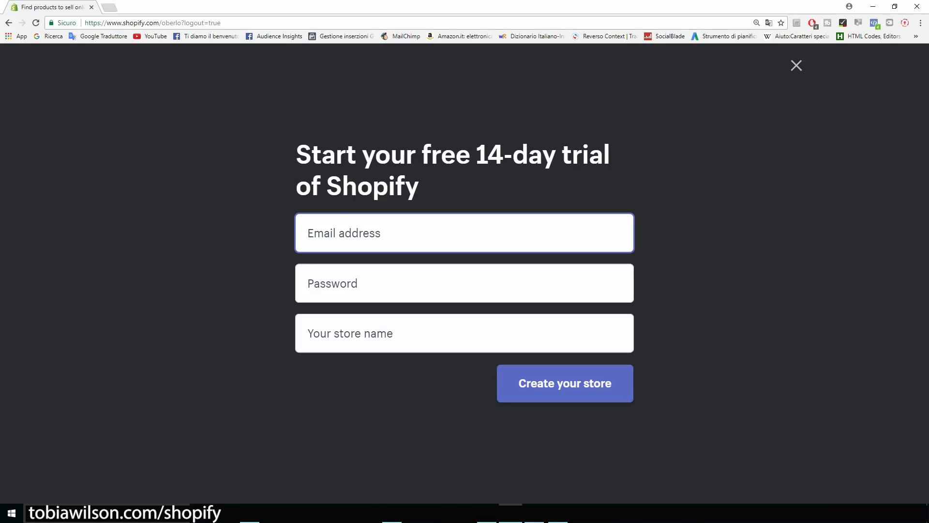
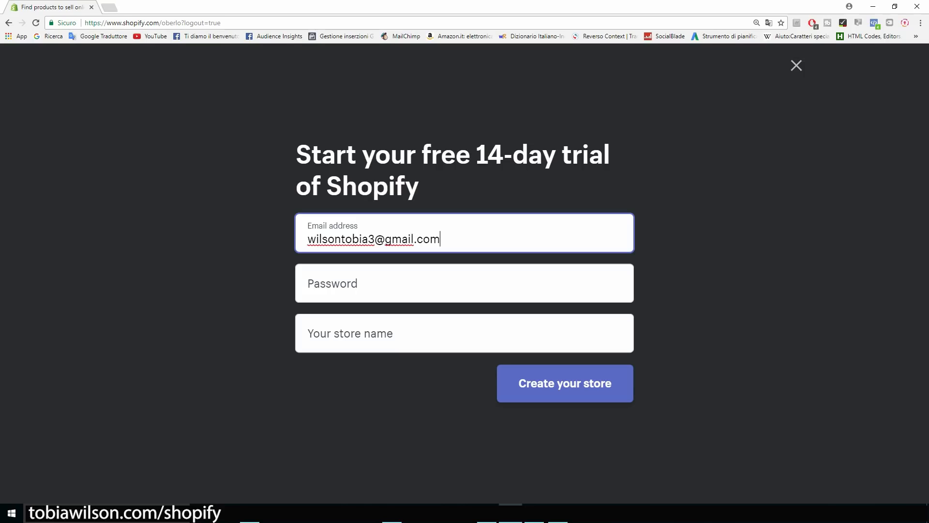
Enter the account e-mail and password in the free-trial sign-up form.
key("Tab")
type("********")
key("Tab")
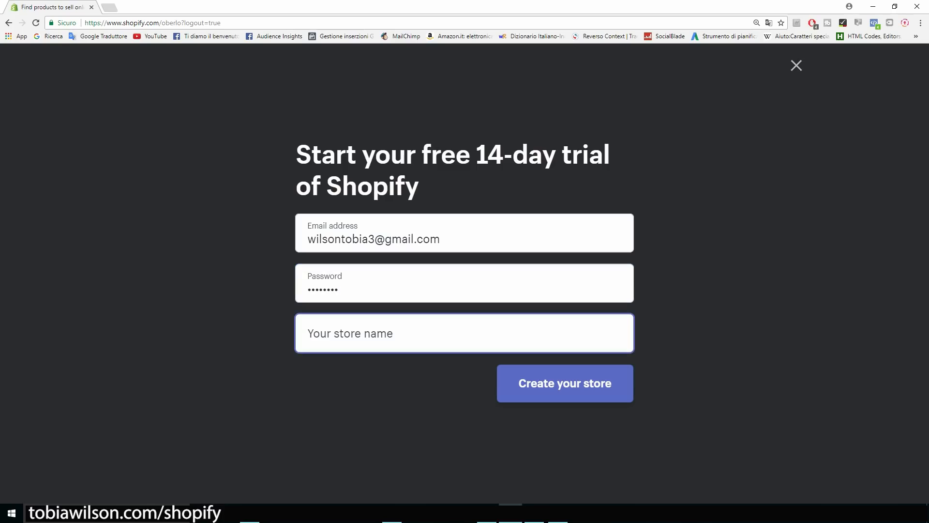
Set the store name to CatsMerchStore without the .myshopify.com suffix and create the store.
type("Cats")
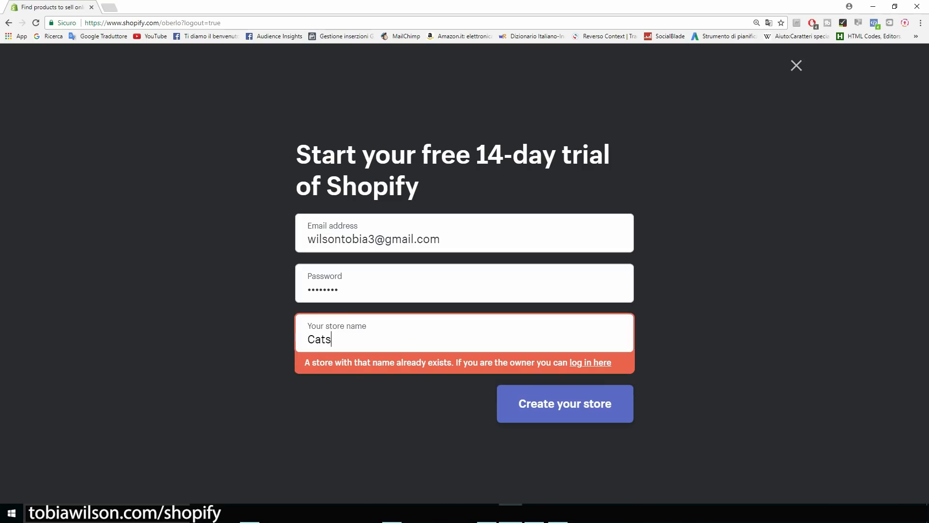
type("Merc")
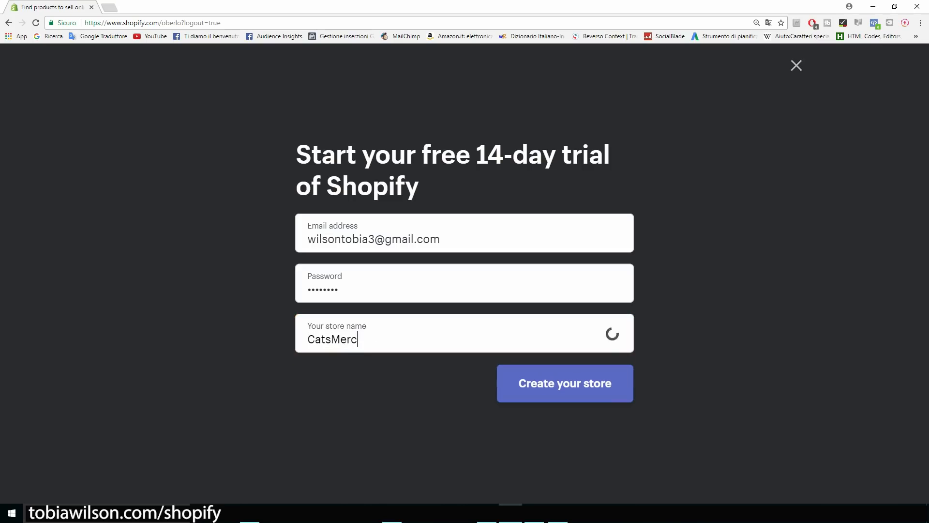
type("hStore")
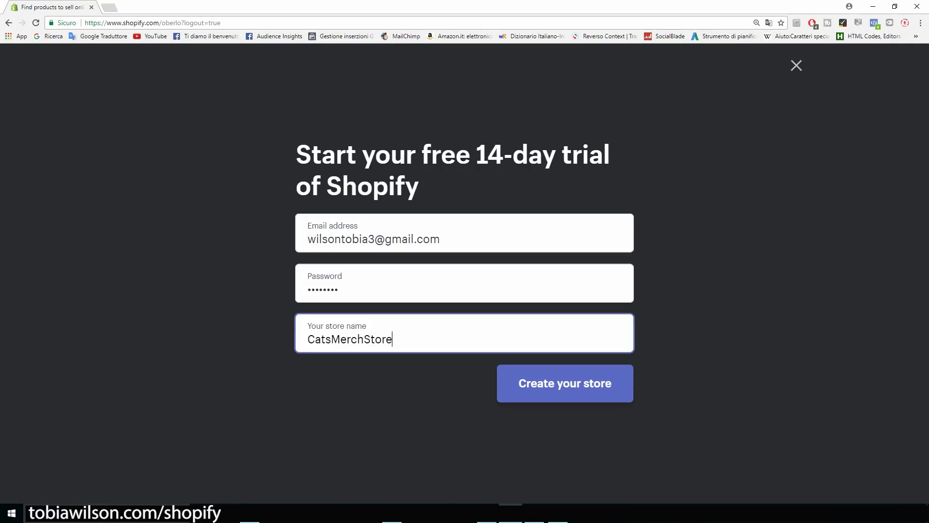
key("shift+Left")
key("shift+Left")
key("shift+Left")
key("shift+Left")
key("shift+Left")
key("shift+Left")
key("shift+Left")
key("shift+Left")
key("shift+Left")
key("shift+Left")
key("shift+Left")
key("shift+Left")
key("shift+Left")
key("shift+Left")
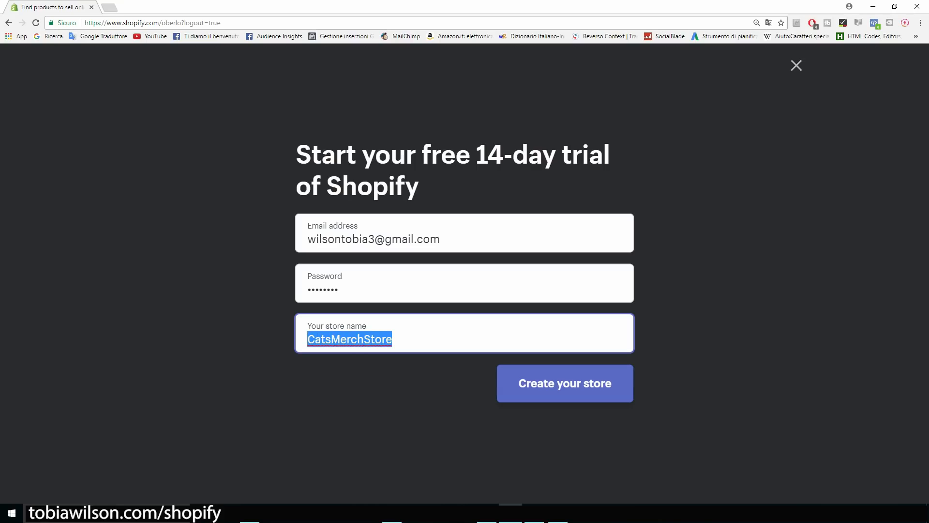
key("Right")
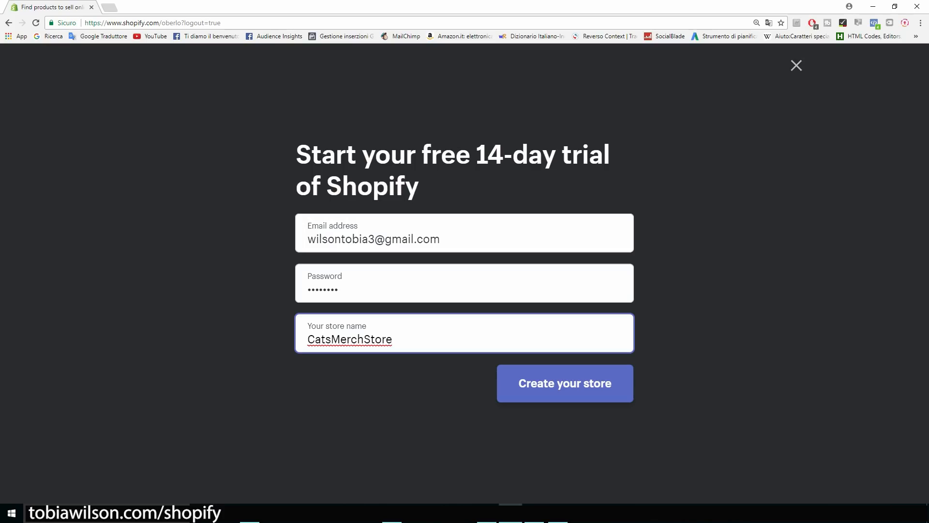
type(".myshopify.com")
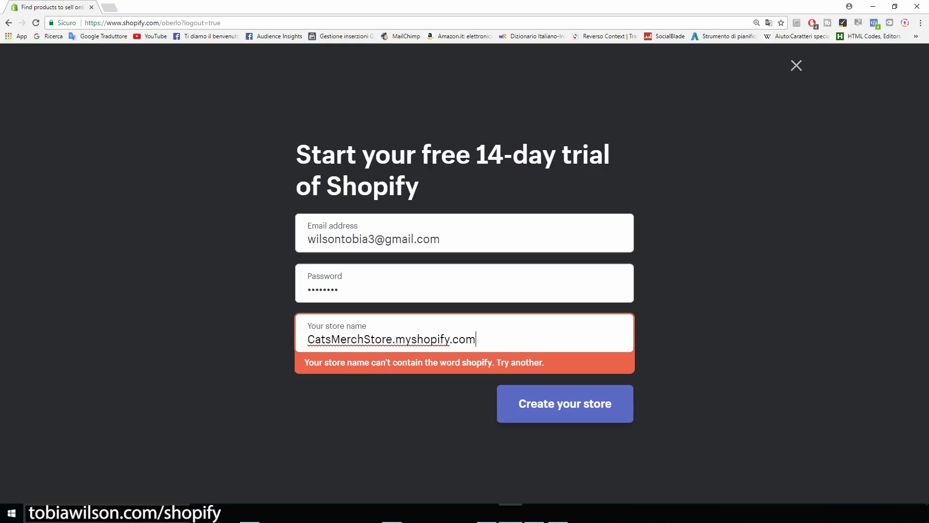
left_click_drag(476, 339, 307, 339)
left_click(477, 339)
left_click_drag(476, 339, 392, 339)
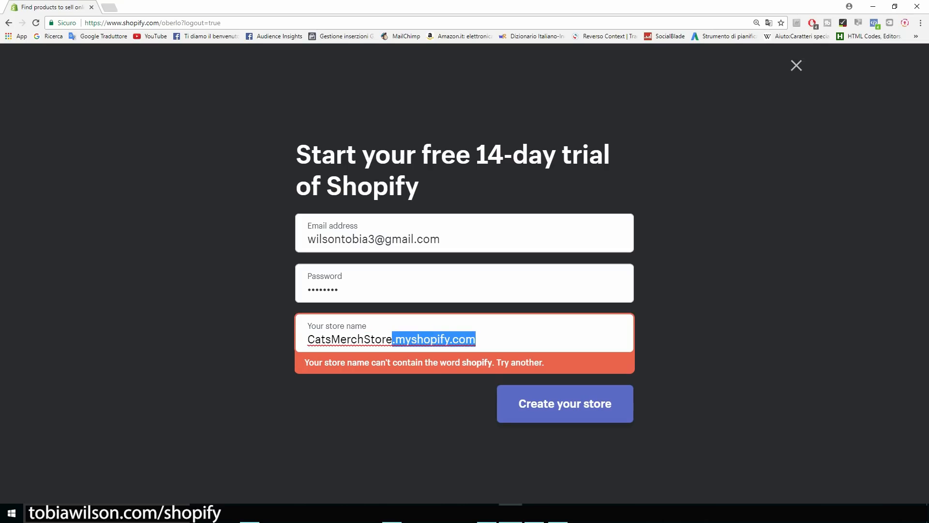
key("BackSpace")
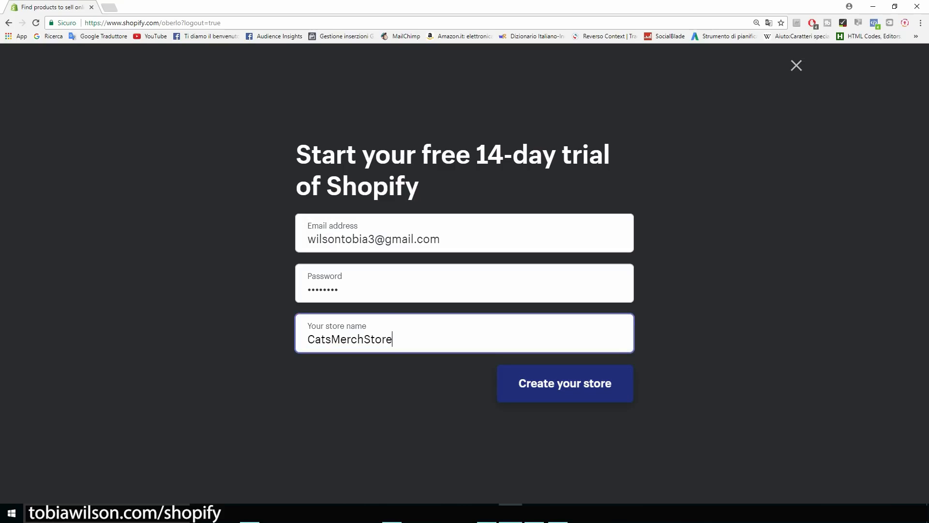
left_click(565, 383)
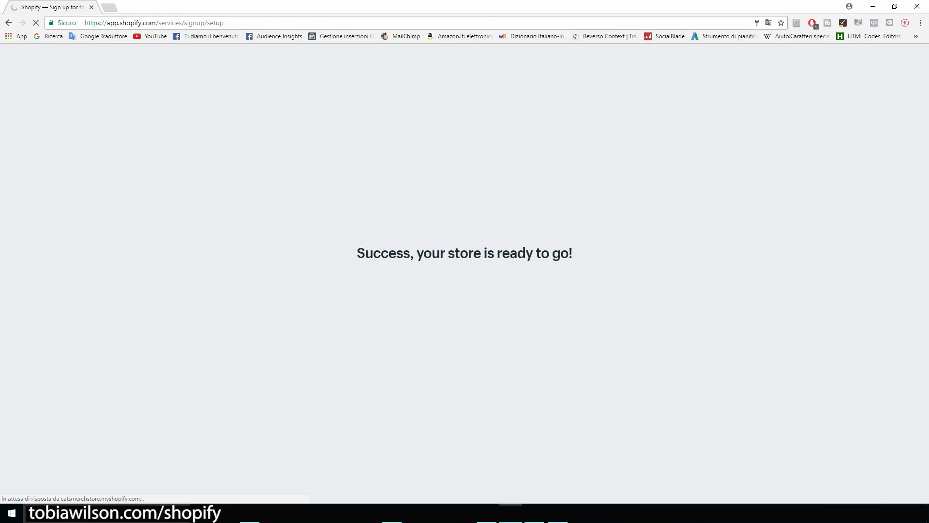
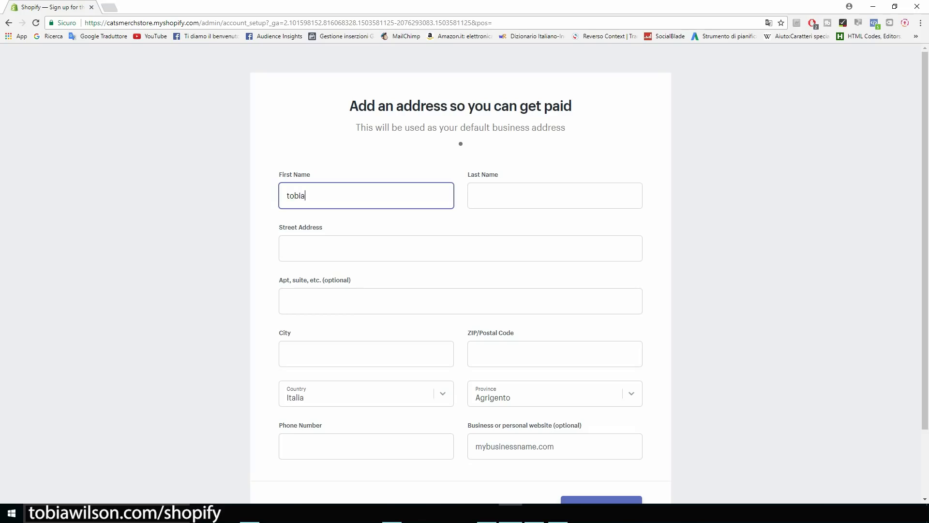
Fill in the owner's first and last name, street address, city and postcode.
key("Tab")
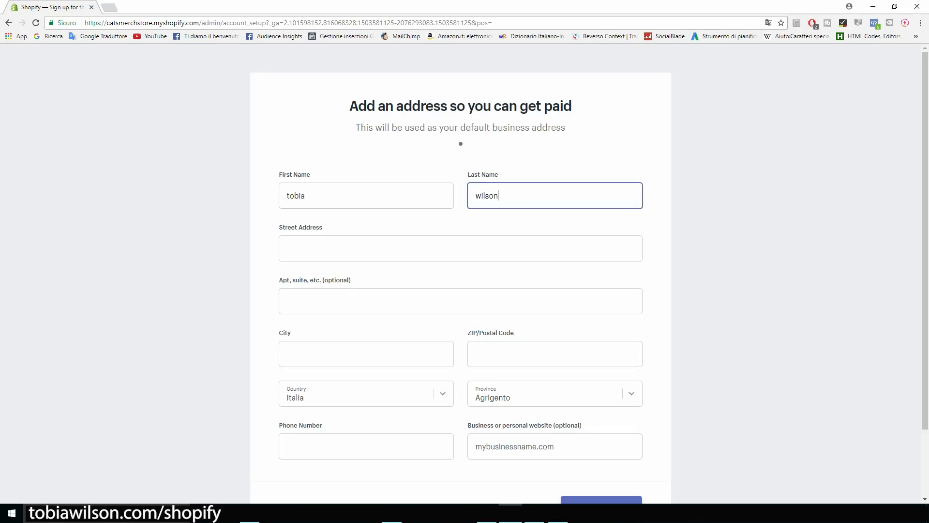
left_click(287, 248)
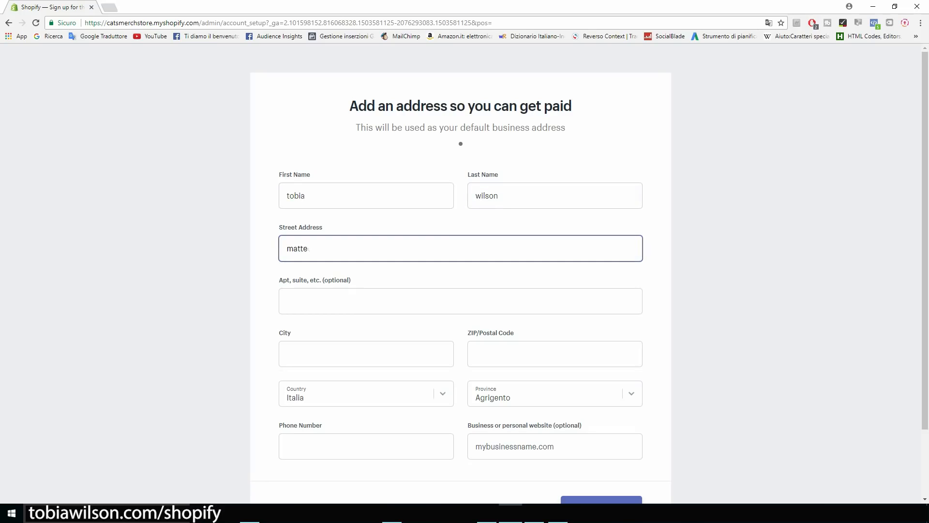
key("Tab")
key("Tab")
type("florence")
key("Tab")
type("50052")
Pick the province, add the phone number, and submit the address to enter the store.
key("Tab")
key("Tab")
key("Tab")
key("shift+Tab")
key("space")
key("f")
key("f")
key("f")
key("Return")
key("Tab")
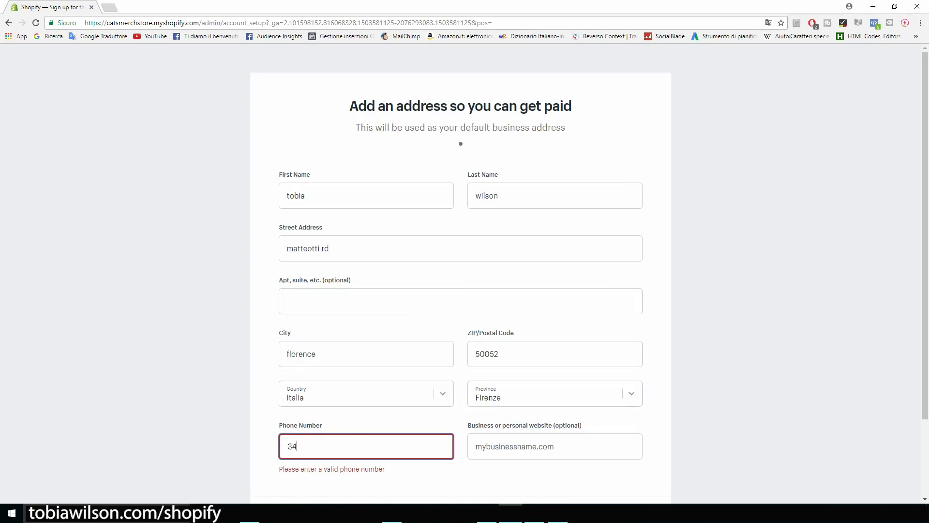
scroll(298, 445, "down", 2)
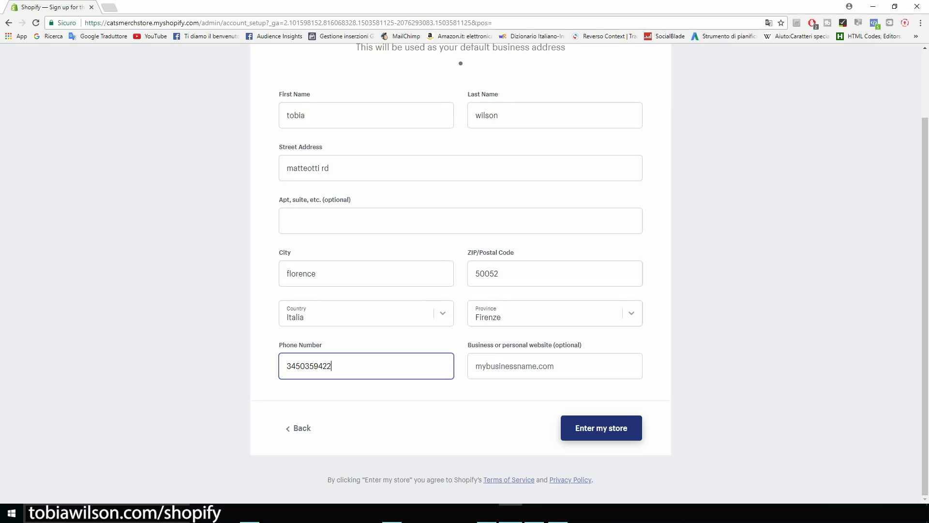
key("Return")
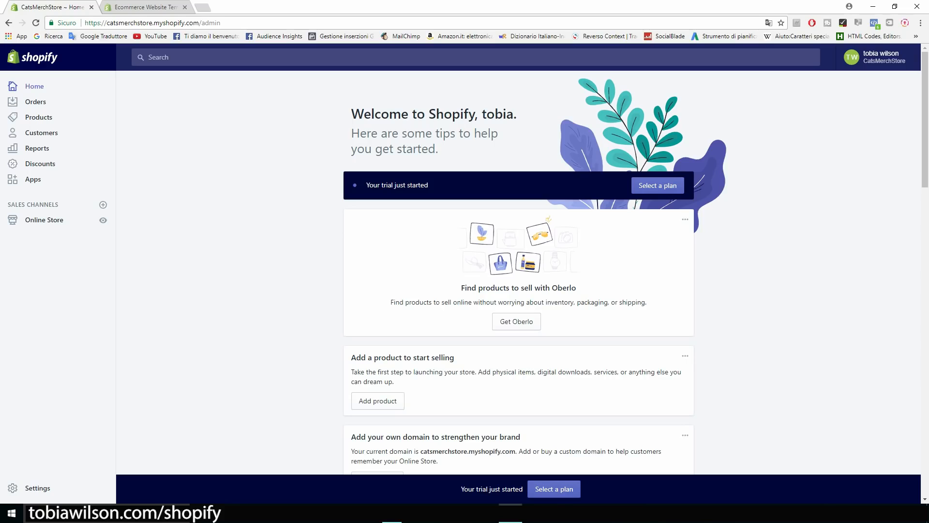
Go to Online Store's Themes page and launch the Shopify Theme Store in a new tab.
scroll(519, 273, "down", 1)
scroll(518, 273, "up", 1)
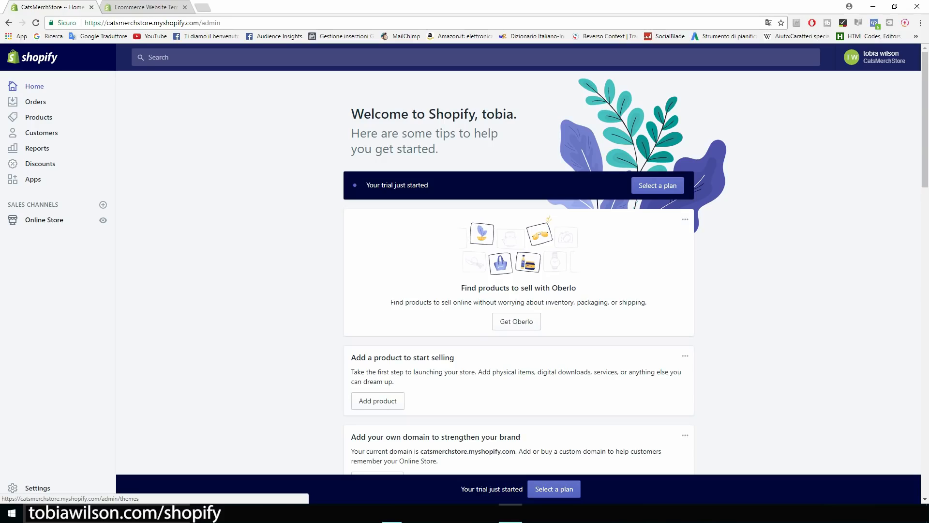
left_click(44, 220)
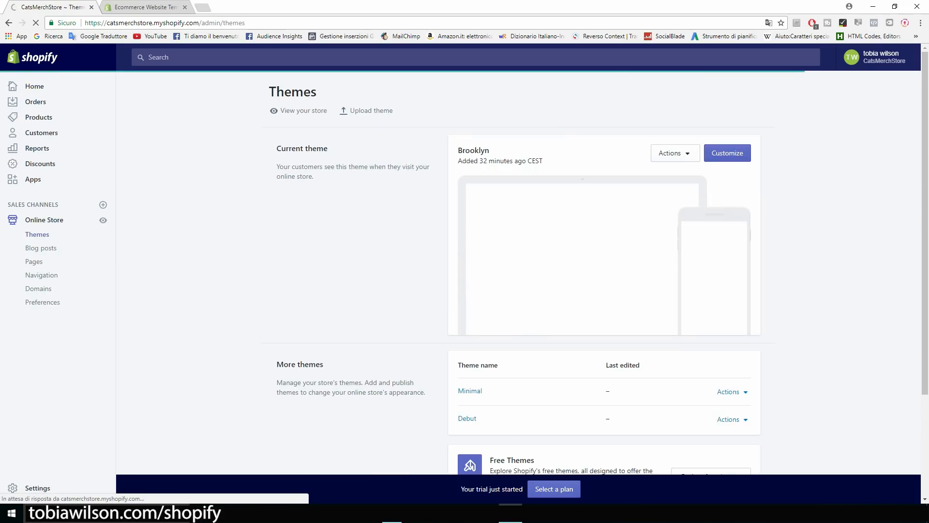
scroll(518, 271, "down", 3)
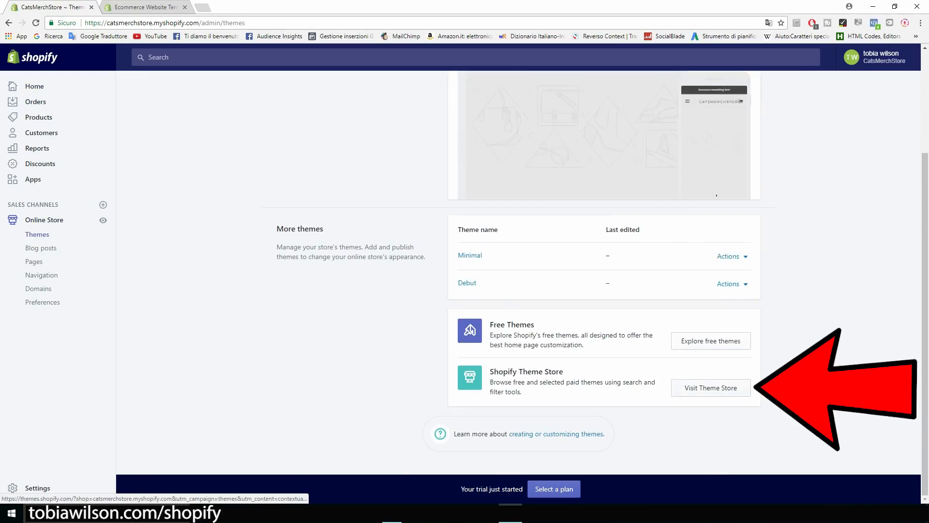
left_click(711, 388)
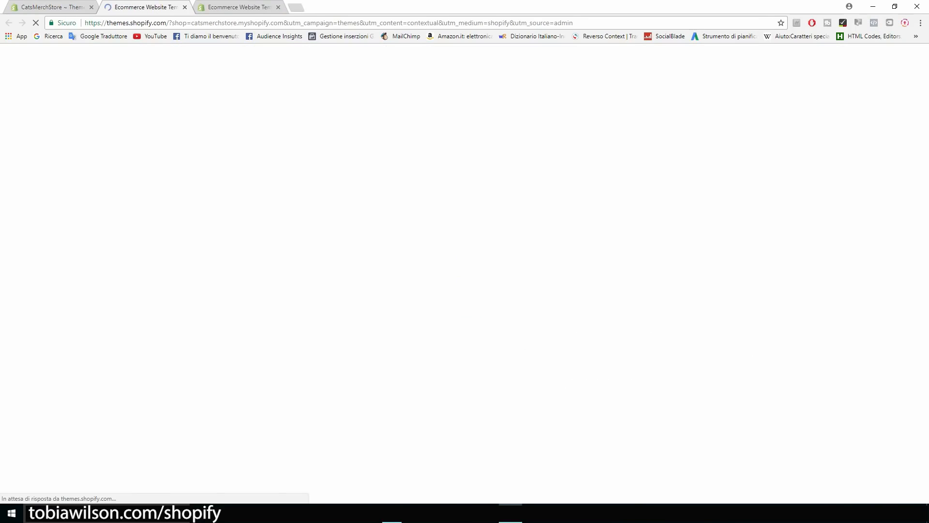
Filter the full theme catalogue to Price: Free and open the Brooklyn theme page.
scroll(162, 239, "down", 6)
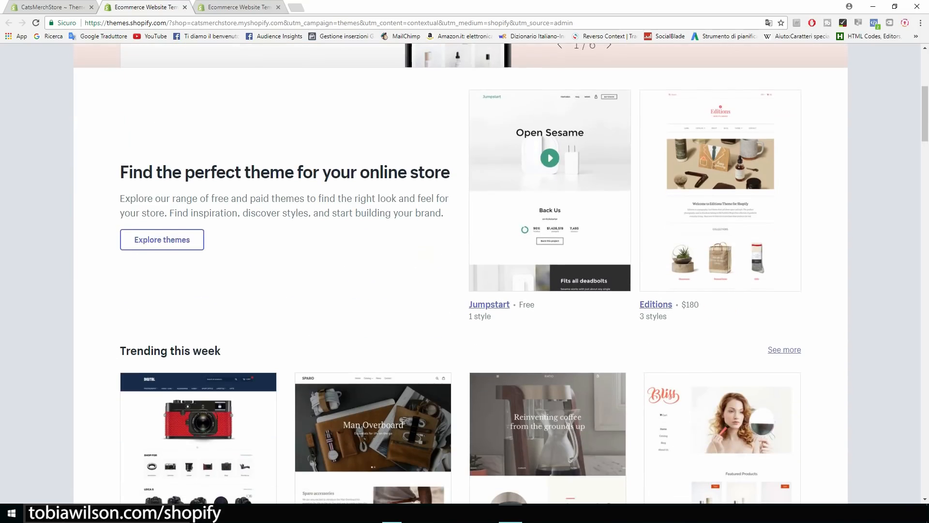
left_click(162, 239)
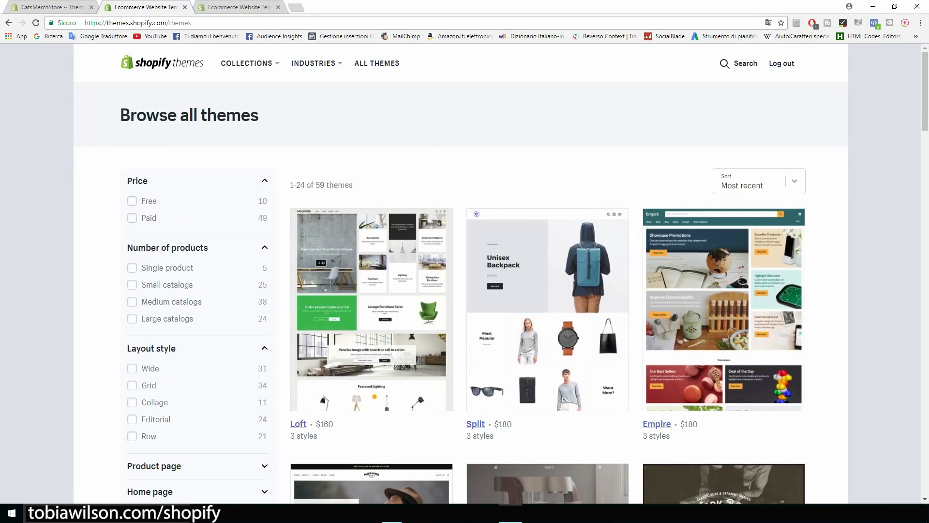
left_click(131, 201)
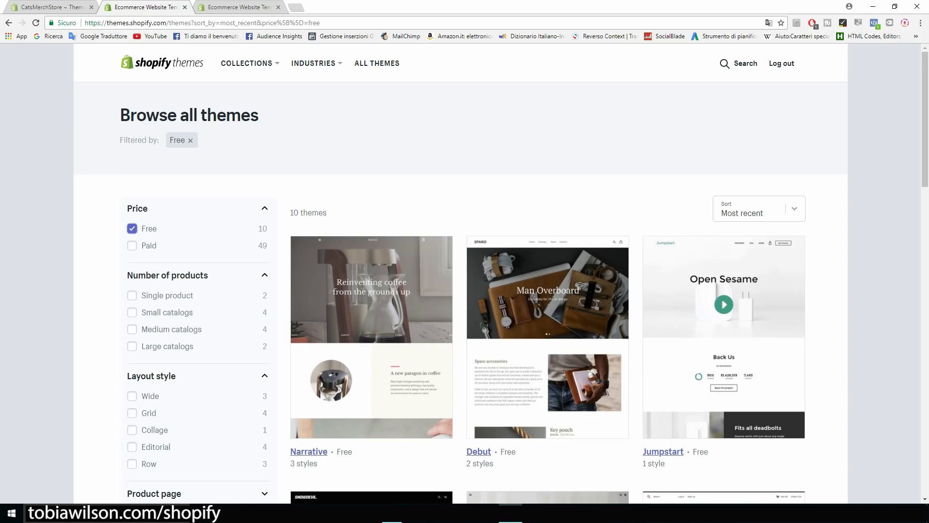
scroll(502, 273, "down", 4)
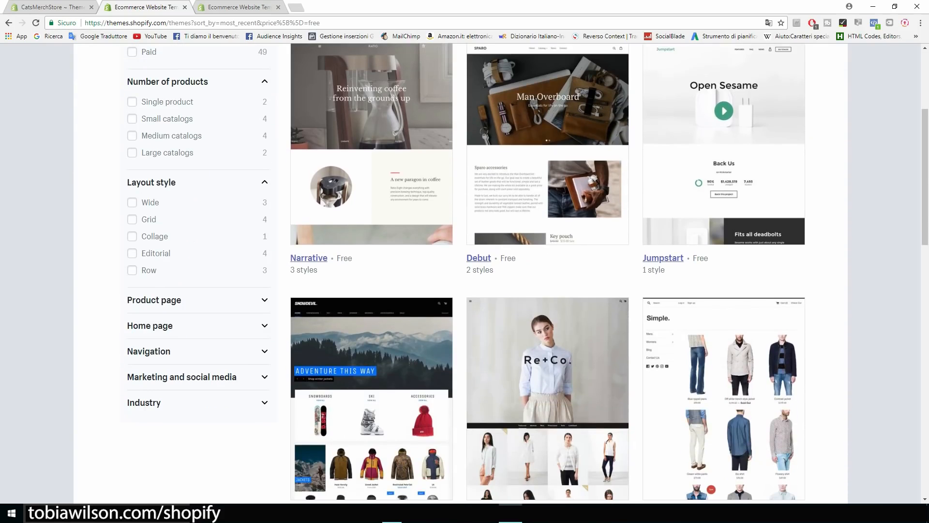
scroll(528, 272, "down", 1)
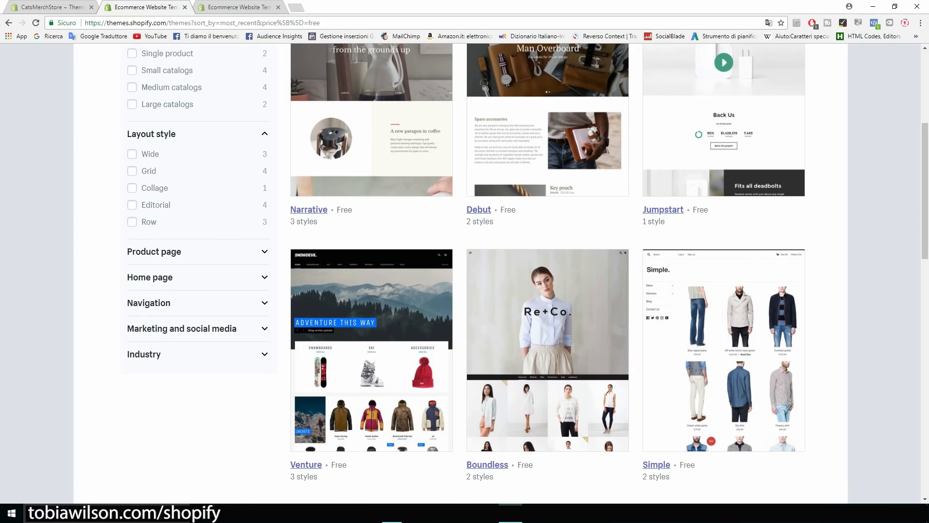
scroll(527, 273, "down", 1)
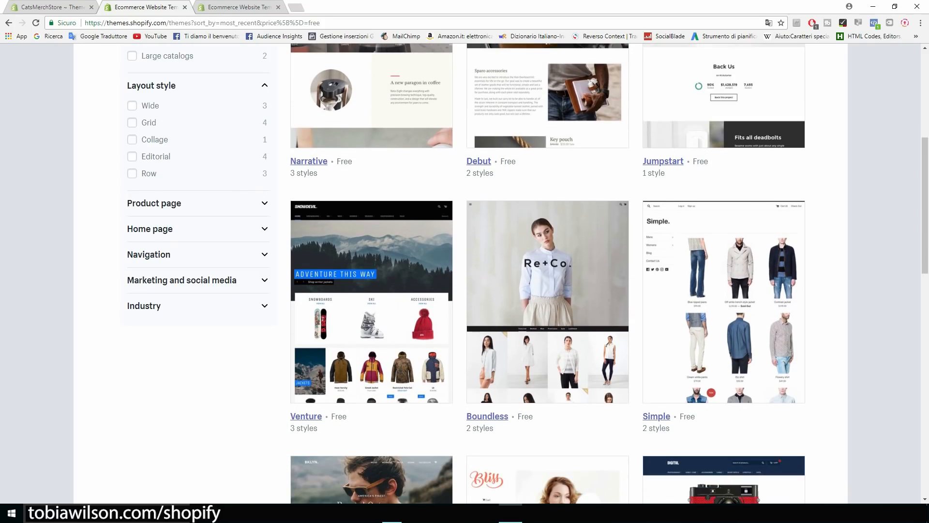
scroll(528, 274, "down", 6)
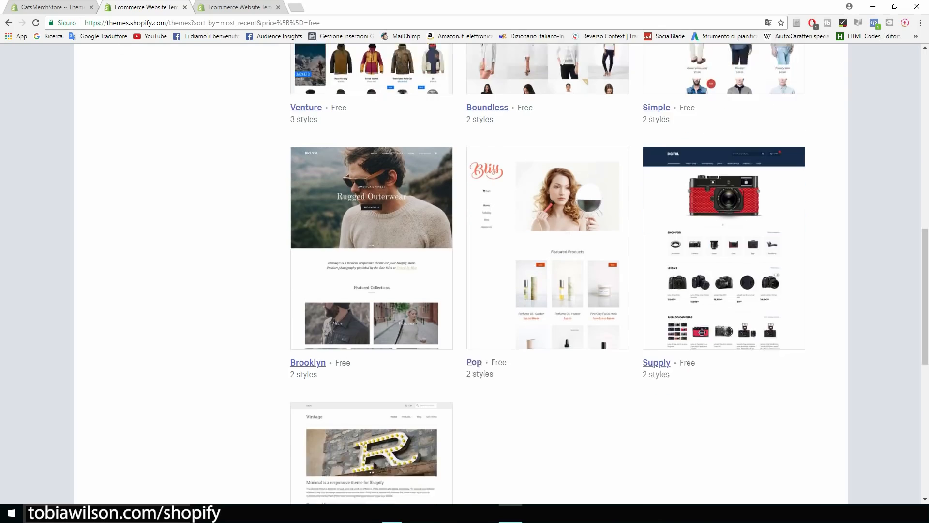
scroll(527, 274, "up", 3)
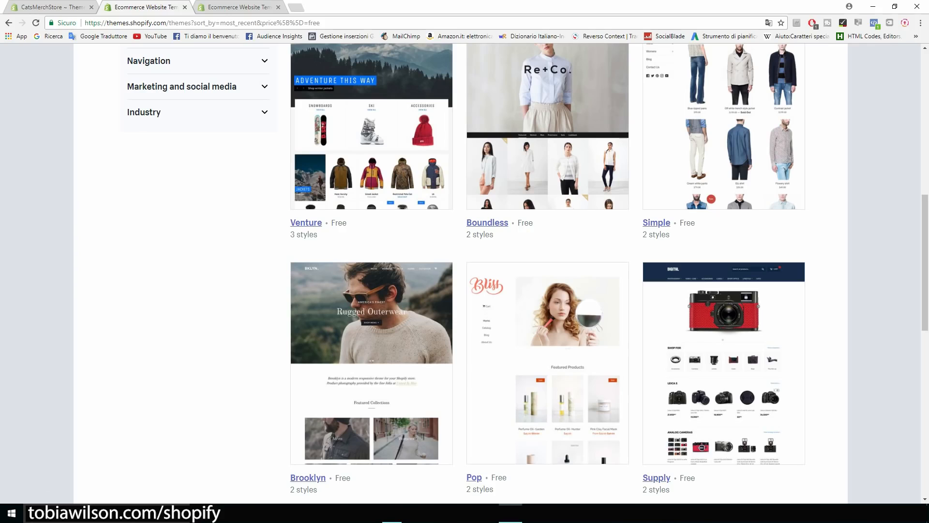
scroll(371, 266, "down", 3)
scroll(371, 266, "up", 1)
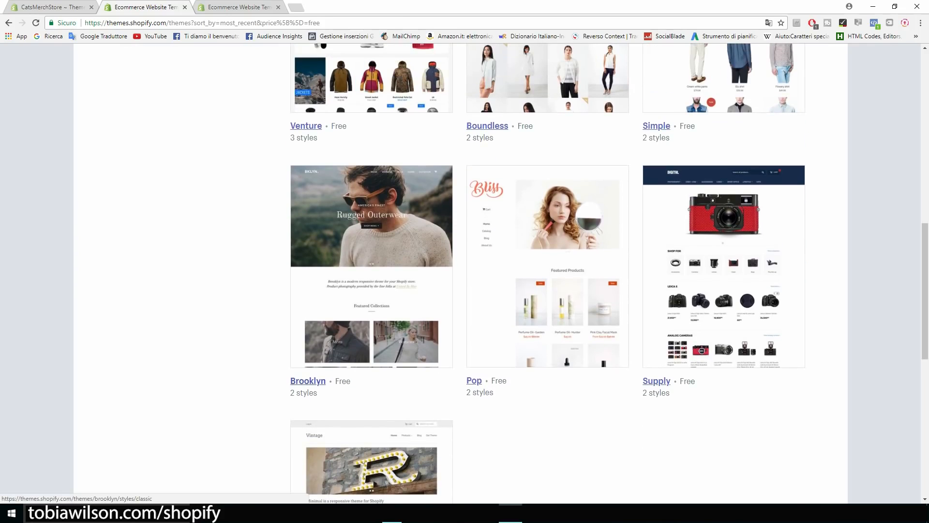
left_click(372, 266)
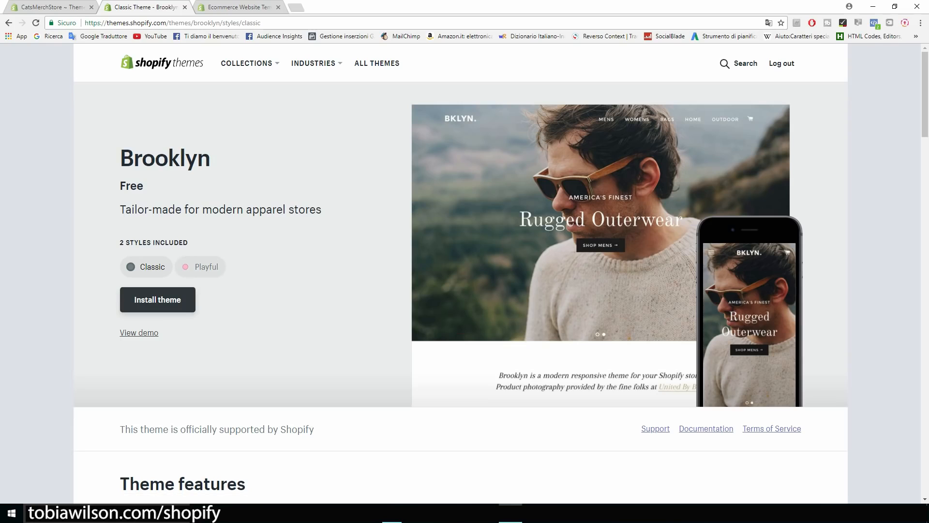
Compare the Playful and Classic styles, then install and publish Brooklyn Classic as the store theme.
left_click(200, 266)
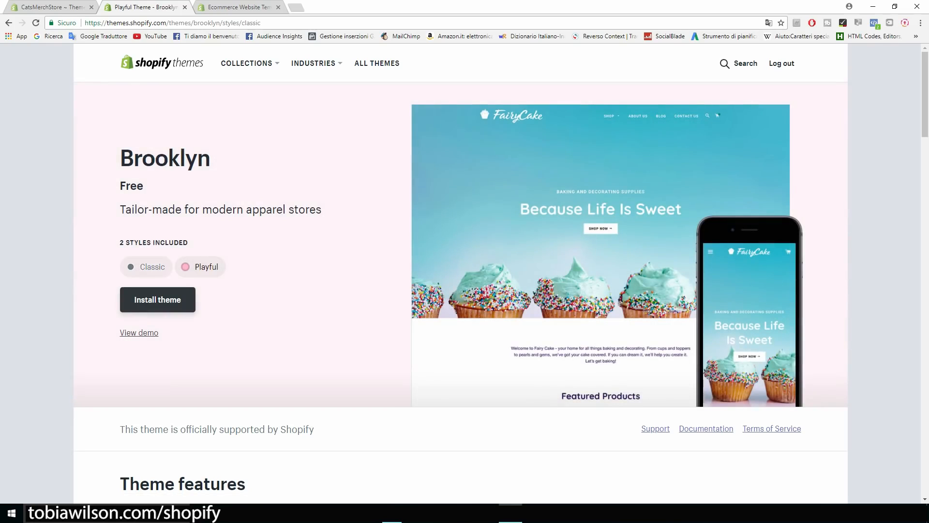
left_click(147, 267)
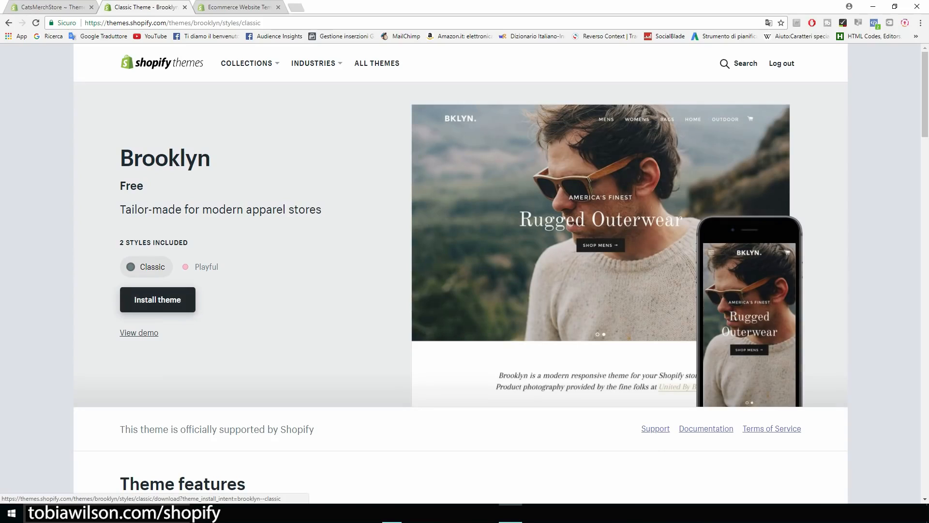
left_click(157, 300)
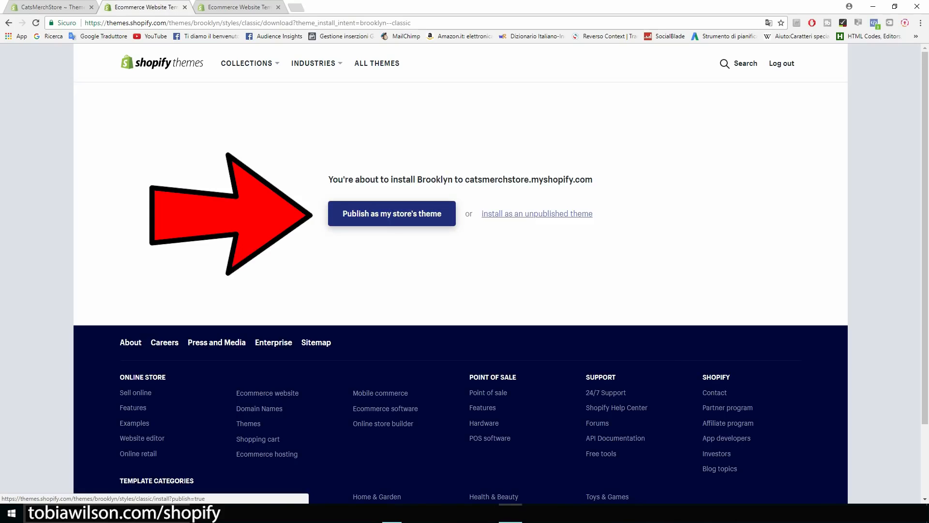
left_click(392, 213)
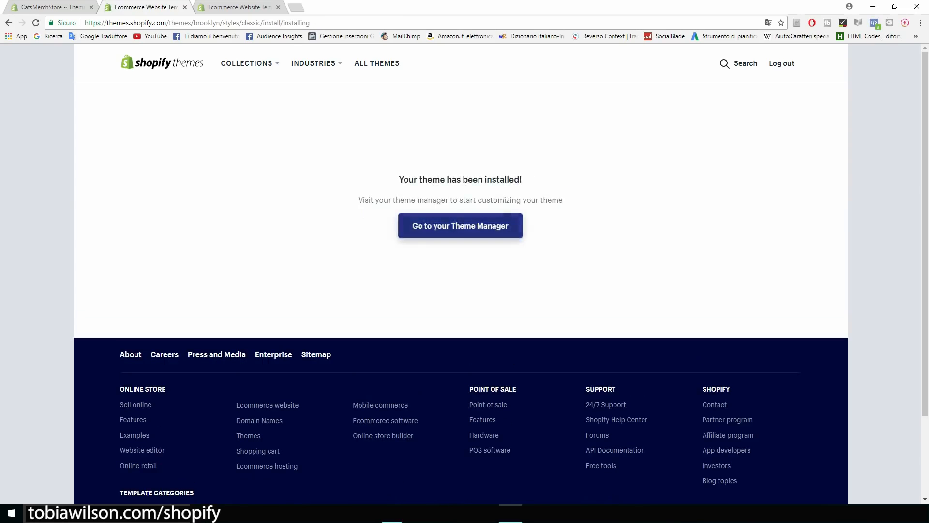
left_click(460, 226)
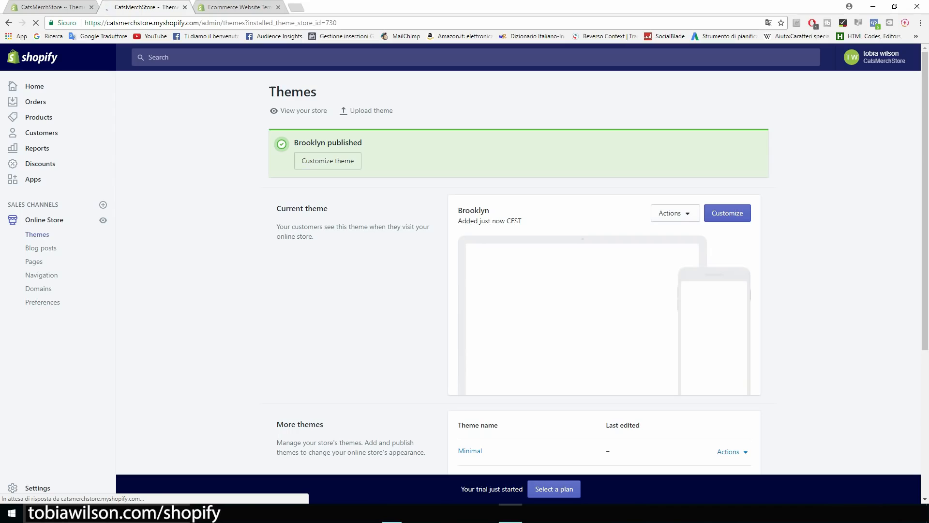
Review the Brooklyn editor preview and bring up the homepage Slideshow section's settings.
scroll(518, 271, "down", 2)
scroll(518, 271, "up", 1)
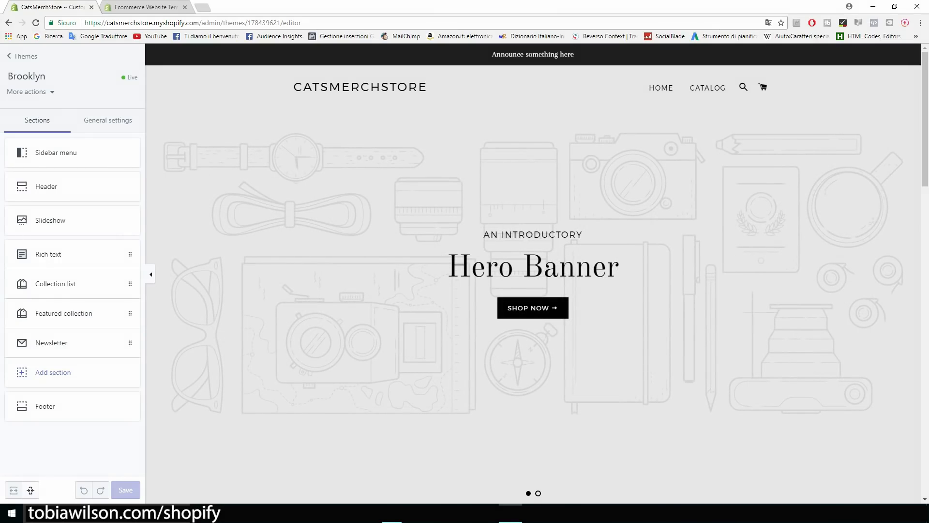
scroll(533, 273, "down", 1)
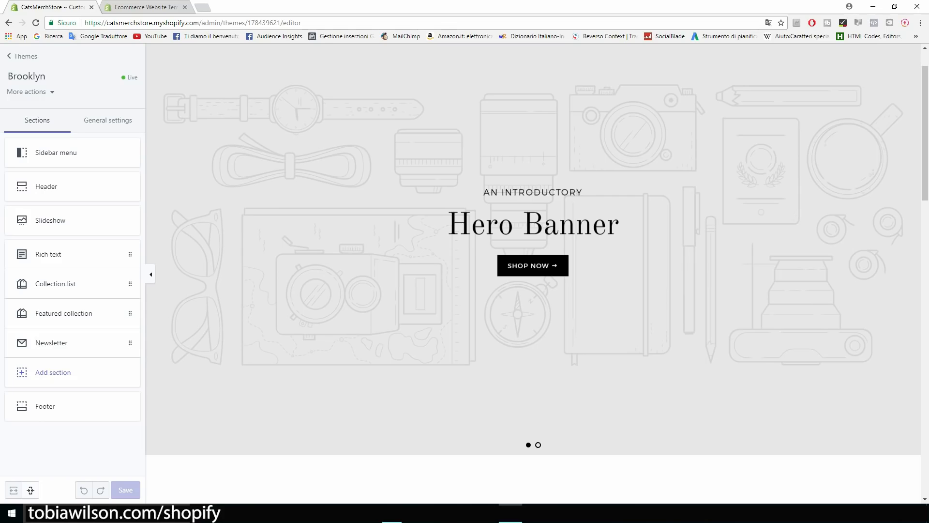
scroll(533, 274, "up", 1)
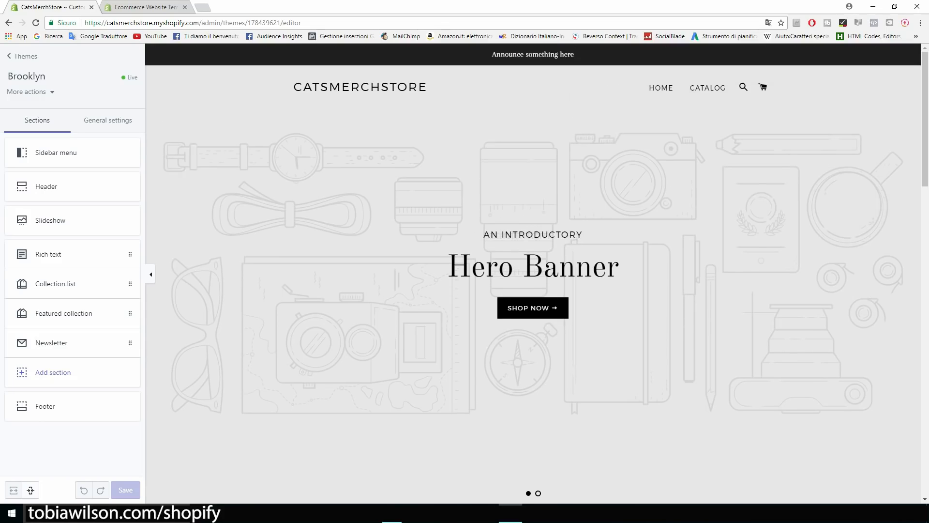
scroll(533, 274, "down", 1)
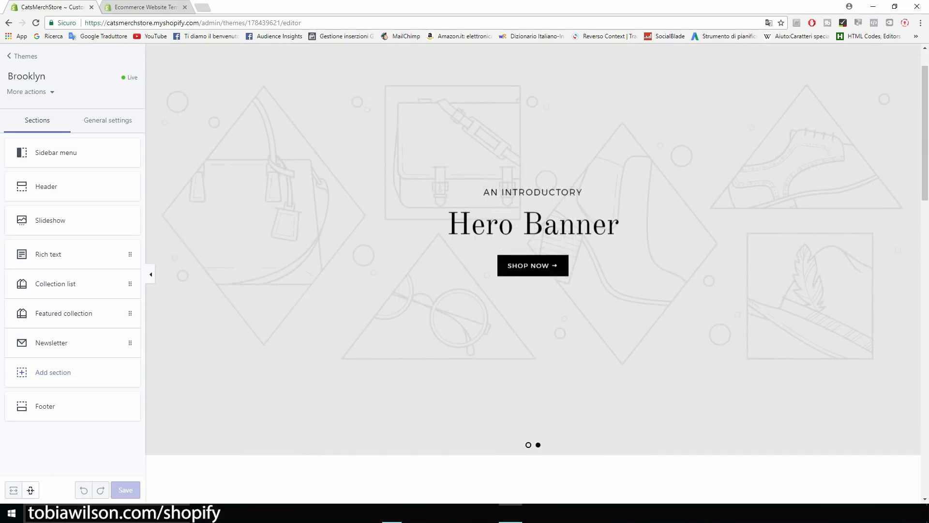
scroll(532, 273, "up", 1)
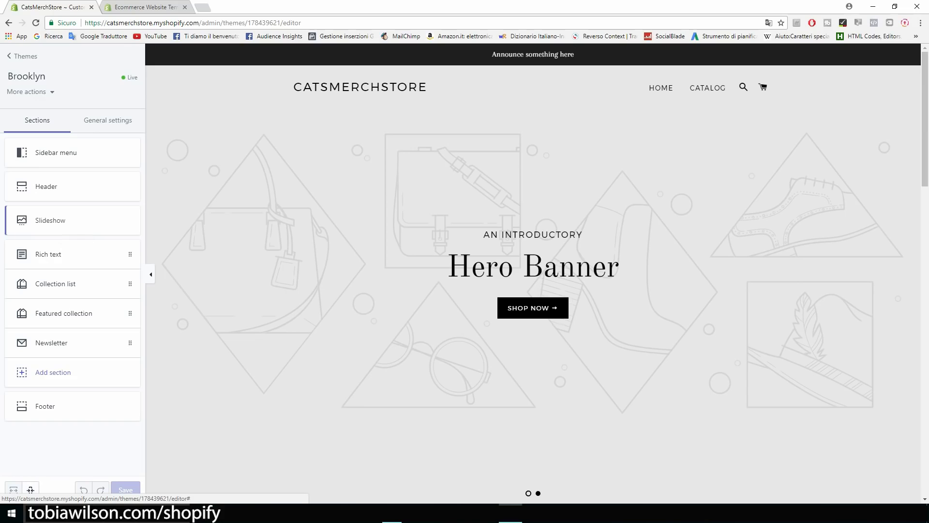
left_click(72, 220)
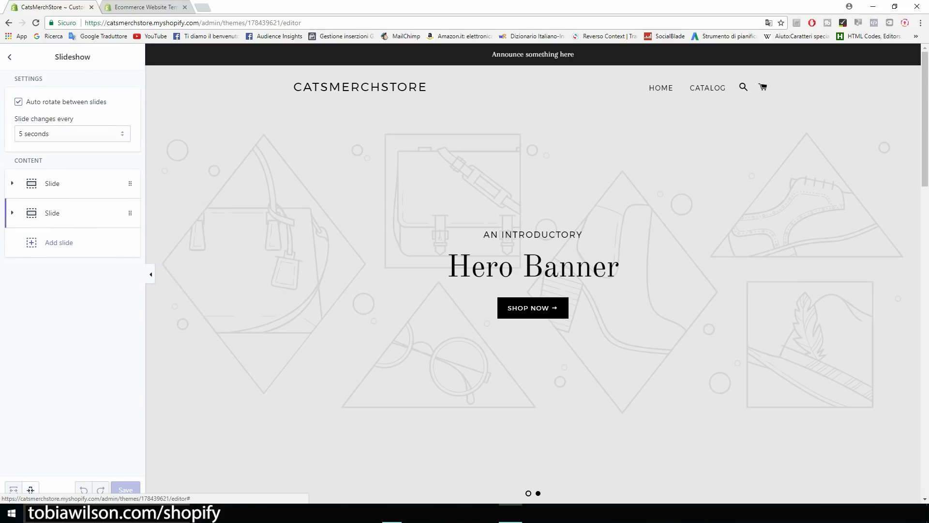
Delete the second slide, leaving only the Hero Banner, and return to the sections list.
left_click(73, 213)
scroll(73, 274, "down", 3)
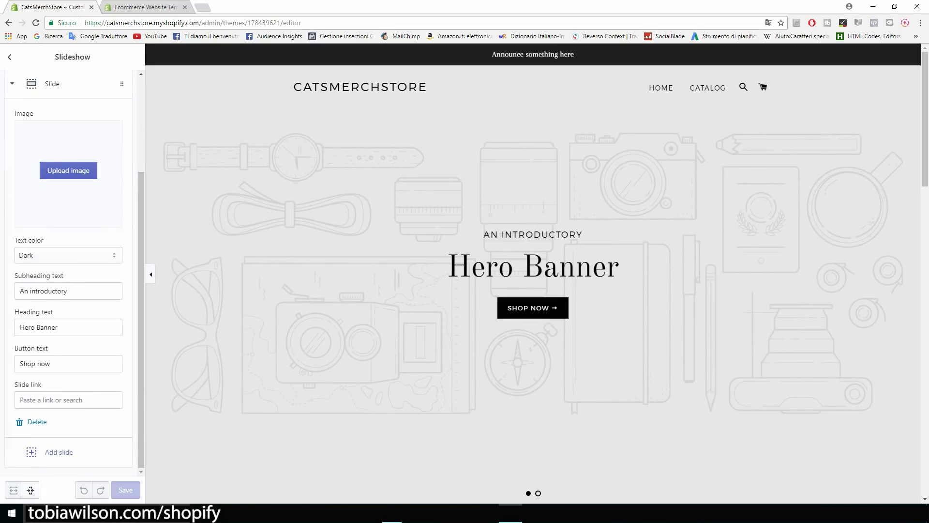
left_click(36, 422)
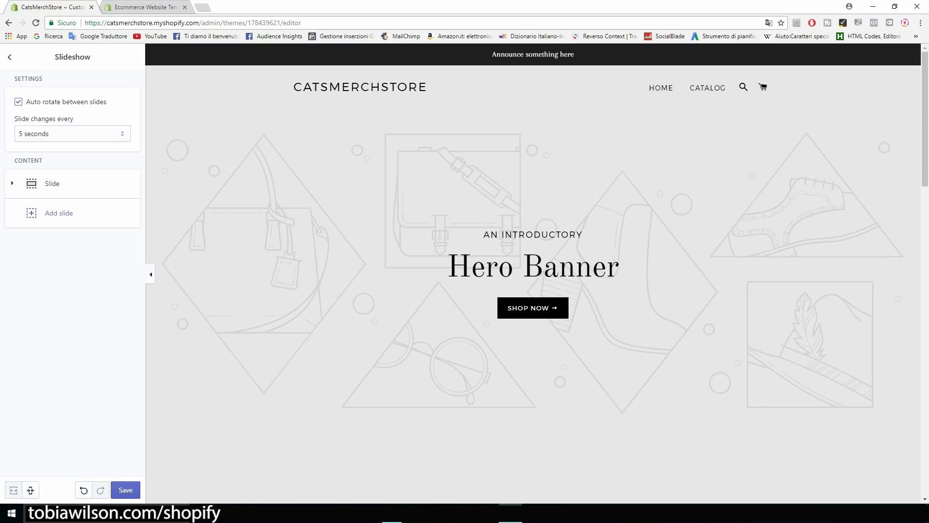
left_click(9, 57)
Remove the Collection list section from the Brooklyn homepage and save the theme.
scroll(533, 274, "down", 8)
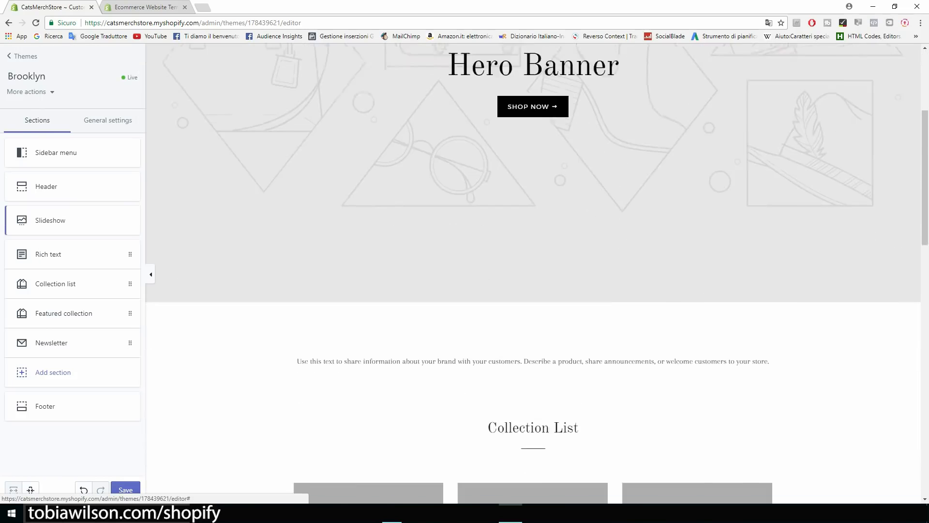
scroll(532, 274, "down", 3)
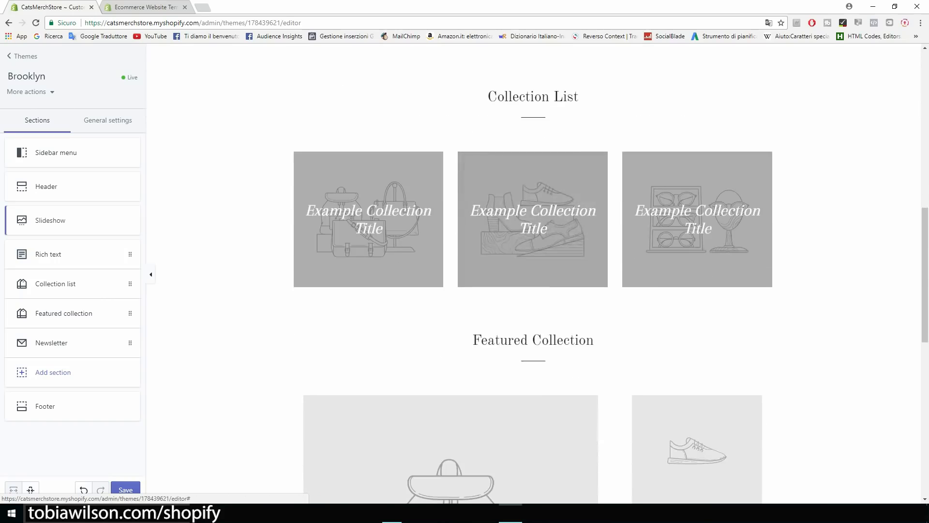
scroll(532, 273, "down", 2)
left_click_drag(473, 243, 594, 244)
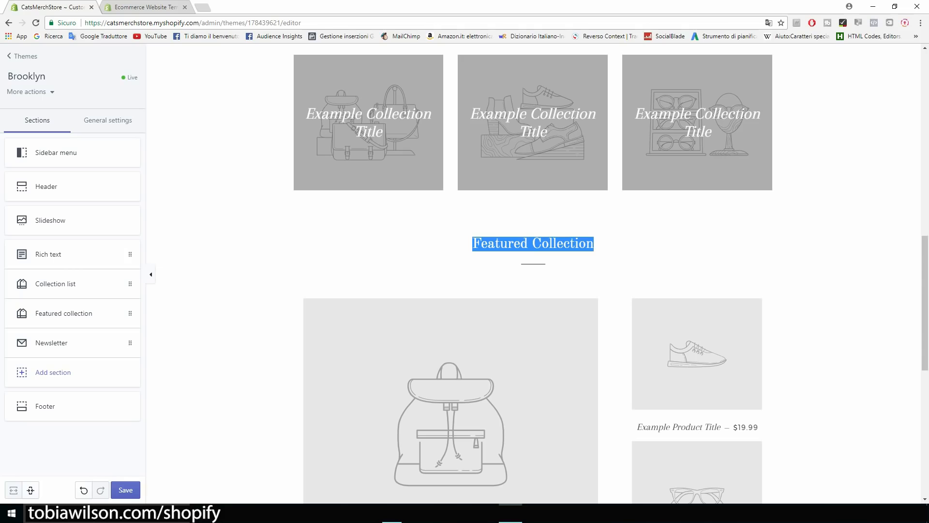
scroll(533, 274, "up", 3)
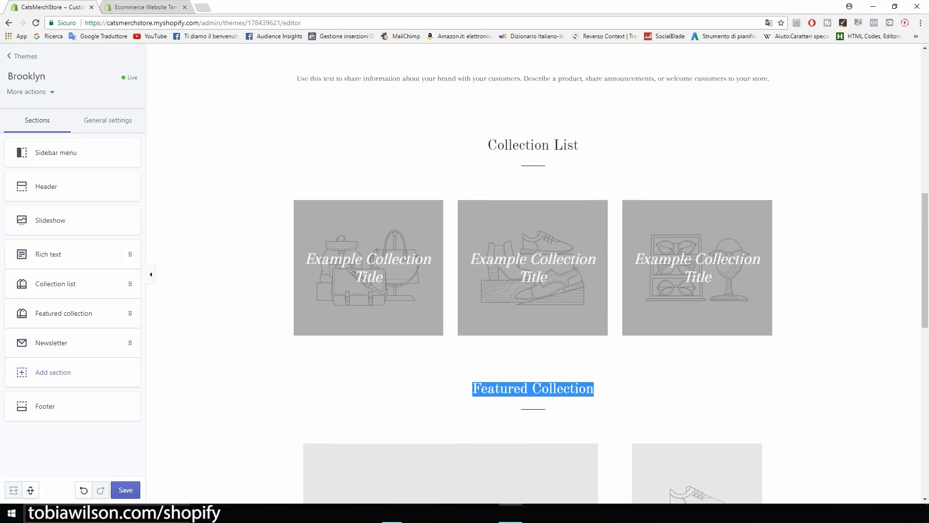
left_click(56, 284)
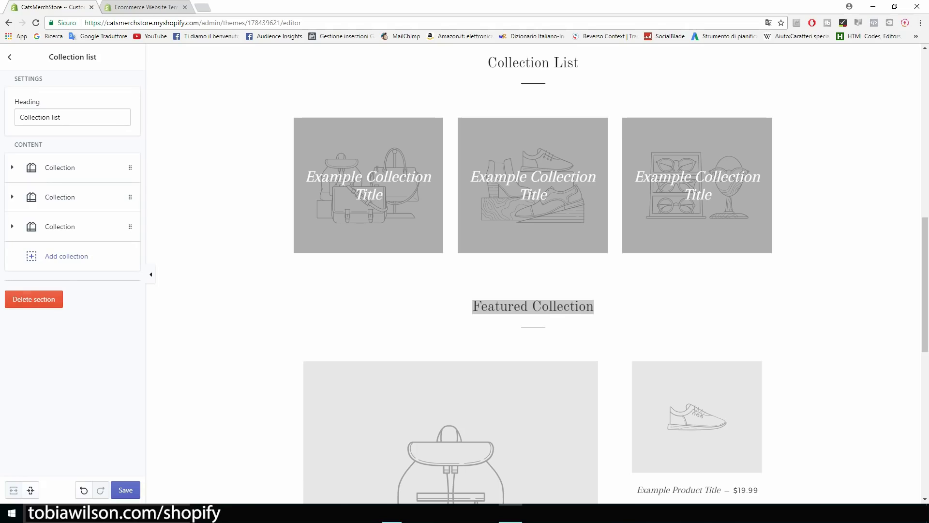
left_click(34, 300)
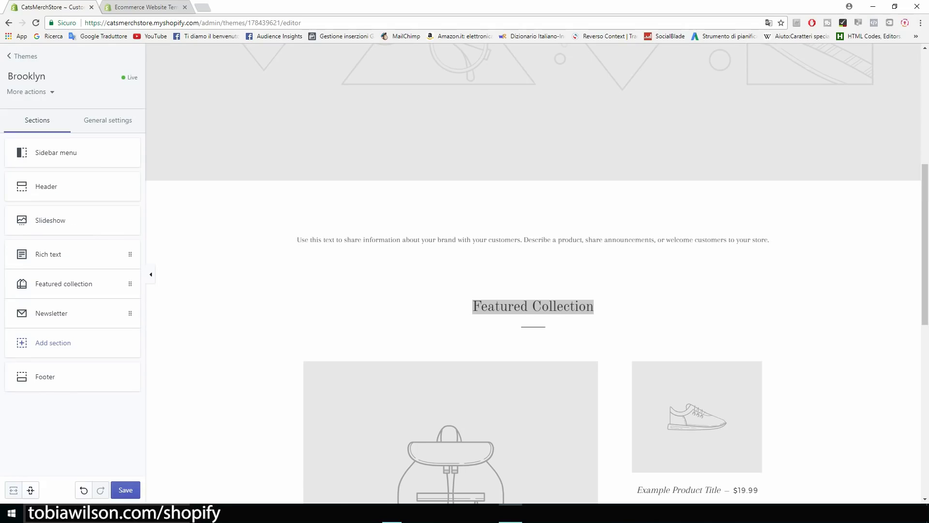
left_click(125, 489)
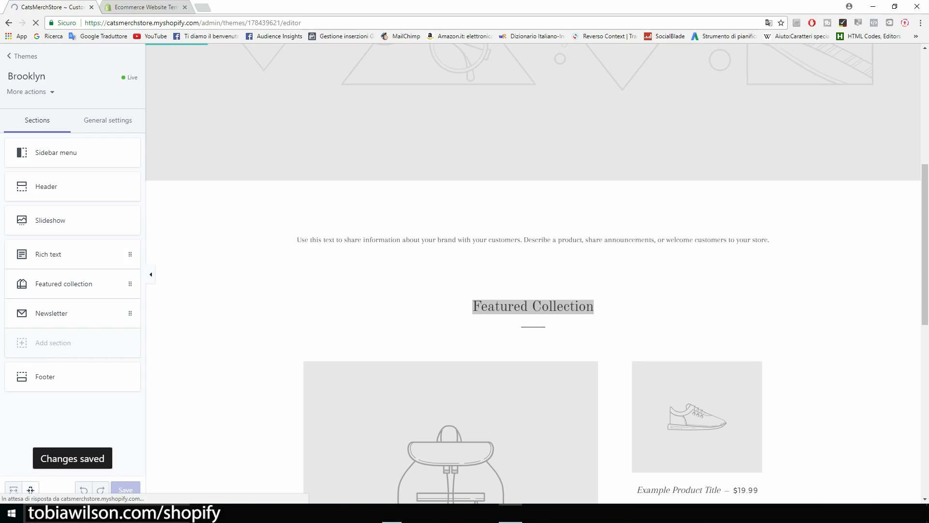
scroll(533, 273, "up", 1)
scroll(533, 273, "down", 7)
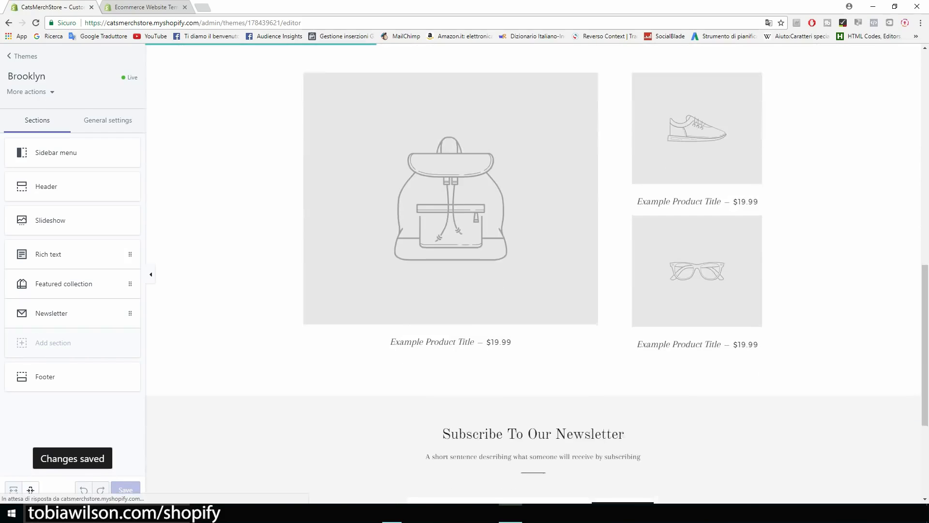
scroll(533, 274, "up", 12)
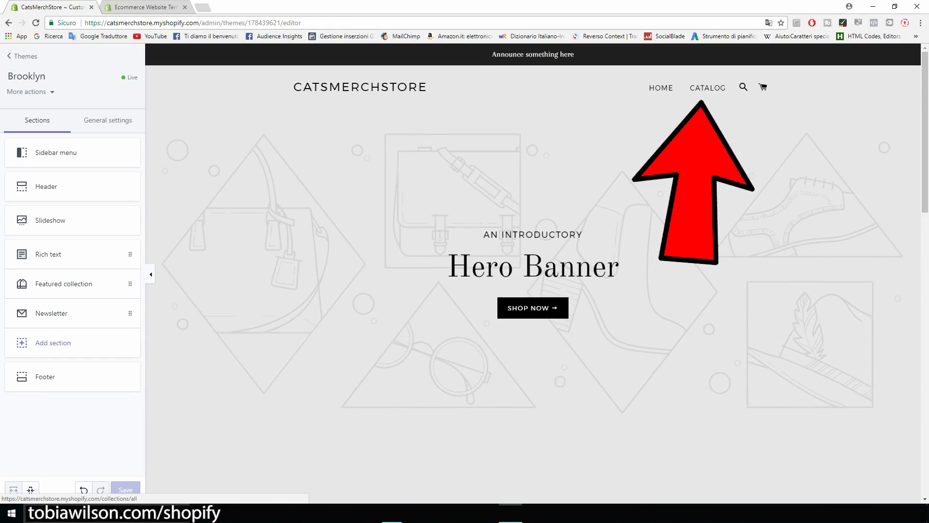
scroll(533, 273, "down", 8)
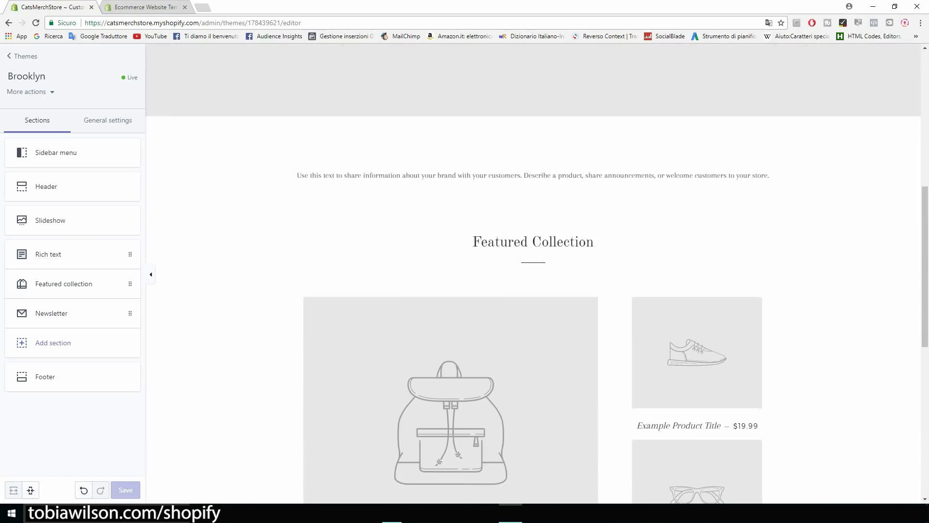
scroll(533, 274, "up", 8)
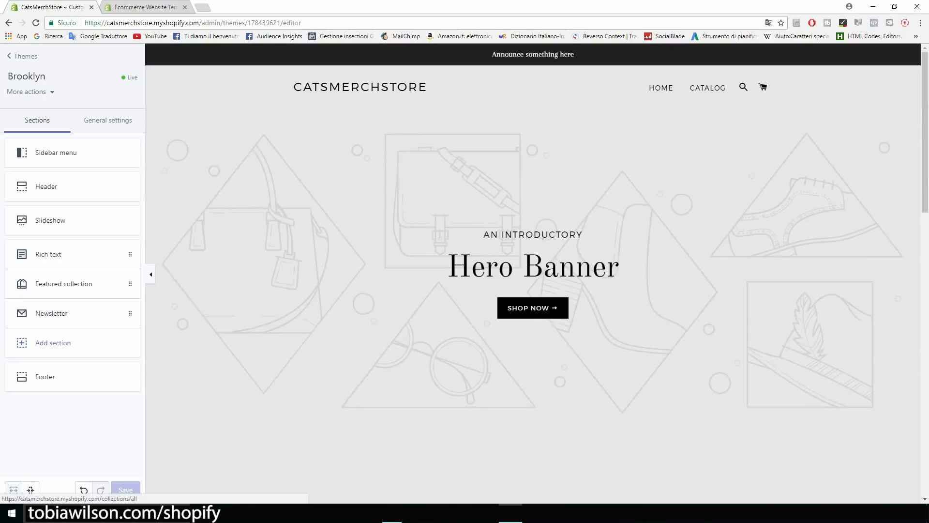
scroll(533, 273, "down", 8)
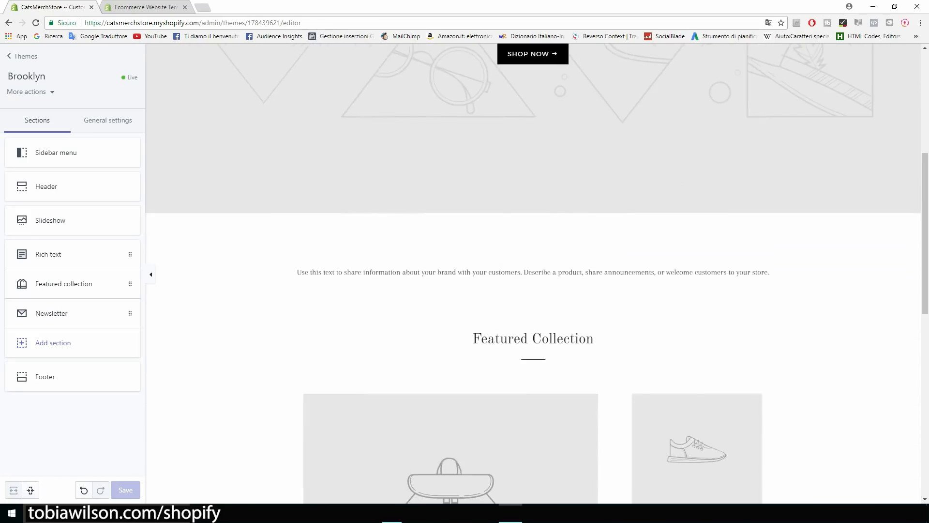
scroll(533, 273, "down", 4)
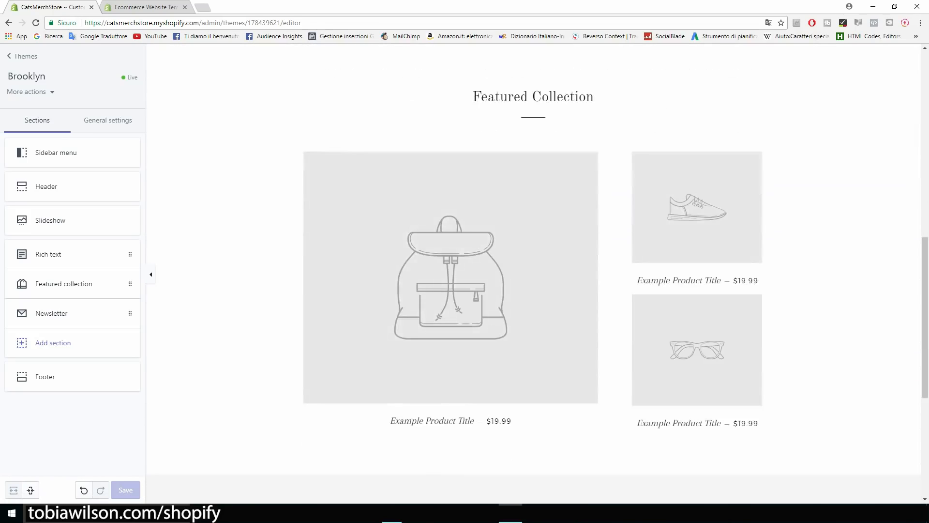
Rename the Featured collection heading to 'Our Products', set Grid style, and save.
left_click(64, 284)
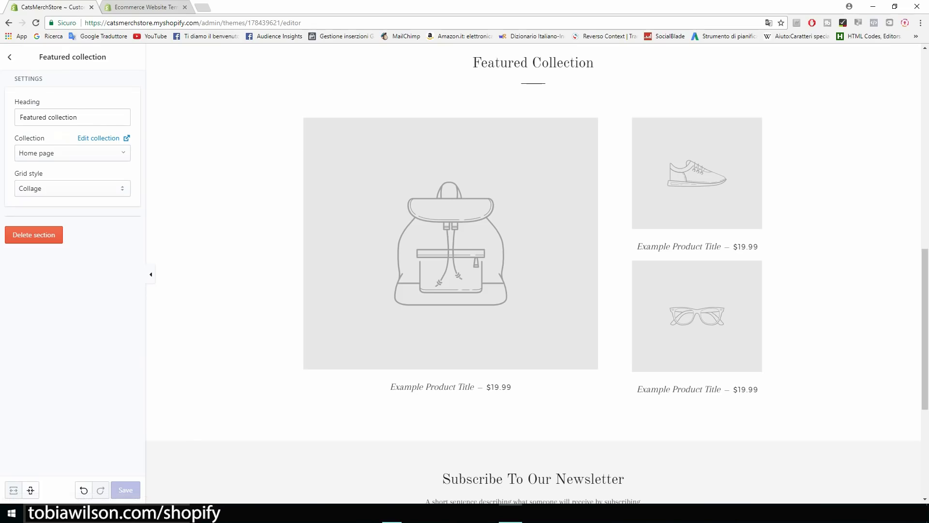
left_click_drag(84, 117, 18, 118)
type("Ou")
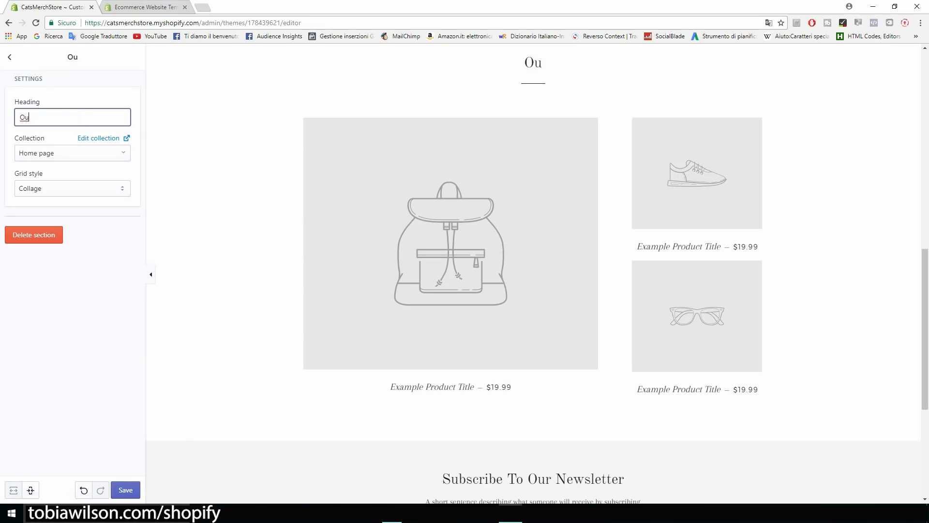
type("r Products")
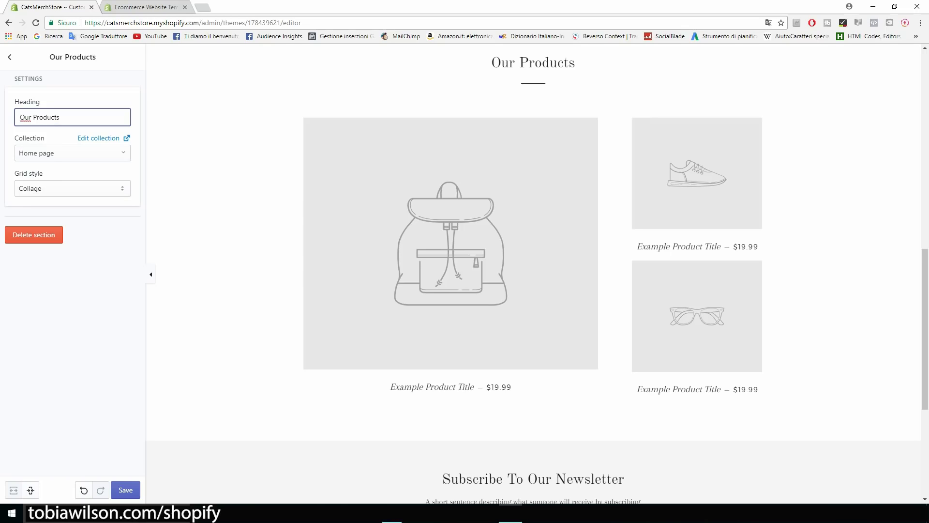
key("Return")
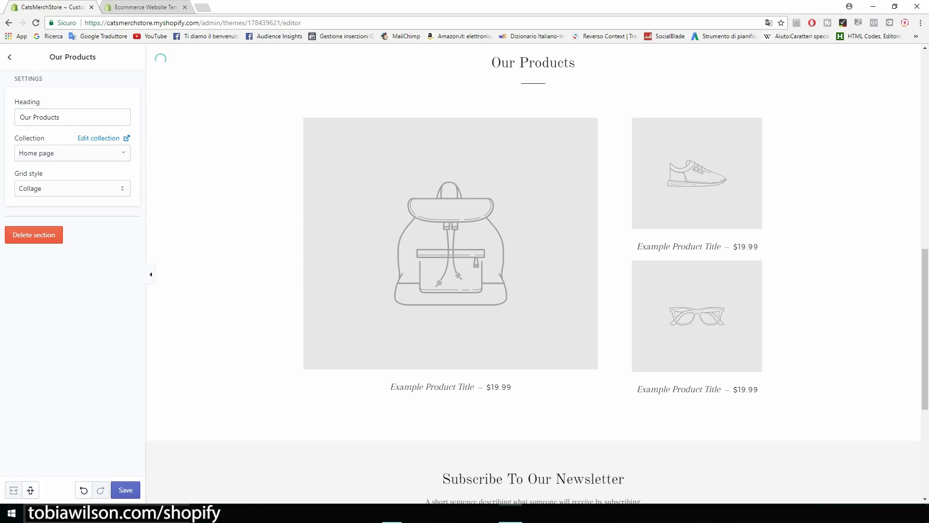
left_click(72, 188)
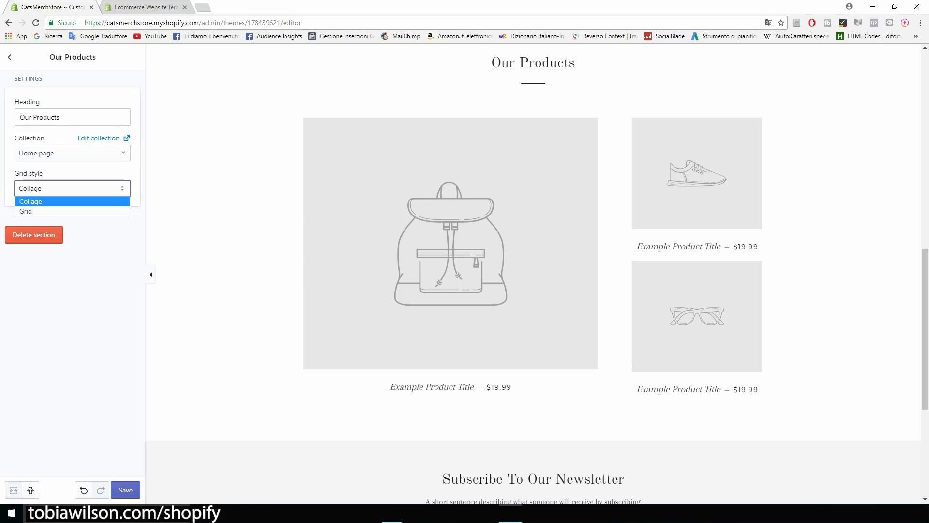
key("Return")
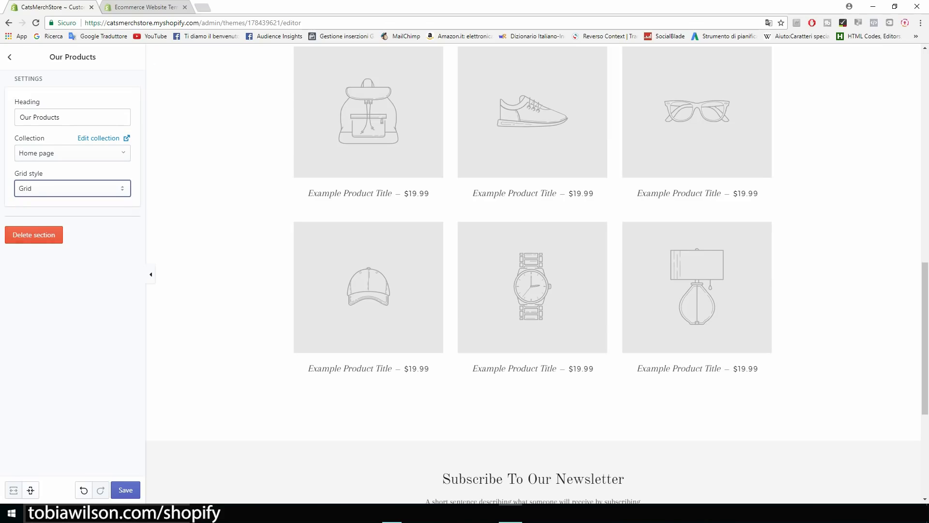
left_click(125, 490)
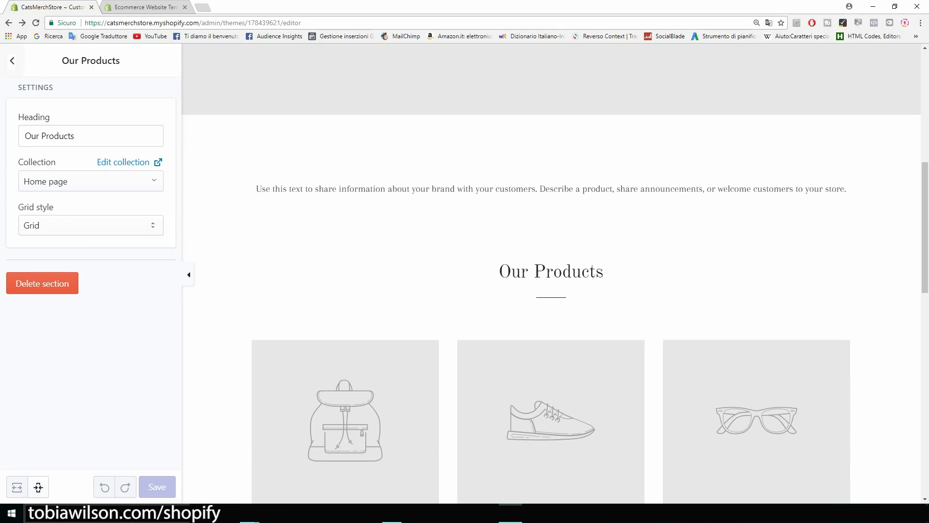
Delete the Rich text section from the homepage, then open a new browser tab.
left_click(12, 61)
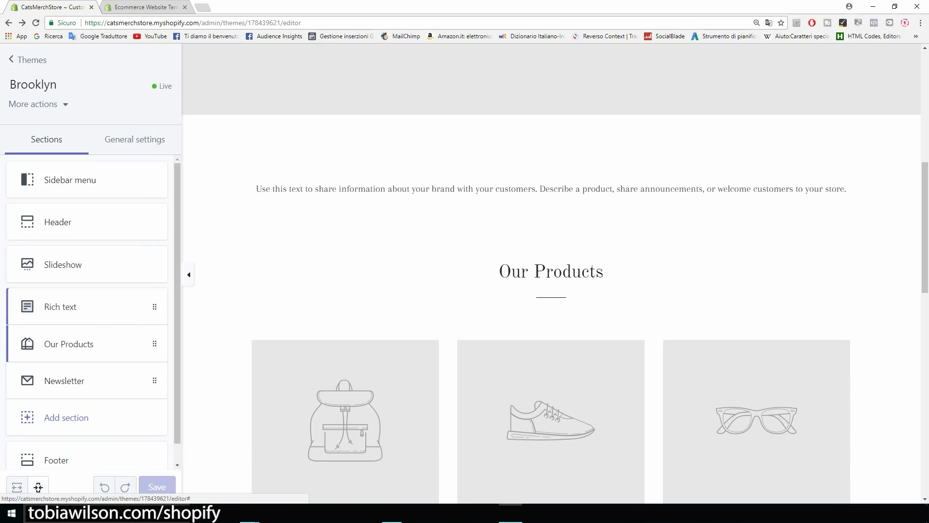
left_click(78, 317)
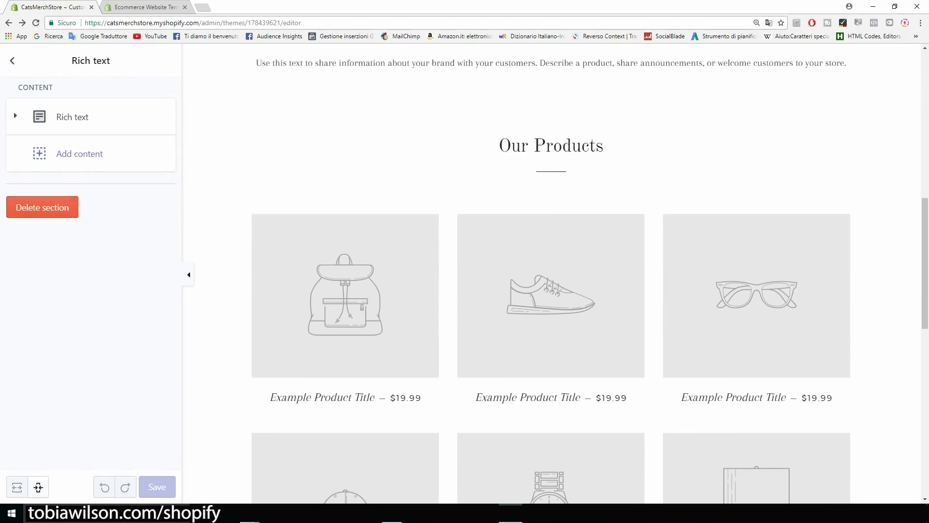
left_click(73, 117)
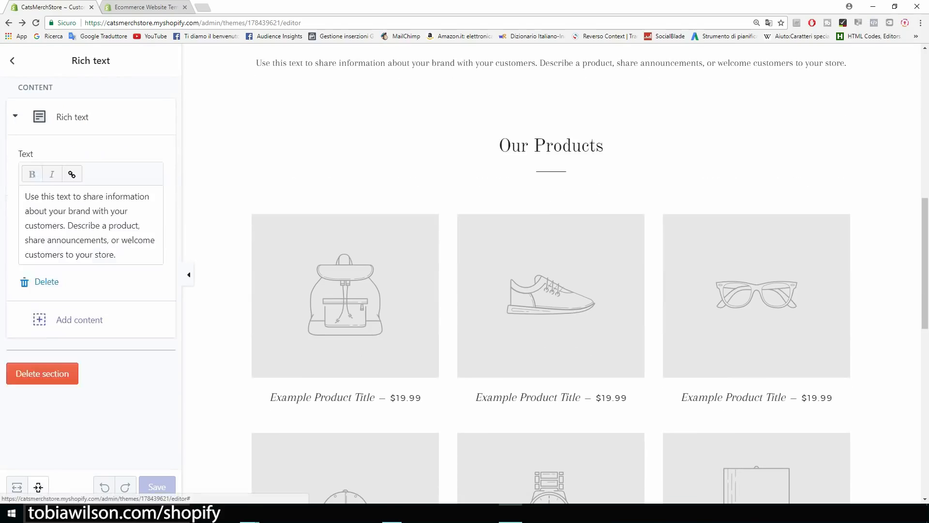
left_click_drag(116, 255, 25, 196)
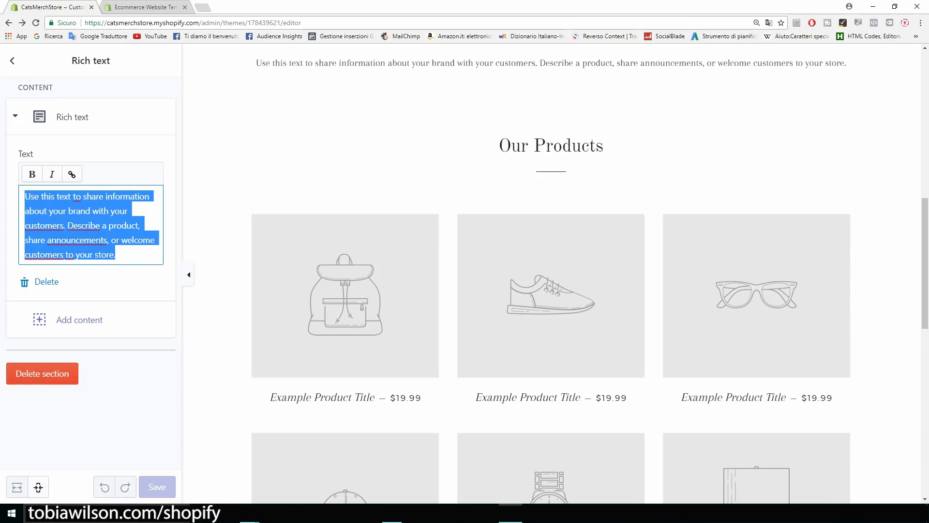
left_click(42, 373)
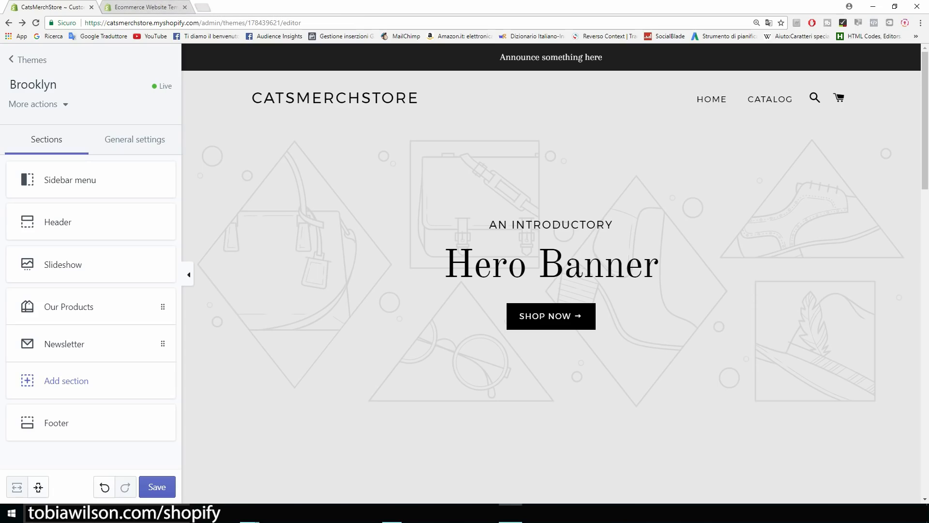
left_click(202, 6)
Reach images.google.com through a Google search, zoom in, and search images for 'cats'.
type("goog")
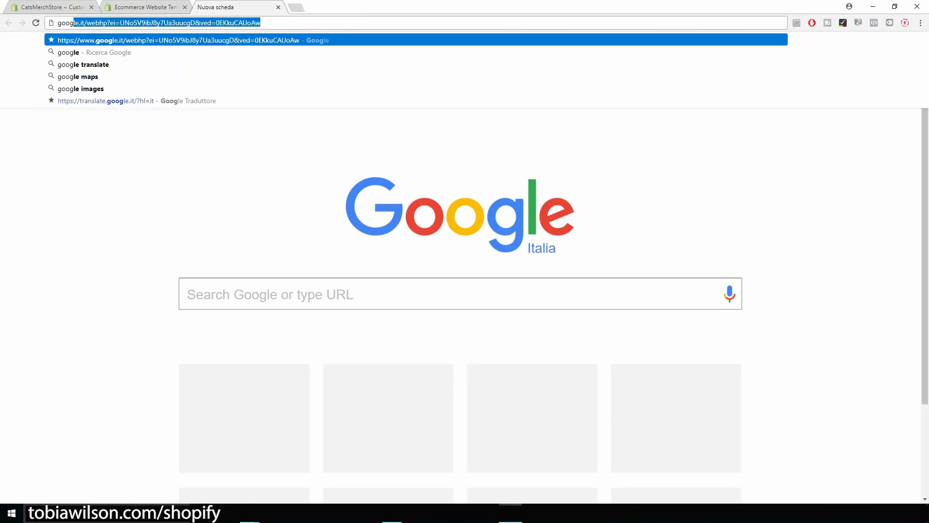
type("le images")
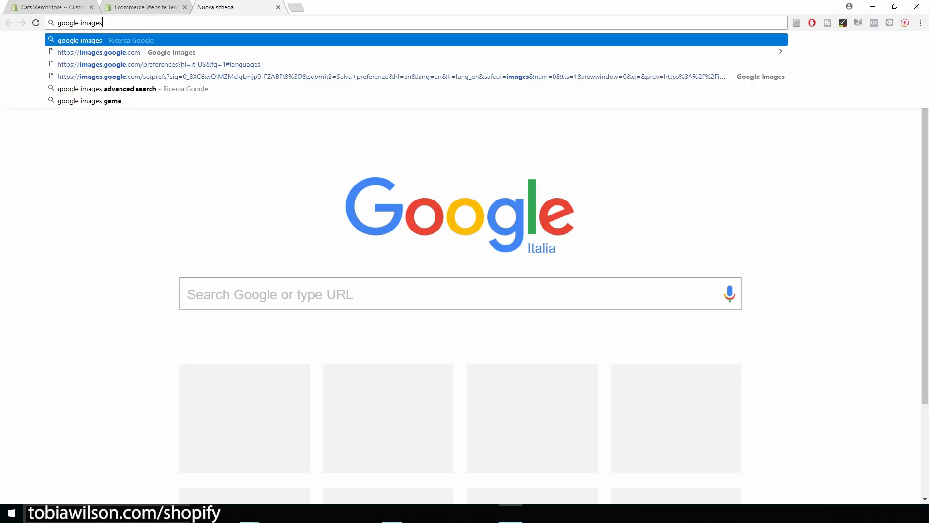
key("Return")
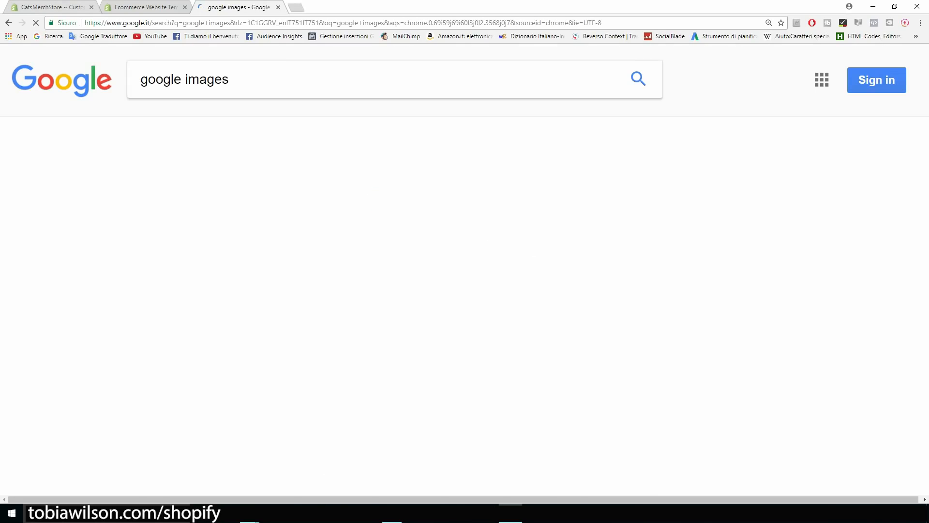
left_click(192, 331)
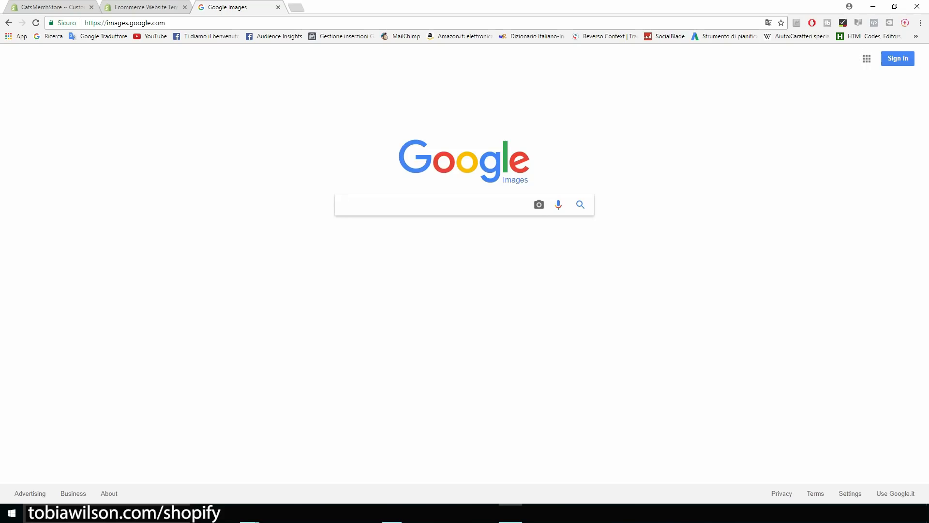
key("ctrl+plus")
key("ctrl+plus")
key("ctrl+plus")
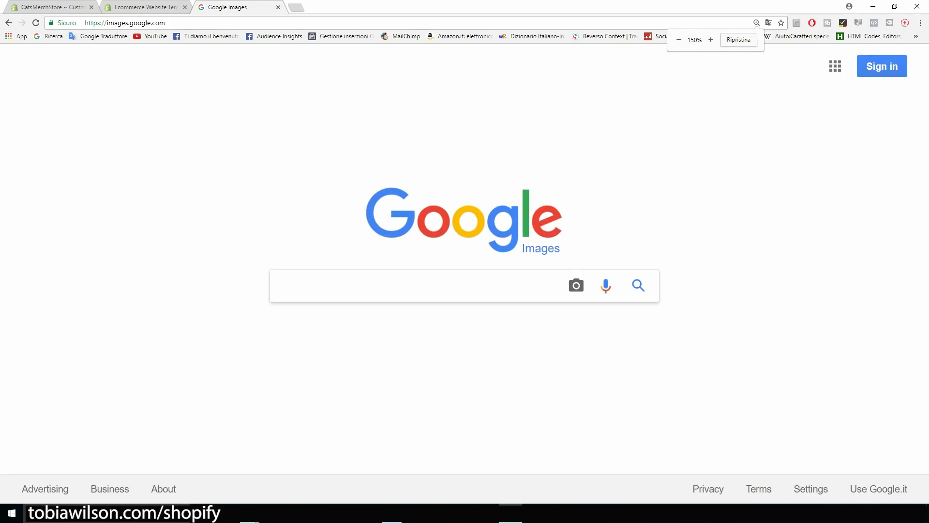
left_click(398, 289)
type("cats")
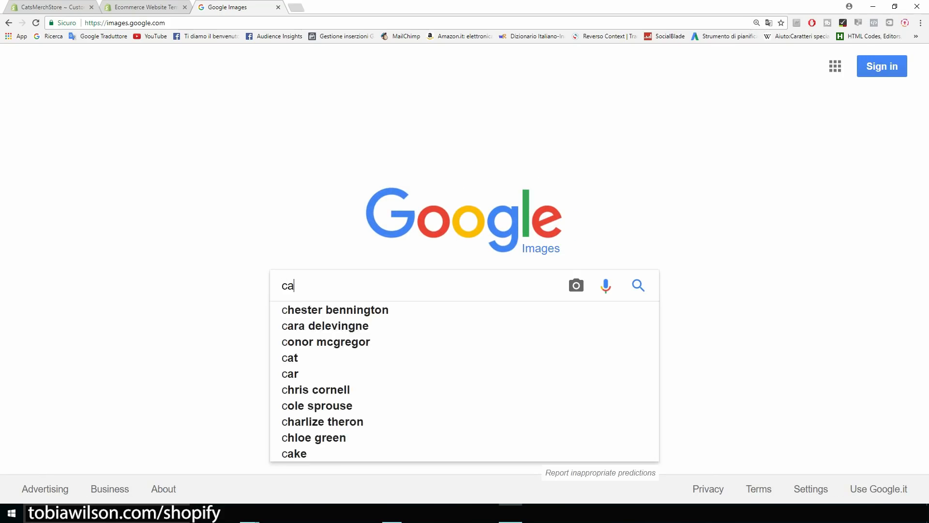
key("Return")
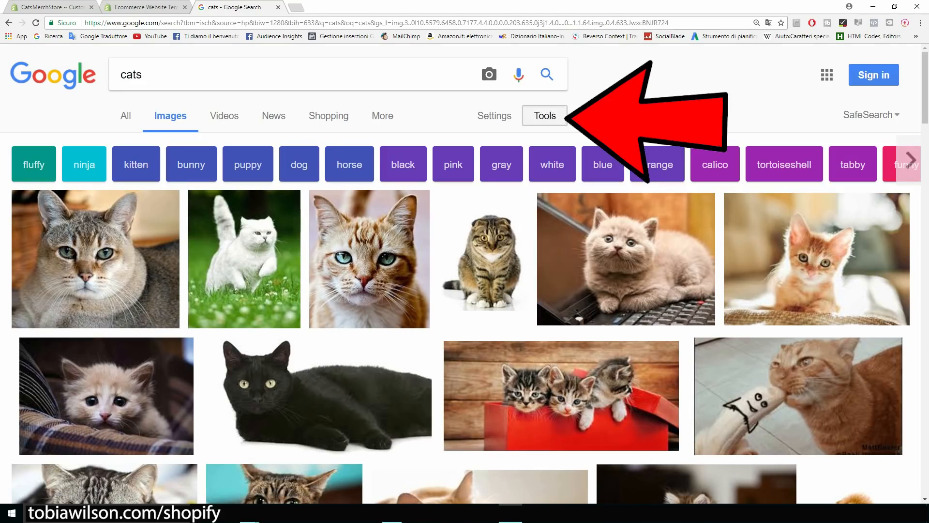
Filter the cat image results to pictures labeled for reuse.
left_click(545, 116)
left_click(361, 142)
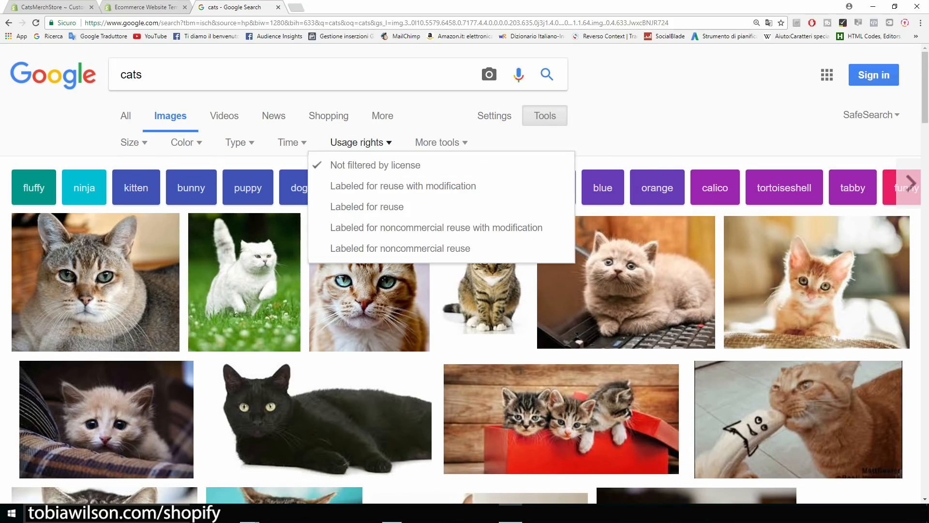
key("ctrl+plus")
key("ctrl+plus")
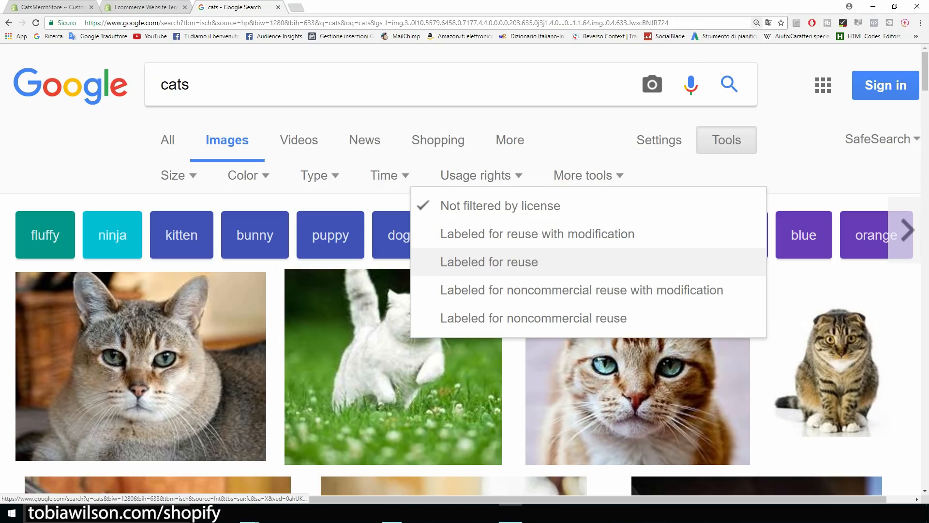
left_click(489, 262)
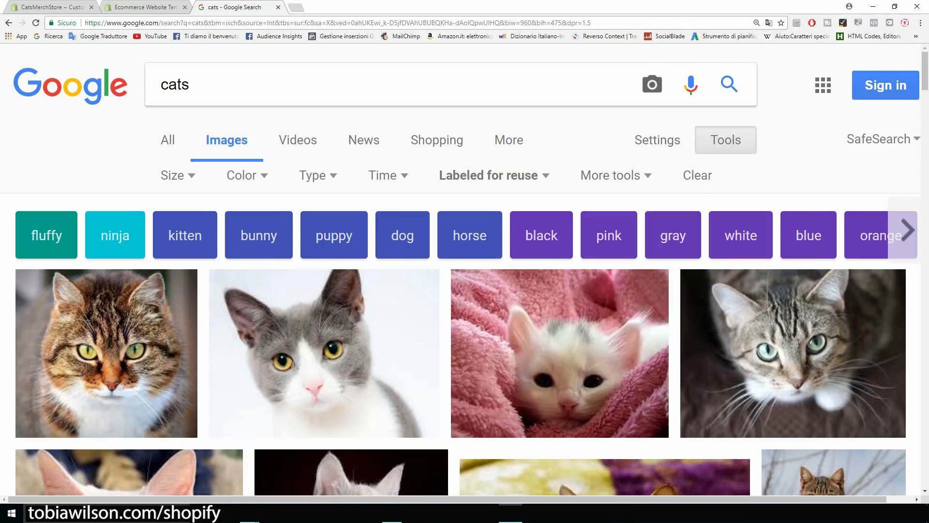
key("ctrl+minus")
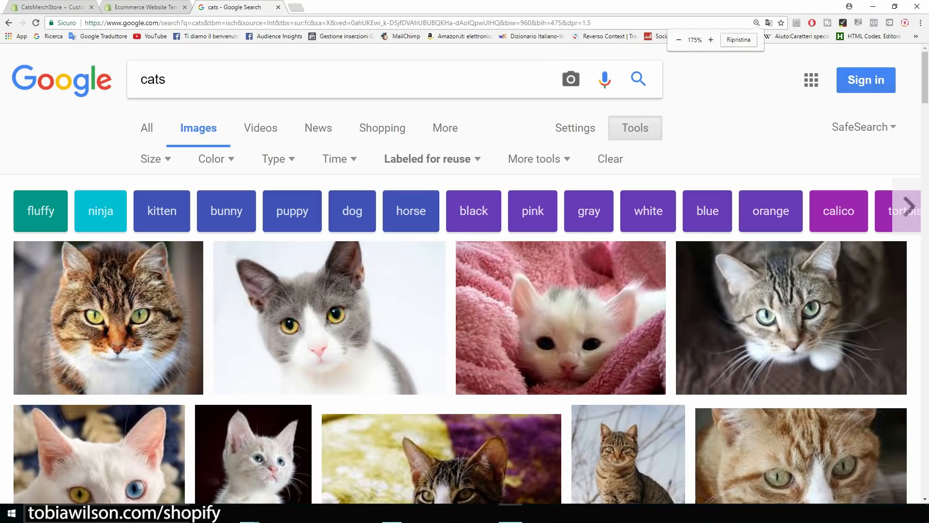
Restrict the results further to images larger than 1024×768.
left_click(59, 7)
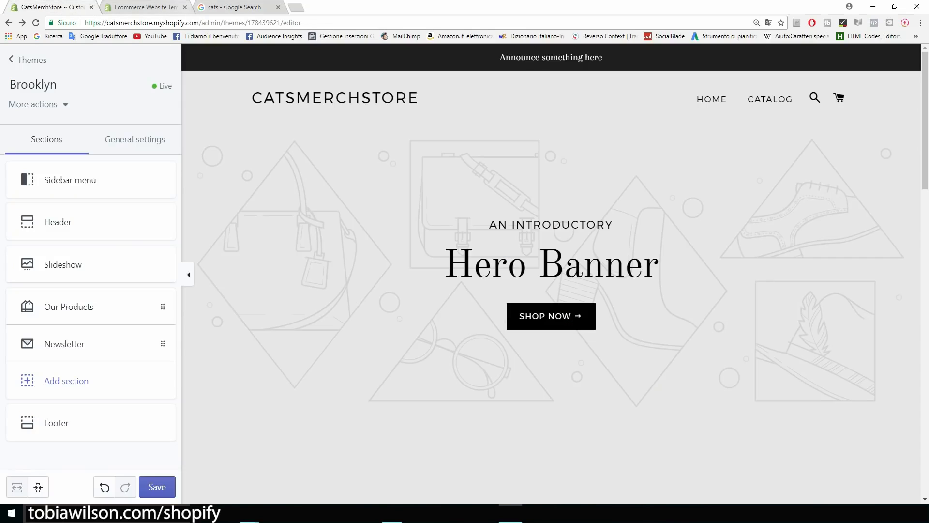
left_click(235, 7)
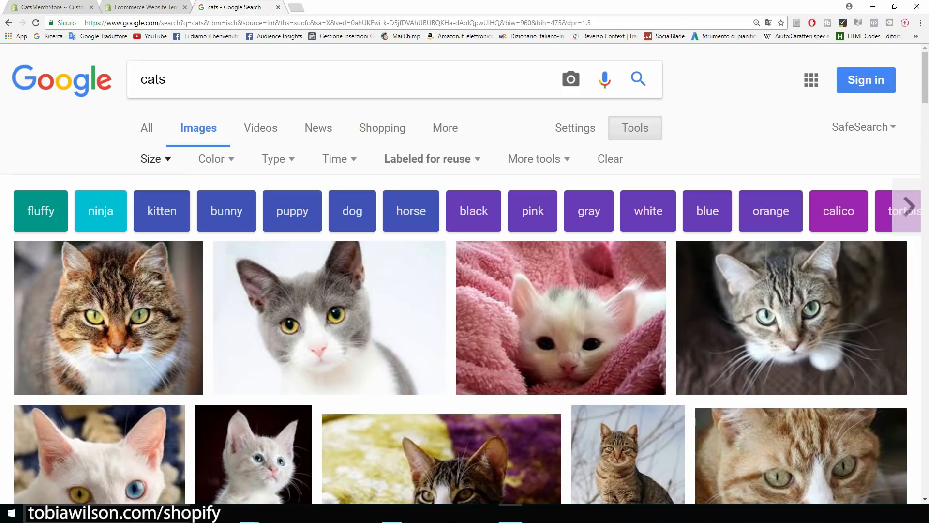
left_click(155, 158)
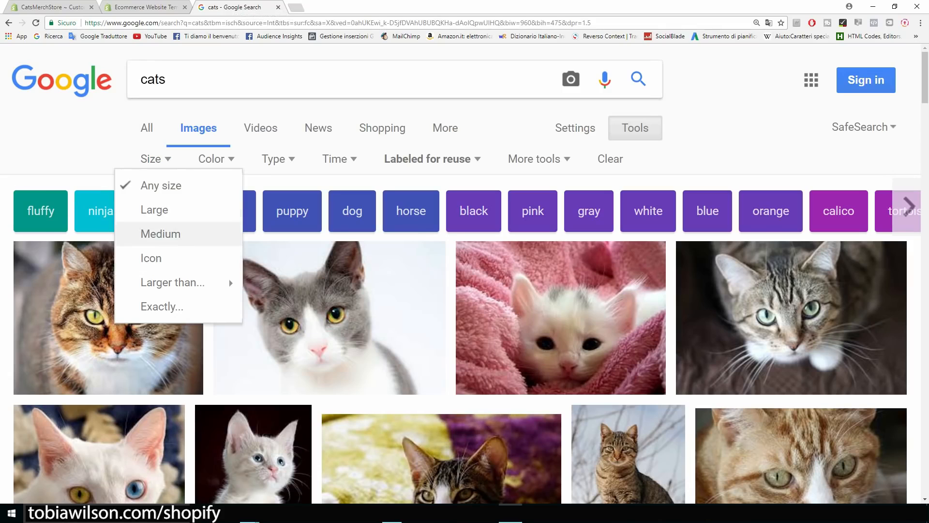
mouse_move(173, 283)
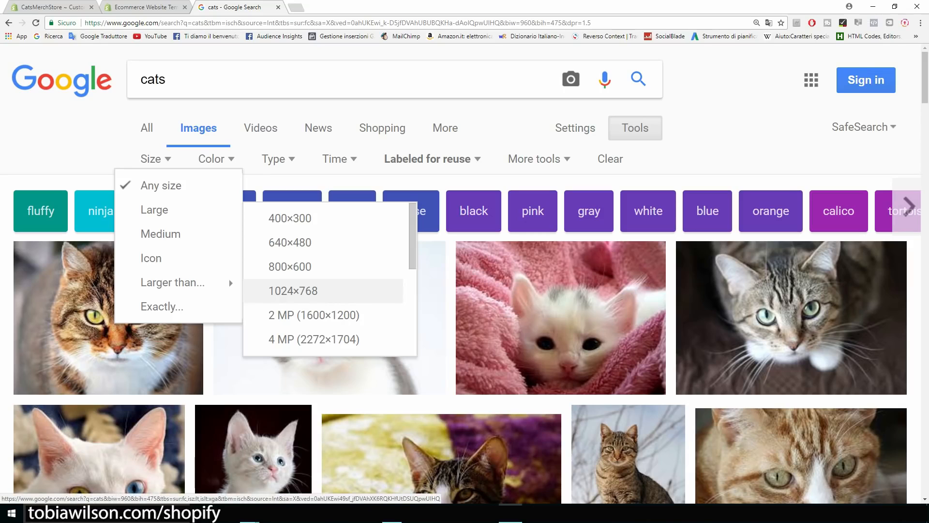
left_click(293, 290)
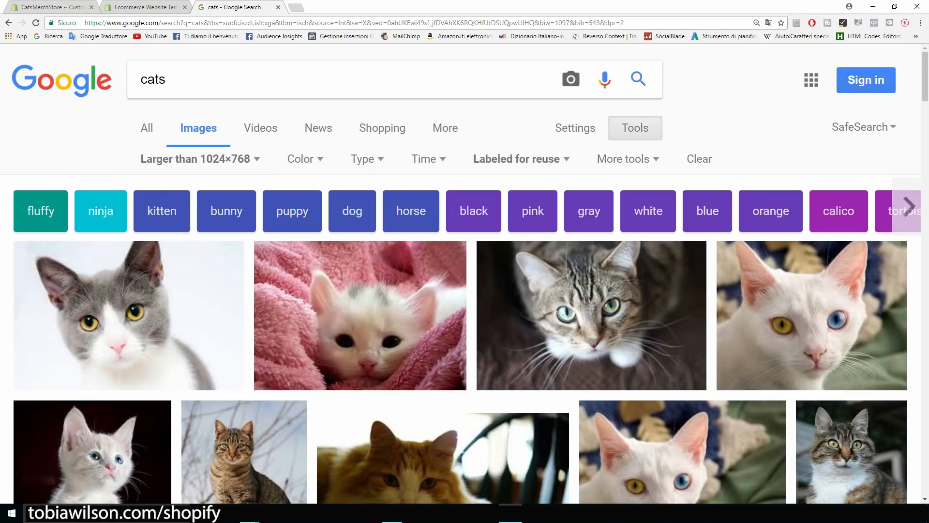
Open the grey-and-white cat photo and drag it into the catsmerch folder.
scroll(465, 273, "down", 3)
scroll(126, 193, "up", 1)
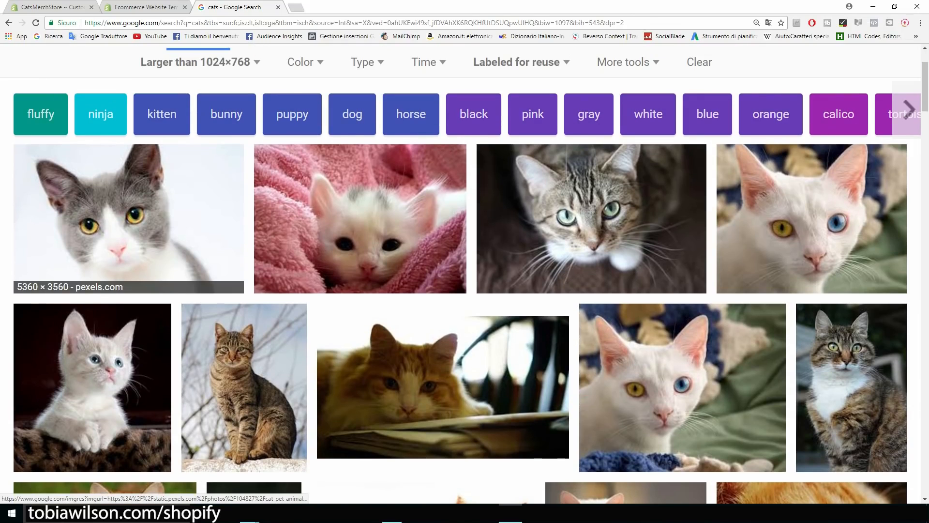
left_click(128, 218)
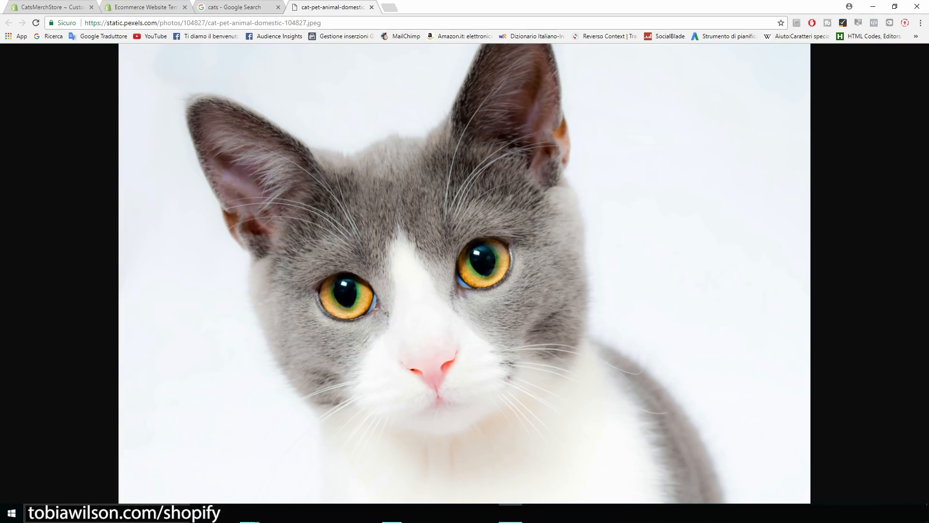
left_click(895, 6)
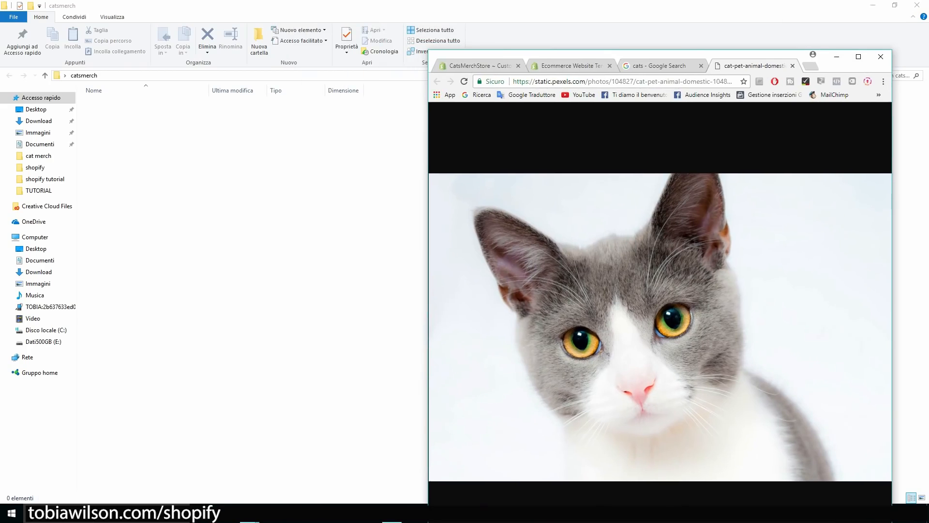
left_click_drag(630, 310, 252, 232)
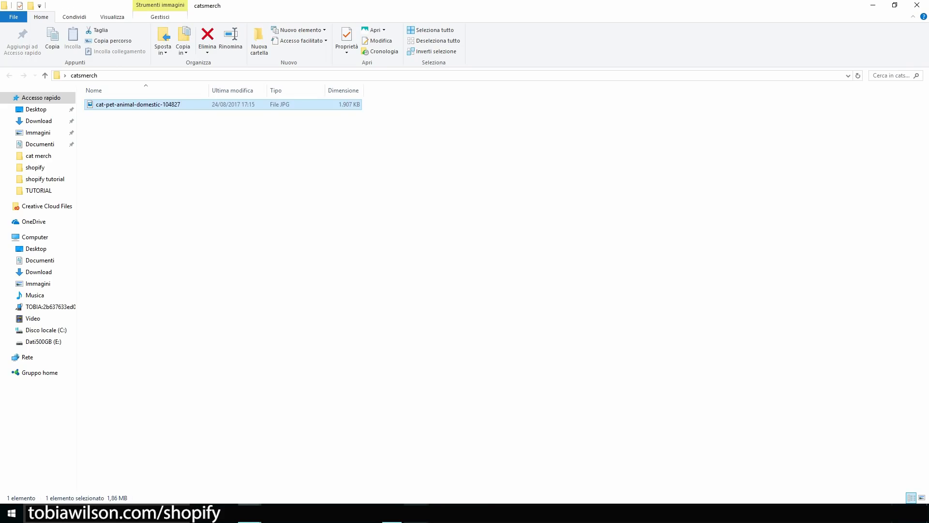
Maximize the browser again and return to the store's theme editor tab.
key("alt+Tab")
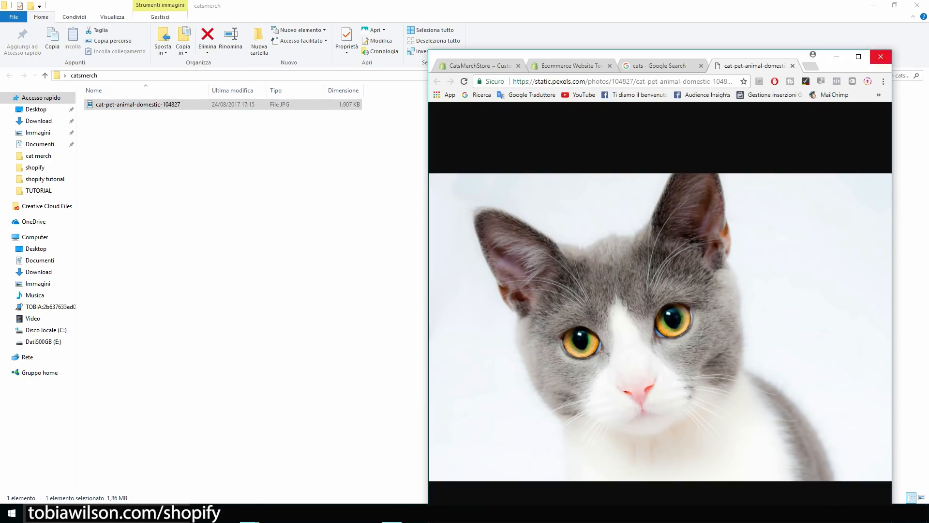
left_click(859, 56)
left_click(59, 8)
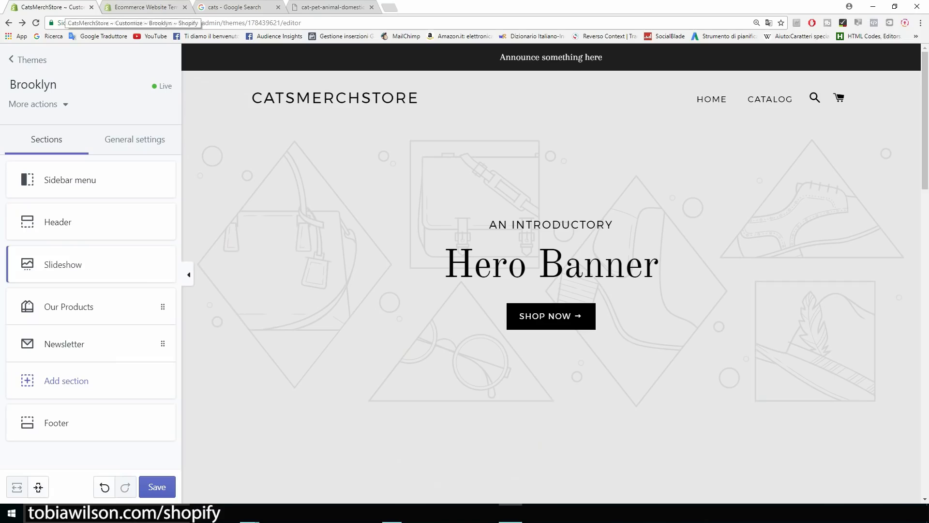
Upload the saved cat photo as the Slideshow slide's image.
left_click(63, 264)
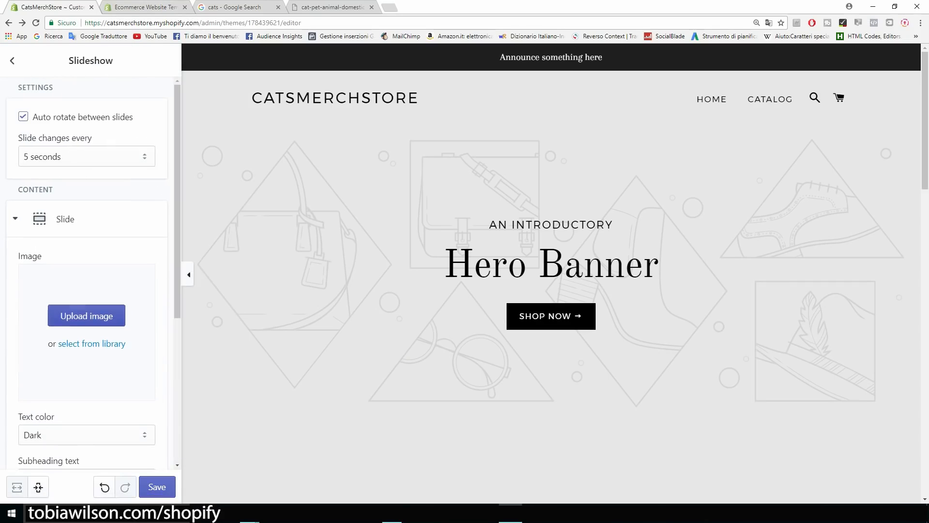
left_click(83, 317)
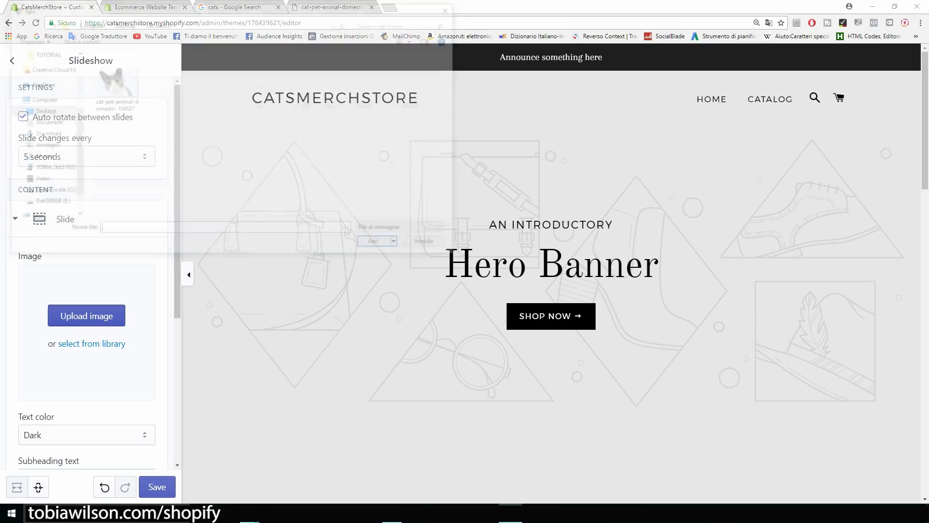
double_click(114, 82)
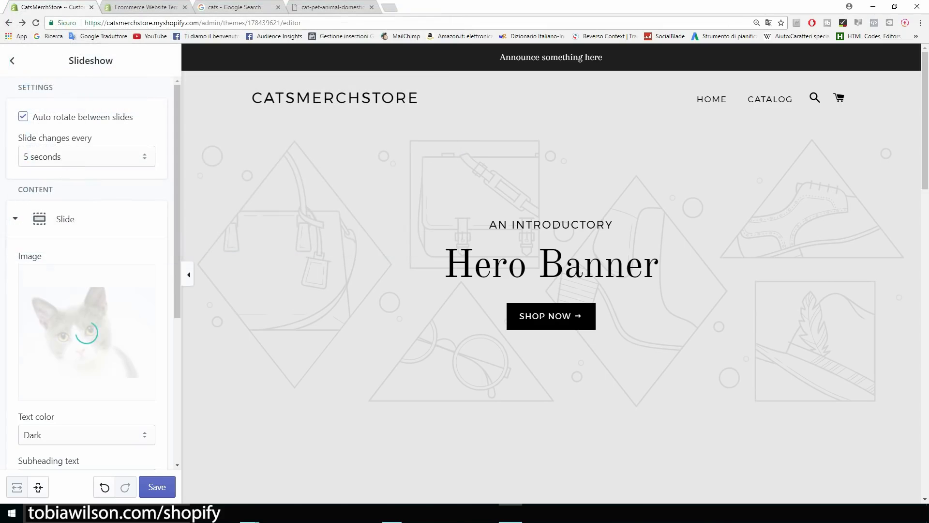
Delete the slide's AN INTRODUCTORY subheading, Hero Banner heading and SHOP NOW button text.
scroll(87, 276, "down", 4)
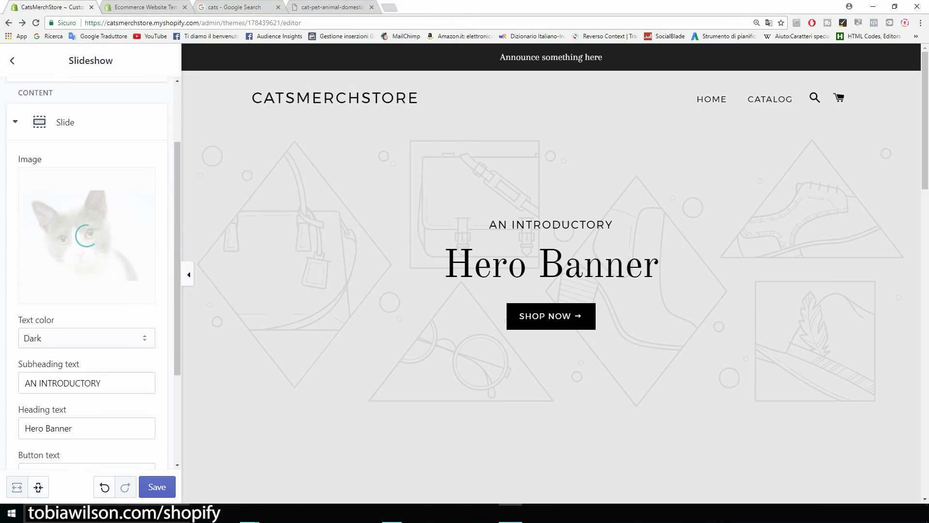
left_click_drag(102, 287, 22, 286)
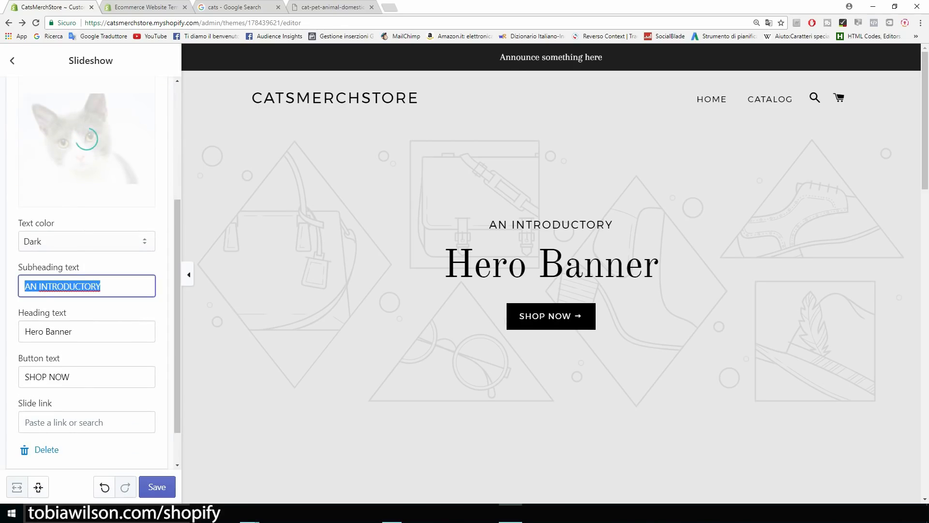
key("BackSpace")
key("Tab")
key("BackSpace")
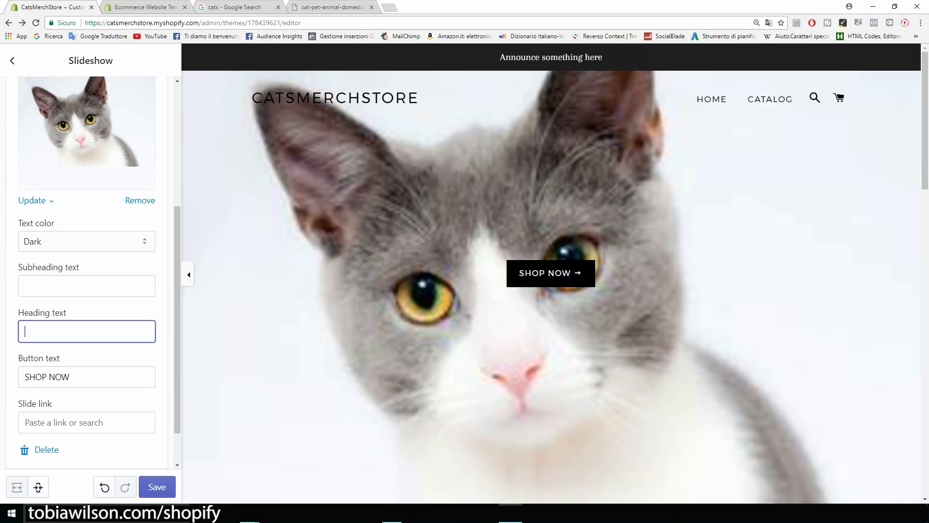
left_click_drag(71, 377, 23, 377)
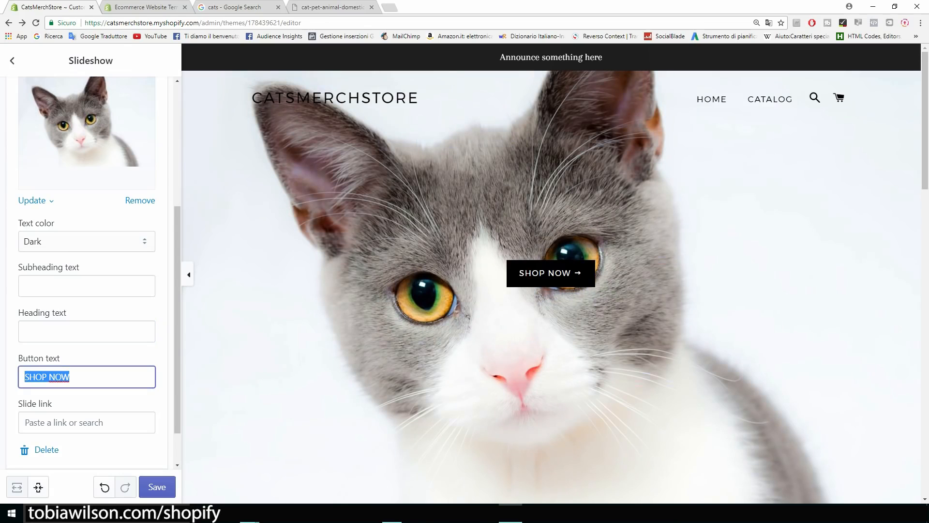
key("BackSpace")
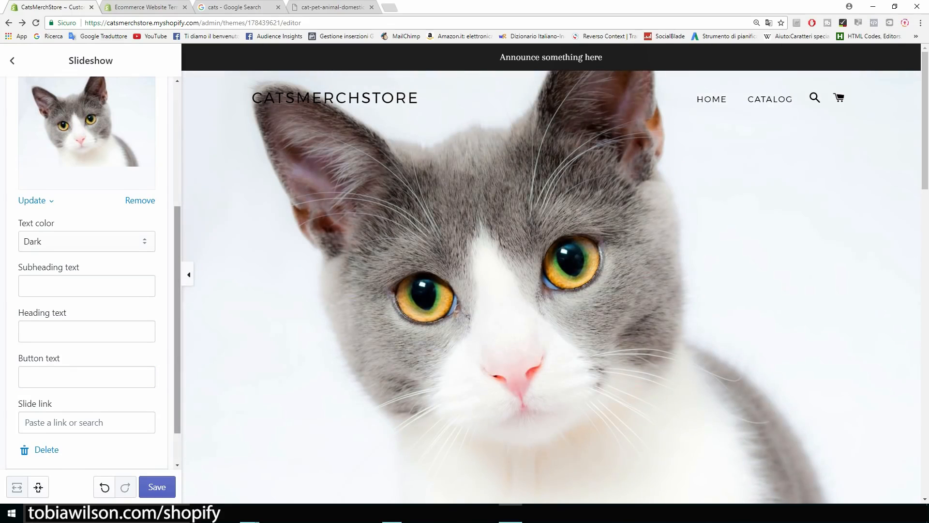
scroll(87, 271, "up", 5)
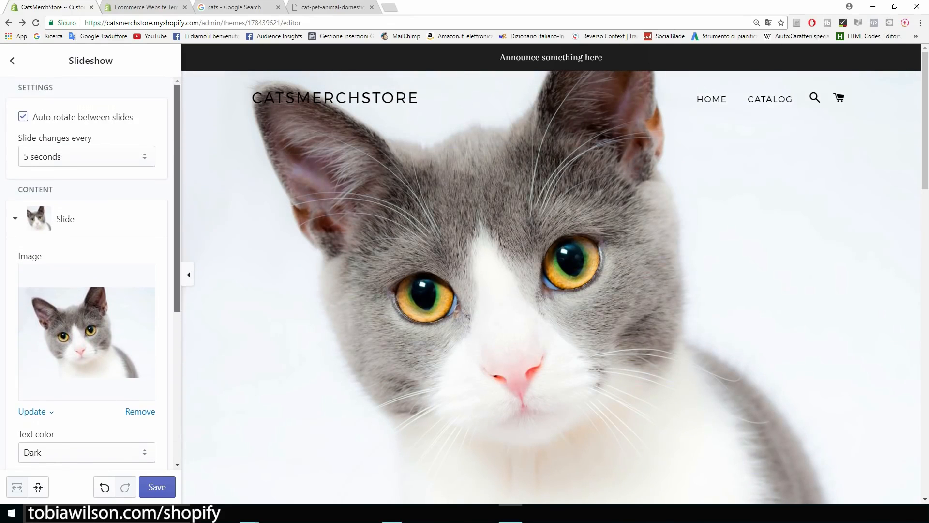
scroll(87, 272, "down", 3)
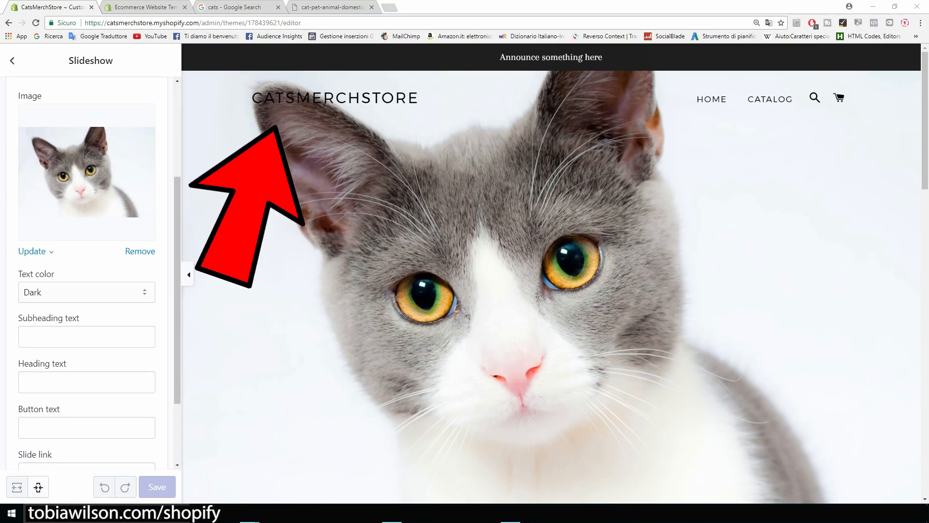
left_click(390, 7)
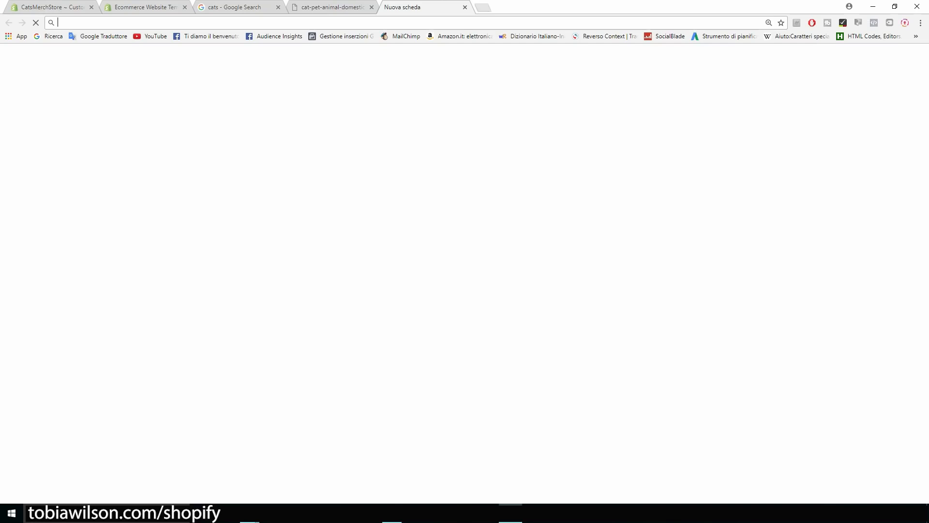
Go to canva.com and create a custom 2440 × 1440 px design.
type("canva.c")
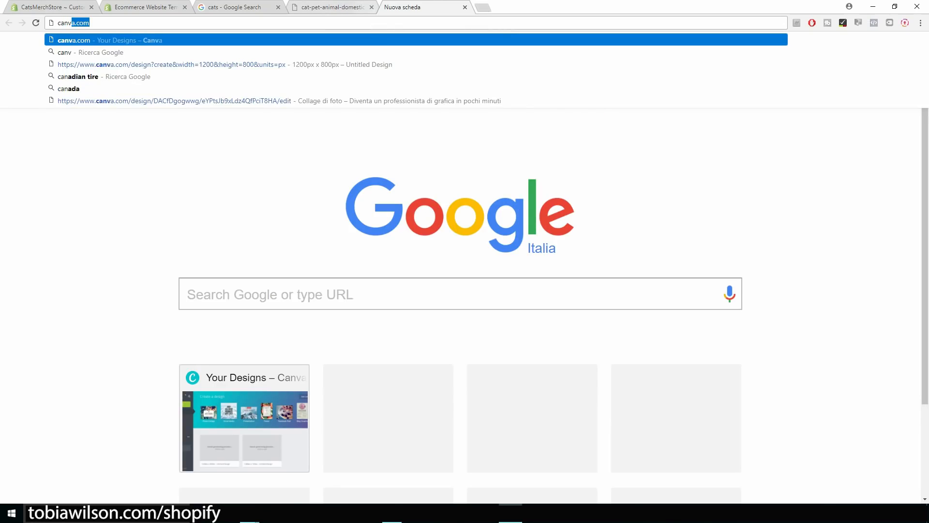
type("om")
key("Return")
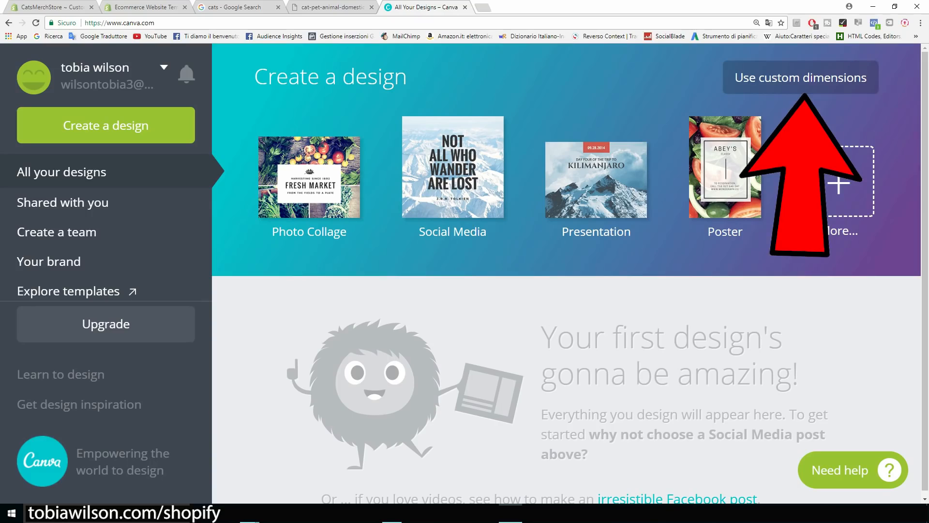
left_click(801, 77)
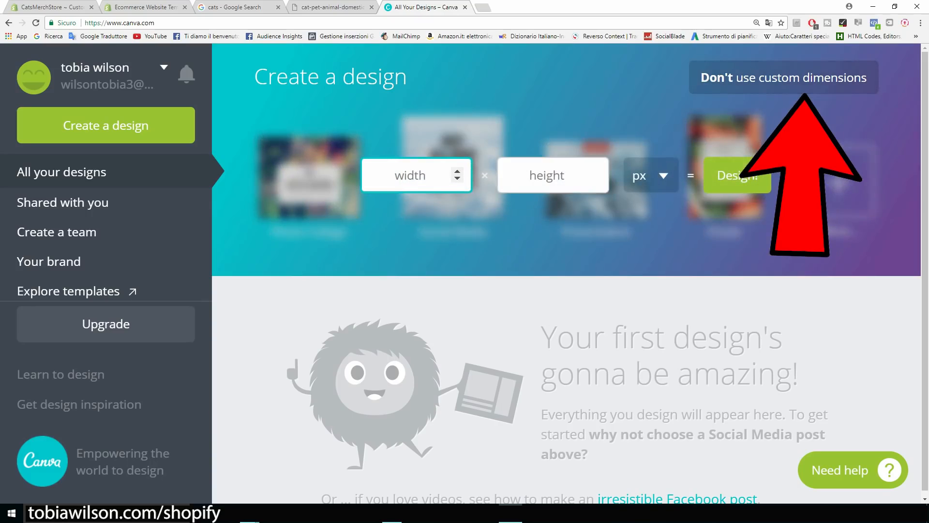
type("2440")
left_click(548, 175)
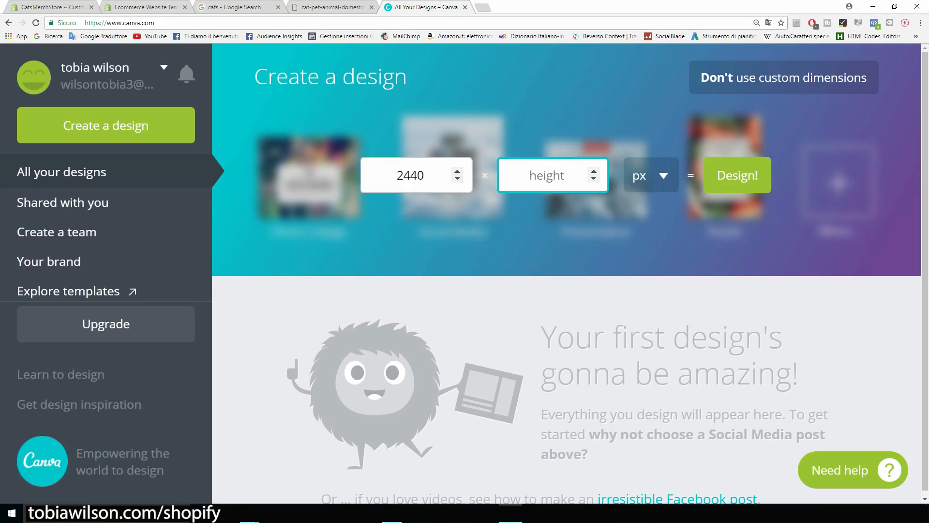
type("1440")
left_click(411, 176)
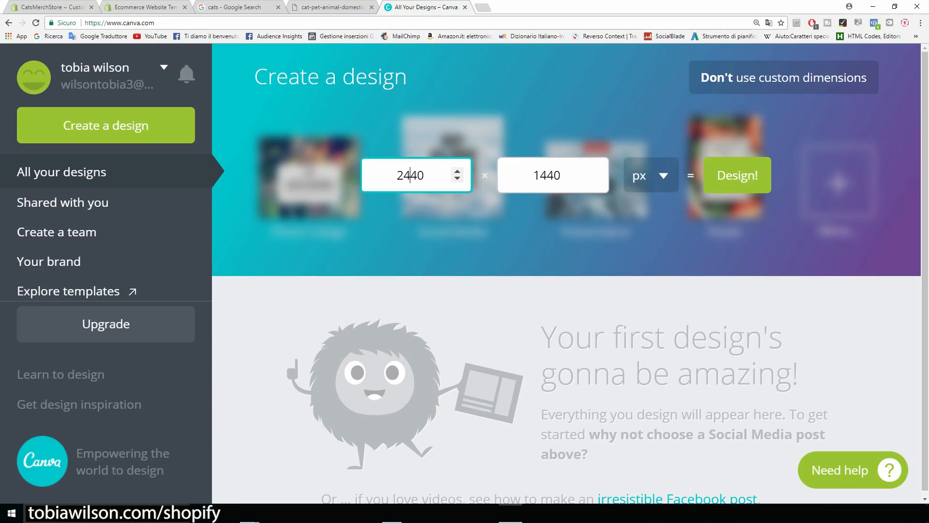
key("Tab")
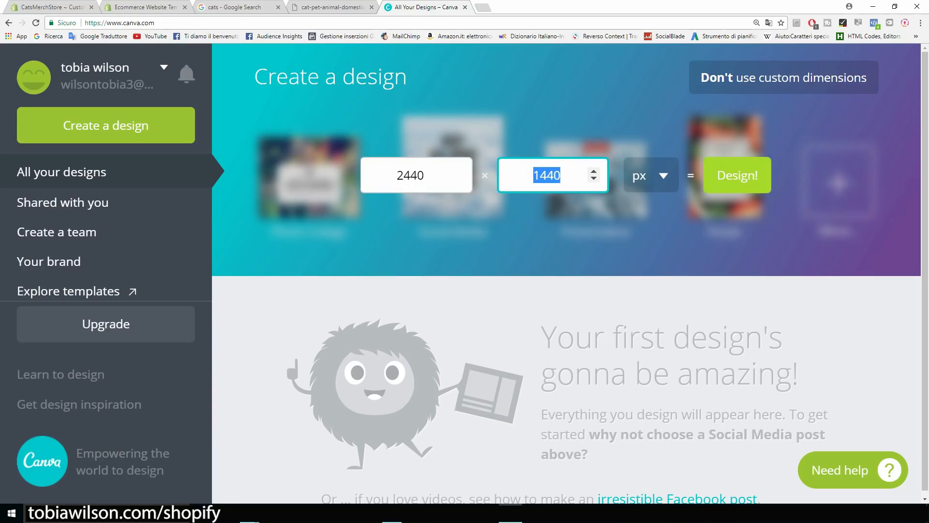
left_click(737, 175)
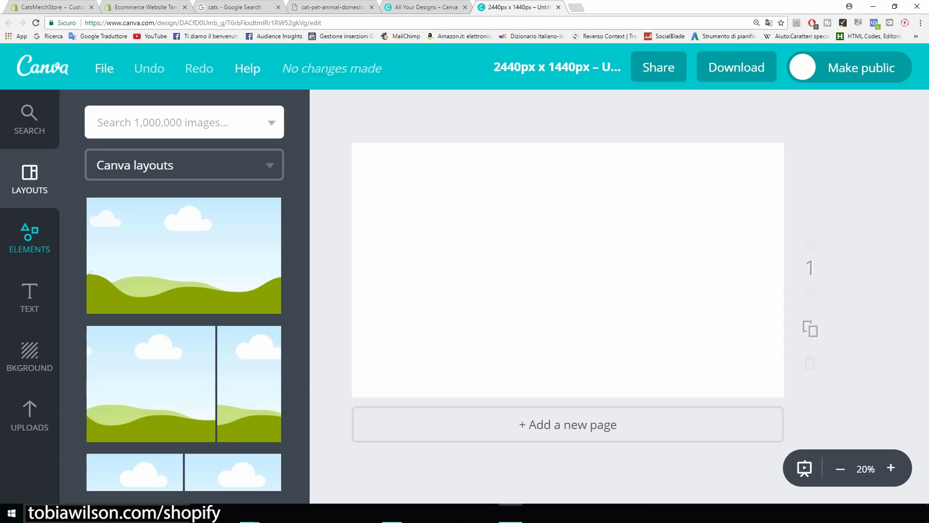
Upload the cat photo file to Canva and add it to the page.
left_click(29, 415)
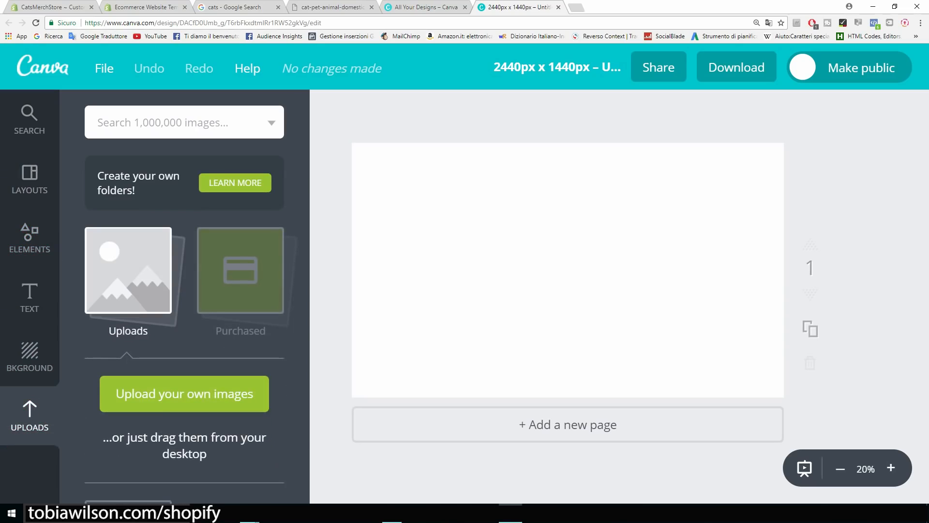
left_click(185, 393)
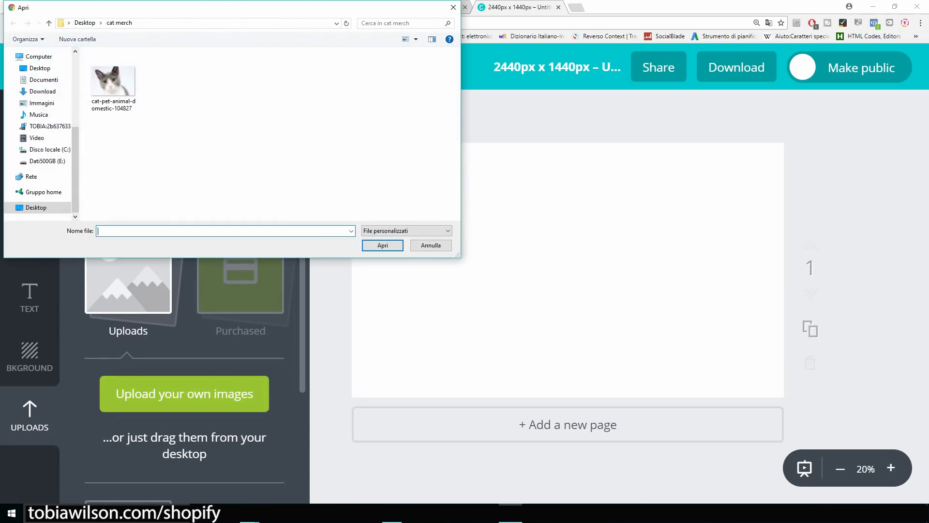
double_click(114, 82)
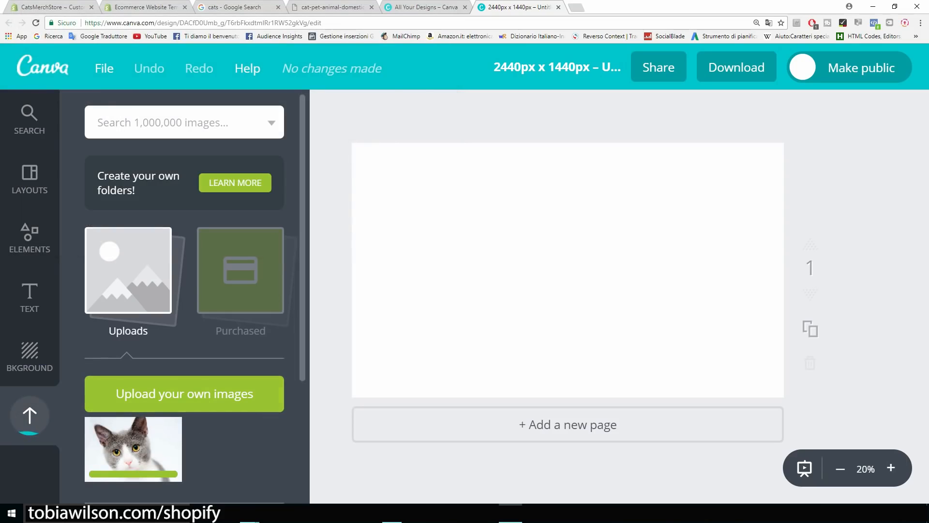
left_click(133, 449)
Position and enlarge the cat photo so it covers most of the page.
left_click_drag(567, 270, 524, 301)
left_click_drag(705, 180, 738, 158)
mouse_move(629, 242)
left_mouse_down()
mouse_move(681, 226)
mouse_move(635, 255)
left_mouse_up()
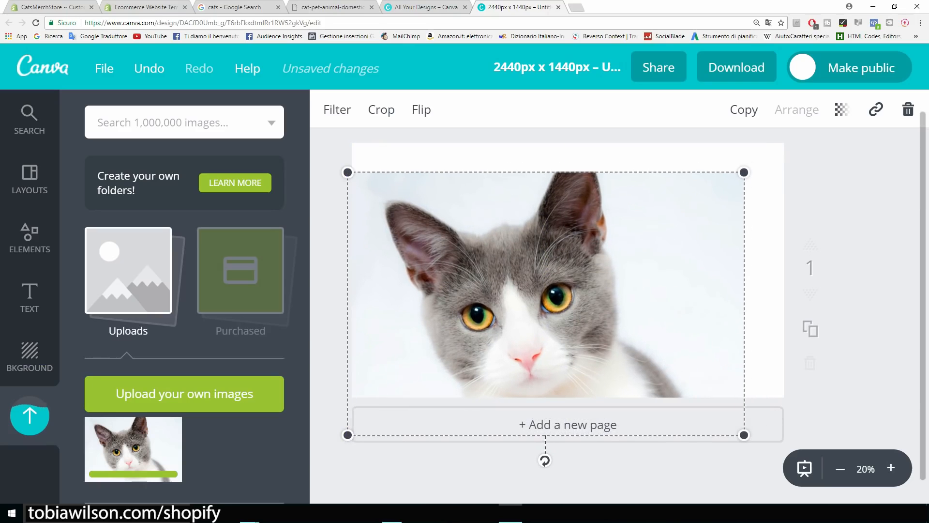
left_click_drag(744, 435, 751, 439)
left_click_drag(549, 305, 555, 299)
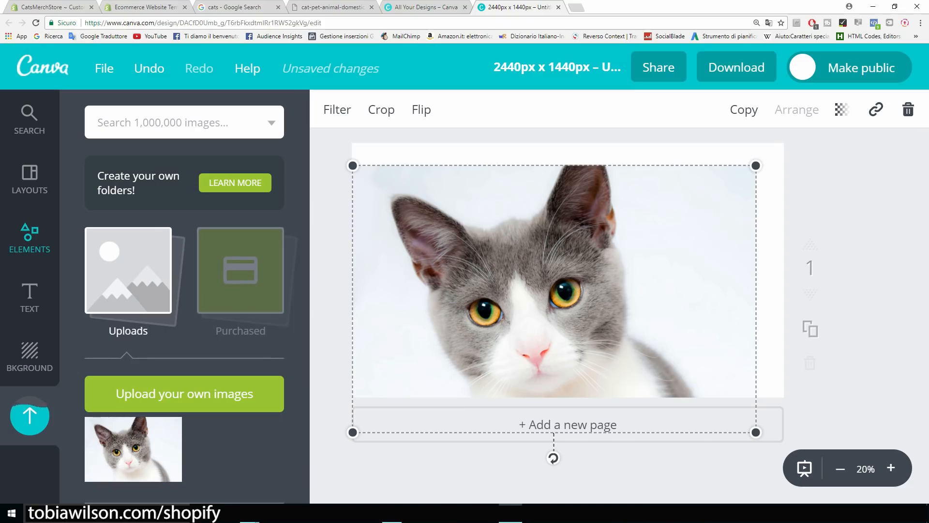
left_click(29, 295)
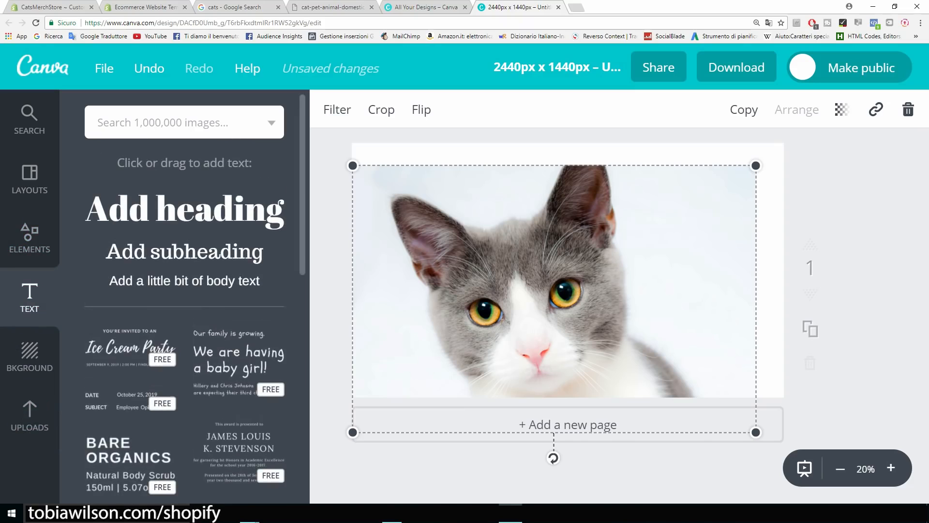
Add a heading, replace its placeholder with 'CatsMerch', and move it up.
left_click(184, 209)
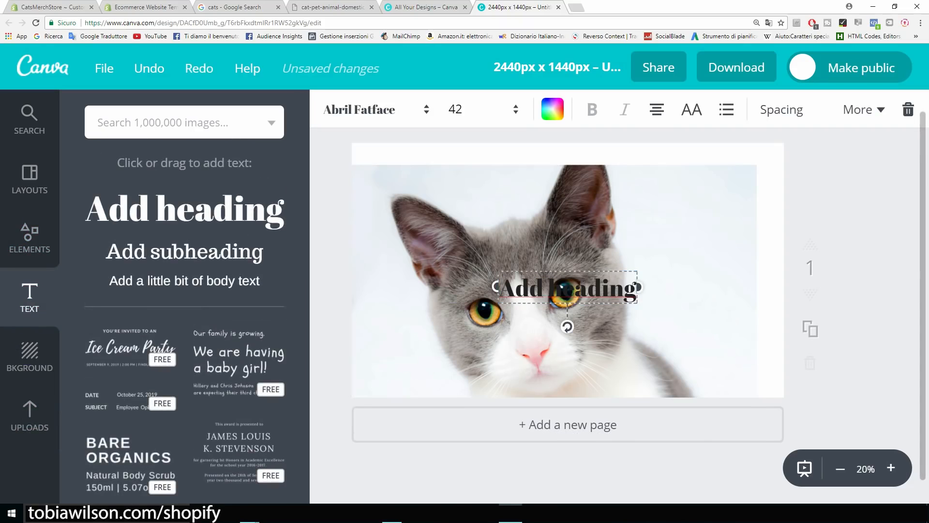
left_click_drag(636, 289, 529, 289)
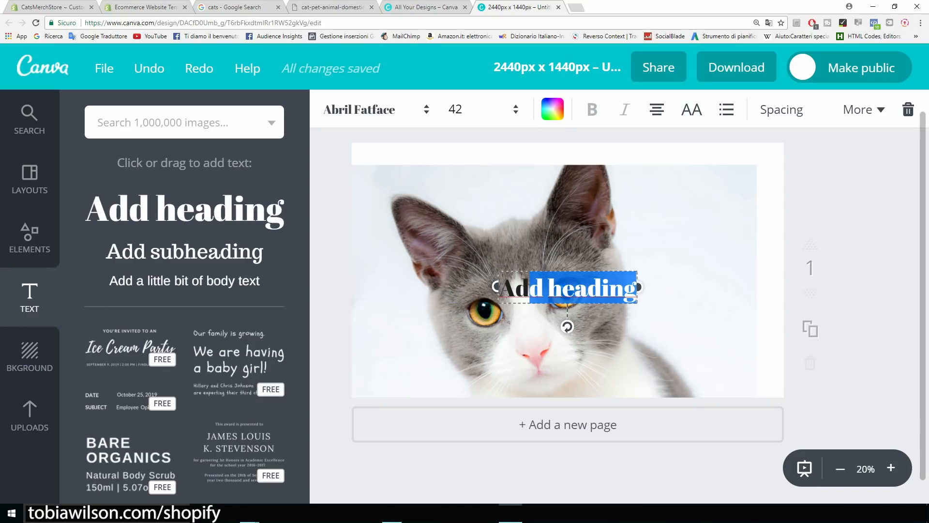
key("BackSpace")
key("BackSpace")
key("BackSpace")
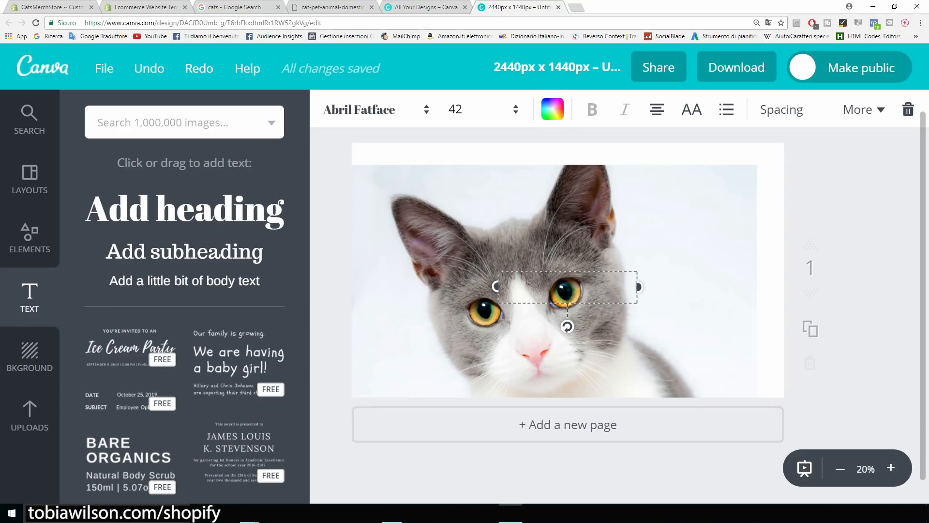
type("CatsMerch")
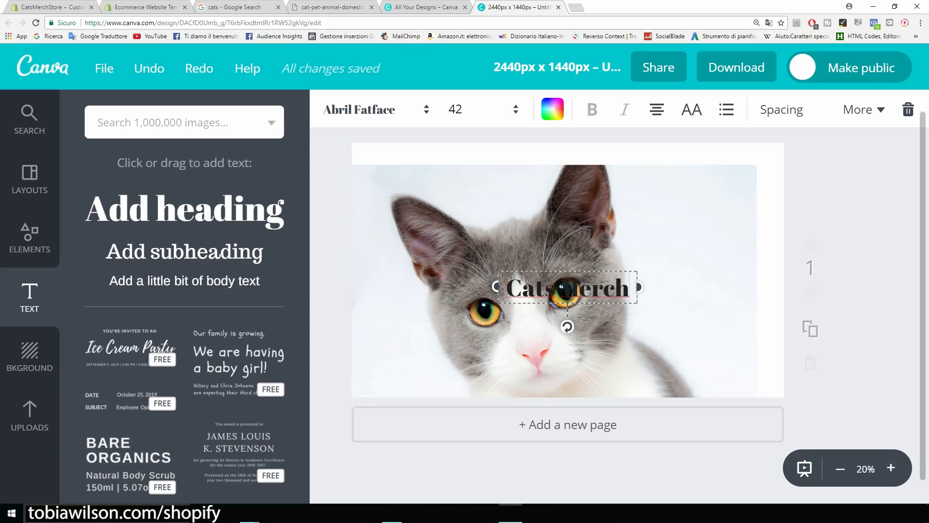
left_click_drag(568, 287, 499, 174)
Set the heading font to Aileron Heavy and its colour to red.
left_click(376, 110)
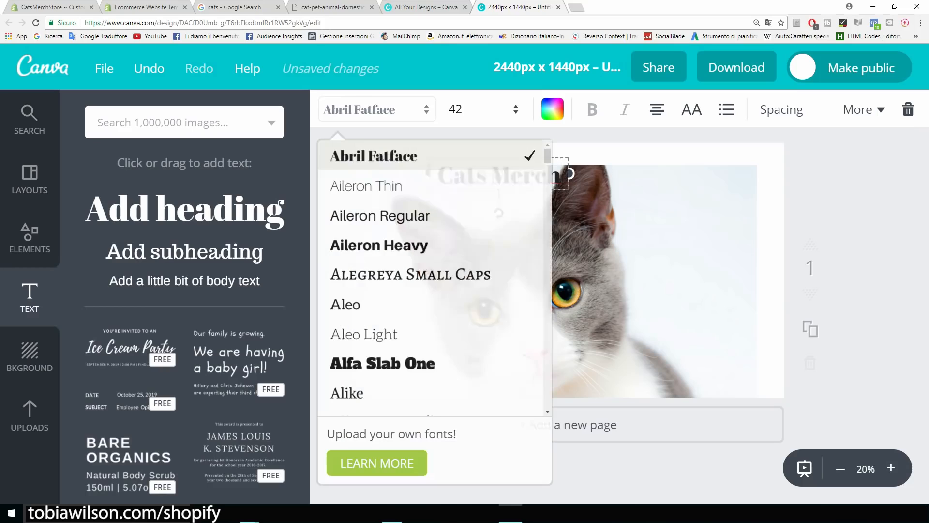
left_click(532, 245)
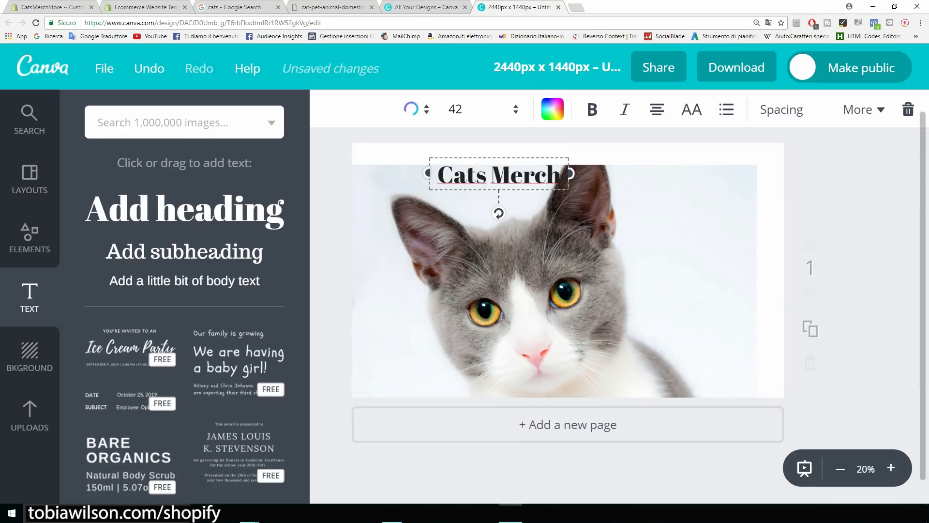
left_click(553, 109)
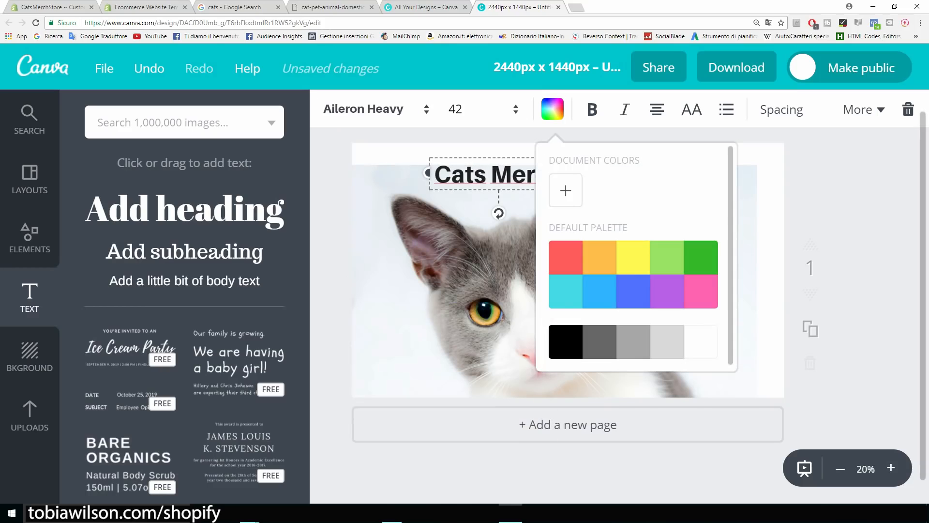
left_click(565, 191)
left_click_drag(661, 286, 737, 288)
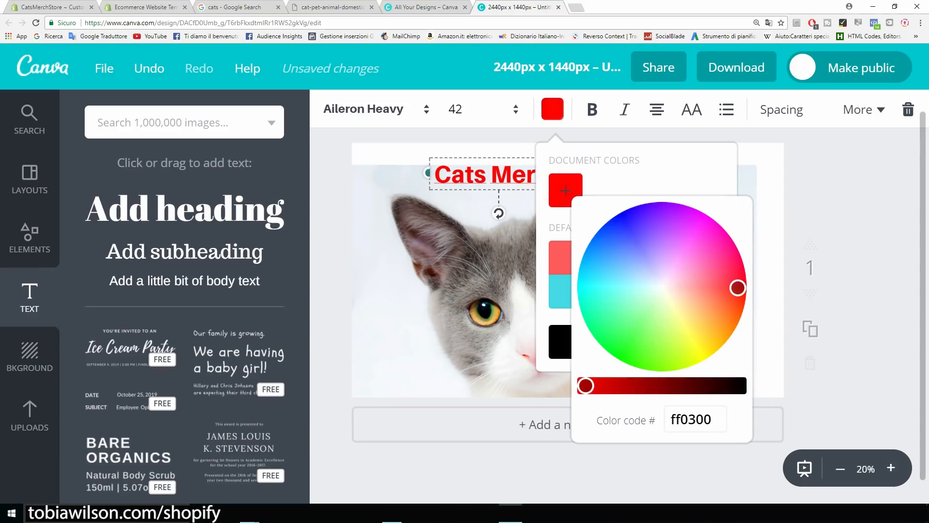
left_click(553, 109)
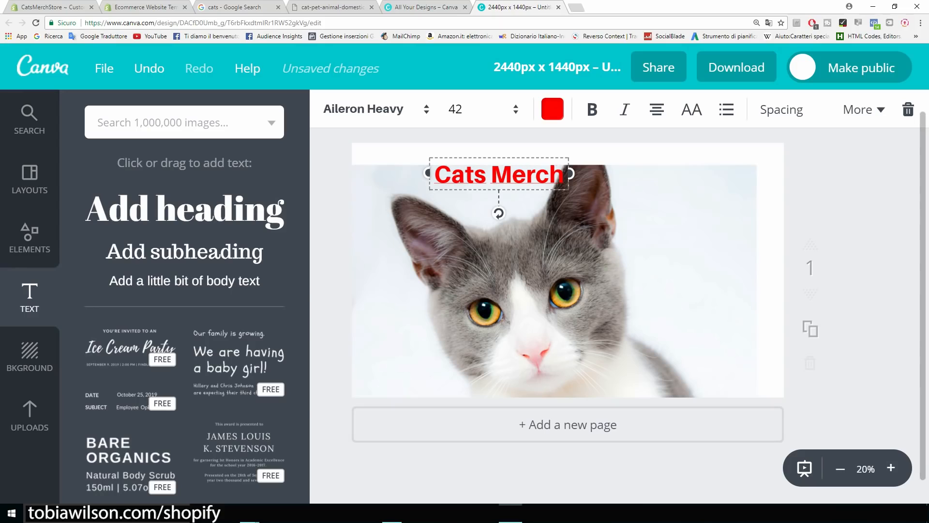
Move the heading to the photo's upper right and shift the photo up-right.
left_click_drag(499, 174, 687, 181)
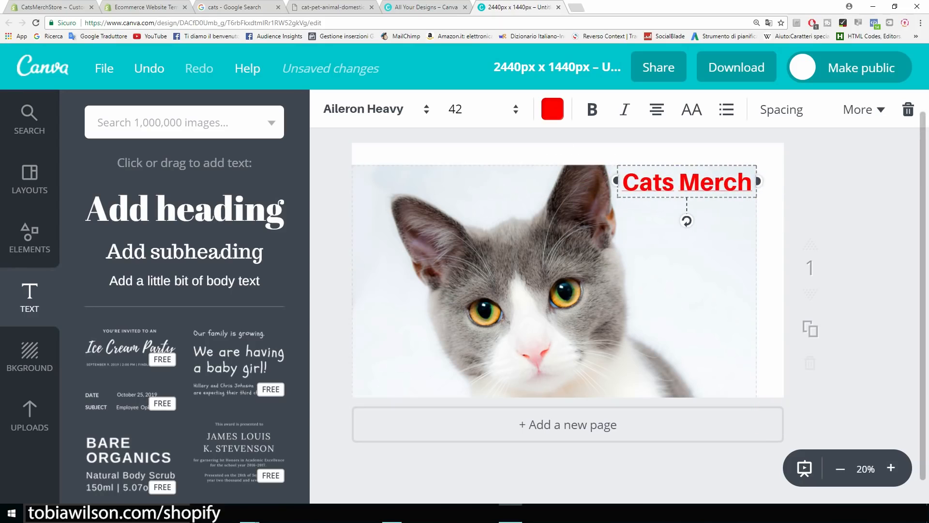
left_click(672, 271)
left_click_drag(673, 271, 686, 248)
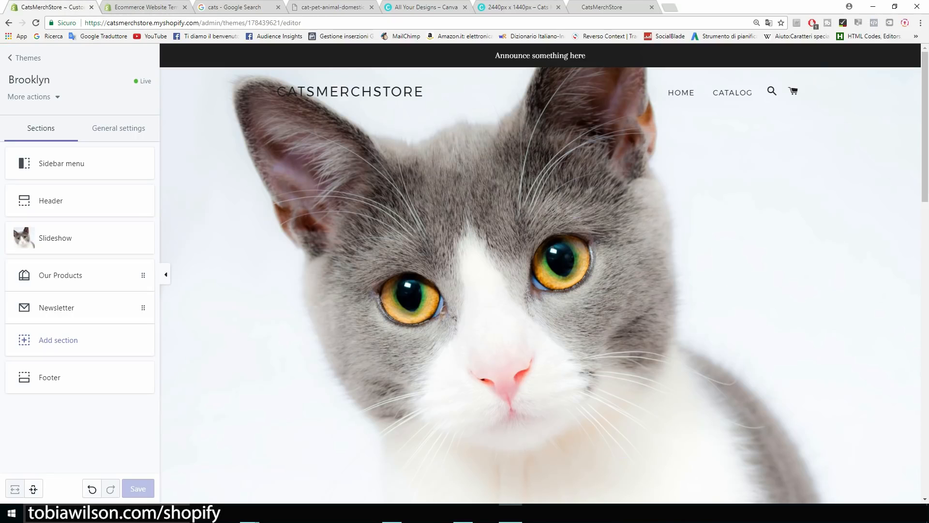
Uncheck Show announcement in the Header settings and save the theme.
left_click_drag(495, 55, 586, 56)
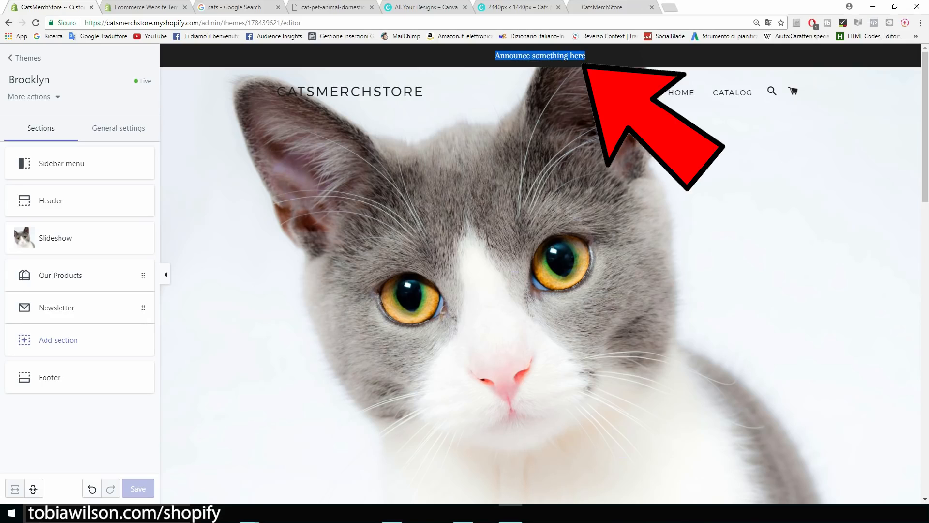
left_click(596, 79)
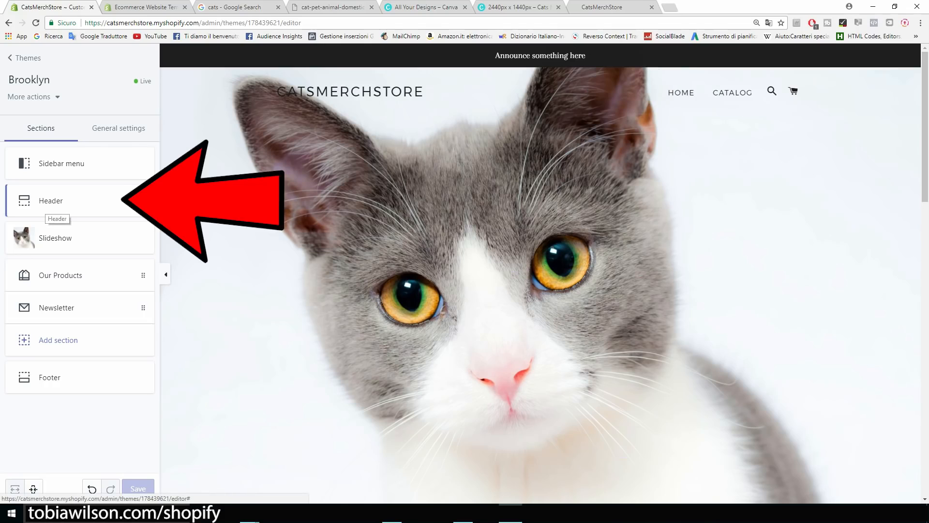
left_click(53, 203)
scroll(73, 208, "down", 1)
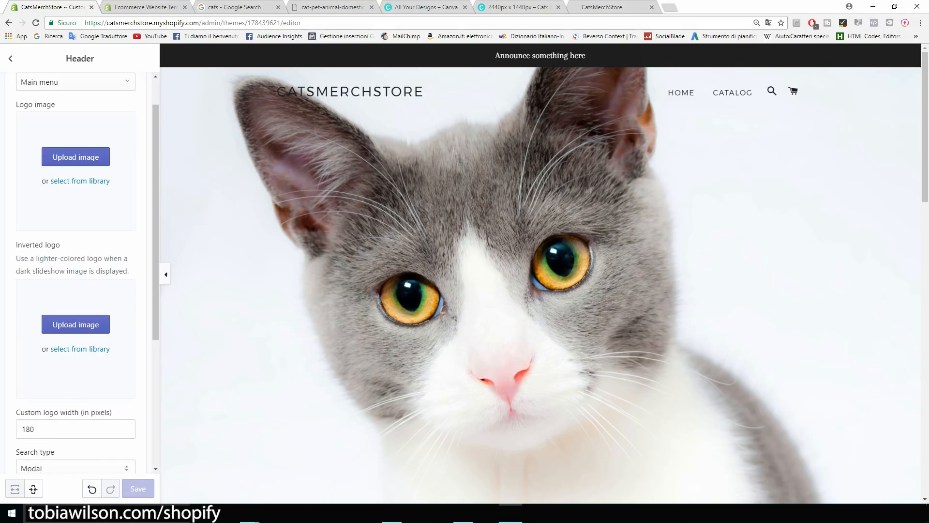
scroll(80, 271, "down", 4)
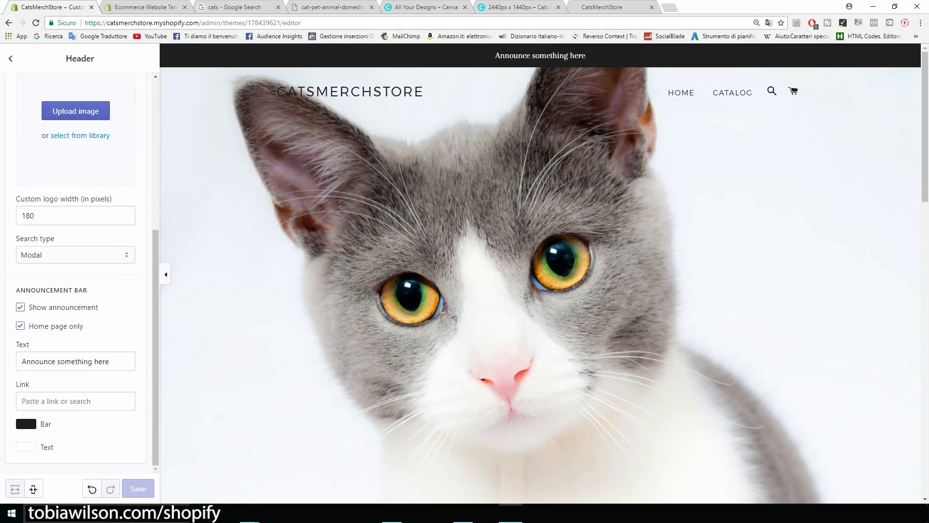
left_click(20, 307)
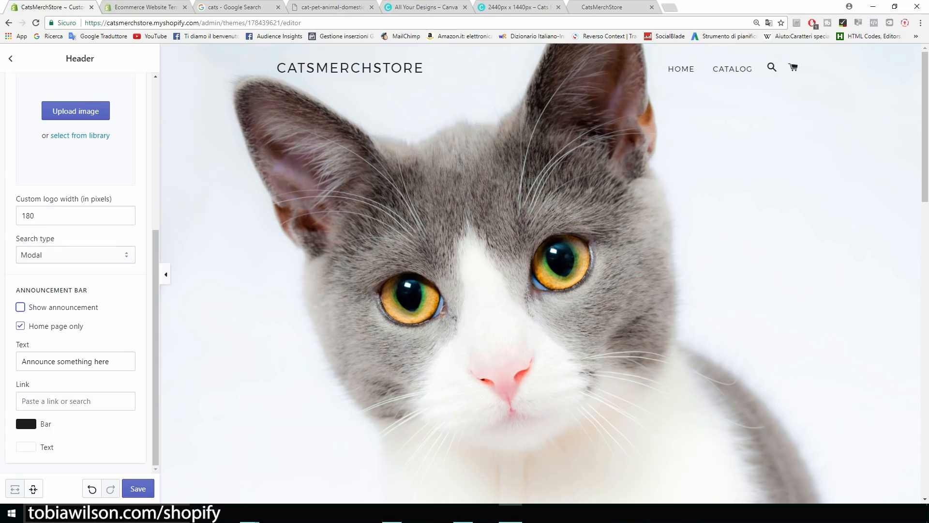
mouse_move(155, 310)
left_mouse_down()
mouse_move(155, 161)
mouse_move(156, 311)
left_mouse_up()
left_click(138, 489)
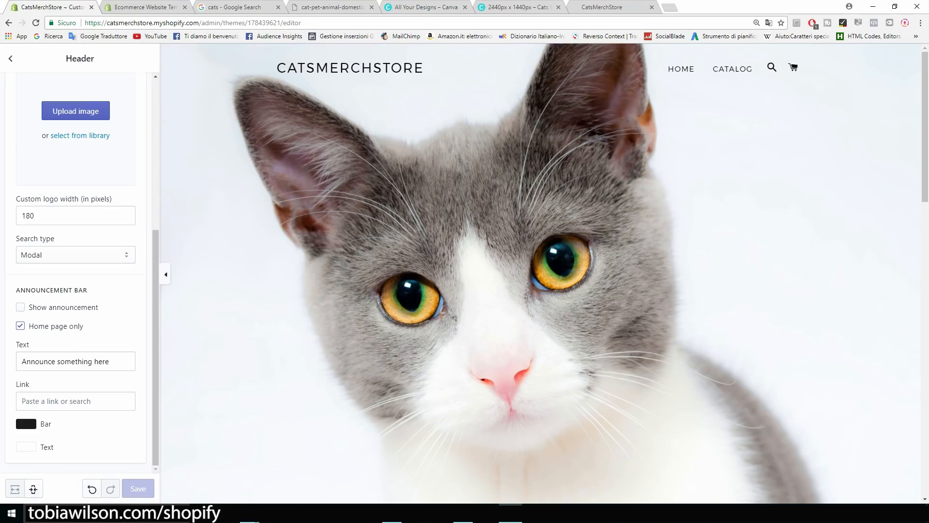
scroll(544, 273, "down", 9)
scroll(545, 273, "down", 4)
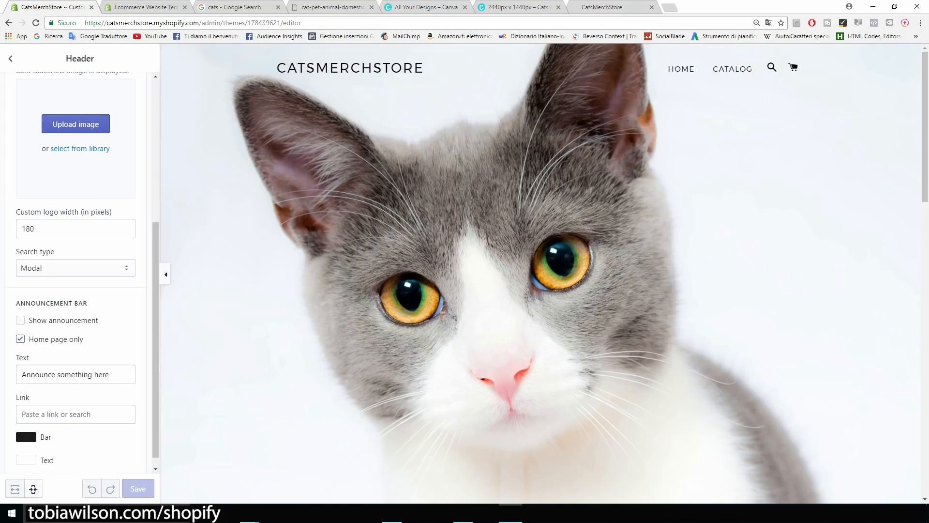
left_click(10, 59)
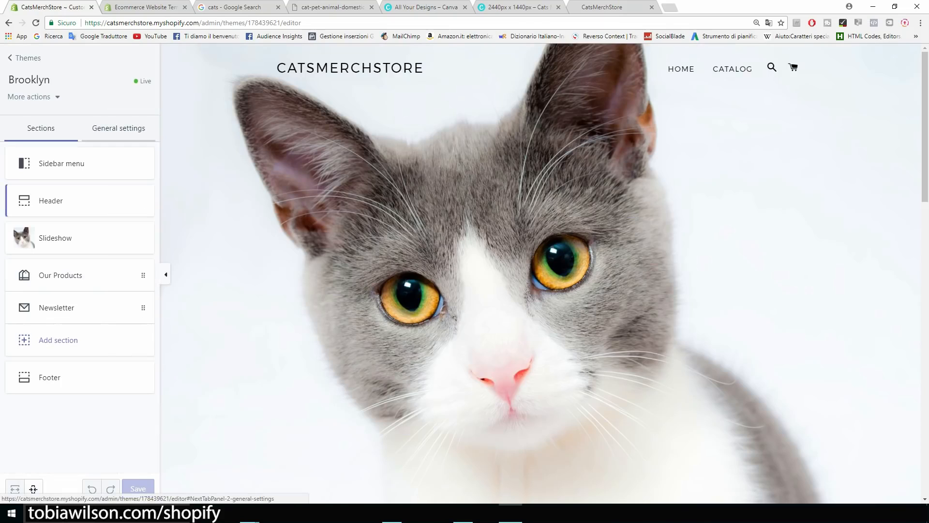
In General settings, check the cart page options, leaving cart type as Page.
left_click(118, 128)
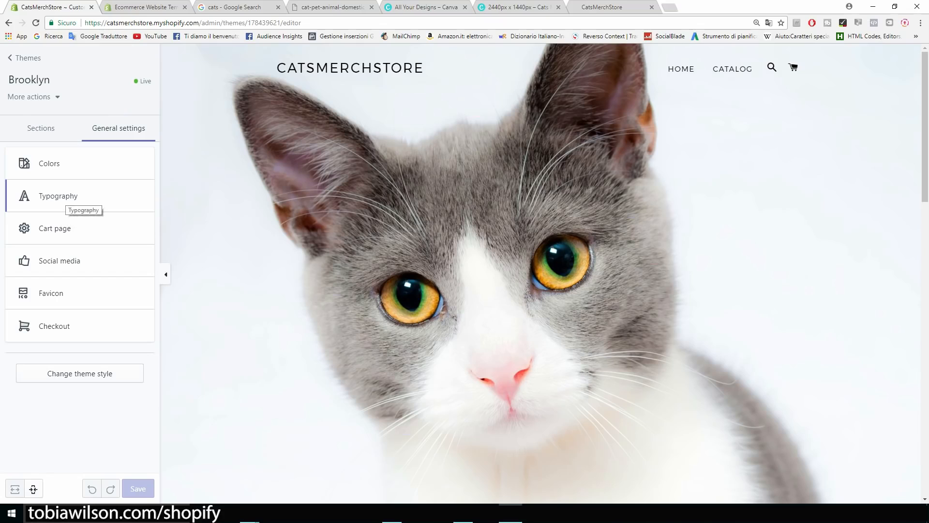
left_click(68, 232)
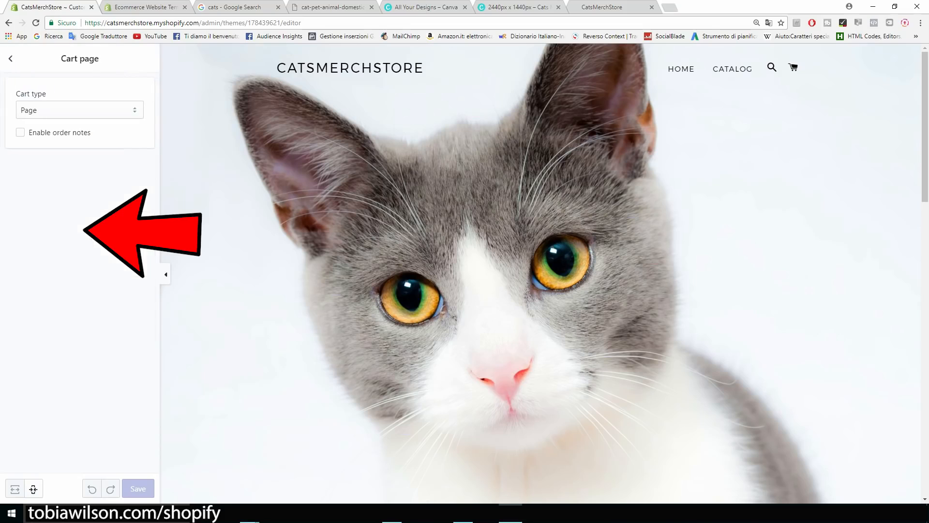
left_click(80, 110)
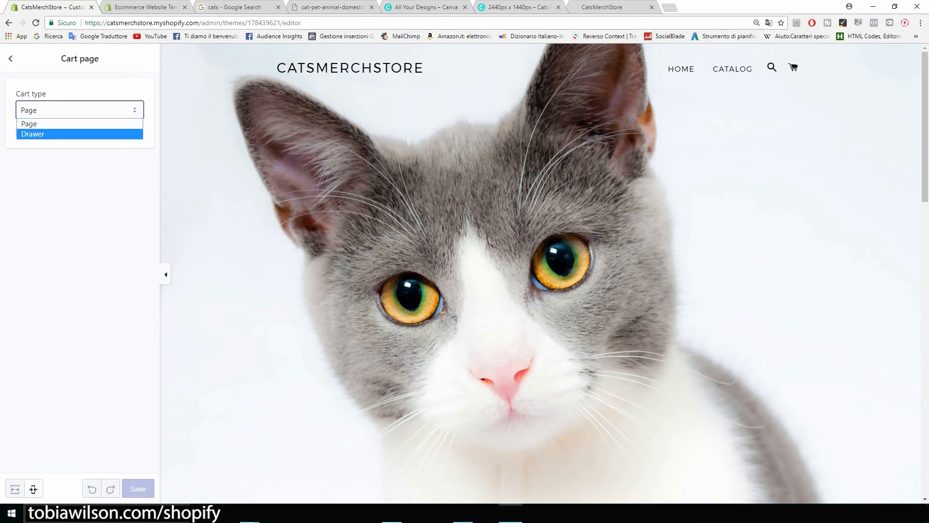
left_click(80, 193)
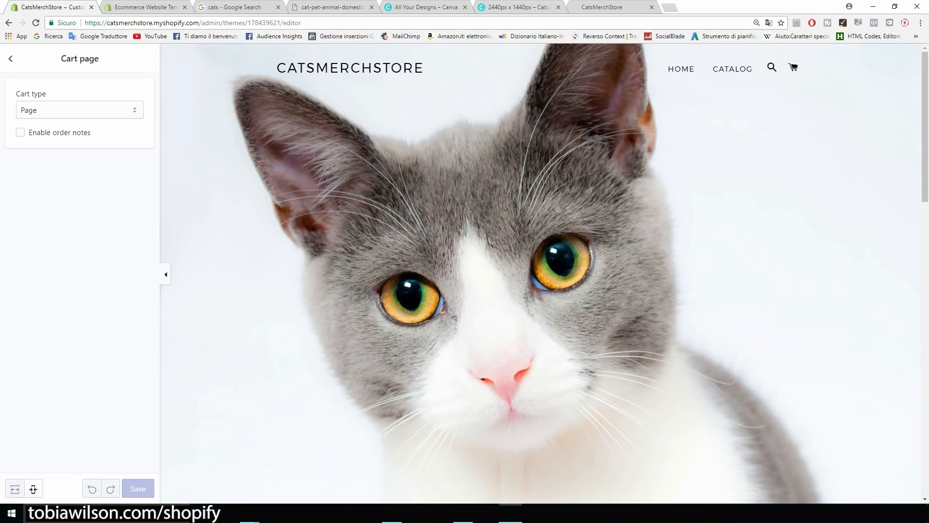
left_click(10, 58)
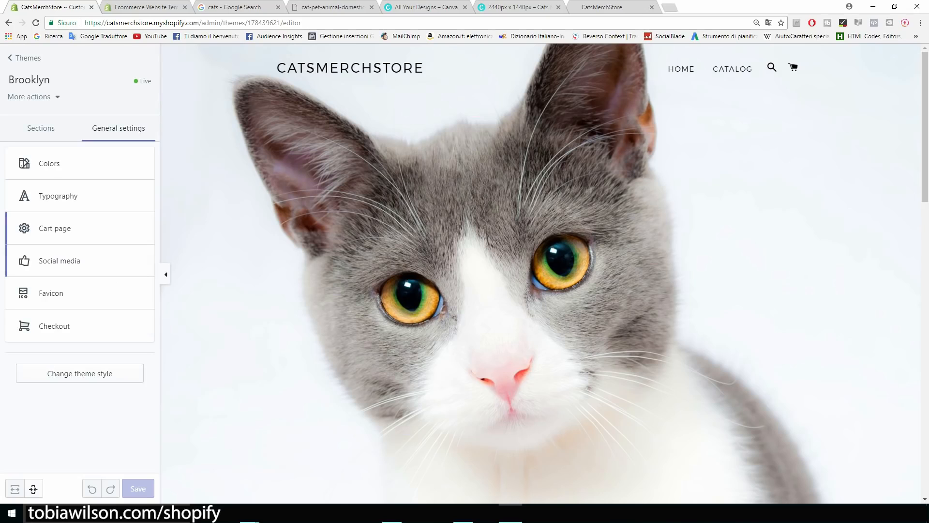
Look over the favicon settings without changing them.
left_click(51, 293)
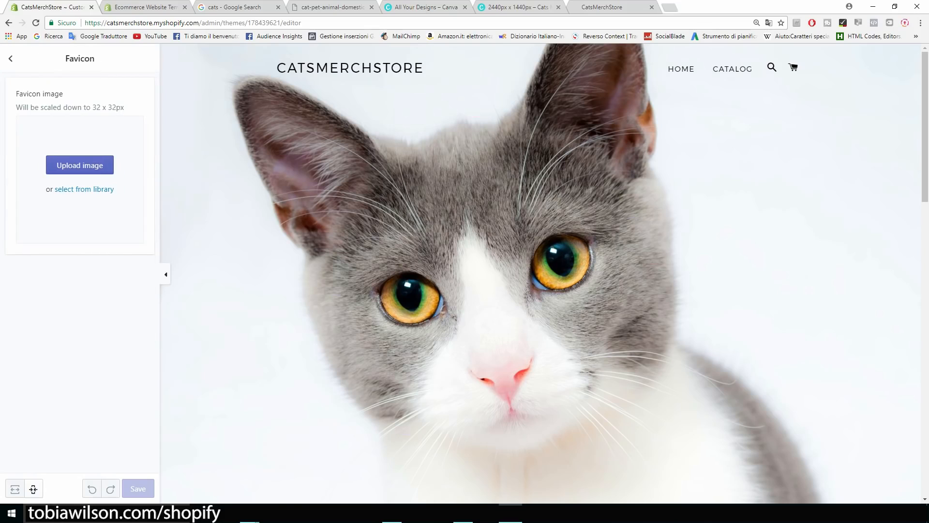
left_click(232, 6)
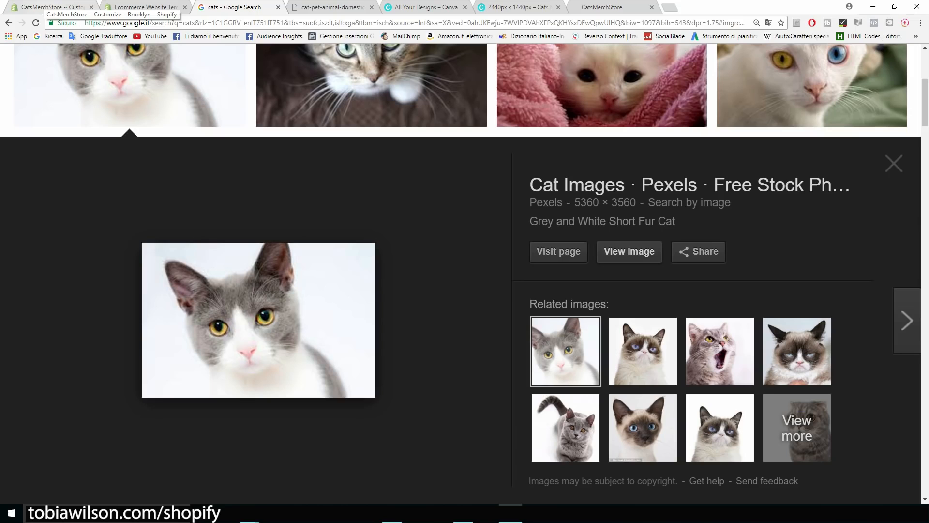
left_click(49, 7)
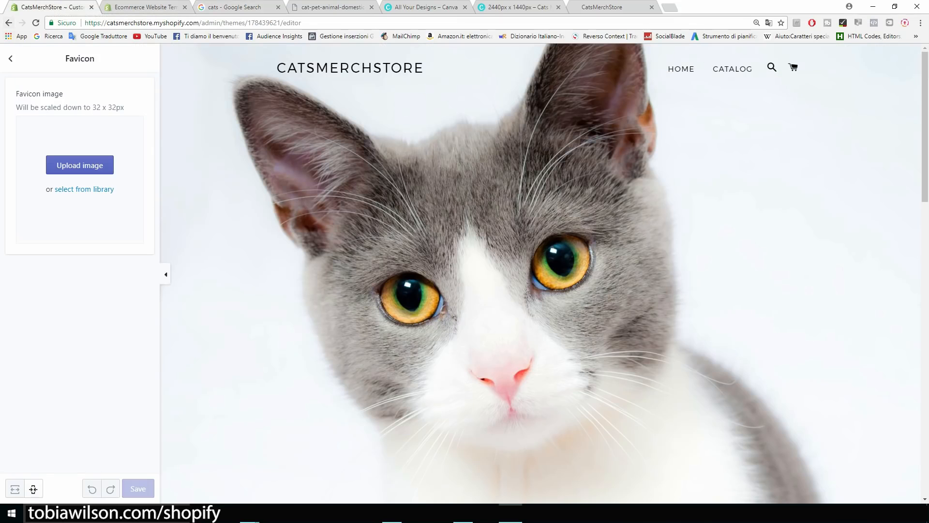
left_click(11, 58)
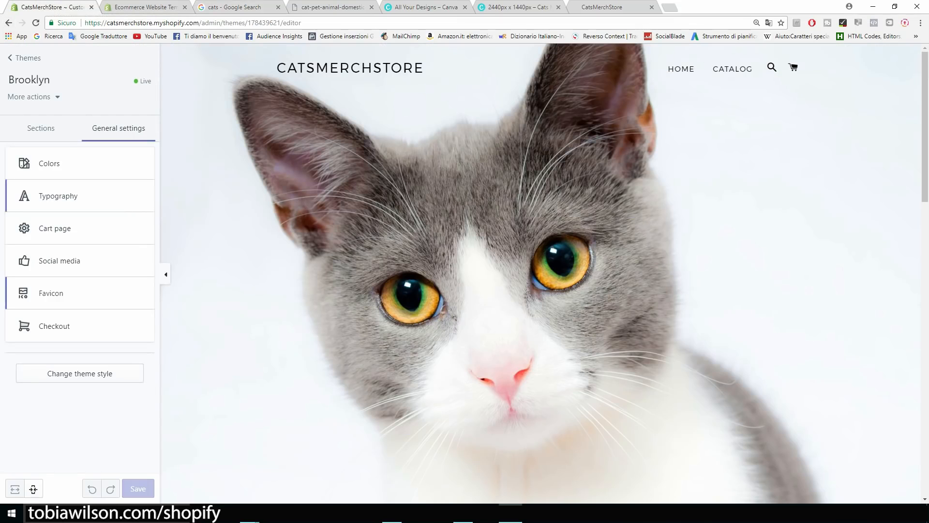
Review the checkout settings, then leave the editor for the themes list.
left_click(60, 334)
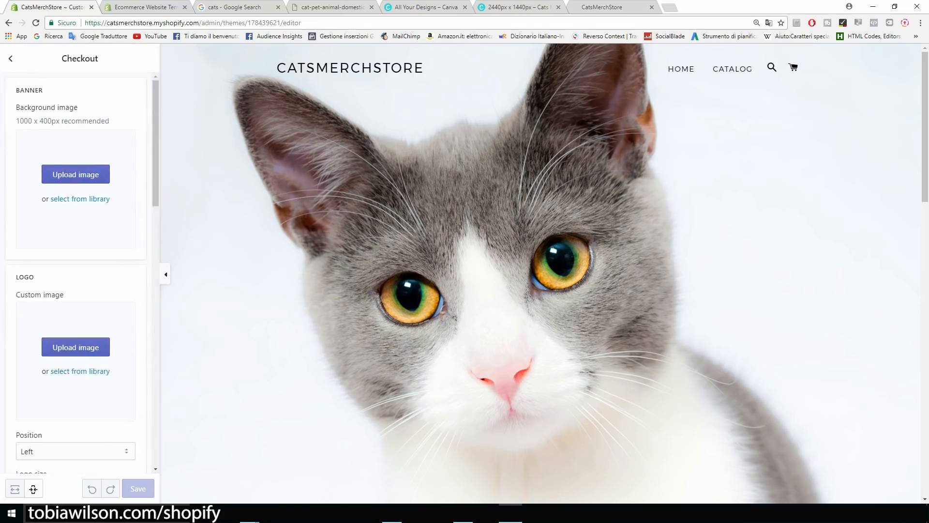
scroll(78, 271, "down", 3)
scroll(78, 272, "down", 4)
scroll(78, 271, "up", 7)
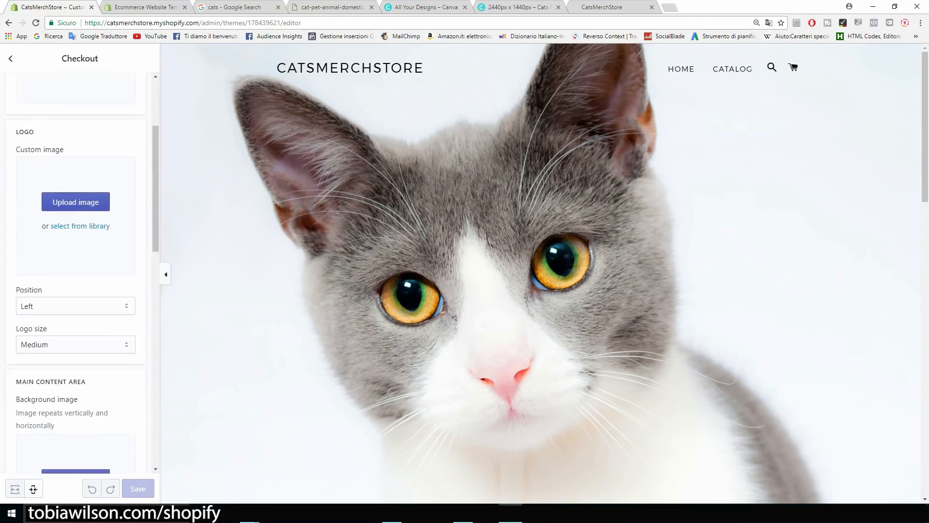
left_click(10, 58)
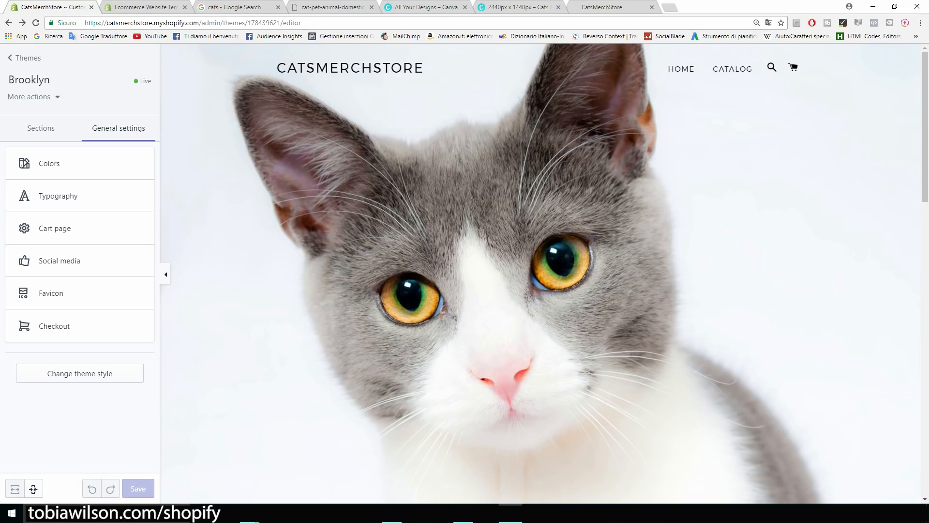
left_click(24, 58)
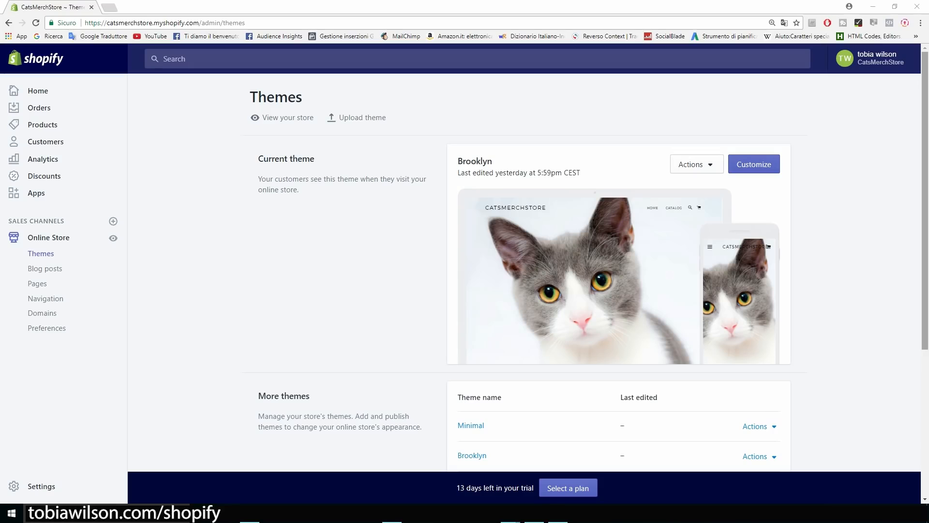
From the admin Apps page recommendations, open Oberlo's App Store listing.
left_click_drag(494, 161, 477, 222)
left_click(514, 164)
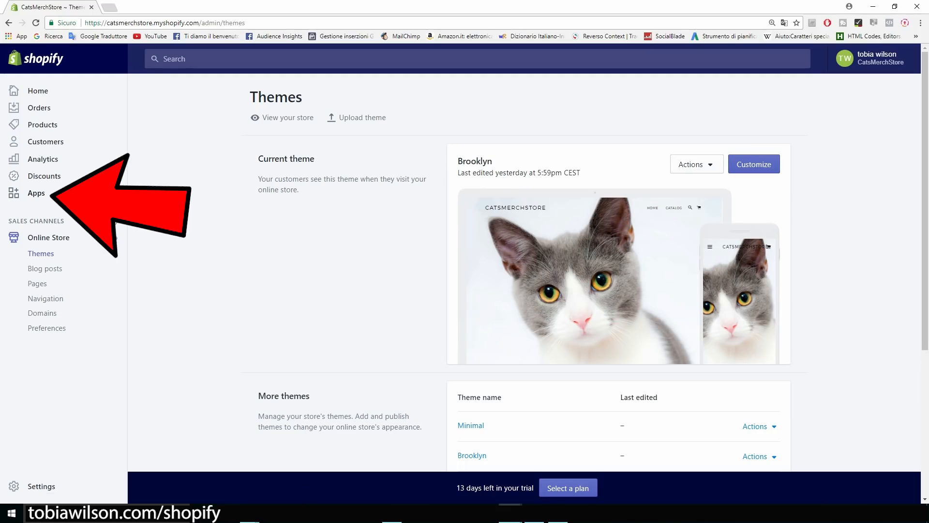
left_click(37, 193)
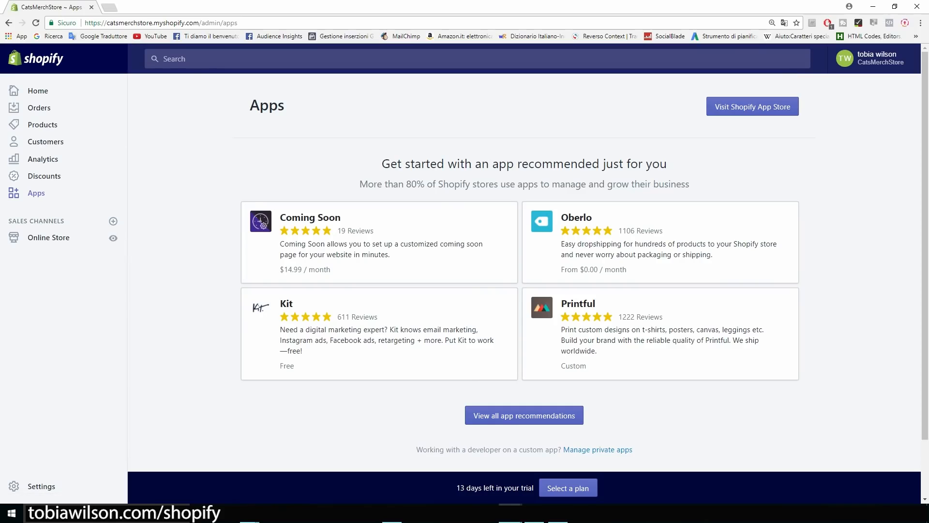
left_click_drag(382, 163, 622, 184)
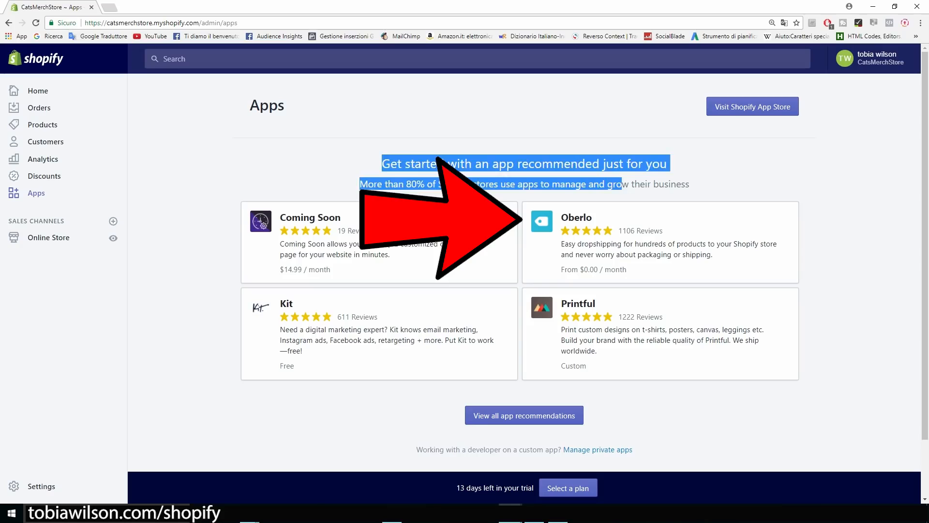
left_click(622, 184)
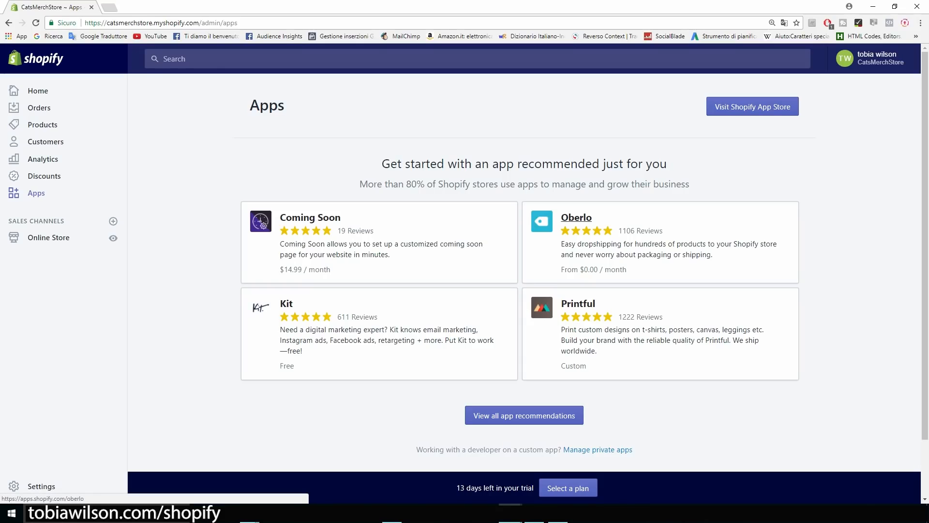
left_click(577, 218)
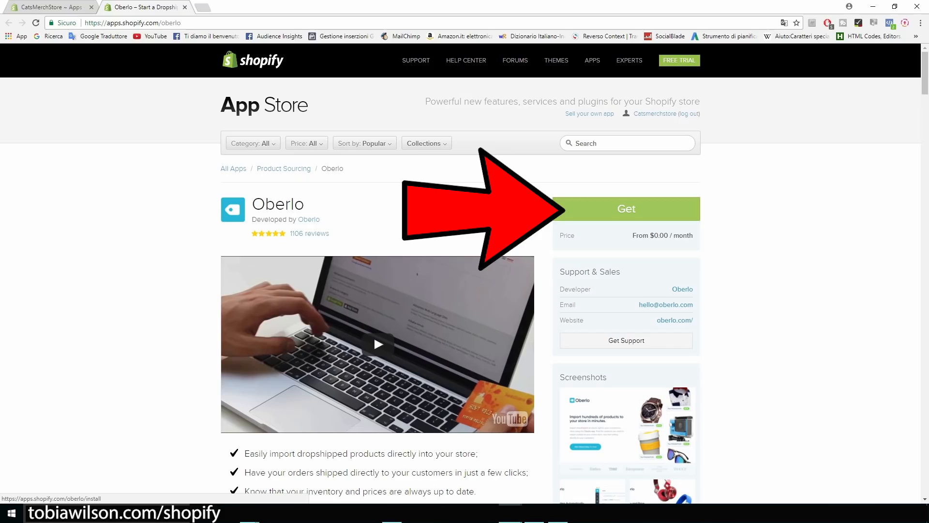
Get and install the Oberlo app on CatsMerchStore, then open a new browser tab.
left_click(559, 209)
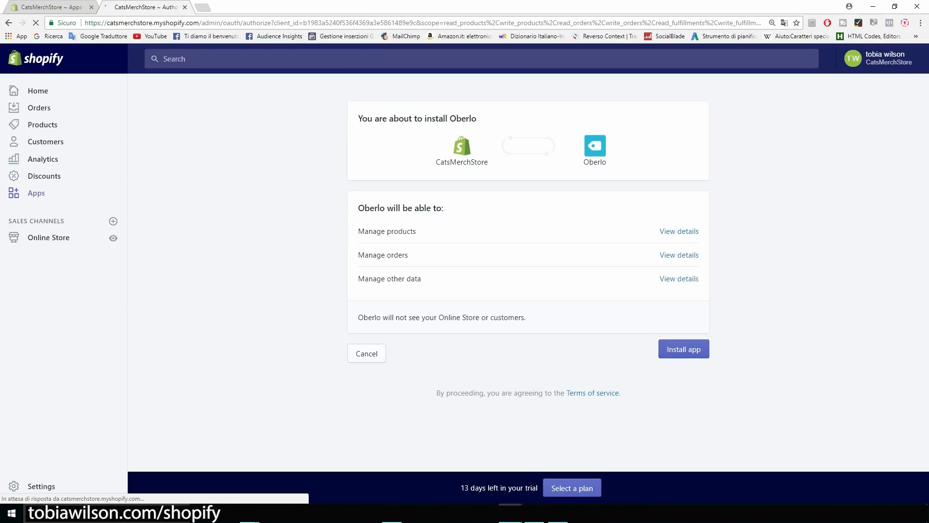
left_click(679, 349)
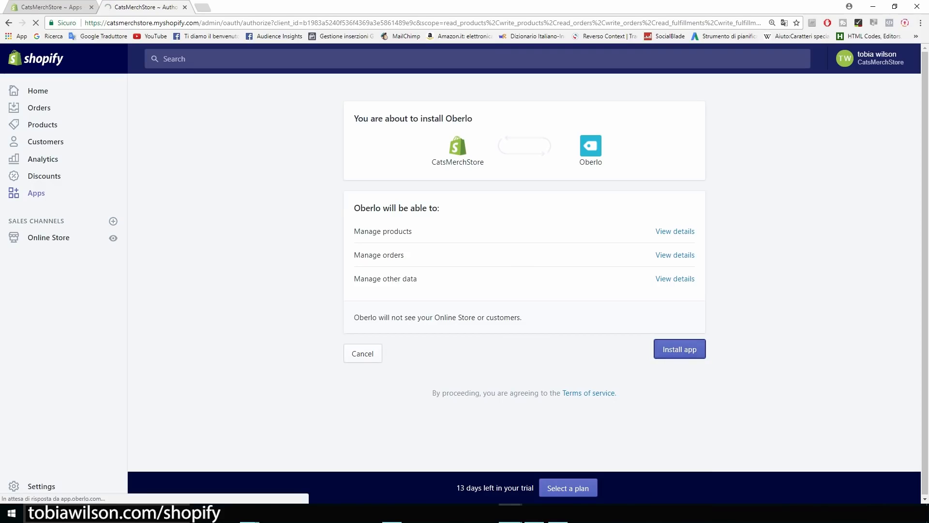
key("ctrl+t")
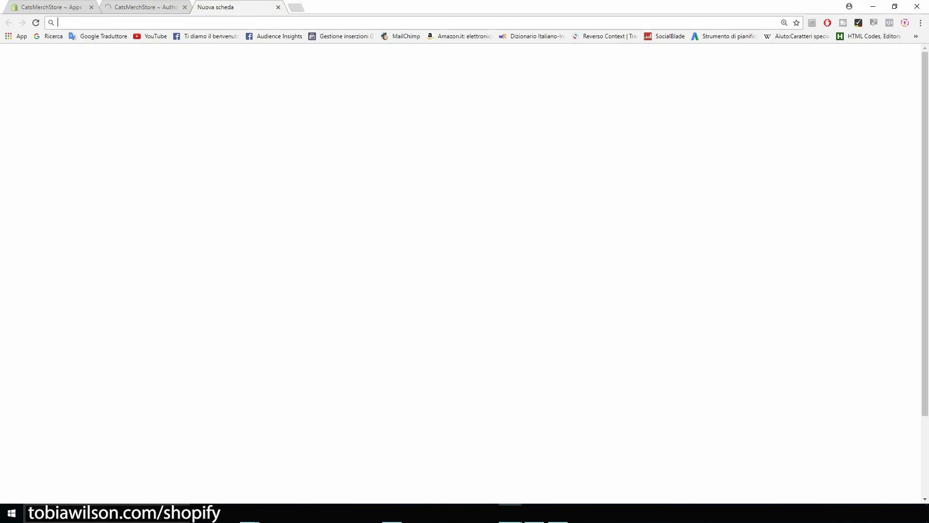
Search the Chrome Web Store for 'oberlo' and add the Oberlo AliExpress Product Importer extension to Chrome.
type("ober")
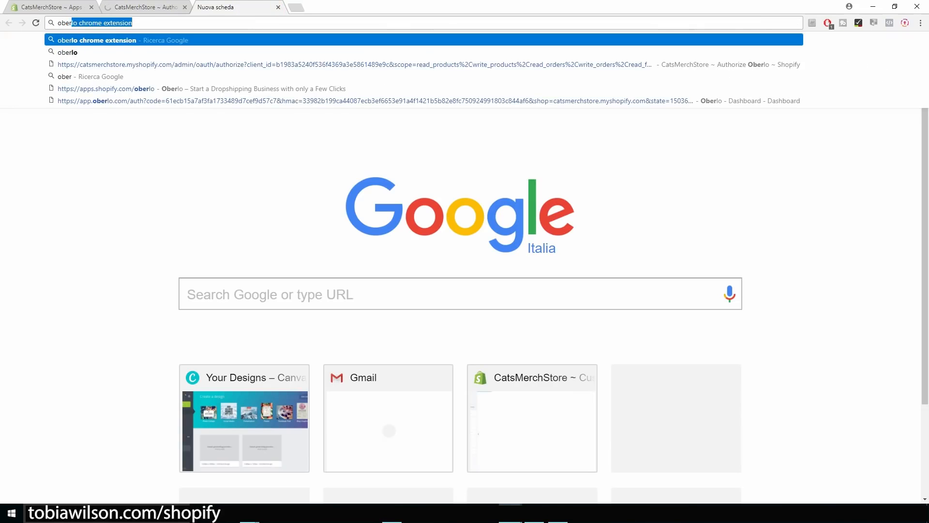
type("lo")
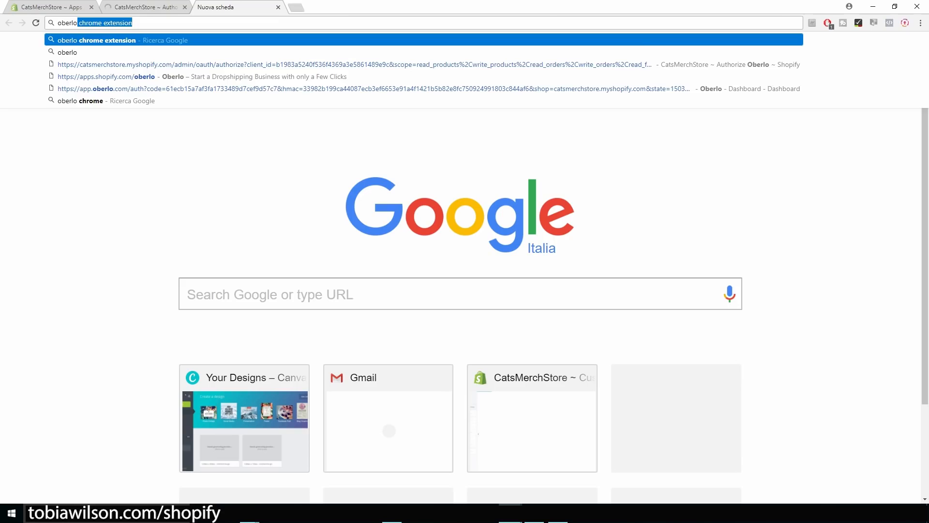
key("Return")
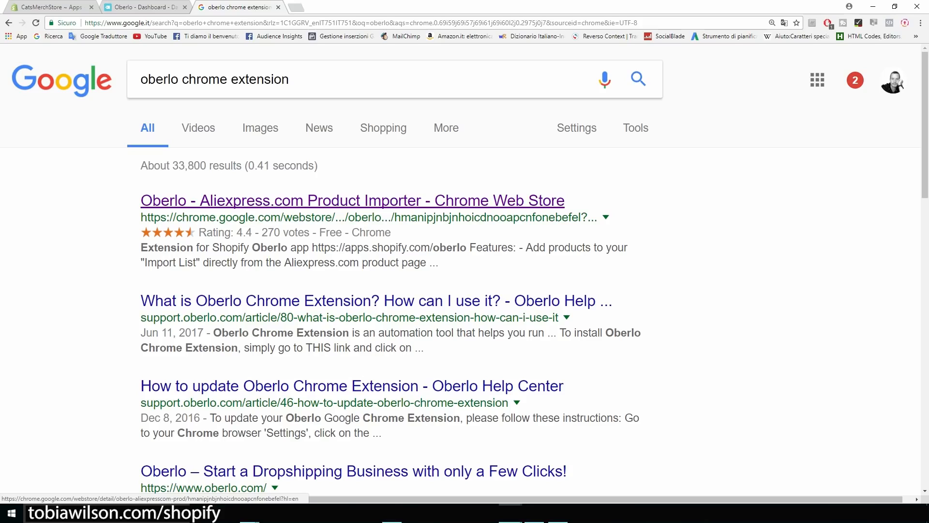
left_click(353, 201)
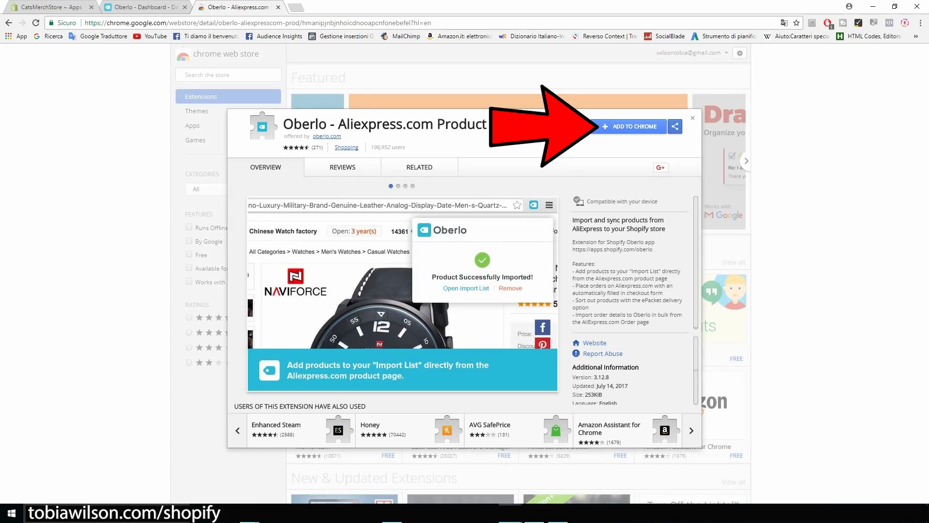
left_click(629, 127)
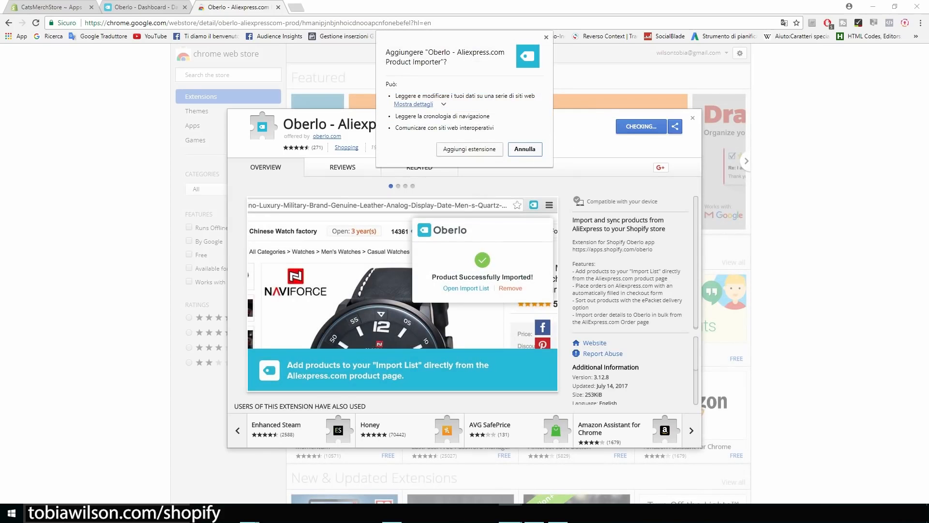
left_click(469, 149)
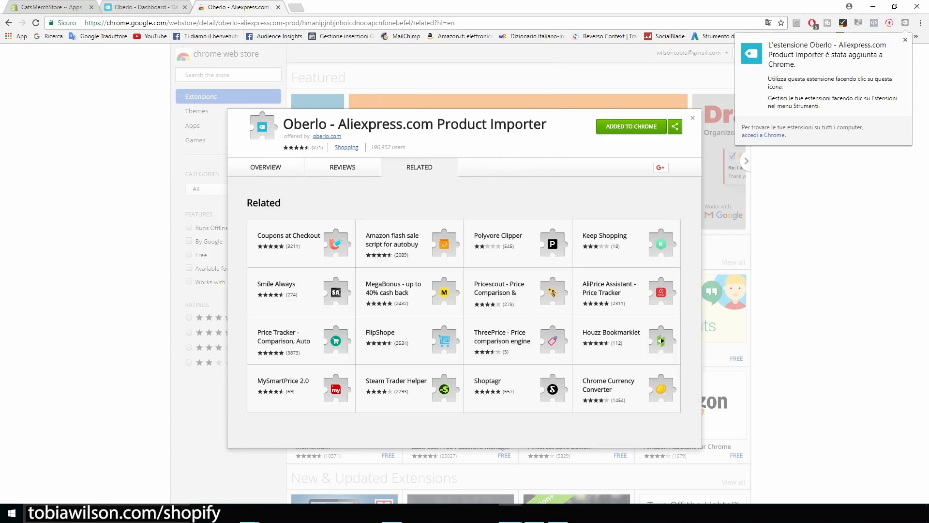
left_click(51, 7)
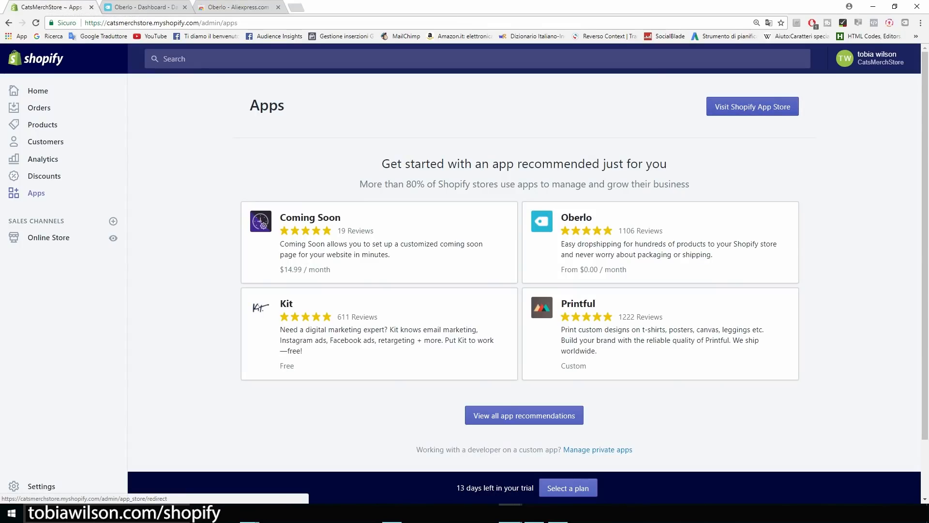
Search the Shopify App Store for 'upsell' and check Upsell Bundles' 7-day free trial and Basic Shopify price.
left_click(752, 107)
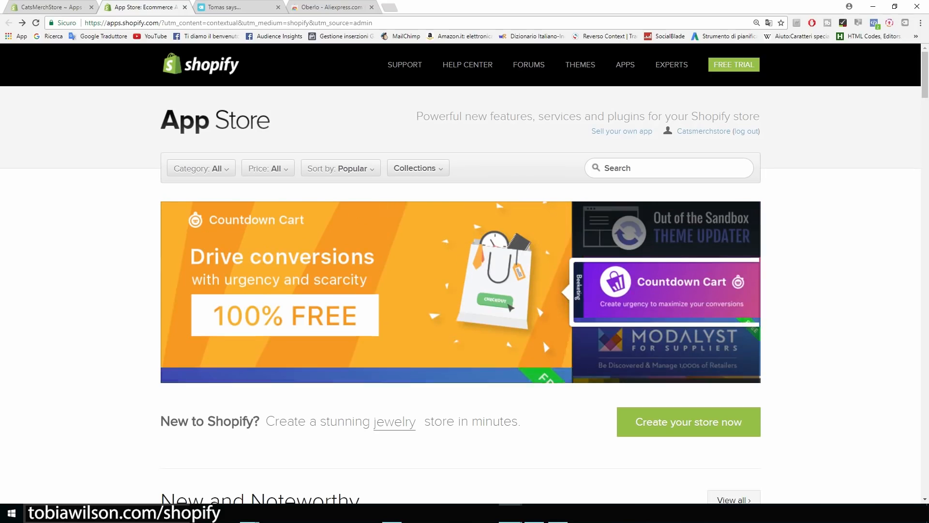
left_click(669, 168)
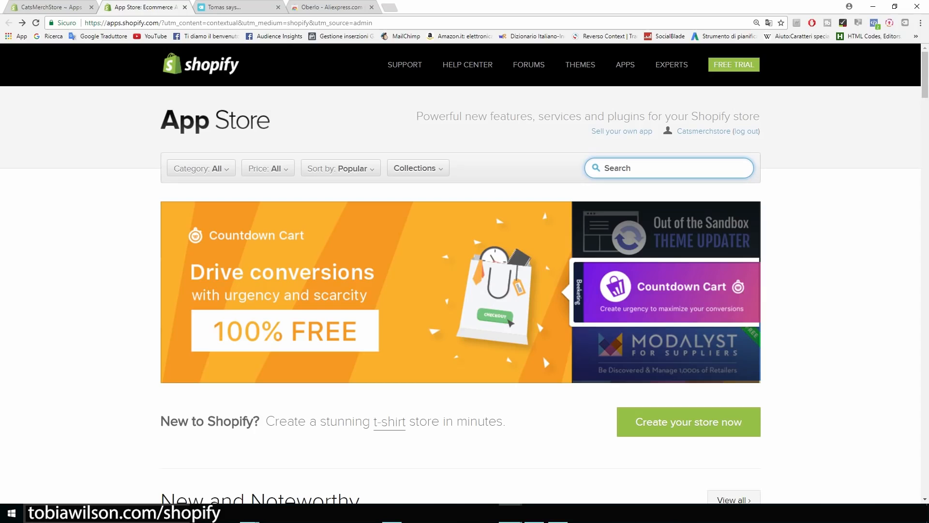
type("upsell")
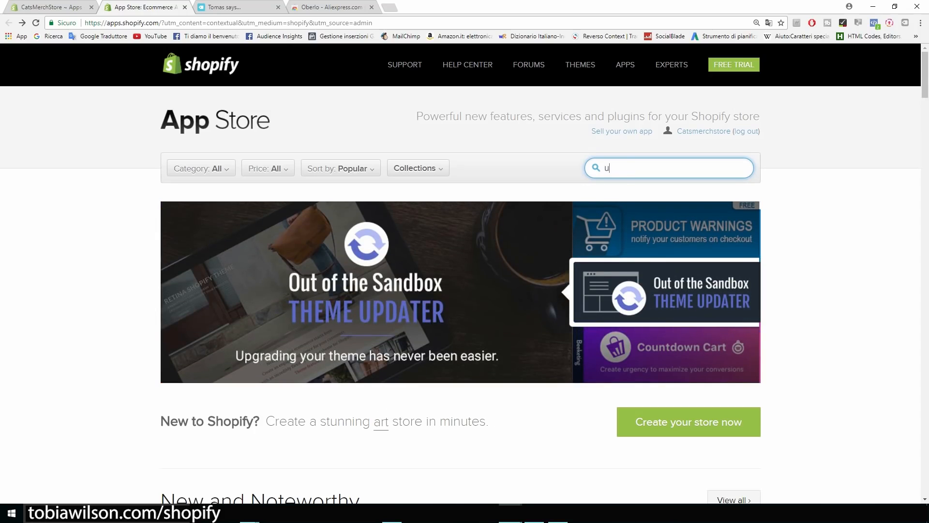
key("Return")
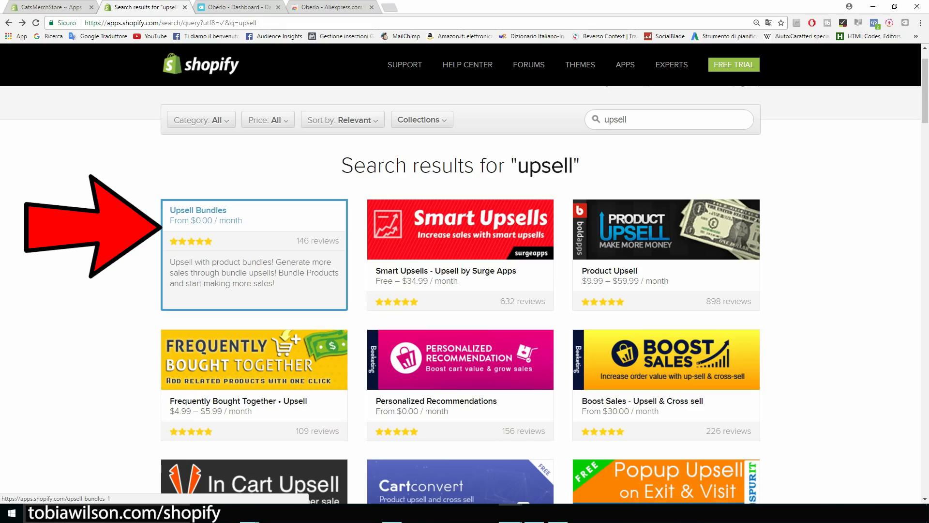
left_click(254, 251)
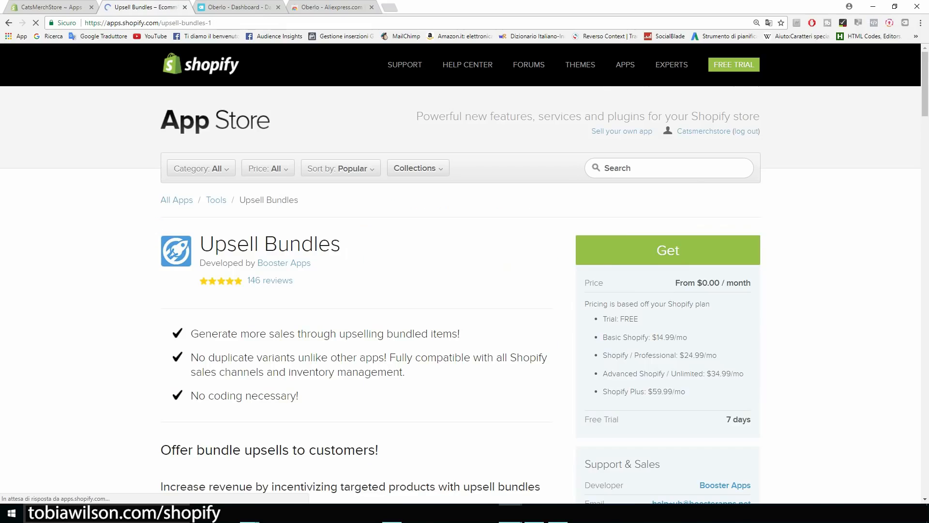
scroll(461, 290, "down", 1)
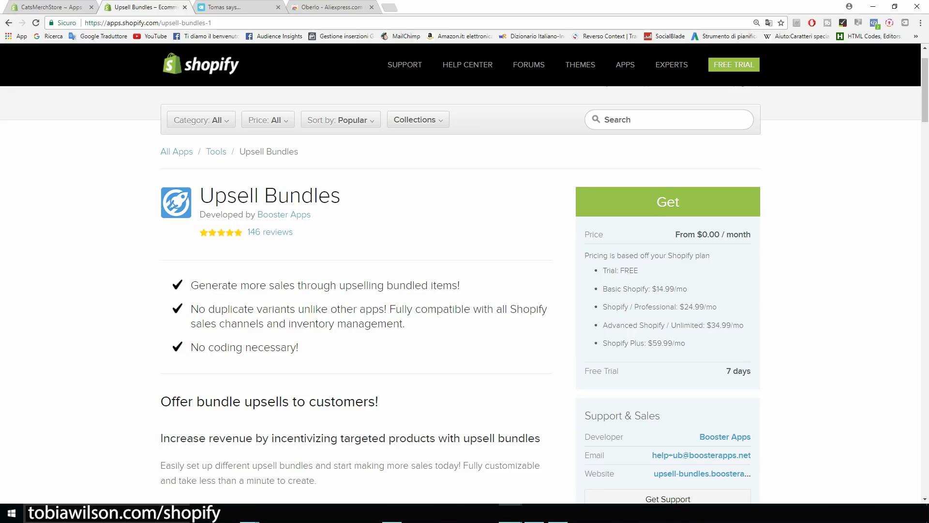
left_click_drag(727, 371, 751, 371)
left_click_drag(652, 289, 700, 306)
left_click(8, 23)
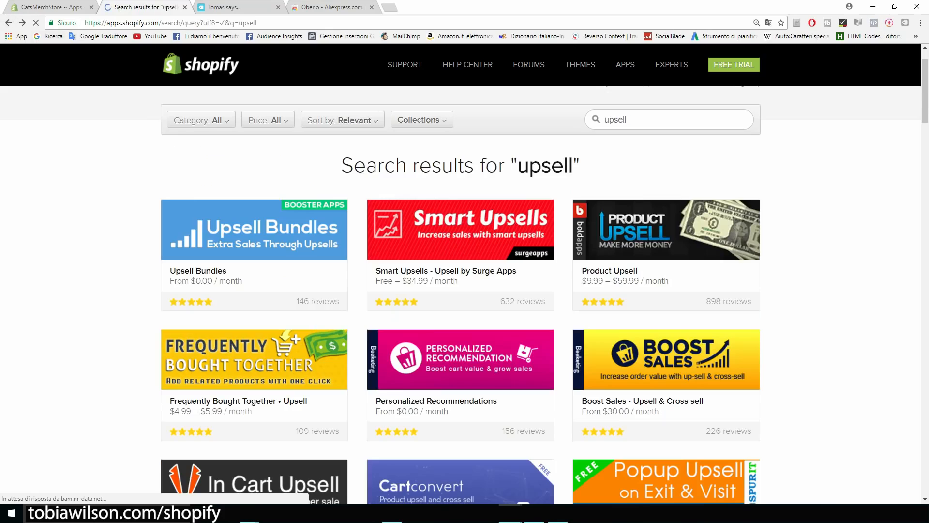
Review the Personalized Recommendations app page, noting its free price and 4% fee.
scroll(461, 300, "down", 3)
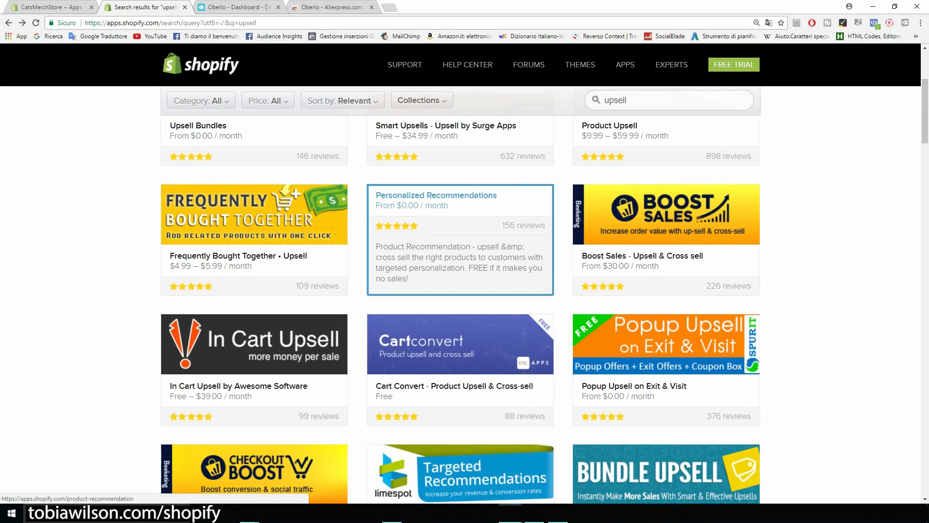
left_click(448, 228)
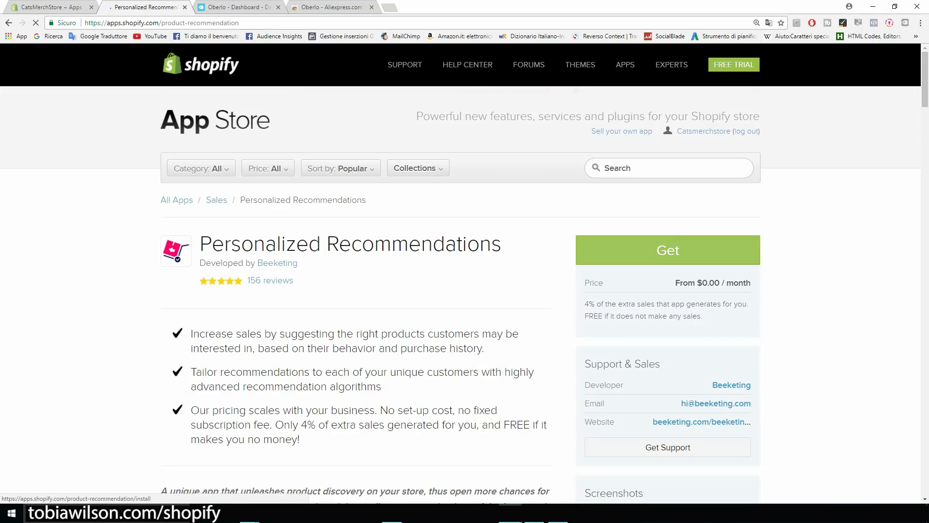
scroll(465, 290, "down", 2)
left_click_drag(596, 207, 582, 206)
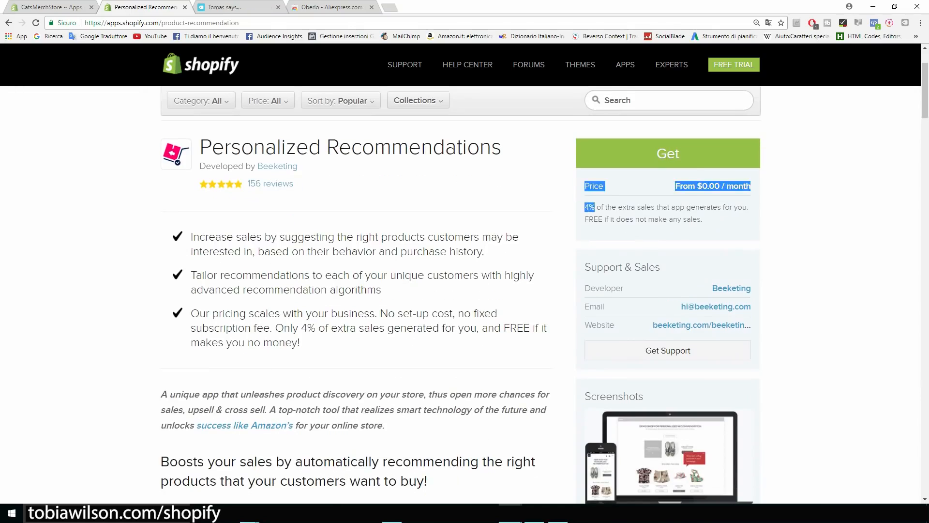
left_click(694, 192)
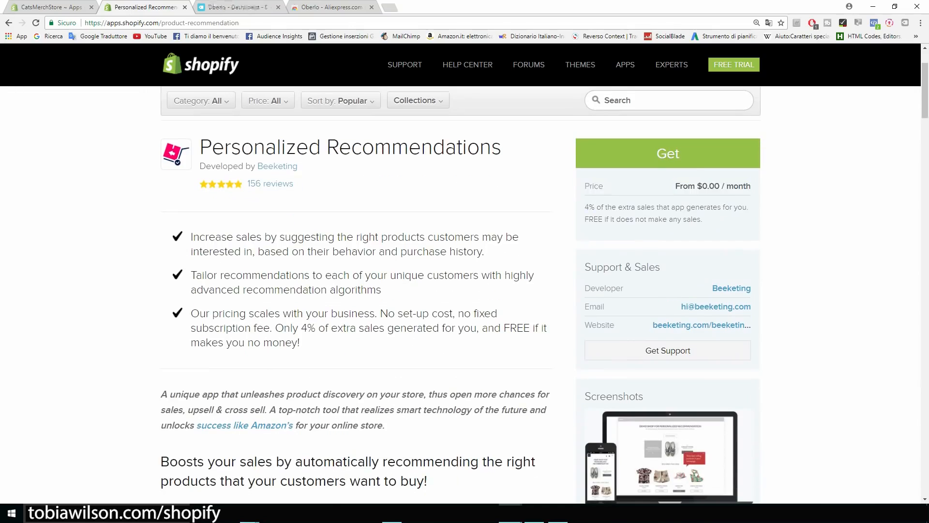
scroll(465, 290, "up", 2)
left_click_drag(503, 245, 164, 250)
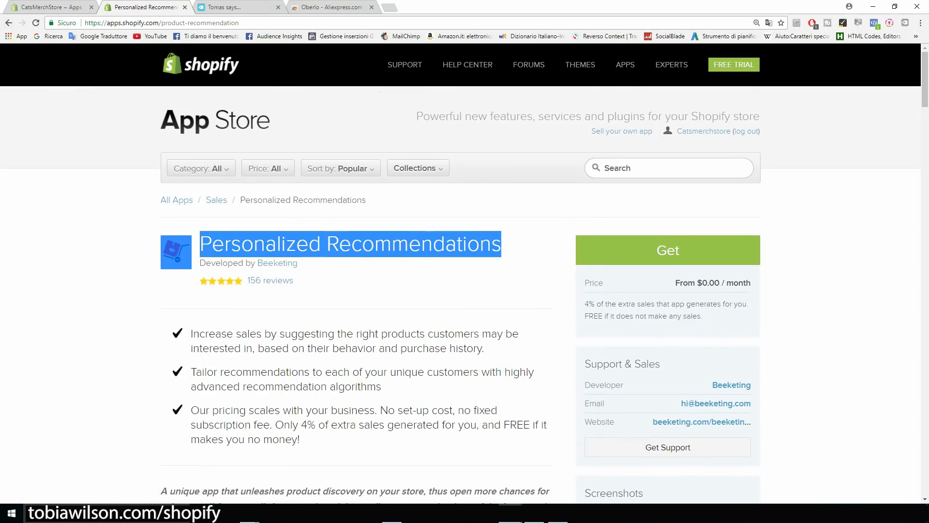
left_click(8, 23)
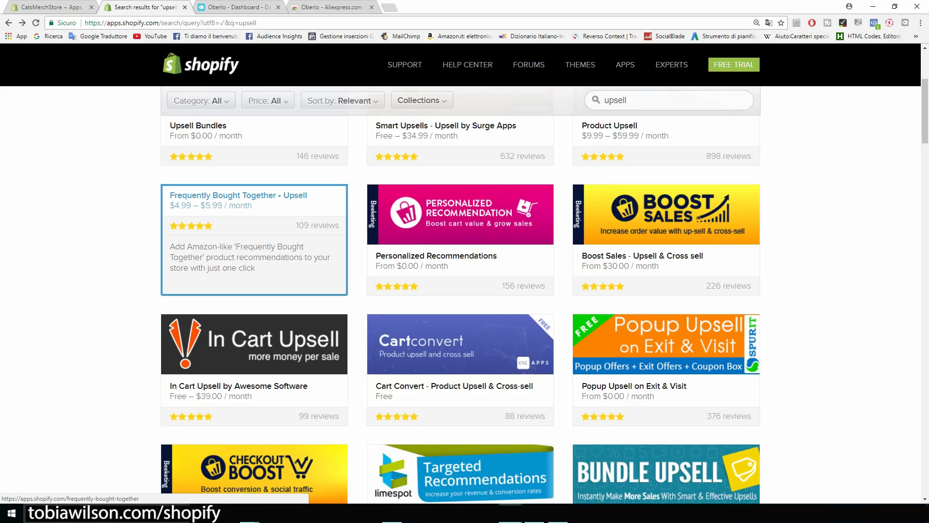
Compare Frequently Bought Together, then return to Personalized Recommendations and click Get.
left_click(255, 227)
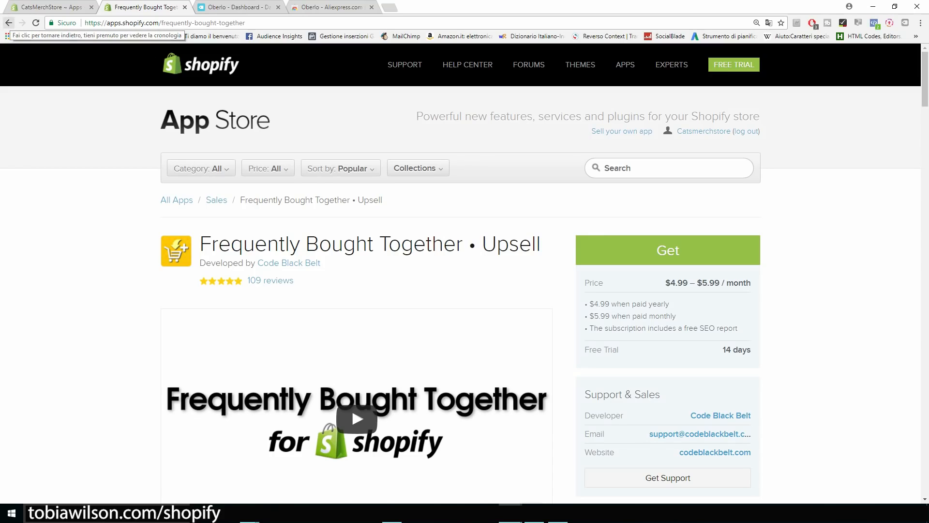
left_click(9, 23)
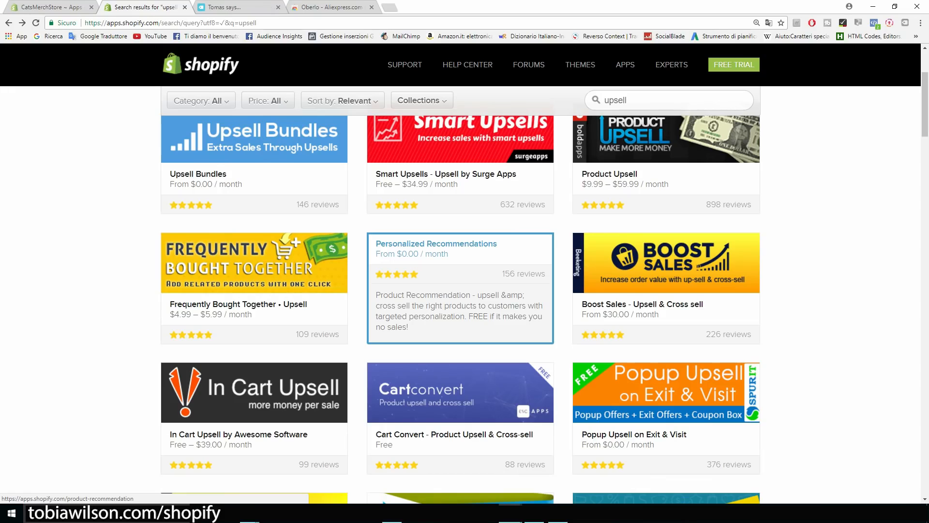
left_click(460, 288)
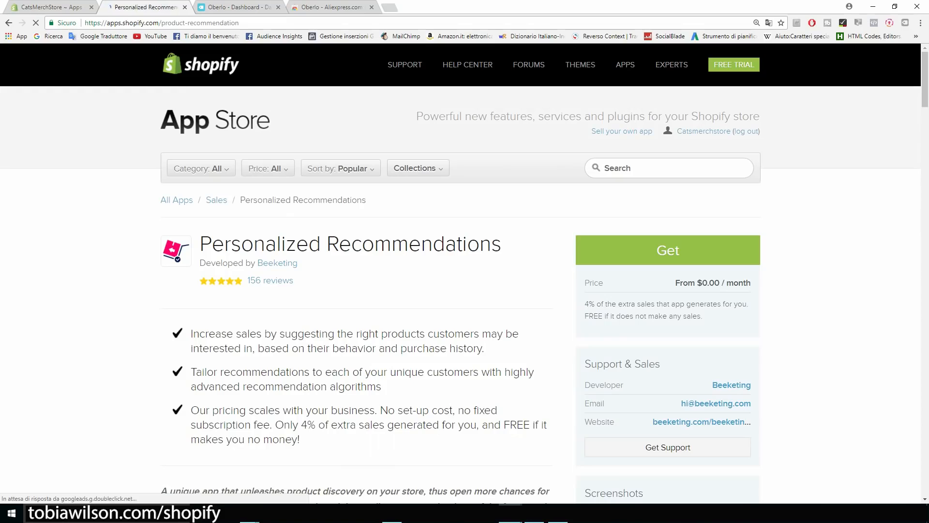
left_click(668, 250)
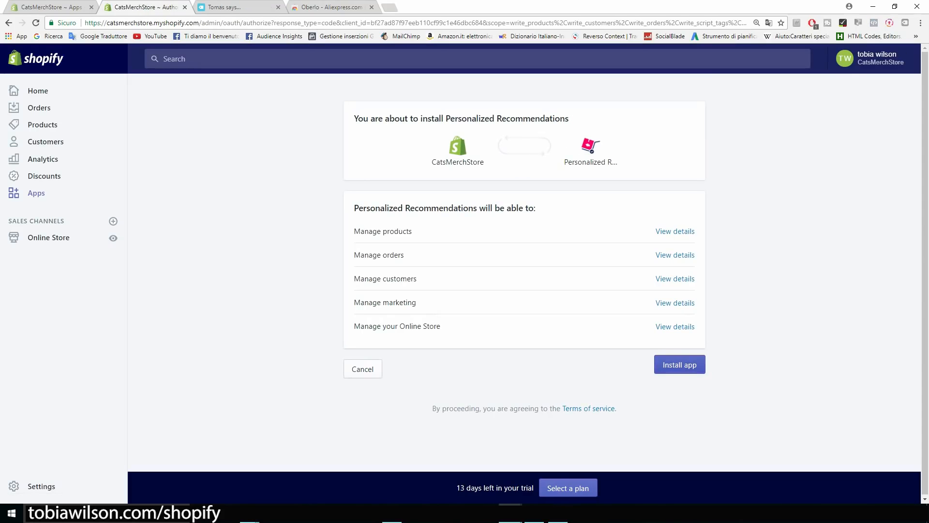
Approve the Personalized Recommendations install on the authorization screen.
left_click(680, 364)
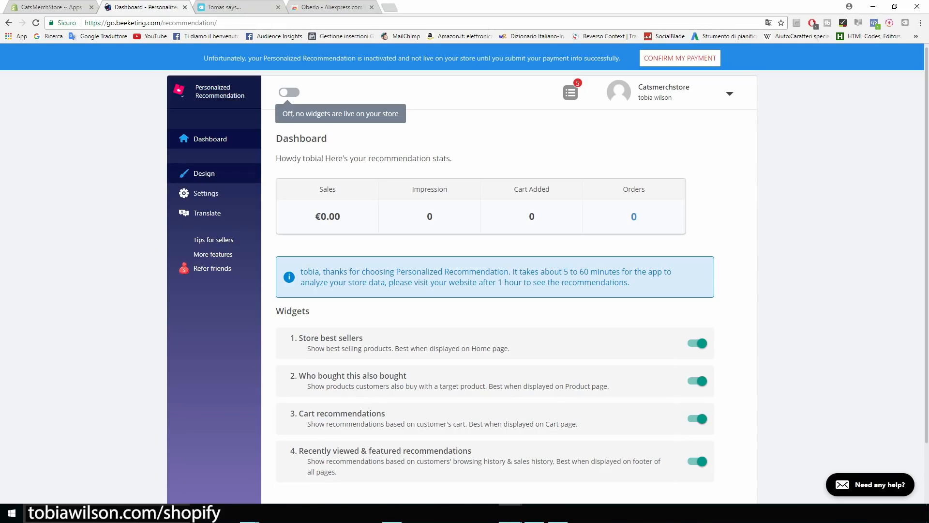
Open the recommendation widget's Design settings and review the 'Who bought this also bought' heading.
left_click(204, 173)
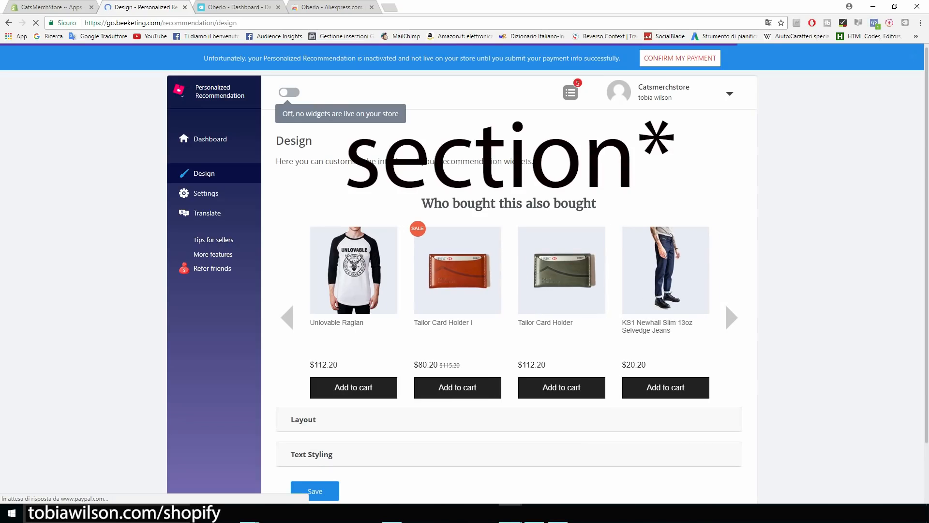
left_click_drag(422, 204, 592, 203)
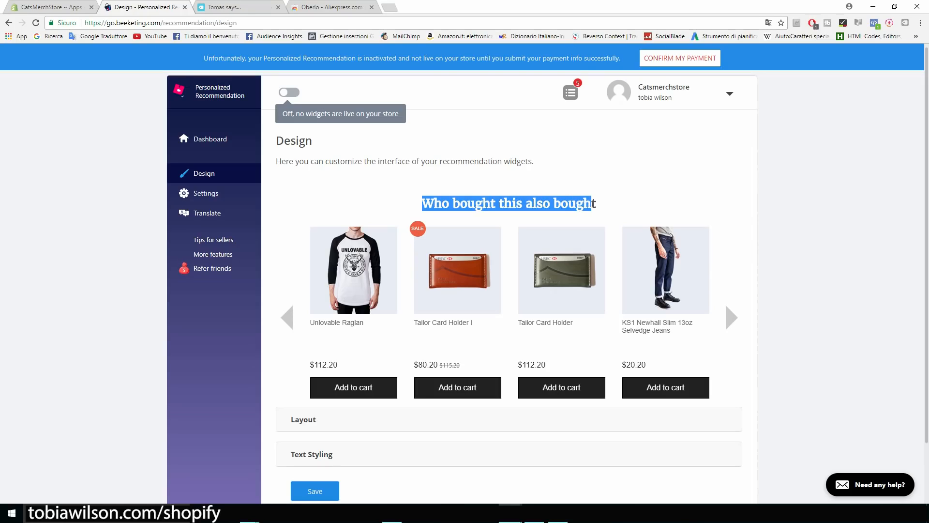
left_click(591, 205)
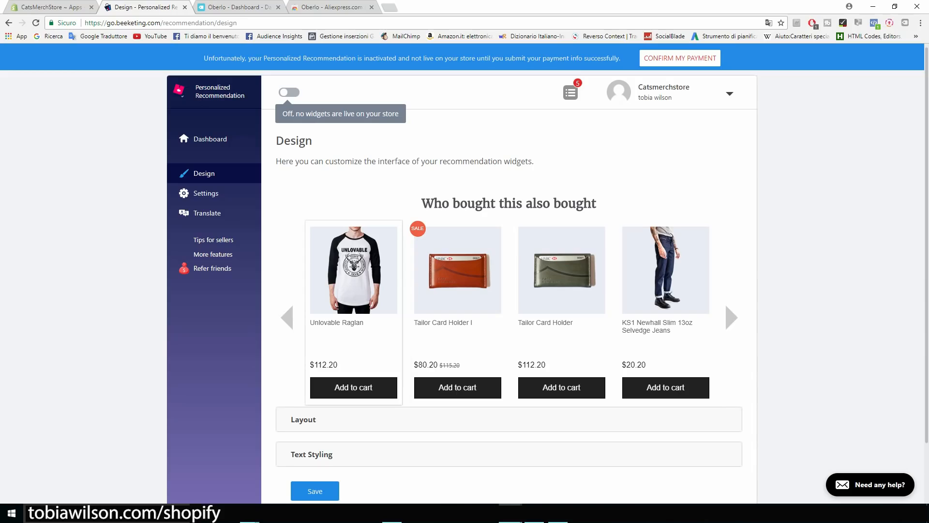
scroll(465, 272, "down", 1)
scroll(303, 373, "down", 1)
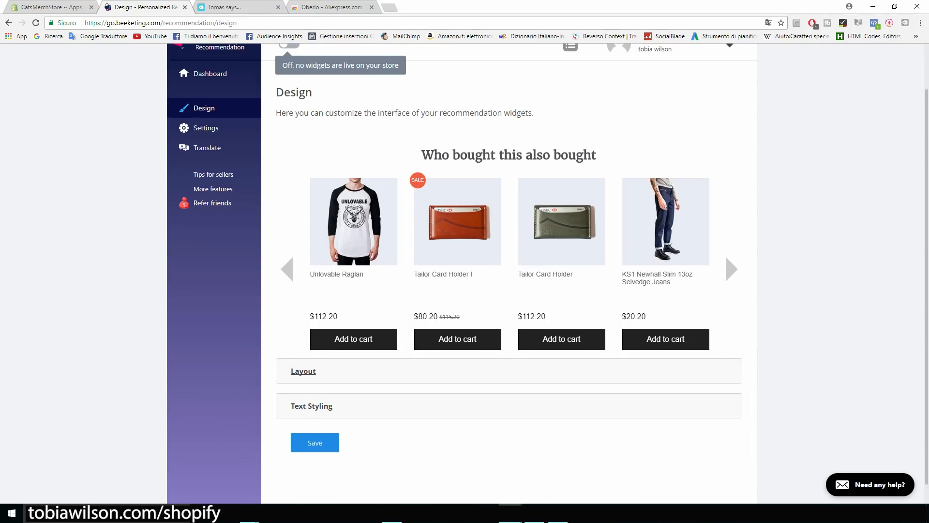
Expand and scroll through the Layout settings, then launch the Shopify App Store from the Apps page.
left_click(304, 371)
scroll(303, 372, "down", 2)
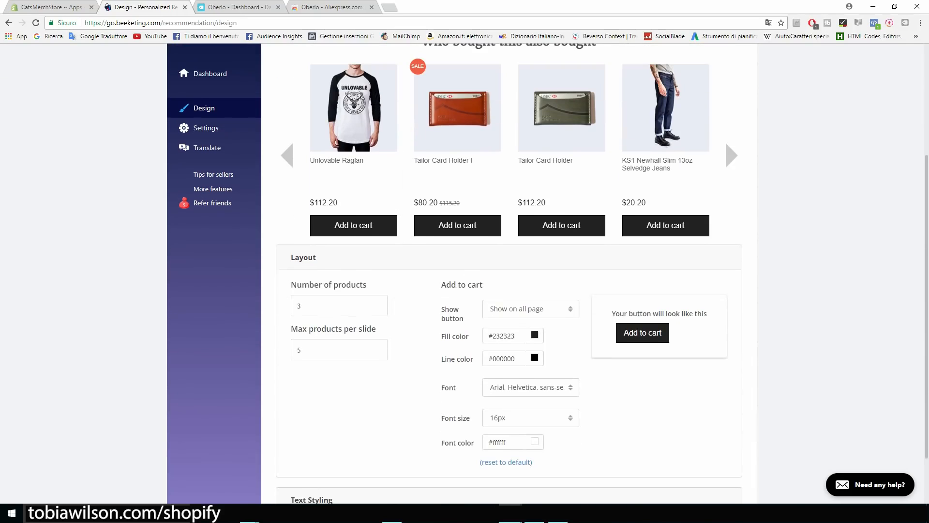
scroll(465, 271, "down", 1)
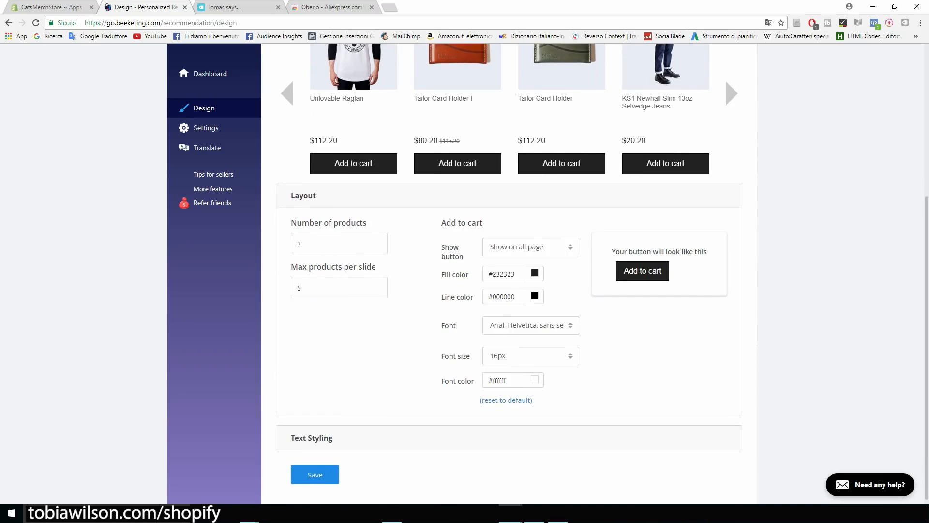
scroll(464, 271, "up", 4)
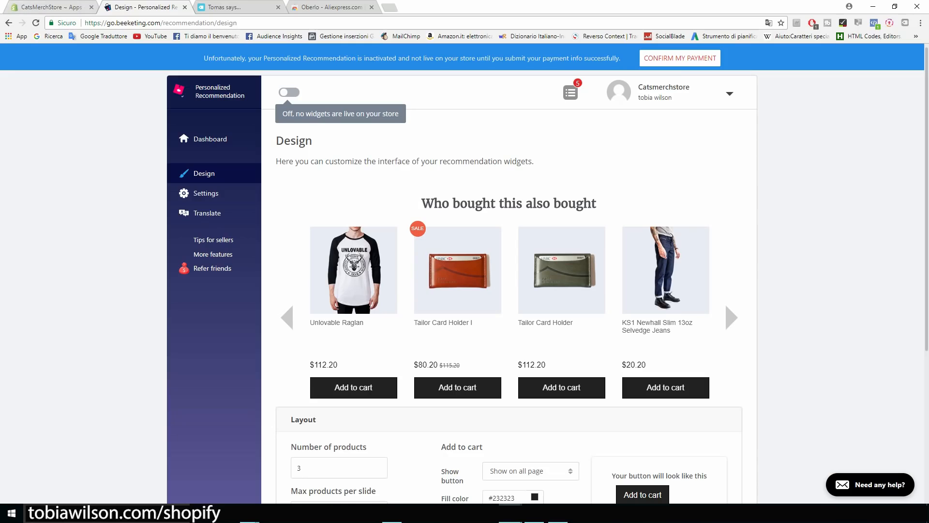
left_click(51, 7)
left_click(753, 106)
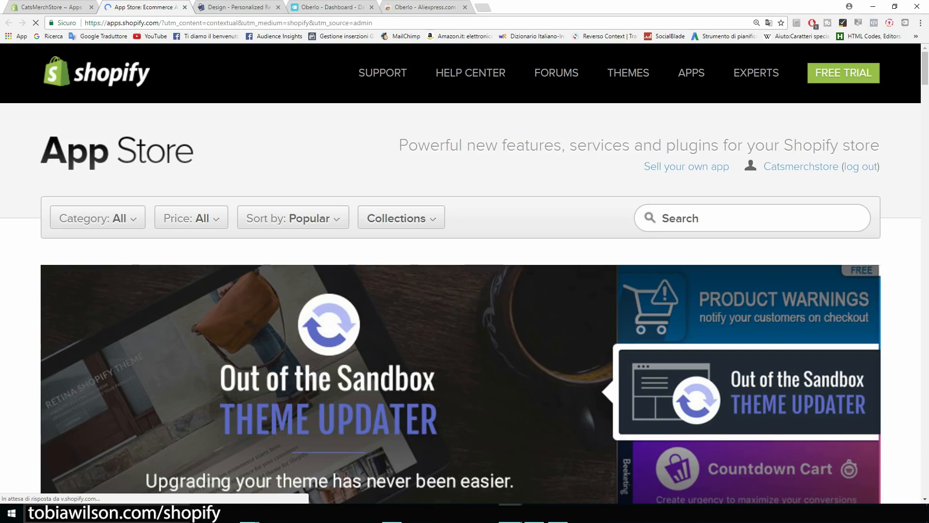
Find Sales Pop by Beeketing via a 'sales pop' search, read its real-time sales notification feature, and get it.
left_click(752, 218)
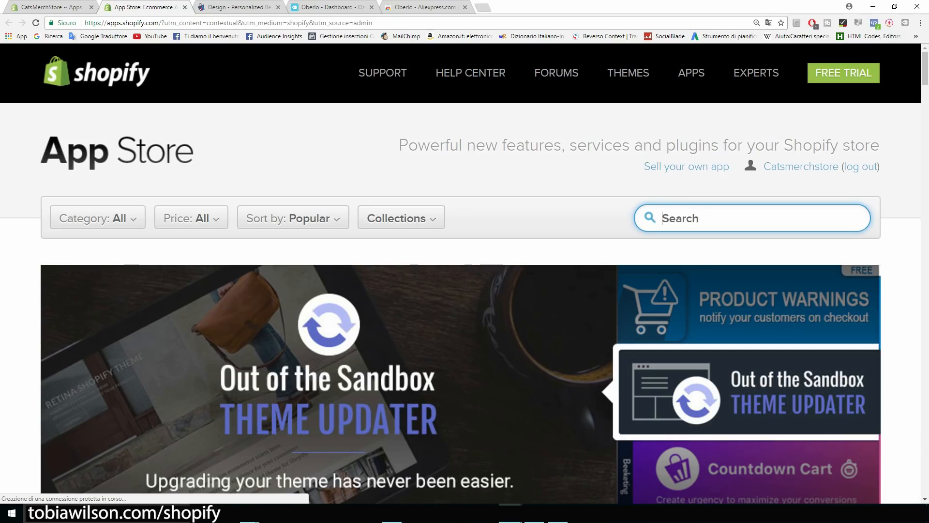
type("sales pop")
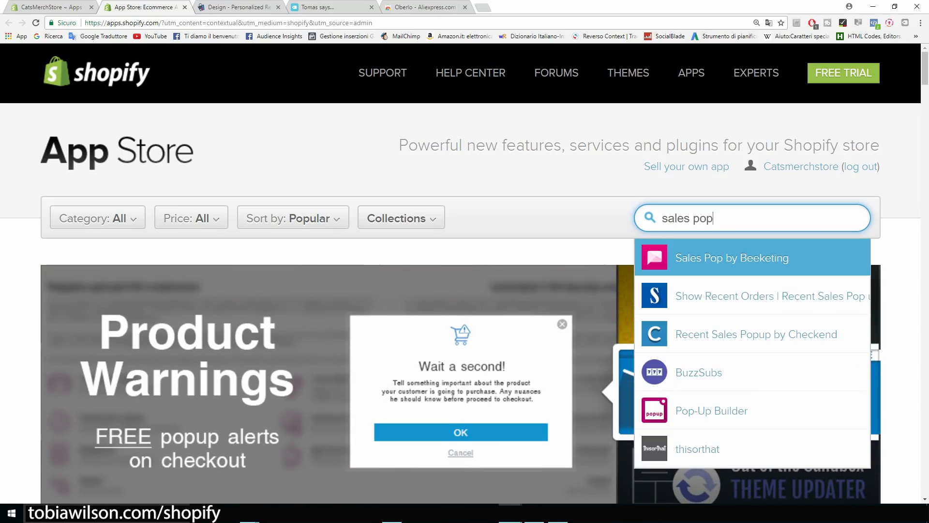
left_click(731, 257)
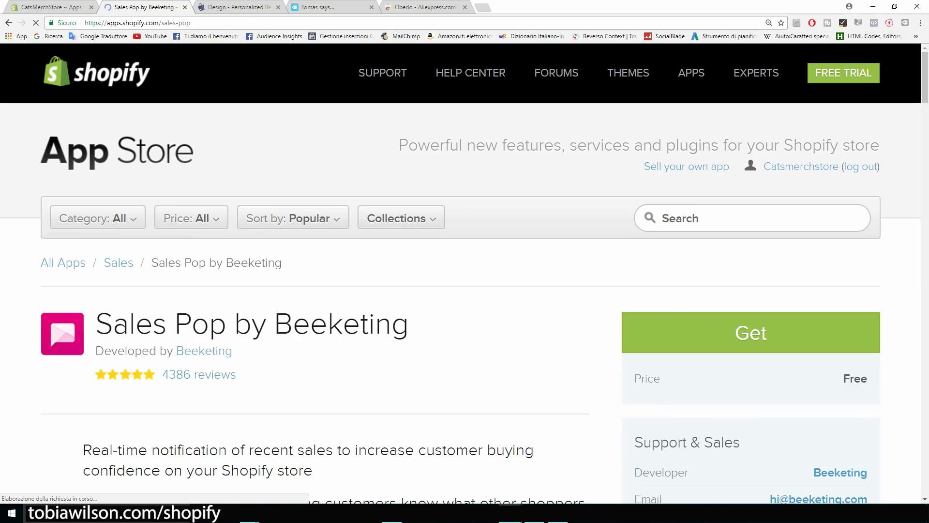
left_click_drag(409, 227, 90, 230)
left_click(89, 230)
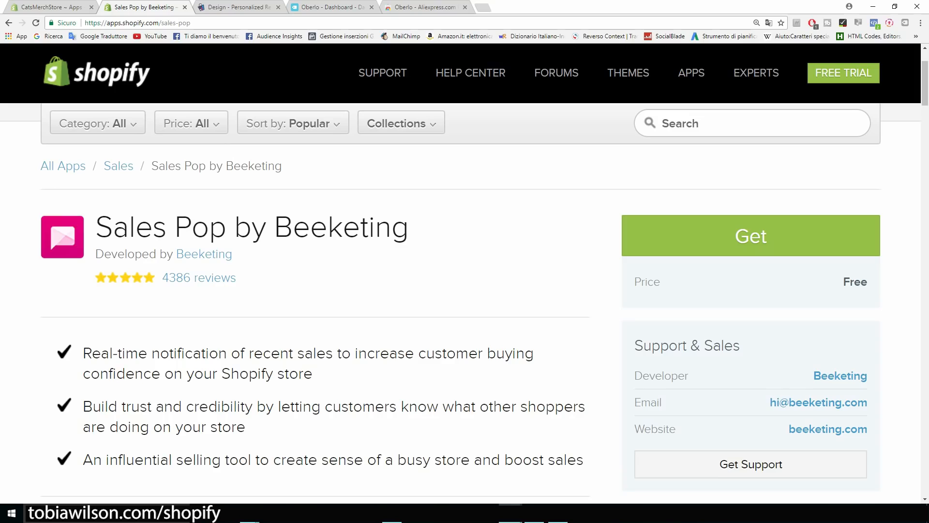
scroll(460, 324, "down", 2)
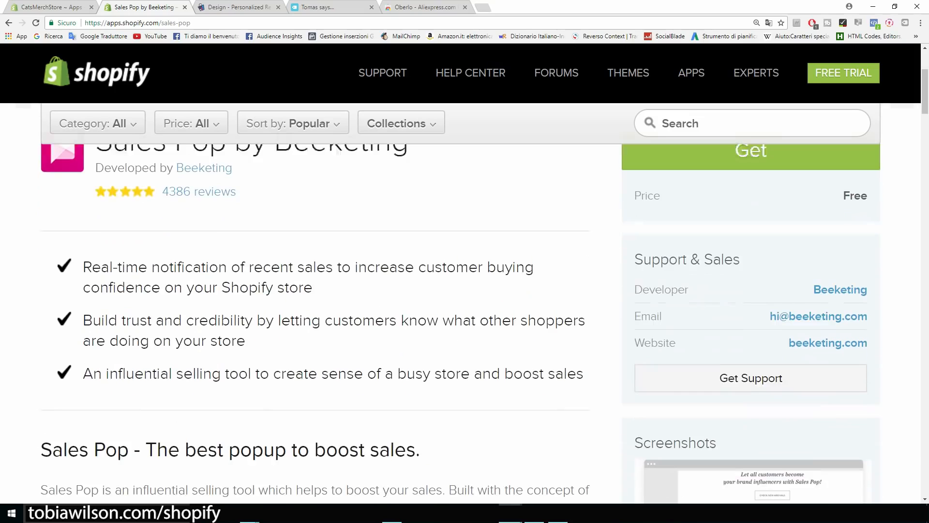
left_click_drag(83, 256, 333, 256)
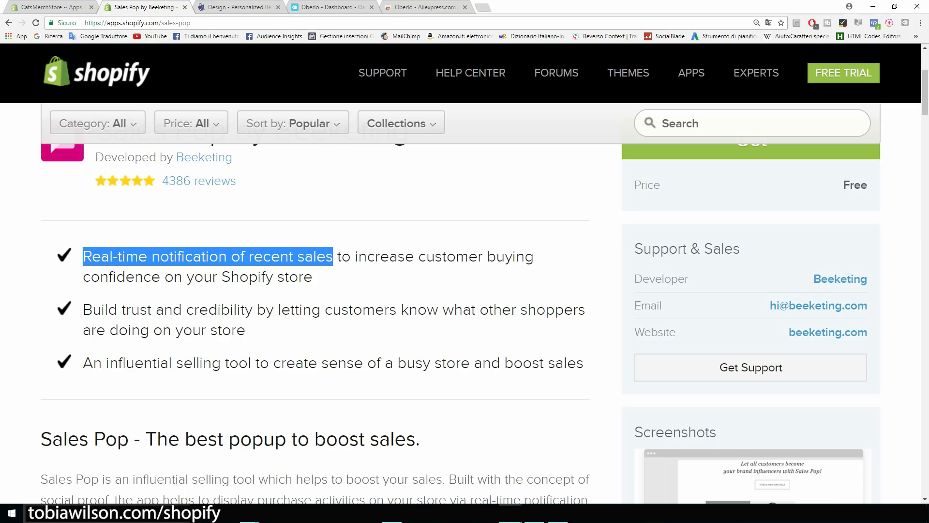
scroll(460, 325, "up", 4)
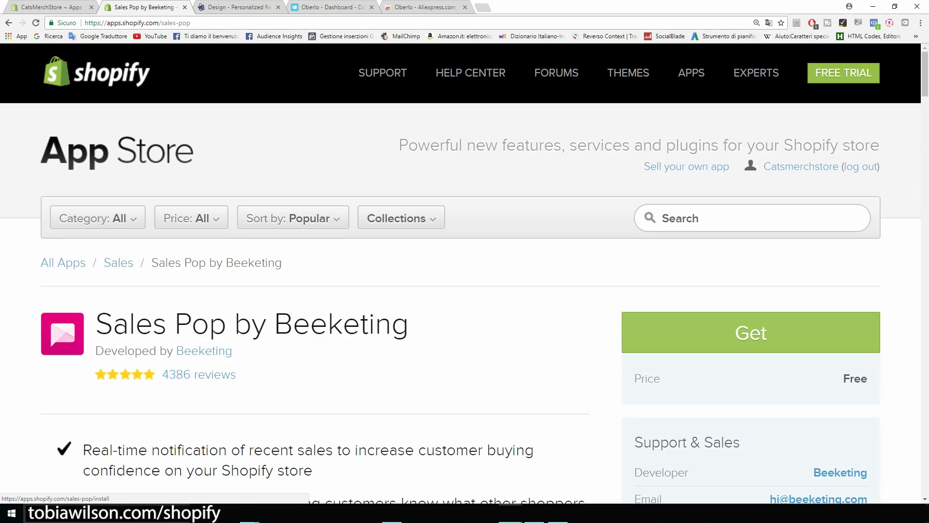
left_click(751, 333)
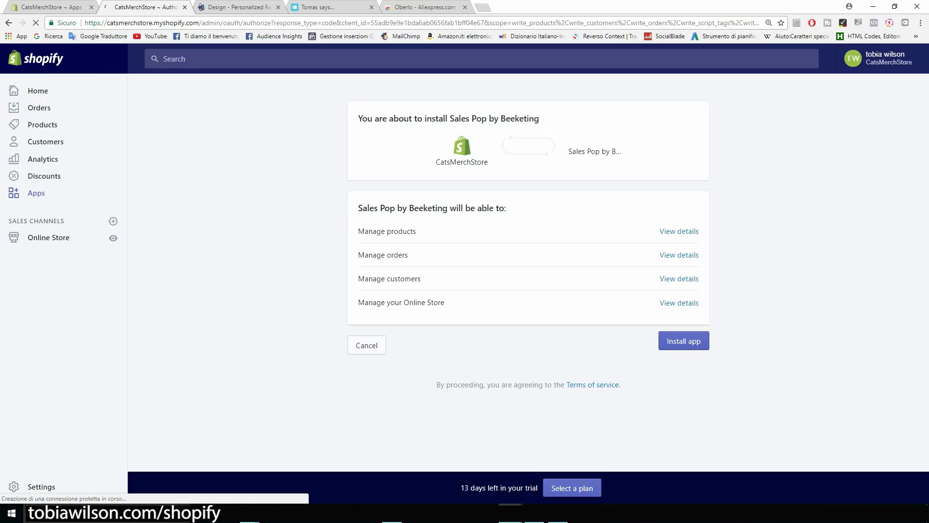
Approve the Sales Pop by Beeketing install and return to the admin Apps list.
left_click(679, 341)
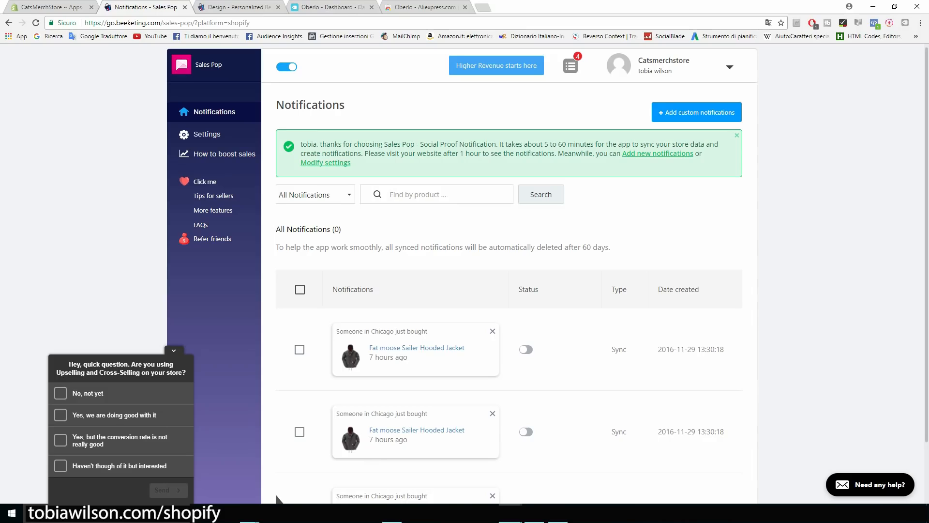
key("ctrl+shift+Tab")
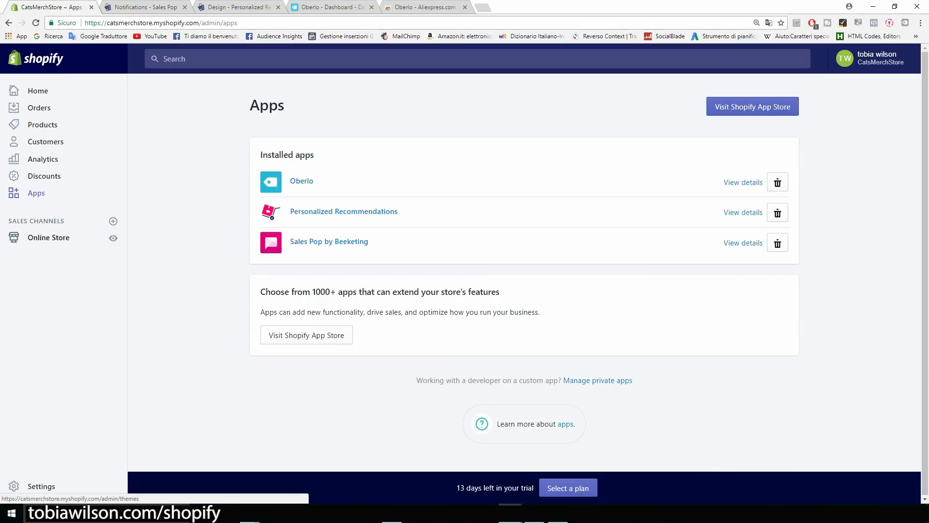
Go to Online Store themes and launch Customize on the current Brooklyn theme.
left_click(49, 237)
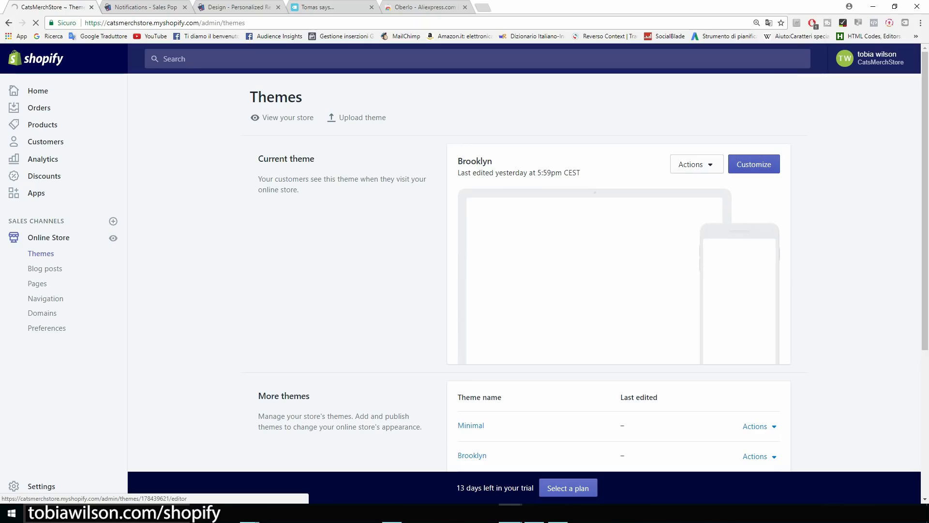
left_click(754, 164)
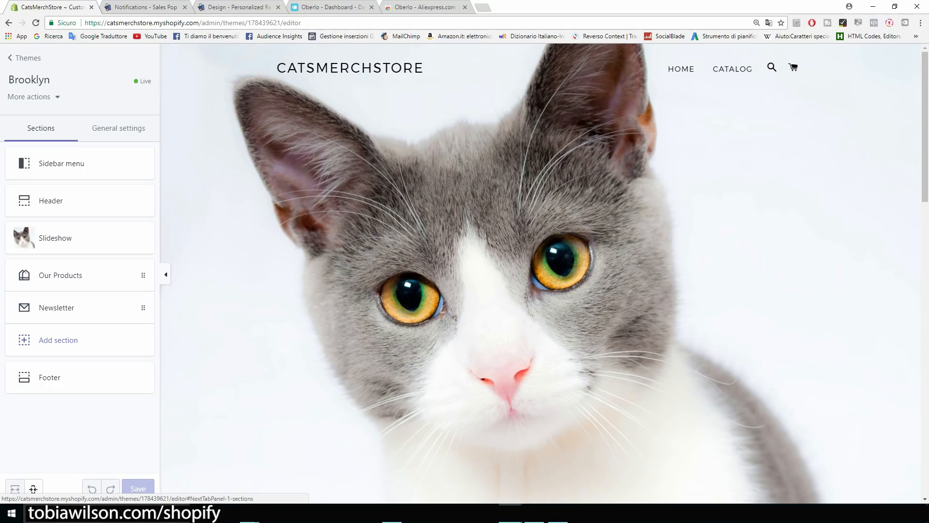
Inspect the Brooklyn Header section settings, scroll the homepage preview, then exit the theme editor.
left_click(66, 202)
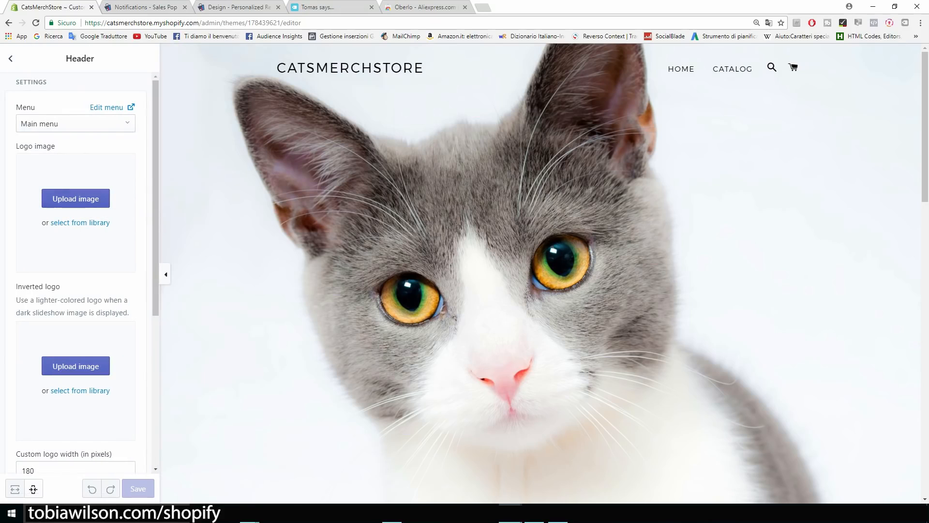
left_click(10, 58)
scroll(537, 271, "down", 10)
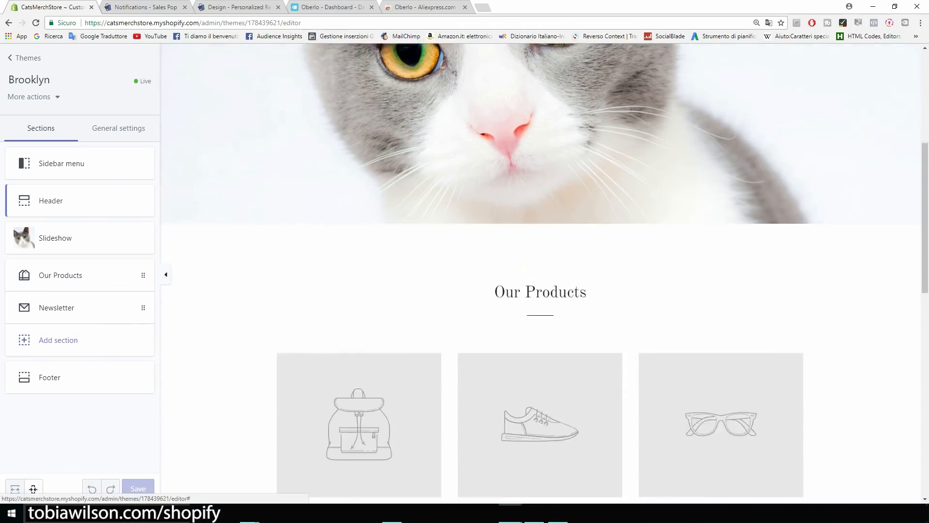
scroll(541, 271, "down", 1)
scroll(541, 271, "down", 2)
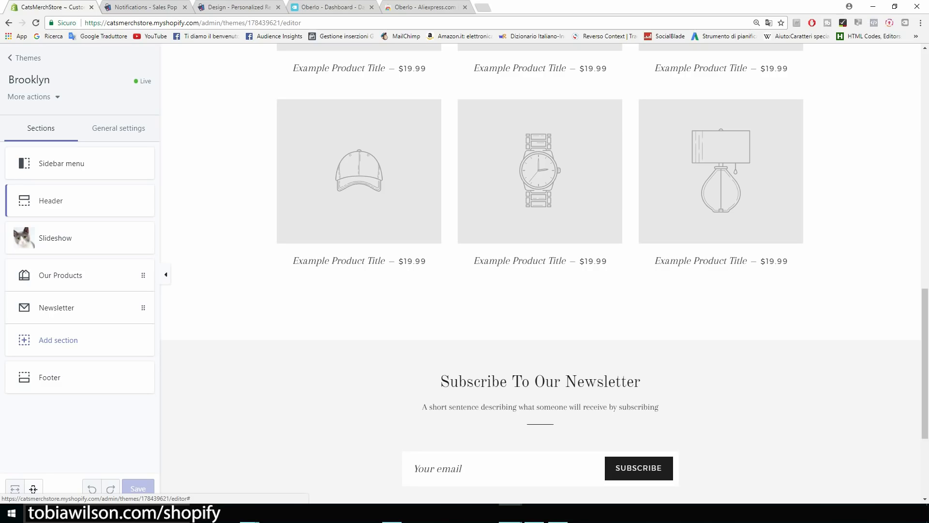
scroll(541, 274, "down", 4)
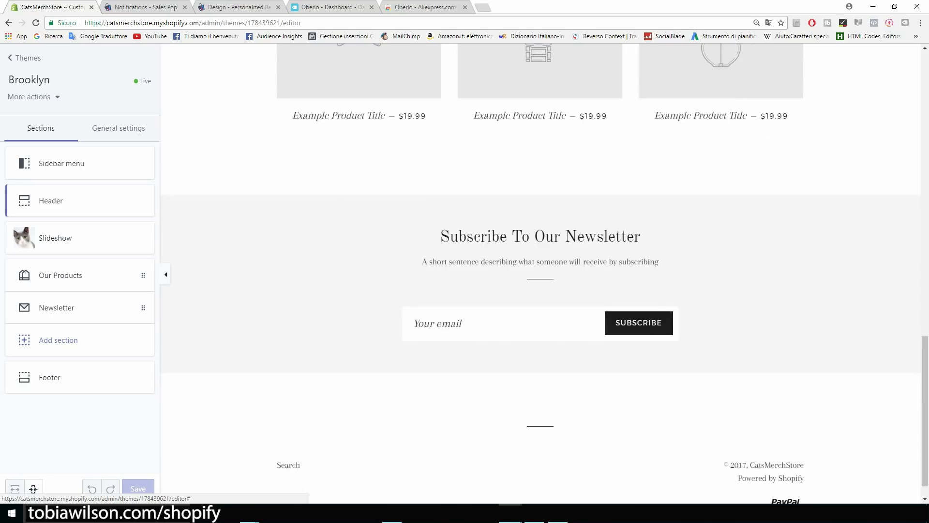
scroll(541, 271, "up", 14)
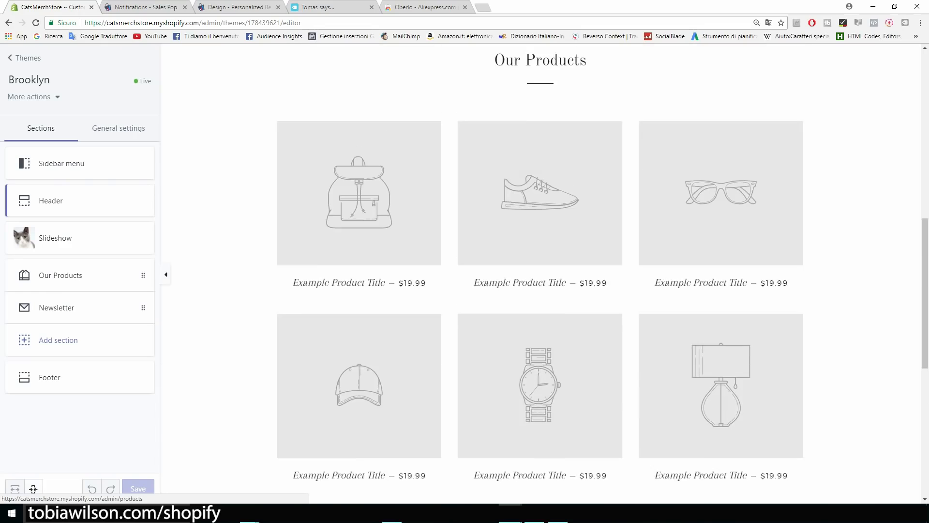
scroll(541, 271, "up", 4)
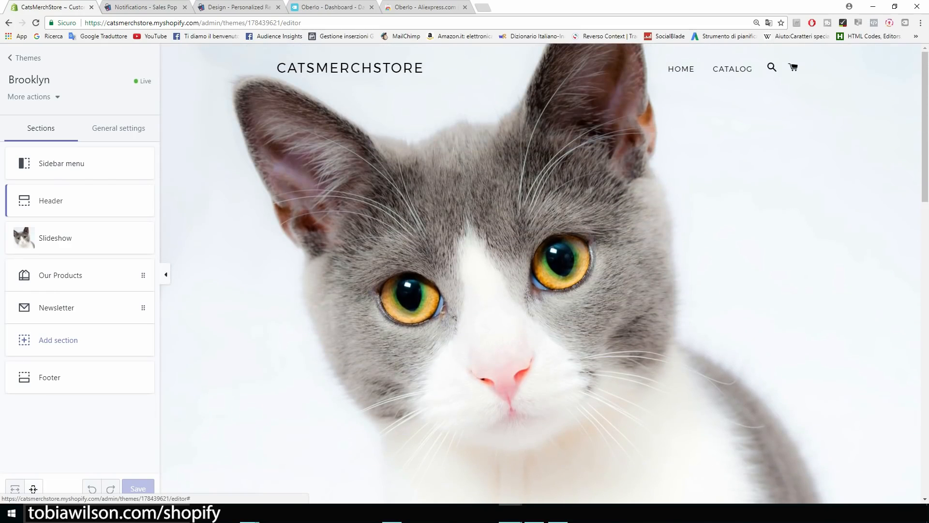
left_click(24, 58)
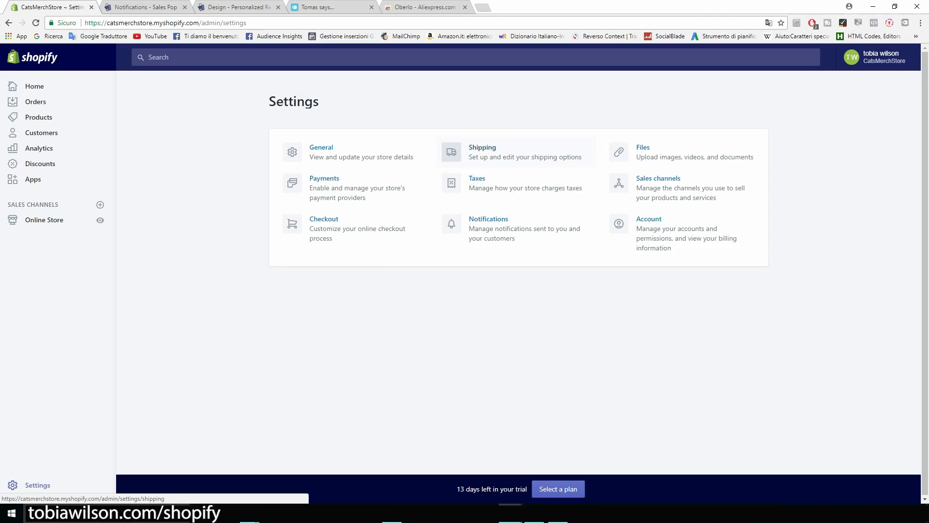
Zoom the page in three times on the Online Store Themes page and review the Brooklyn theme card and its last-edited date.
key("ctrl+plus")
key("ctrl+plus")
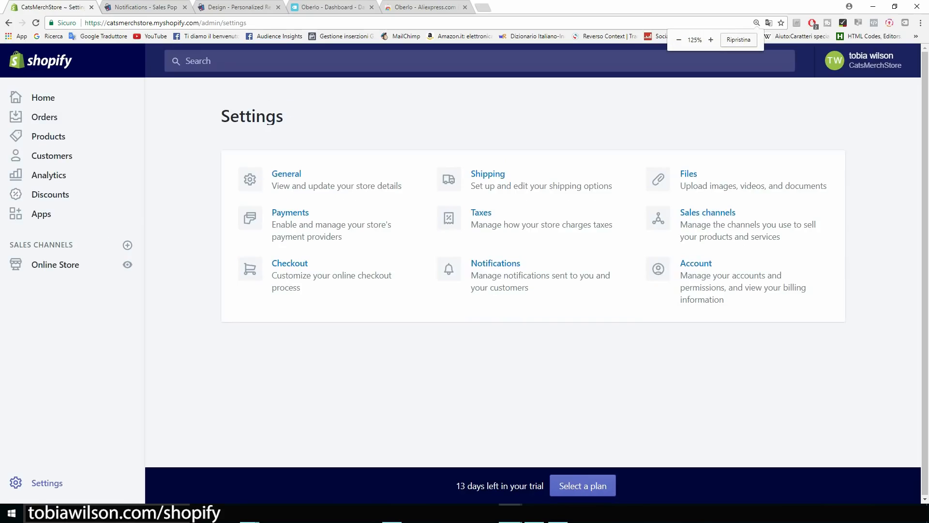
key("ctrl+plus")
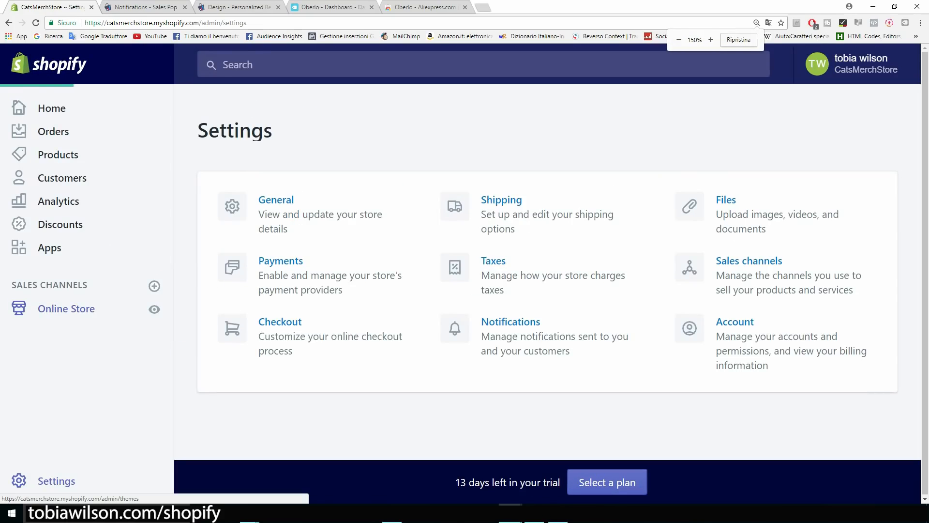
left_click(66, 309)
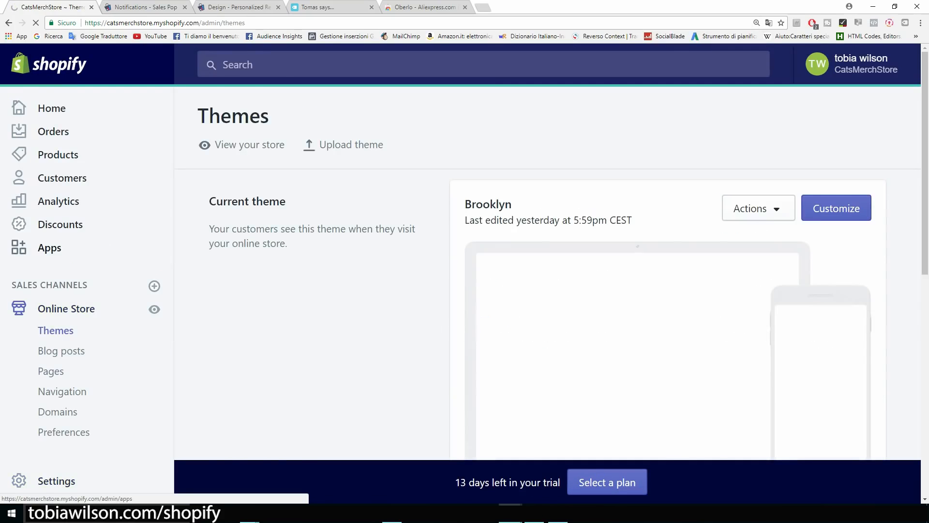
scroll(547, 271, "down", 2)
scroll(547, 271, "down", 1)
key("ctrl+plus")
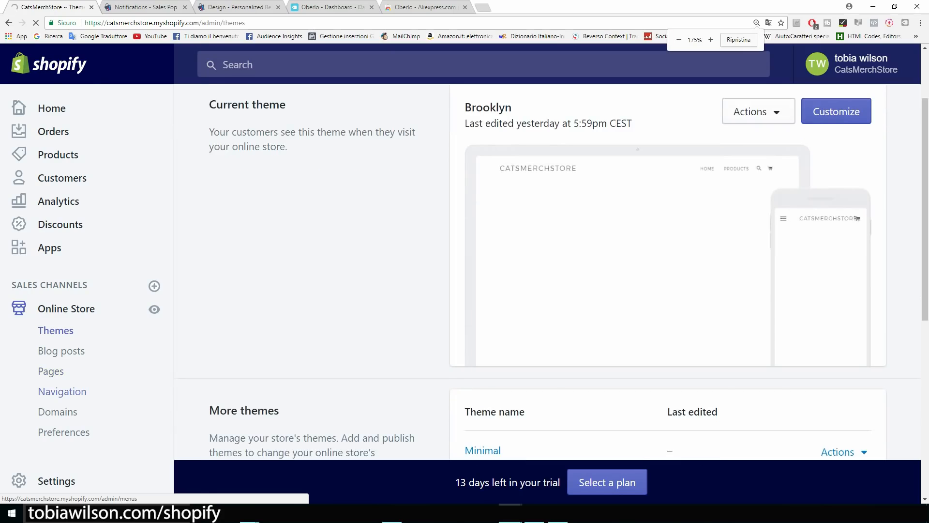
scroll(72, 334, "down", 2)
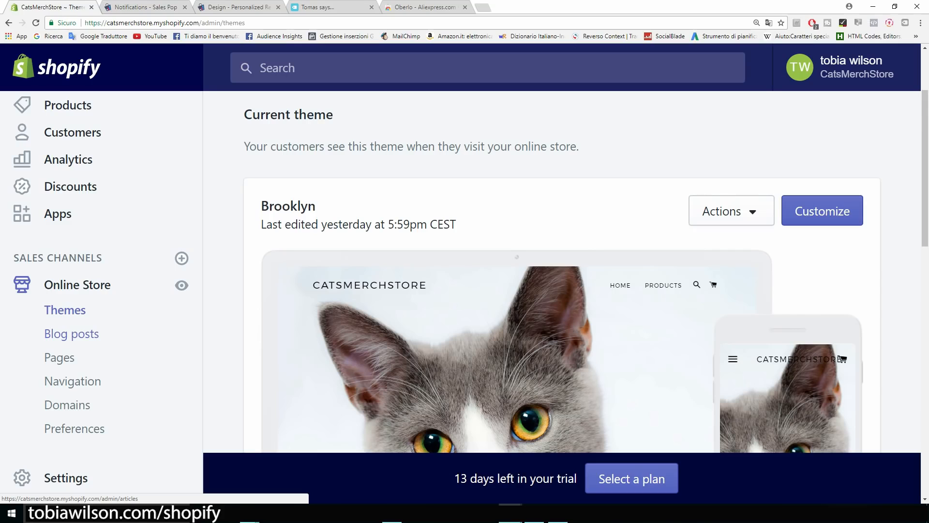
scroll(562, 271, "down", 2)
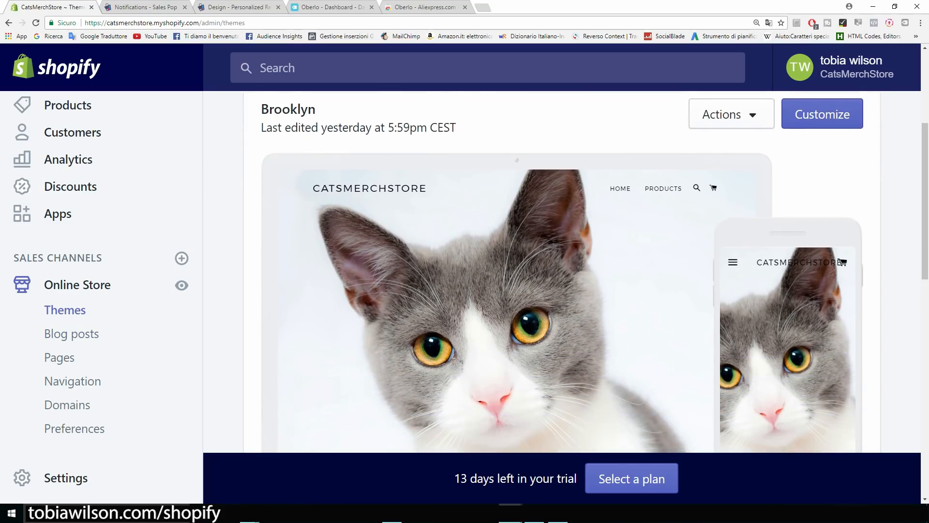
scroll(561, 271, "up", 1)
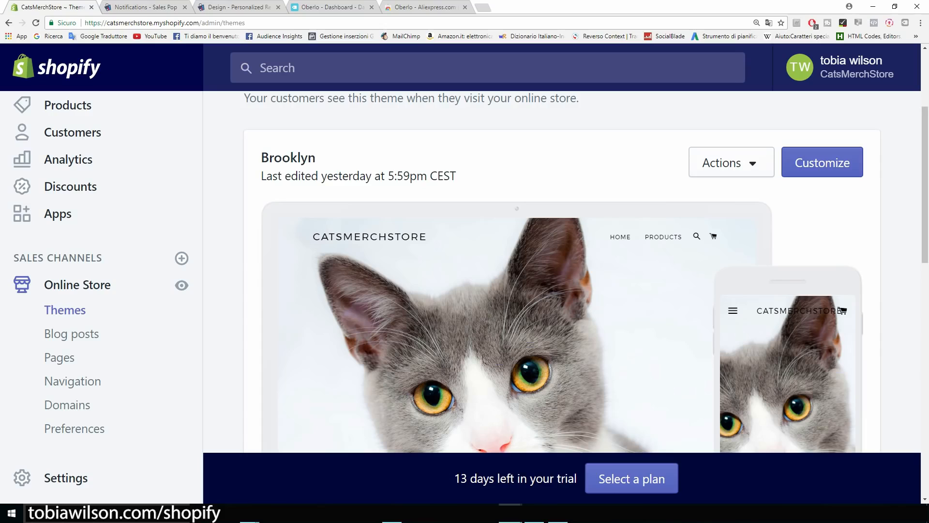
triple_click(320, 175)
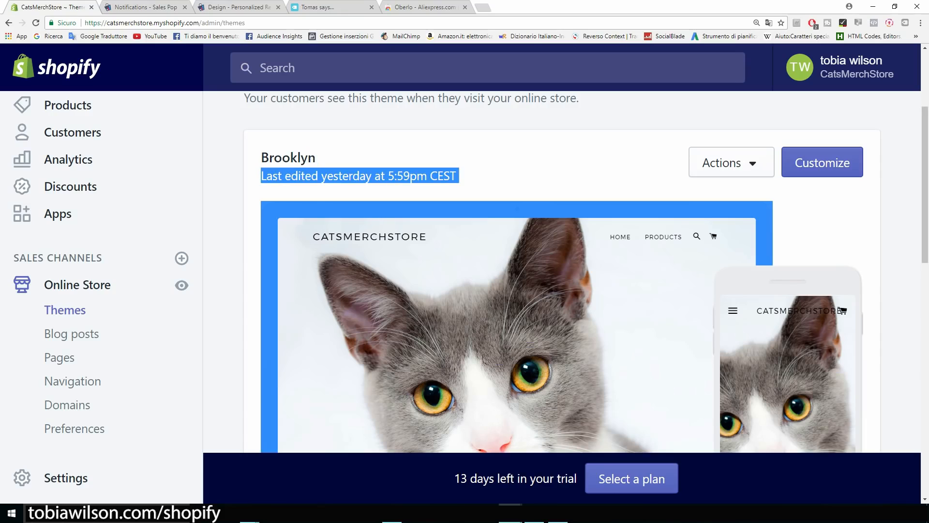
scroll(561, 271, "down", 2)
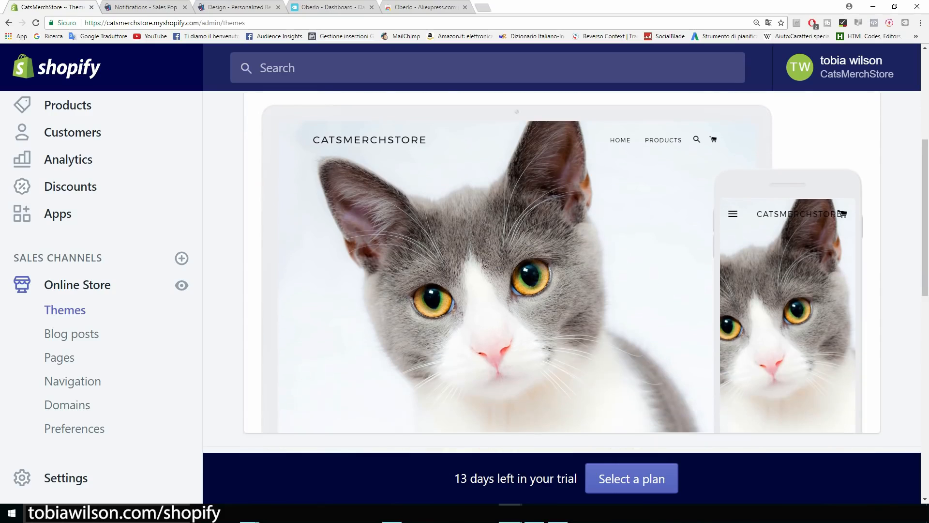
scroll(562, 271, "down", 1)
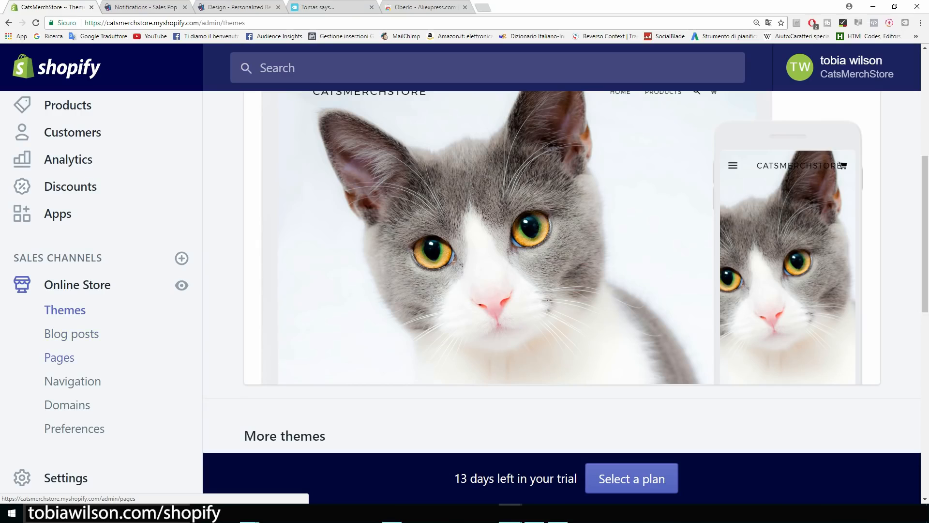
Create a new page titled 'Abous Us'.
left_click(59, 357)
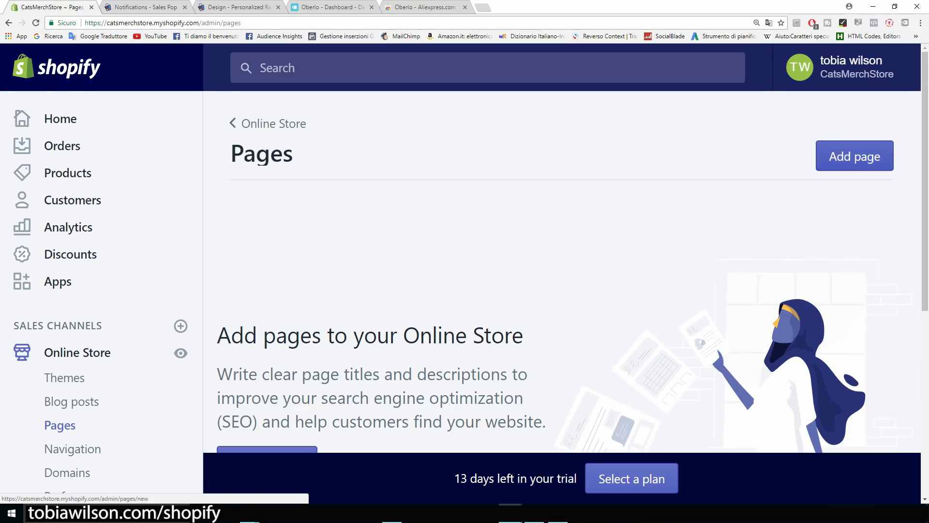
left_click(855, 156)
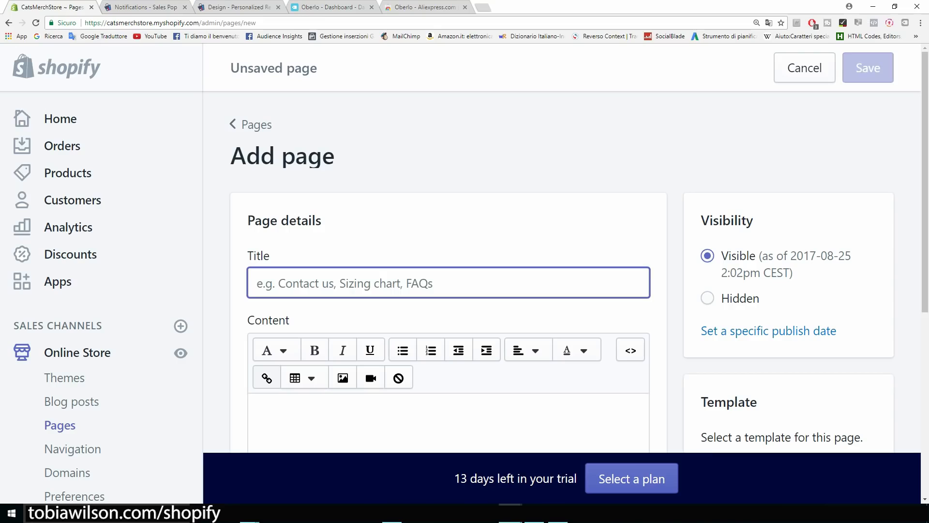
type("Abous Us")
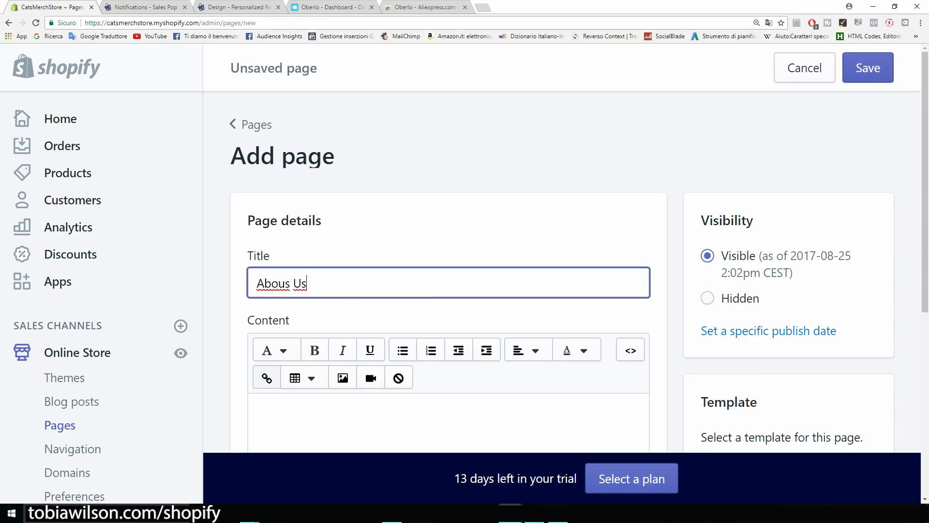
Write 'Introduce your brand' and 'Contacts..' on two lines as the page content and save it.
scroll(448, 358, "down", 2)
left_click(449, 358)
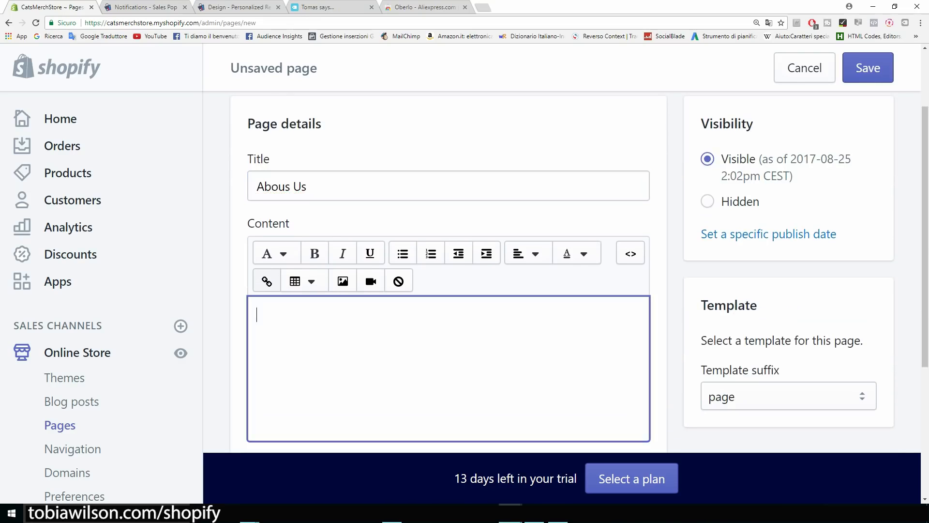
type("Introd")
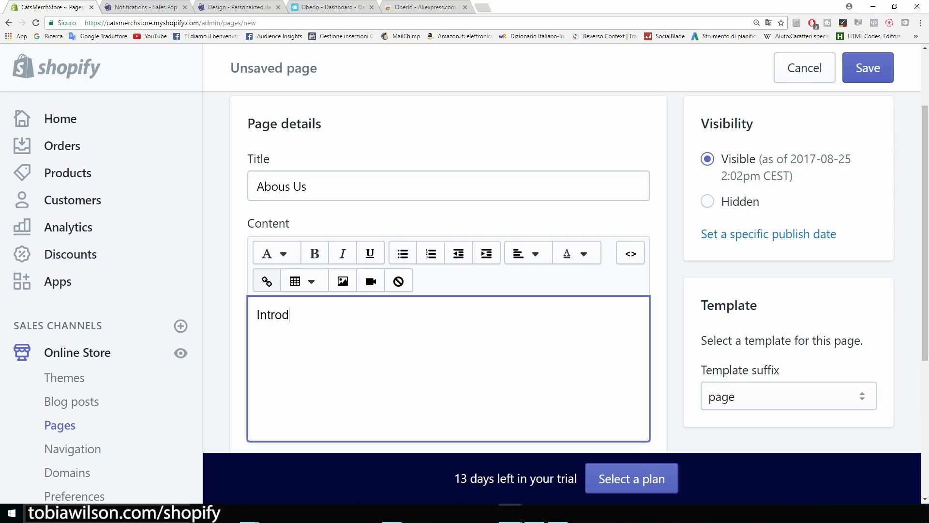
type("uce your brand")
key("Return")
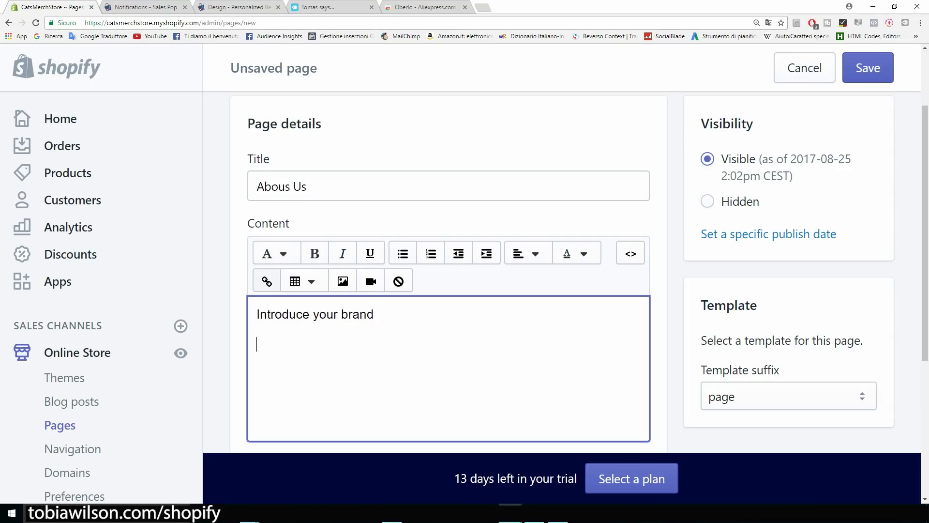
type("Contacts..")
key("BackSpace")
key("BackSpace")
type("s..")
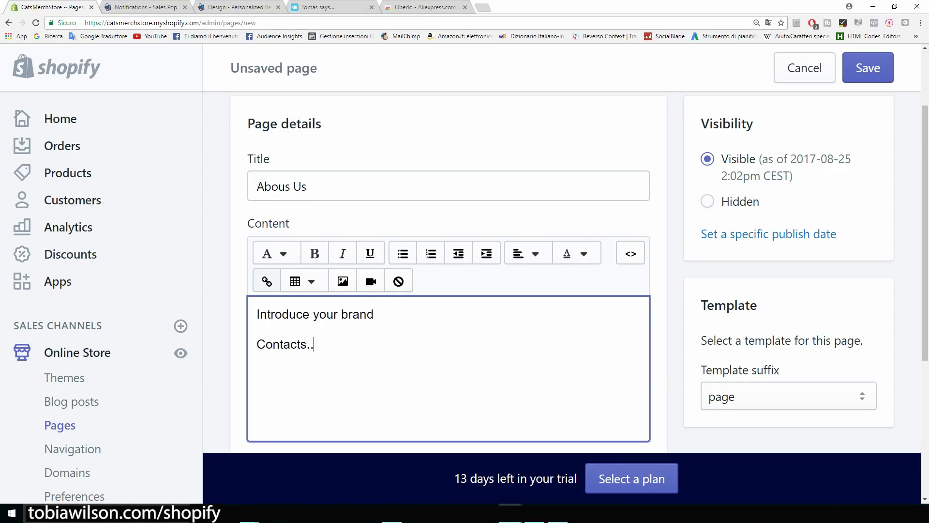
scroll(449, 271, "down", 2)
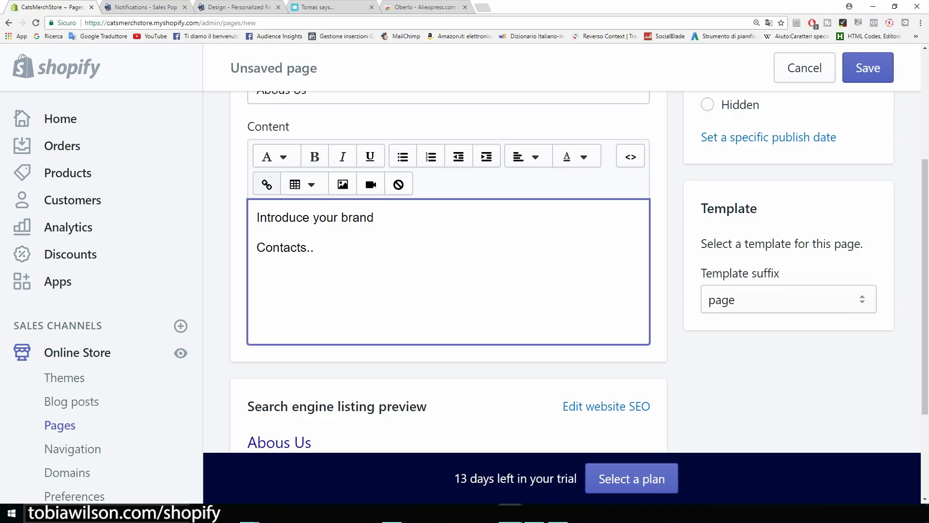
key("shift+Left")
key("shift+Left")
key("shift+Left")
key("shift+Left")
key("shift+Left")
key("shift+Left")
key("shift+Left")
key("shift+Left")
key("shift+Left")
key("shift+Left")
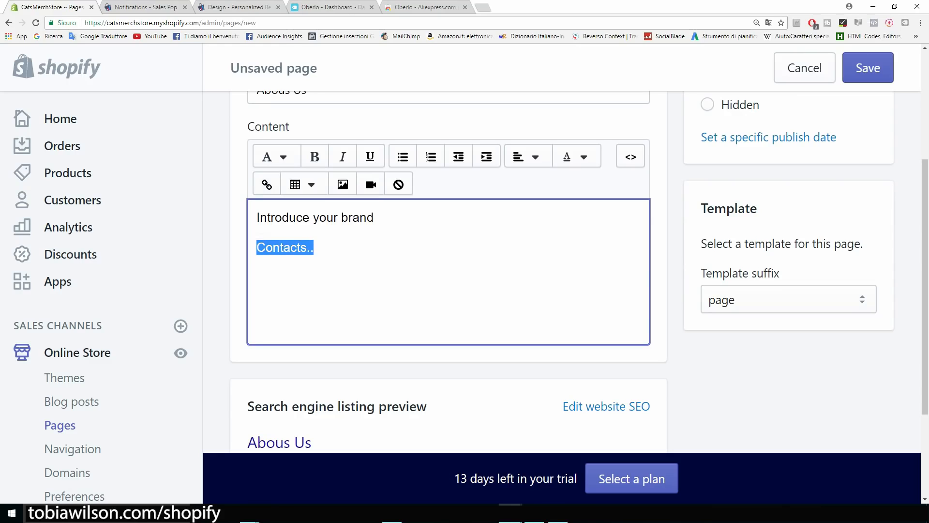
left_click(314, 247)
scroll(449, 271, "up", 4)
left_click(868, 67)
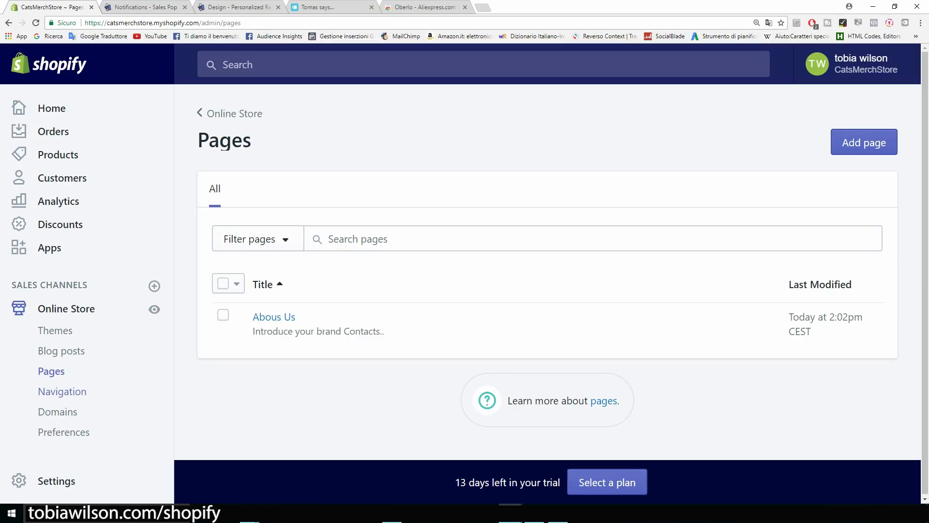
Rename the Main menu's Catalog item to 'Products'.
left_click(62, 392)
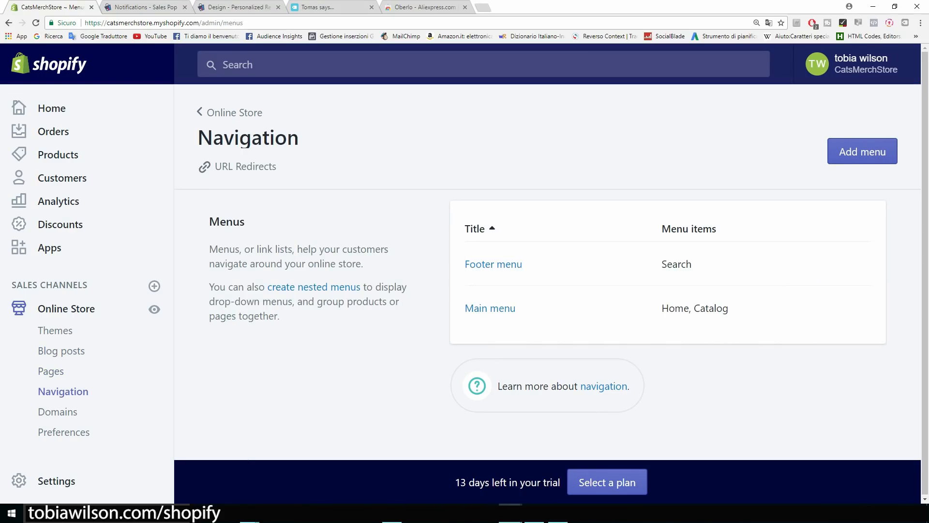
left_click(489, 309)
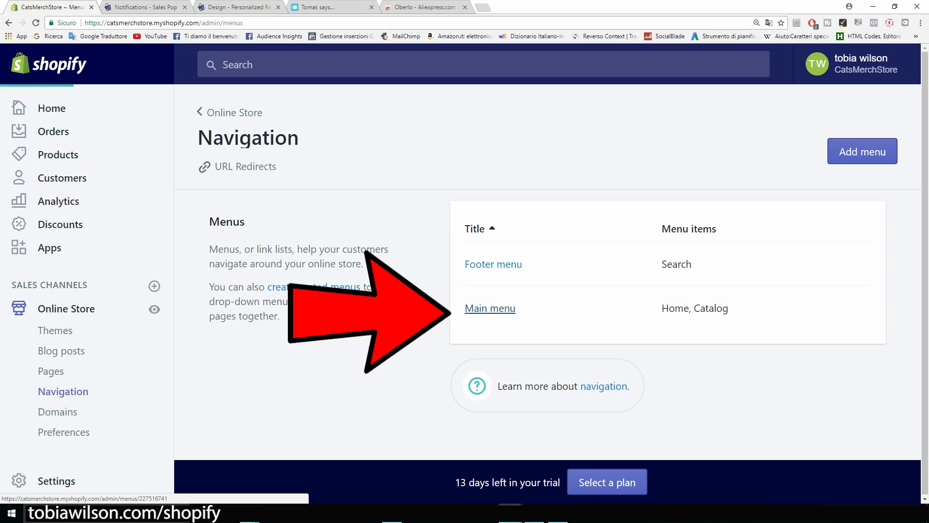
scroll(426, 300, "down", 2)
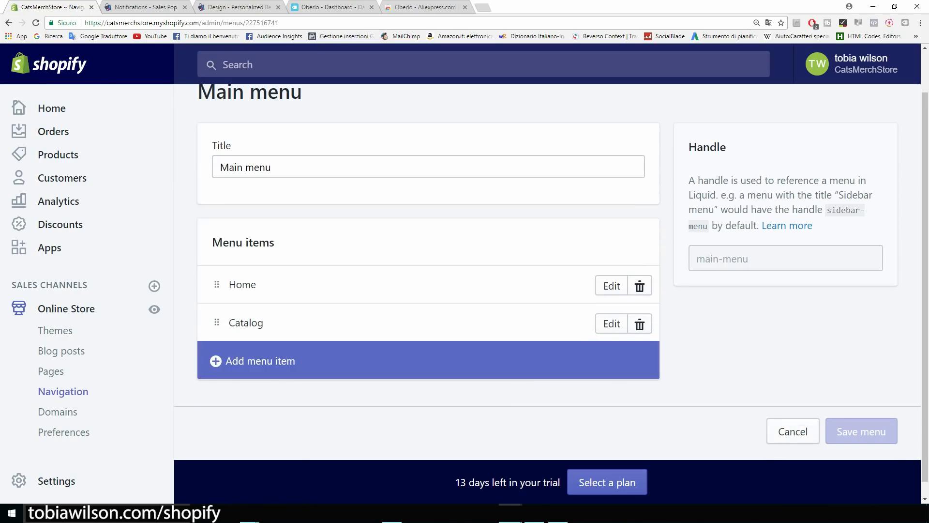
left_click(612, 324)
left_click_drag(294, 275, 248, 275)
type("Products")
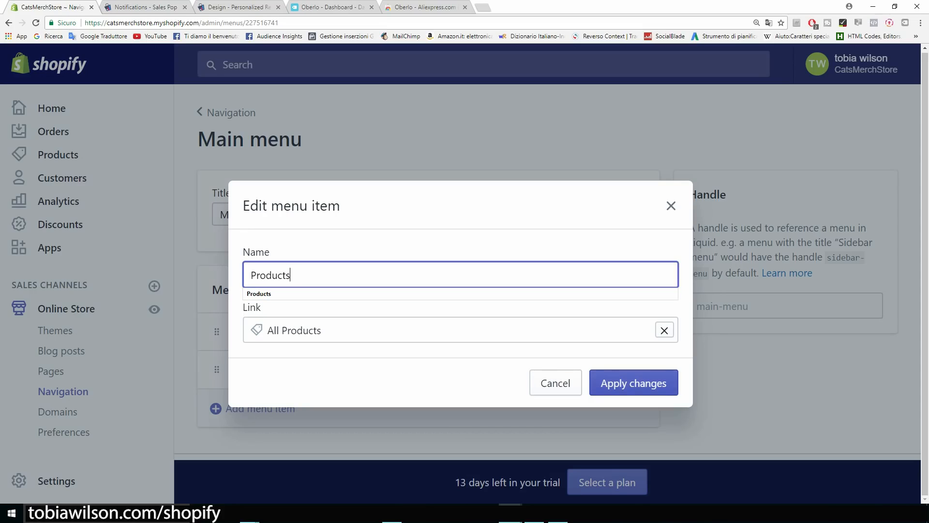
left_click(633, 382)
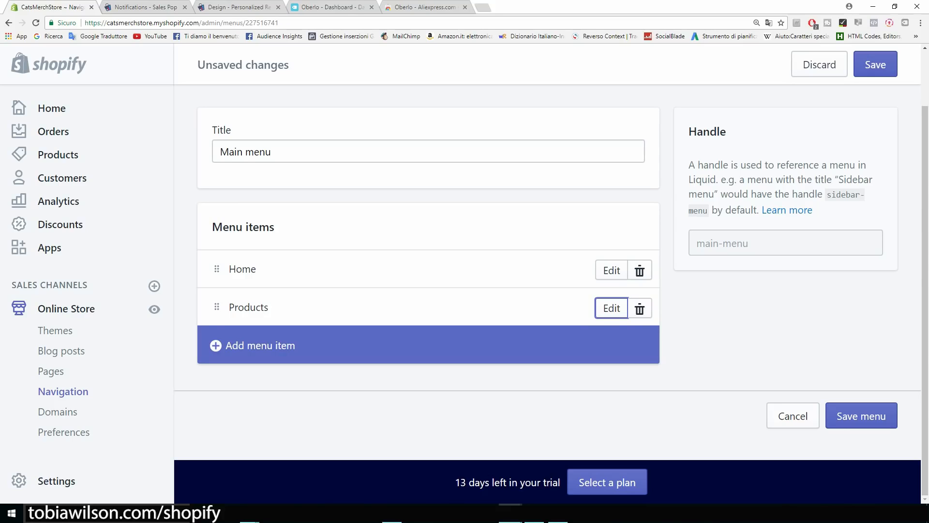
Add an 'About Us' menu item linked to the Abous Us page and save the Main menu.
left_click(260, 346)
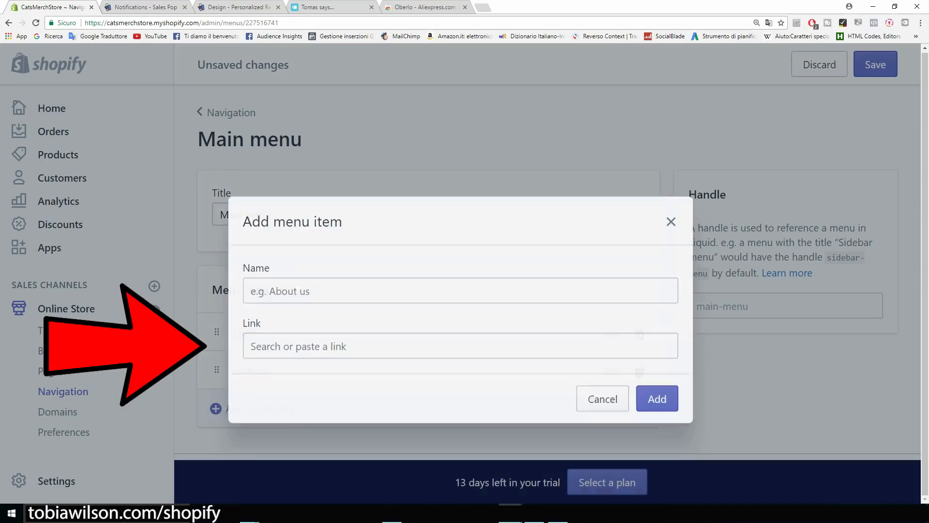
type("A")
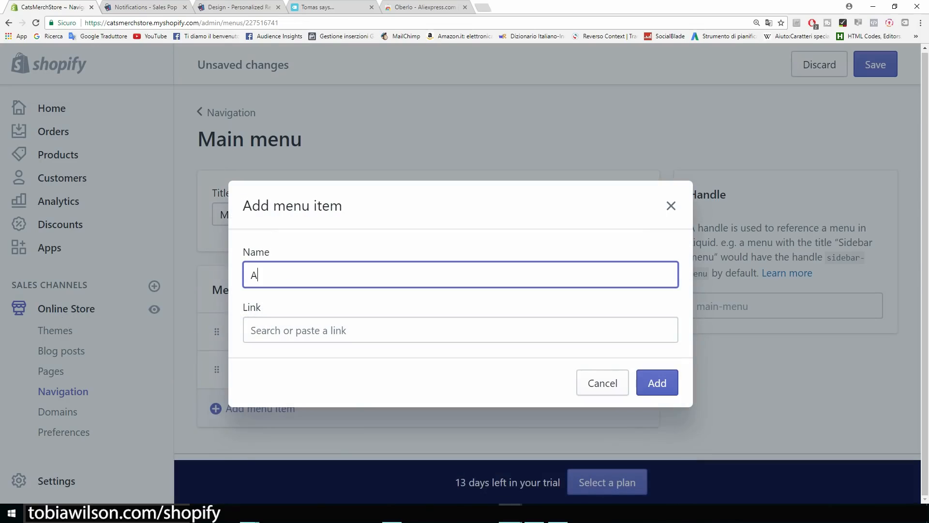
type("bout Us")
left_click(460, 330)
scroll(459, 421, "down", 1)
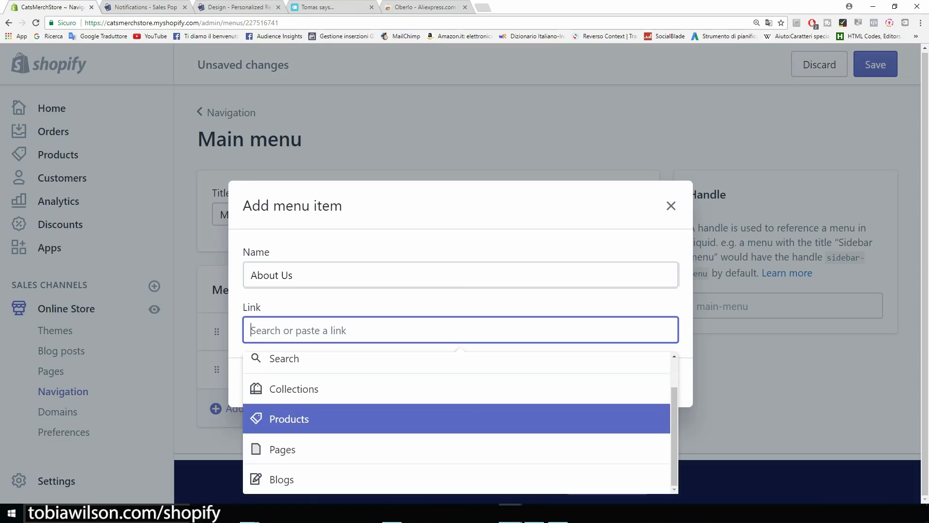
key("Return")
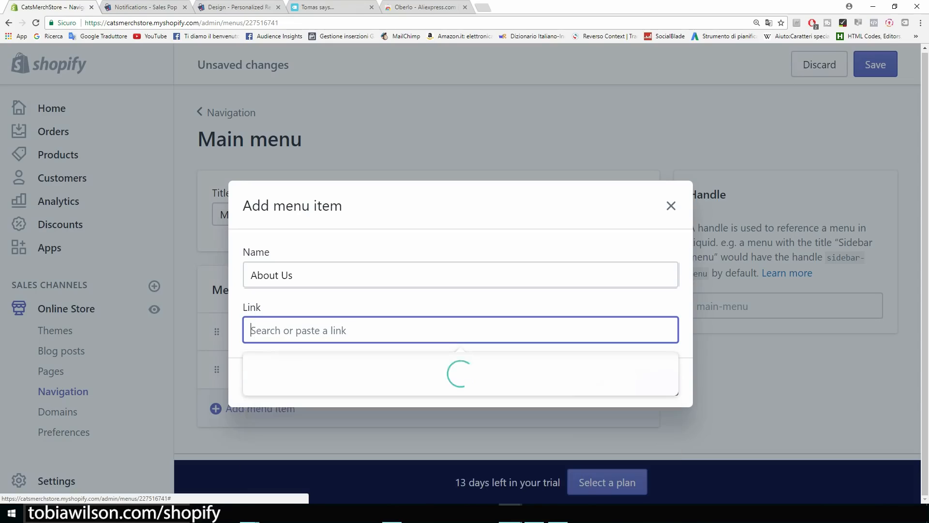
key("Down")
key("Return")
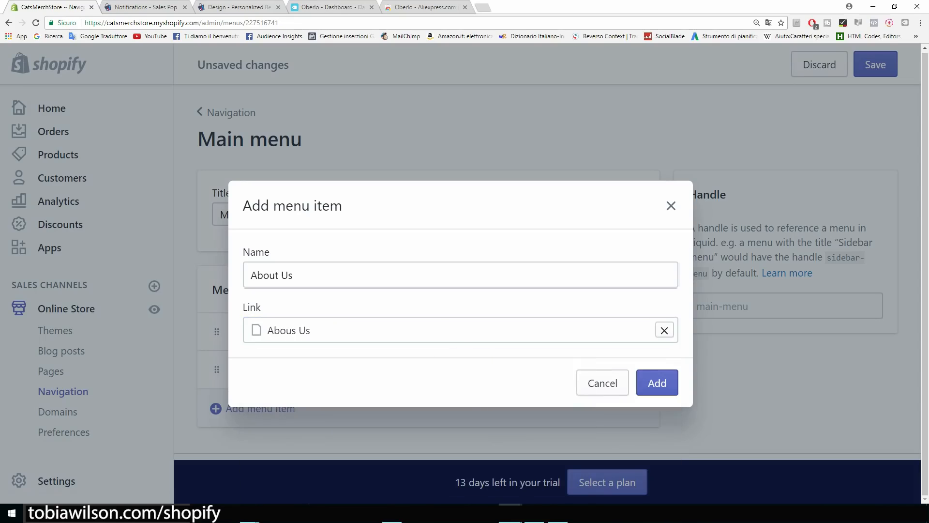
key("Return")
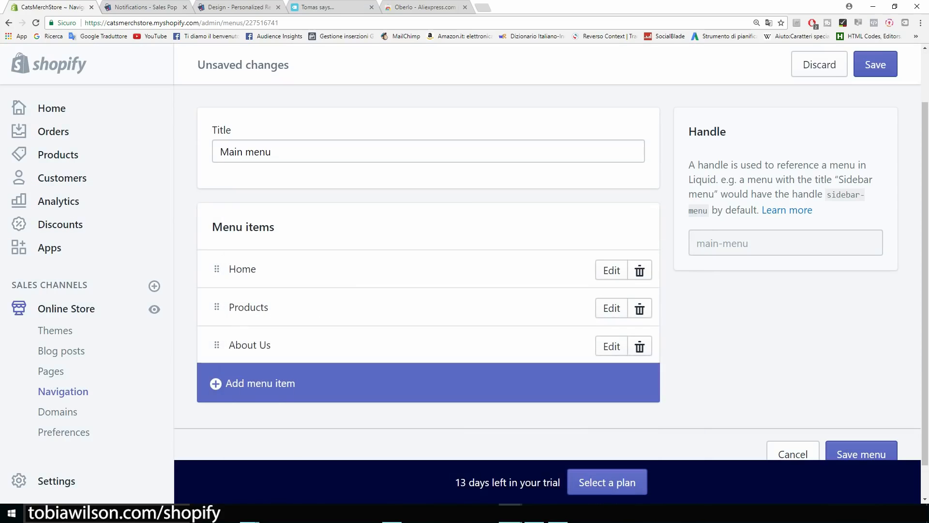
left_click(876, 65)
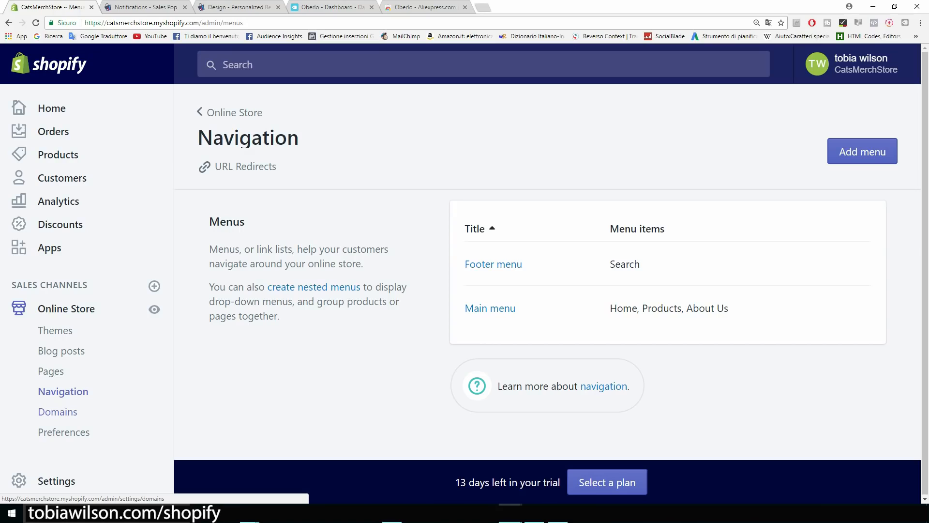
left_click(57, 412)
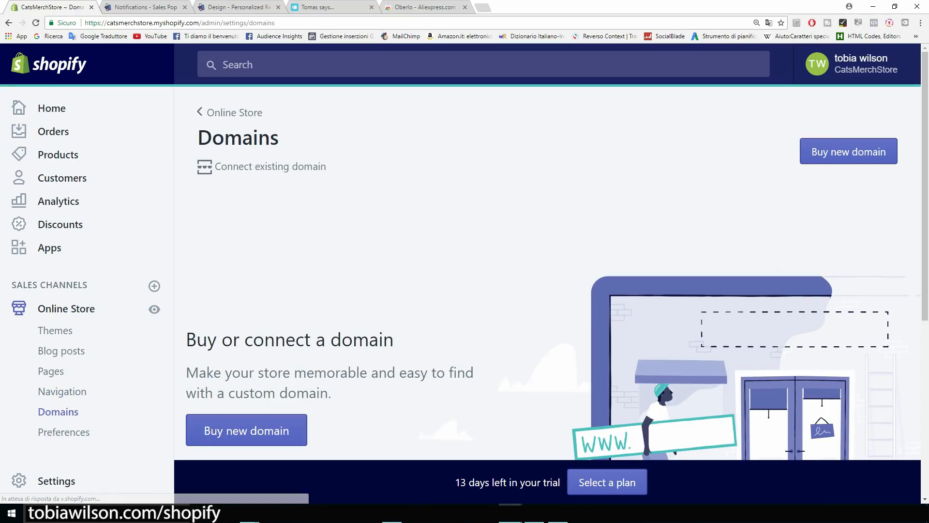
Review the current myshopify.com address and search for the new domain catsmerch.com.
left_click_drag(153, 23, 199, 23)
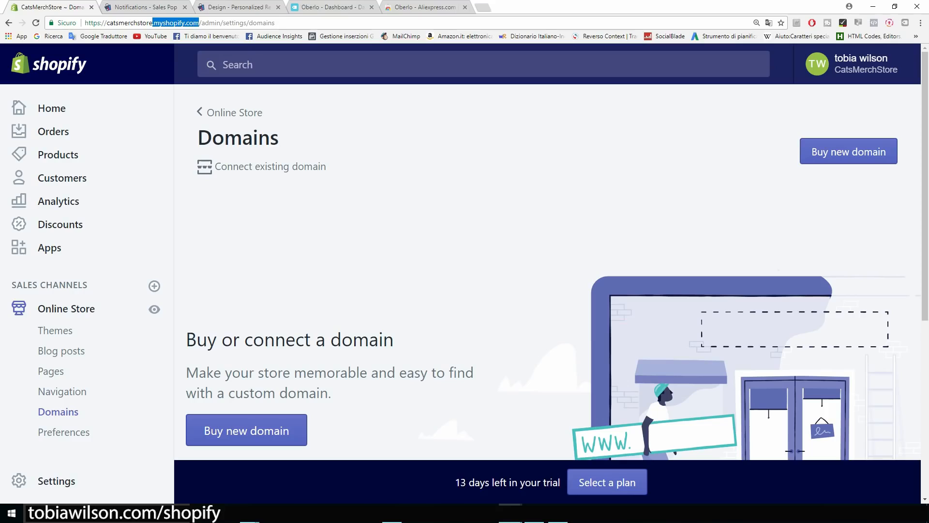
left_click(199, 22)
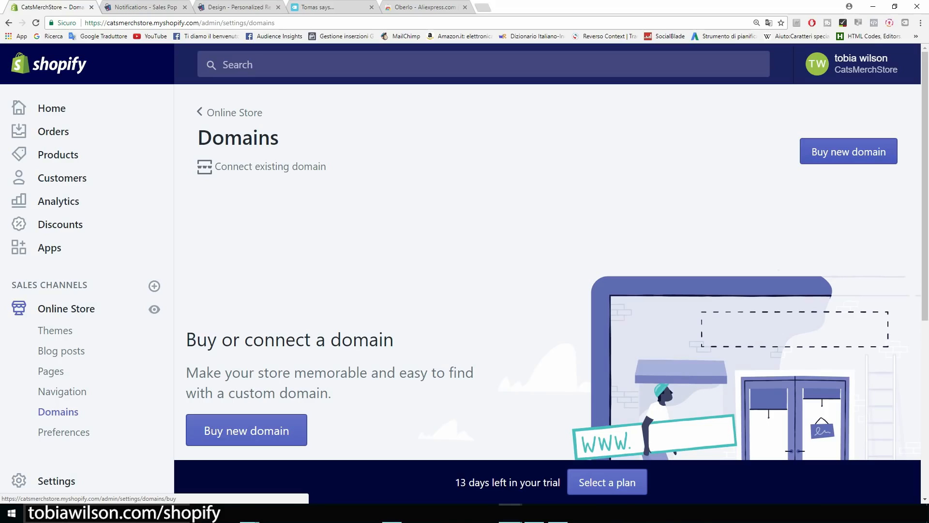
left_click(848, 151)
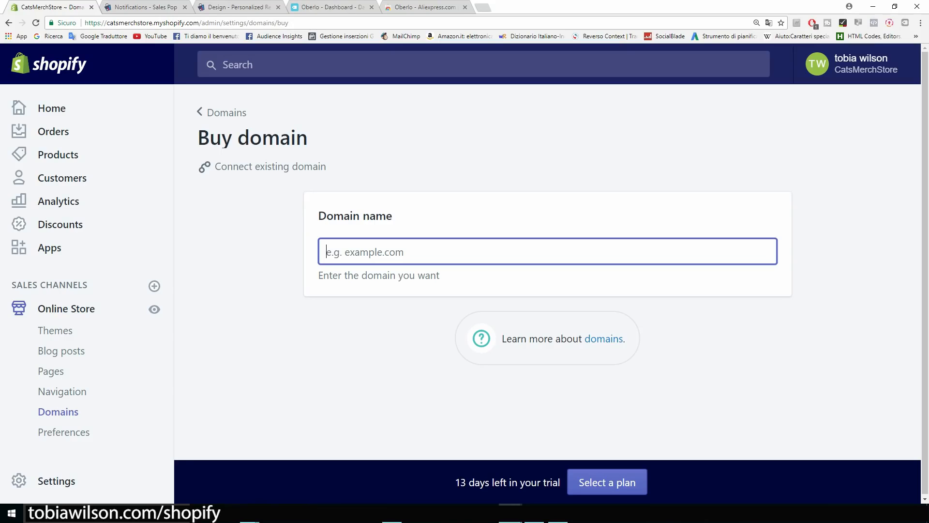
type("cat")
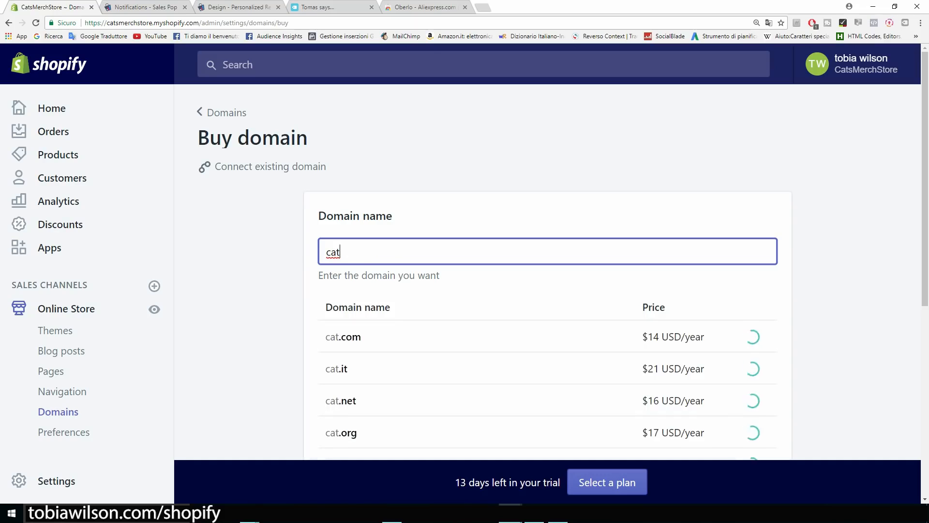
type("smerch")
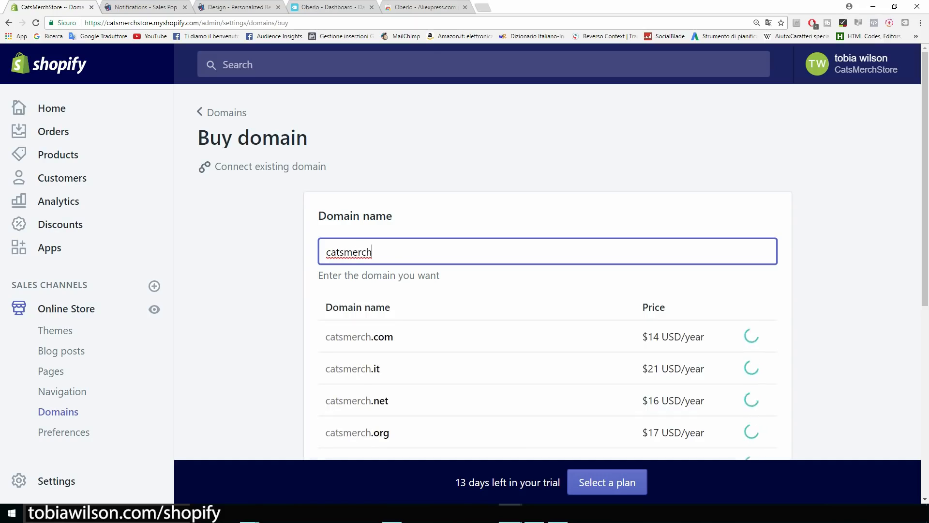
type(".com")
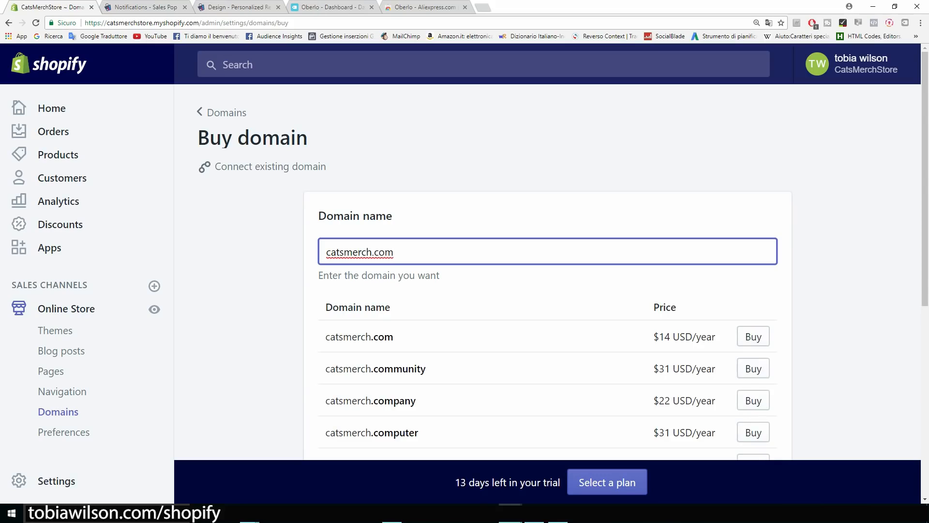
Check catsmerch.com's $14 USD/year price and scroll through the other domain endings.
left_click_drag(660, 337, 717, 338)
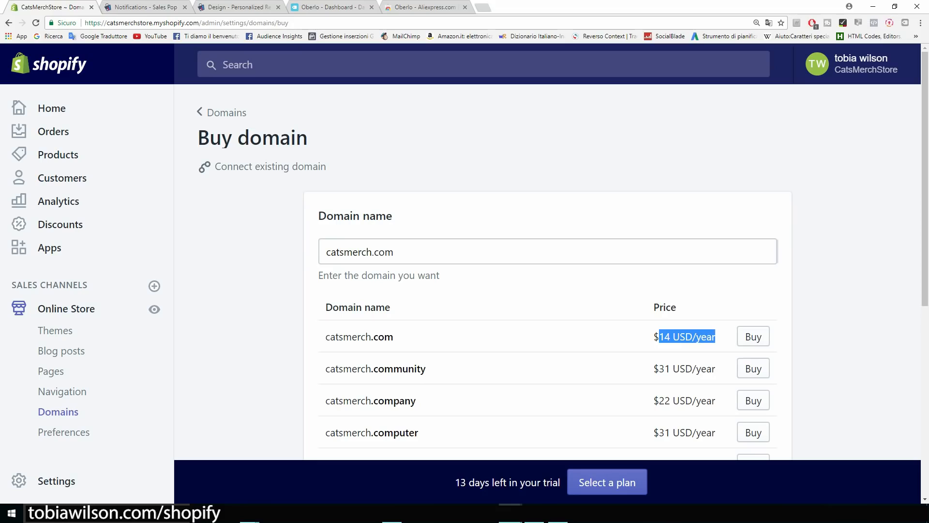
left_click(717, 338)
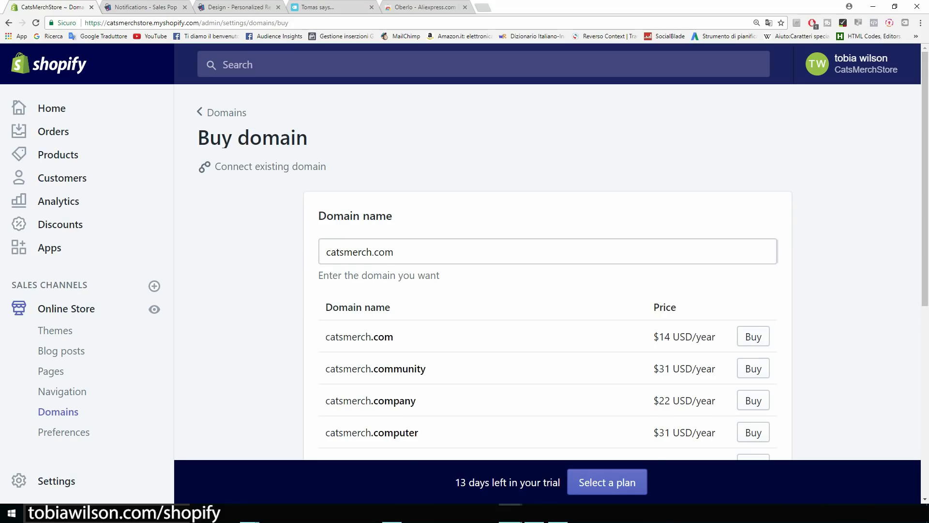
scroll(547, 271, "down", 1)
scroll(547, 271, "down", 2)
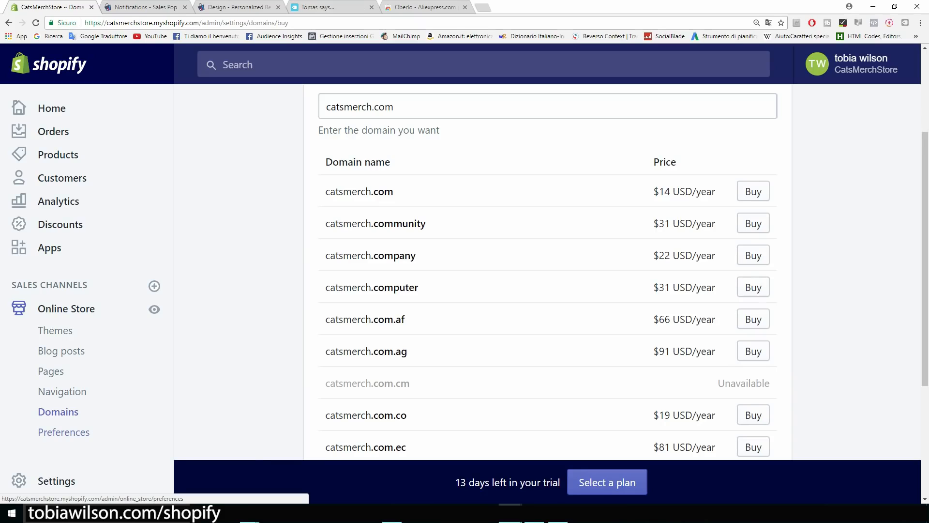
left_click(63, 431)
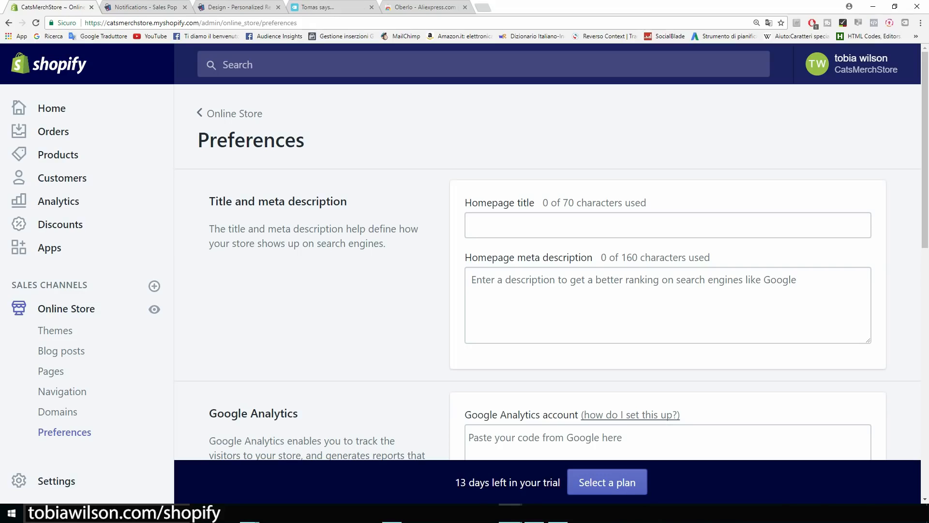
Review the still-empty homepage title and meta description fields, at 0 characters used.
left_click_drag(347, 201, 209, 201)
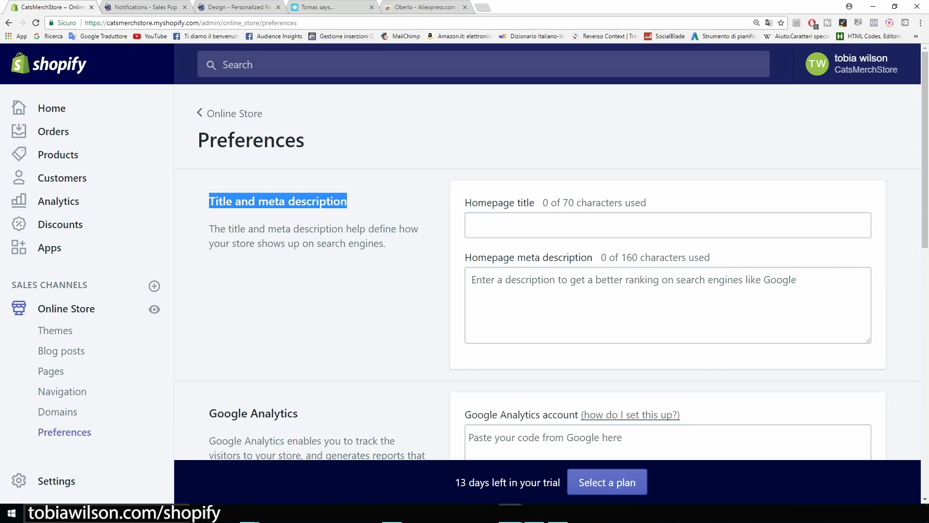
left_click(290, 216)
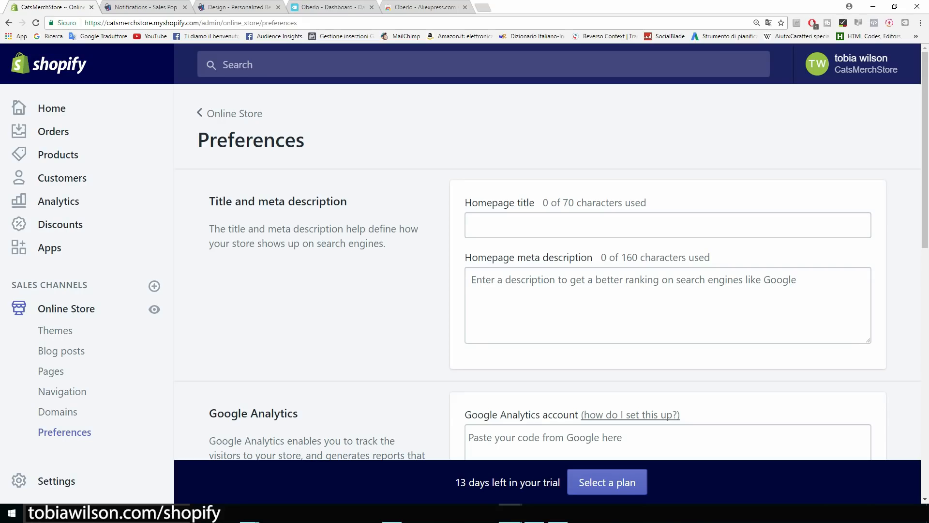
Scroll the Shopify preferences down to the Google Analytics section.
scroll(551, 271, "down", 2)
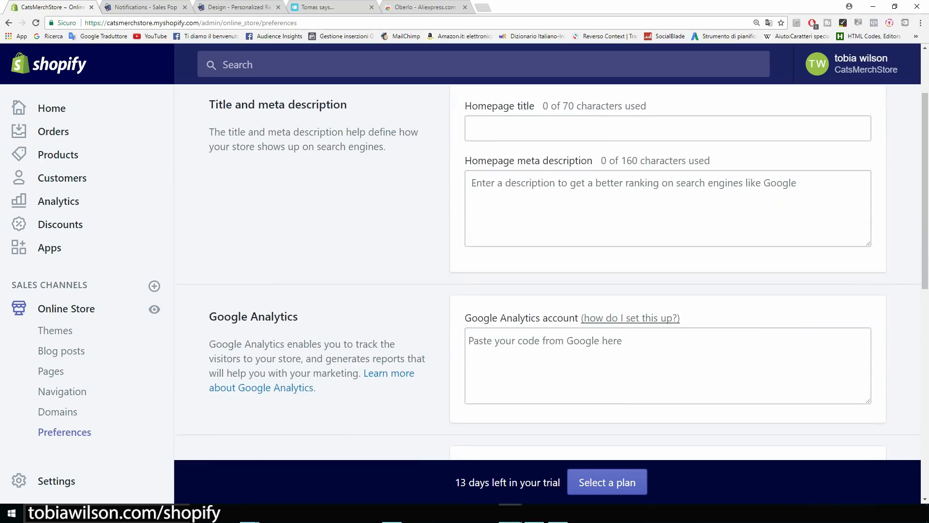
scroll(552, 272, "down", 2)
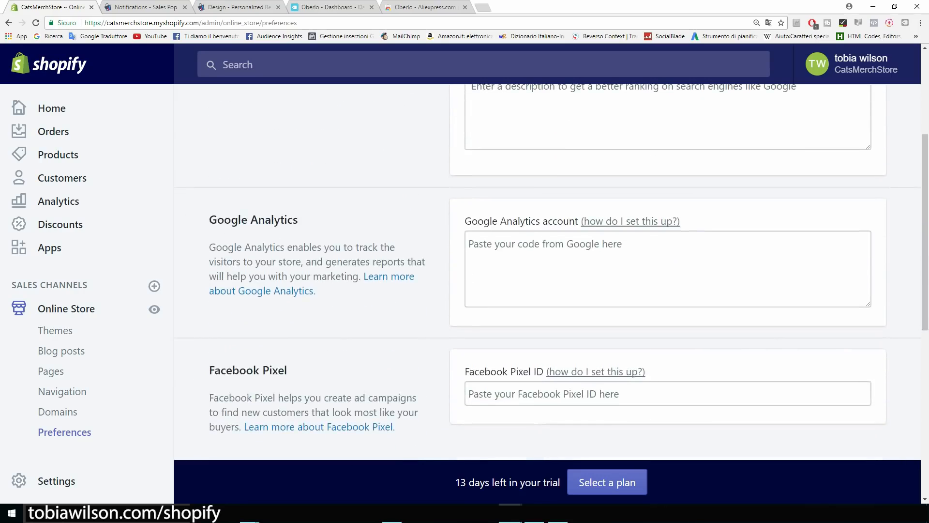
left_click_drag(298, 220, 209, 219)
left_click(208, 220)
In a new tab, search Google for 'analytics' and open the Google Analytics Solutions result.
key("ctrl+t")
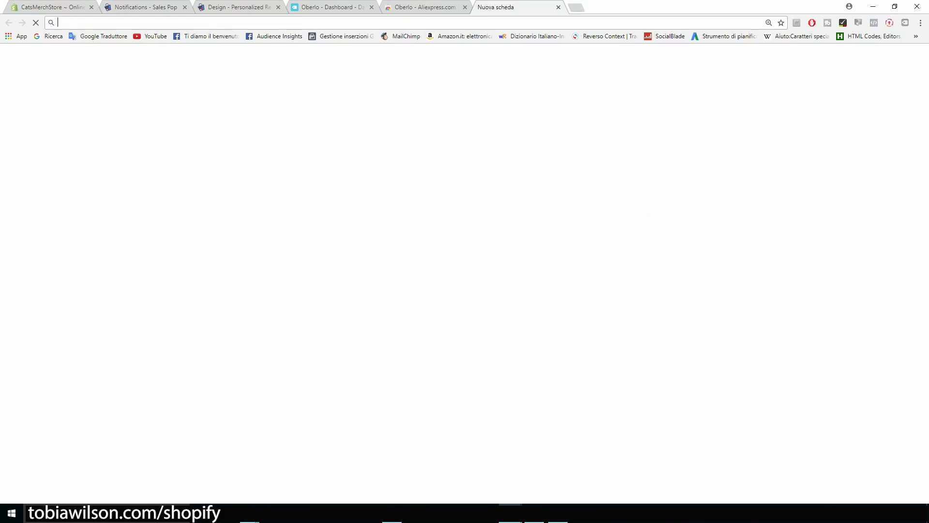
type("anaò")
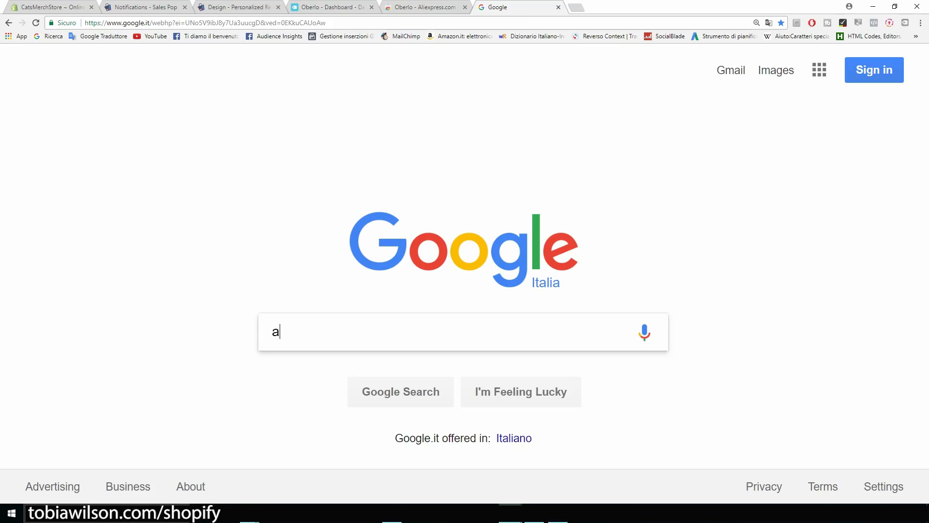
key("BackSpace")
type("lyri")
type("cs")
key("BackSpace")
key("BackSpace")
key("BackSpace")
key("BackSpace")
type("tics")
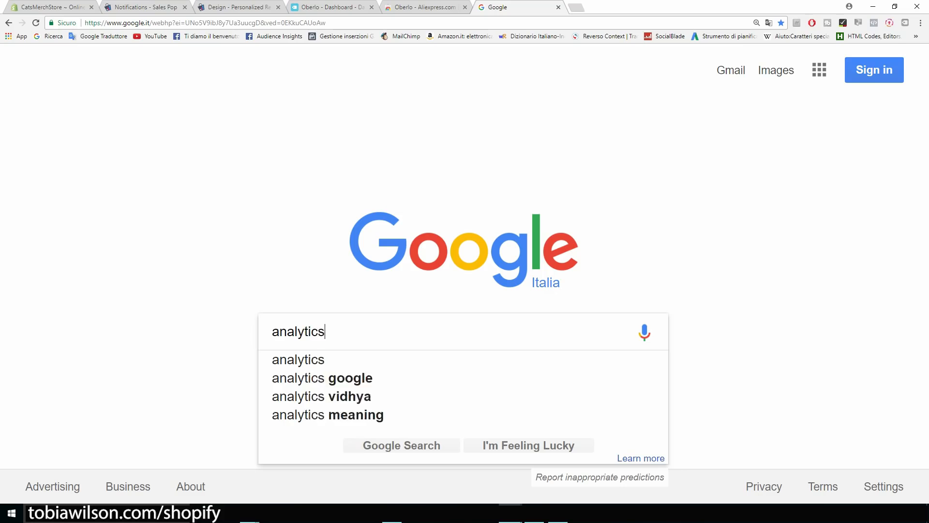
key("Return")
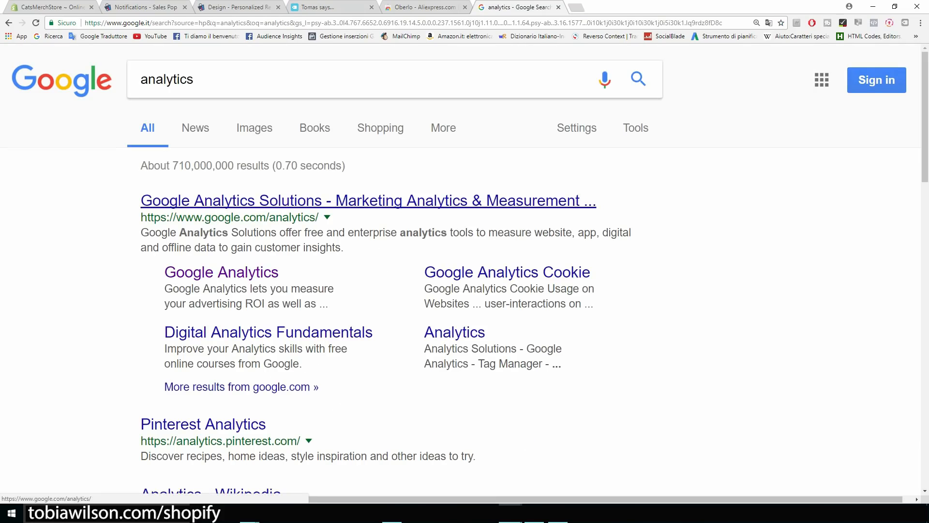
left_click(368, 201)
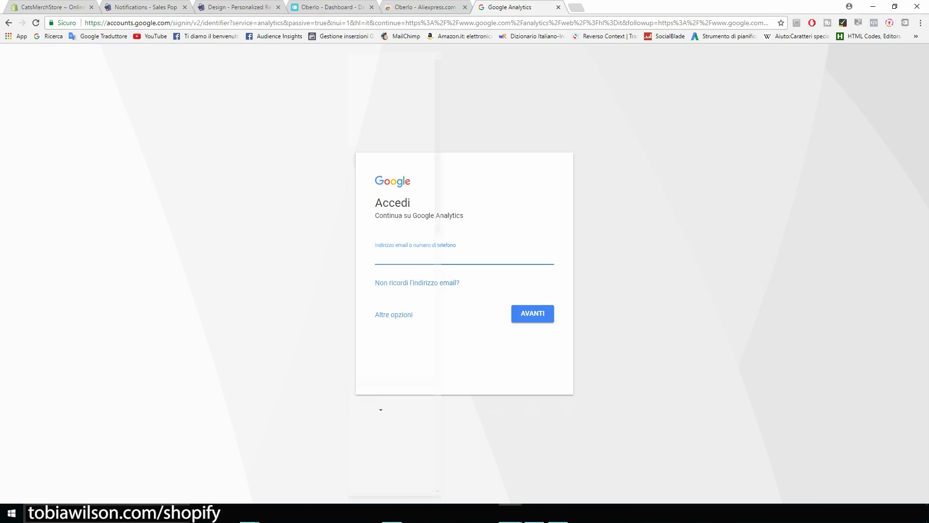
Switch the sign-in page to English (United States) and sign in with the store's Google email and password.
left_click(373, 409)
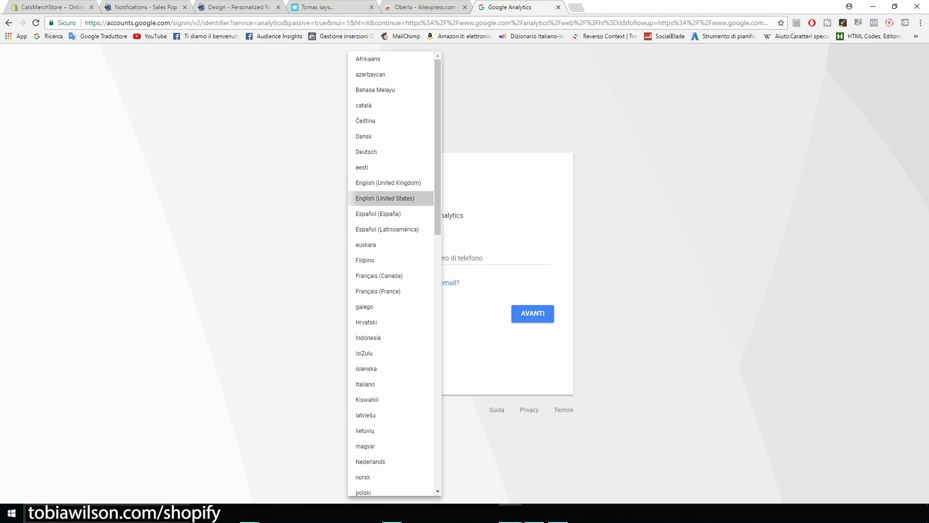
left_click(385, 198)
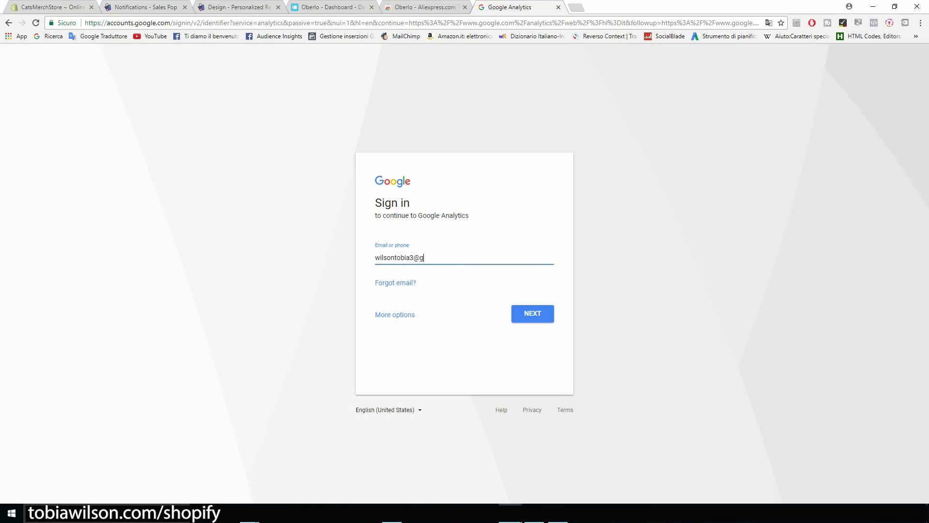
key("Return")
type("*******")
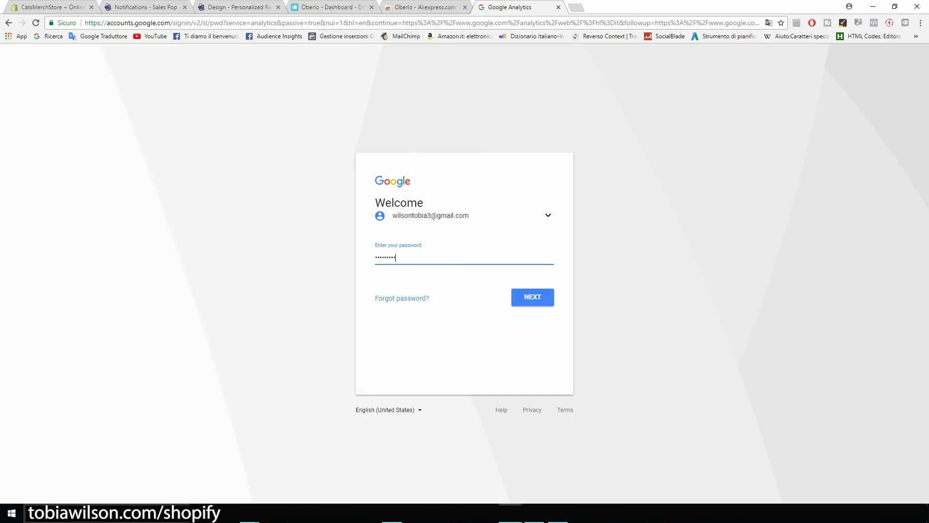
key("Return")
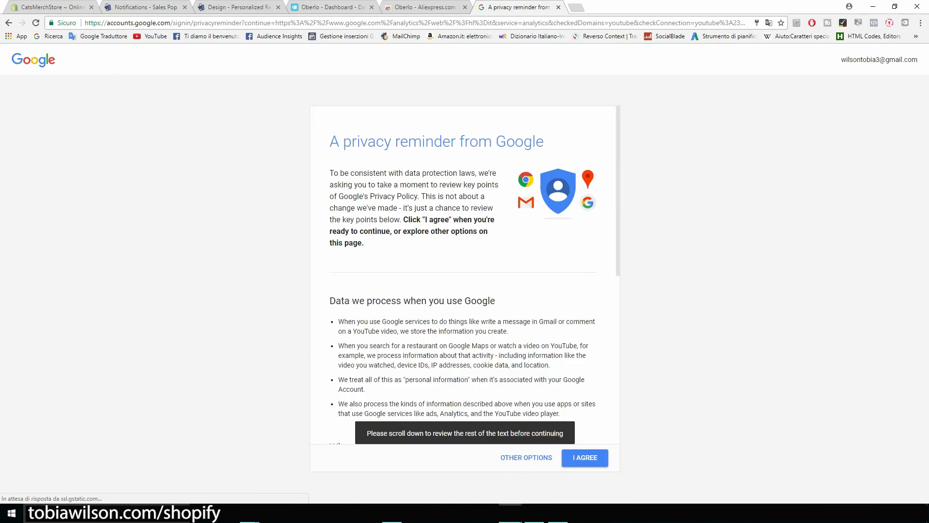
Agree to Google's privacy reminder.
scroll(464, 281, "down", 3)
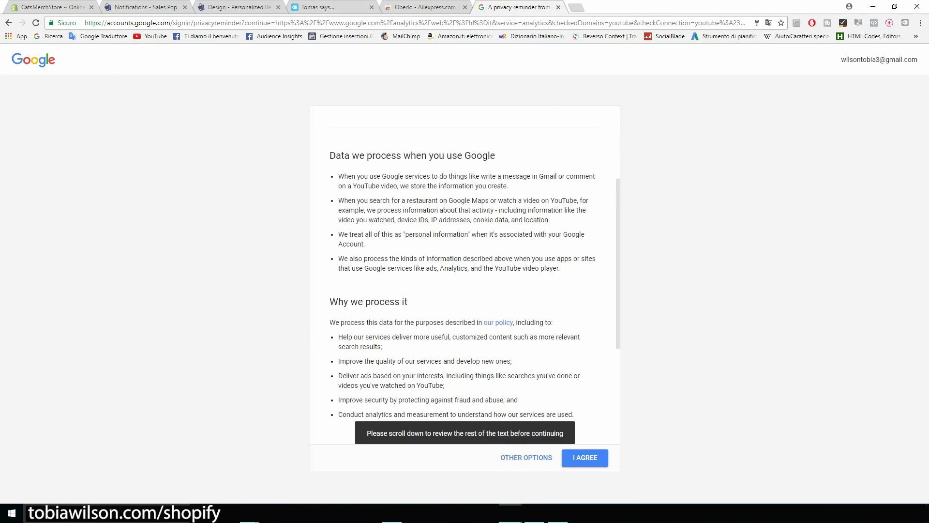
scroll(465, 281, "down", 4)
left_click(585, 457)
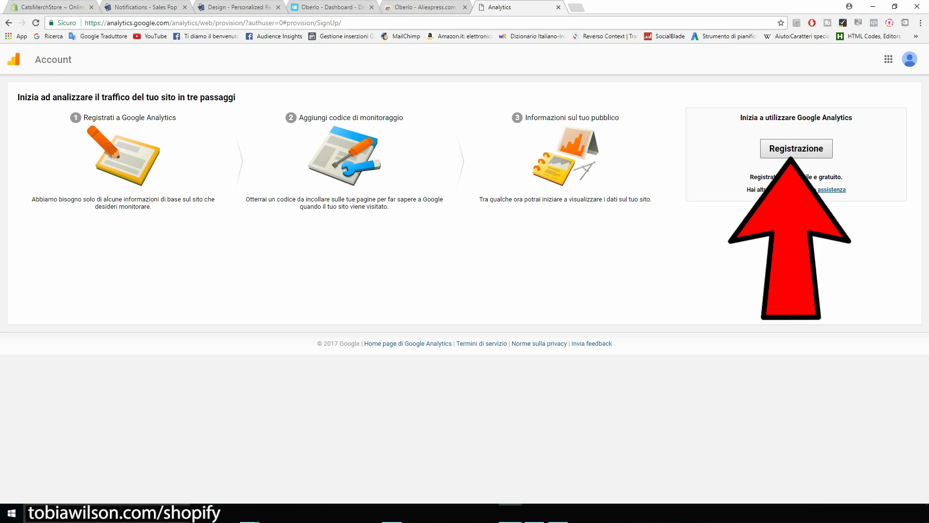
Start a new Analytics account named CatsMerch with website name catsmerchstore.
left_click(796, 149)
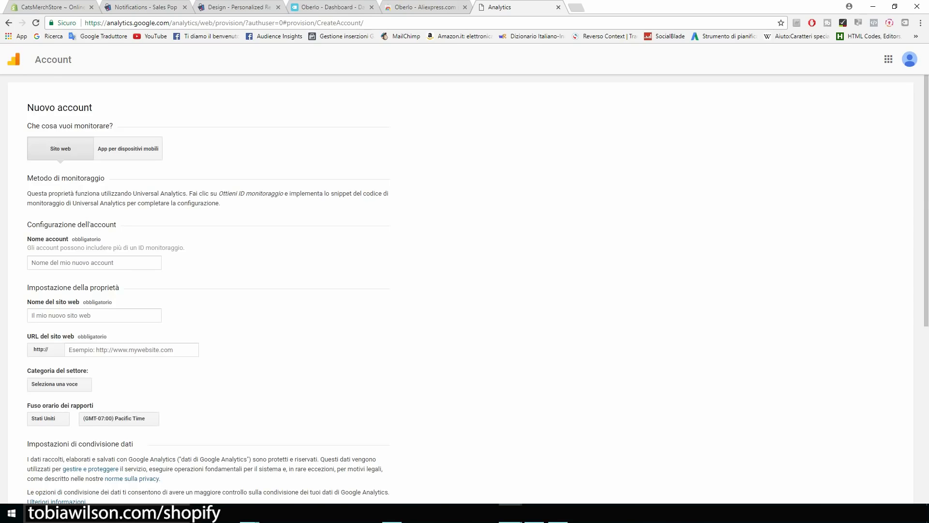
left_click(95, 263)
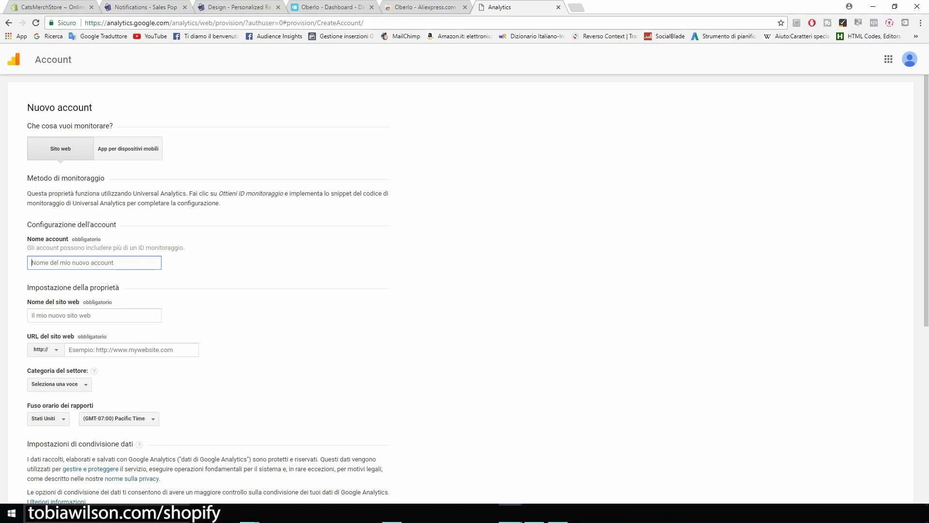
type("CatsMerc")
scroll(461, 291, "down", 1)
key("Tab")
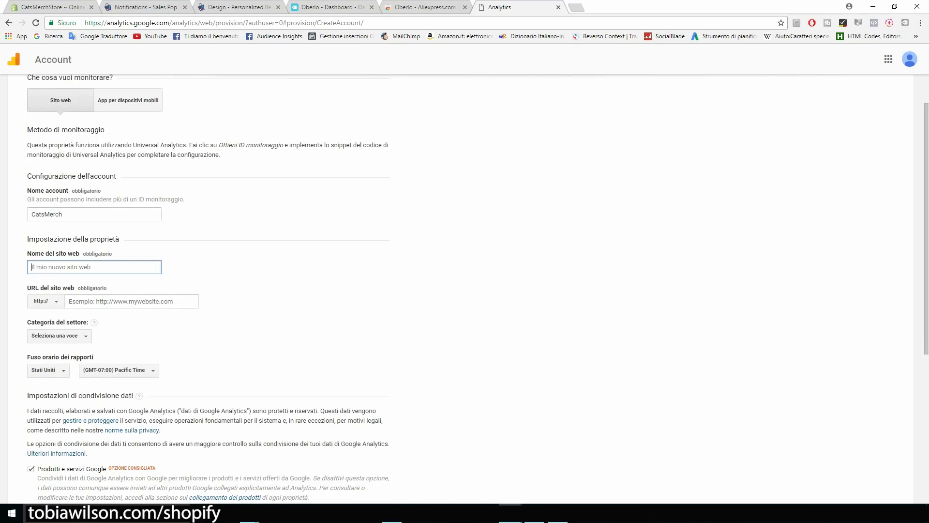
type("catsmerchstore.myshopify.com")
key("ctrl+a")
key("ctrl+c")
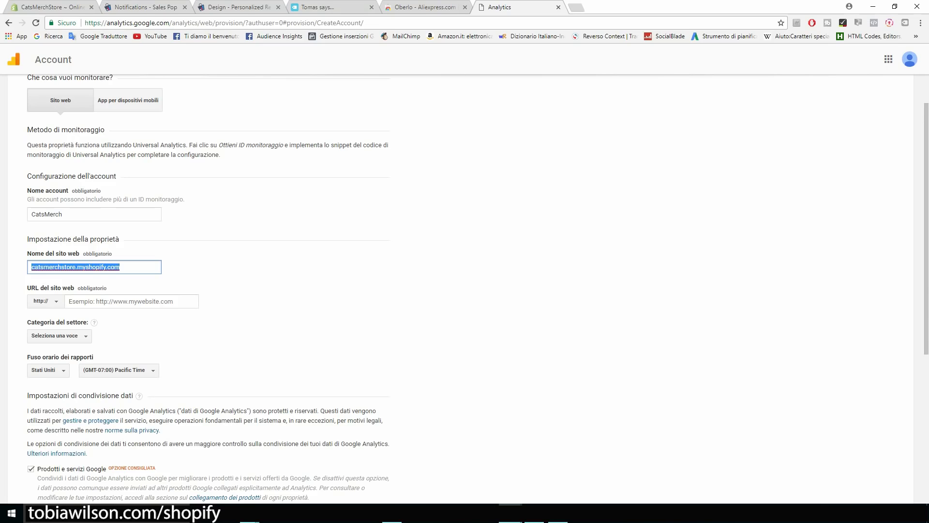
key("ctrl+plus")
key("ctrl+plus")
key("ctrl+plus")
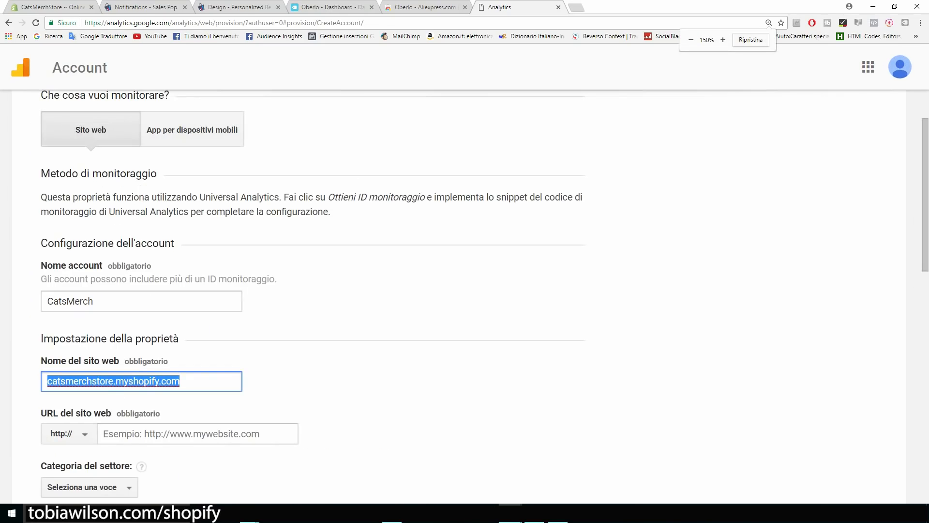
scroll(464, 295, "down", 5)
scroll(465, 295, "up", 1)
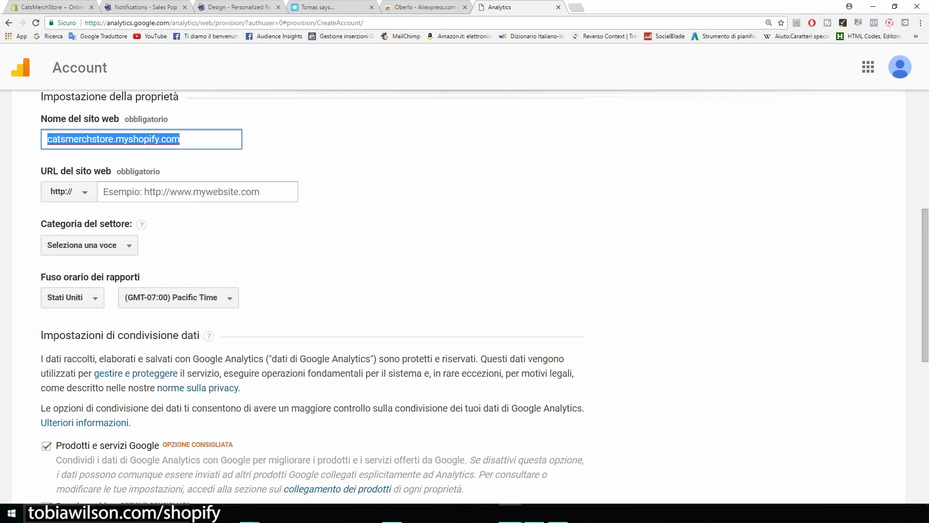
left_click_drag(181, 140, 114, 139)
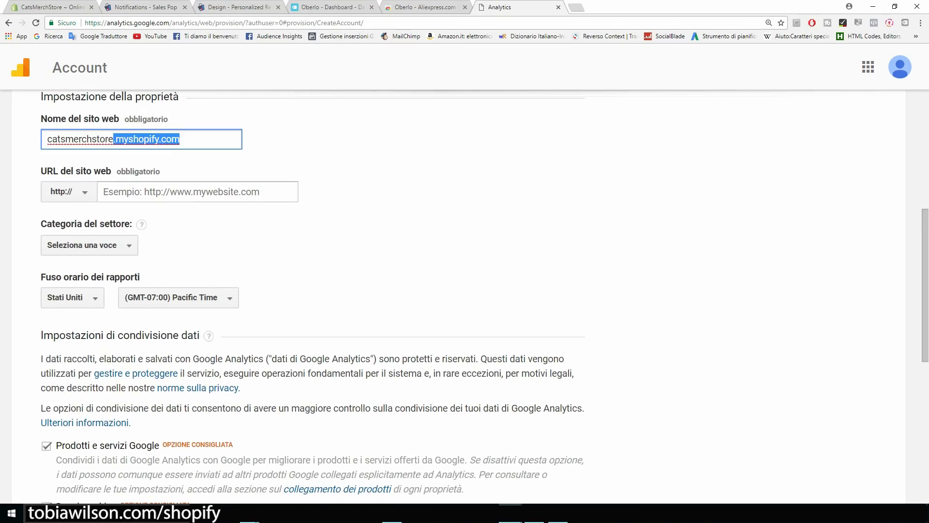
key("BackSpace")
Enter the URL catsmerchstore.myshopify.com and choose the Hobby e tempo libero category.
left_click(183, 192)
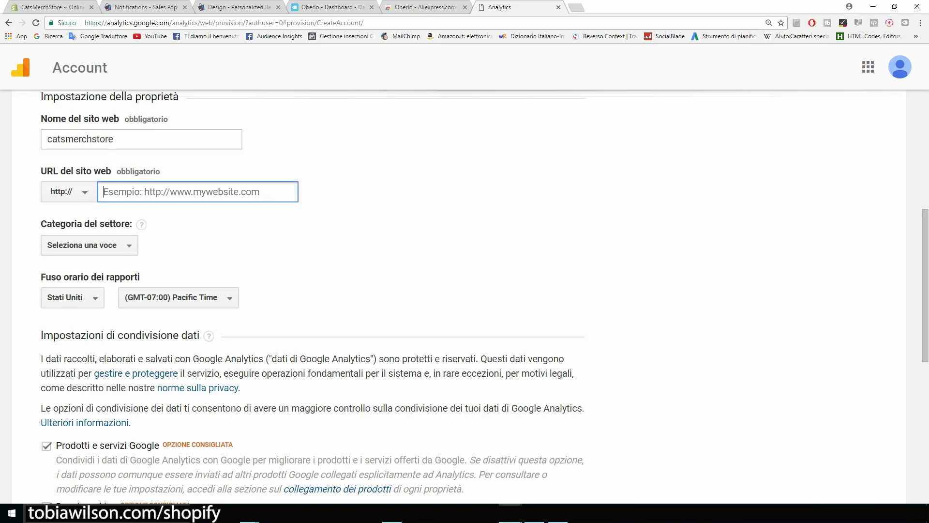
key("ctrl+v")
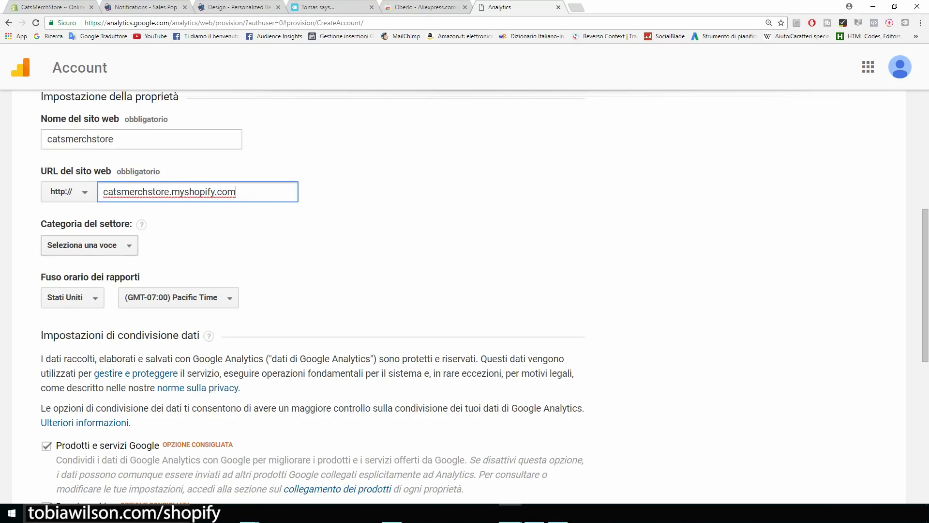
left_click(89, 246)
key("Down")
key("Down")
key("Down")
key("Down")
key("Down")
key("Up")
key("Down")
key("Down")
key("Down")
key("Up")
key("Down")
key("Down")
key("Down")
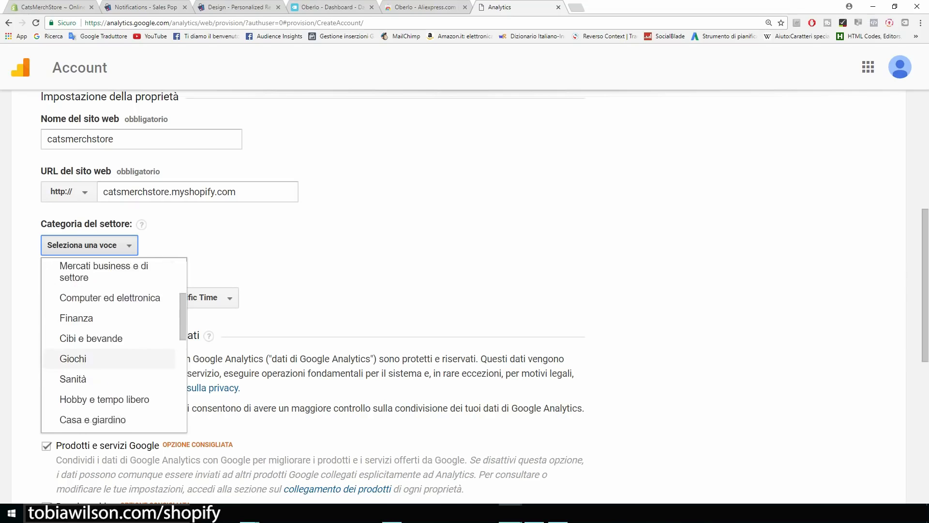
key("Down")
key("Down")
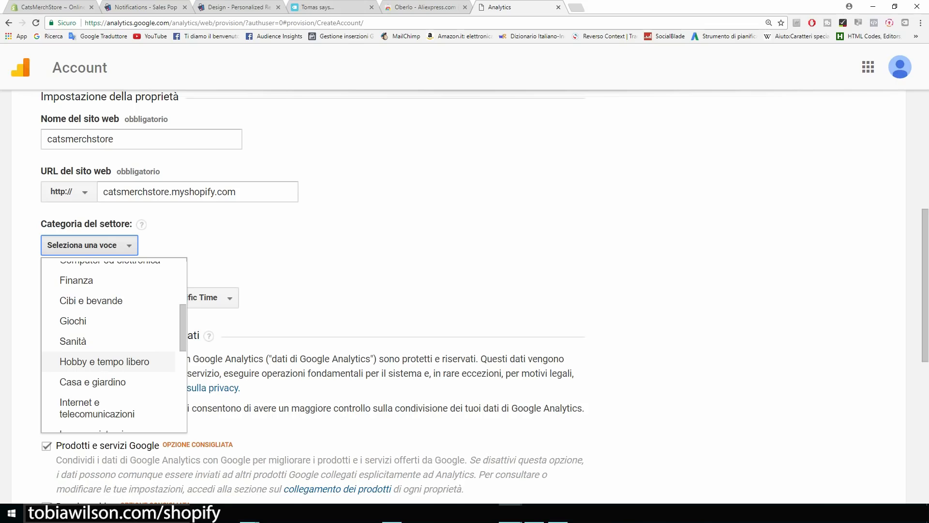
key("Return")
Keep Pacific Time and untick all four data-sharing checkboxes.
scroll(465, 291, "down", 1)
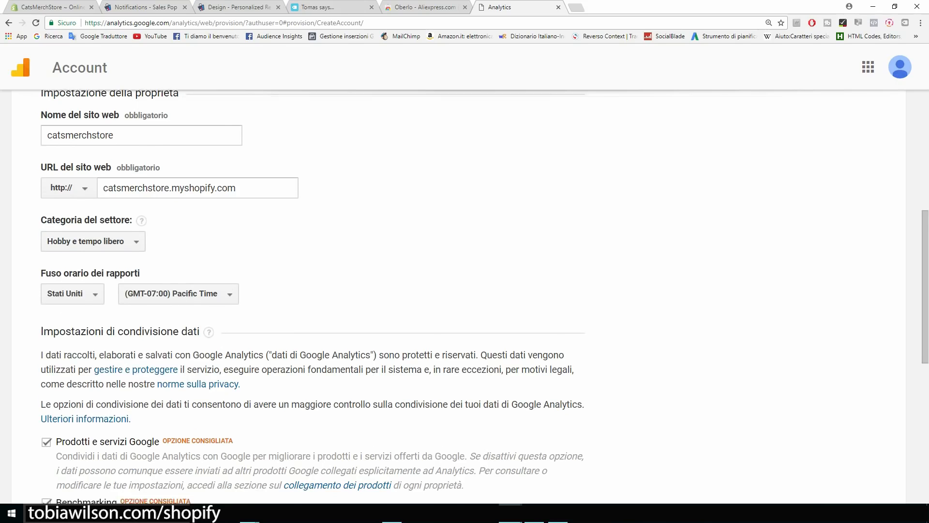
key("Tab")
left_click_drag(41, 229, 97, 229)
scroll(97, 228, "down", 3)
scroll(464, 291, "down", 2)
left_click(46, 156)
left_click(46, 216)
left_click(46, 277)
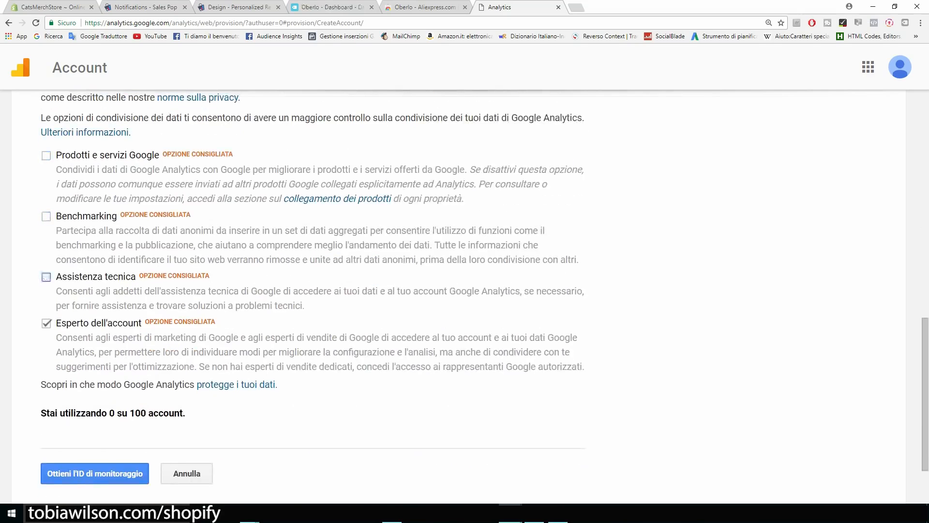
left_click(46, 323)
scroll(464, 290, "up", 5)
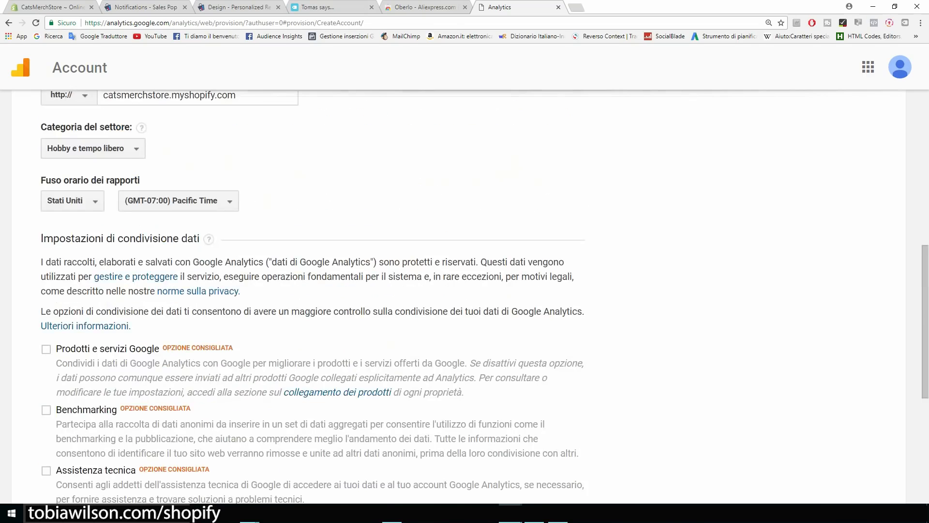
scroll(465, 291, "down", 8)
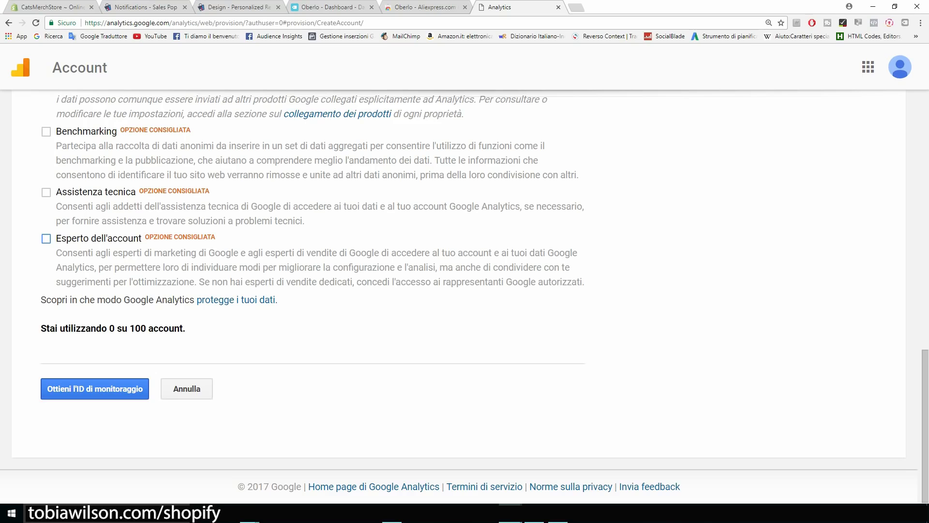
Request the tracking ID and accept the Google Analytics terms of service.
left_click(95, 389)
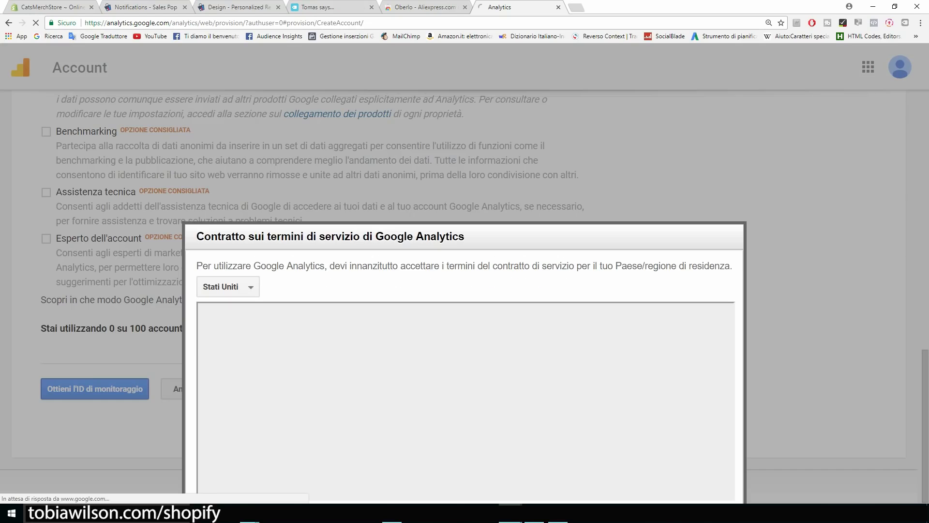
scroll(464, 401, "down", 10)
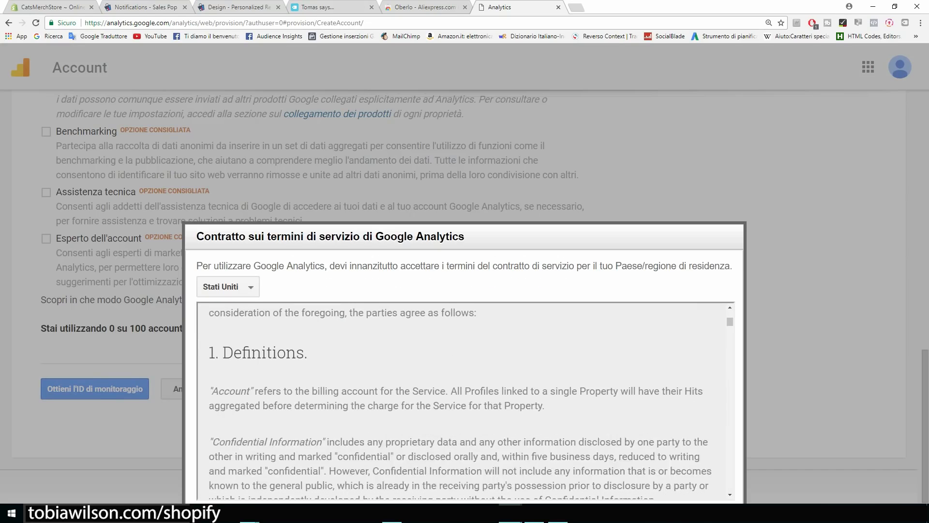
scroll(461, 422, "down", 15)
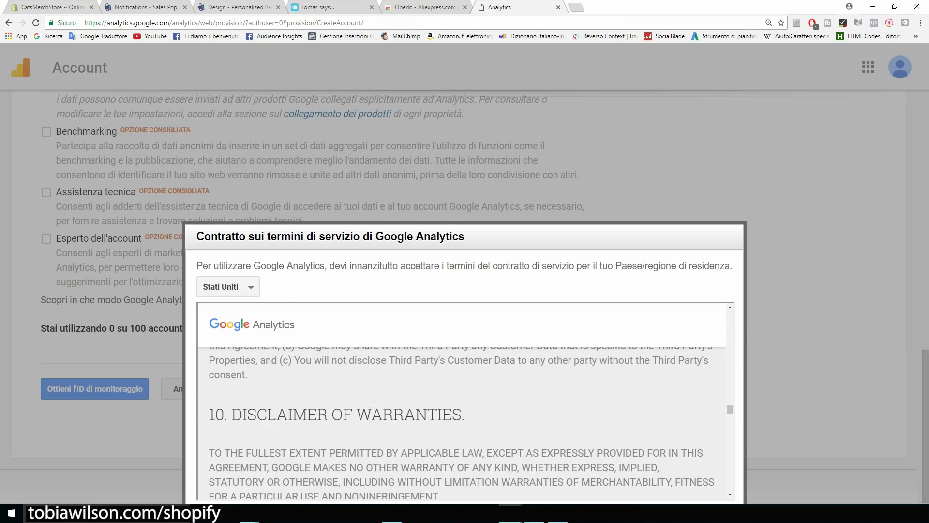
key("ctrl+minus")
scroll(383, 361, "down", 15)
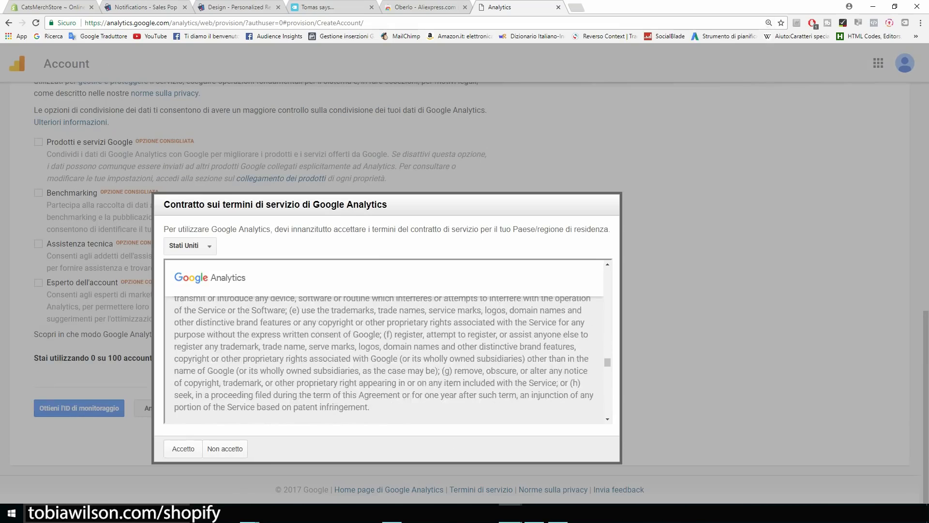
left_click(182, 449)
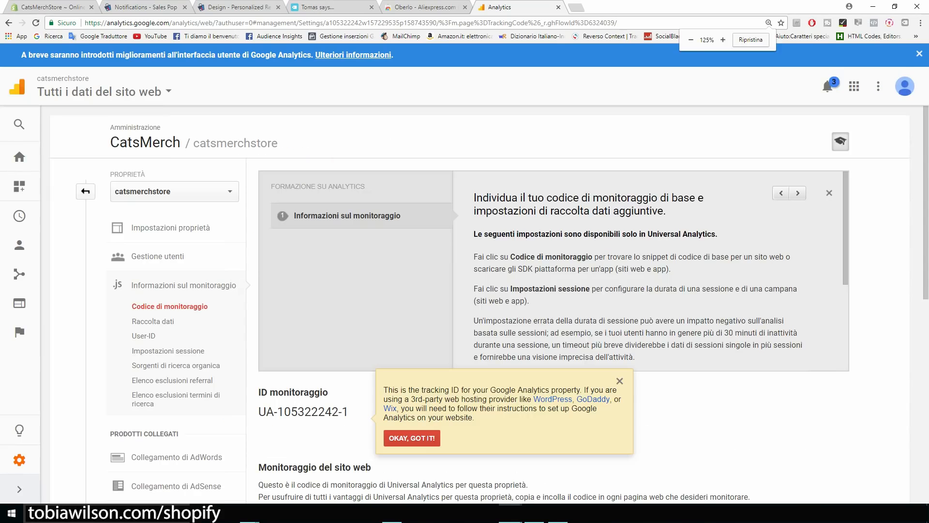
Copy the new property's tracking script and go to Shopify's Google Analytics account field.
scroll(649, 148, "down", 3)
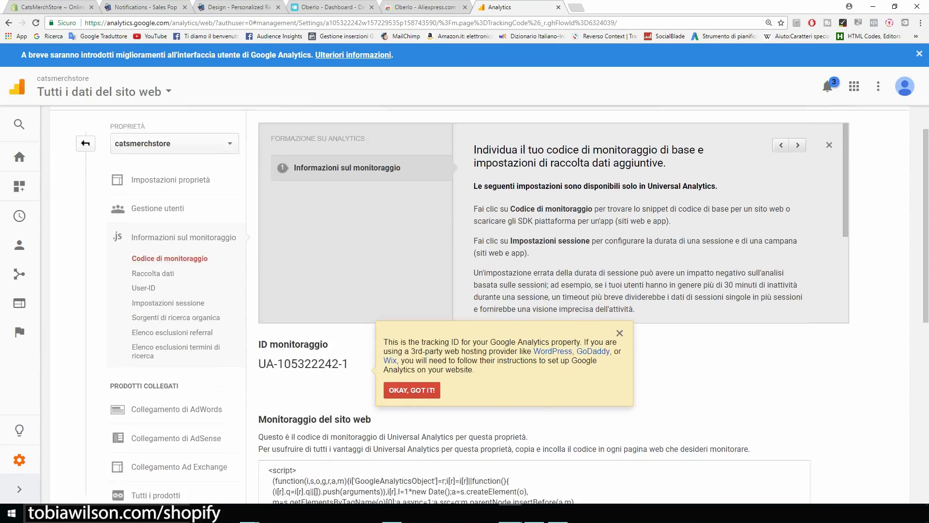
scroll(534, 368, "down", 5)
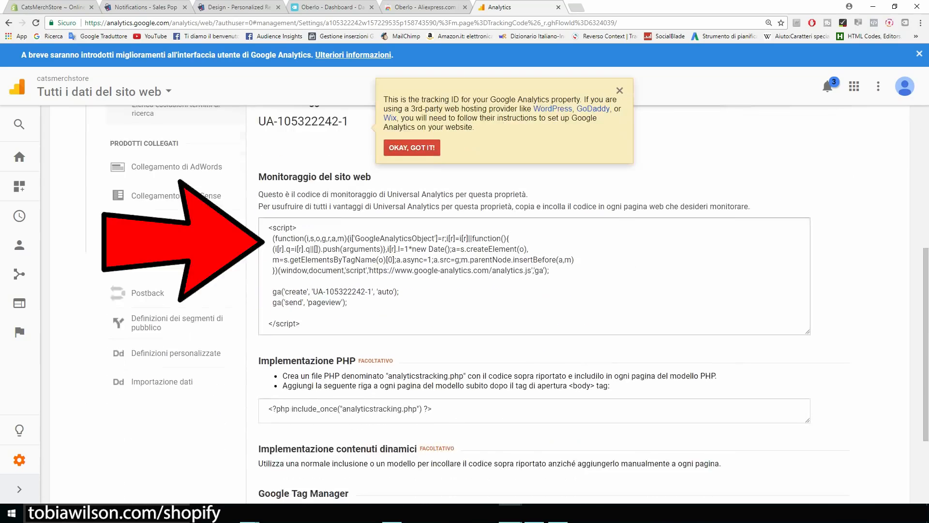
left_click(535, 275)
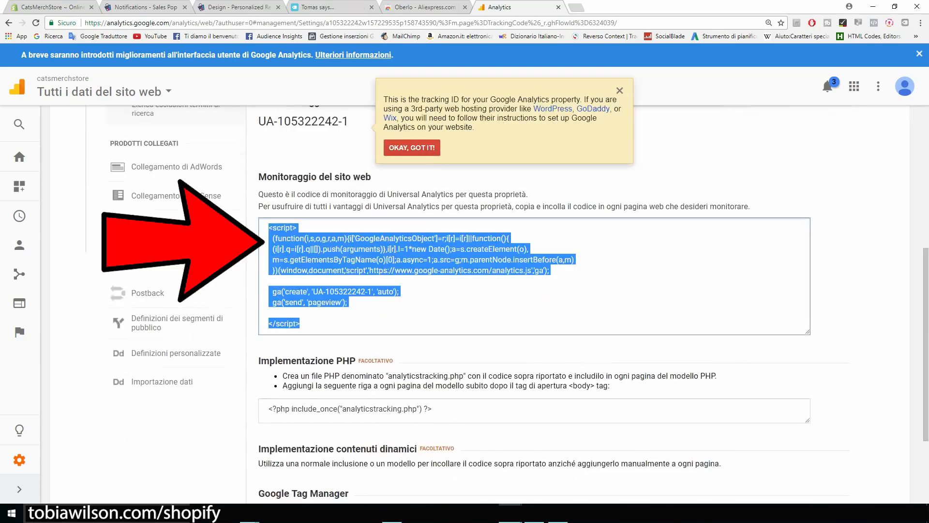
right_click(324, 257)
left_click(343, 265)
left_click(54, 8)
left_click(668, 317)
Paste the tracking script into Shopify's Google Analytics field, save, and check the Analytics home page.
key("ctrl+v")
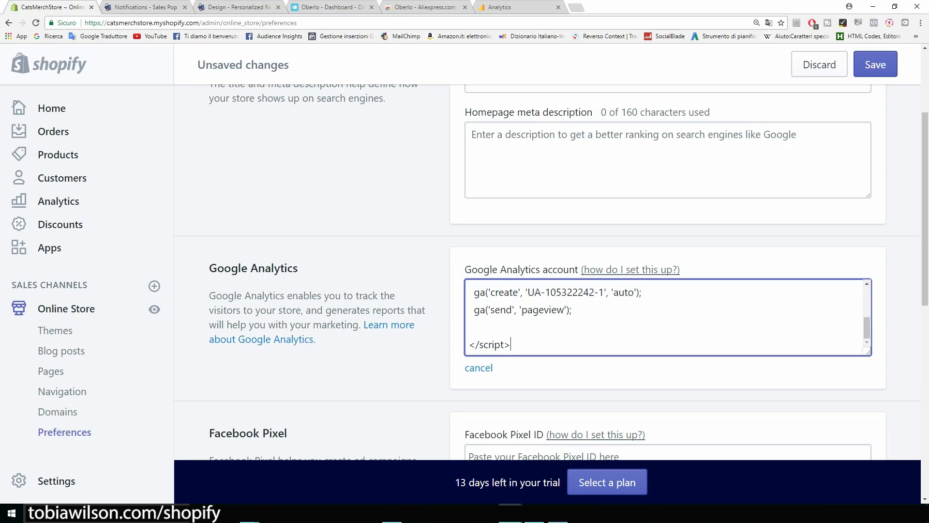
left_click(875, 64)
scroll(388, 232, "down", 2)
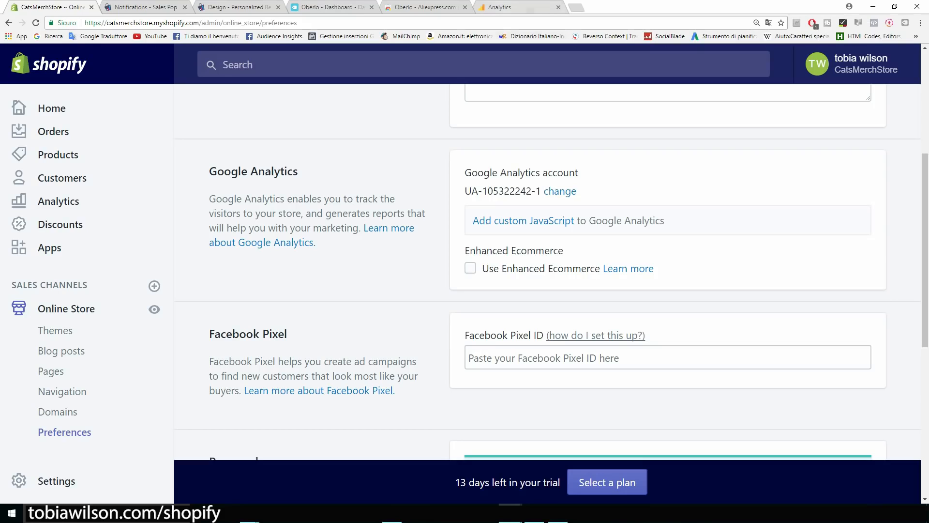
left_click(502, 6)
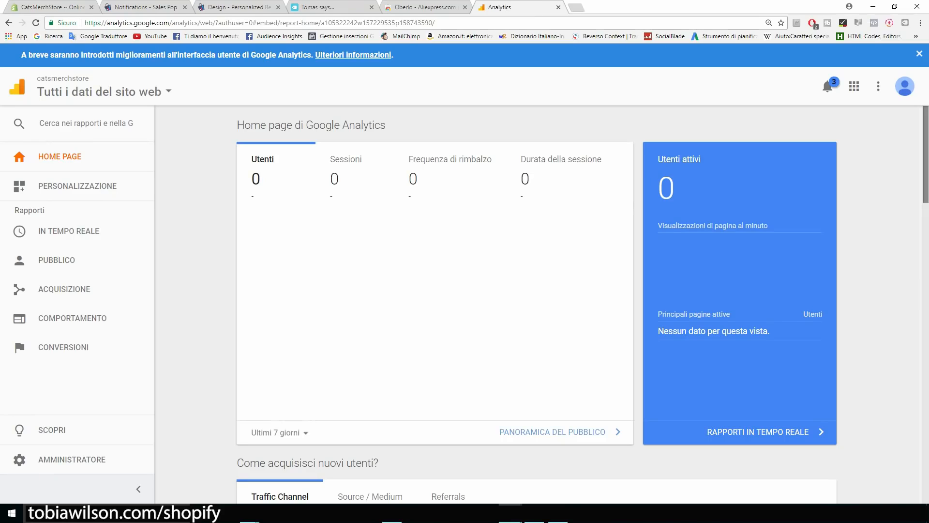
scroll(536, 305, "down", 8)
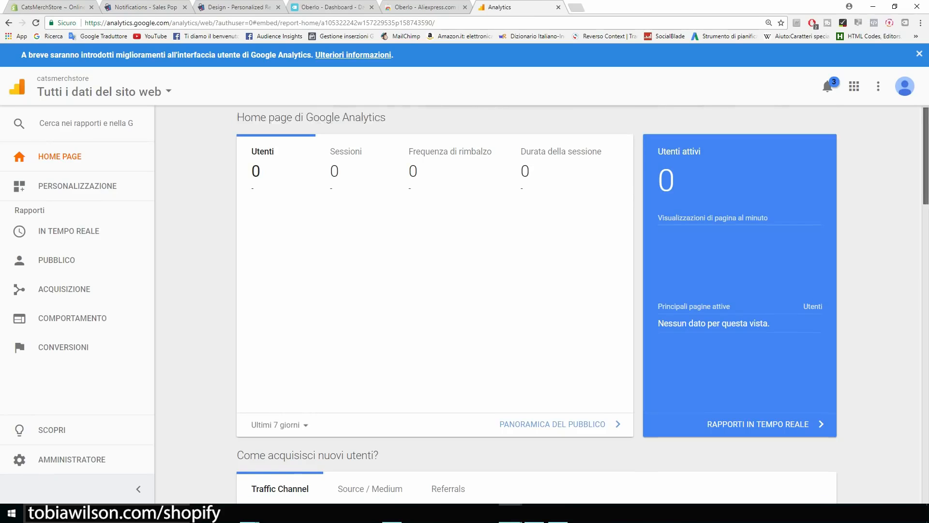
scroll(536, 305, "up", 8)
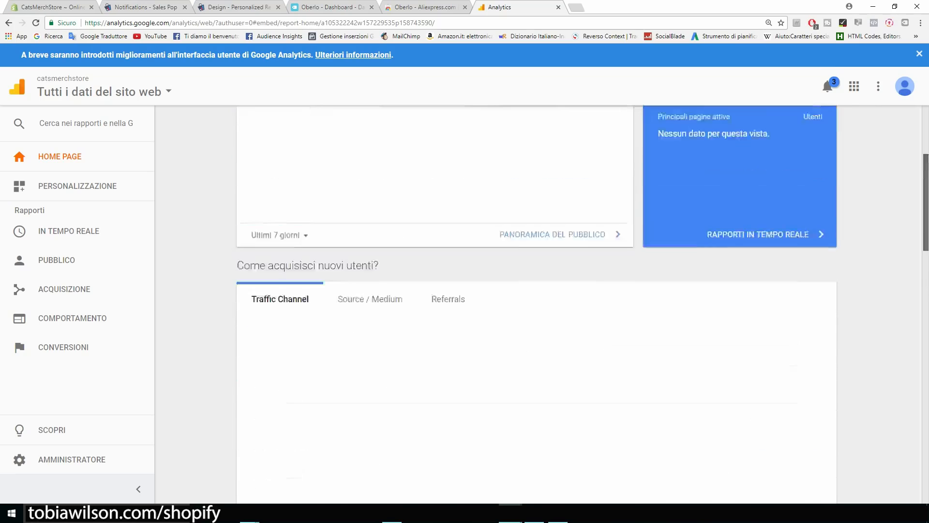
left_click_drag(386, 125, 342, 125)
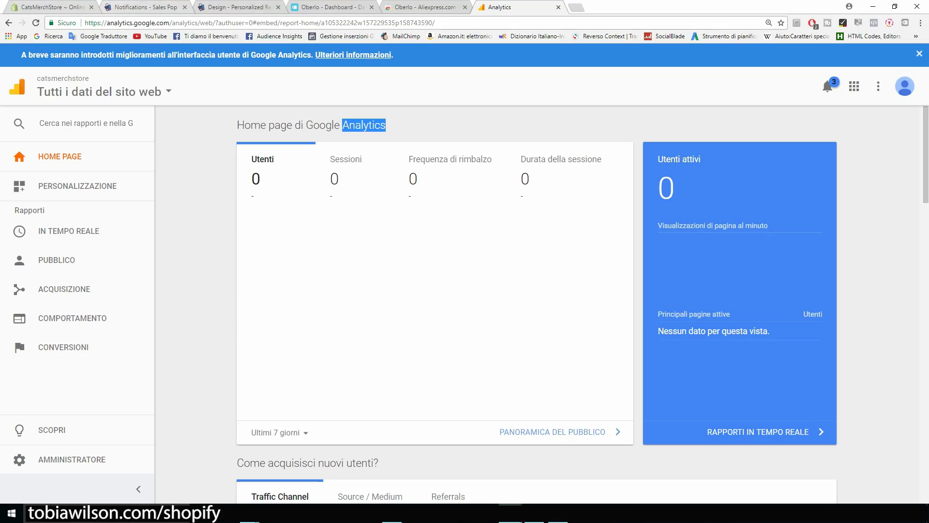
left_click(31, 5)
Look over the Facebook Pixel and Password page sections, then go to the store plan picker.
scroll(547, 271, "down", 2)
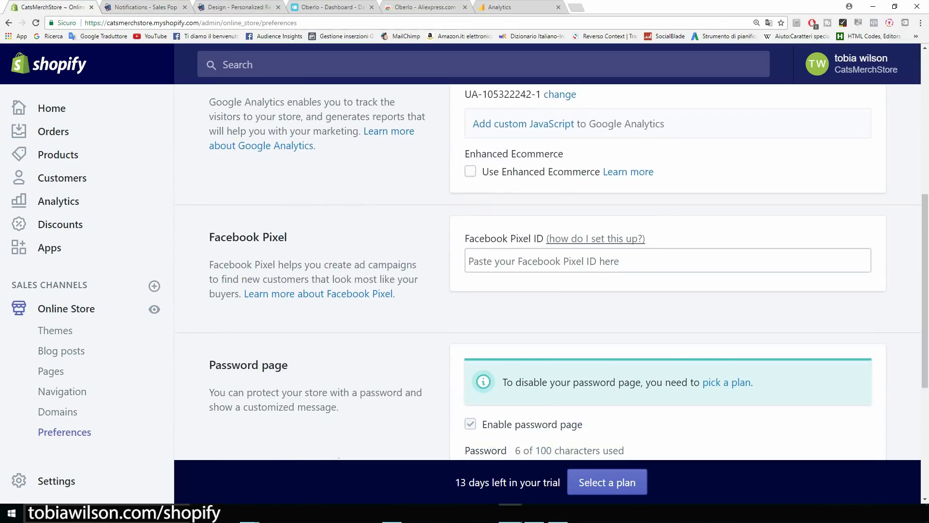
left_click_drag(464, 238, 534, 238)
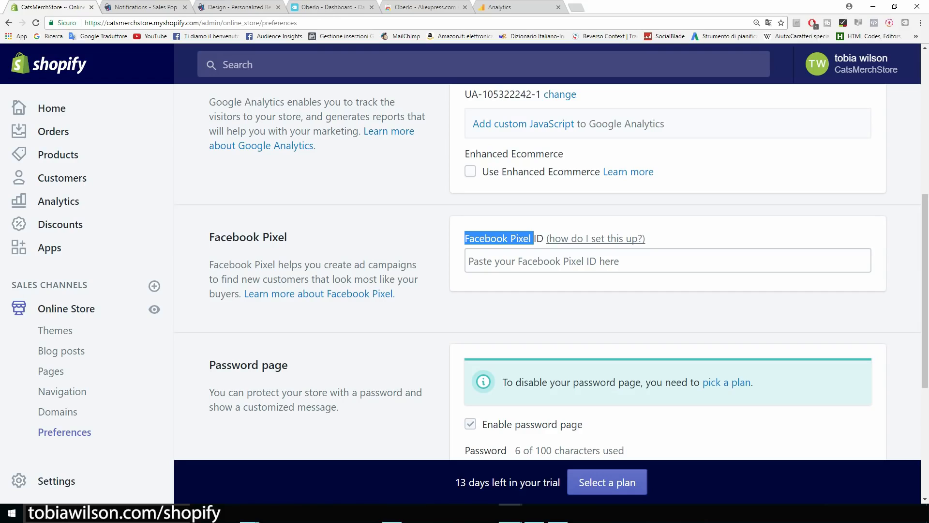
scroll(547, 271, "down", 2)
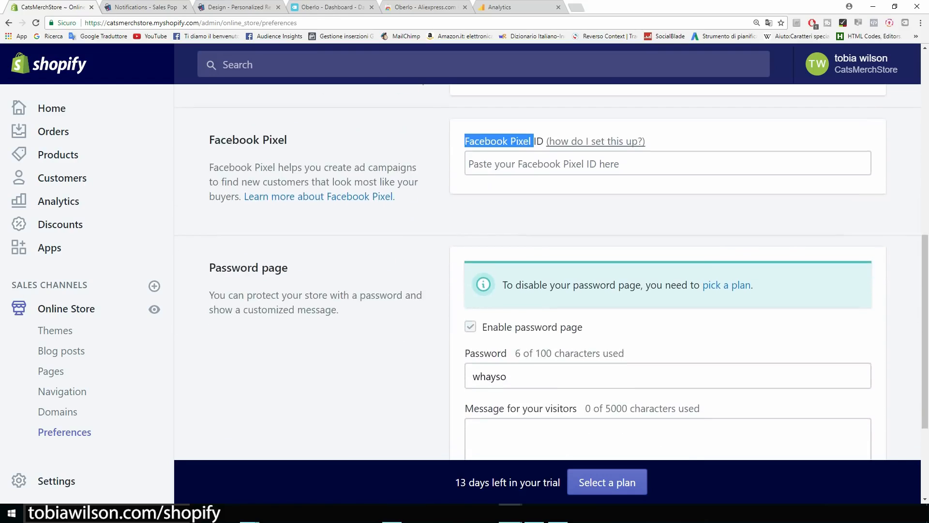
scroll(547, 271, "down", 2)
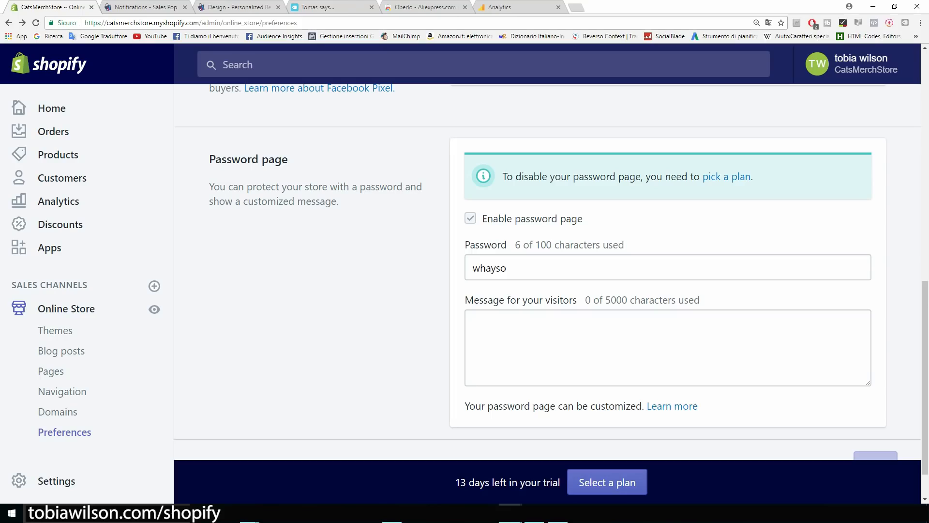
scroll(547, 271, "down", 1)
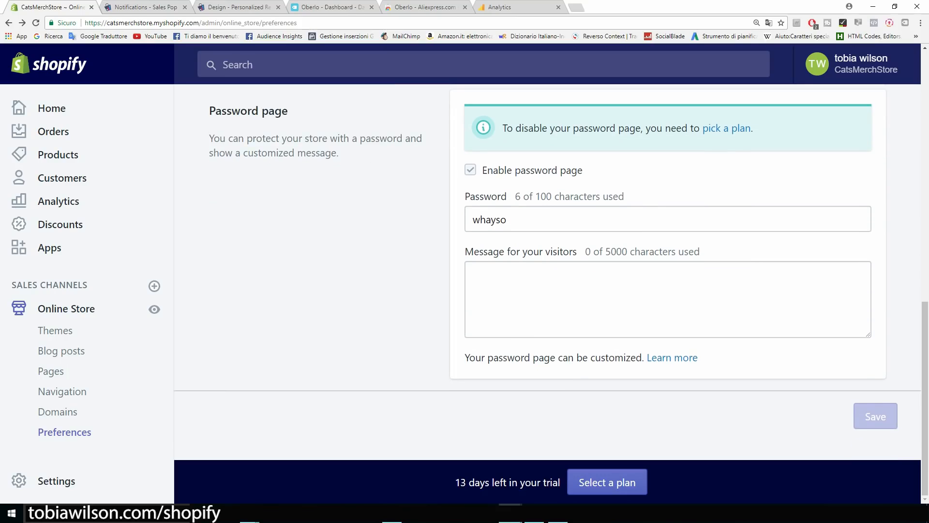
left_click_drag(289, 111, 209, 111)
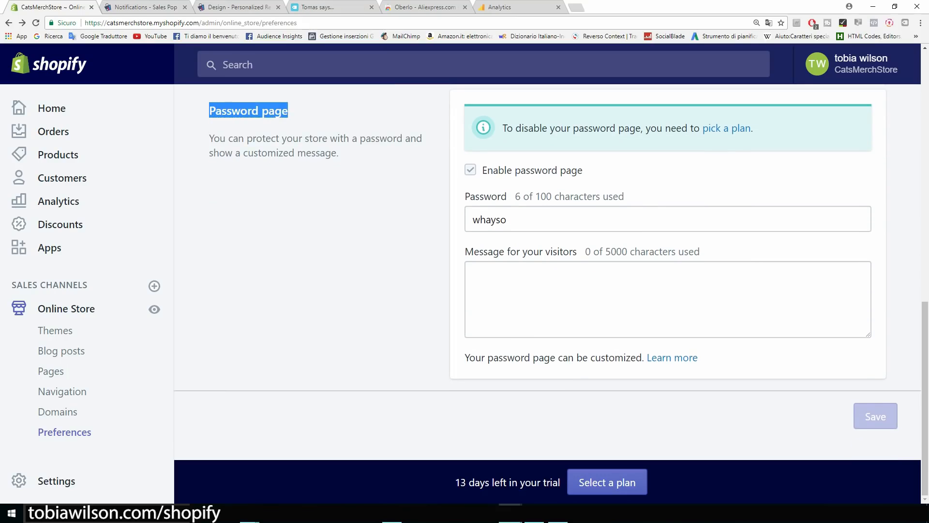
left_click(207, 119)
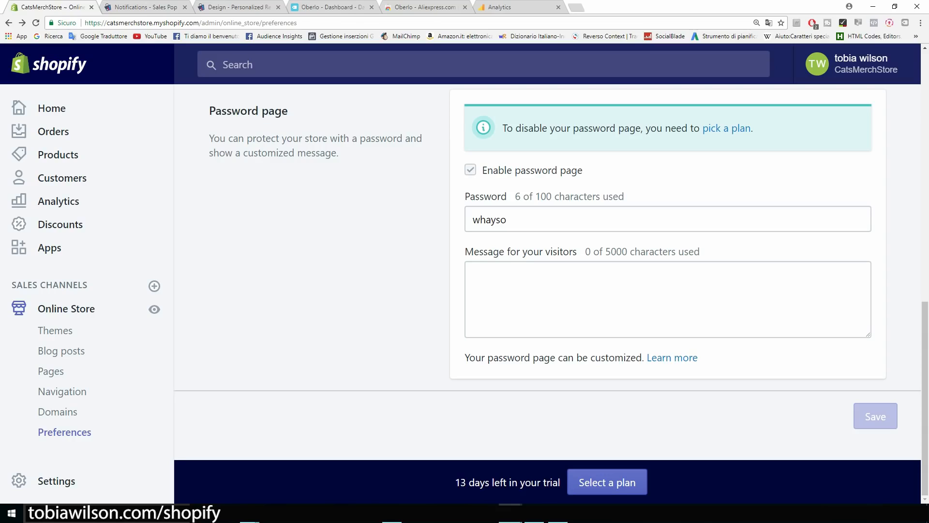
left_click(726, 128)
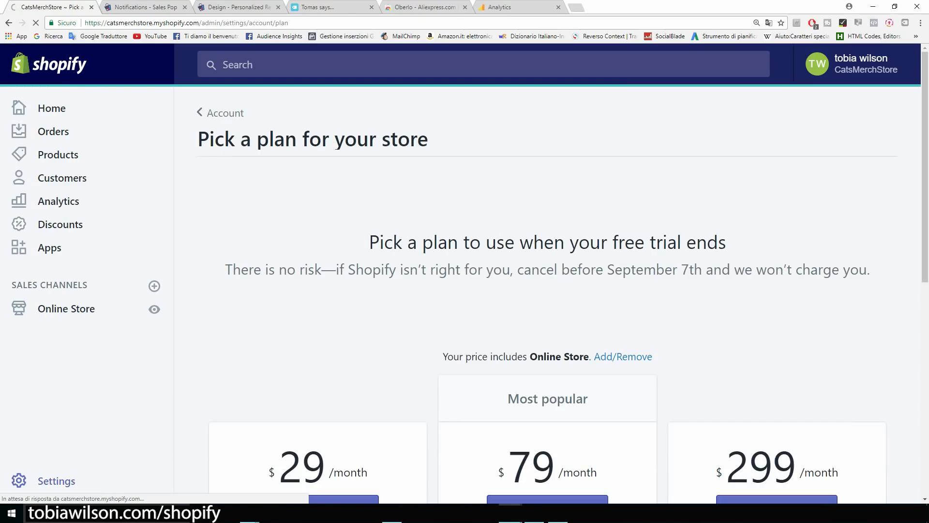
Compare the store plans, noting Basic Shopify at $29/month.
scroll(561, 277, "down", 2)
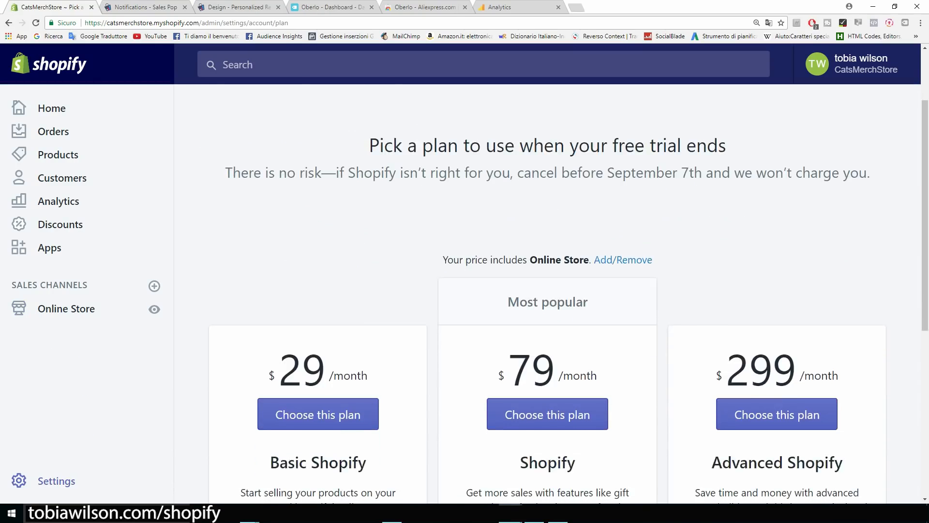
scroll(561, 296, "down", 1)
scroll(561, 296, "down", 1)
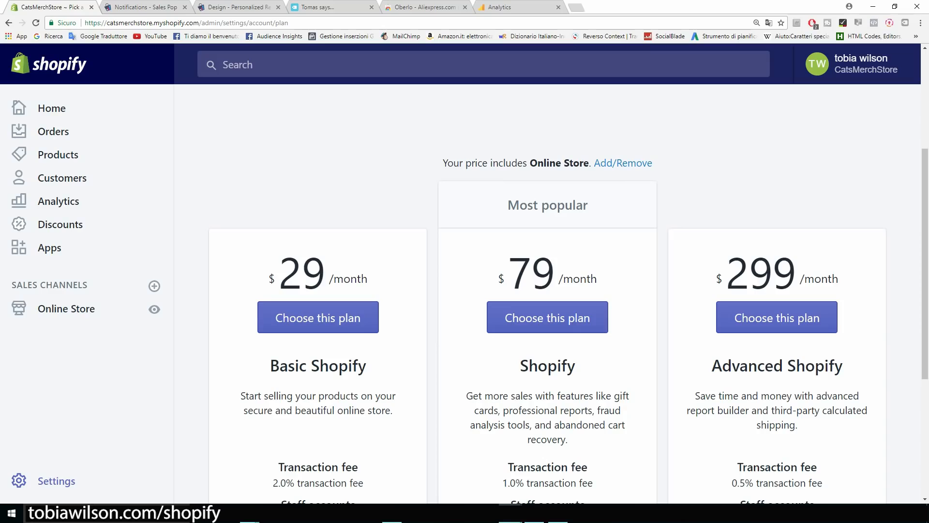
left_click_drag(368, 280, 269, 281)
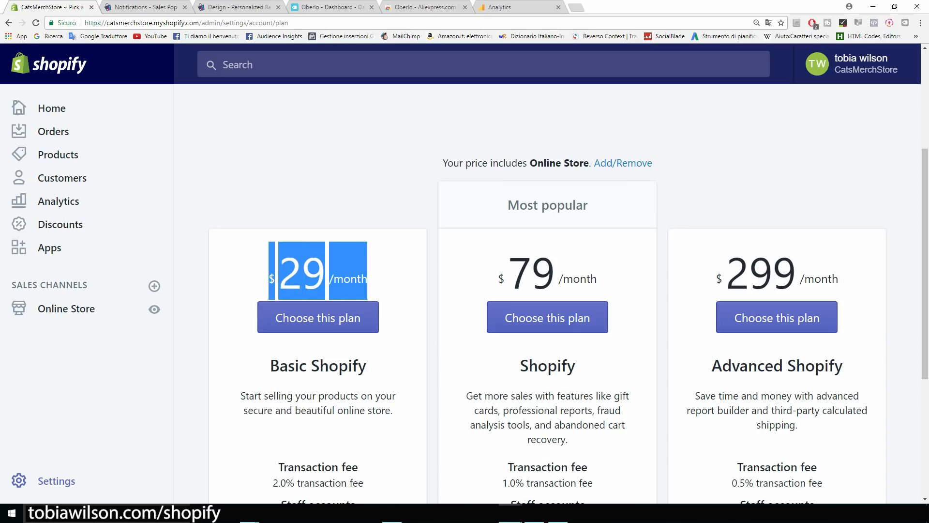
left_click(252, 278)
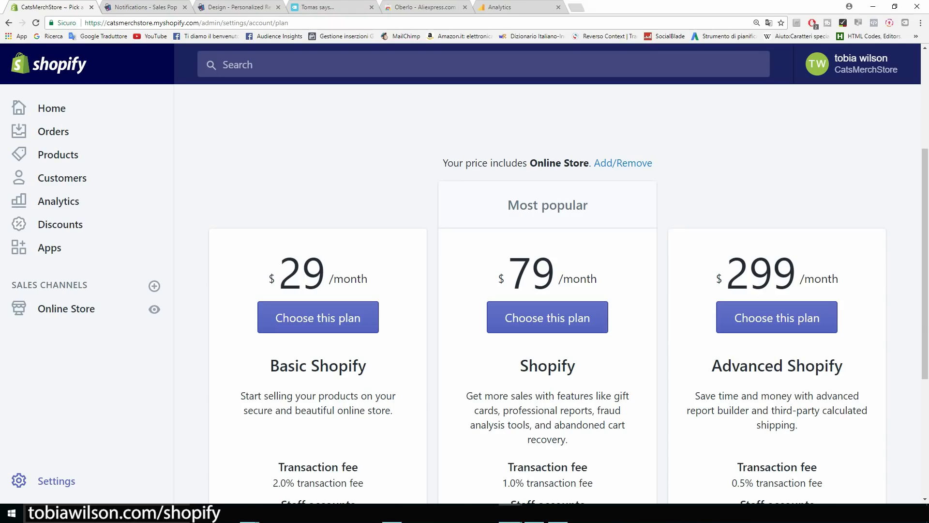
scroll(569, 323, "down", 1)
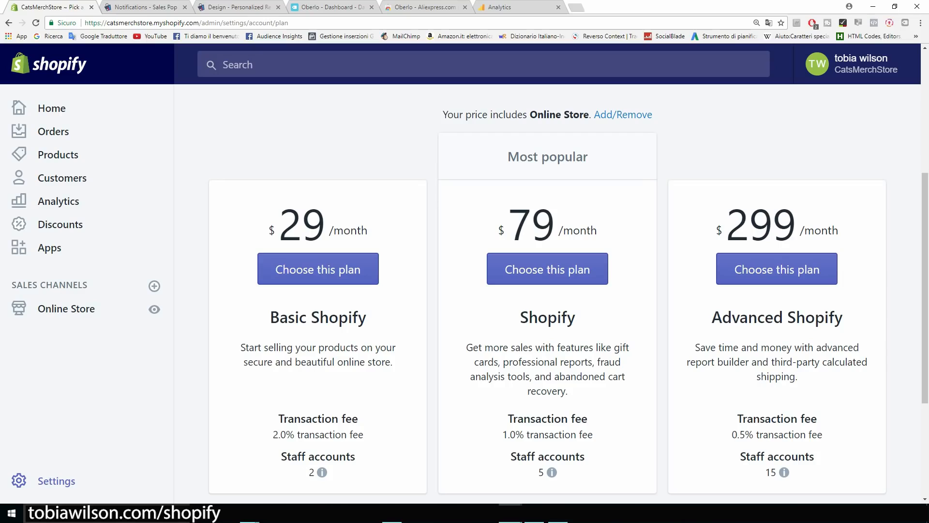
scroll(568, 294, "down", 1)
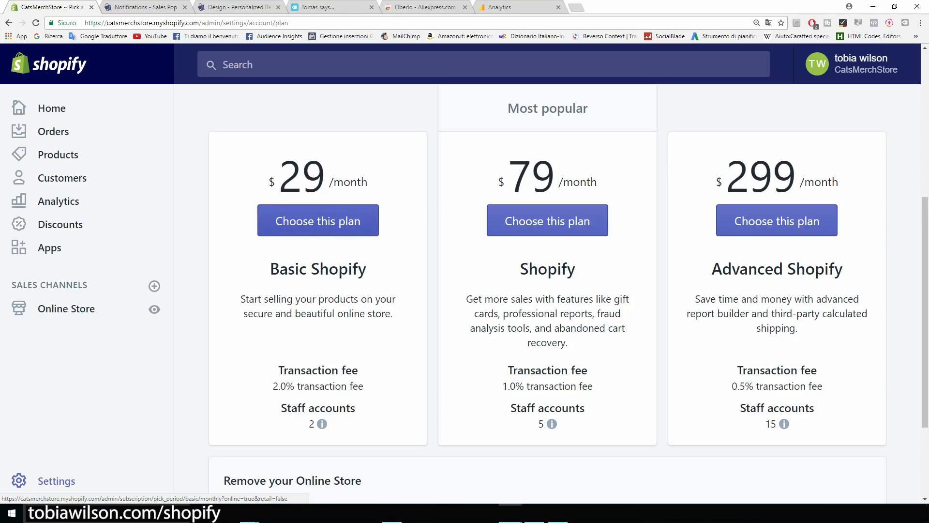
Choose the Basic Shopify plan and review its billing form.
left_click(318, 221)
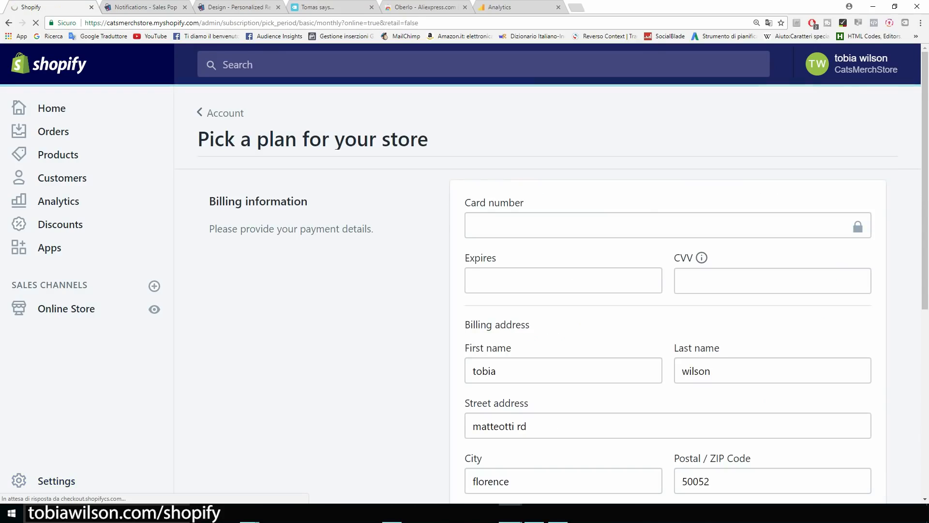
scroll(547, 294, "down", 1)
scroll(547, 294, "down", 1)
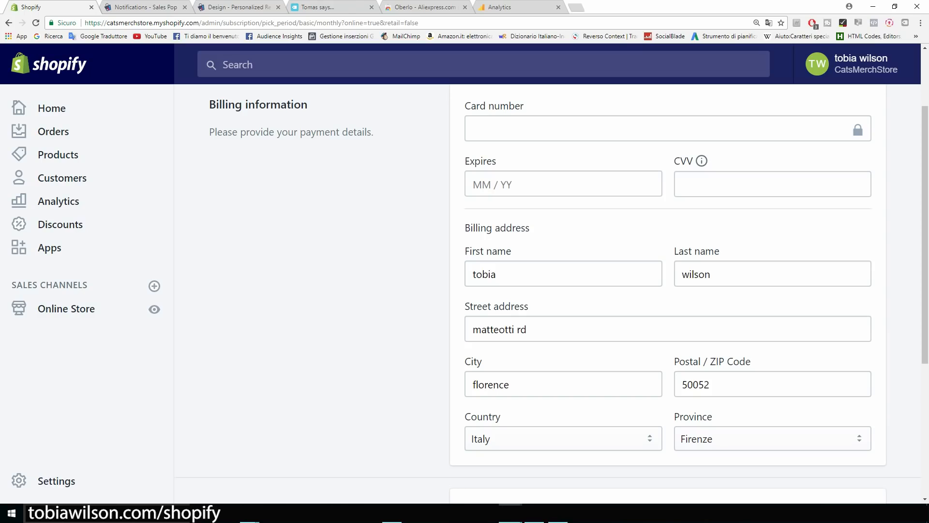
scroll(554, 275, "up", 2)
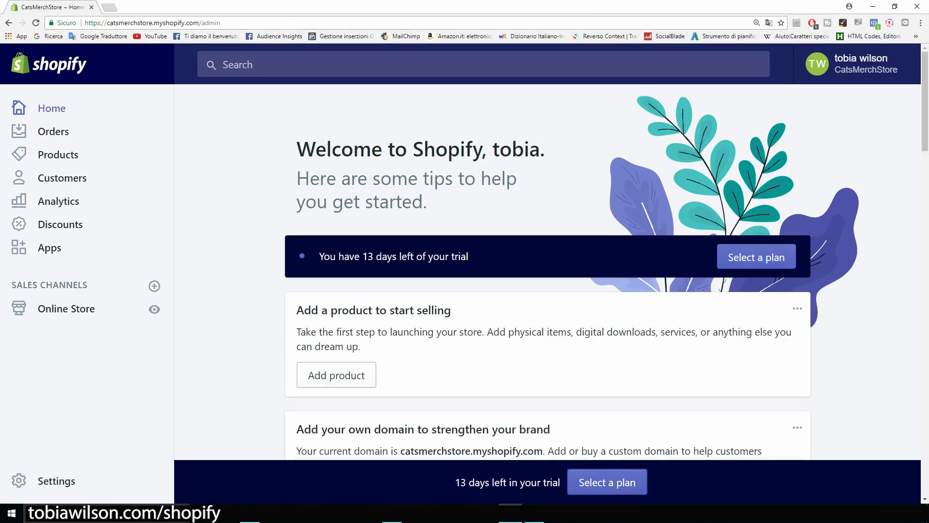
Rename the store to Cat Lovers in the General settings.
left_click(53, 481)
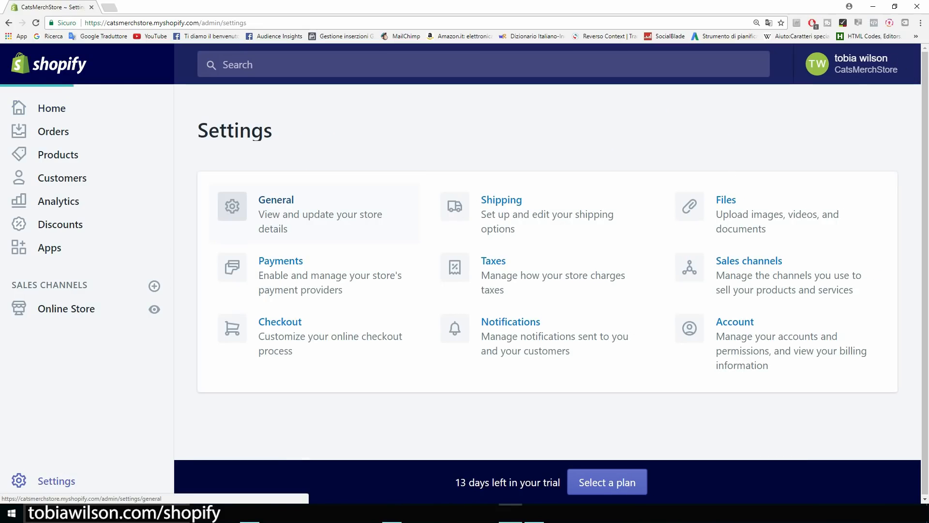
left_click(276, 200)
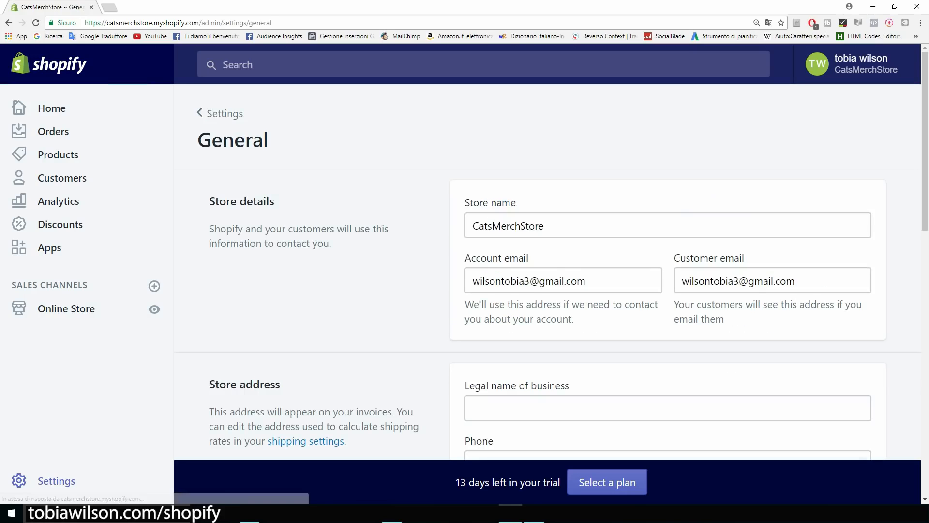
key("ctrl+plus")
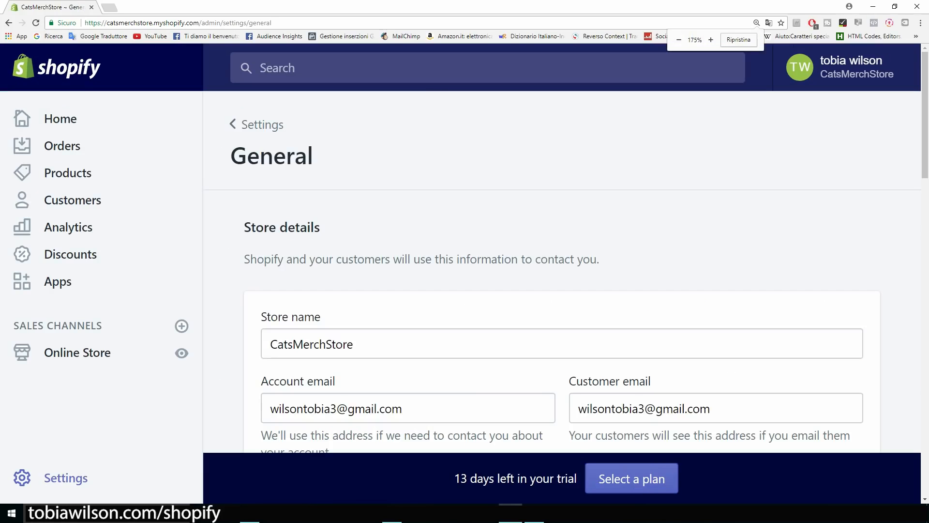
scroll(562, 272, "down", 3)
left_click_drag(358, 199, 267, 199)
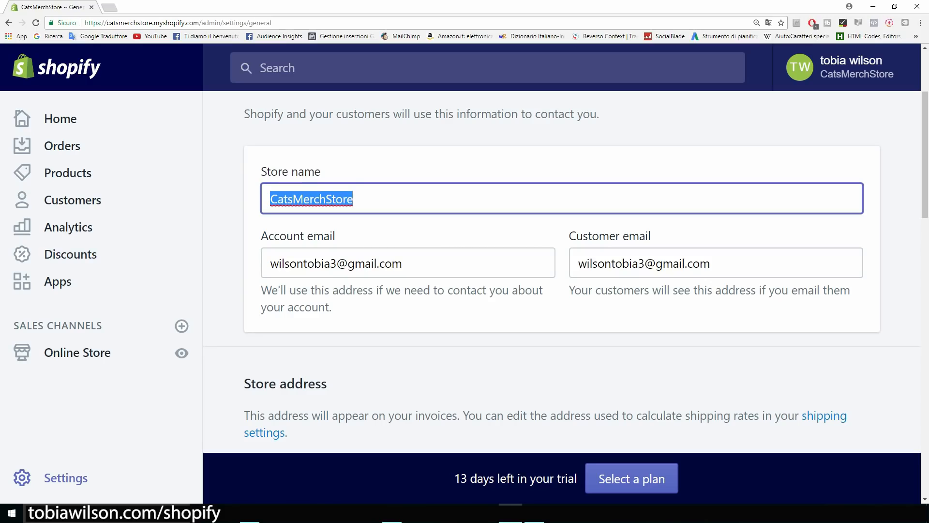
type("Cat ")
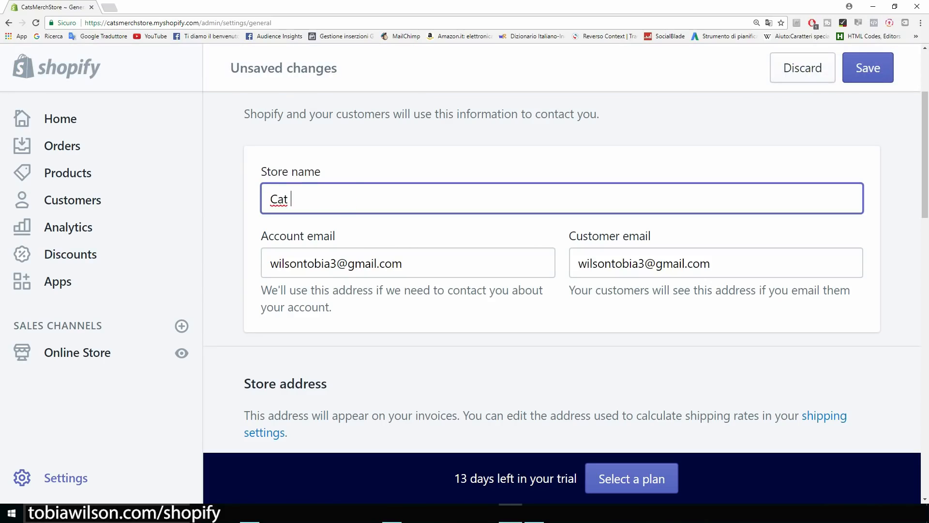
type("Lovers")
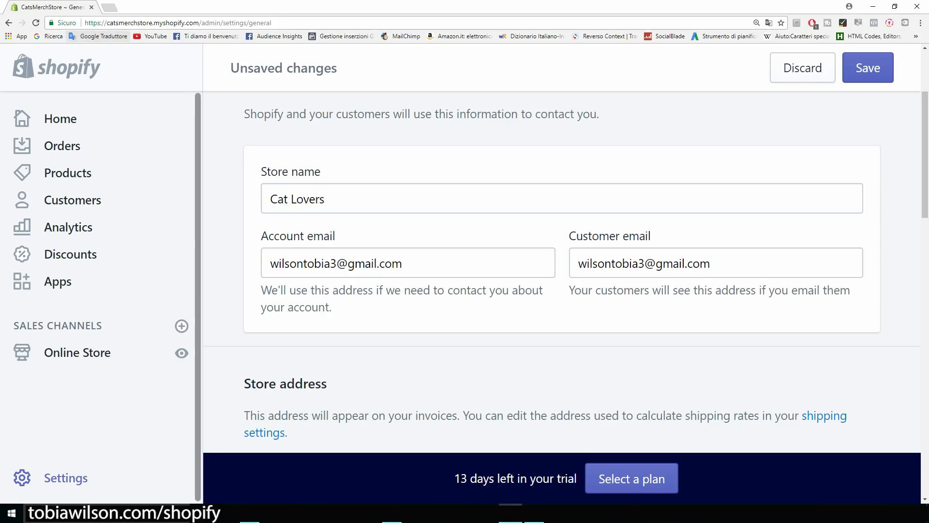
left_click_drag(106, 23, 198, 23)
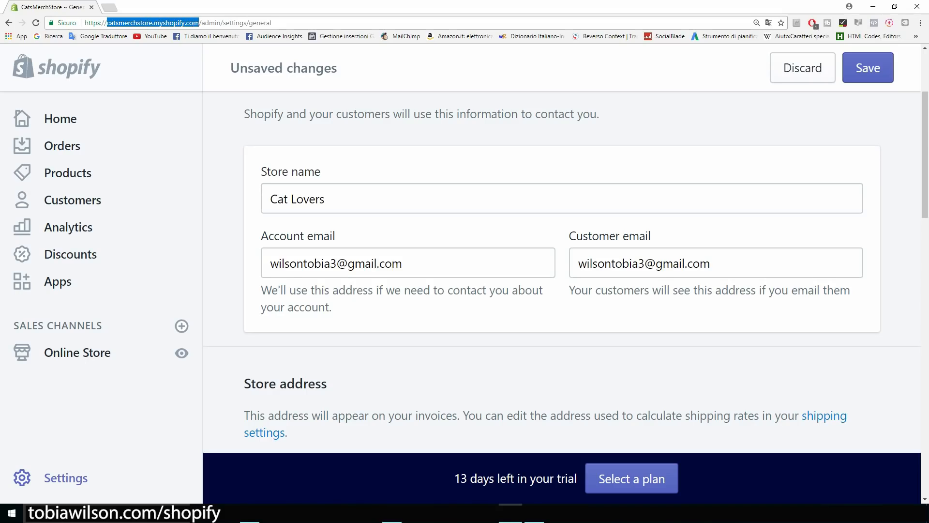
left_click(199, 23)
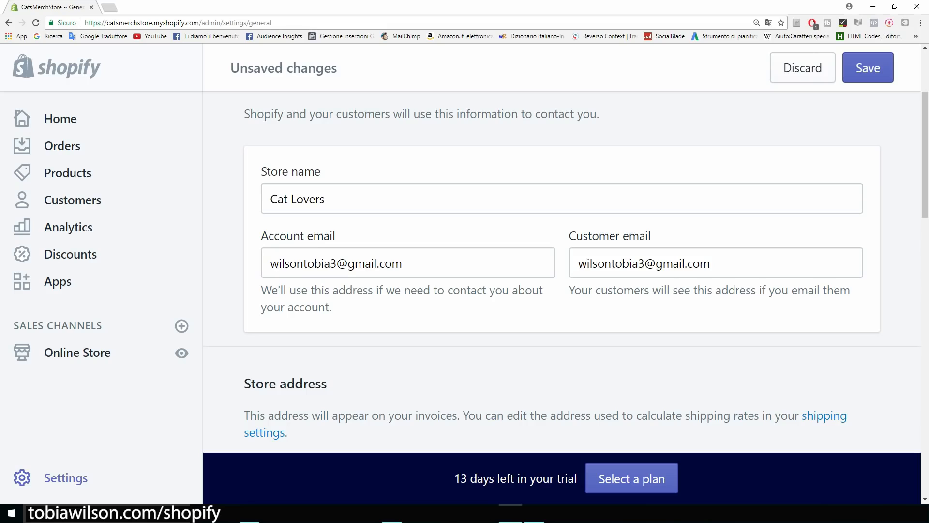
Keep US dollars as the currency, save the store details, and return to Settings.
scroll(561, 271, "down", 2)
scroll(562, 271, "up", 2)
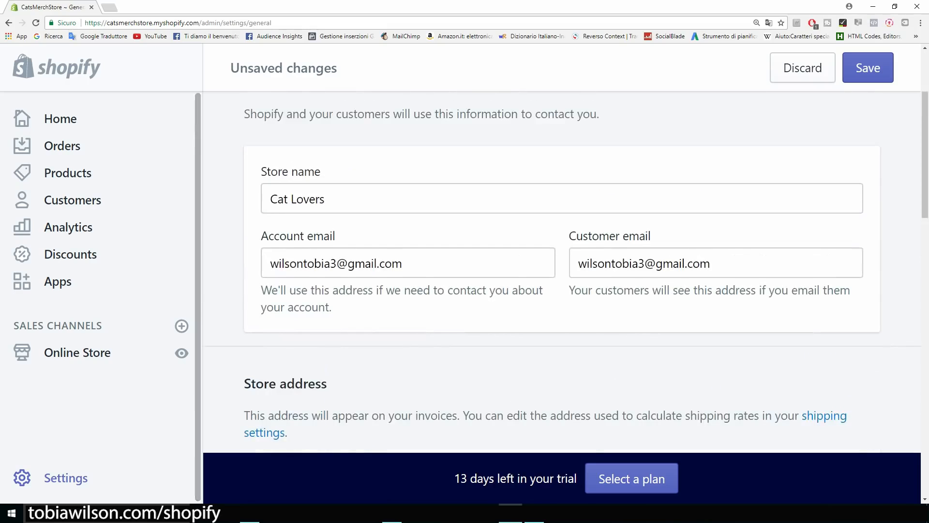
scroll(561, 271, "down", 2)
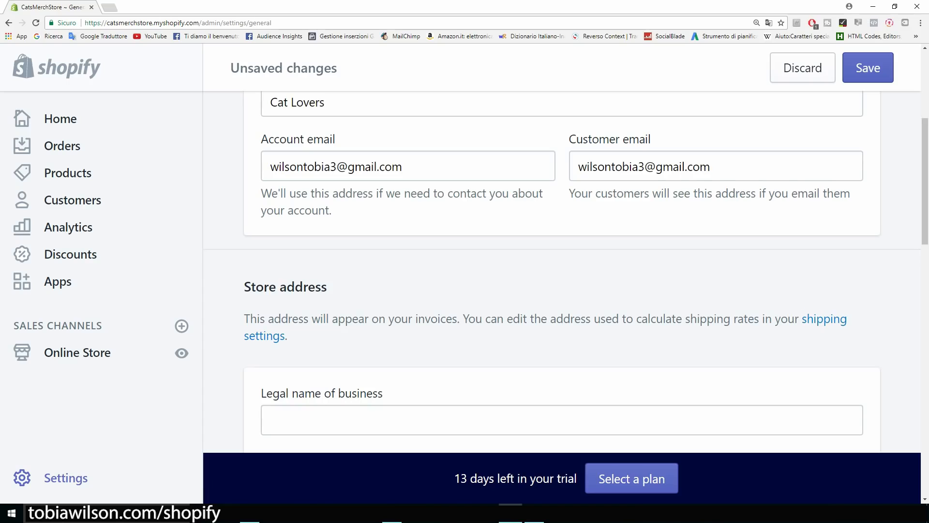
scroll(562, 271, "down", 4)
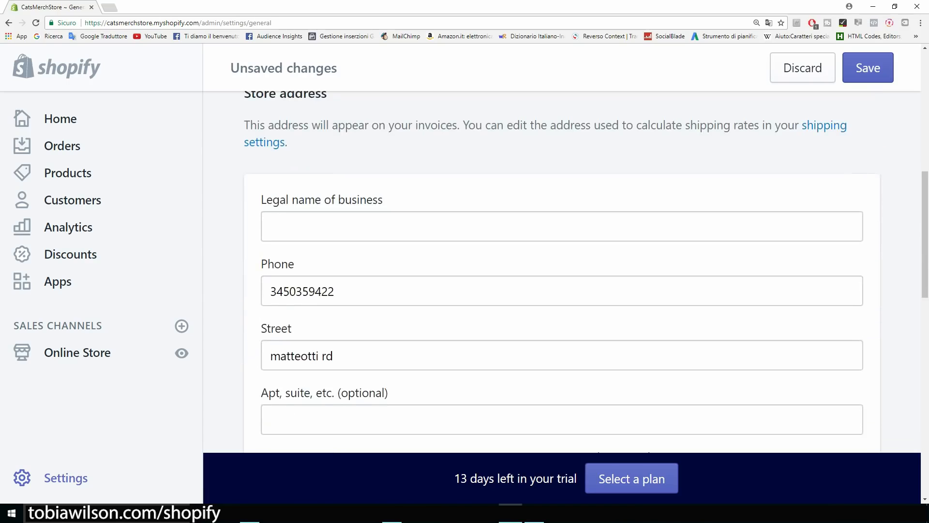
scroll(561, 271, "down", 2)
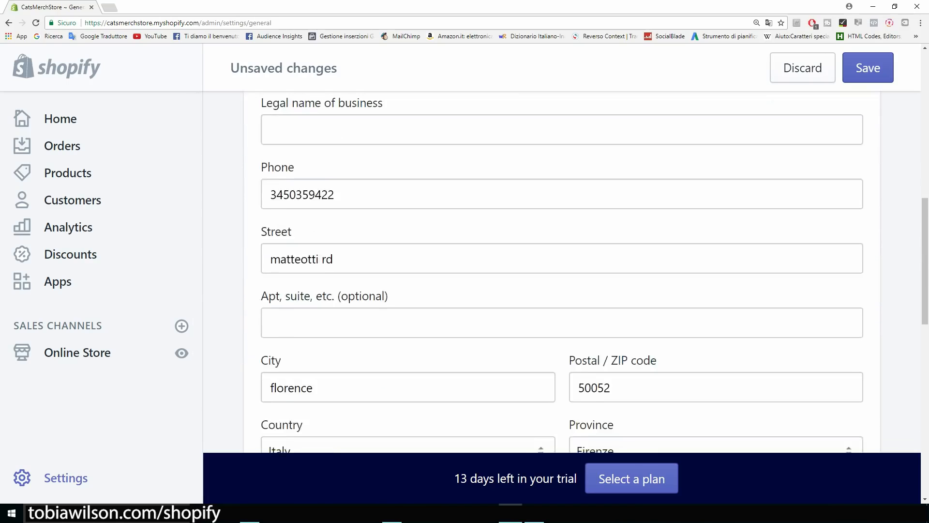
scroll(562, 271, "down", 2)
scroll(562, 271, "down", 8)
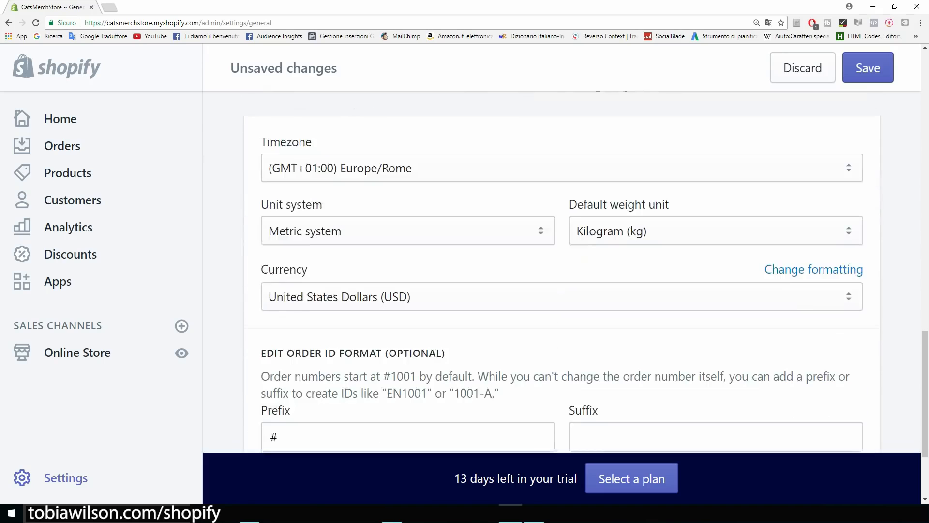
scroll(561, 271, "down", 2)
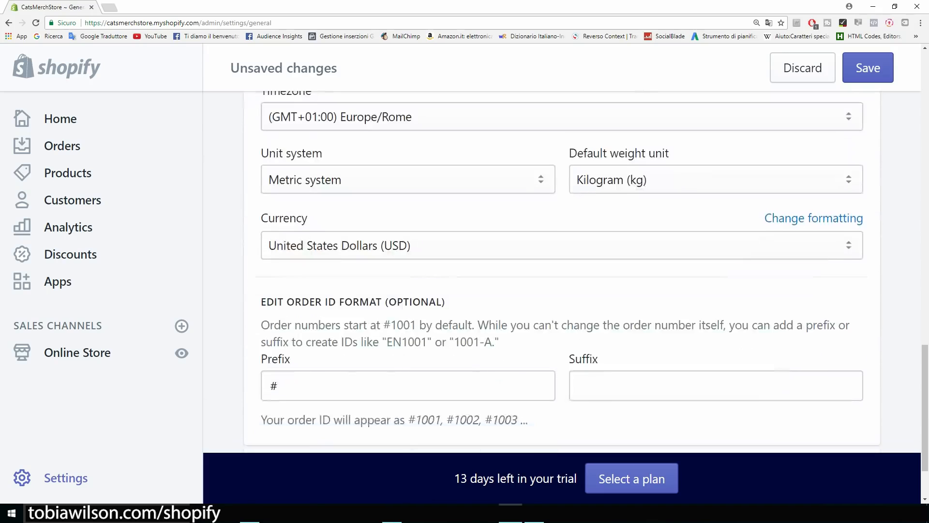
left_click(561, 197)
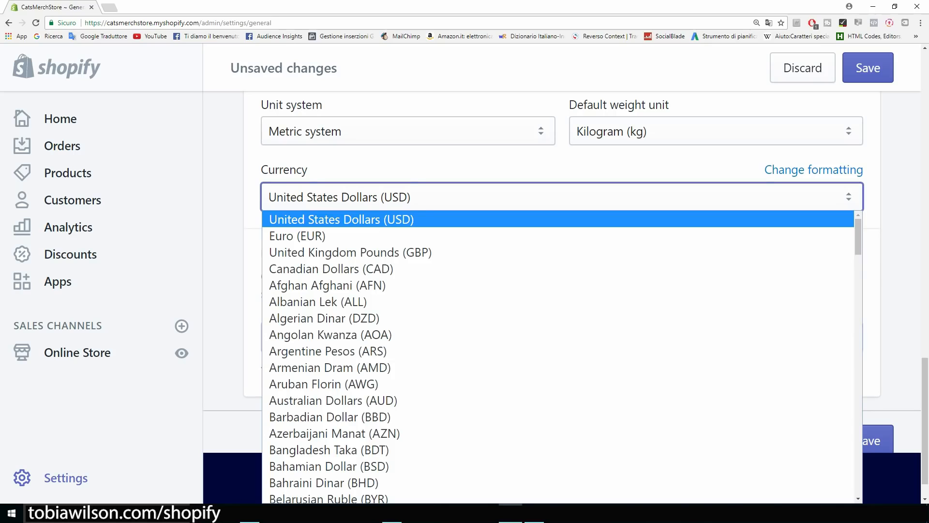
key("Escape")
scroll(561, 291, "down", 1)
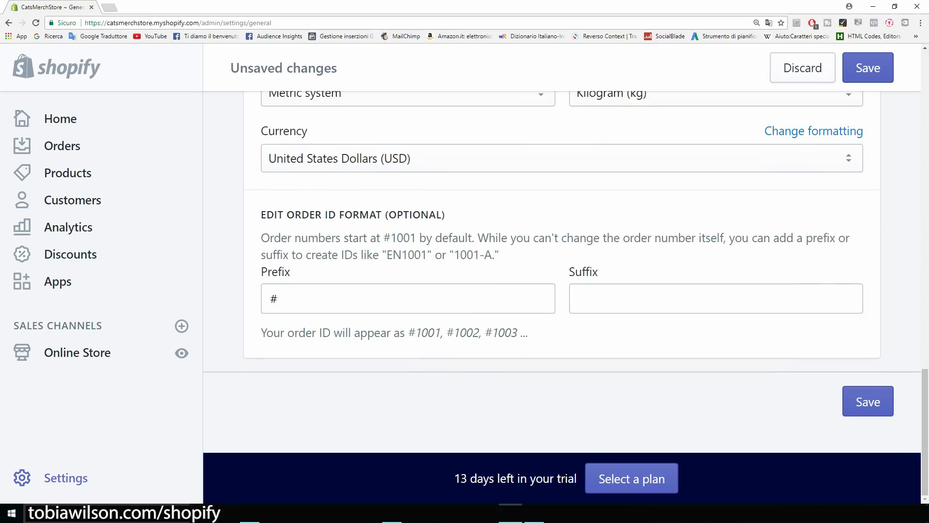
left_click(851, 404)
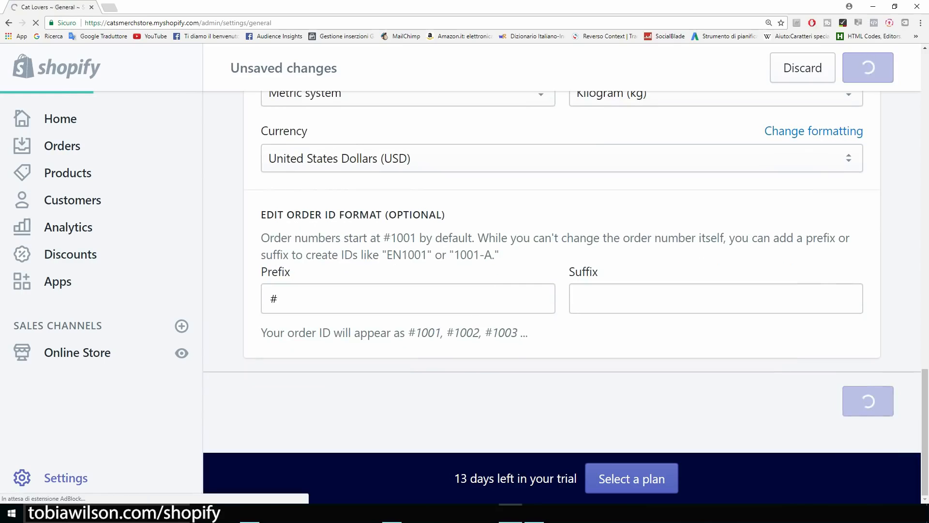
left_click(66, 476)
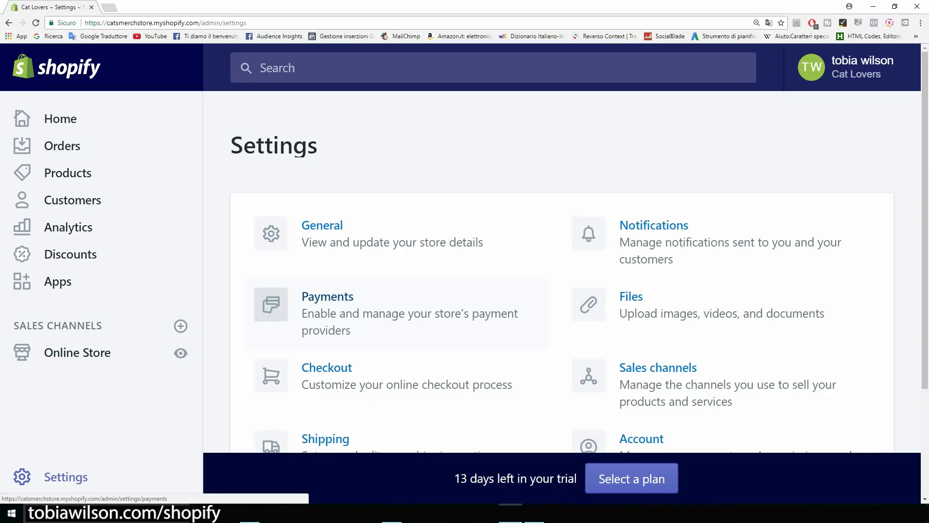
Open the Payments settings and review the PayPal section.
left_click(328, 297)
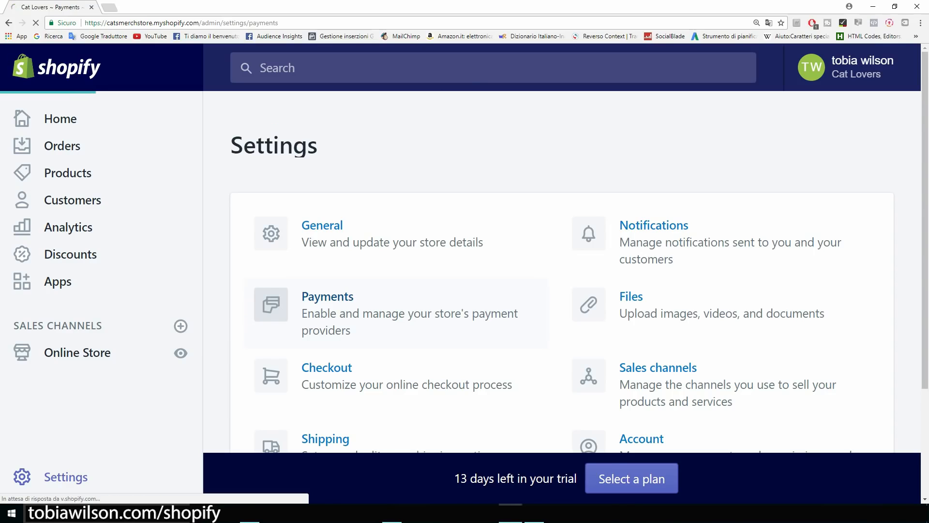
scroll(561, 271, "down", 2)
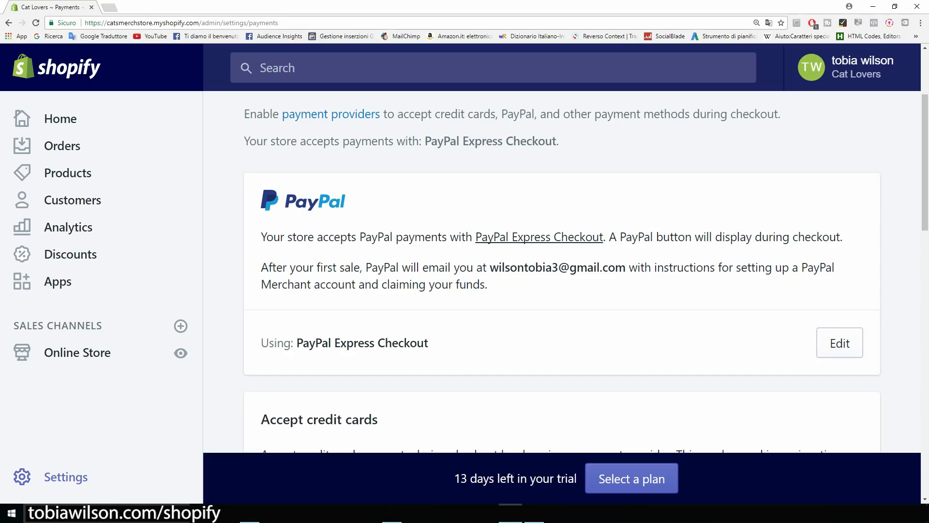
left_click_drag(489, 267, 626, 268)
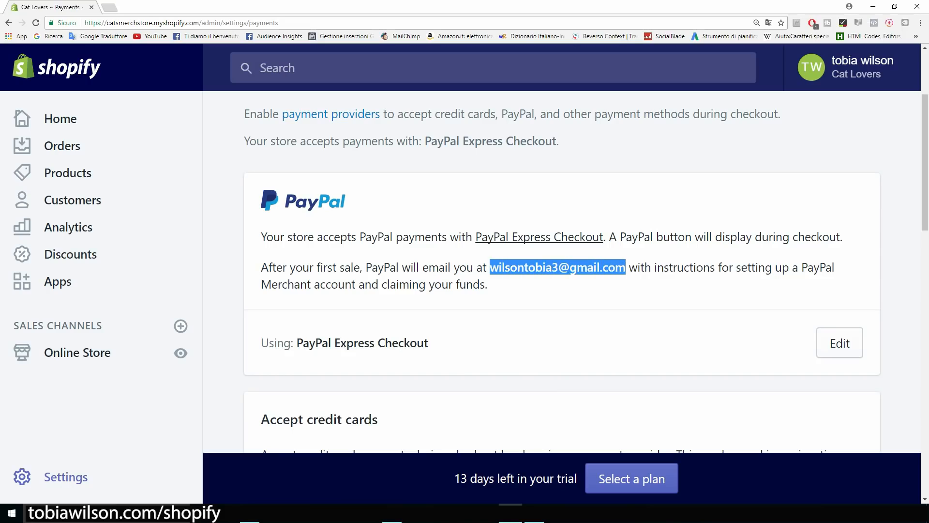
left_click(626, 269)
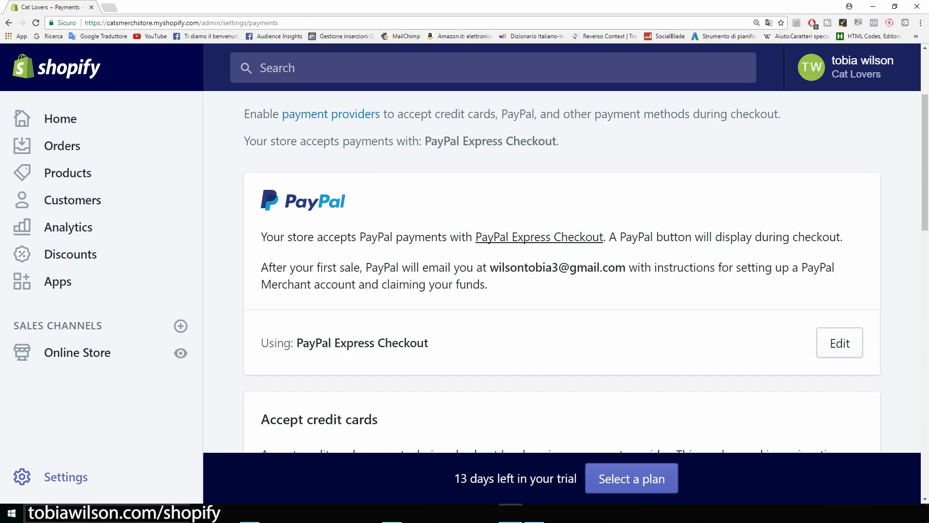
scroll(561, 271, "down", 1)
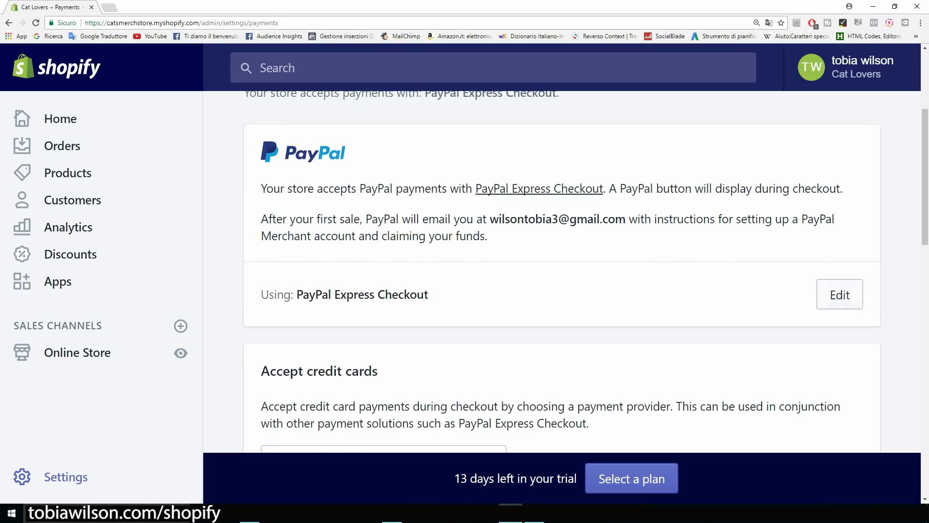
scroll(562, 271, "down", 3)
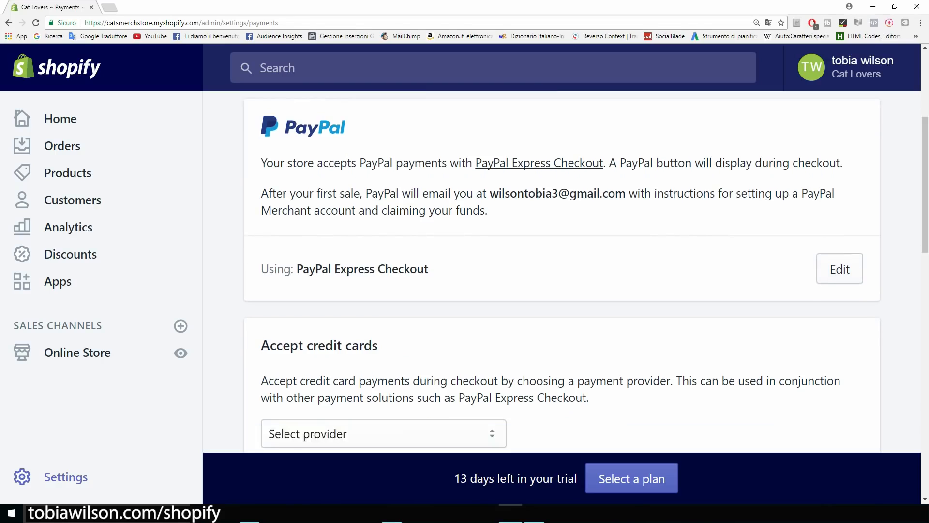
scroll(561, 271, "down", 1)
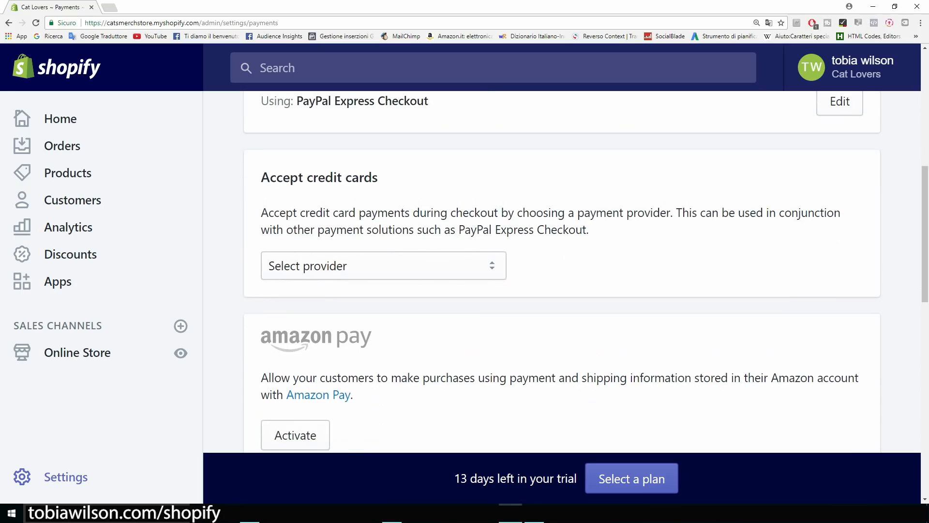
key("ctrl+minus")
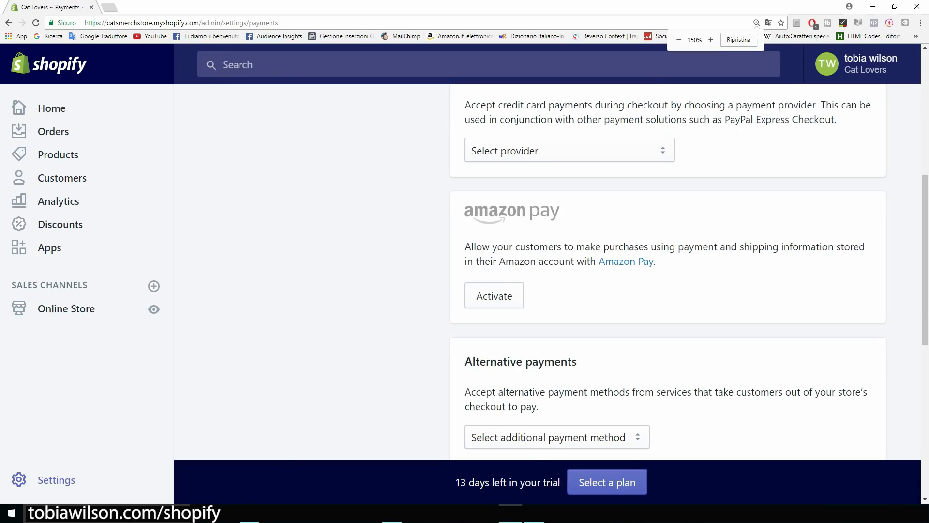
scroll(668, 271, "up", 4)
scroll(552, 271, "down", 3)
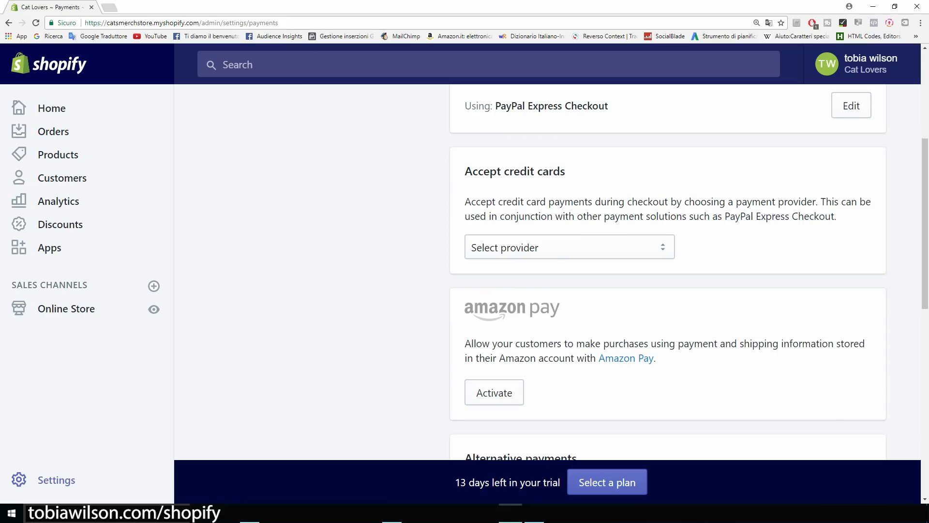
Choose Stripe as the credit card provider and review its rate details.
left_click(570, 247)
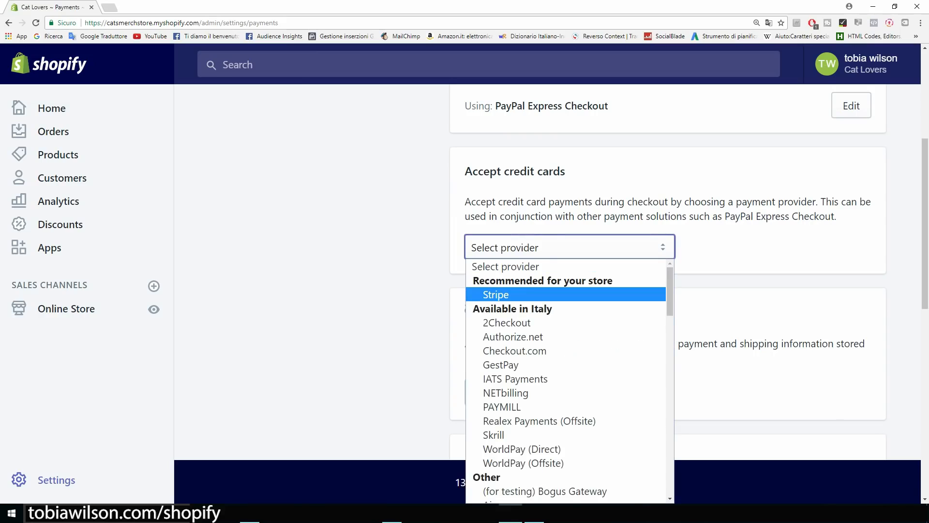
key("Return")
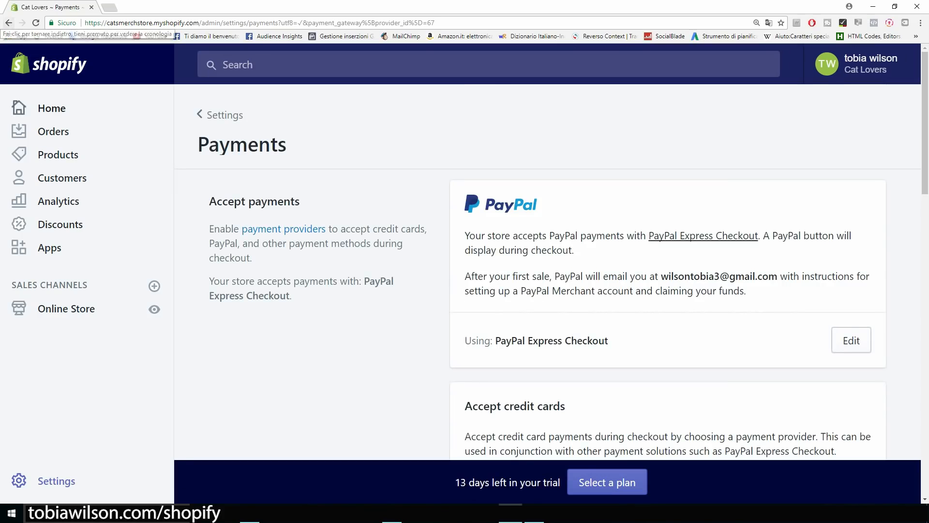
scroll(547, 271, "down", 1)
scroll(569, 270, "down", 2)
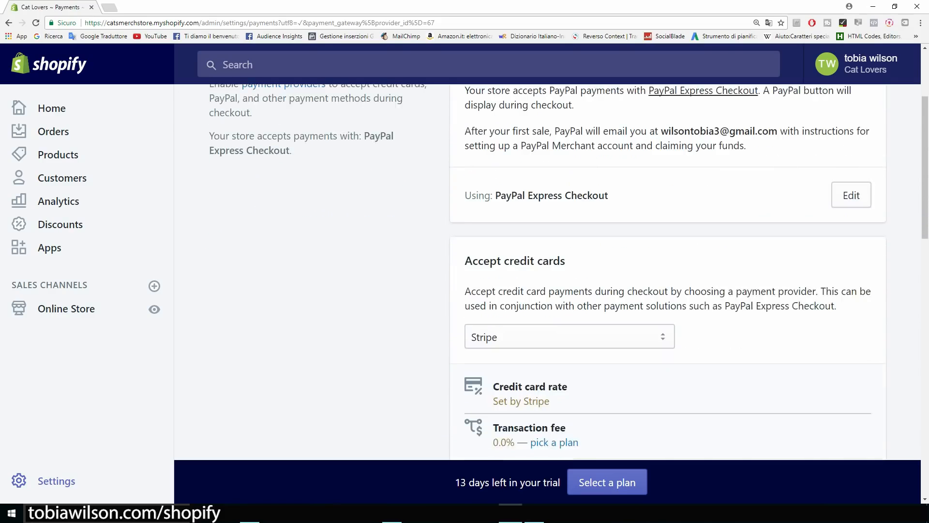
scroll(668, 272, "down", 4)
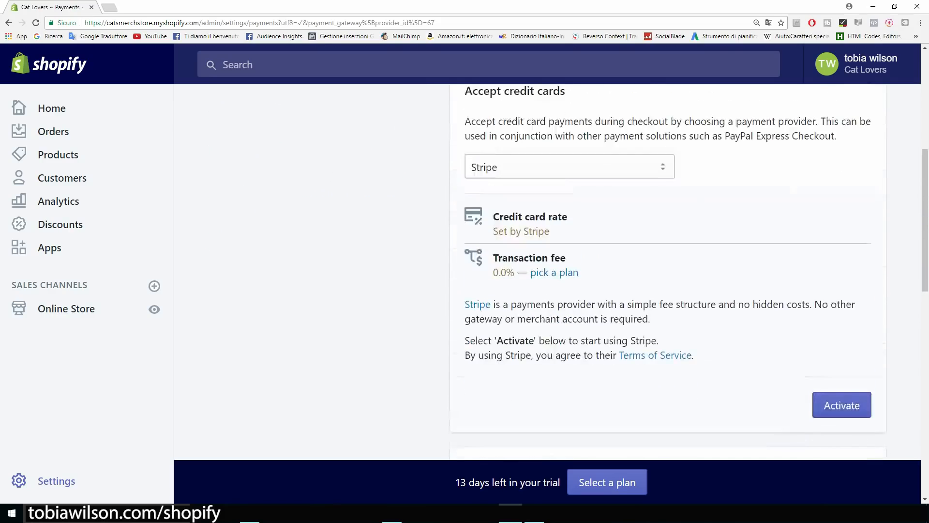
left_click(818, 335)
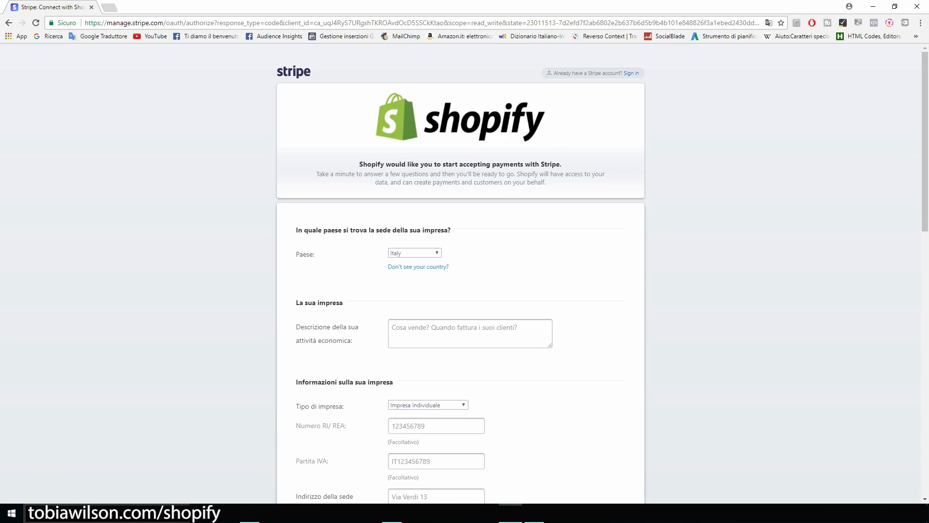
scroll(465, 273, "down", 2)
scroll(484, 433, "down", 8)
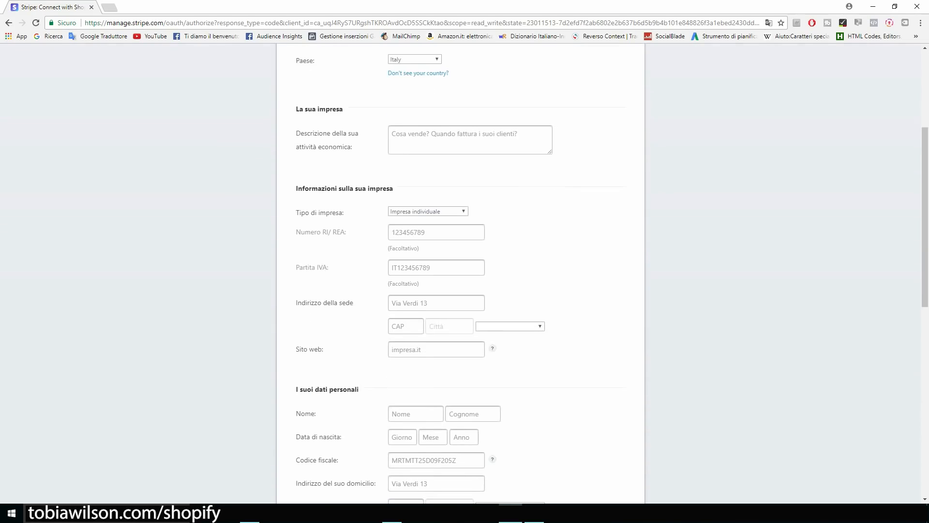
scroll(485, 433, "down", 3)
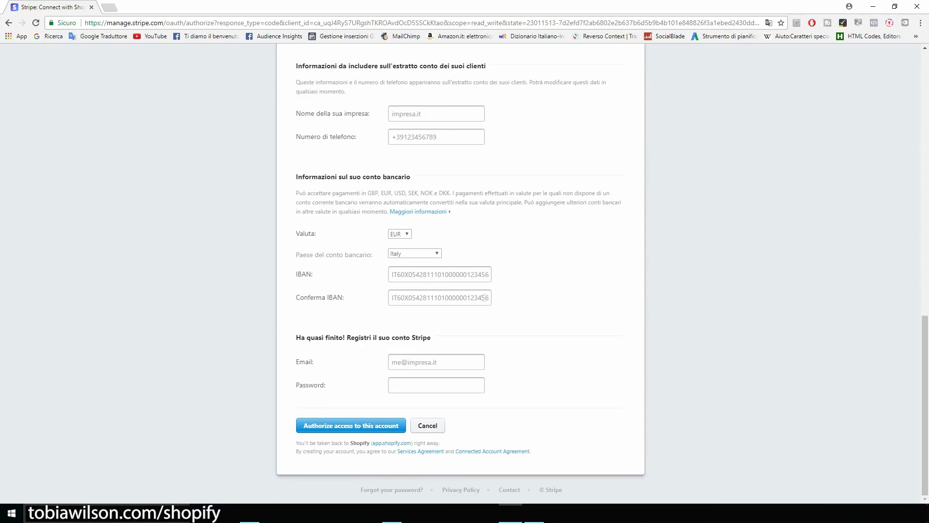
scroll(484, 297, "up", 15)
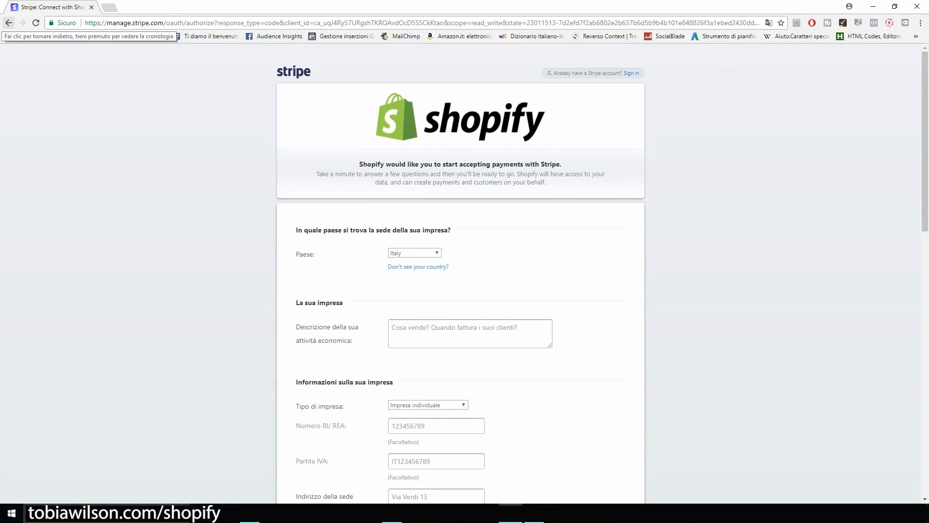
left_click(8, 23)
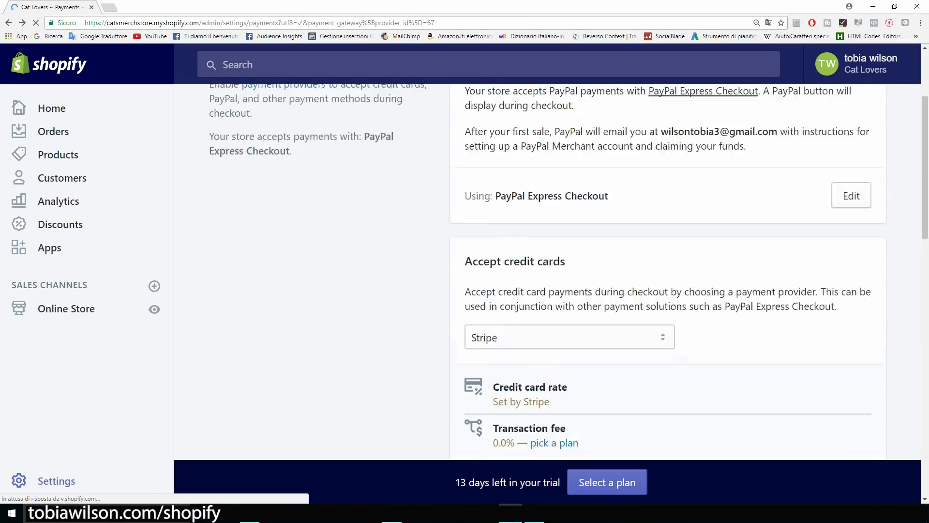
Scroll through the Payments page with Stripe set, then go back to the Settings overview.
scroll(569, 266, "down", 5)
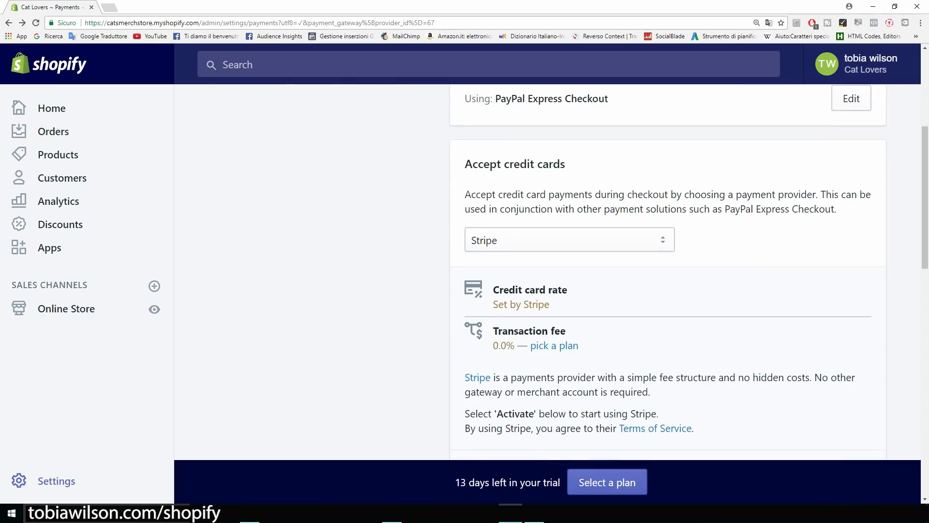
scroll(668, 271, "down", 9)
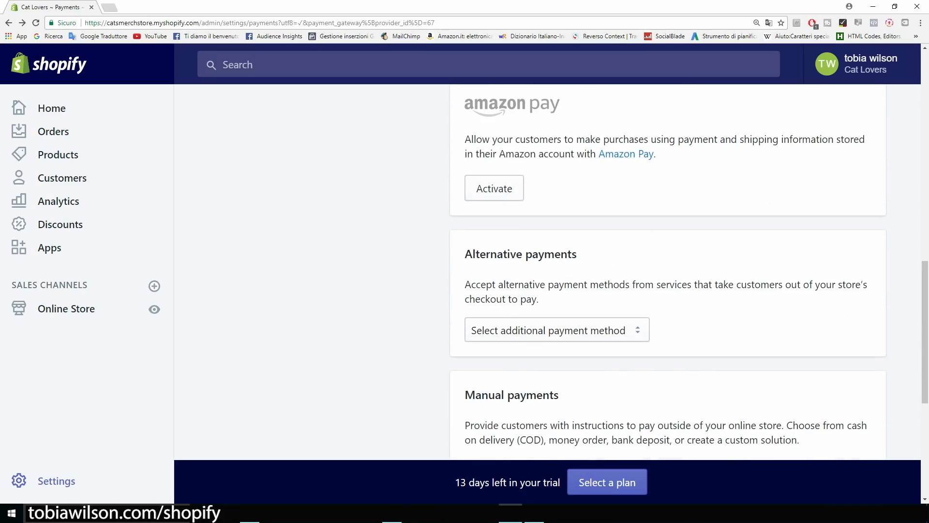
key("ctrl+minus")
scroll(638, 271, "down", 3)
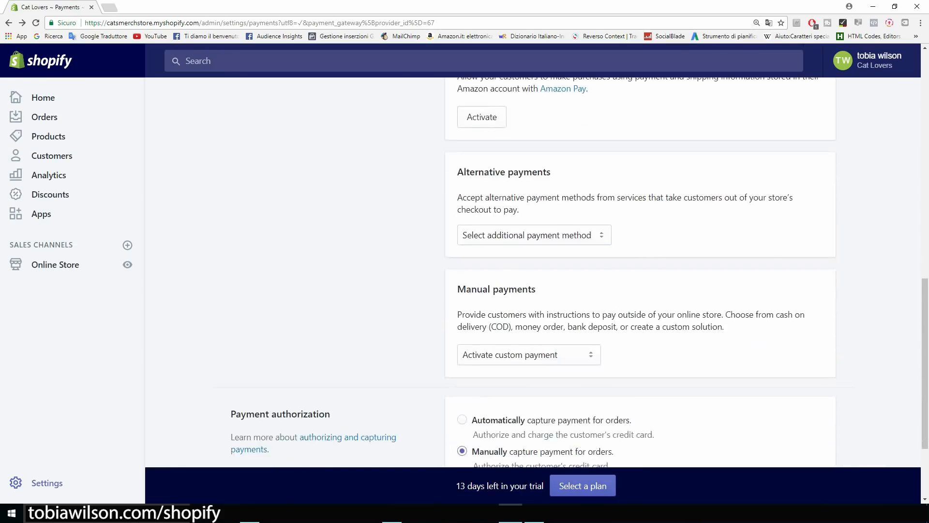
scroll(639, 271, "up", 10)
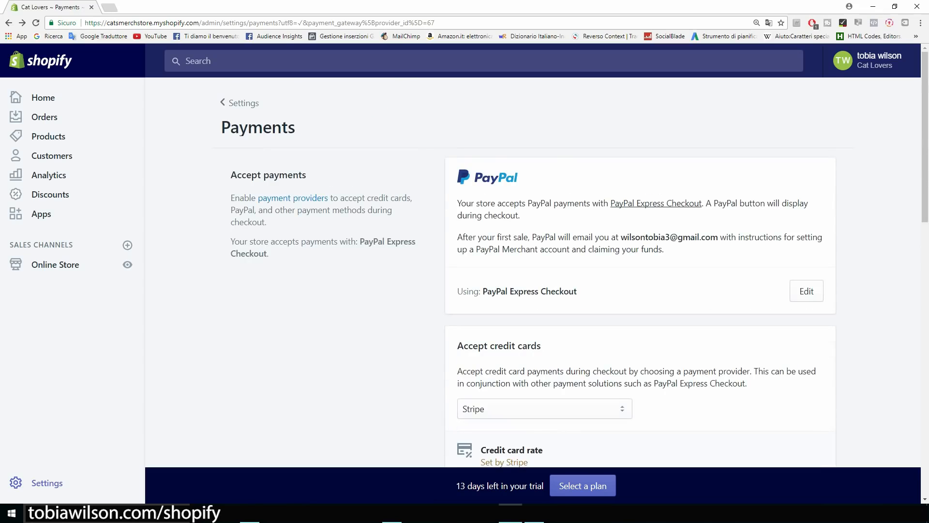
left_click(9, 23)
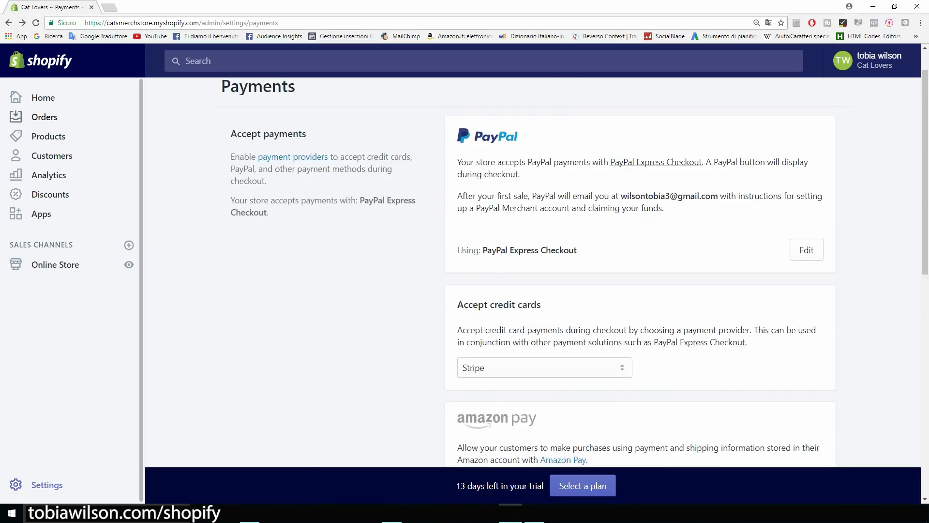
left_click(9, 23)
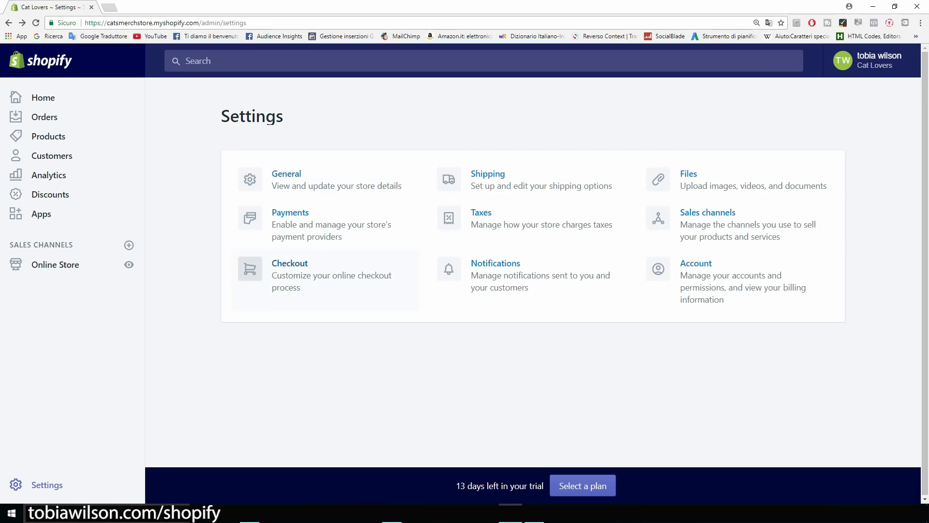
In checkout settings, make customer accounts optional and require first and last name.
left_click(289, 271)
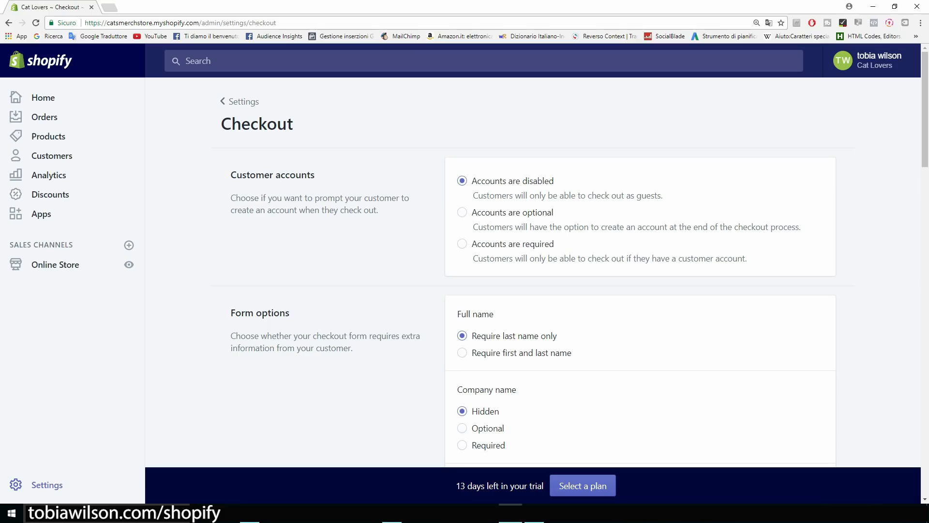
left_click(463, 213)
scroll(532, 272, "down", 3)
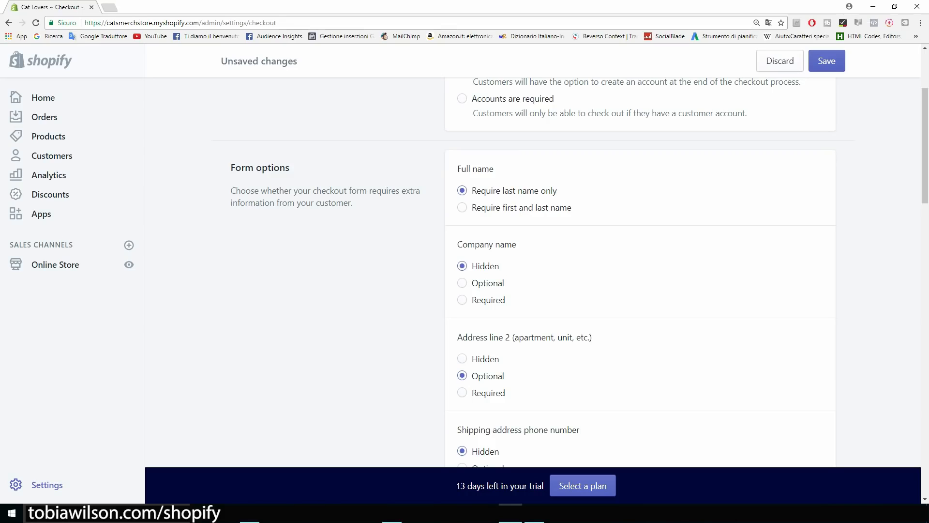
left_click(462, 208)
scroll(580, 272, "down", 3)
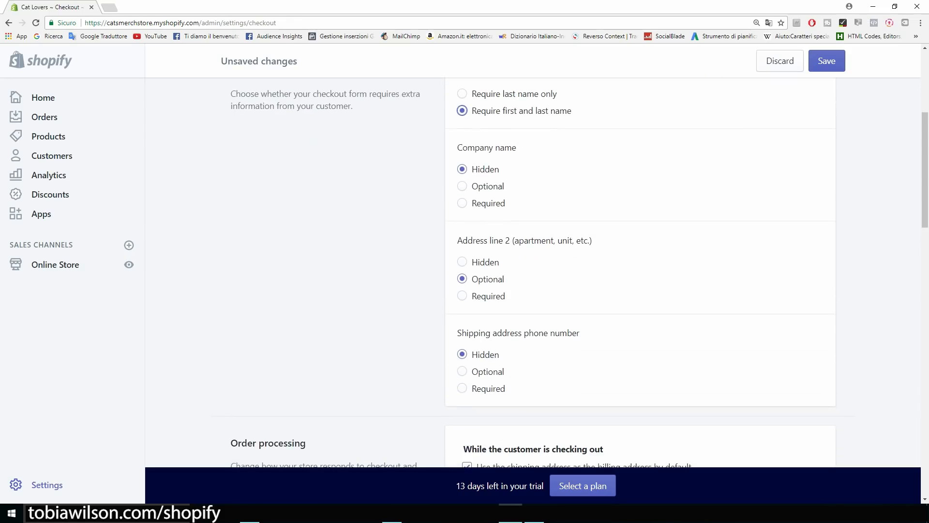
scroll(580, 273, "down", 1)
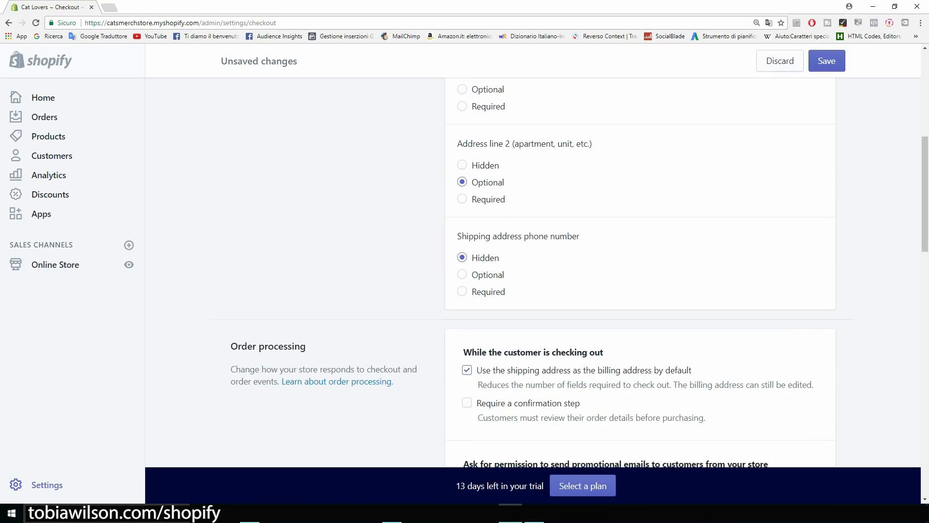
scroll(580, 273, "down", 1)
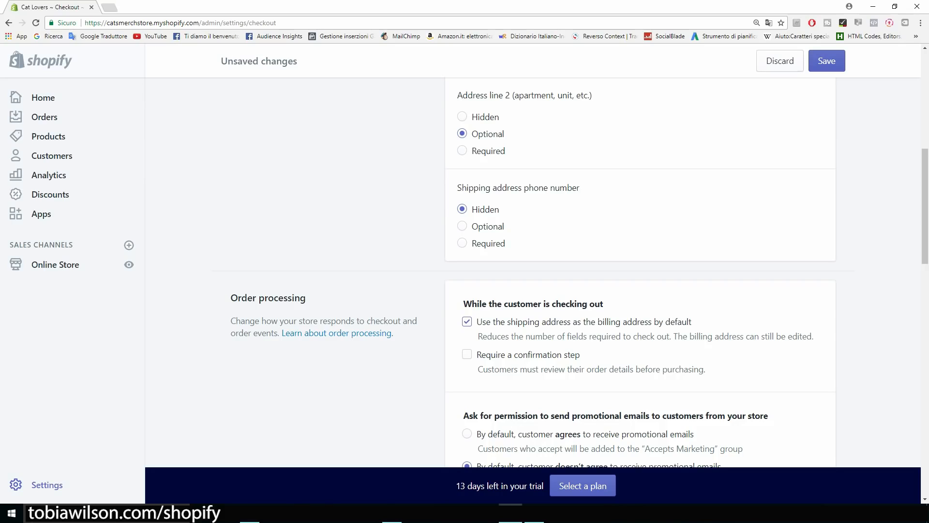
Require the shipping address phone number and have customers agree to promotional emails by default.
left_click(462, 243)
scroll(533, 271, "down", 2)
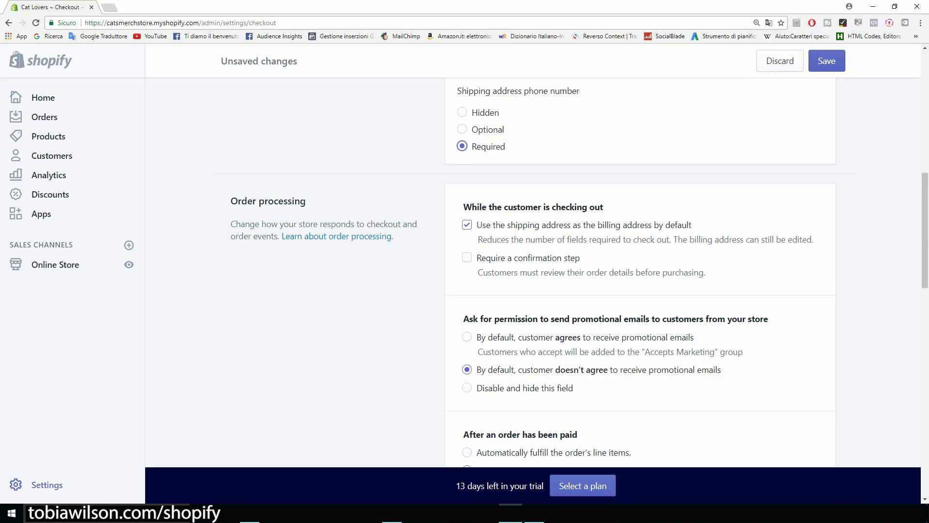
scroll(532, 271, "down", 4)
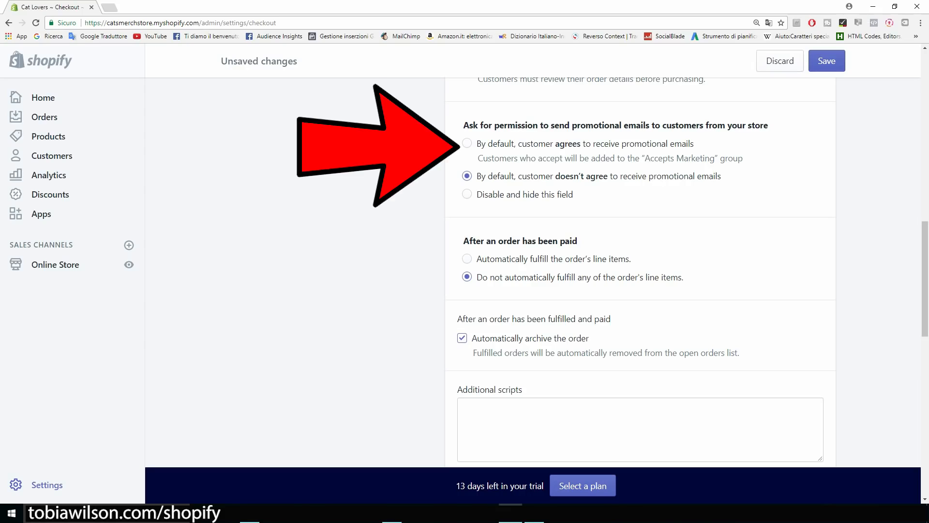
left_click(467, 143)
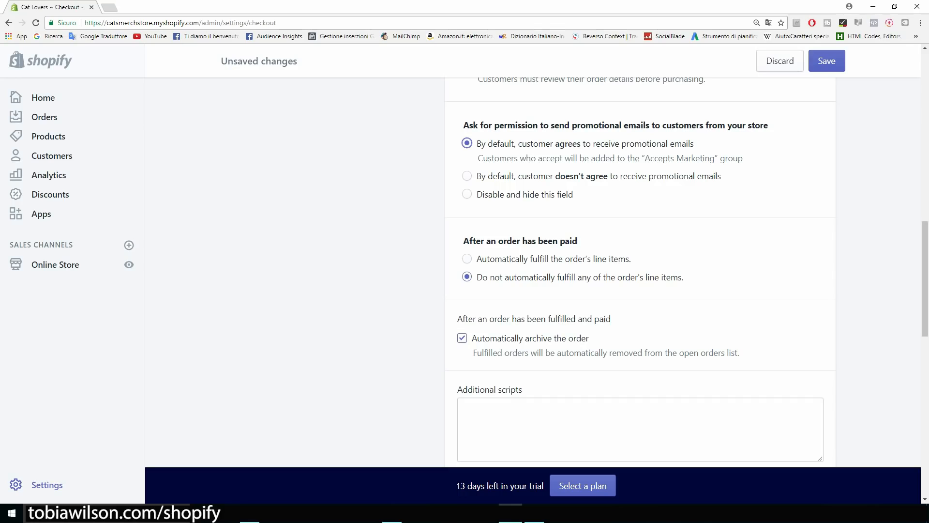
scroll(639, 271, "down", 1)
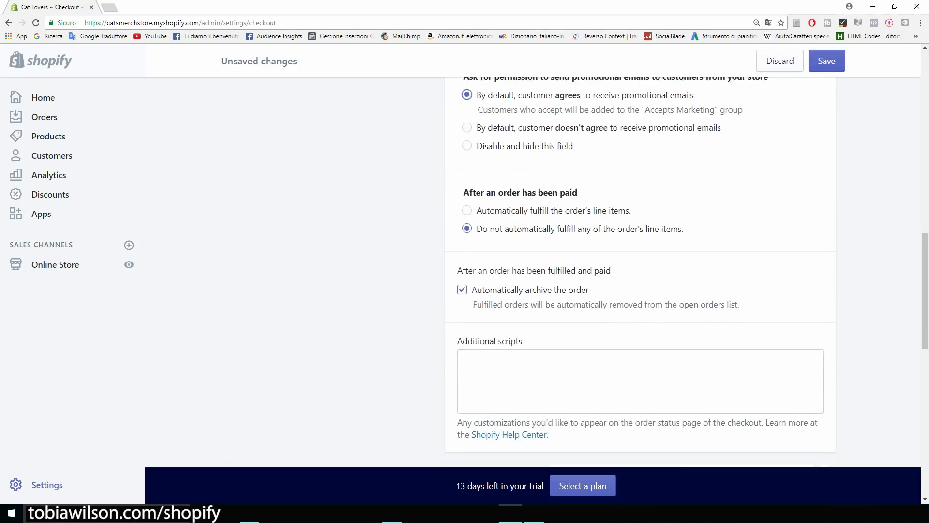
scroll(638, 271, "up", 1)
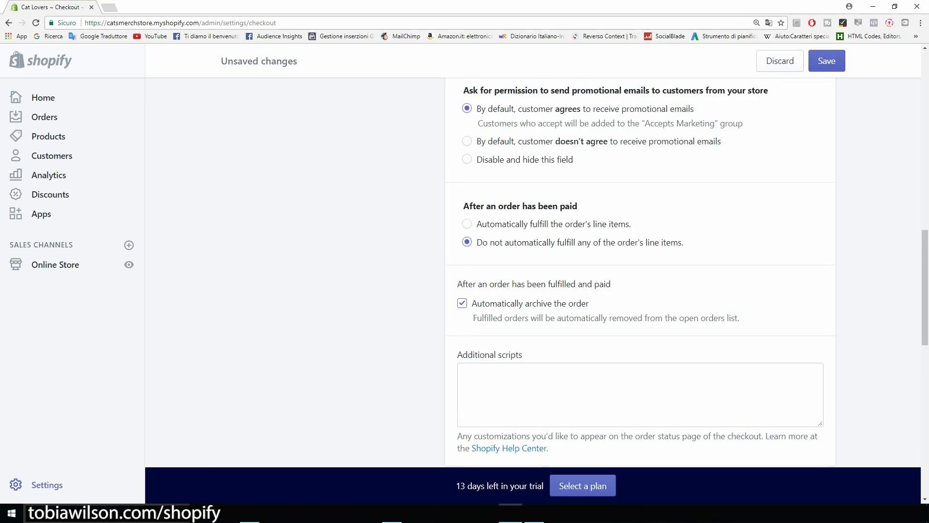
scroll(639, 271, "down", 2)
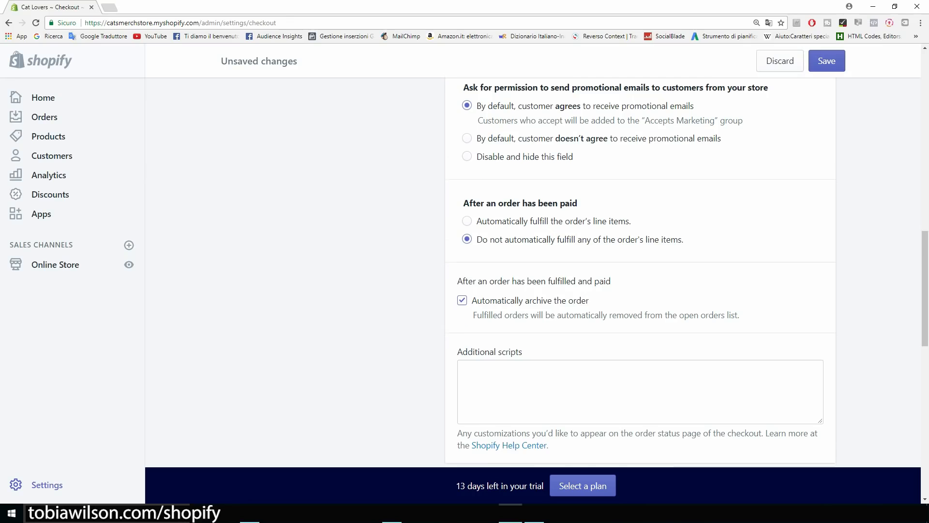
scroll(639, 271, "down", 6)
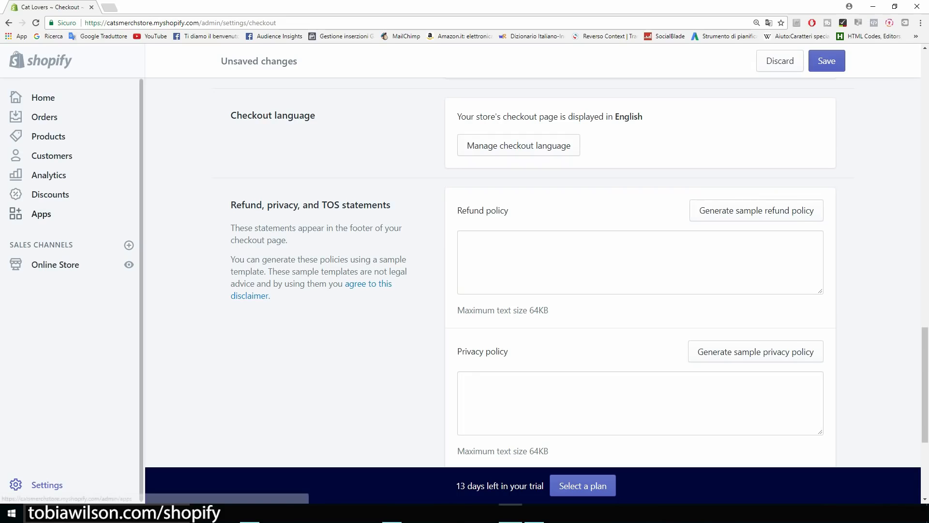
scroll(639, 271, "down", 1)
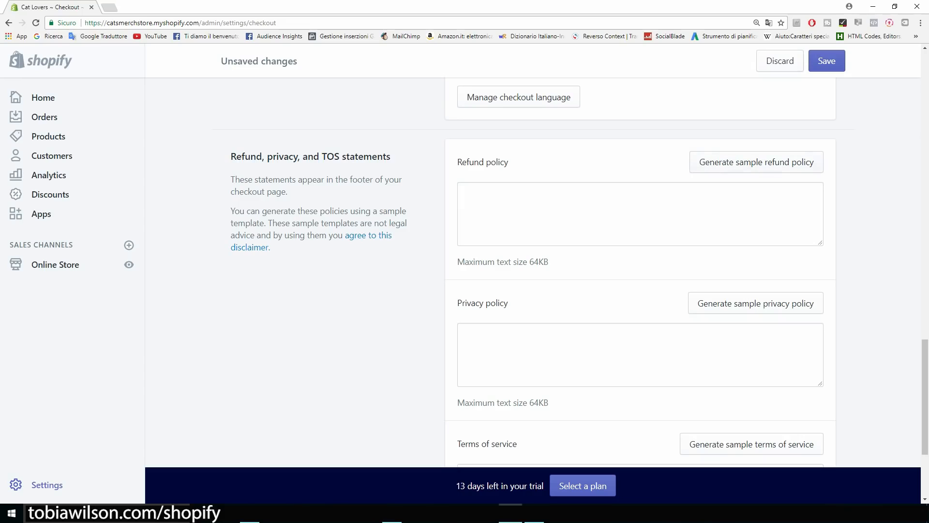
Generate sample refund, privacy and terms of service policies.
left_click(756, 161)
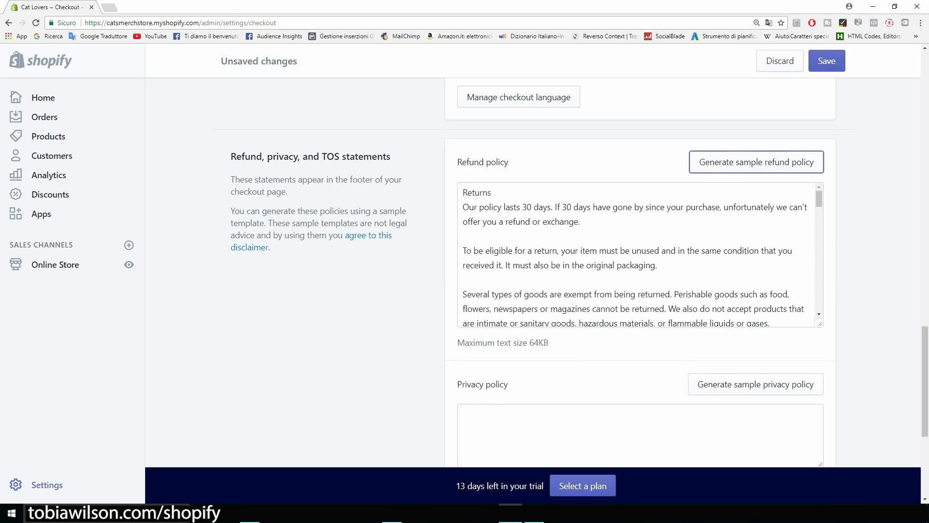
scroll(638, 252, "down", 3)
left_click(755, 336)
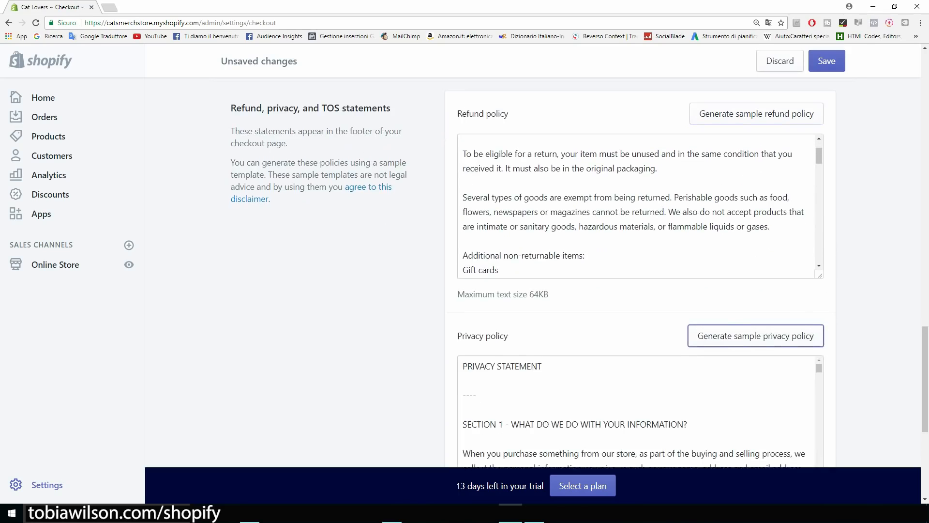
scroll(639, 281, "down", 5)
left_click(751, 315)
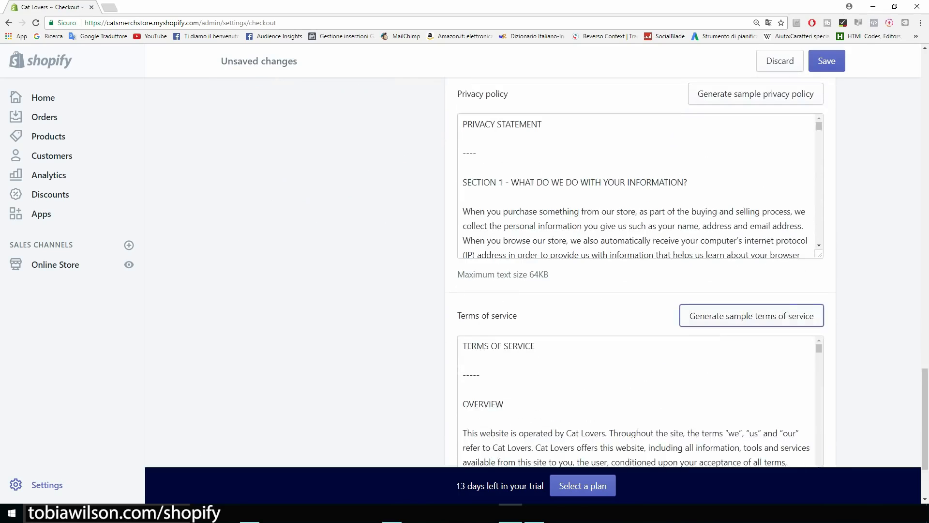
Save the checkout settings and return to the Settings overview.
scroll(639, 271, "up", 7)
scroll(639, 302, "down", 3)
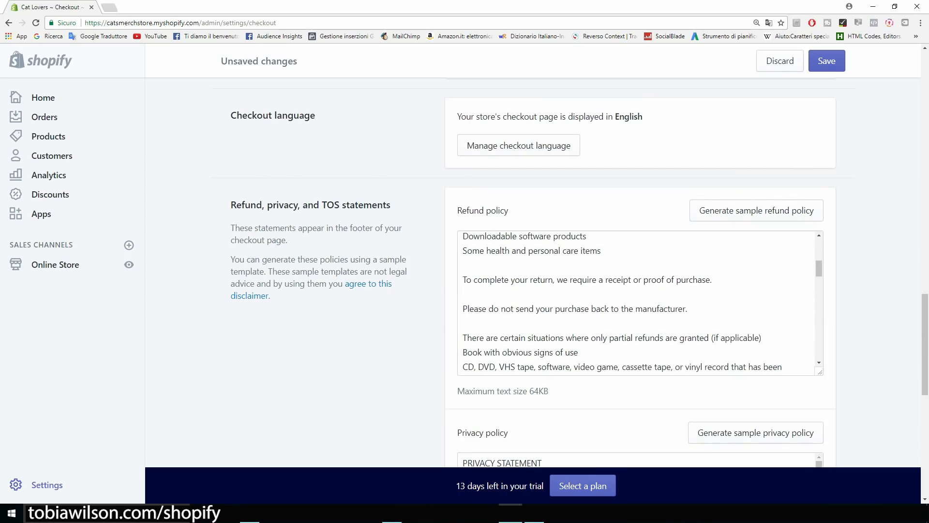
scroll(639, 303, "down", 5)
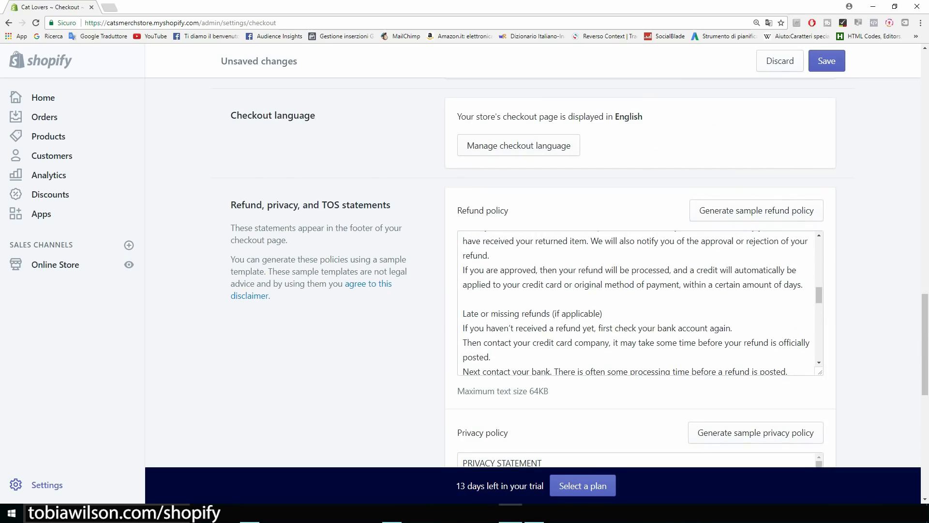
scroll(639, 303, "down", 5)
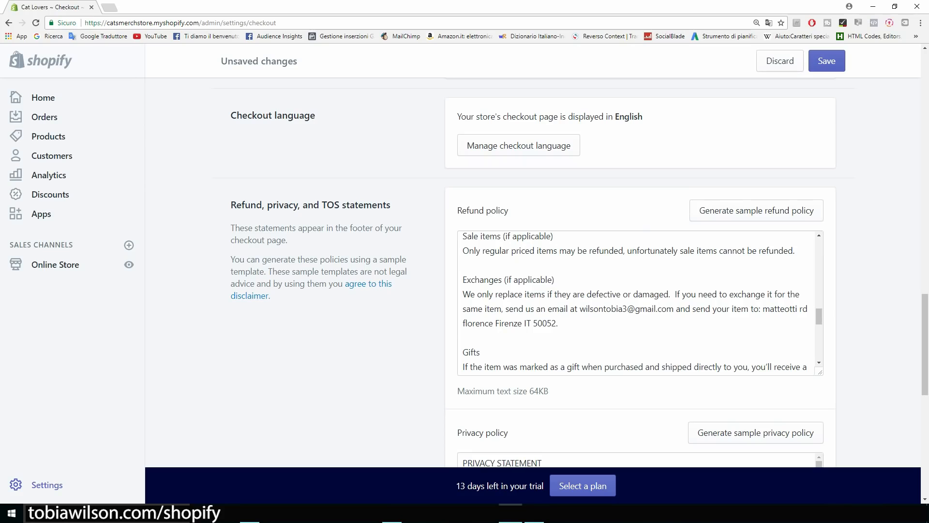
scroll(639, 302, "down", 3)
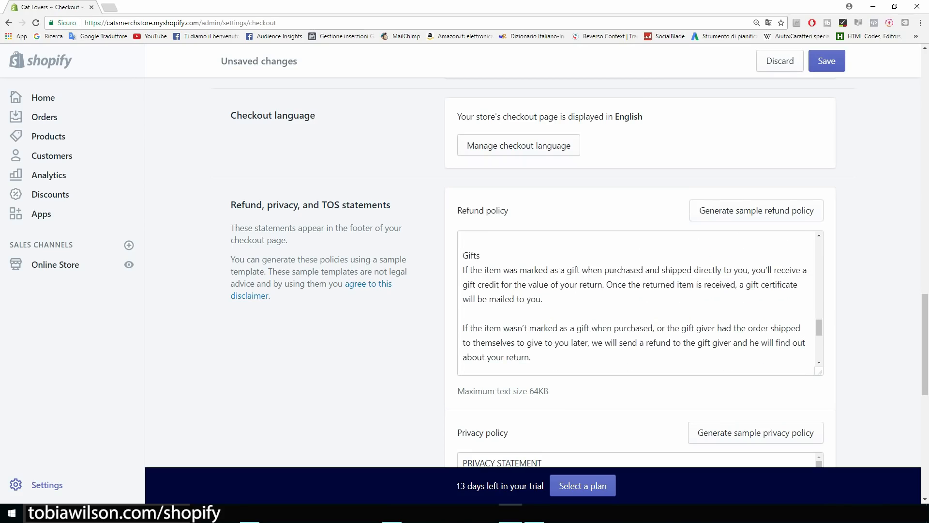
scroll(533, 271, "down", 9)
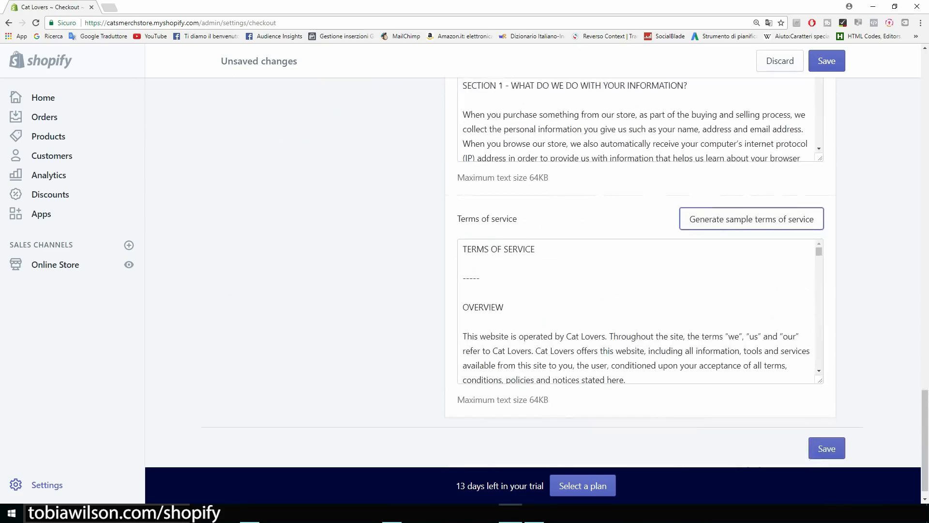
left_click(827, 431)
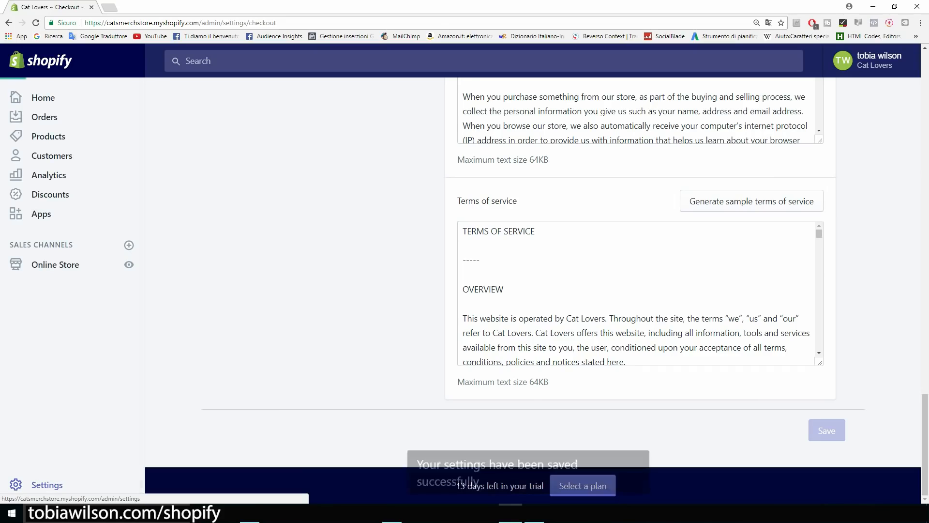
key("alt+Left")
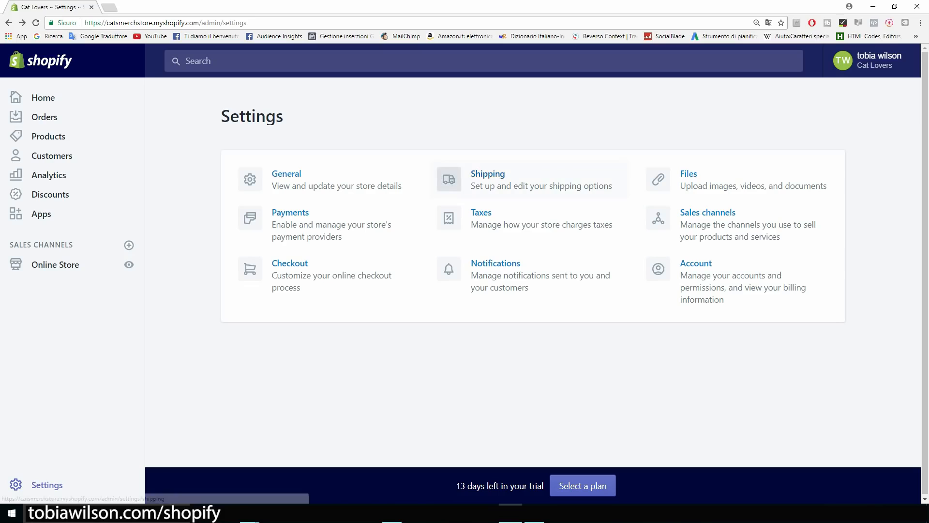
left_click(488, 175)
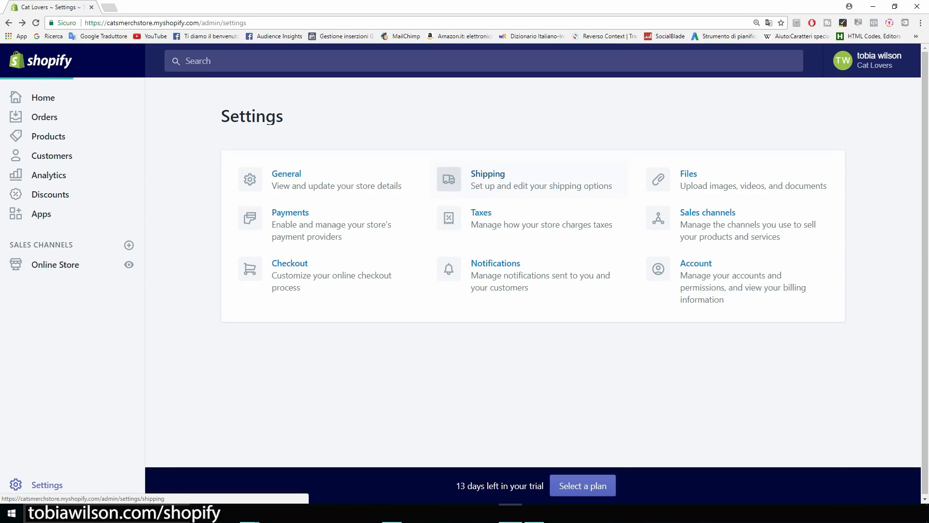
Delete the Domestic shipping zone for Italy.
scroll(533, 271, "down", 2)
scroll(533, 271, "down", 3)
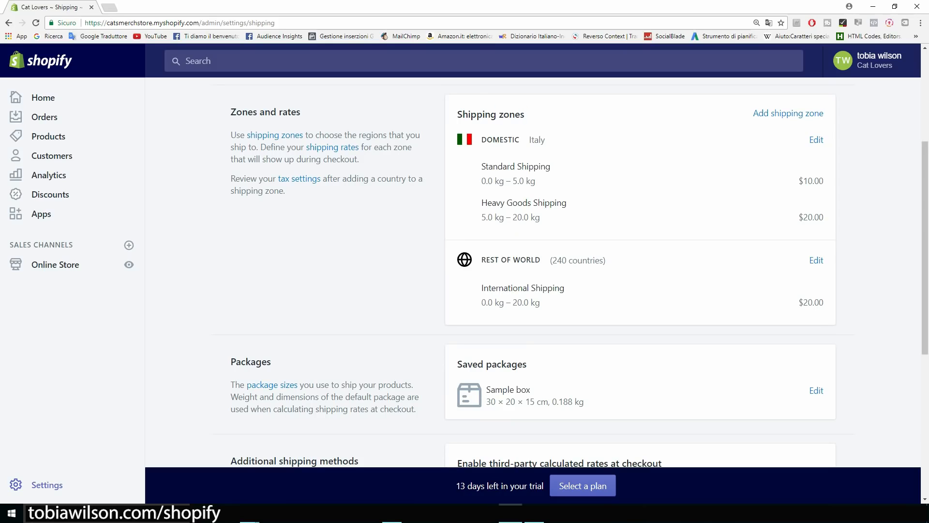
scroll(533, 271, "up", 1)
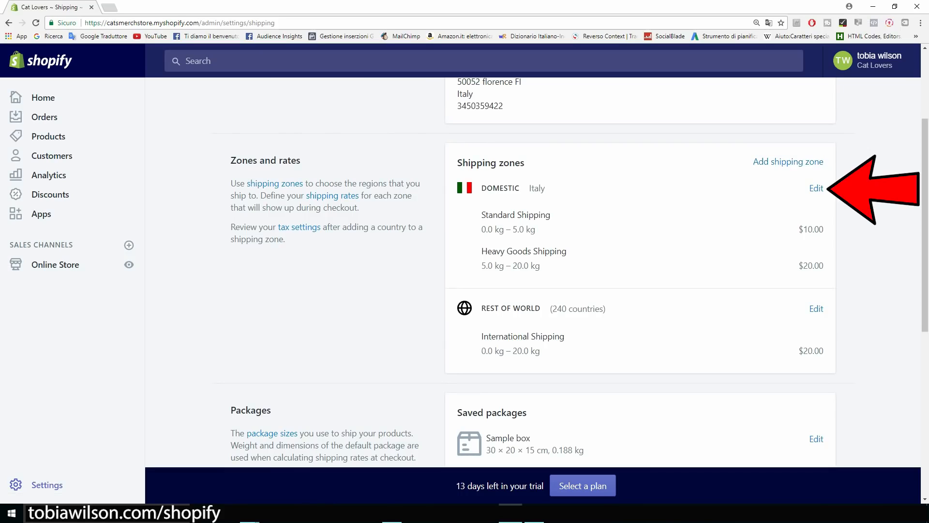
left_click(816, 188)
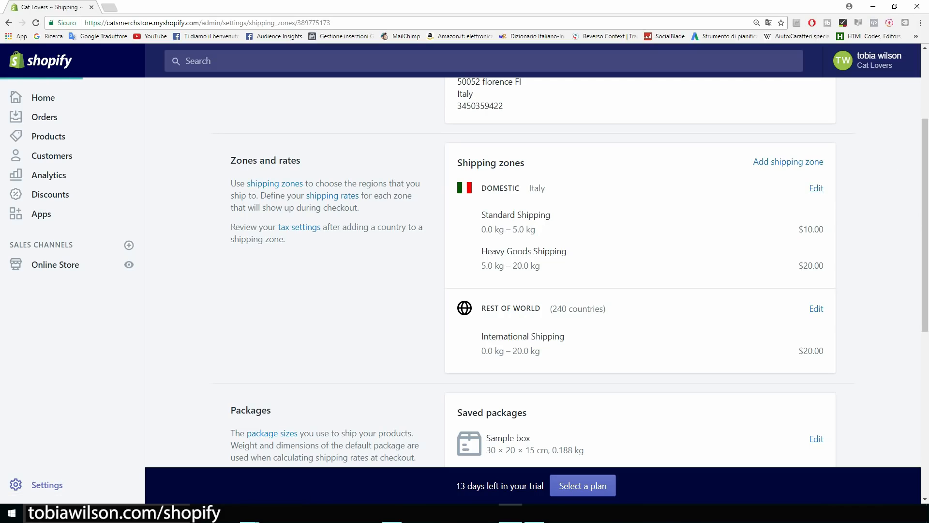
scroll(562, 286, "down", 7)
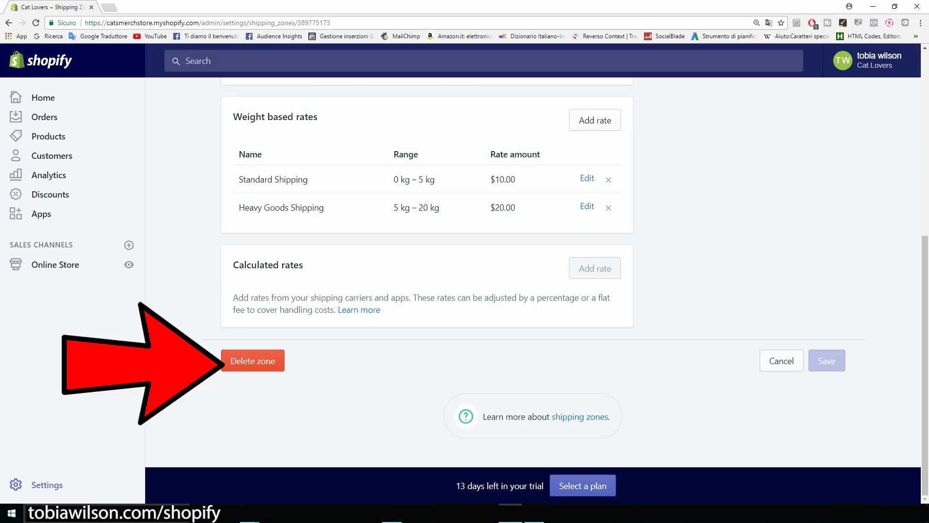
left_click(253, 361)
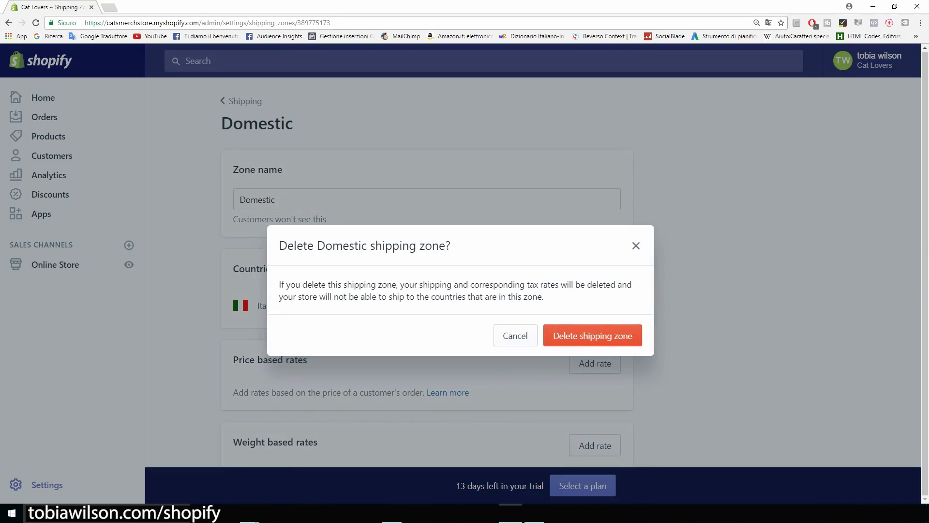
left_click(592, 335)
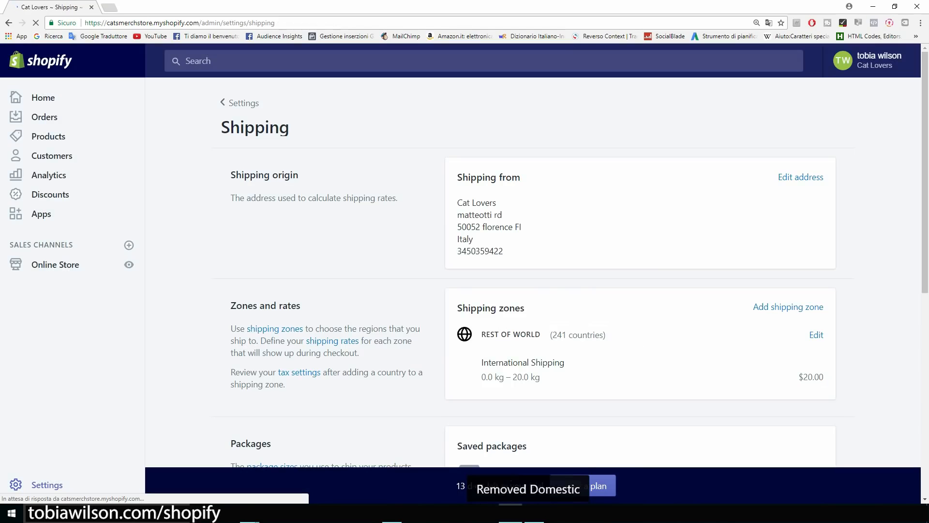
Open the Rest of world zone with its $20.00 International Shipping rate.
scroll(816, 286, "down", 1)
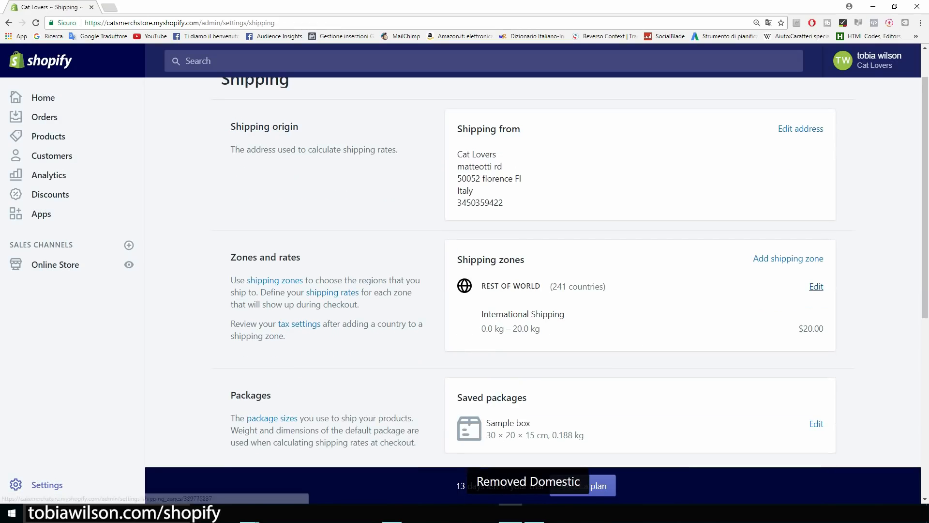
left_click(816, 286)
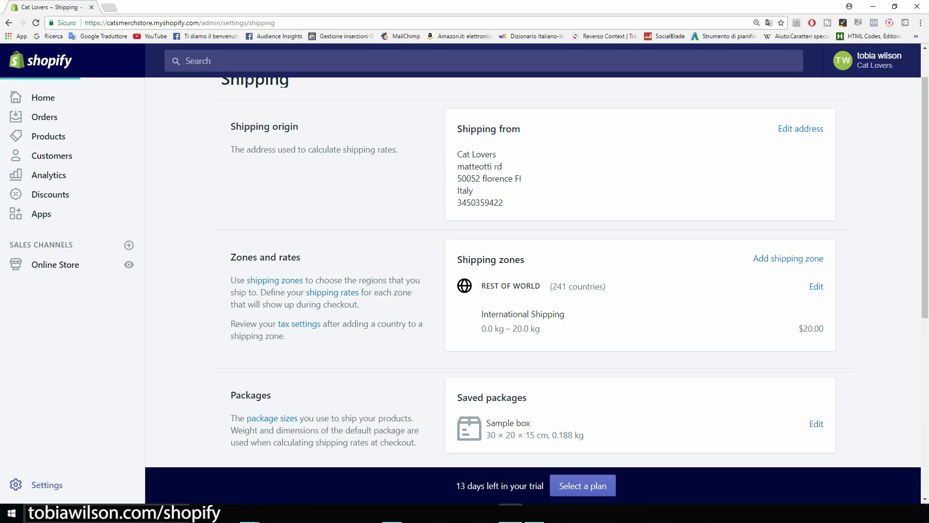
scroll(426, 266, "down", 4)
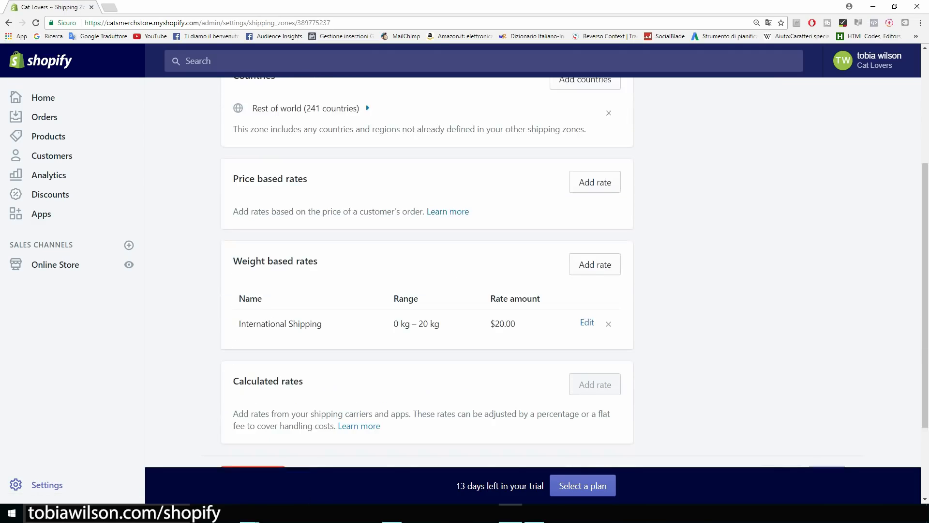
scroll(426, 266, "down", 3)
Delete the Rest of world zone, leaving no zones, and start a blank new shipping zone.
left_click(253, 361)
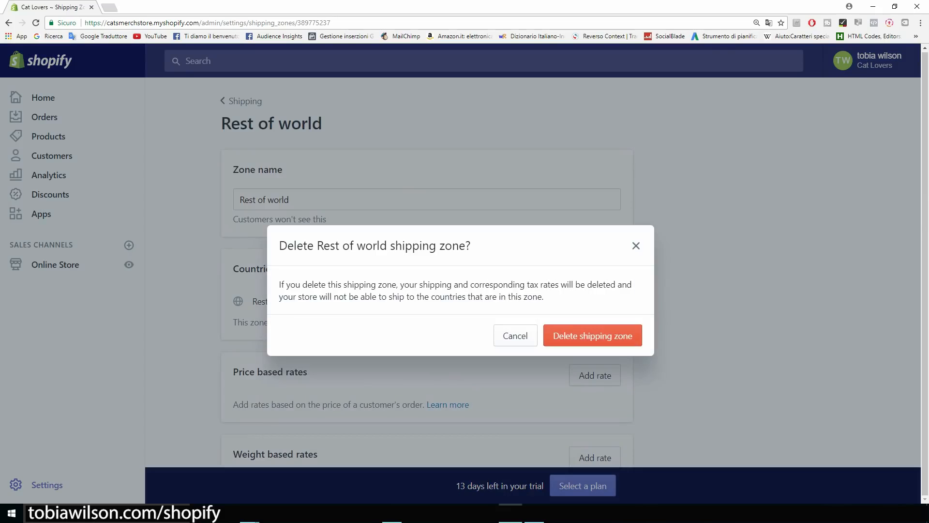
left_click(593, 336)
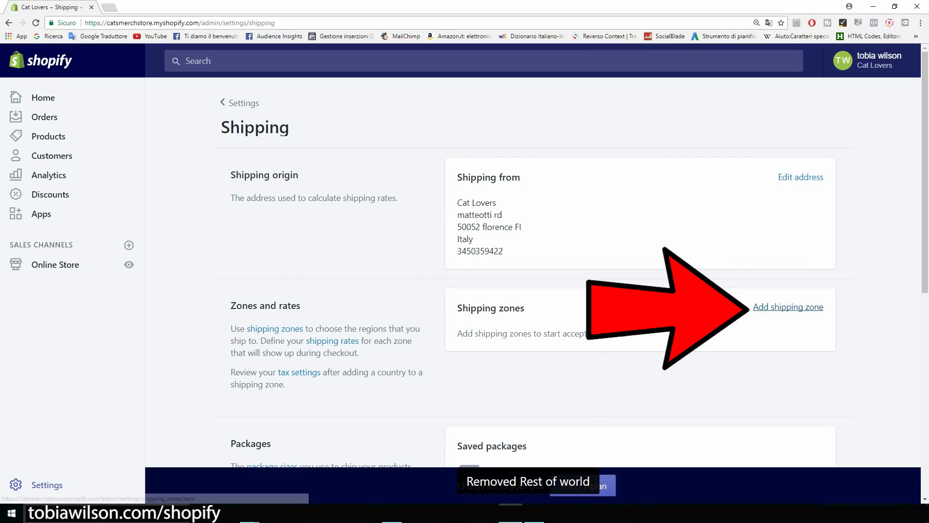
left_click(788, 307)
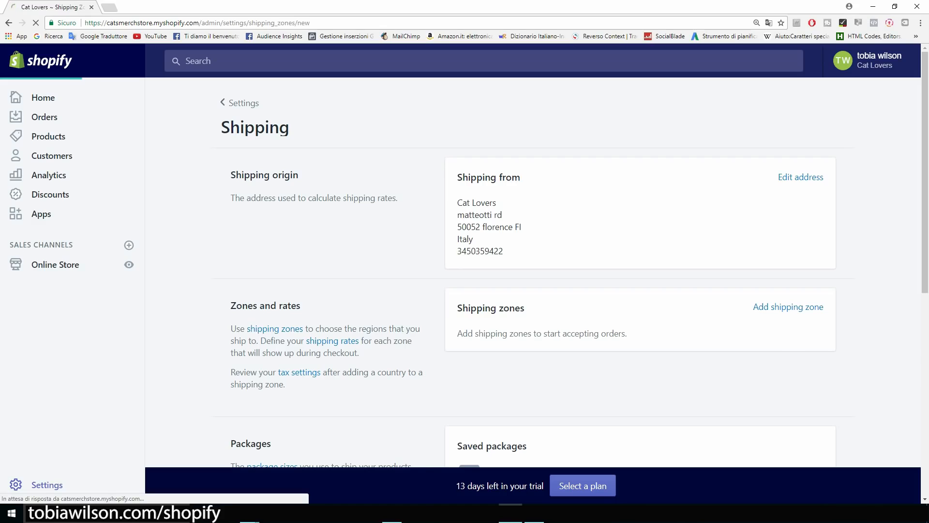
left_click(427, 200)
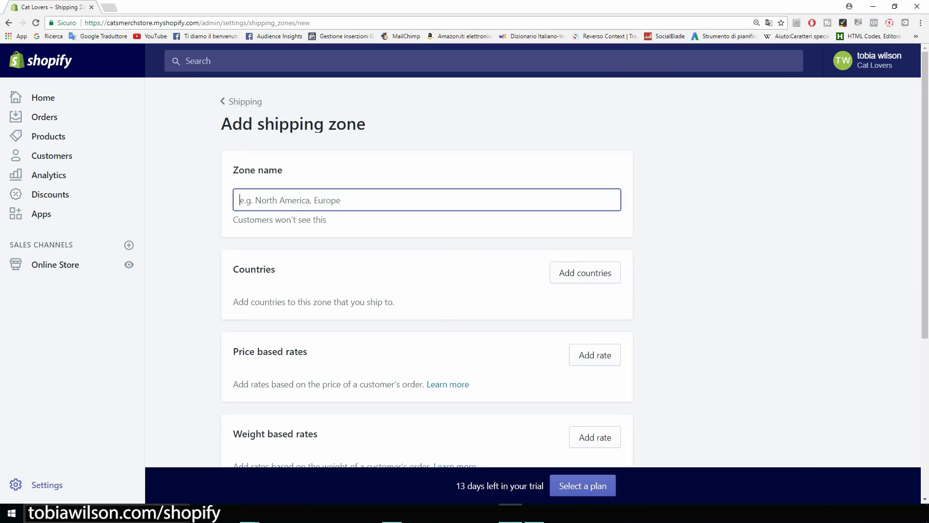
Name the new shipping zone 'Us' and add the United States to it.
type("Us")
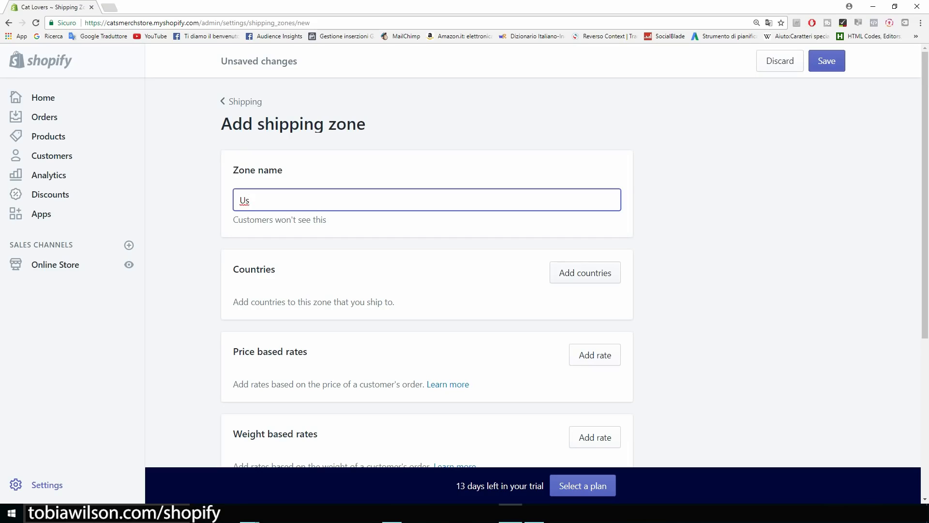
left_click(585, 272)
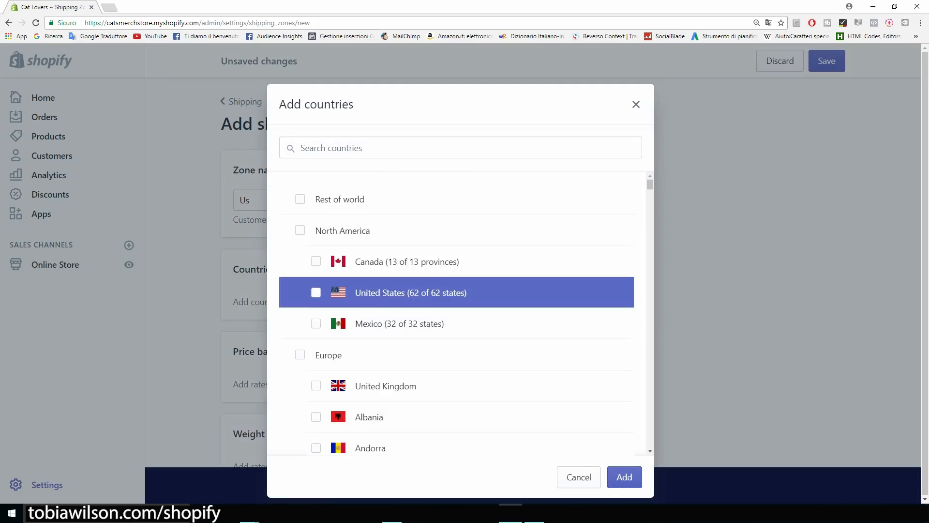
left_click(456, 292)
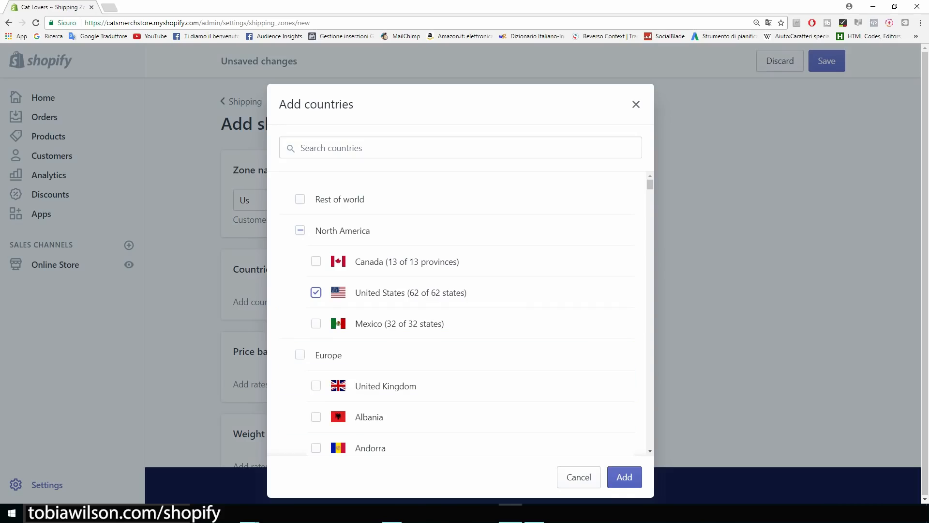
left_click(625, 477)
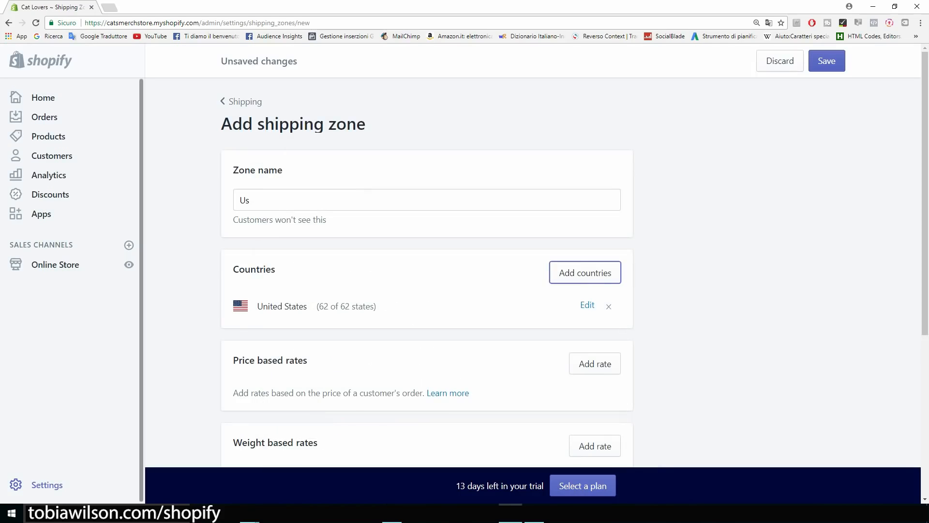
scroll(426, 266, "down", 2)
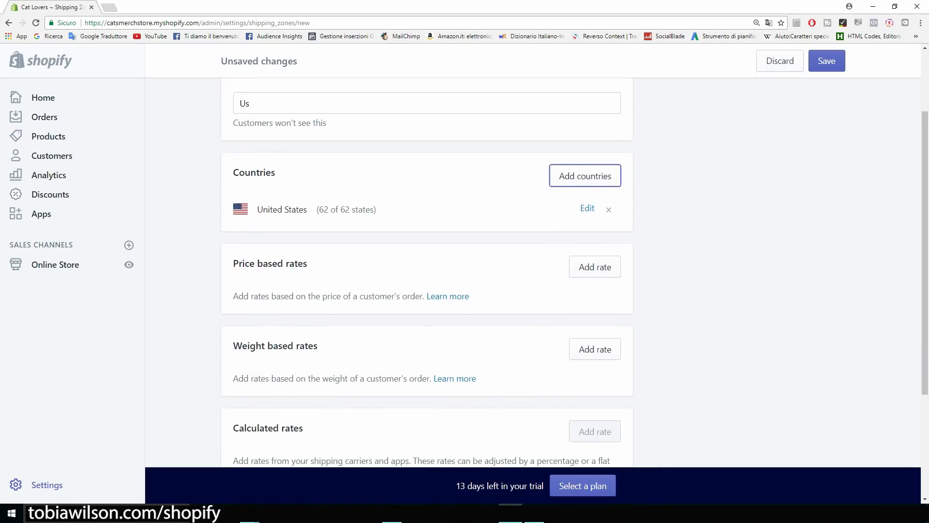
scroll(425, 266, "up", 1)
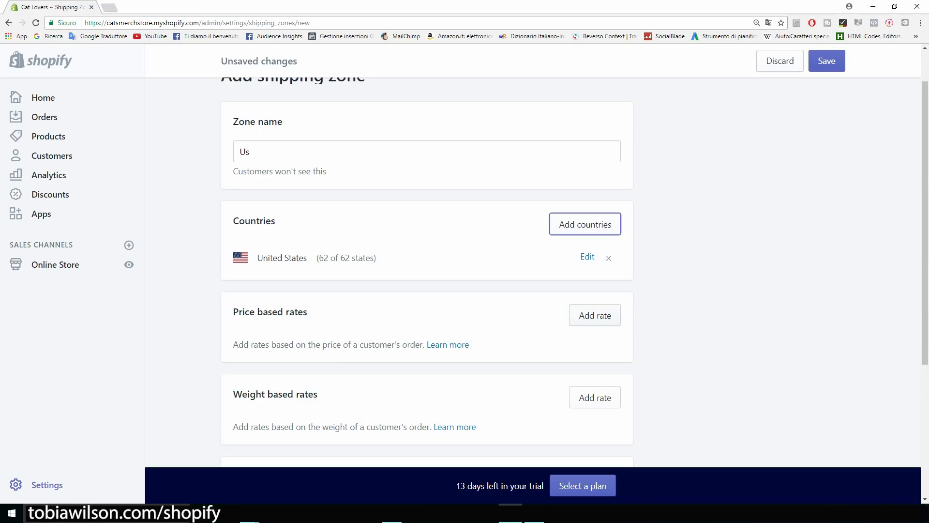
left_click(595, 315)
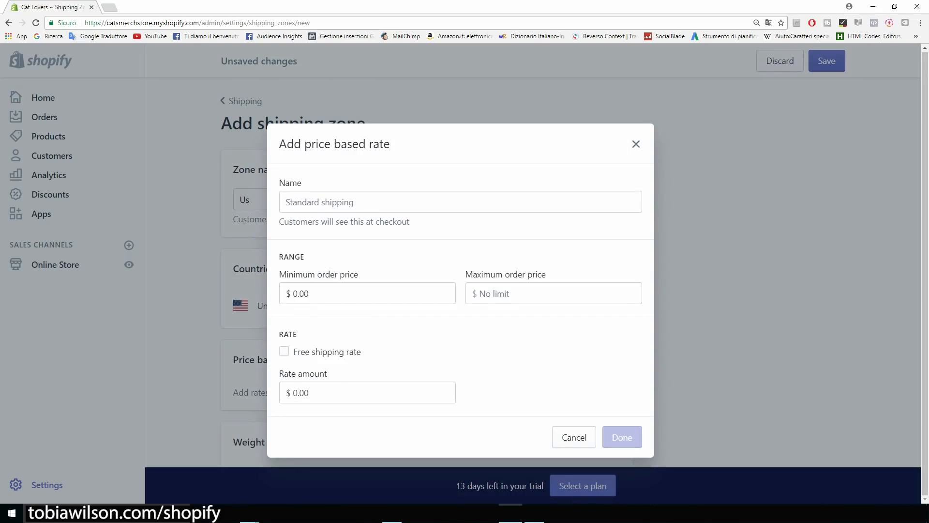
Add a free price based rate named 'US Shipping' for orders $0.00 and up.
left_click(284, 352)
left_click(460, 235)
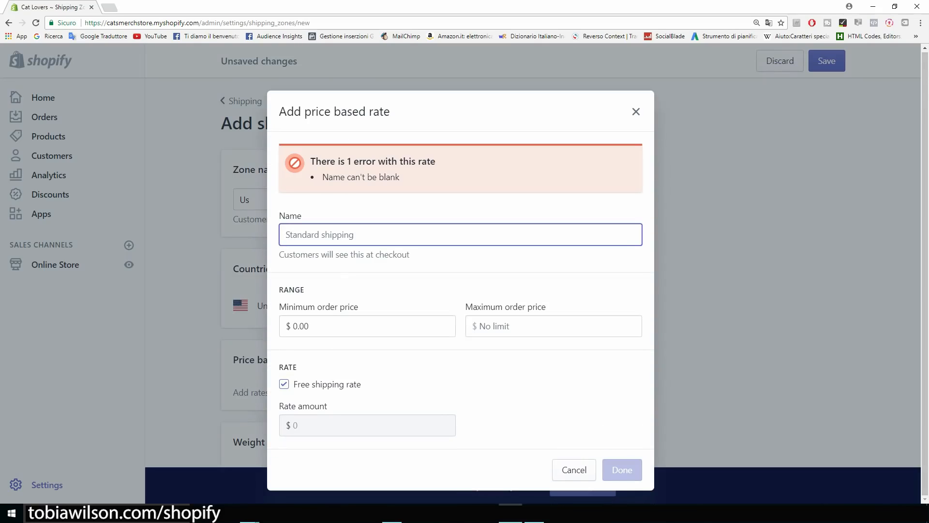
type("U")
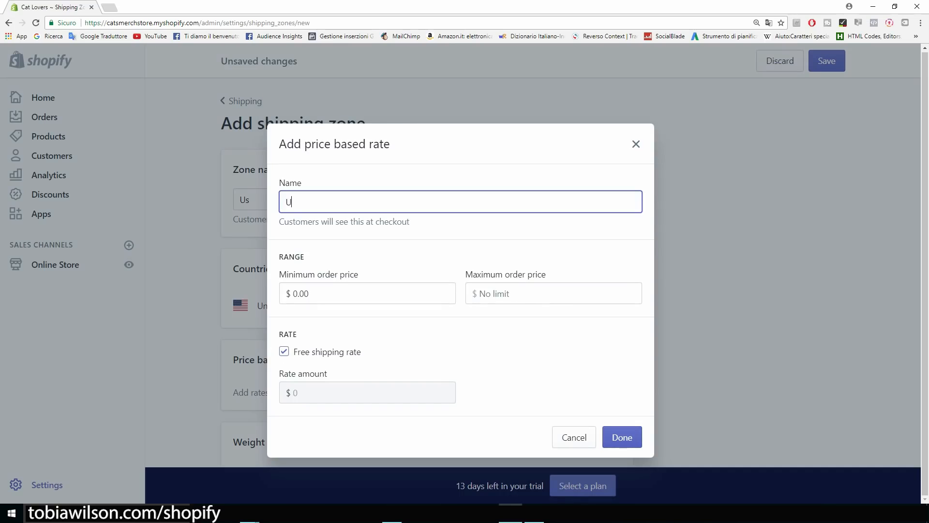
key("BackSpace")
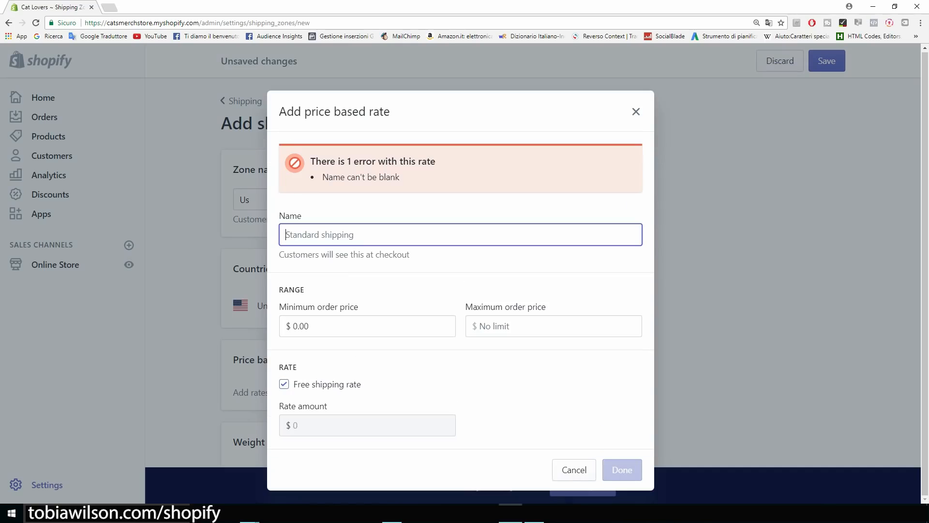
type("U")
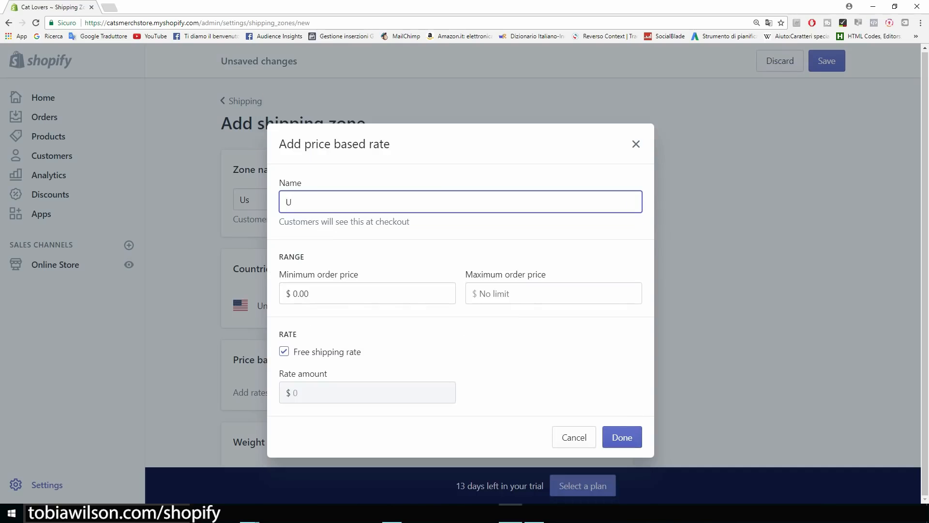
type("S Shipping")
key("Return")
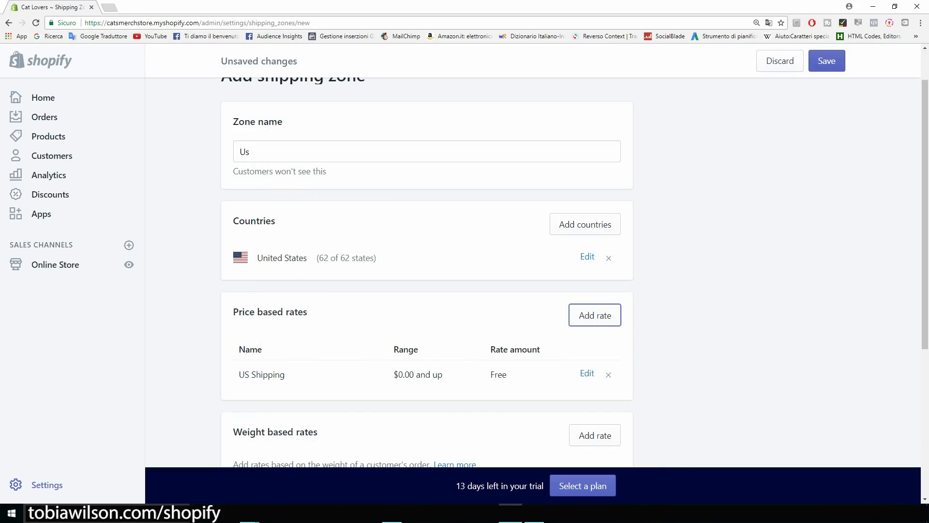
scroll(465, 271, "down", 5)
scroll(464, 271, "up", 3)
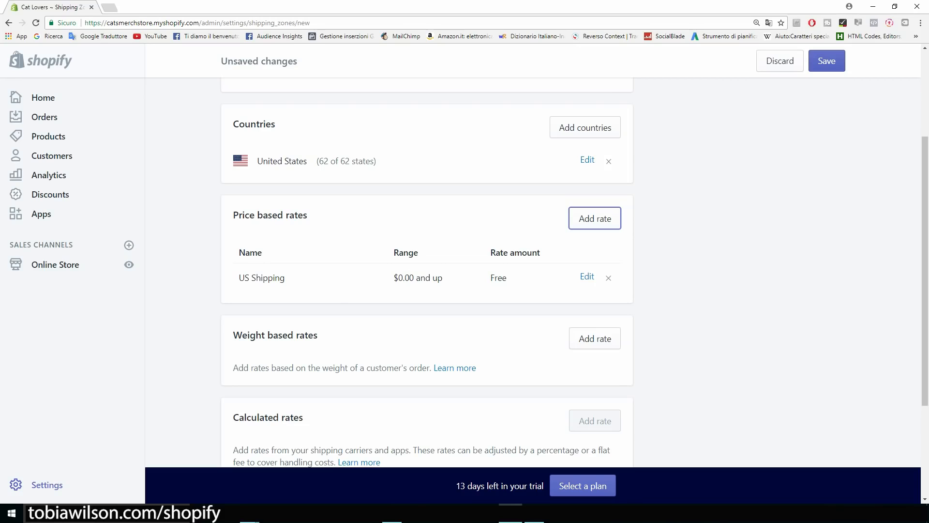
scroll(426, 271, "up", 3)
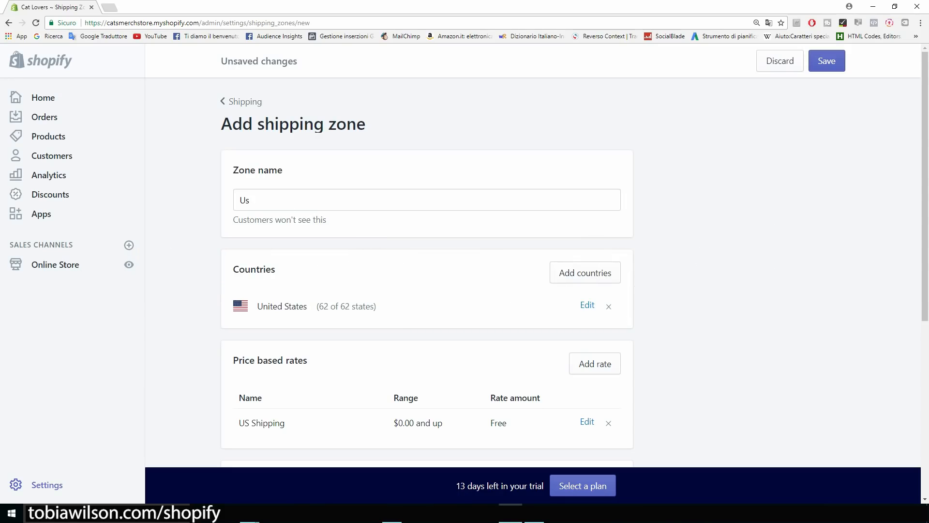
left_click_drag(367, 125, 221, 124)
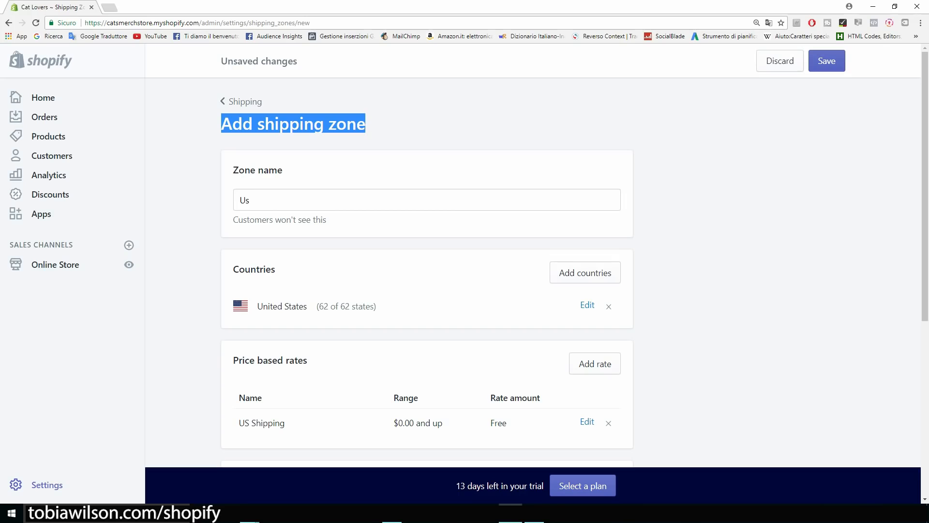
key("ctrl+t")
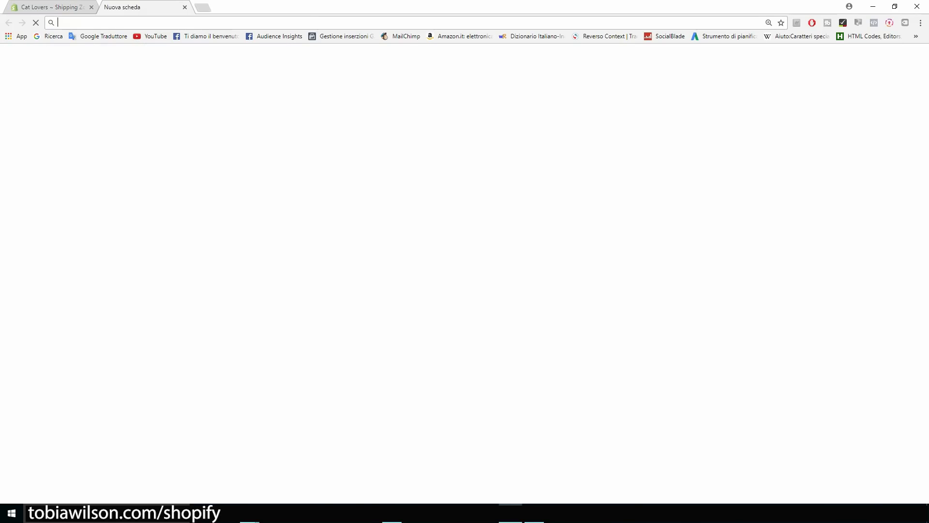
Load the AliExpress cat paw print bracelet page and compare its US $1.13 price with US $1.88.
key("ctrl+v")
key("Return")
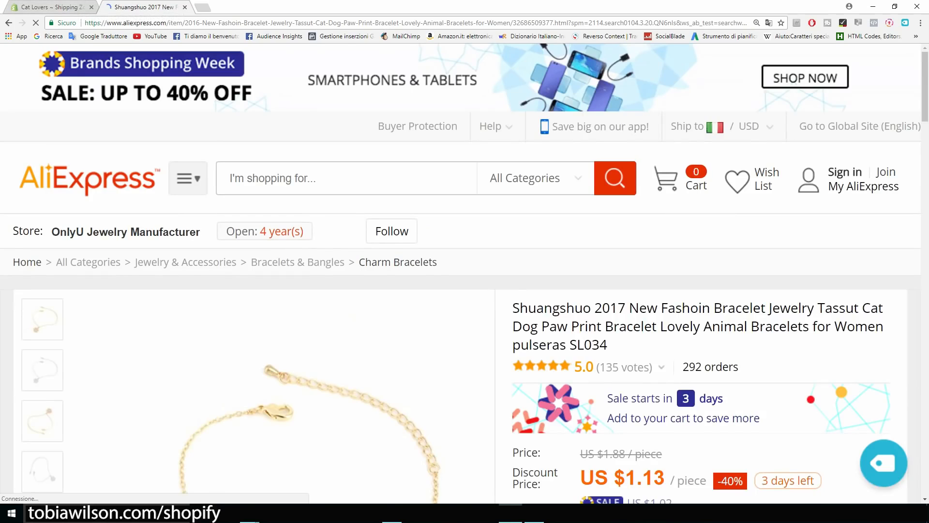
scroll(460, 273, "down", 4)
left_click_drag(385, 224, 537, 218)
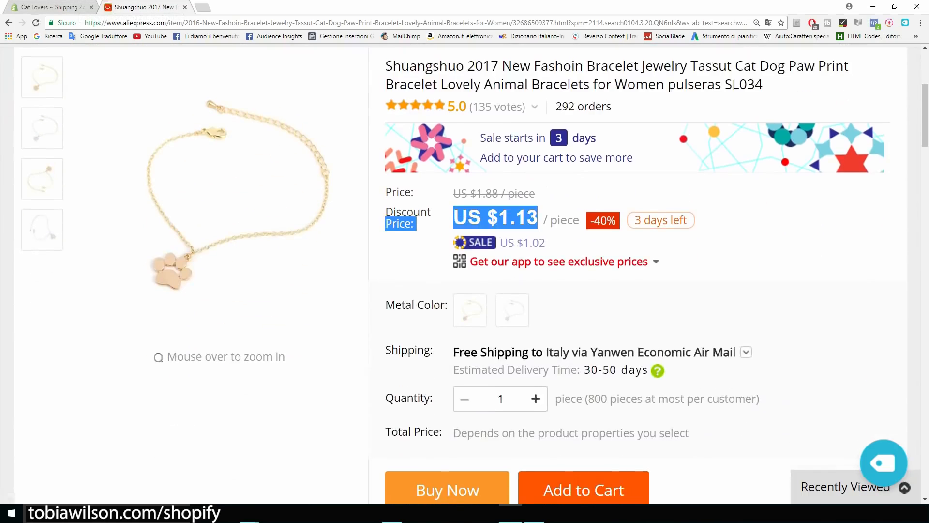
left_click(538, 219)
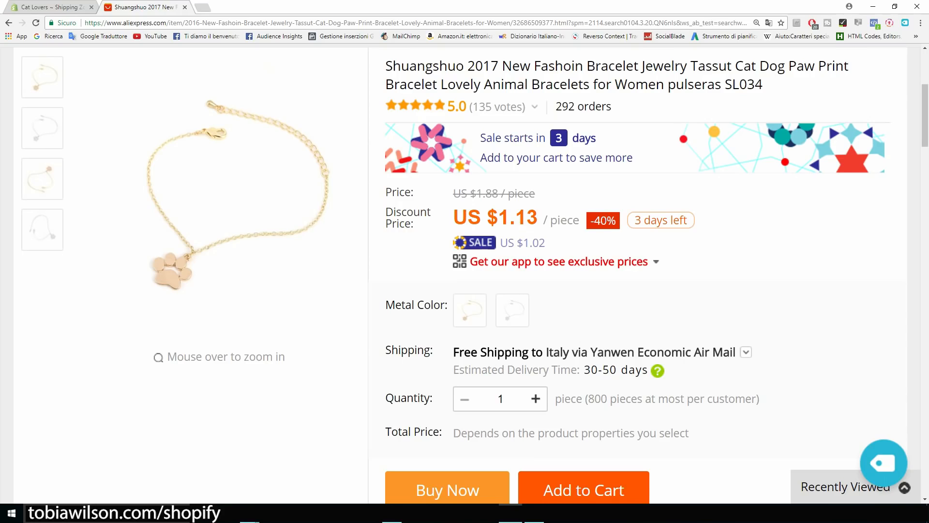
left_click_drag(536, 193, 453, 194)
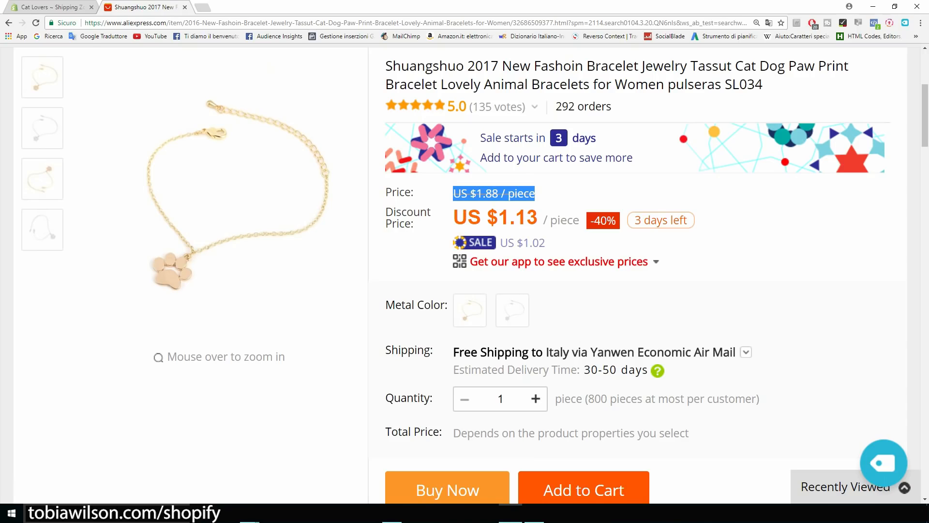
left_click(534, 194)
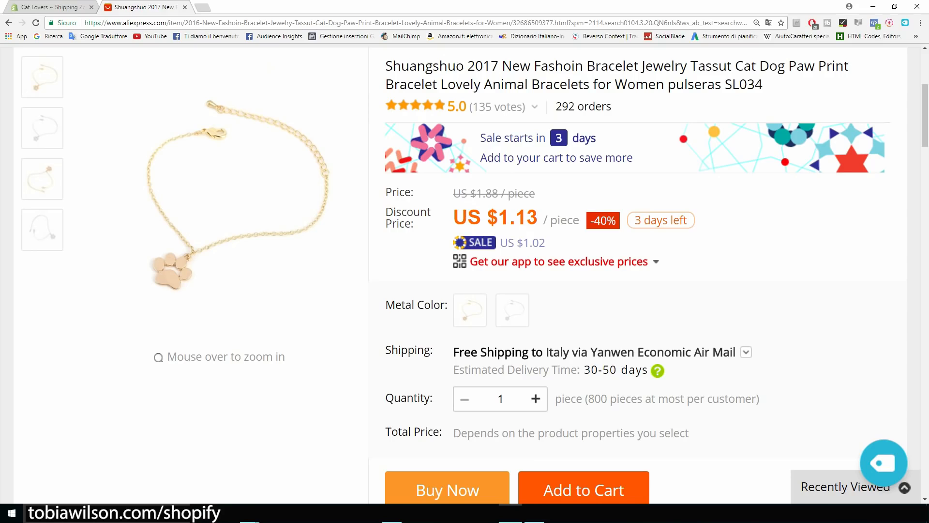
left_click(47, 7)
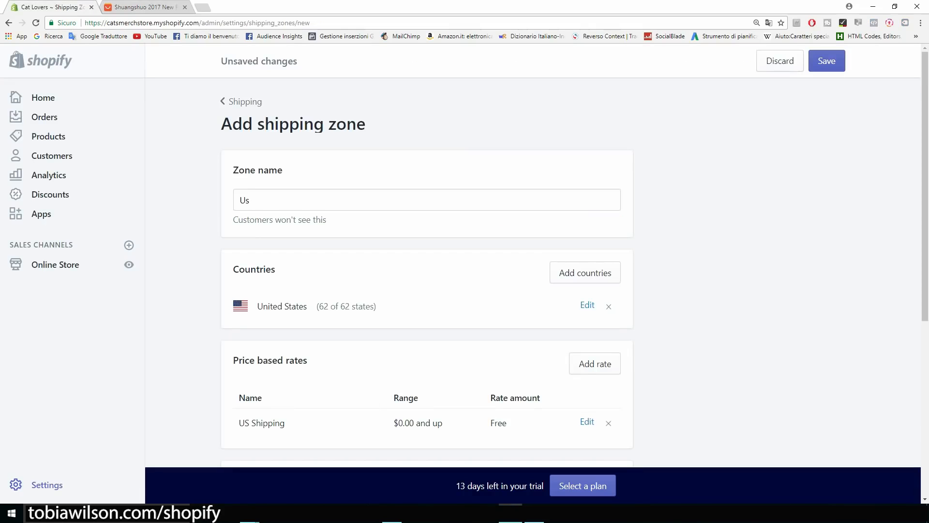
scroll(426, 271, "down", 4)
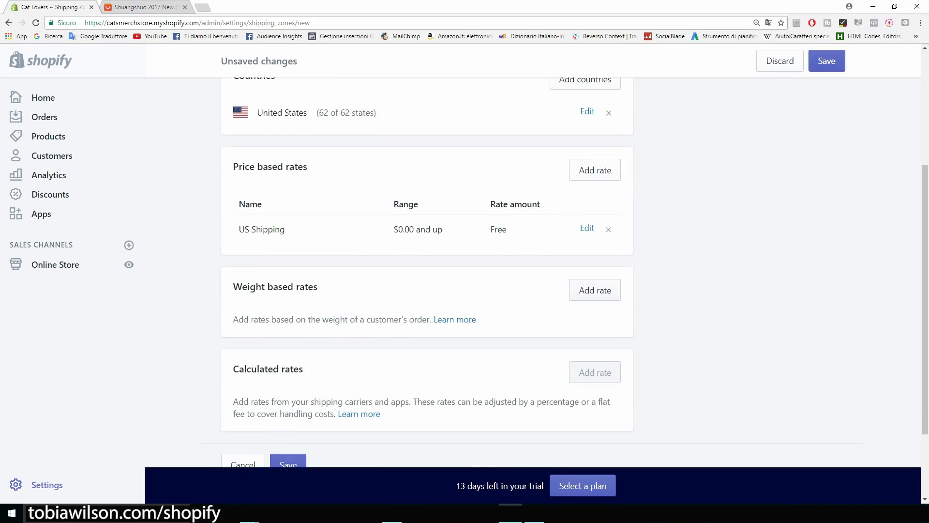
left_click(595, 290)
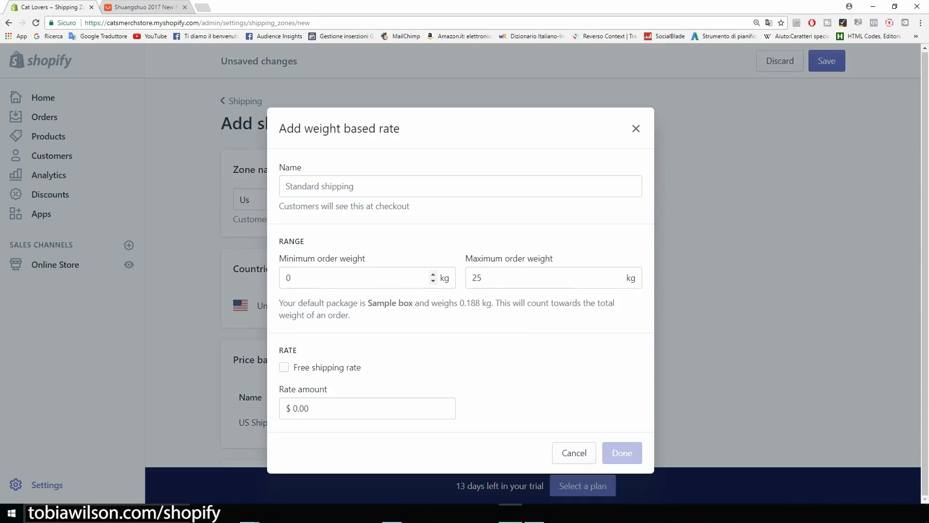
left_click_drag(310, 277, 284, 278)
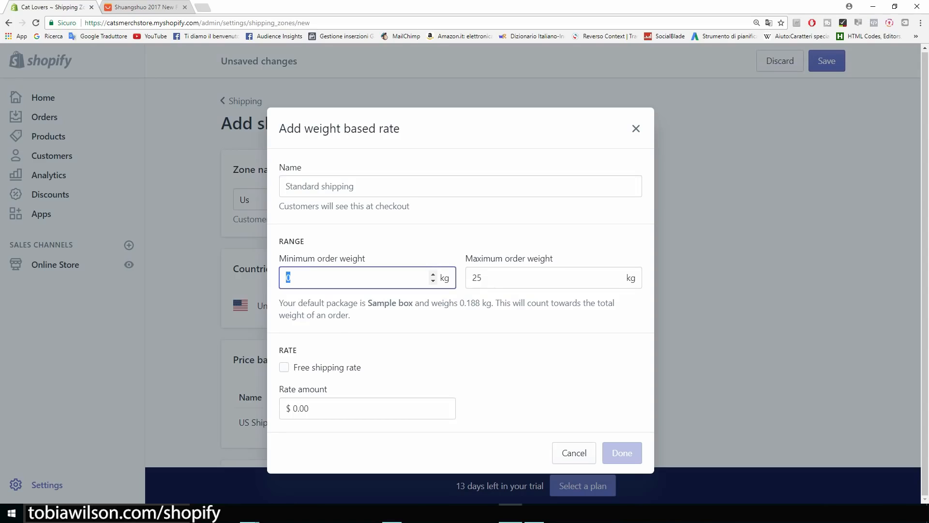
type("1")
key("Tab")
type("1")
left_click(319, 227)
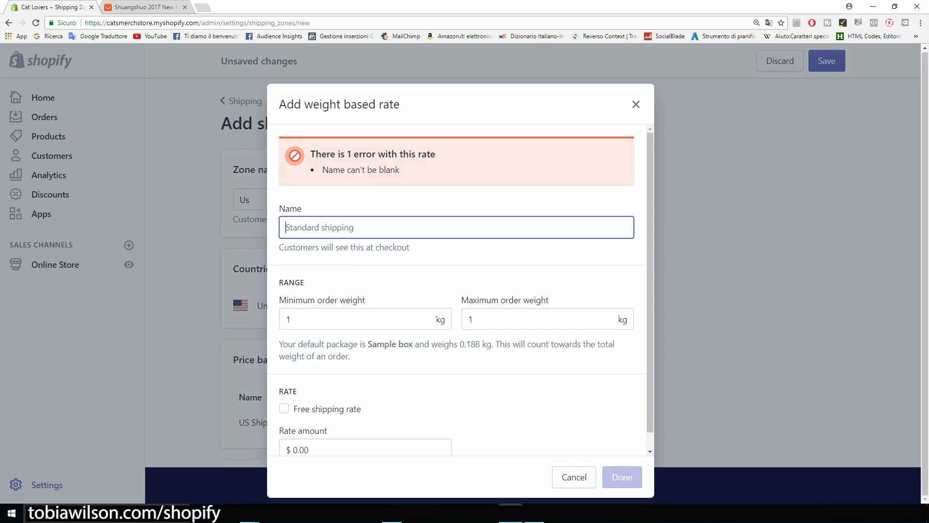
type("Free")
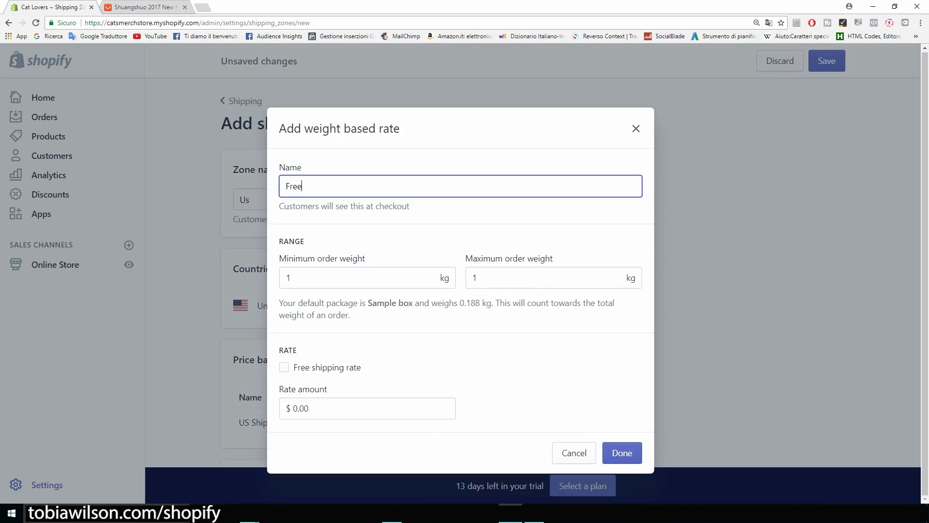
type(" plus shipping")
left_click(293, 408)
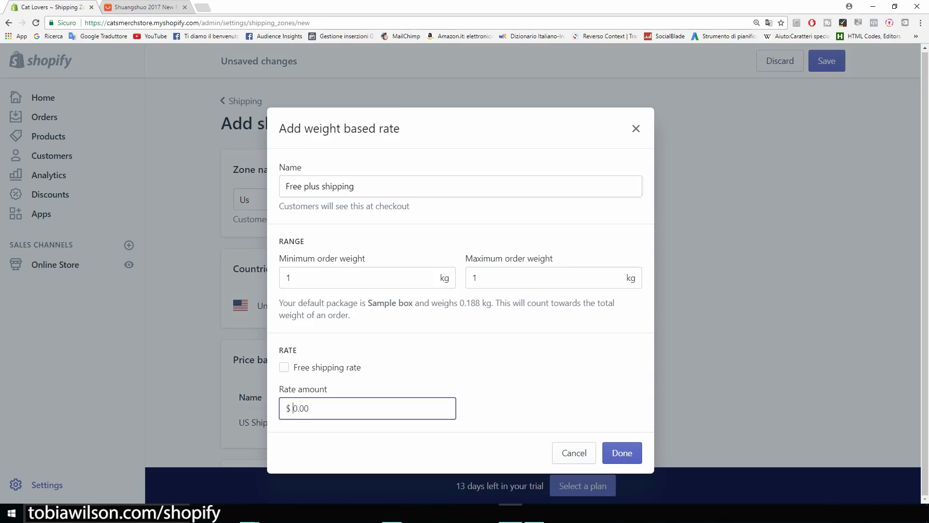
key("Delete")
type("5")
left_click(526, 396)
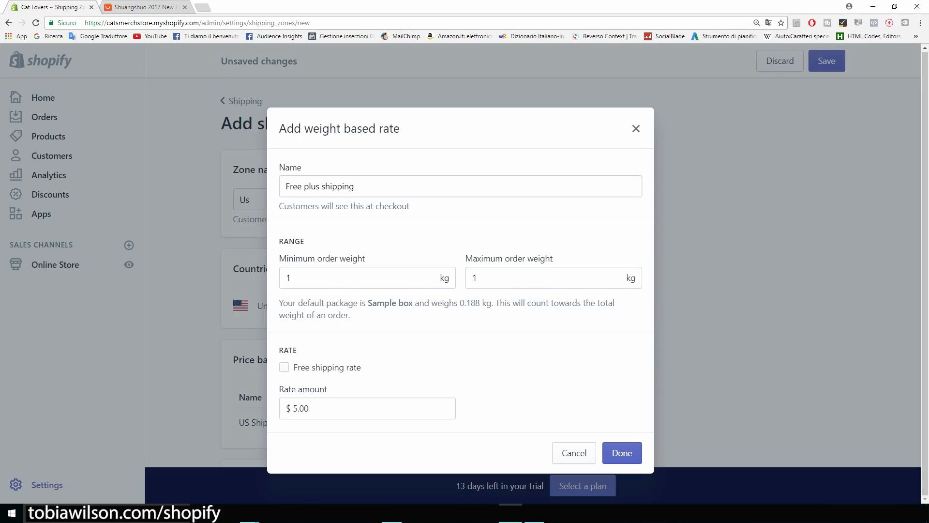
key("Escape")
scroll(427, 272, "up", 4)
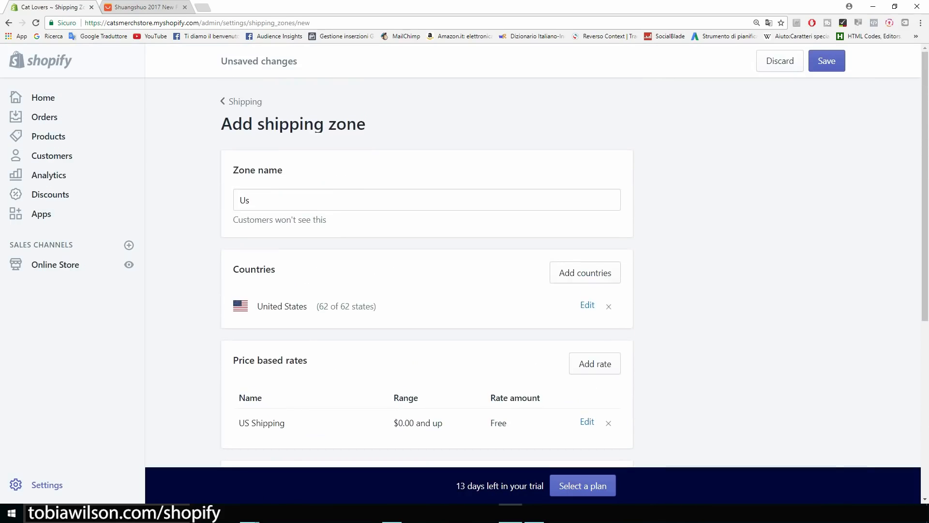
Save the Us shipping zone covering the United States, then go to Settings.
left_click(245, 101)
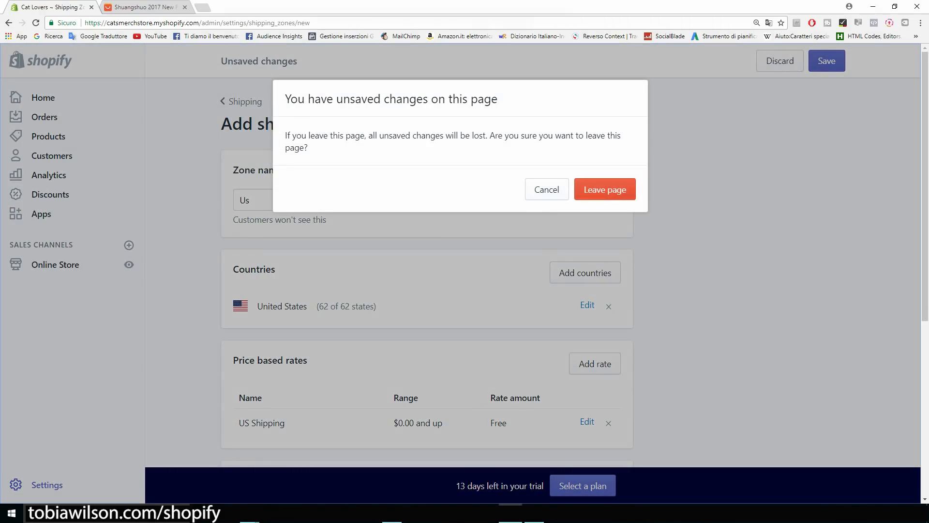
left_click(547, 189)
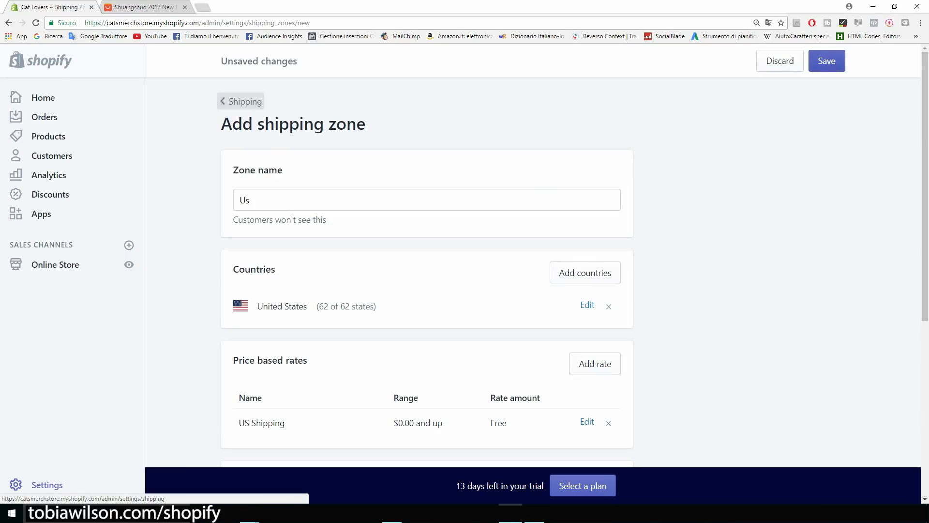
left_click(826, 61)
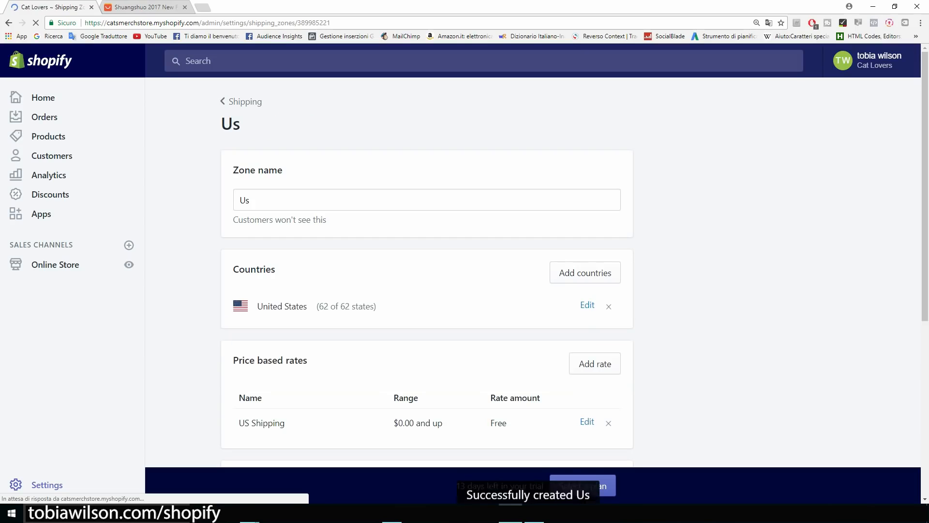
left_click(46, 484)
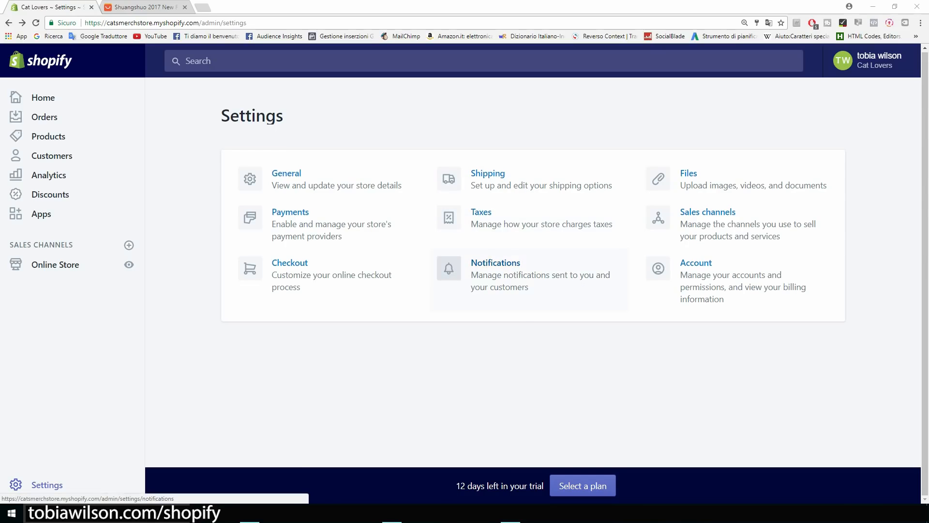
left_click(494, 272)
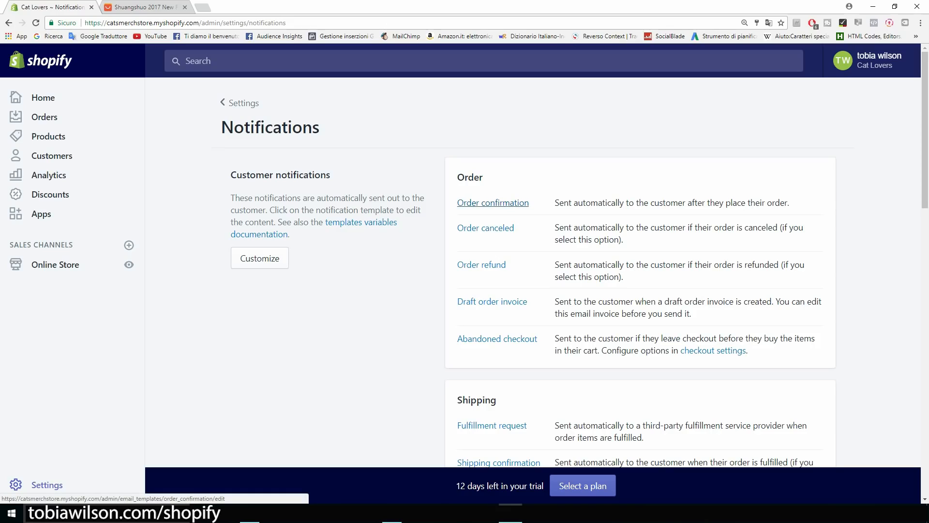
scroll(493, 203, "down", 5)
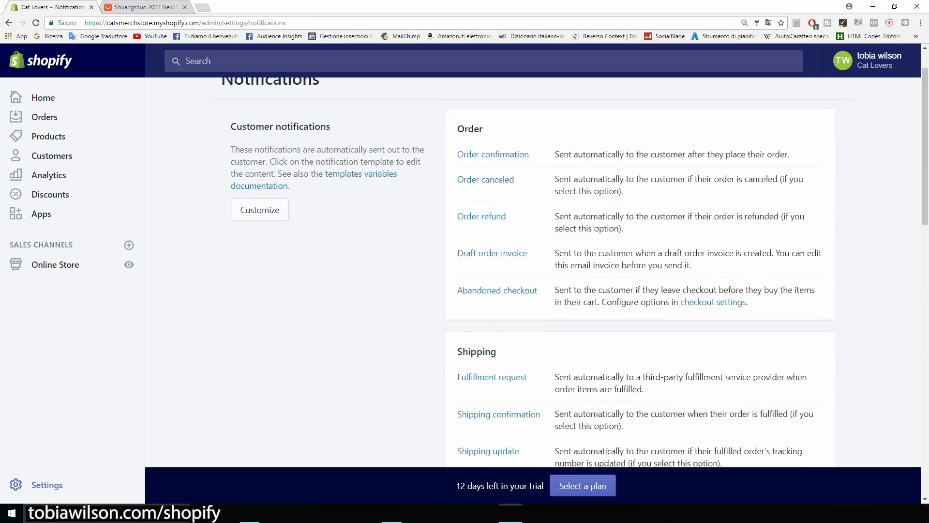
scroll(493, 203, "down", 12)
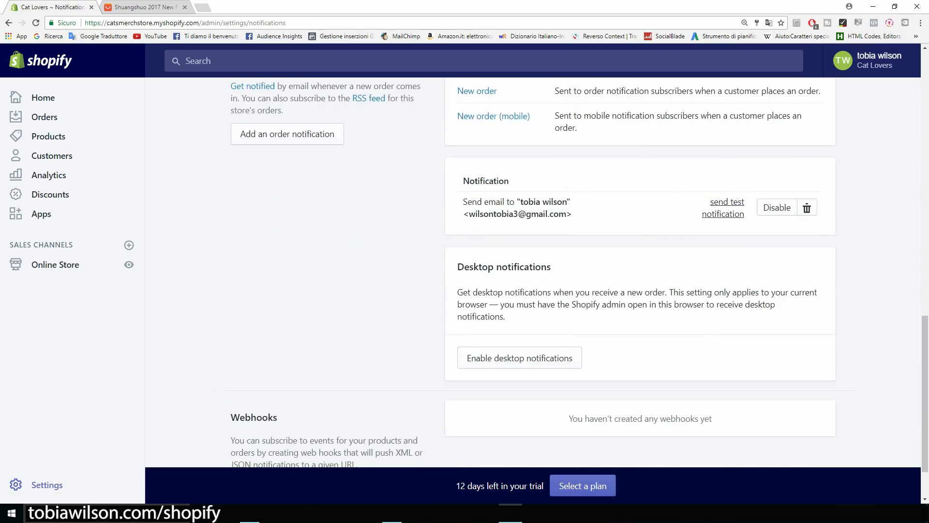
scroll(493, 202, "down", 2)
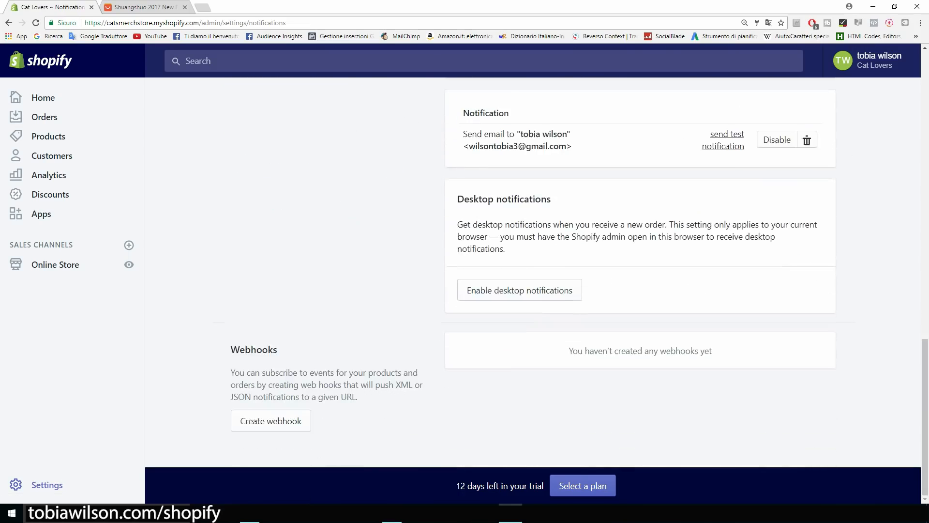
left_click_drag(551, 199, 457, 199)
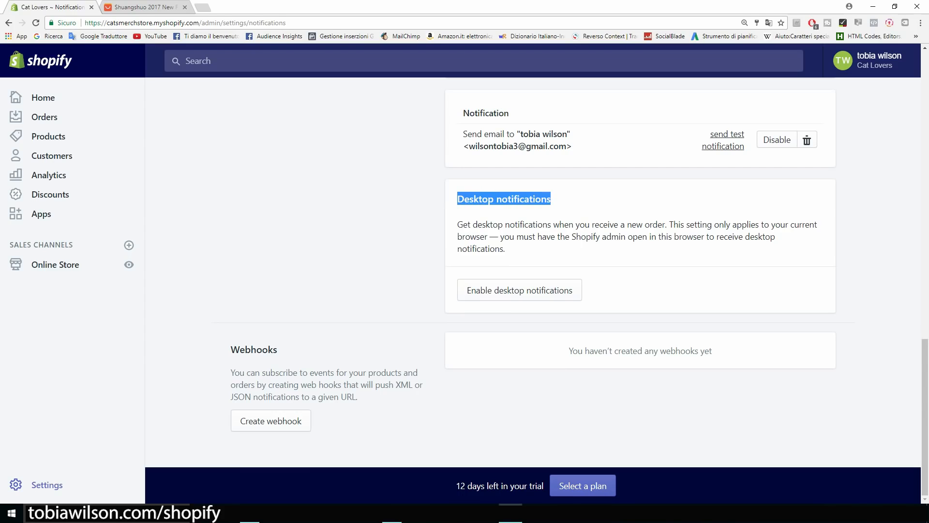
left_click(484, 211)
scroll(484, 211, "up", 7)
scroll(363, 223, "up", 10)
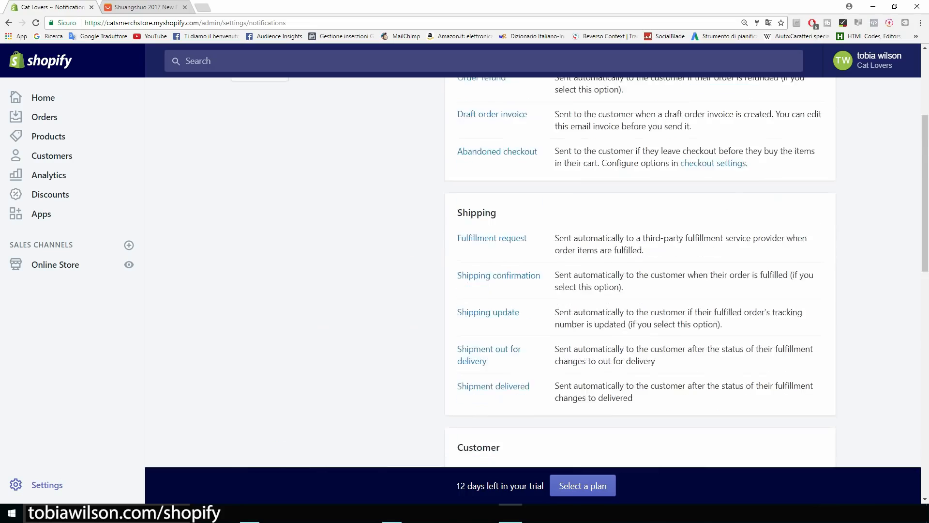
left_click(240, 103)
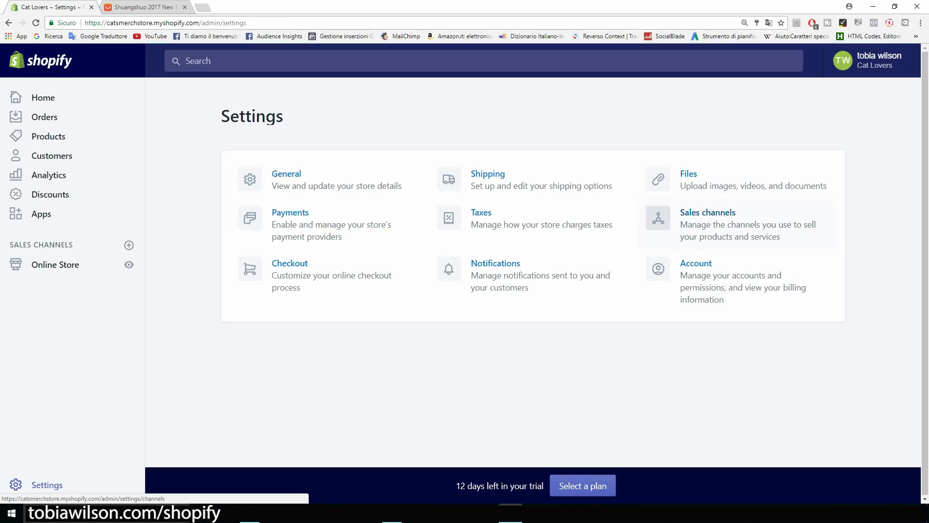
left_click(708, 218)
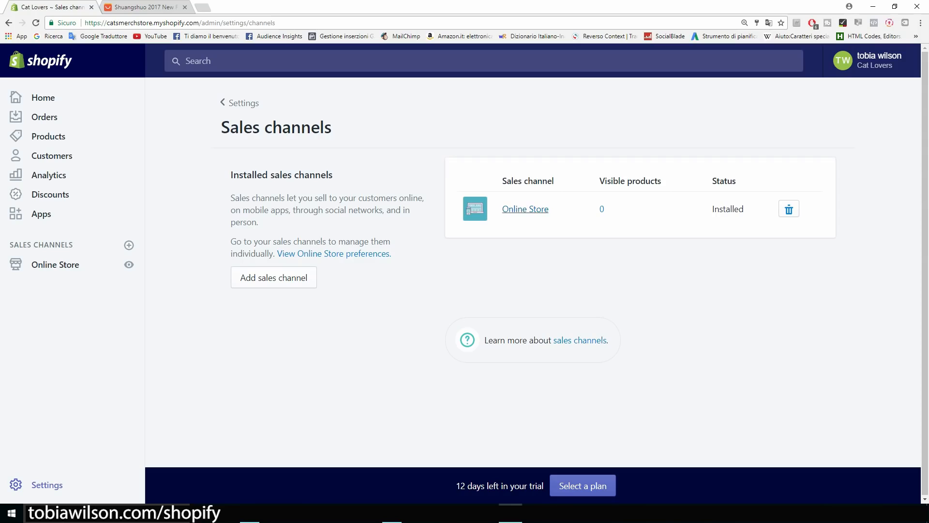
key("alt+Left")
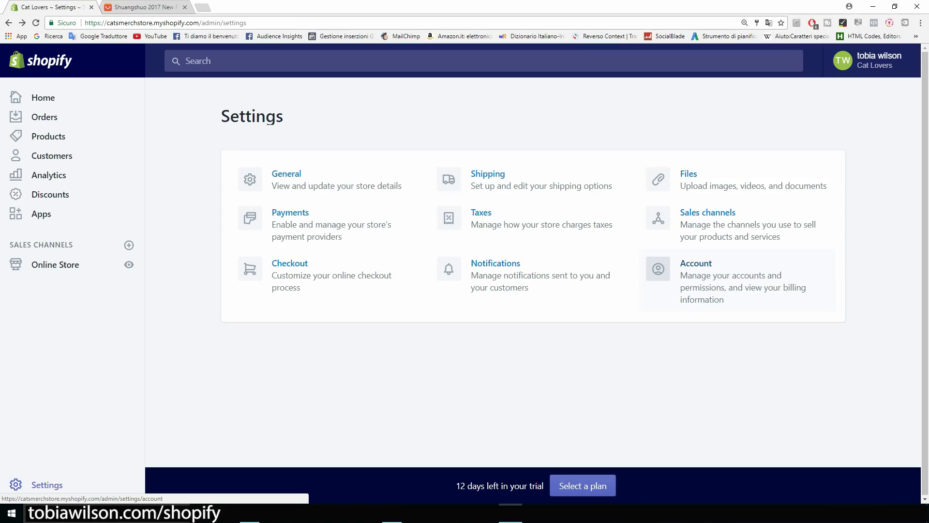
left_click(696, 264)
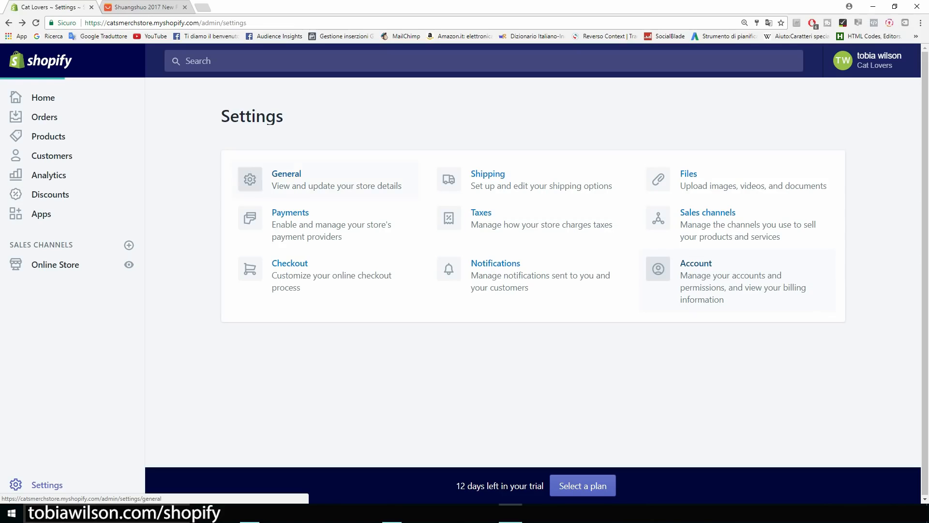
scroll(533, 271, "down", 6)
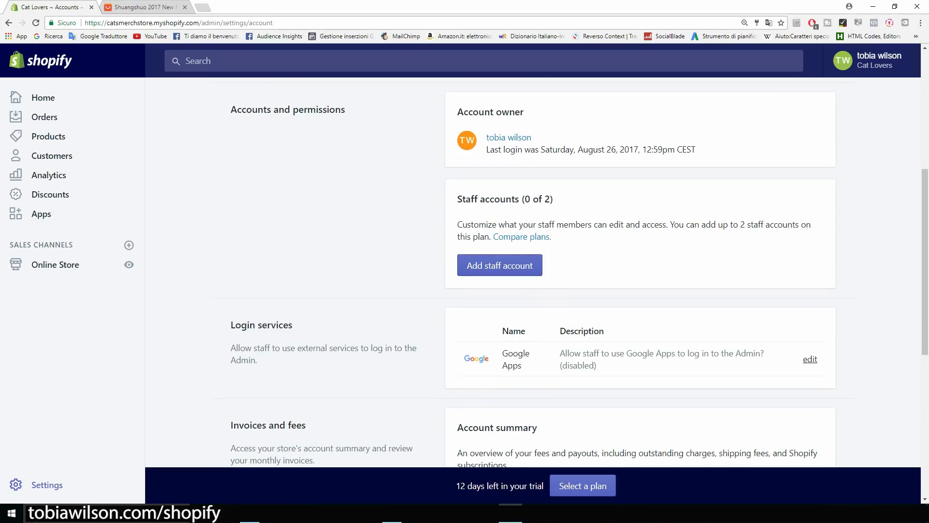
left_click_drag(696, 149, 486, 149)
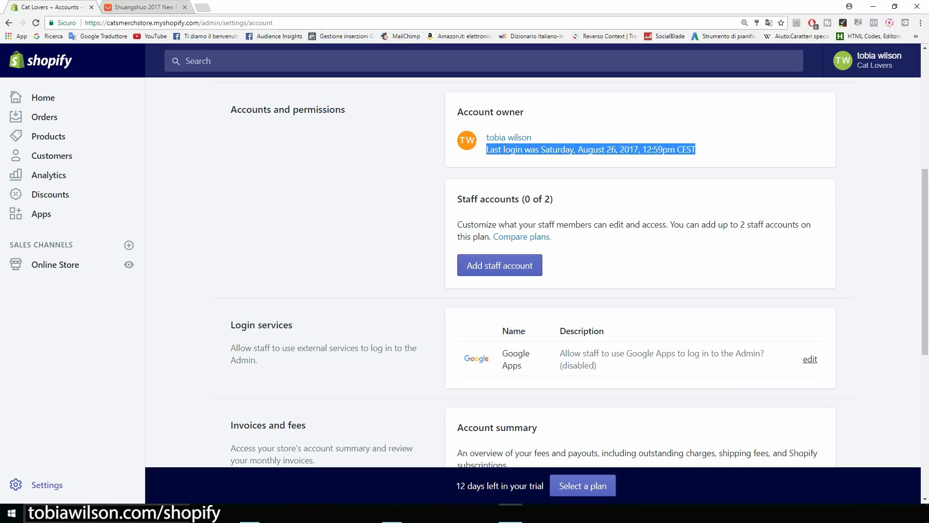
left_click(487, 161)
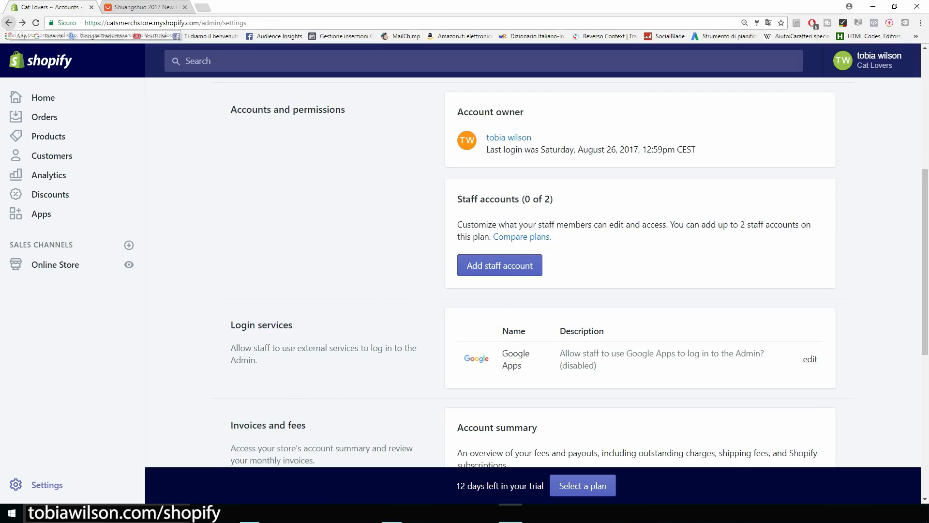
left_click(9, 23)
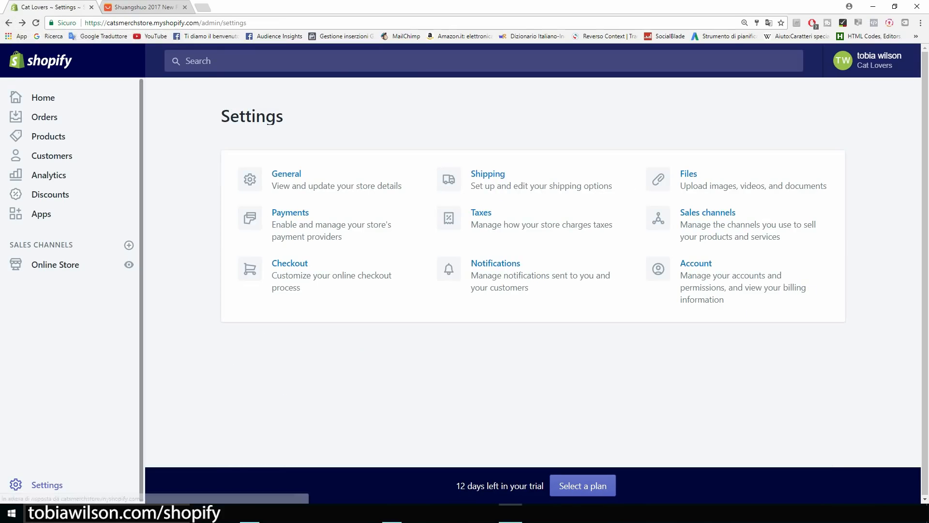
left_click_drag(284, 116, 221, 117)
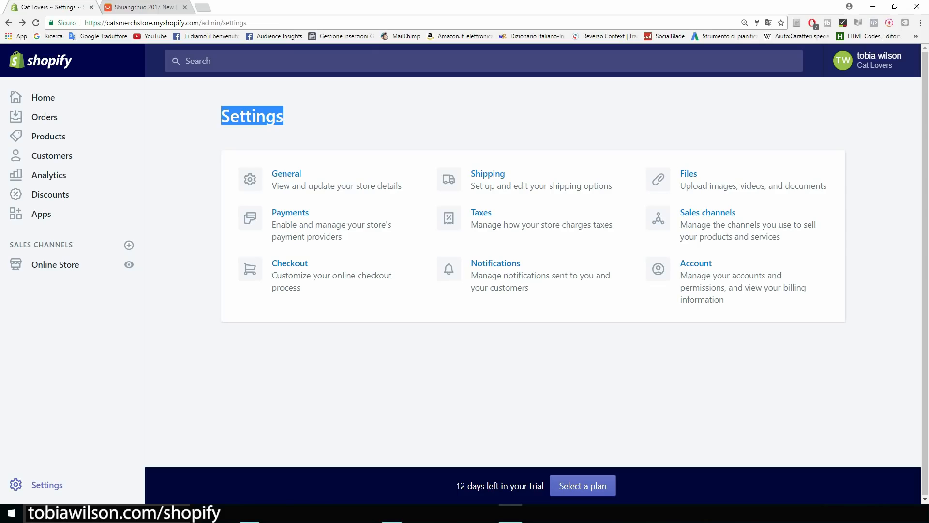
left_click(213, 117)
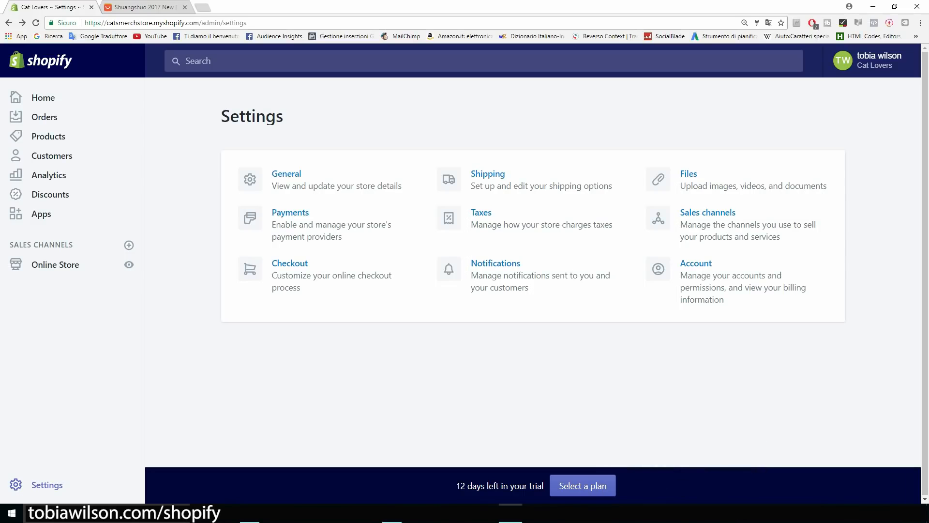
left_click(42, 214)
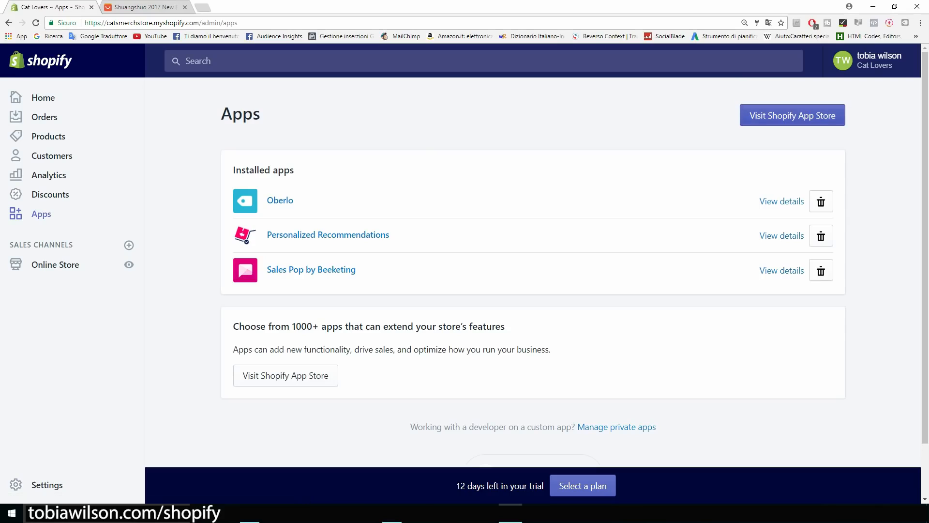
Search the Shopify App Store for 'mailchimp' and get the MailChimp for Shopify app.
left_click(792, 115)
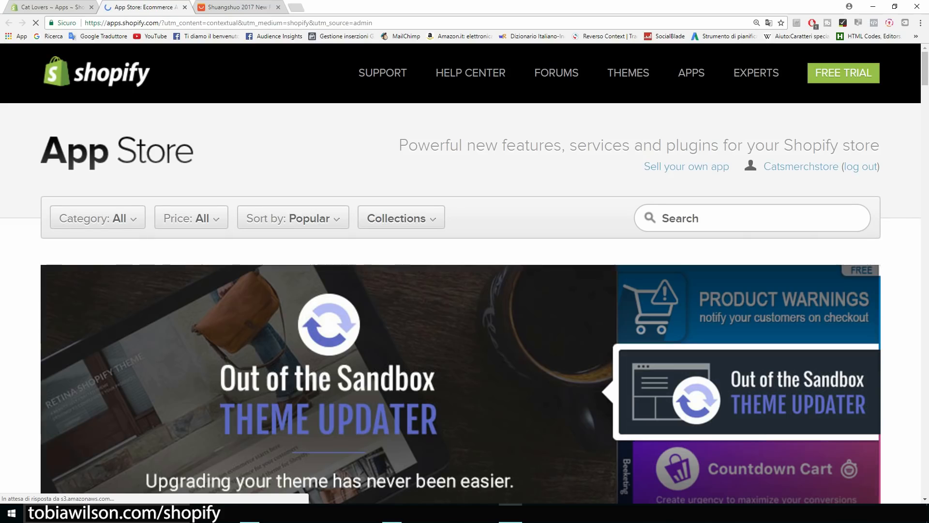
type("mailchim")
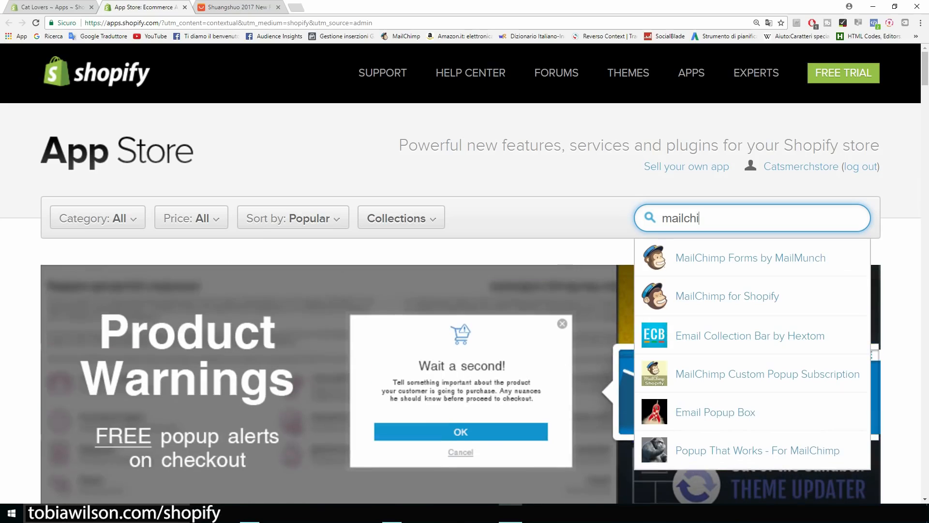
type("p")
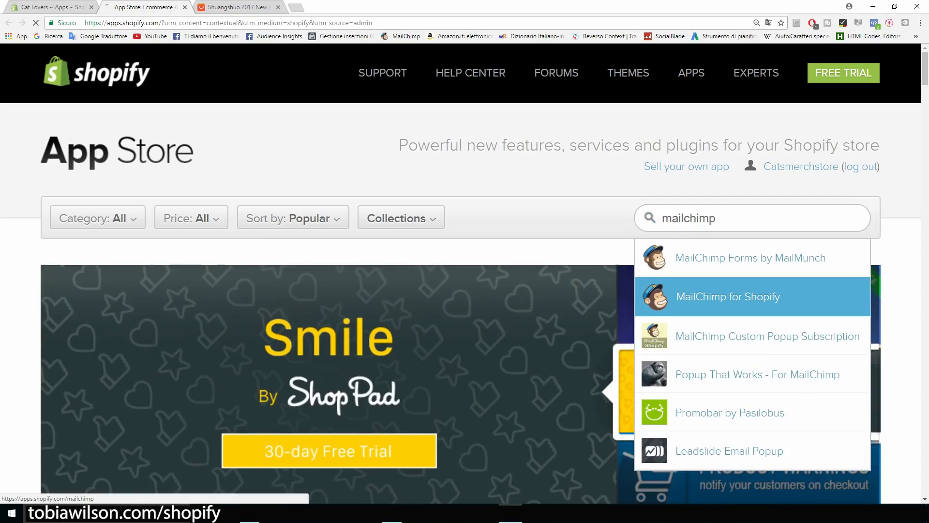
left_click(728, 296)
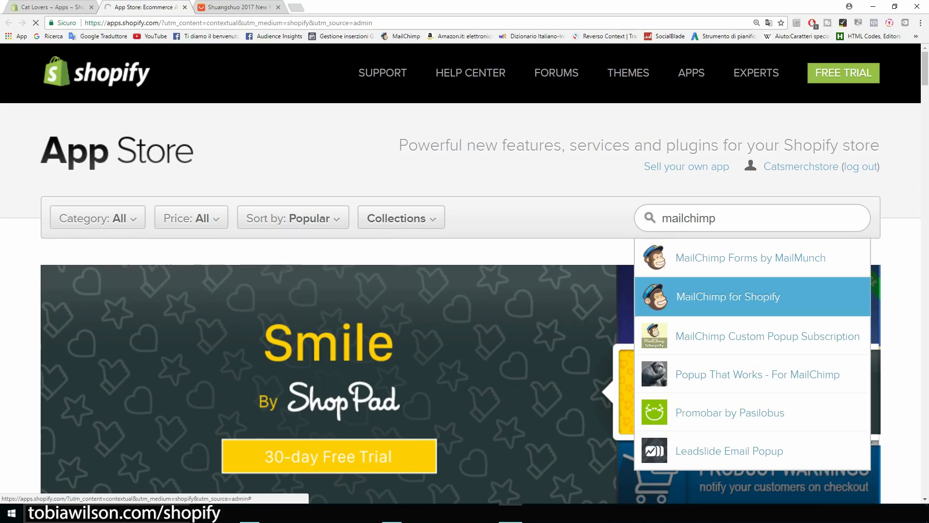
scroll(465, 261, "down", 2)
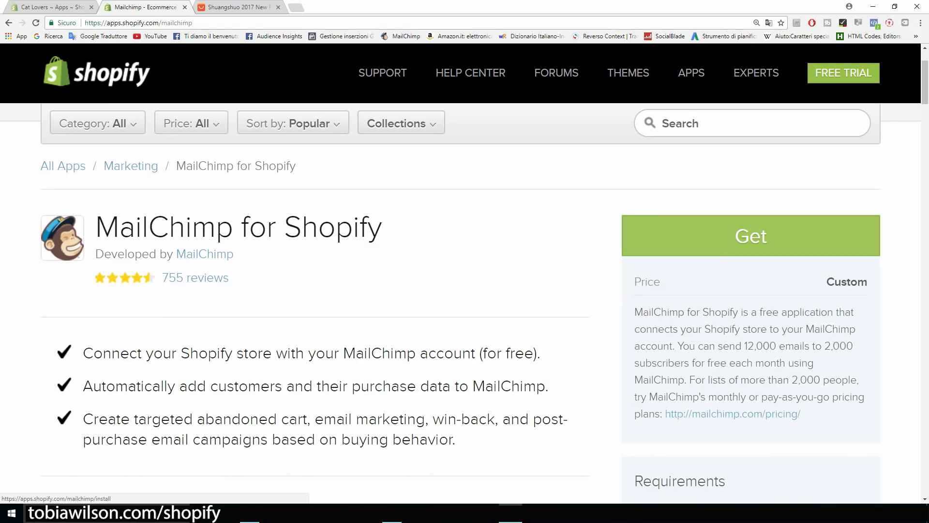
left_click(755, 236)
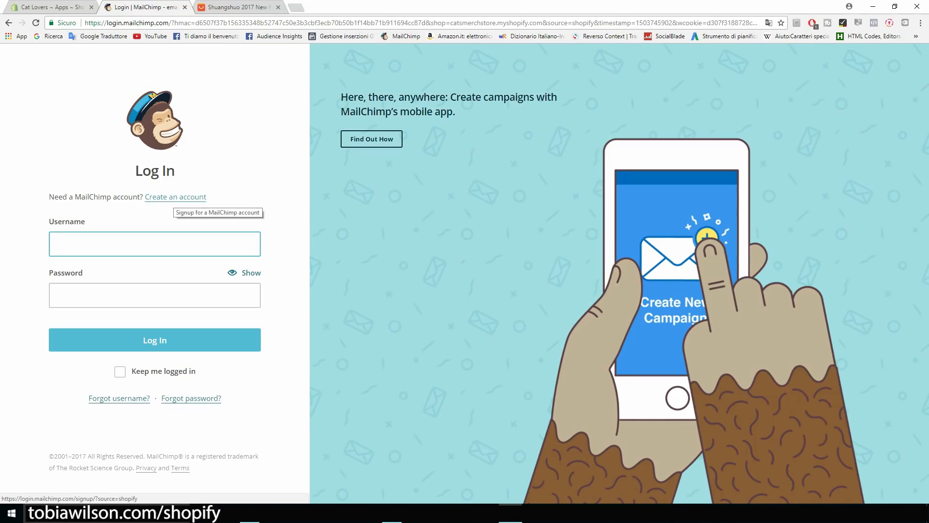
Fill the MailChimp signup form with the e-mail address, username 'Cat Lovers' and a password, and submit it.
left_click(175, 197)
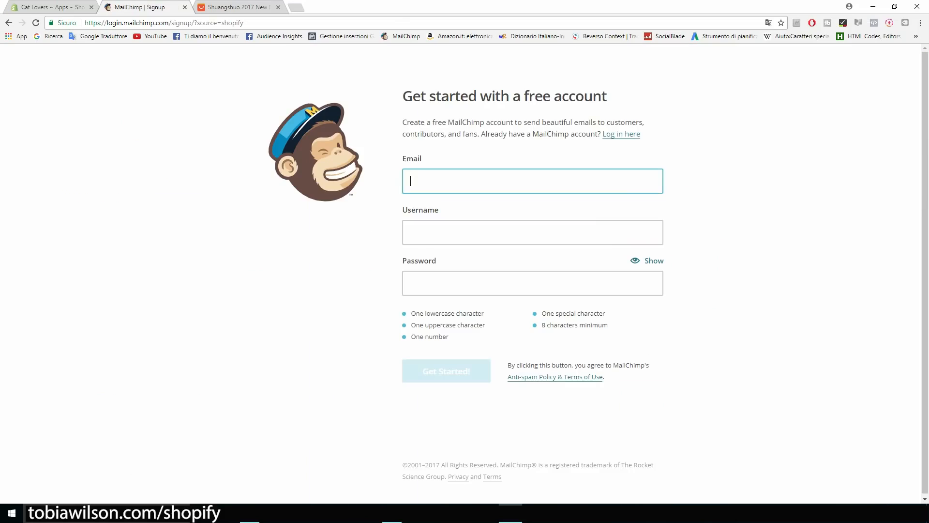
key("Tab")
type("Cat Lovers")
key("Tab")
type("********")
key("BackSpace")
key("BackSpace")
key("BackSpace")
key("BackSpace")
key("BackSpace")
key("BackSpace")
key("BackSpace")
key("BackSpace")
type("***********")
key("Return")
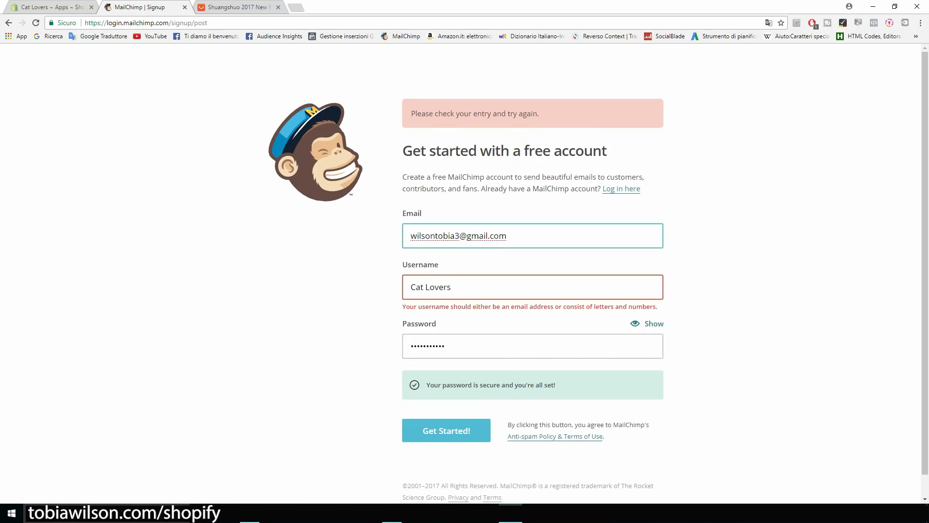
Replace the rejected username with the pasted e-mail address and resubmit the signup.
key("Tab")
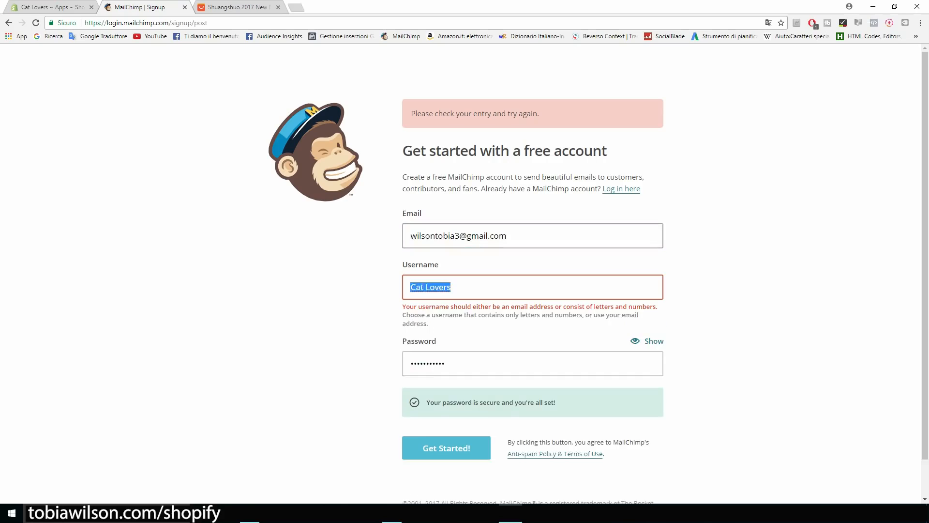
key("ctrl+v")
key("Return")
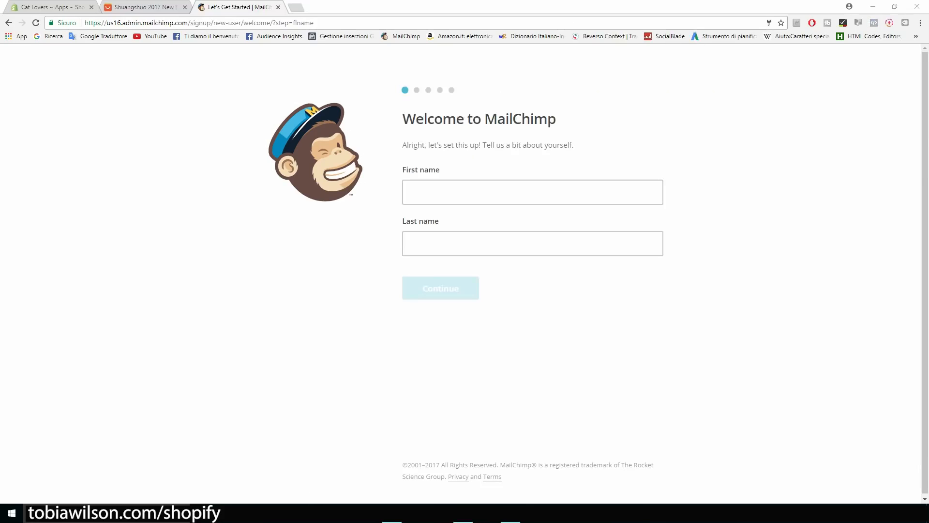
Enter the account owner's first and last name and continue.
left_click(410, 192)
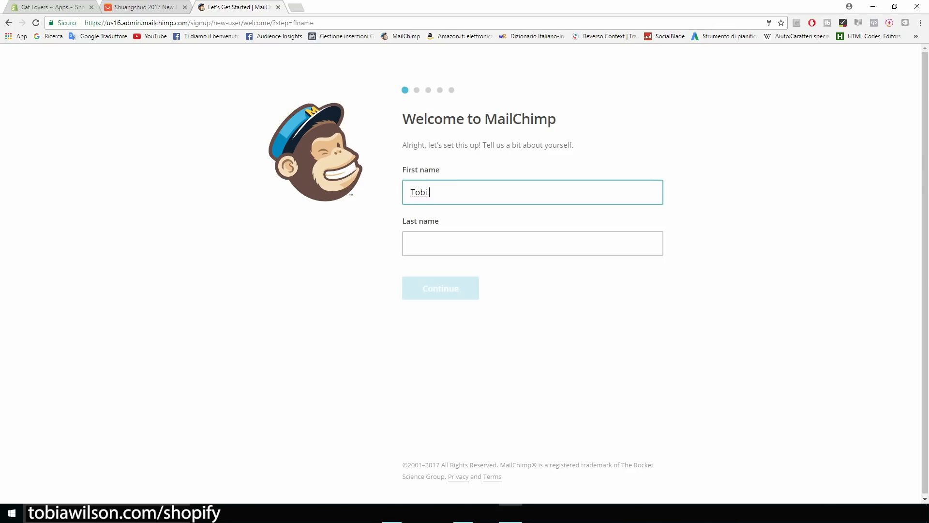
key("Tab")
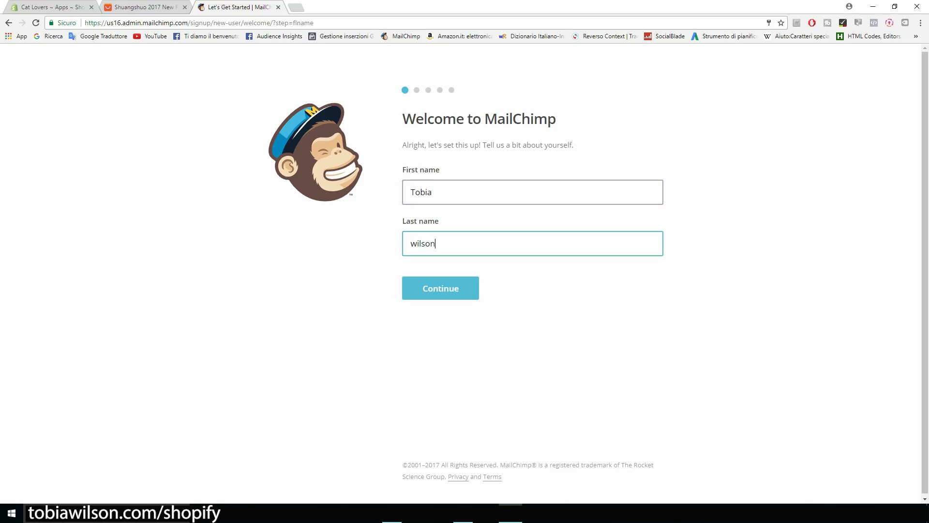
key("Return")
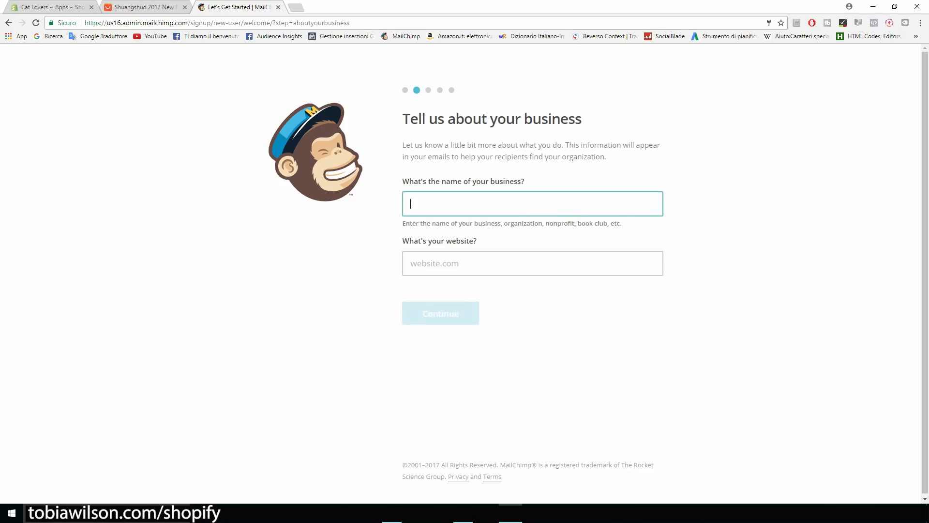
Enter business name 'Cat Lovers' with the Shopify store domain pasted as the website.
type("Cat Lovers")
key("Tab")
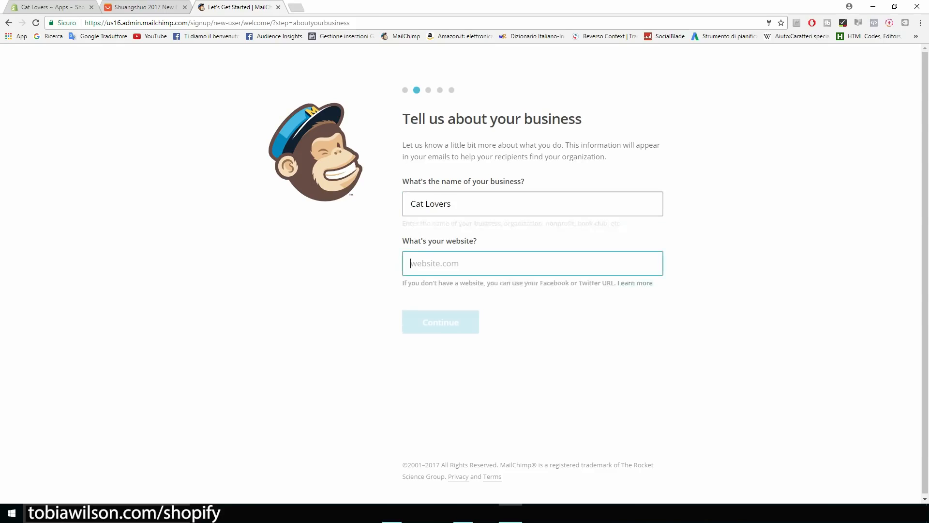
left_click(39, 8)
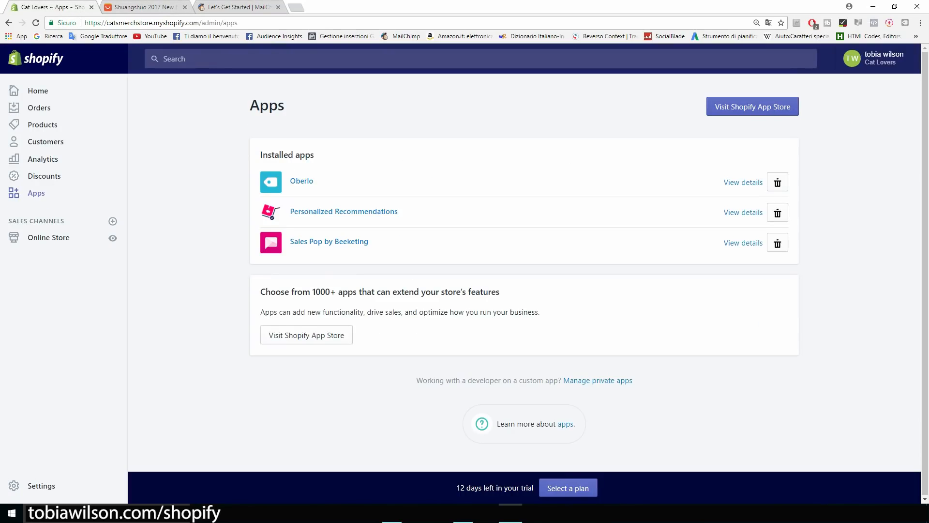
left_click_drag(107, 23, 199, 23)
key("ctrl+c")
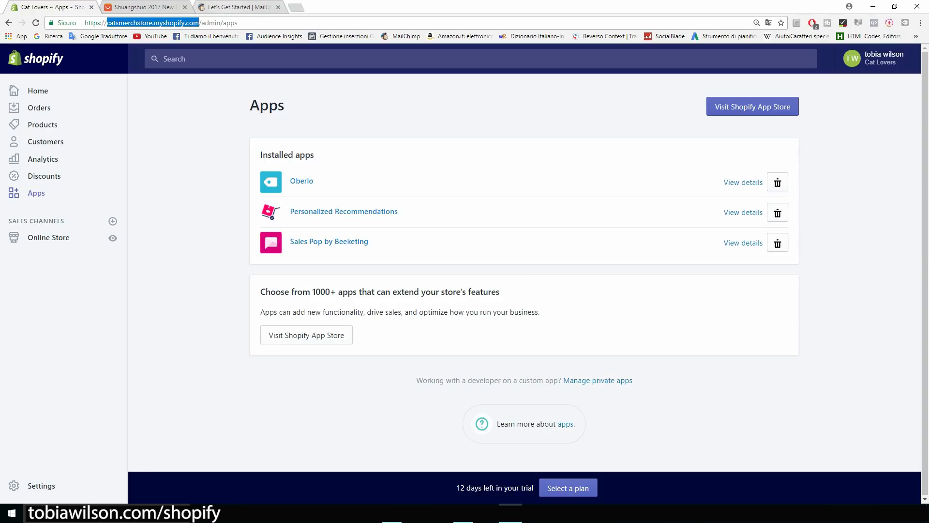
left_click(228, 7)
key("ctrl+v")
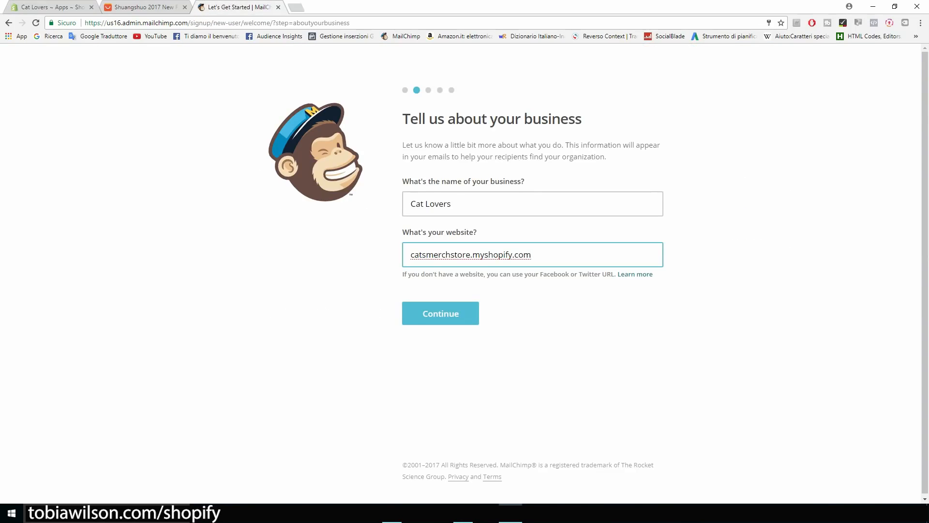
key("Return")
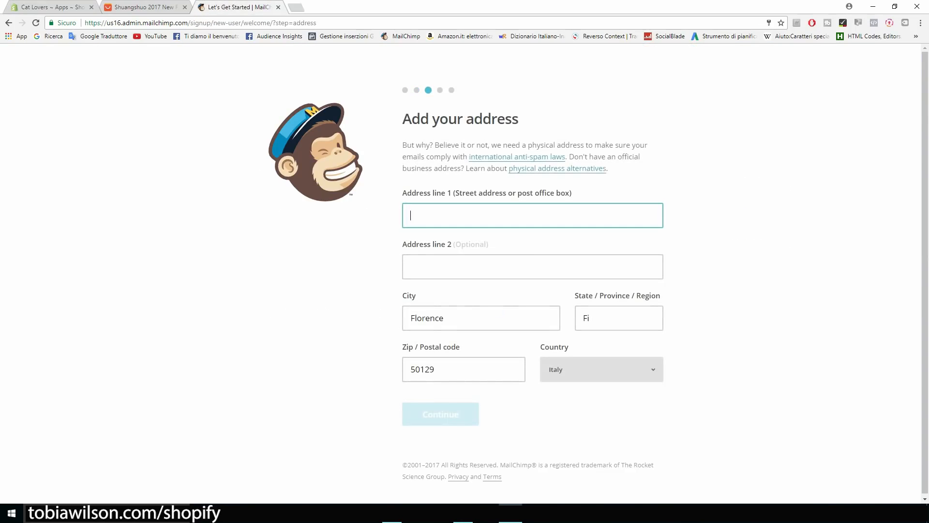
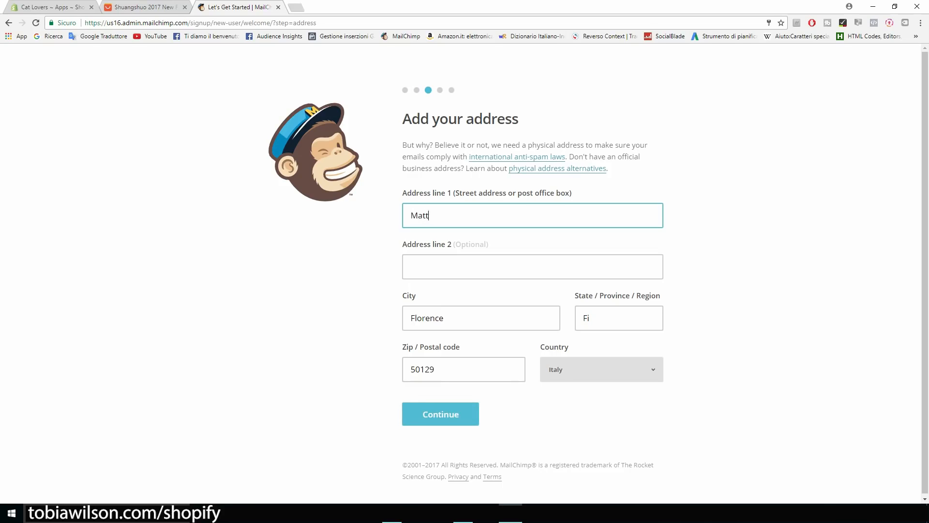
Fill in the business street address and postal code, then continue.
left_click_drag(437, 370, 420, 370)
type("052")
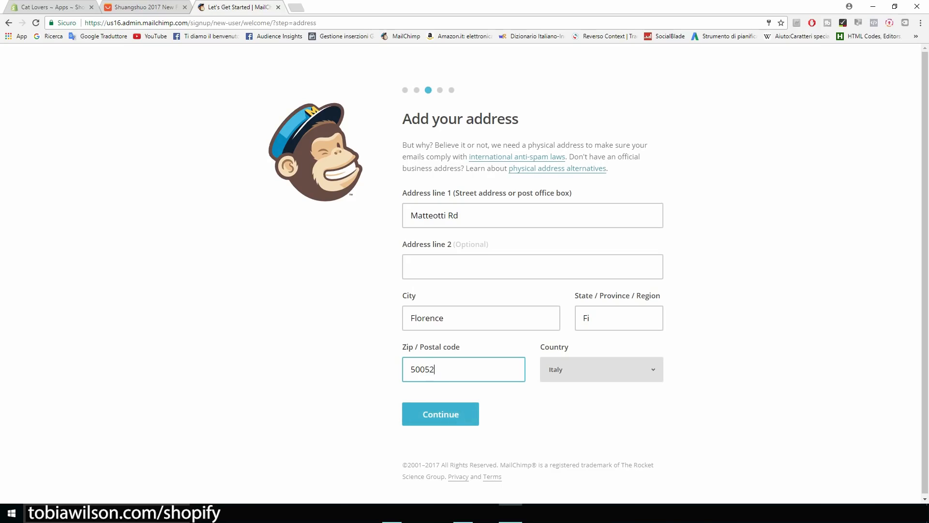
left_click(440, 415)
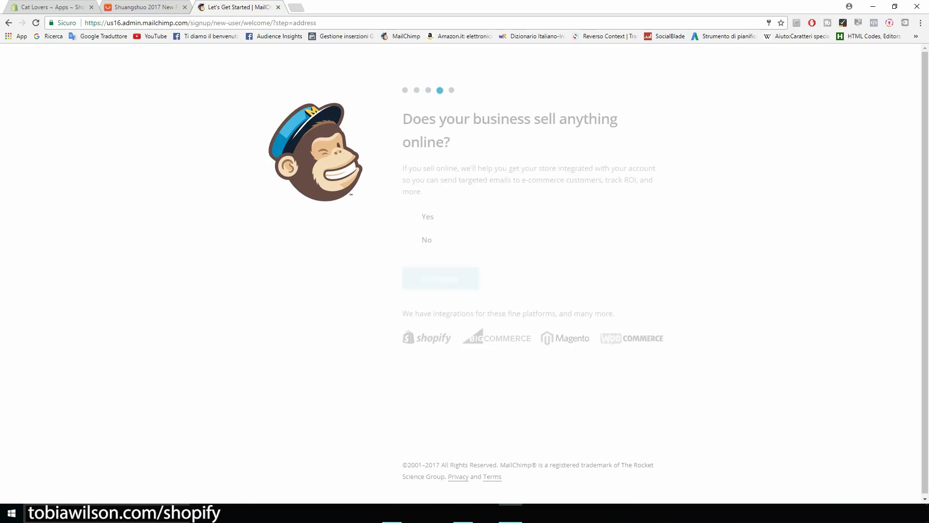
Answer Yes to selling online, skip connecting social media, and finish the welcome setup.
left_click_drag(403, 119, 450, 142)
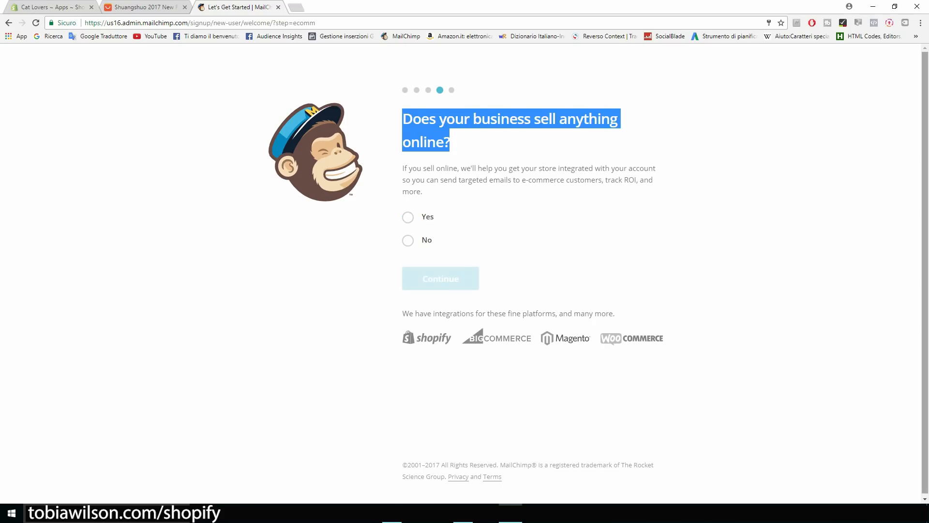
left_click(408, 218)
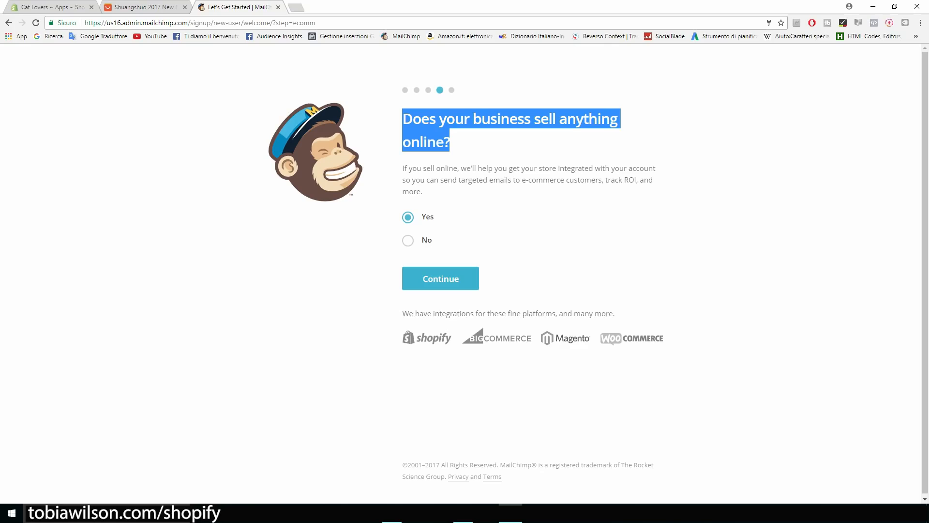
left_click(440, 278)
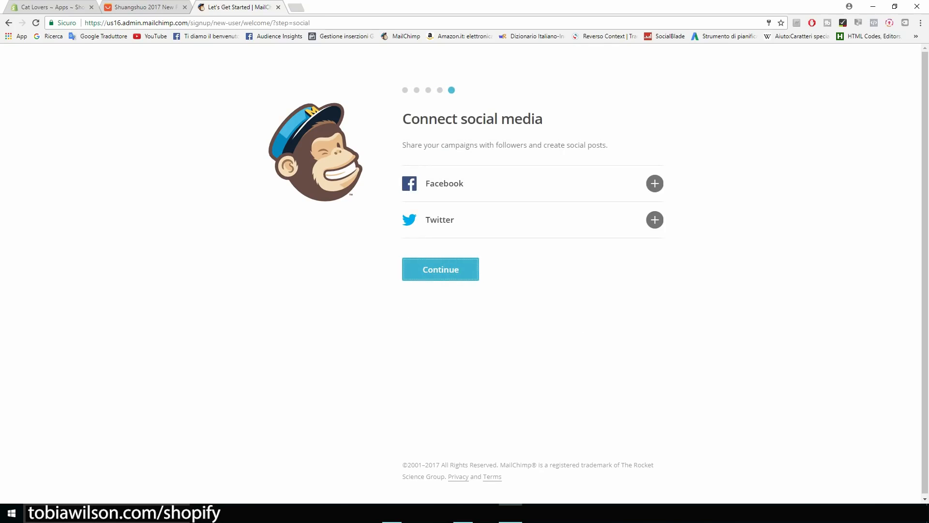
left_click(440, 271)
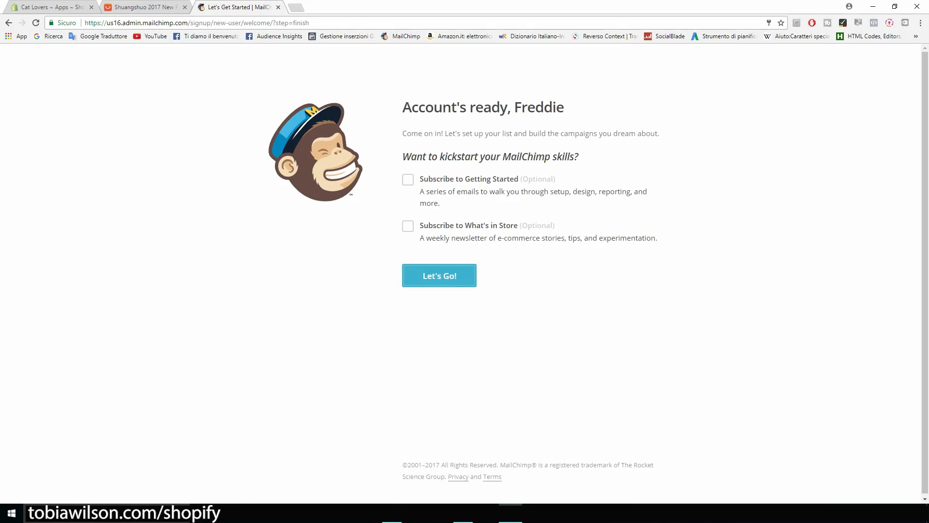
left_click(439, 275)
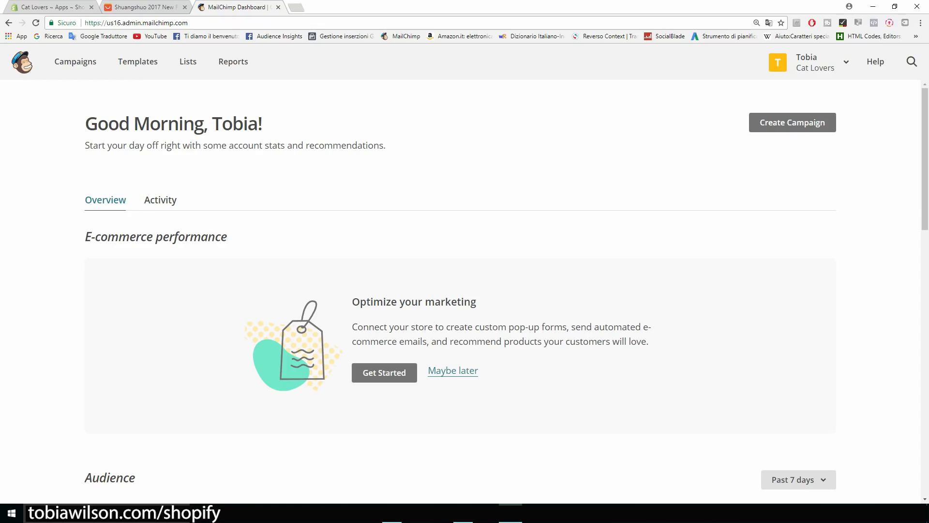
Check the Cat Lovers list's single subscriber, then go to the Campaigns overview.
scroll(460, 292, "down", 6)
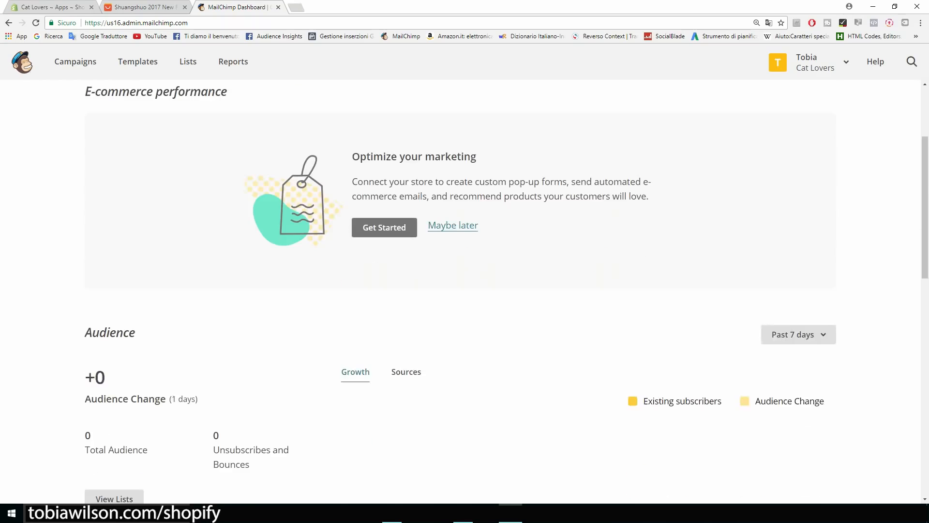
scroll(460, 292, "up", 6)
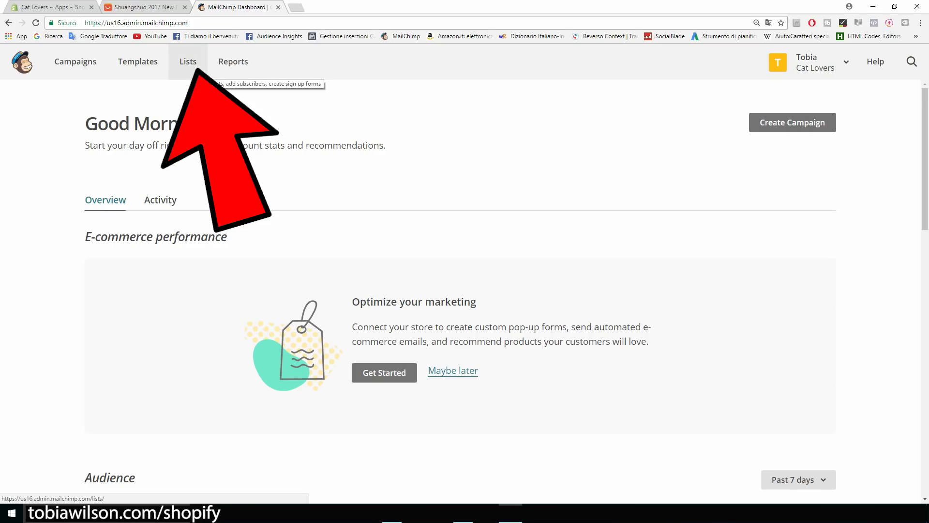
left_click(189, 62)
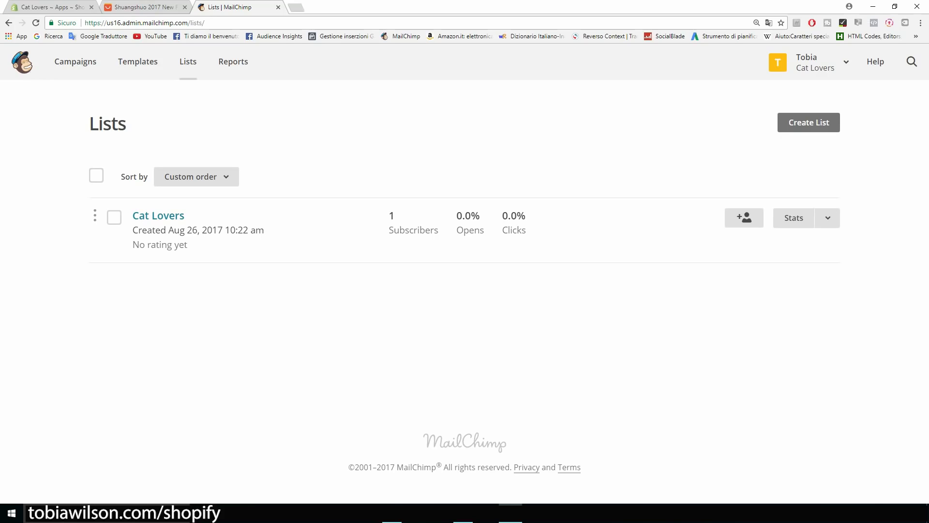
left_click(158, 216)
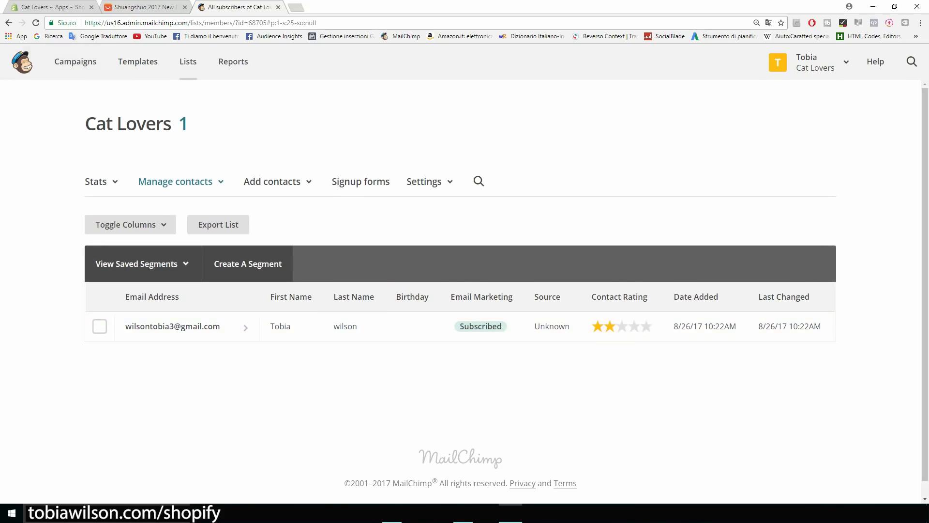
left_click(75, 62)
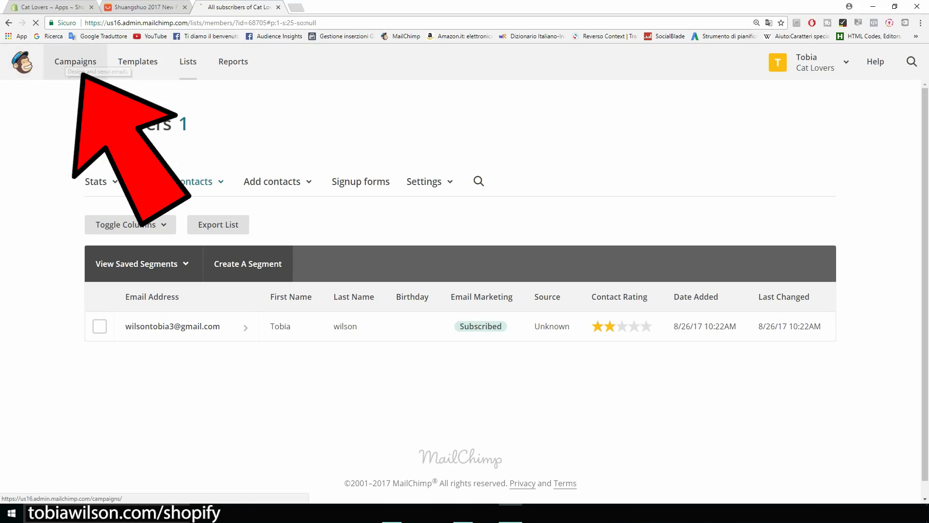
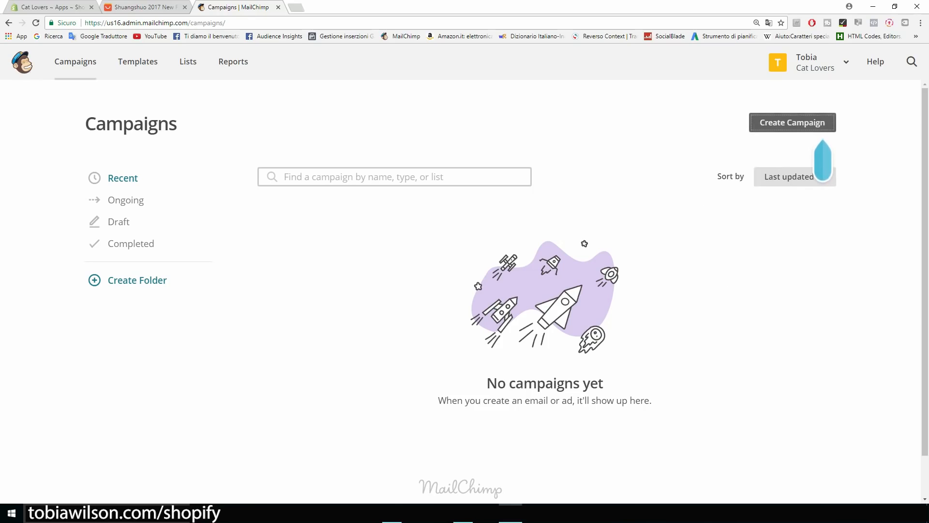
Create a regular email campaign named 'Product', correcting the mistyped name first.
left_click(823, 125)
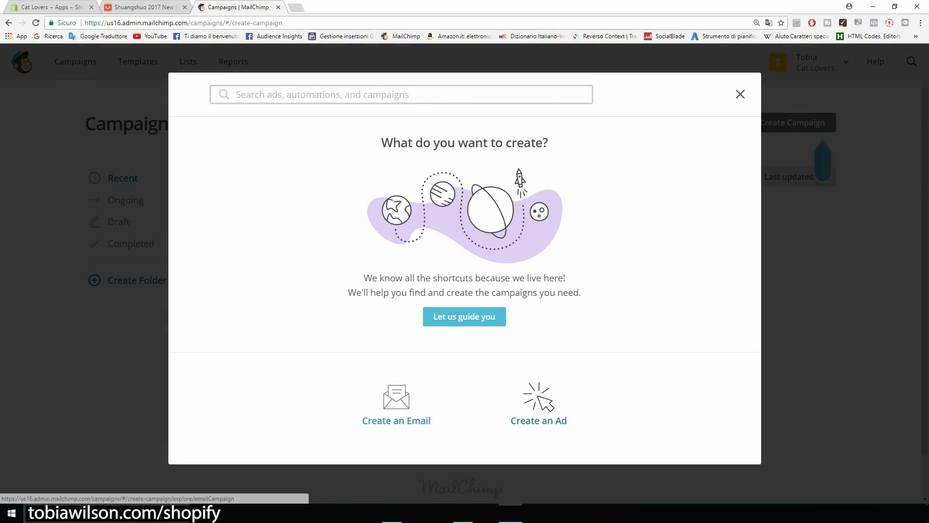
left_click(396, 401)
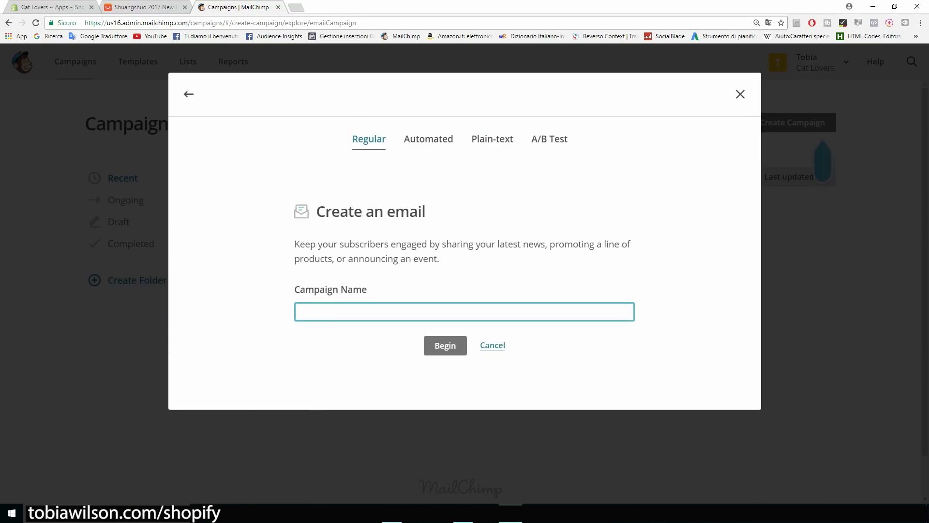
type("nEW ")
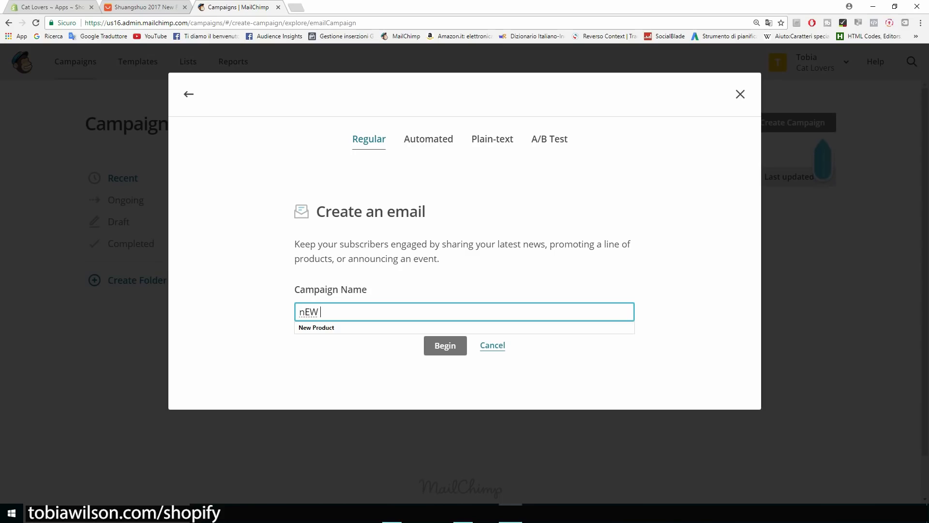
type("pRODUCT")
key("BackSpace")
key("BackSpace")
key("BackSpace")
key("BackSpace")
key("BackSpace")
key("BackSpace")
key("BackSpace")
key("BackSpace")
key("BackSpace")
key("BackSpace")
key("BackSpace")
type("Pro")
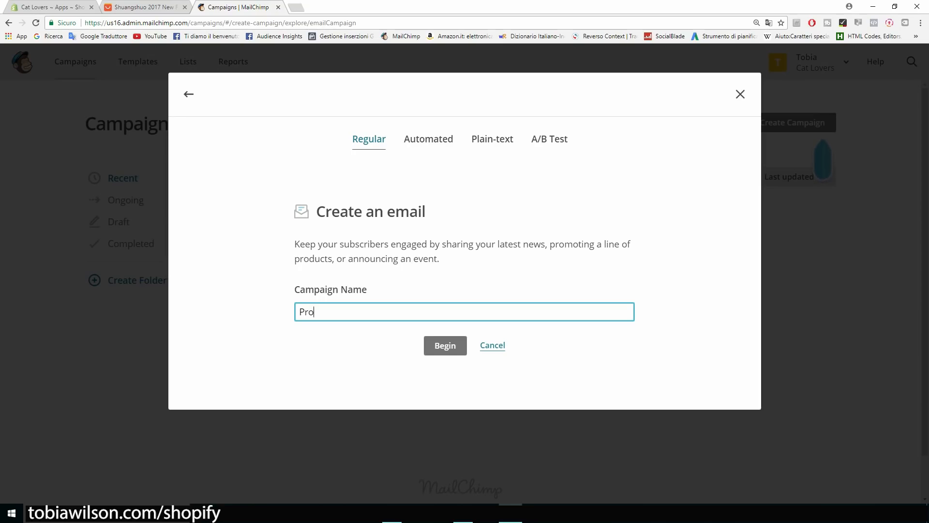
type("duct")
left_click(446, 345)
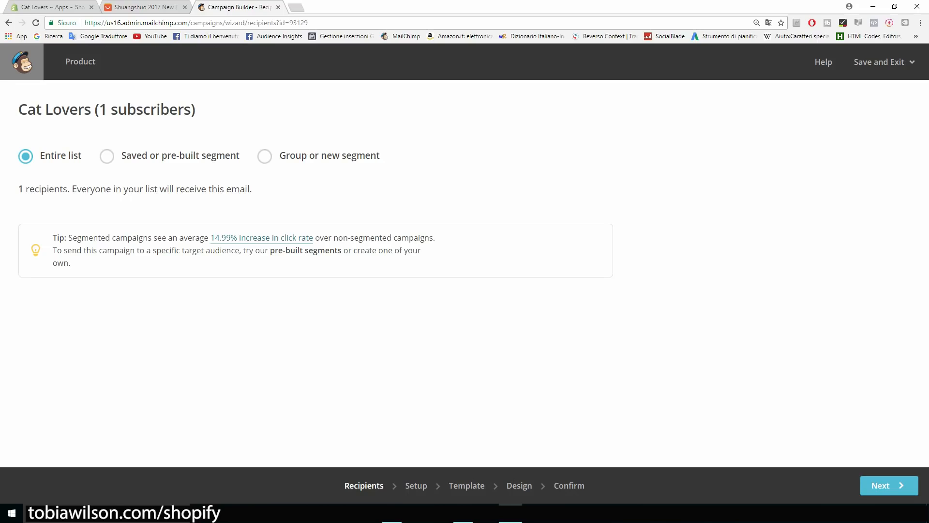
Keep the entire Cat Lovers list (1 recipient) as recipients and continue to Setup.
left_click_drag(19, 109, 94, 109)
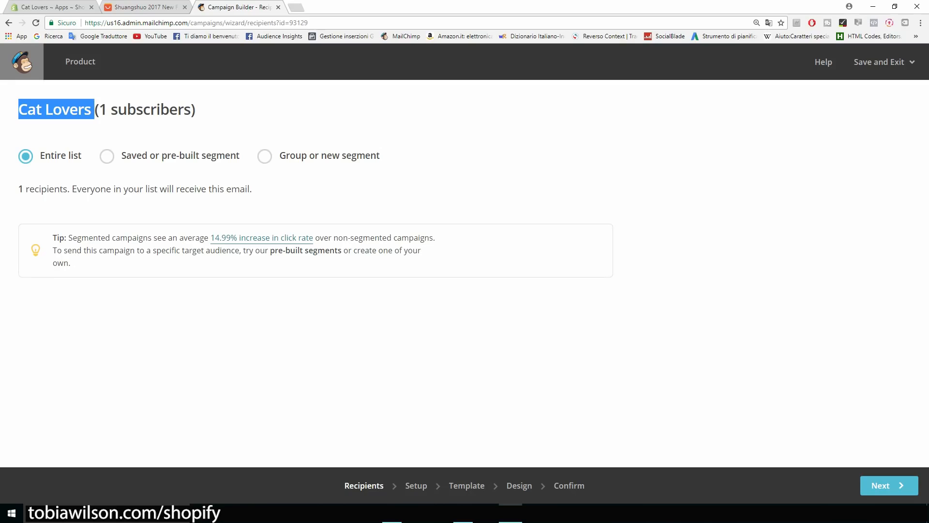
left_click(94, 109)
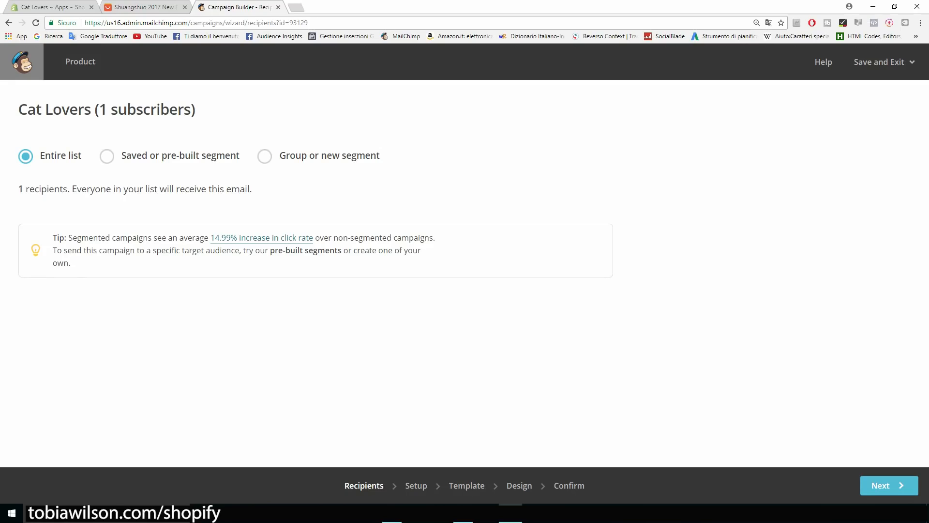
left_click_drag(18, 189, 49, 189)
left_click(49, 190)
left_click(890, 485)
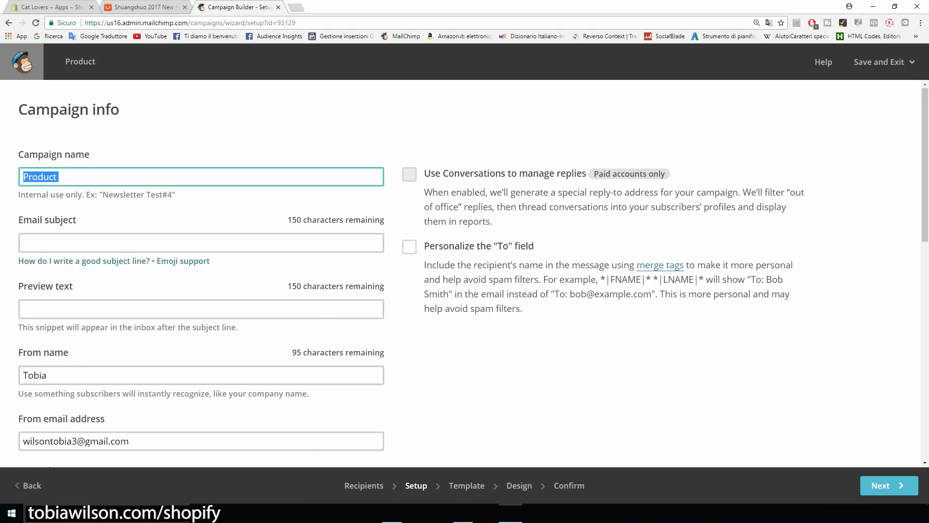
Rename the campaign 'New product' and set the subject 'Our new t-shirt is 50% OFF TODAY!'.
key("BackSpace")
type("New product")
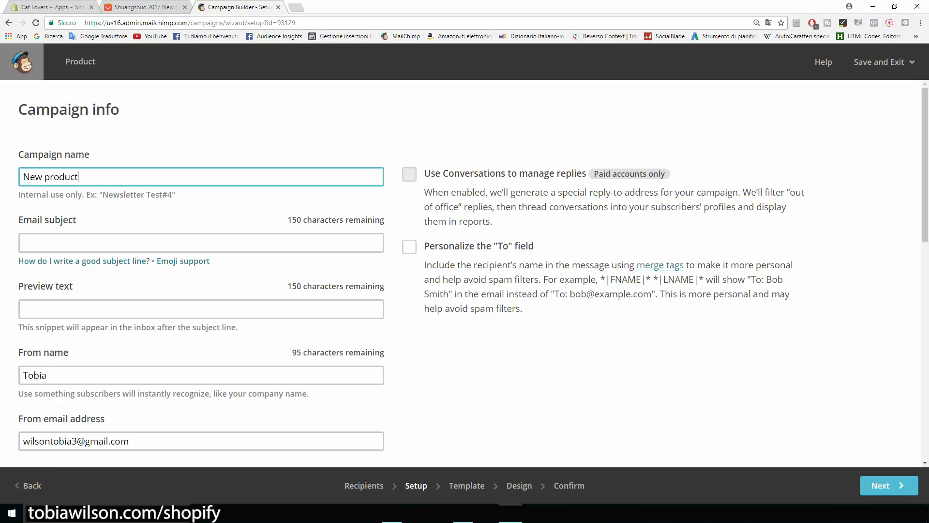
left_click(201, 242)
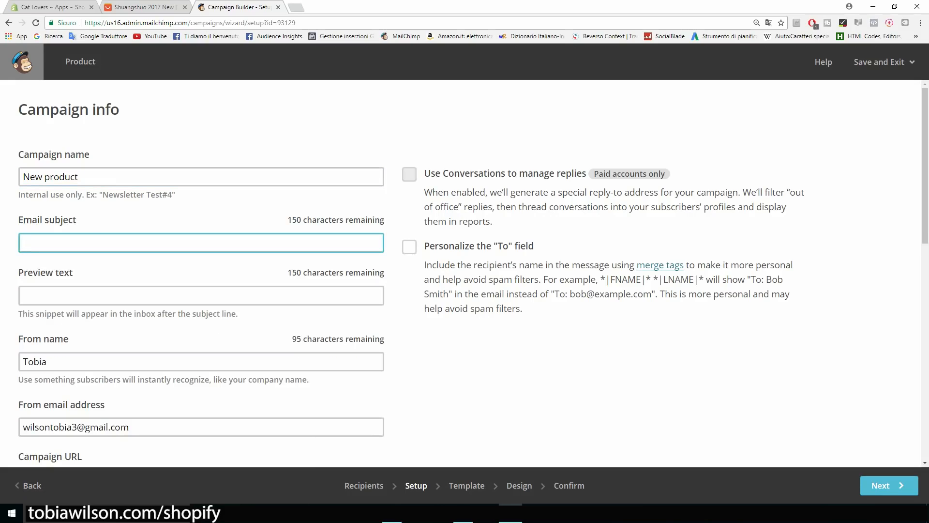
type("This new product is 50% OFF TODAY!")
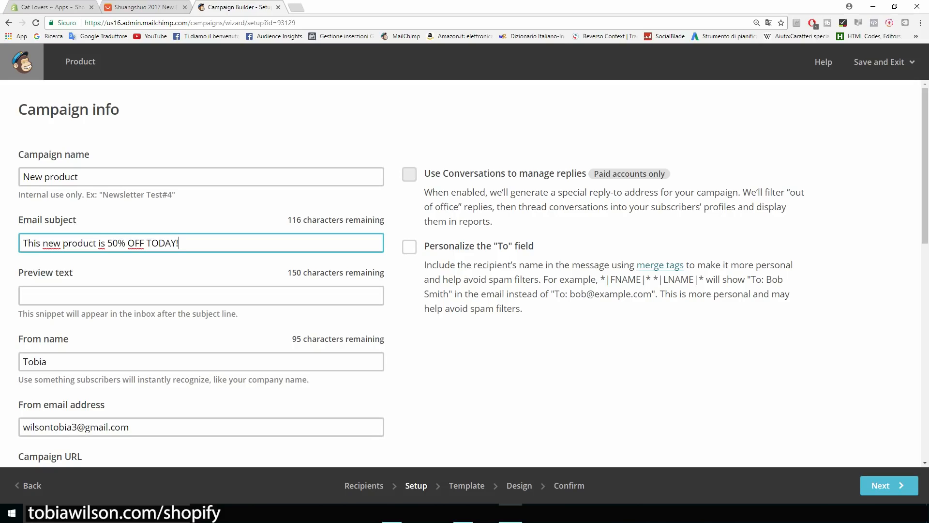
left_click(309, 319)
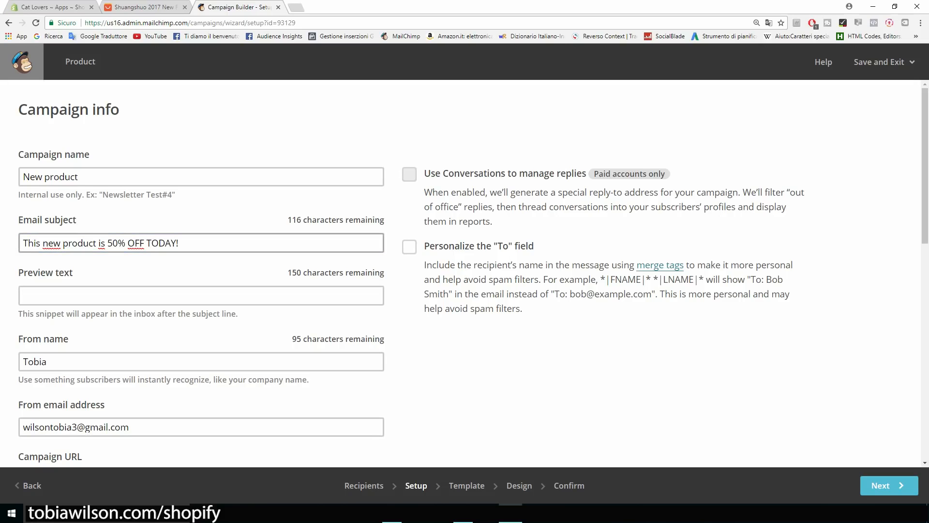
left_click_drag(96, 242, 63, 242)
key("BackSpace")
key("BackSpace")
key("BackSpace")
key("BackSpace")
key("BackSpace")
key("BackSpace")
key("BackSpace")
key("BackSpace")
key("BackSpace")
key("BackSpace")
type("Our new ")
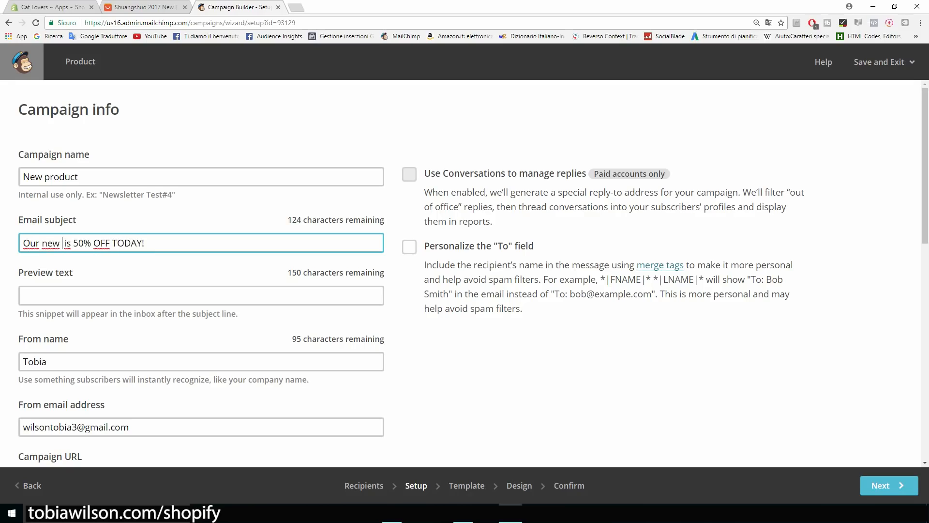
type("t-shirt")
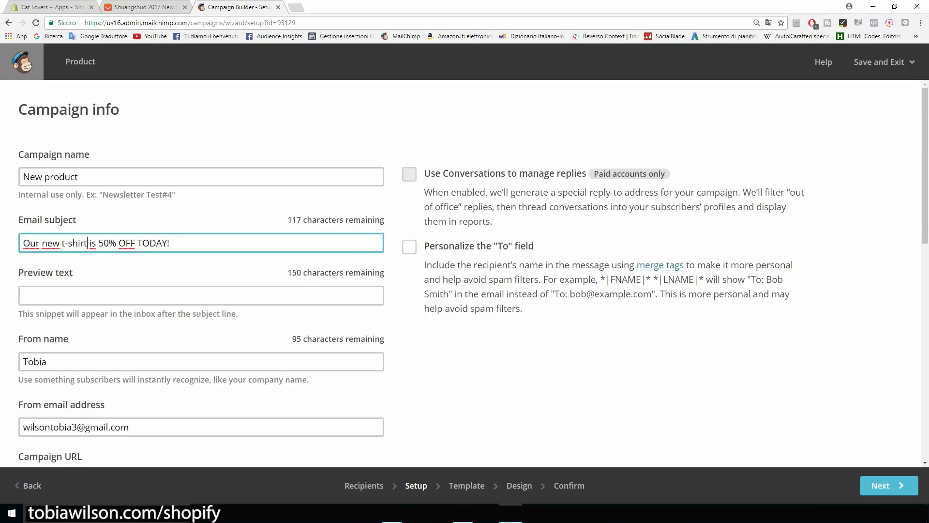
Enter the 'Hey there, today we are putting our...' preview text and the sender's full name.
key("Tab")
scroll(465, 275, "down", 1)
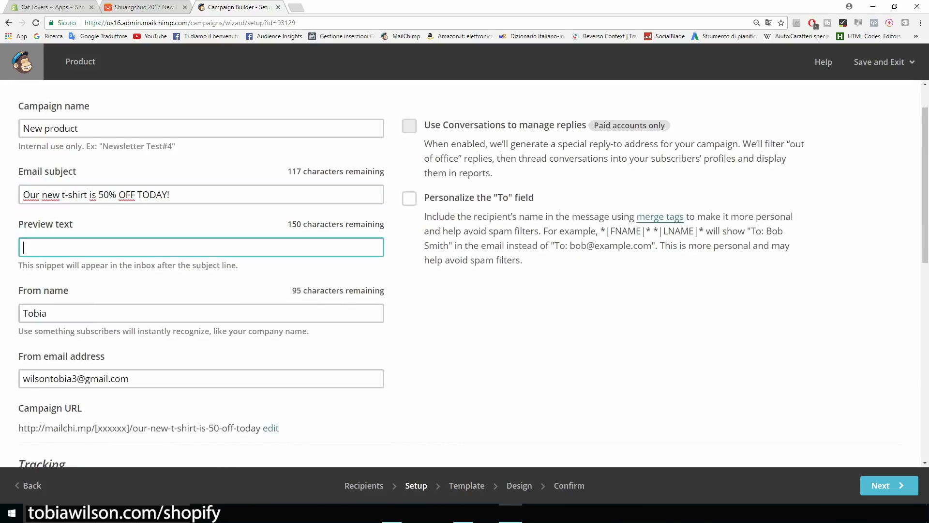
type("Hey there, today we are putting our ...")
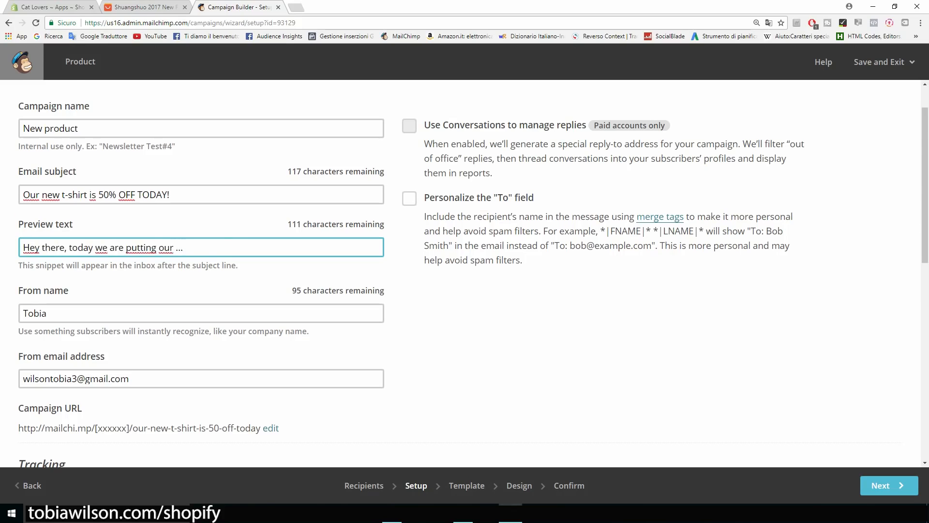
scroll(465, 274, "down", 4)
scroll(464, 274, "up", 2)
key("Tab")
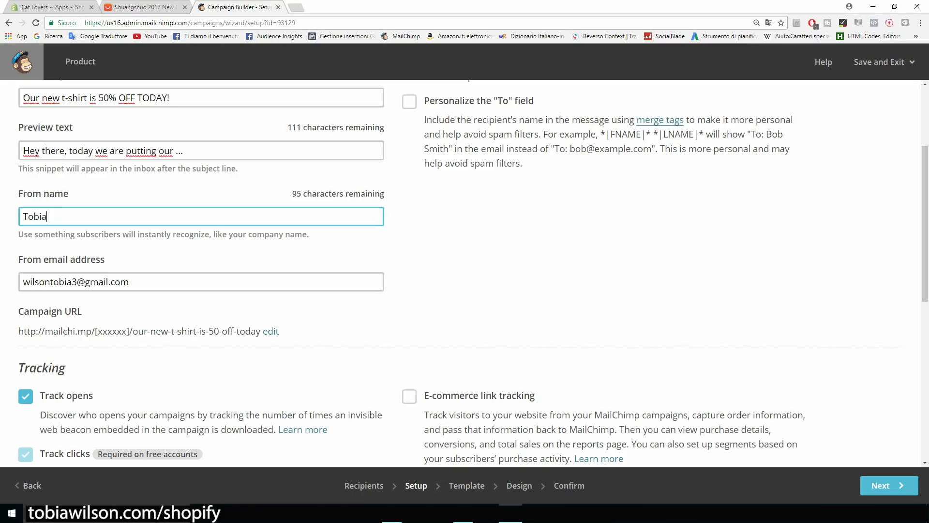
scroll(465, 271, "down", 5)
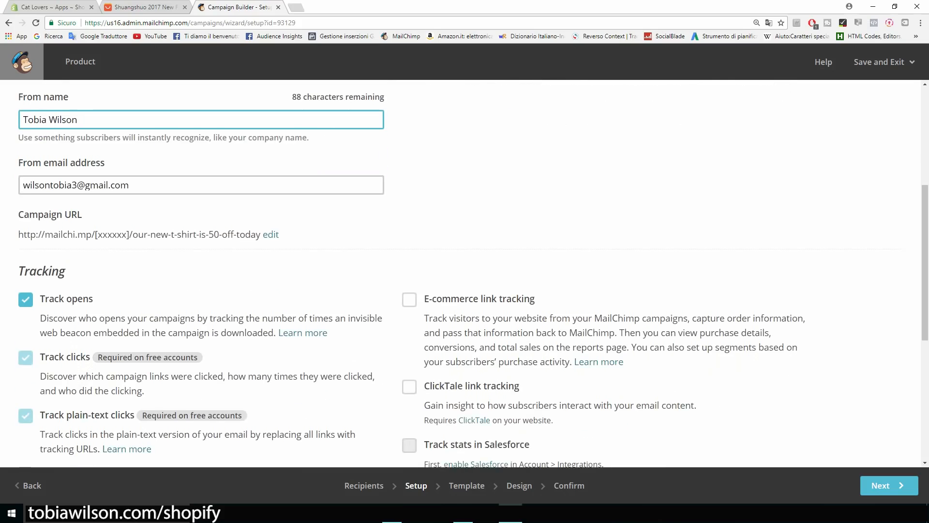
scroll(465, 271, "down", 3)
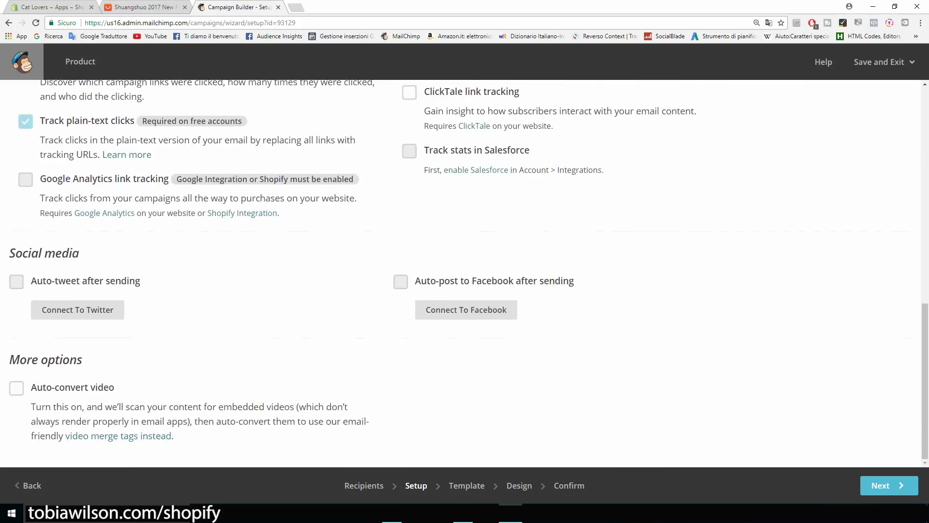
left_click(886, 485)
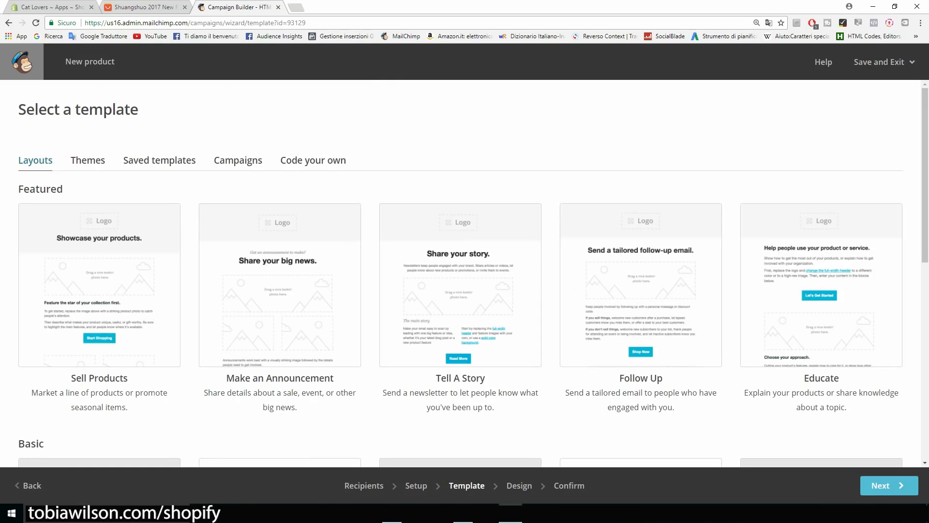
Pick the 1 Column layout from Basic layouts as the email template.
scroll(465, 271, "down", 7)
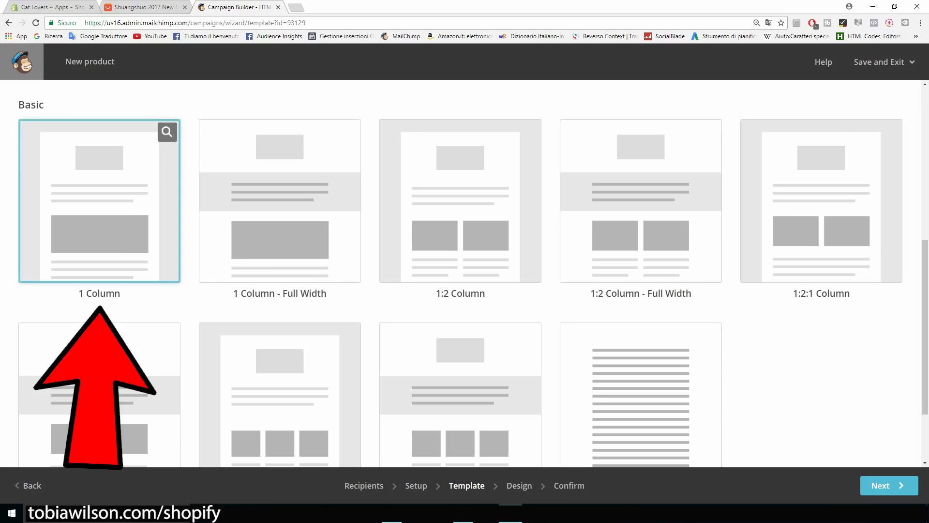
scroll(465, 271, "up", 5)
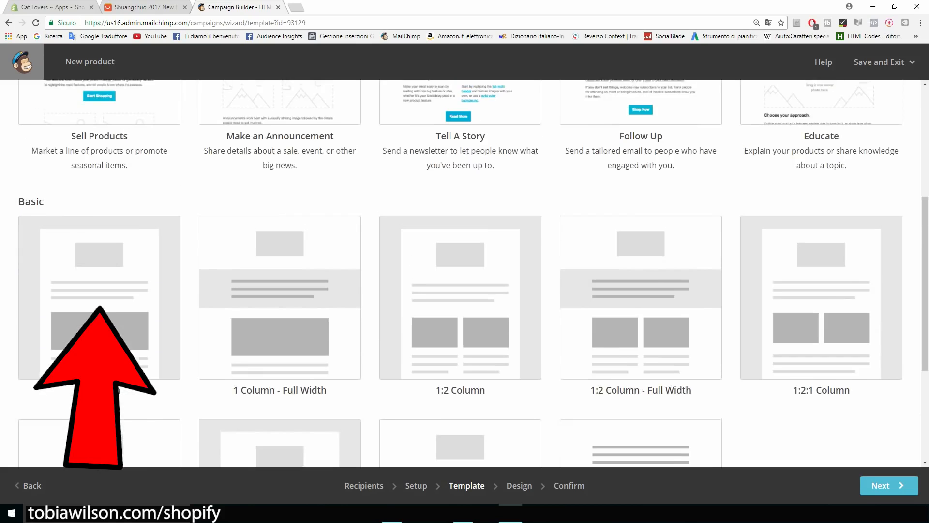
scroll(465, 271, "up", 2)
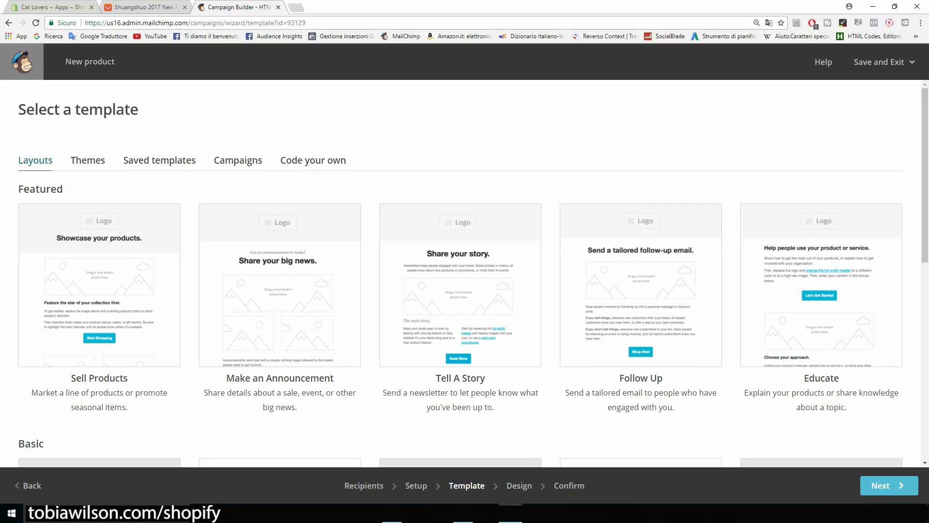
scroll(465, 271, "down", 1)
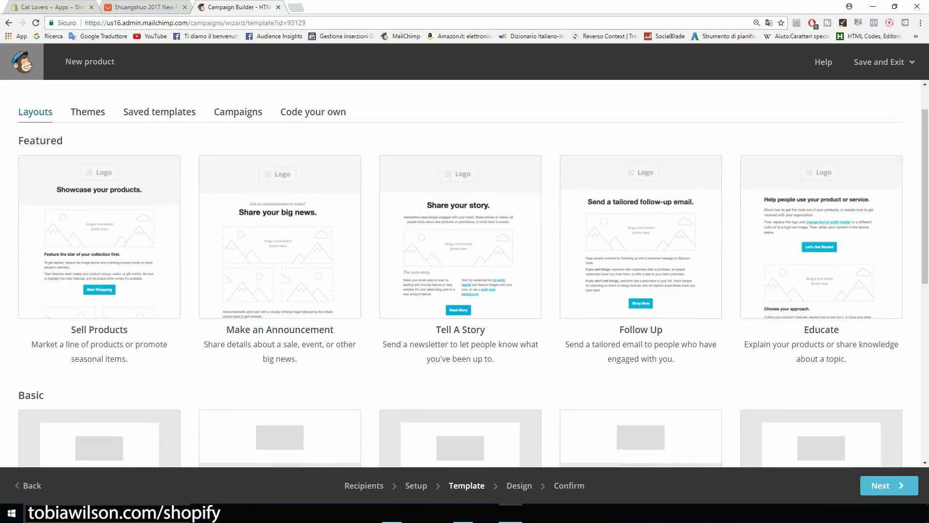
scroll(465, 271, "down", 3)
scroll(465, 271, "up", 2)
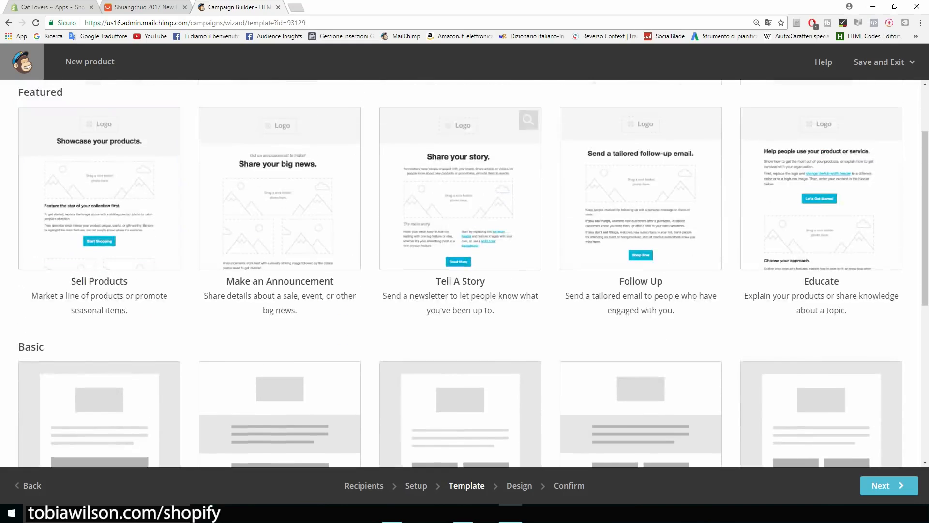
scroll(464, 271, "down", 4)
scroll(103, 195, "down", 1)
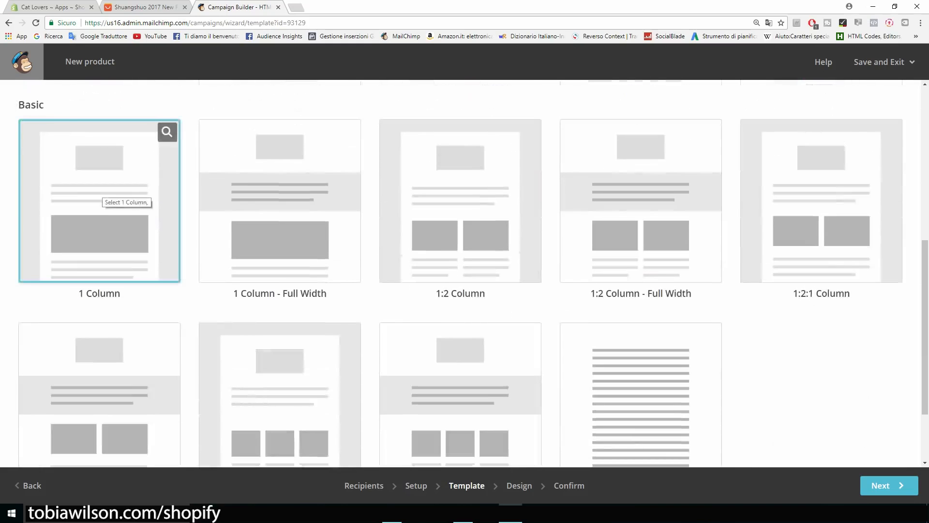
left_click(103, 194)
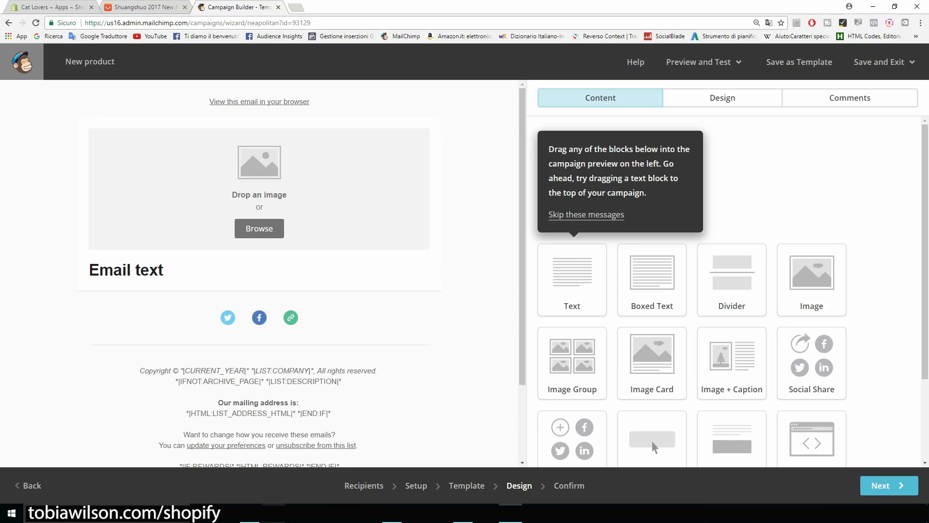
Delete the placeholder image block from the email.
scroll(652, 443, "down", 2)
scroll(811, 169, "down", 1)
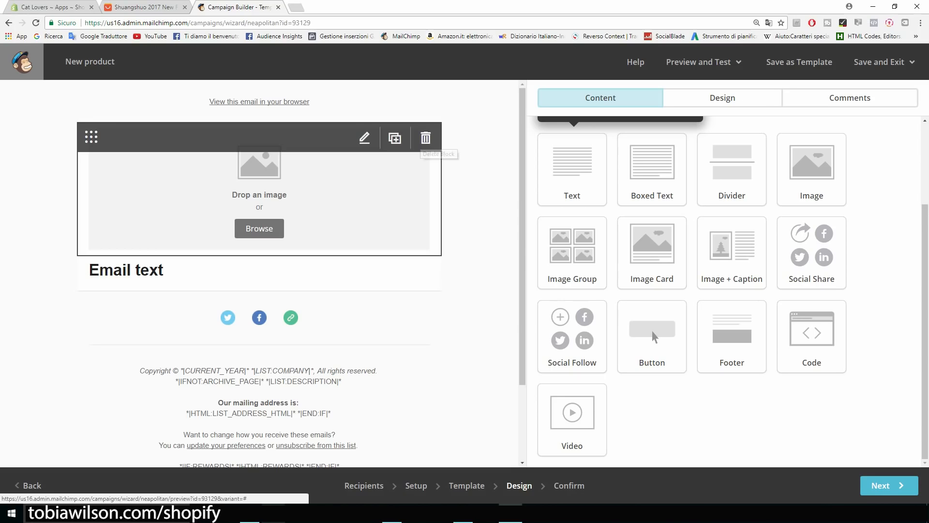
left_click(425, 138)
key("Return")
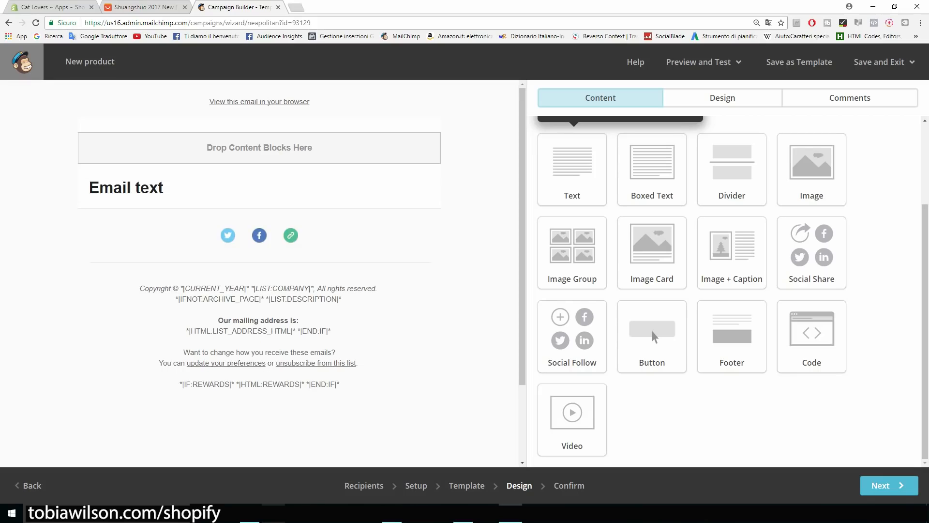
Replace the placeholder Email text with 'Hey'.
left_click(364, 188)
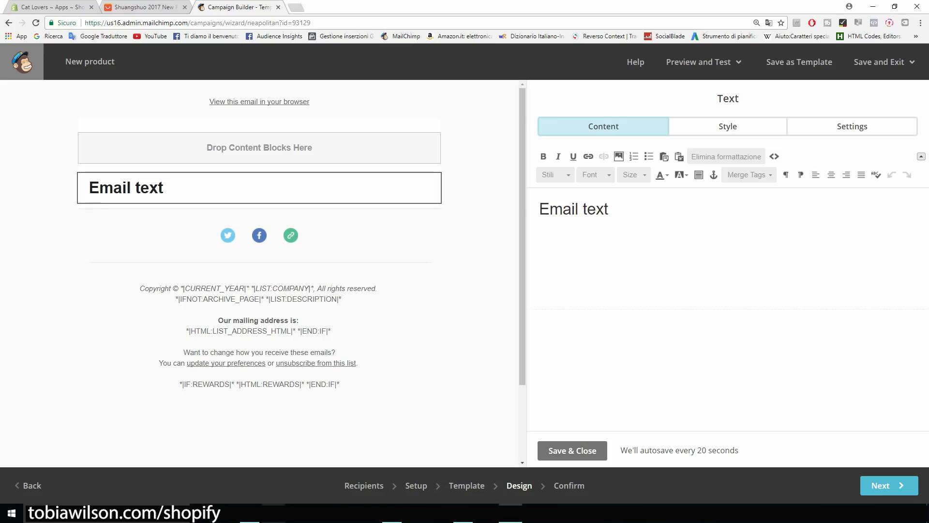
key("ctrl+a")
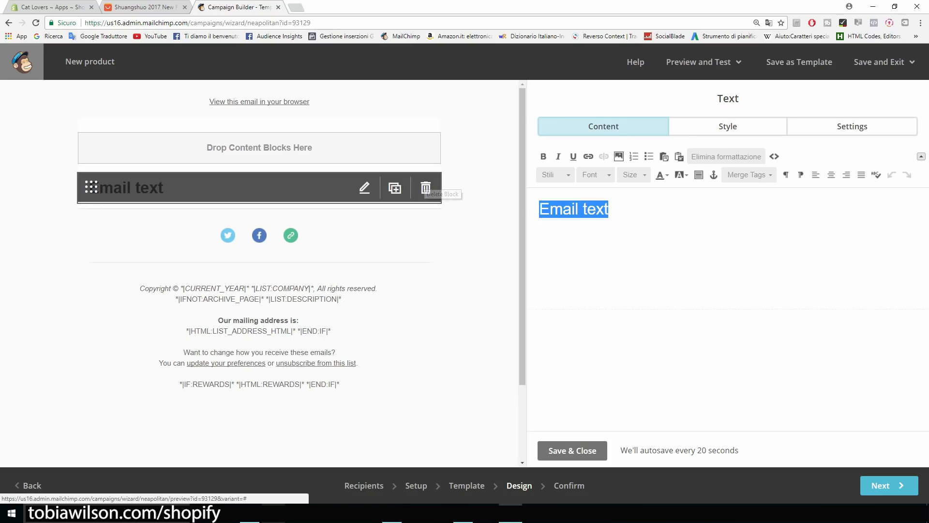
type("Hey")
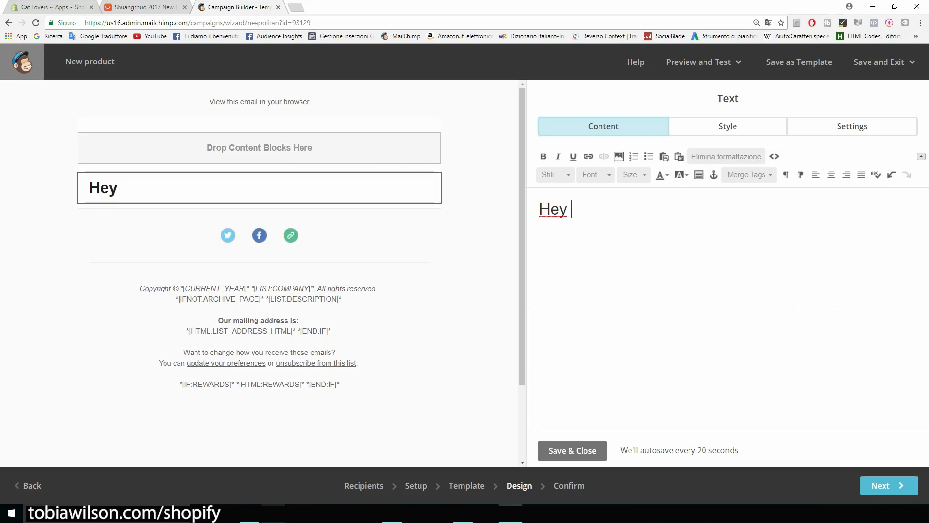
Search 'merge tags mailchimp' in a new tab and open the All the Merge Tags Cheat Sheet.
key("ctrl+t")
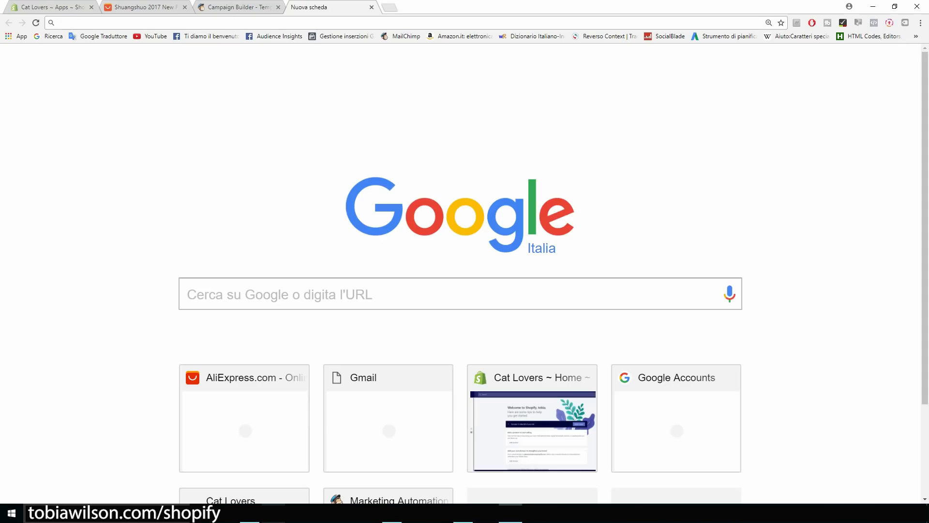
type("rg")
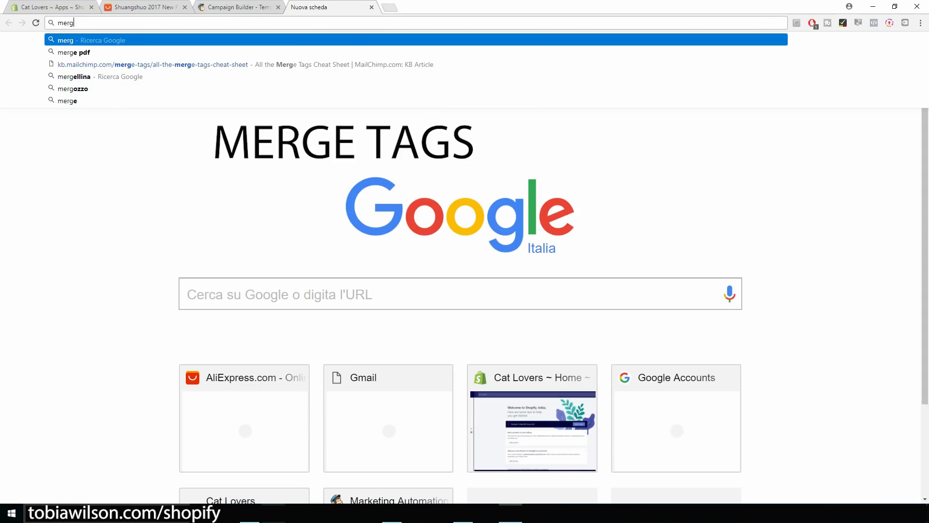
type("e tags")
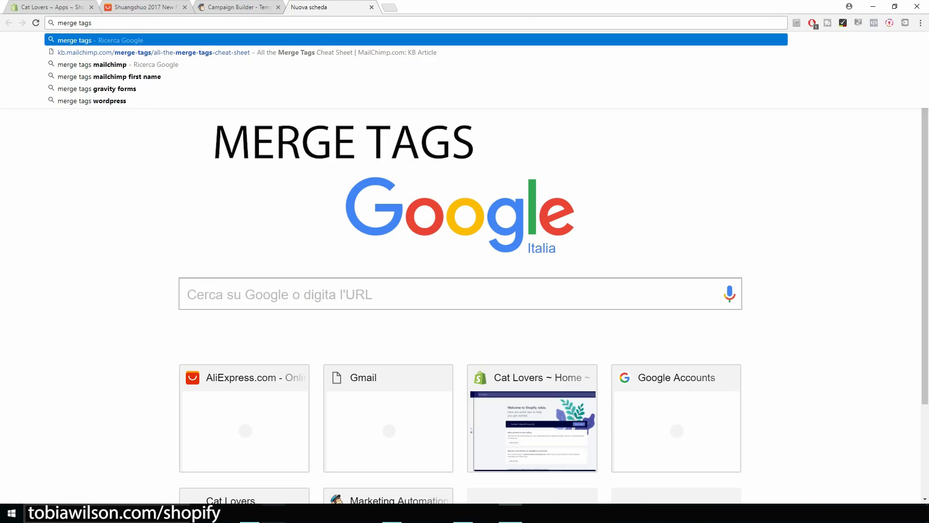
key("Down")
key("Down")
key("Return")
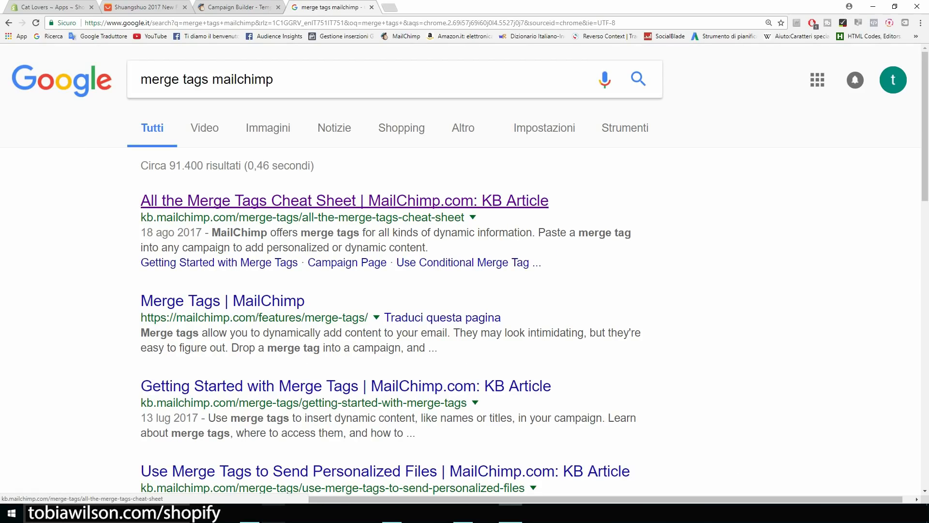
left_click(345, 200)
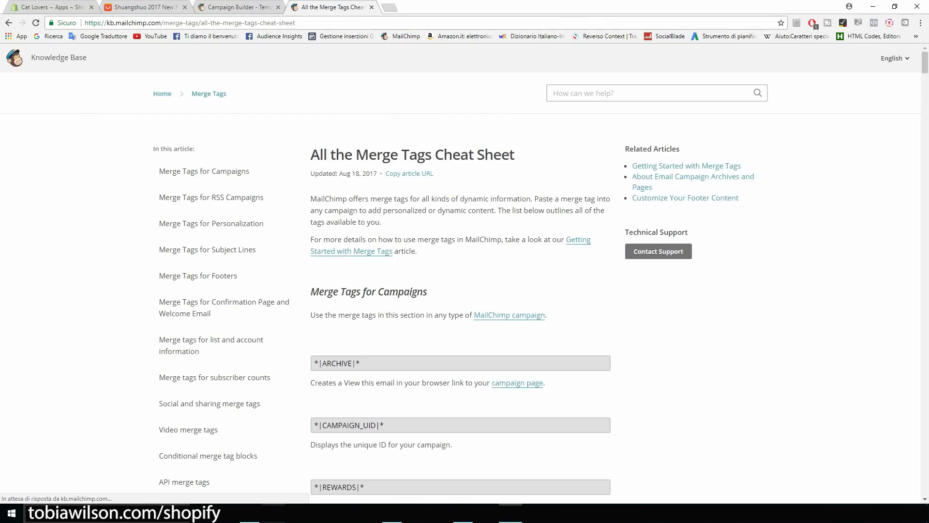
Find 'name' on the cheat sheet and select the *|FNAME|* merge tag.
scroll(465, 273, "down", 5)
scroll(461, 288, "down", 10)
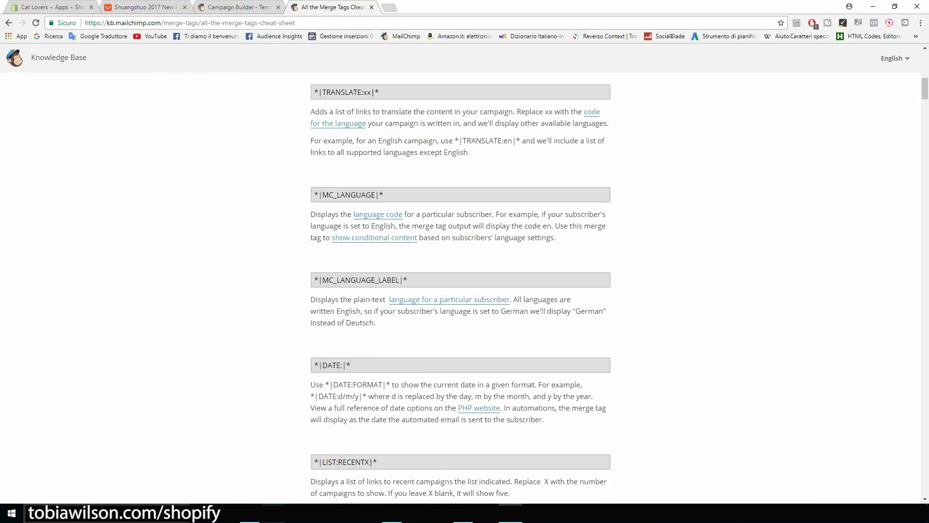
scroll(460, 287, "down", 3)
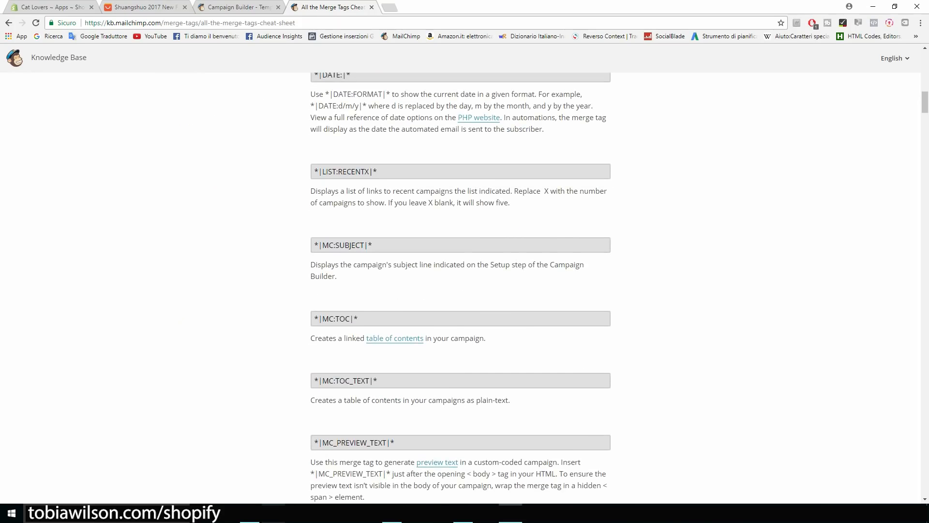
key("ctrl+f")
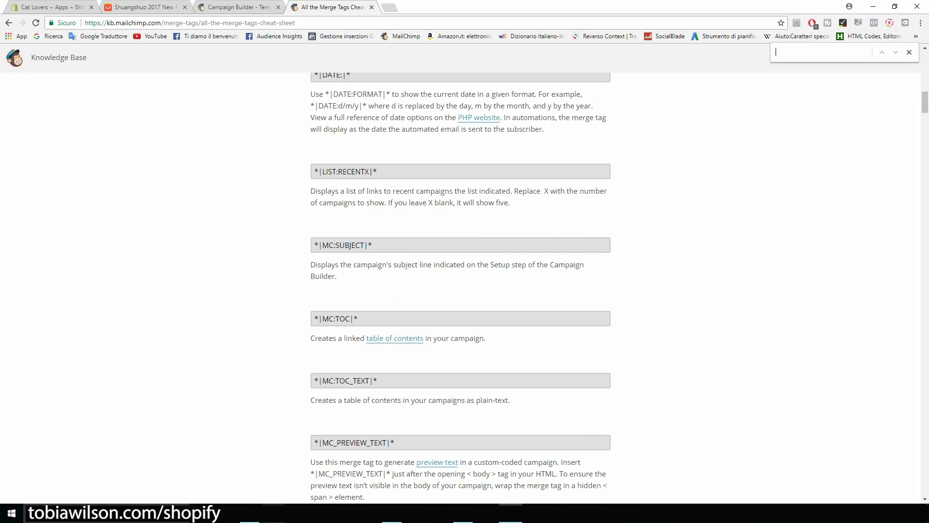
type("name")
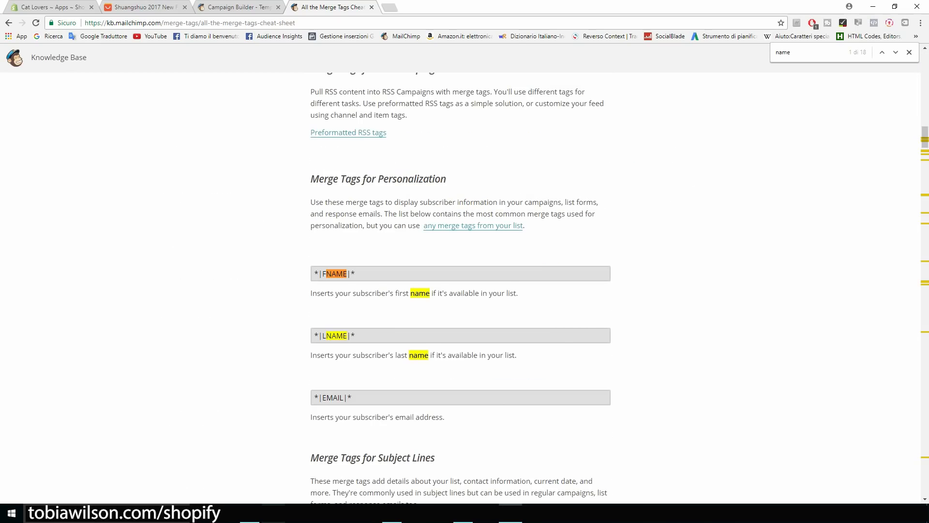
scroll(460, 225, "down", 1)
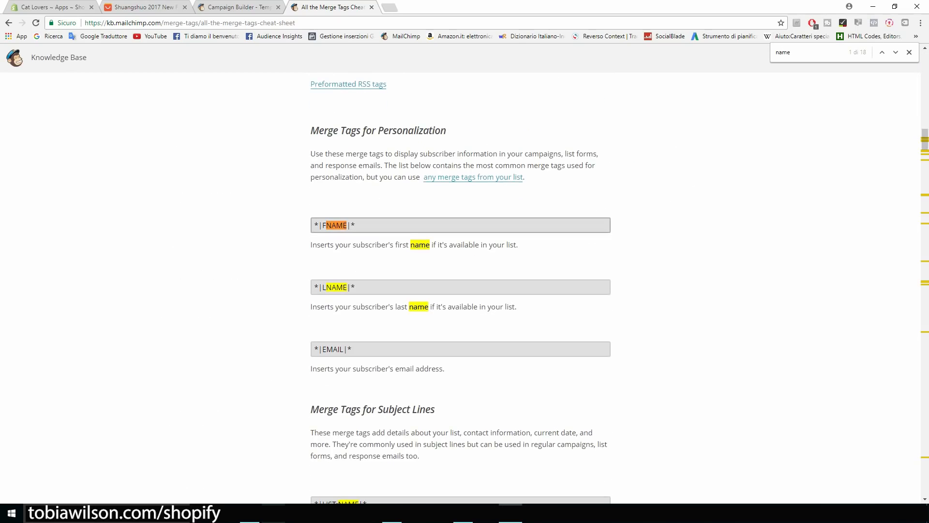
left_click_drag(356, 225, 313, 225)
key("ctrl+c")
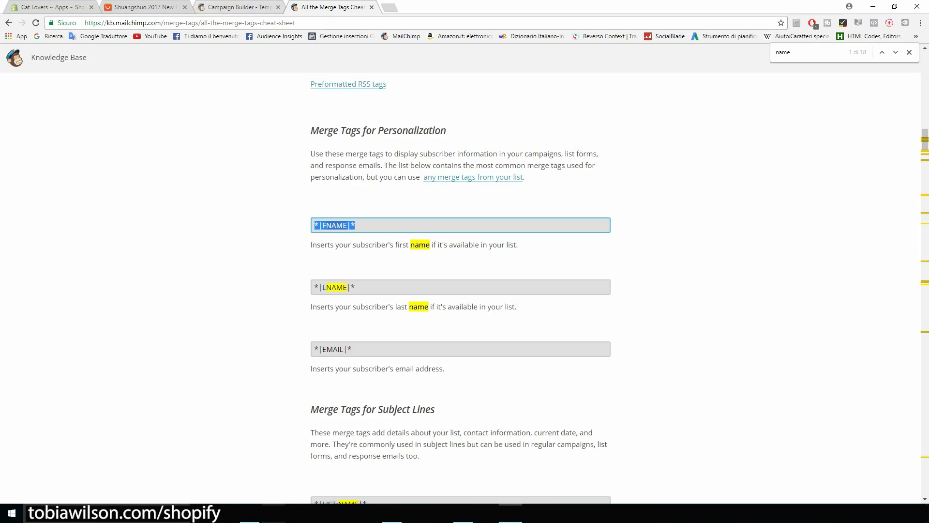
left_click(222, 7)
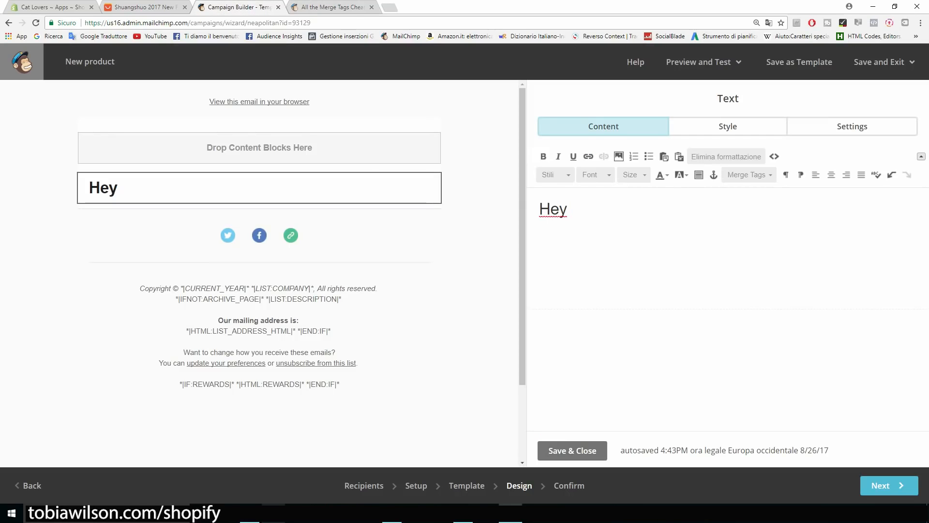
Paste *|FNAME|* after Hey and announce today's cat t-shirt offer at 50% OFF.
key("ctrl+v")
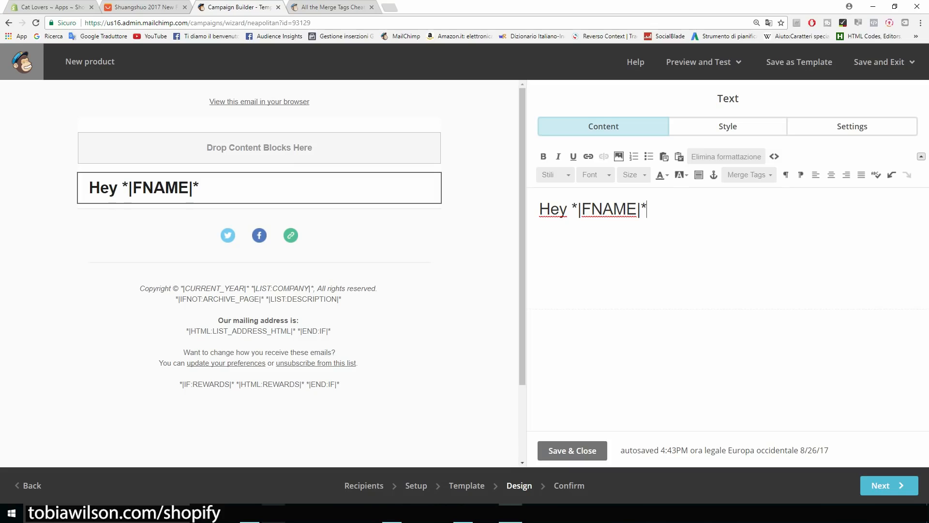
type(", I want to let you knwo th")
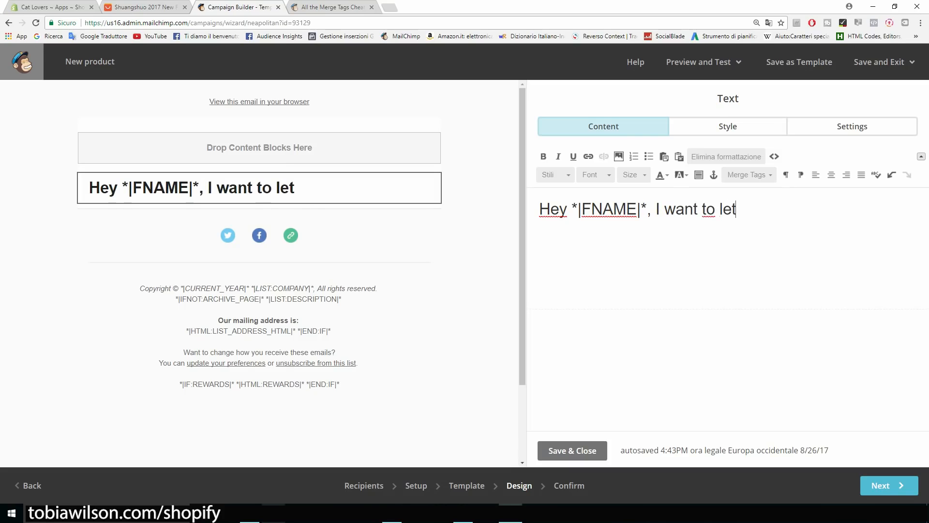
key("BackSpace")
key("BackSpace")
key("BackSpace")
key("BackSpace")
key("BackSpace")
type("ow that")
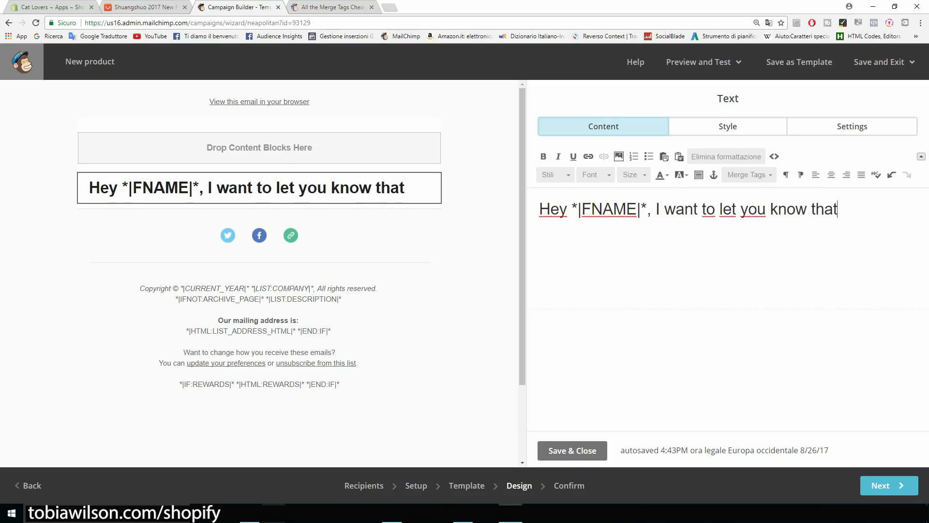
type(" today we are o")
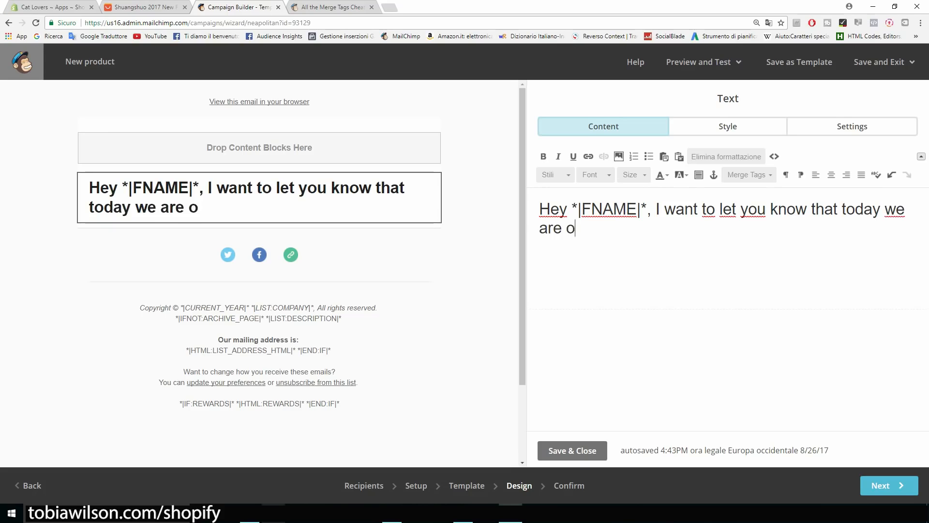
type("ffering our cat t-shirt for 50% OFF")
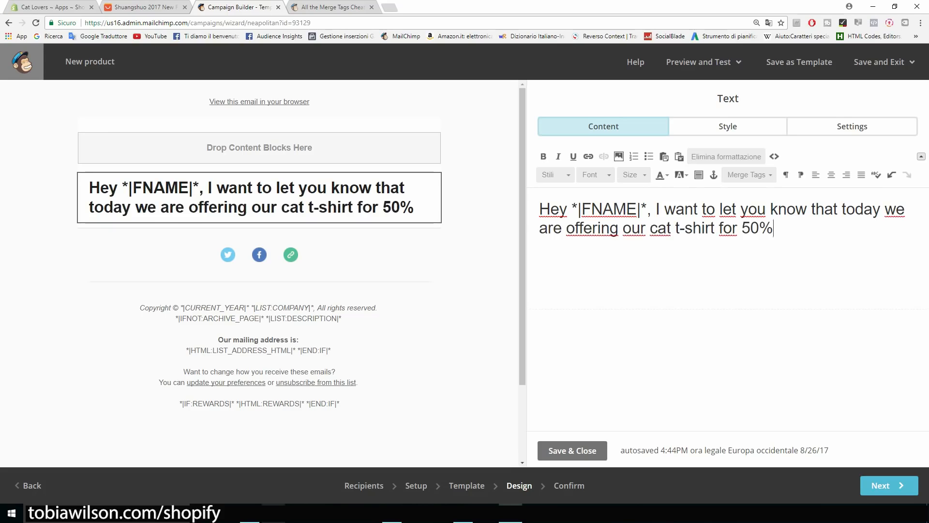
key("Return")
key("BackSpace")
type(". Clic")
key("BackSpace")
key("BackSpace")
key("BackSpace")
key("BackSpace")
key("BackSpace")
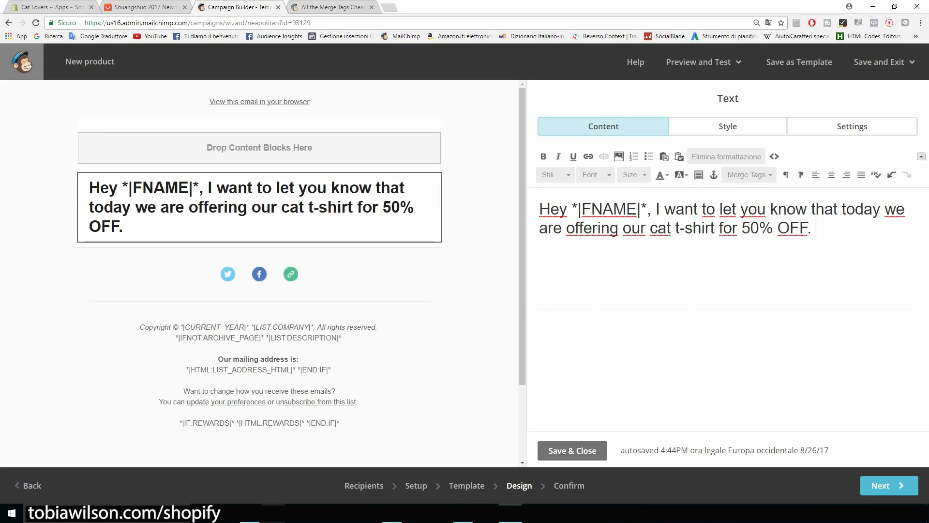
Add the line 'Click here to check it out: catsmerch.myshopify.com' and continue.
key("Return")
type("Click here to check it out: ")
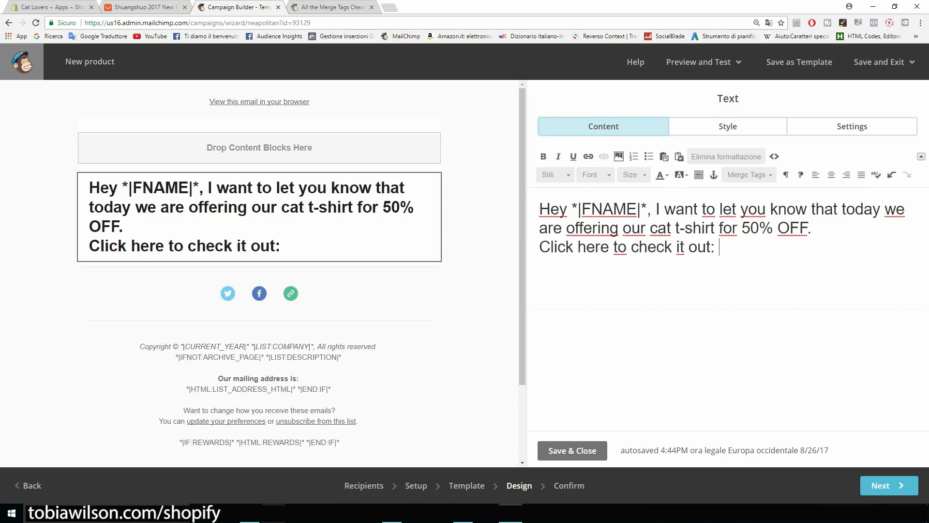
type("catsmerch.myshopify.com")
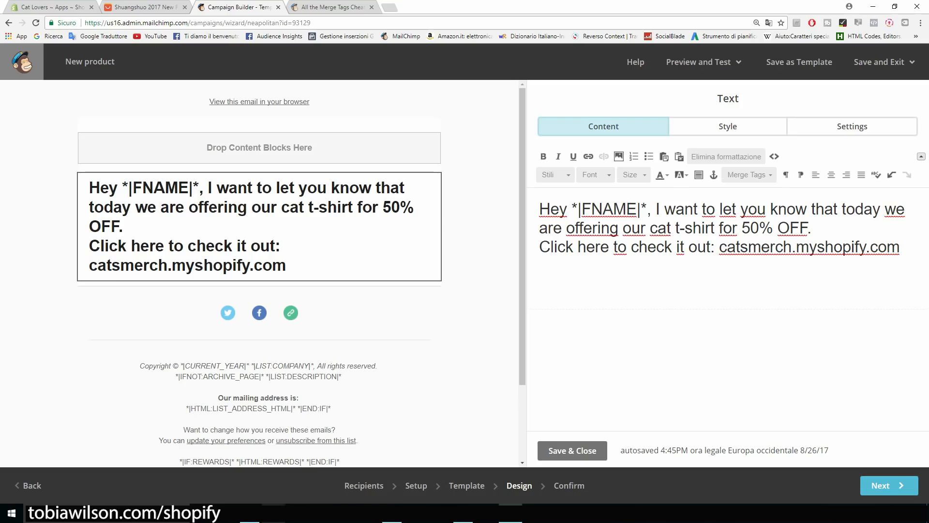
left_click_drag(901, 248, 539, 209)
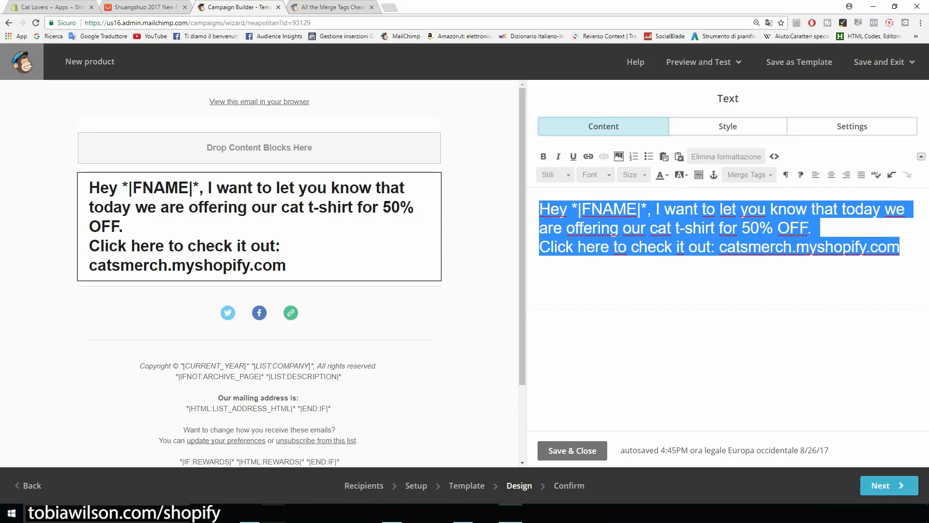
left_click(889, 486)
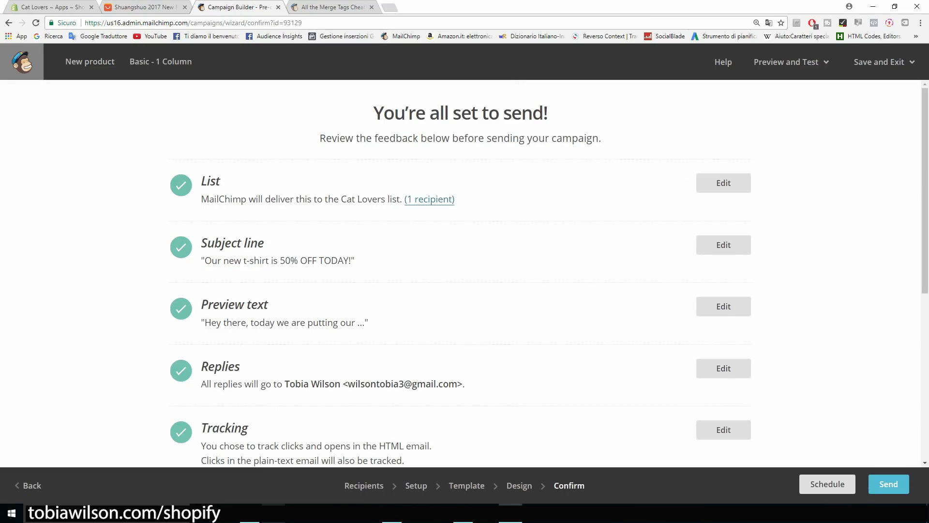
Send the New product campaign now to the 1 Cat Lovers subscriber.
scroll(465, 266, "down", 6)
scroll(465, 266, "down", 1)
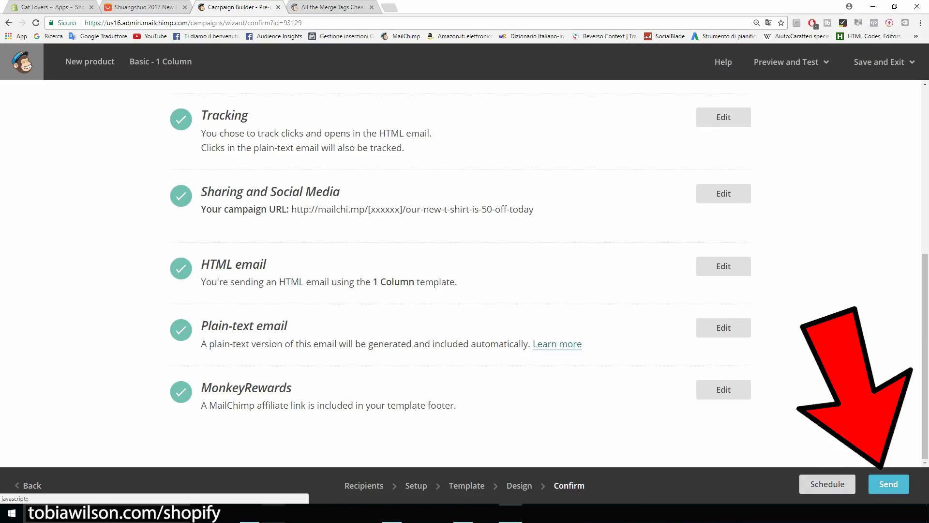
left_click(889, 484)
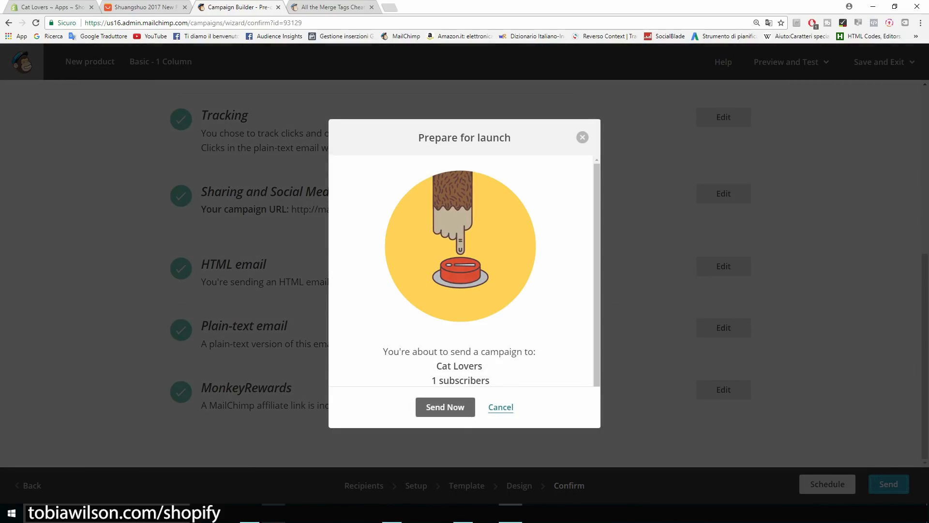
left_click_drag(490, 380, 431, 380)
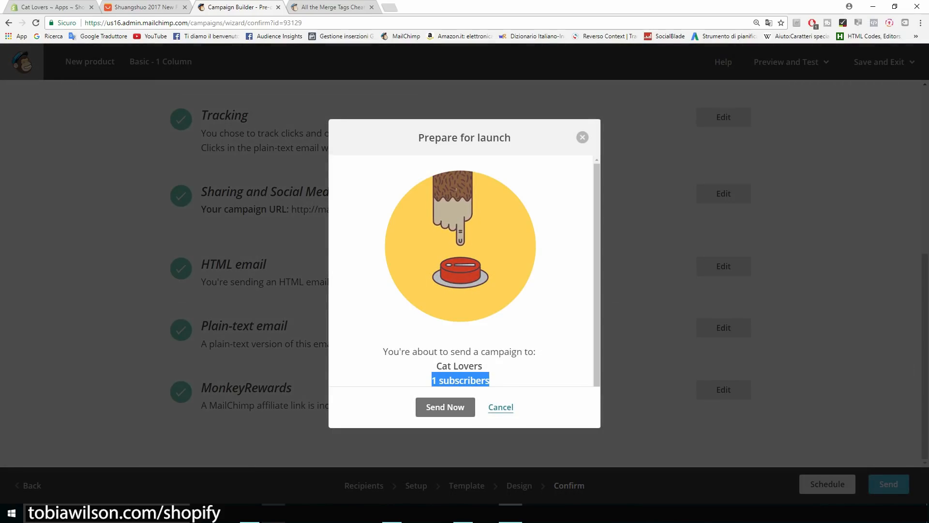
left_click(446, 407)
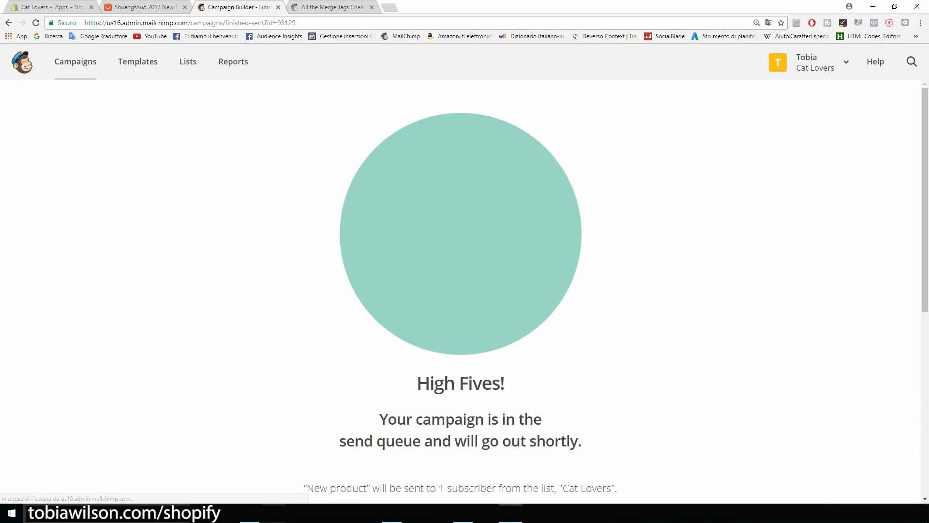
scroll(464, 290, "down", 3)
scroll(465, 290, "down", 4)
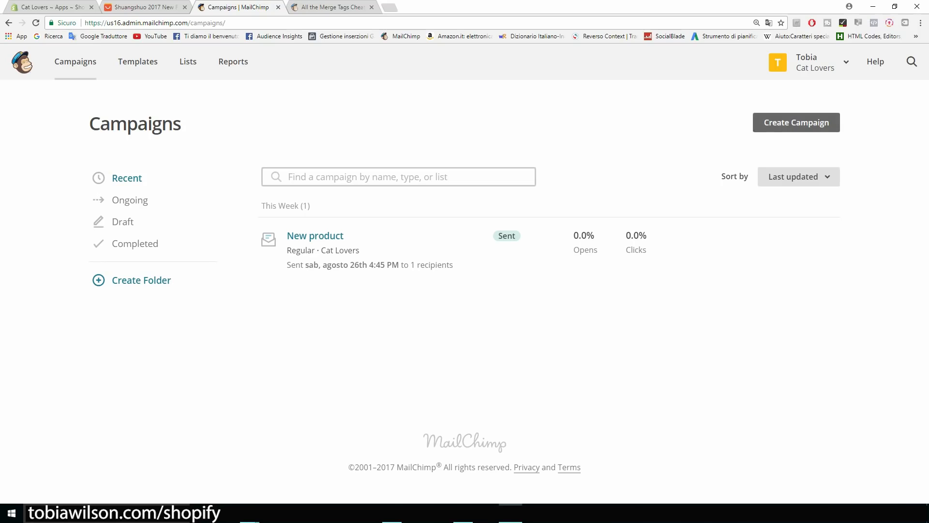
Create an automated Welcome new subscribers email for the Cat Lovers list.
left_click(796, 122)
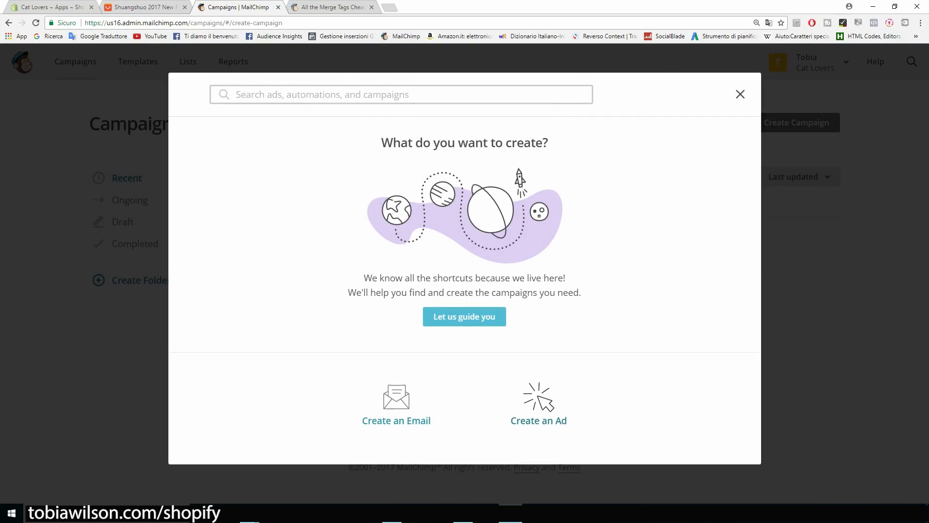
left_click(396, 407)
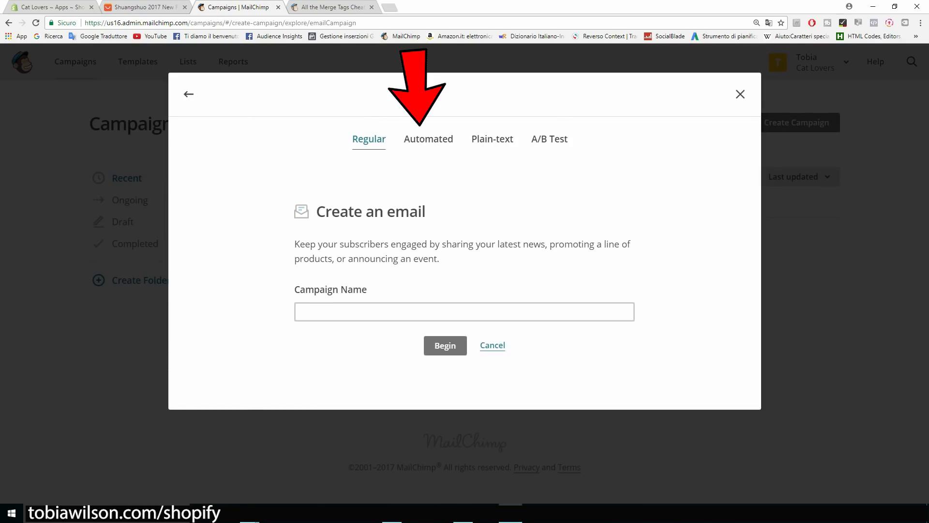
left_click(429, 139)
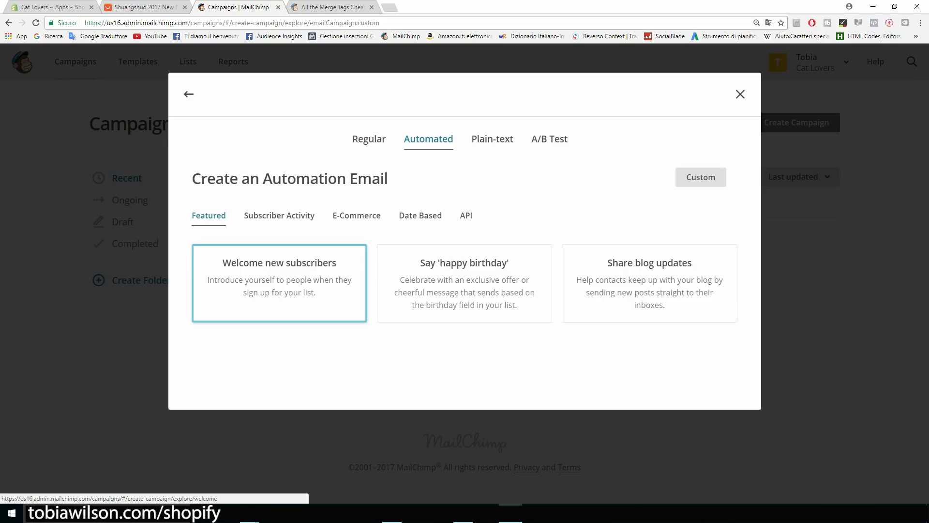
left_click(280, 283)
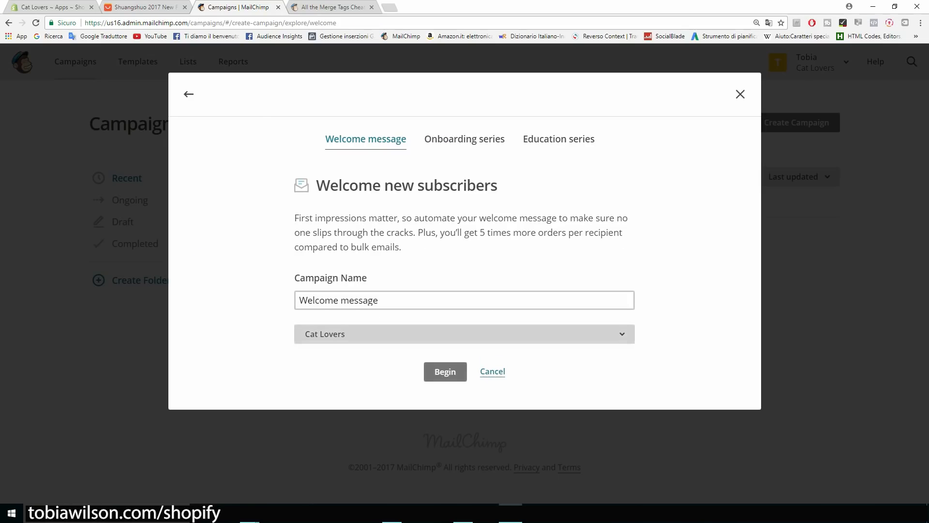
left_click(464, 334)
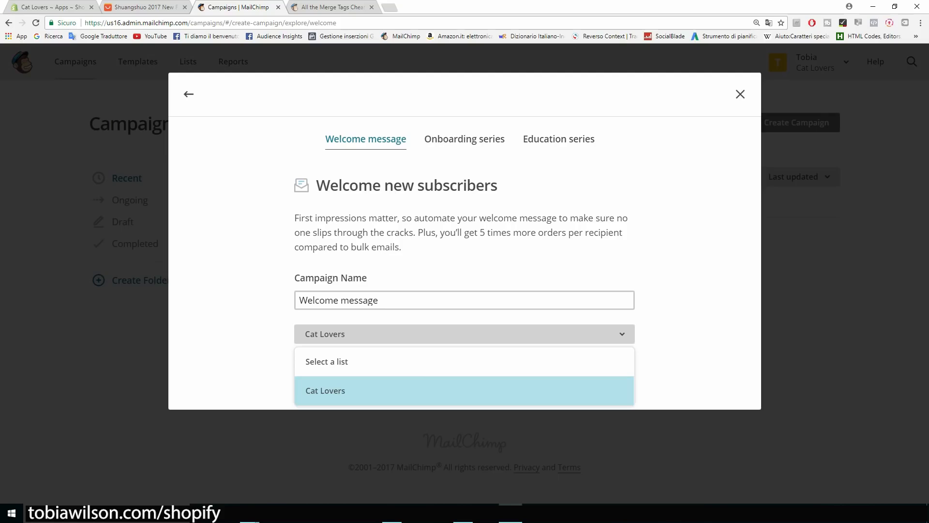
key("Return")
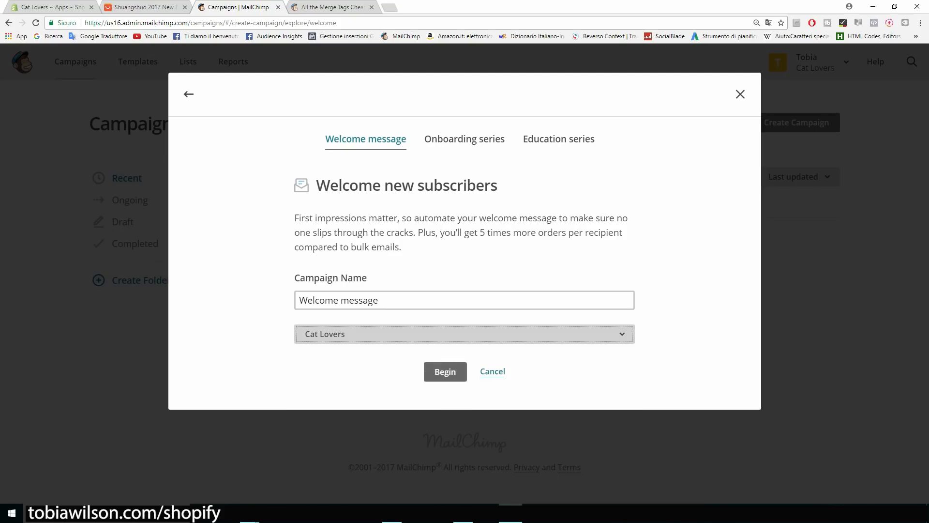
left_click(445, 371)
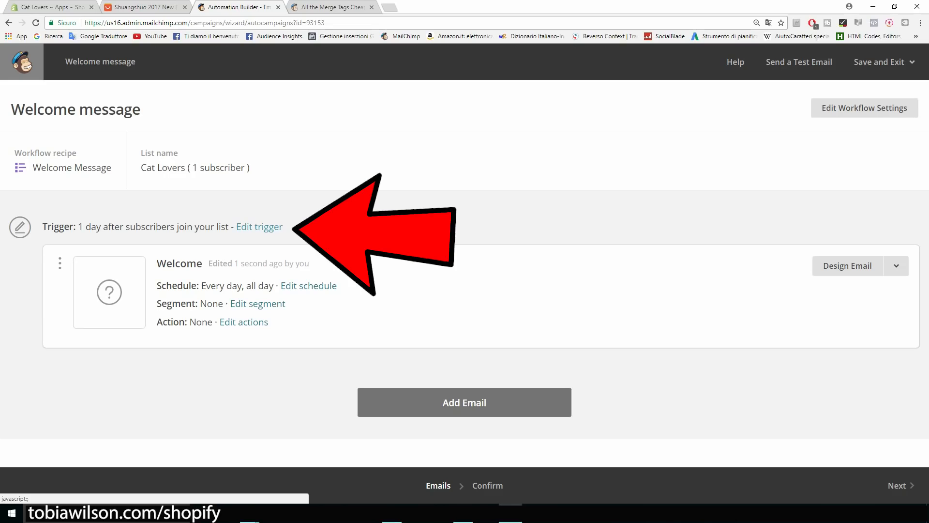
Change the welcome email's trigger delay to send immediately.
left_click(260, 226)
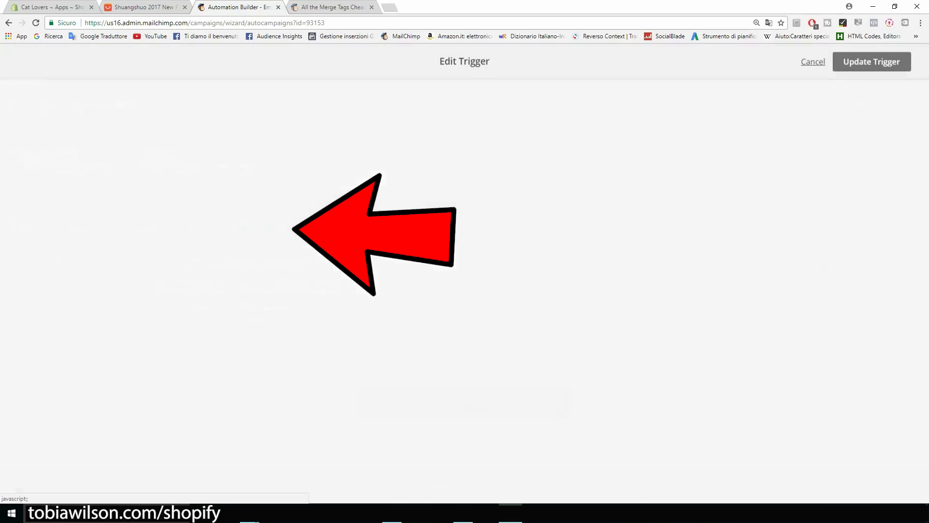
left_click(161, 225)
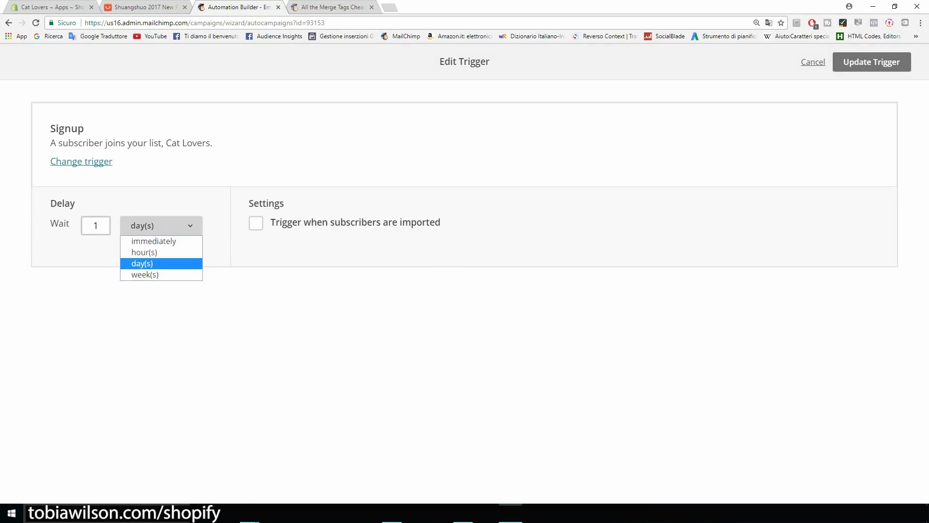
key("Return")
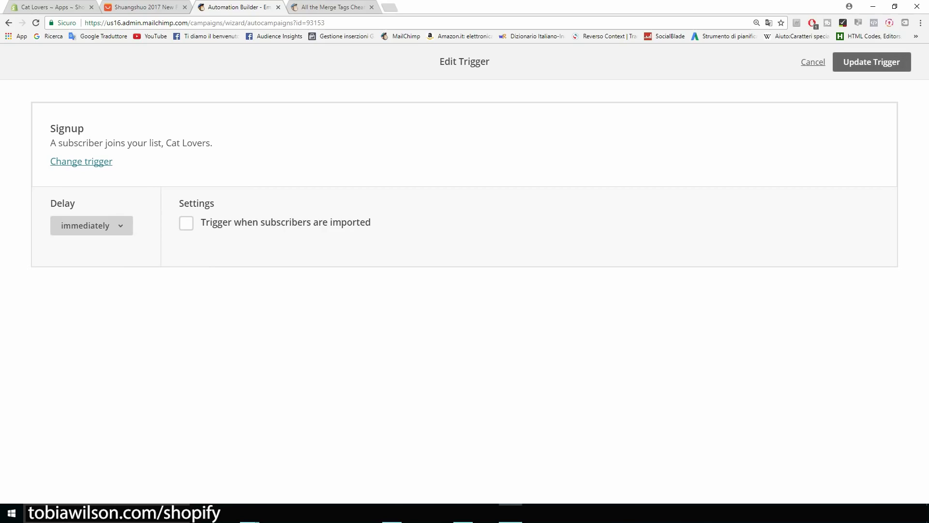
left_click(871, 62)
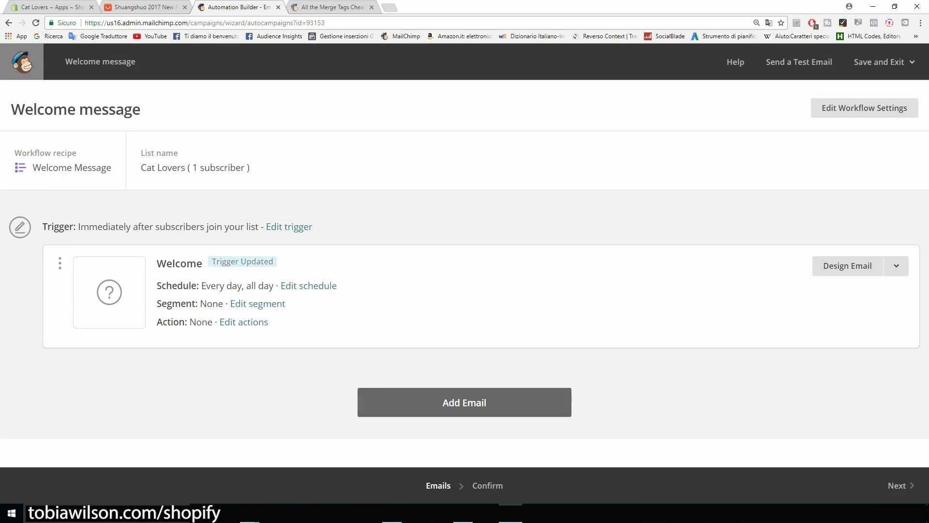
Add second and third follow-up emails, keeping the 1-day delay, then open Shopify Apps.
left_click(465, 402)
scroll(464, 310, "down", 2)
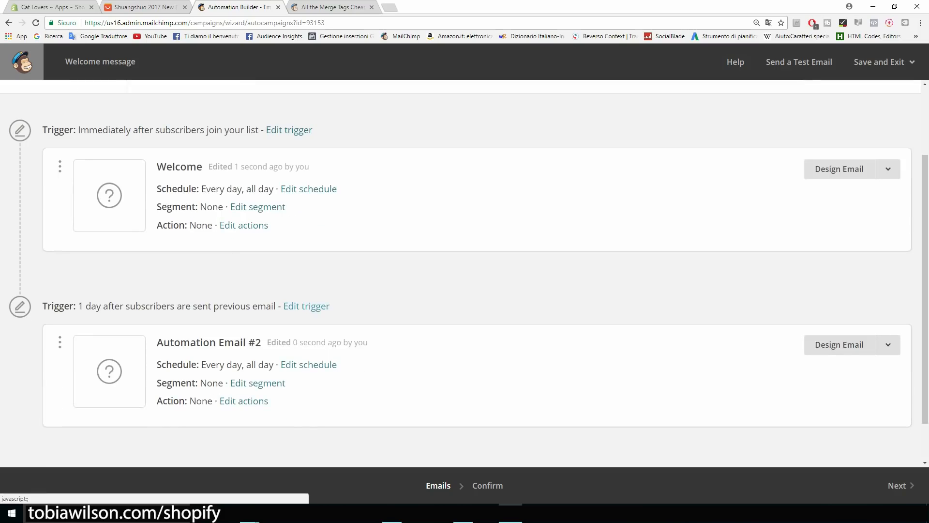
left_click(306, 306)
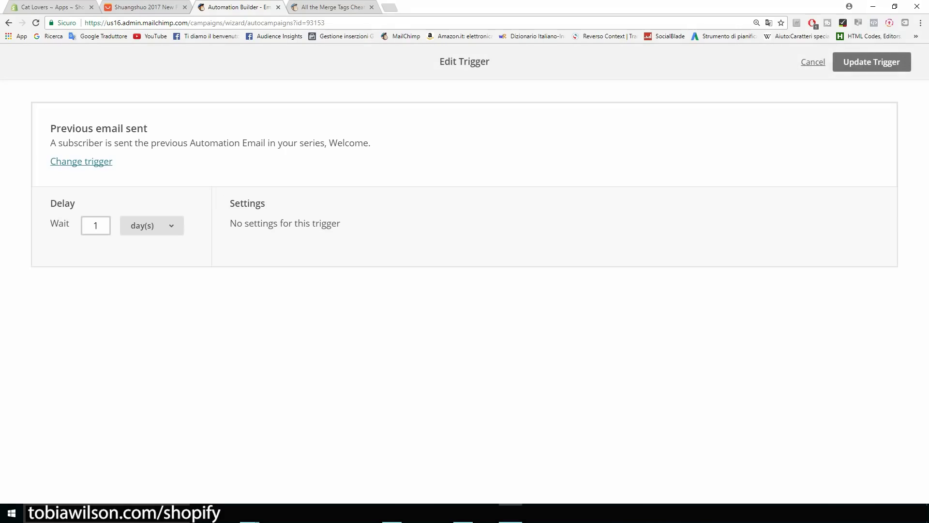
left_click(151, 225)
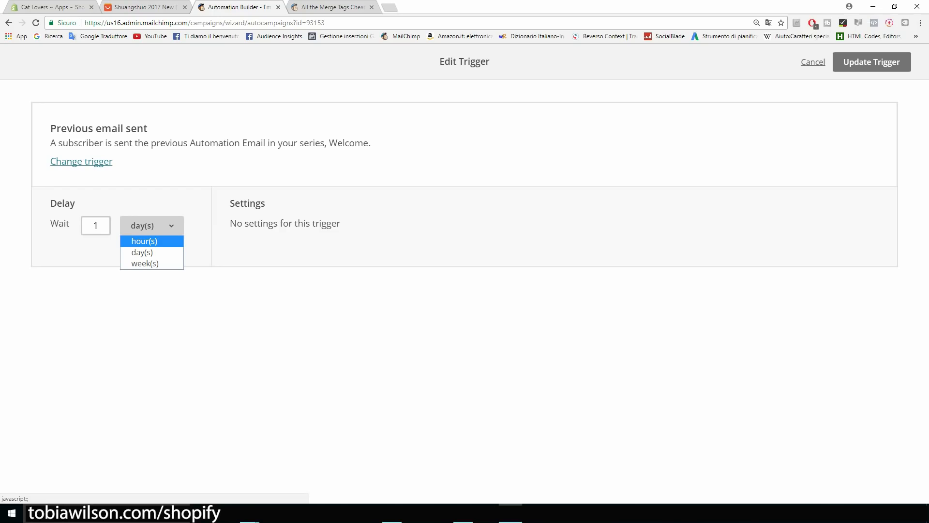
left_click(813, 62)
scroll(465, 273, "down", 1)
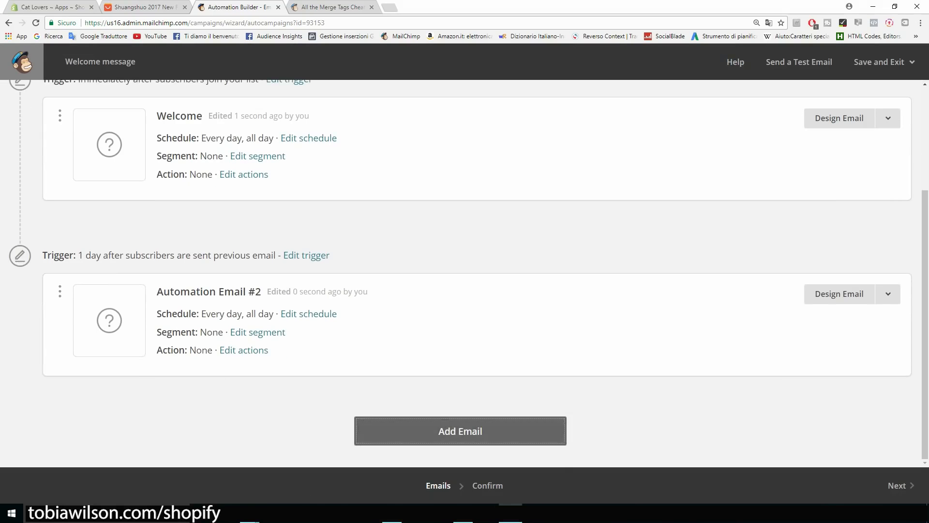
left_click(460, 431)
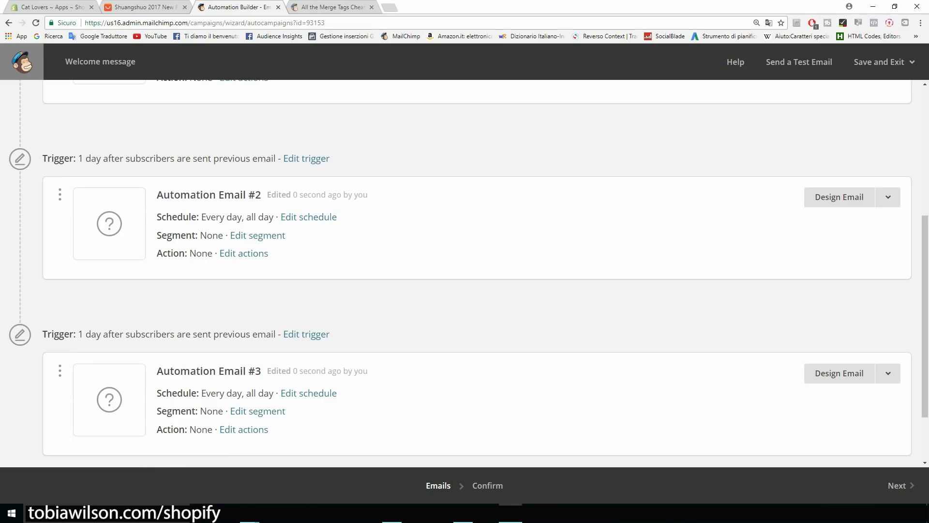
scroll(464, 274, "up", 4)
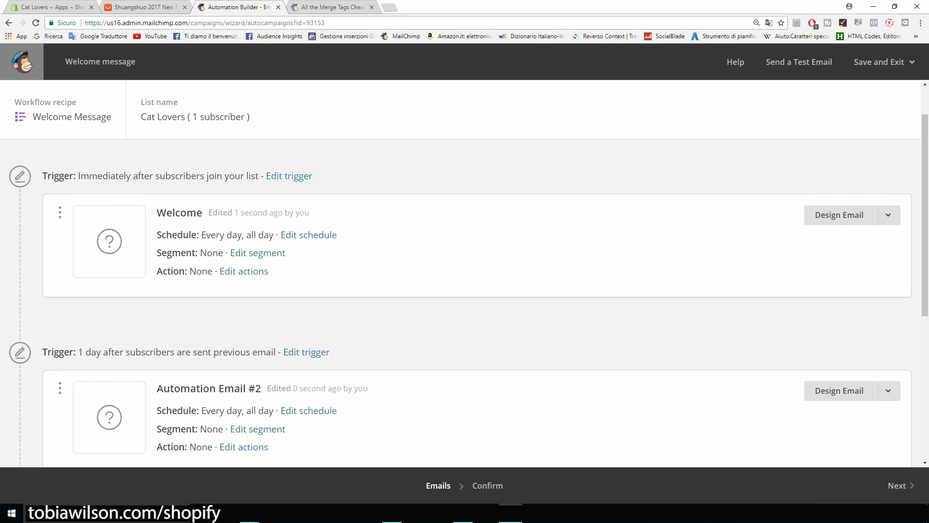
left_click(35, 6)
left_click(41, 486)
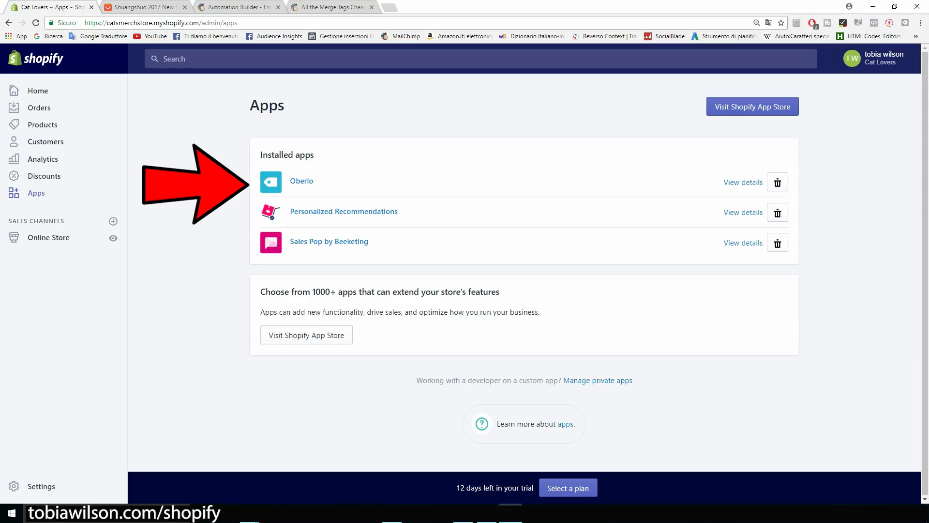
Launch Oberlo from the installed apps in the Shopify admin.
left_click(302, 180)
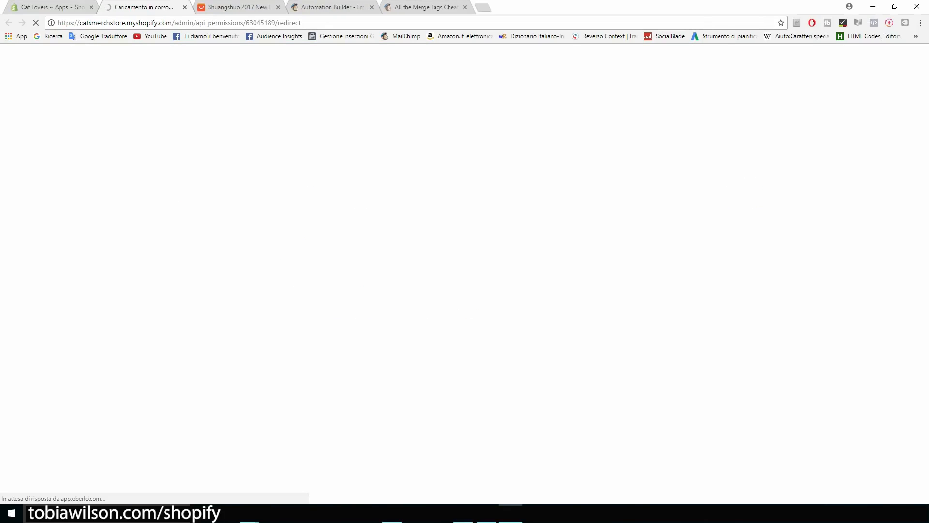
Open Oberlo's Search Products page with shipping to Italy, adjusting the page zoom.
mouse_move(18, 138)
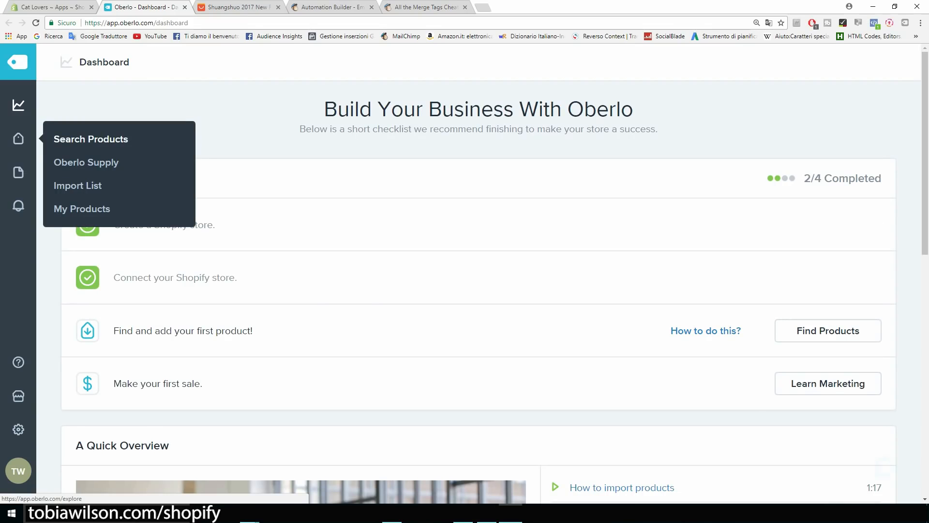
key("ctrl+plus")
key("ctrl+plus")
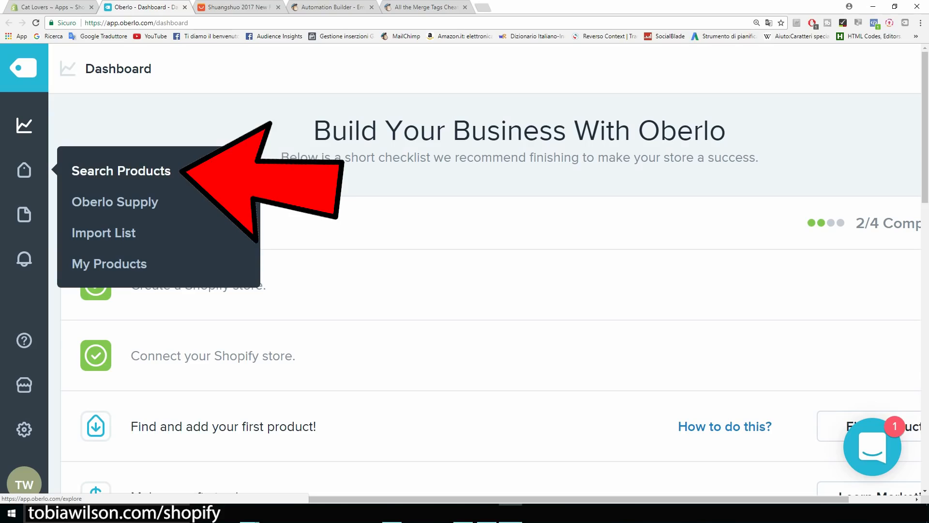
left_click(121, 171)
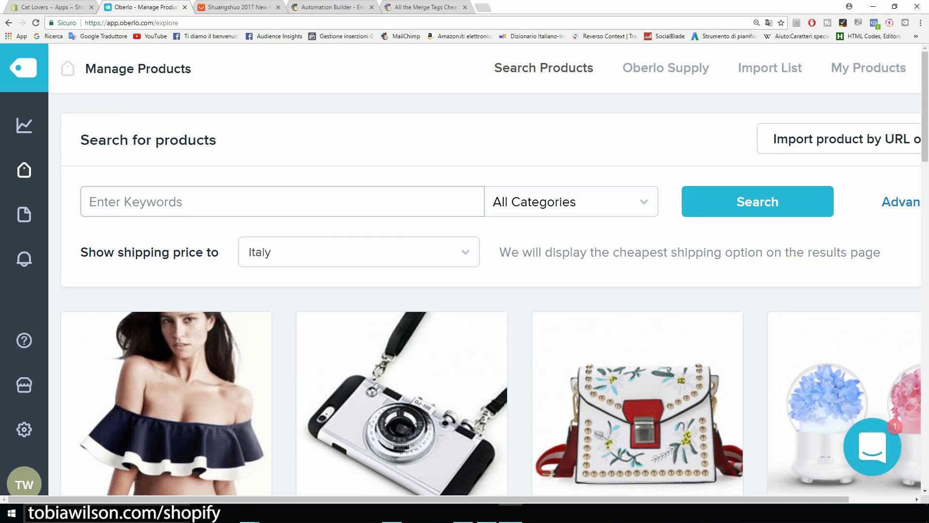
key("ctrl+minus")
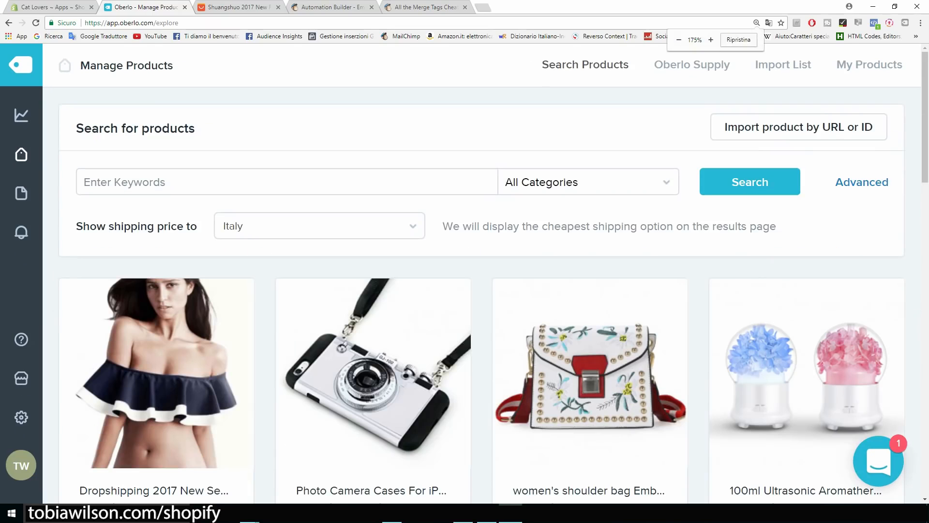
scroll(155, 242, "down", 1)
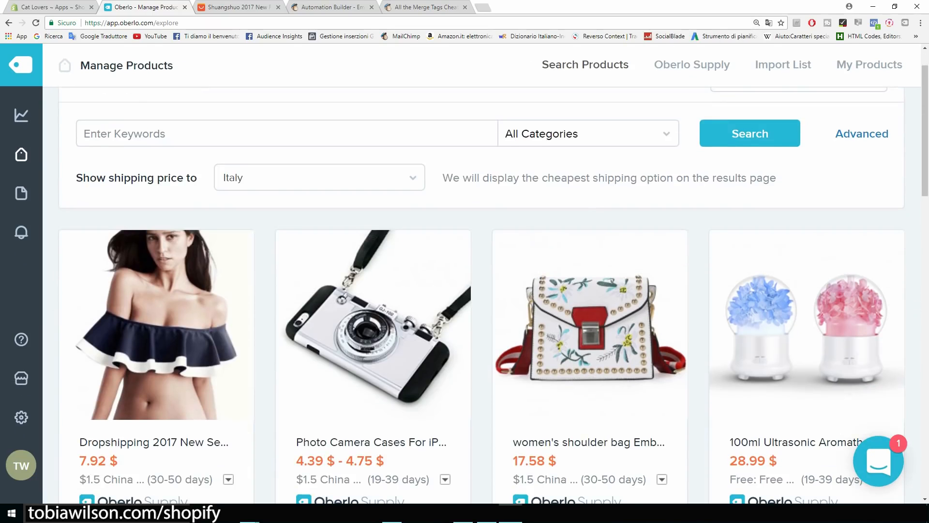
scroll(155, 242, "down", 2)
scroll(155, 242, "up", 3)
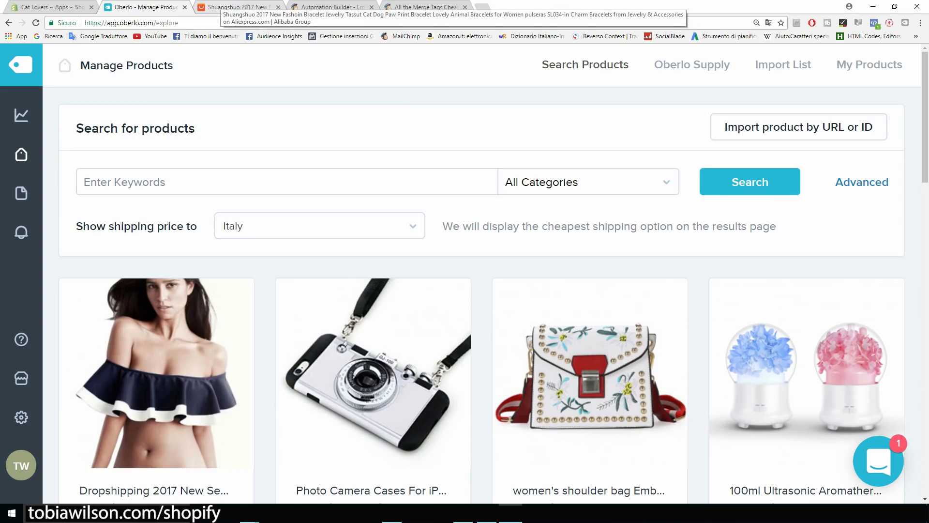
Import the AliExpress cat paw print bracelet into Oberlo and view its Import List.
left_click(237, 7)
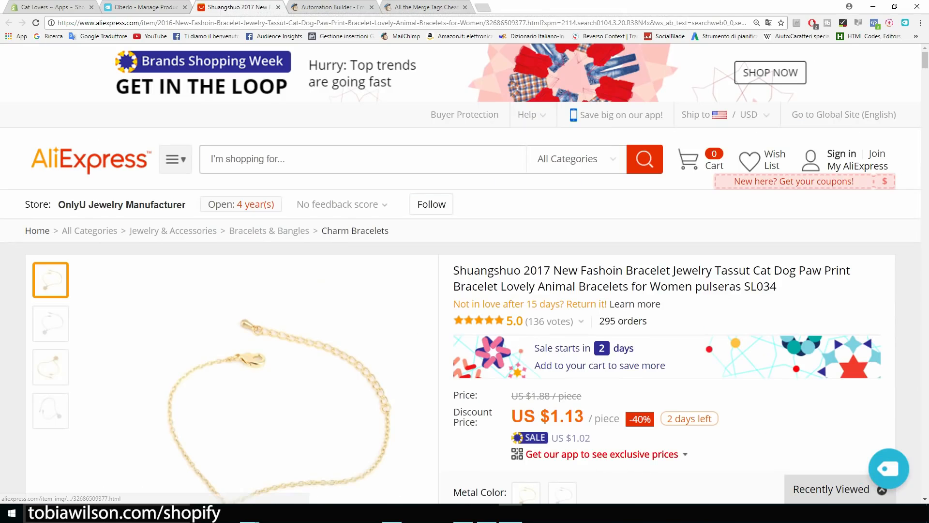
scroll(271, 290, "down", 3)
scroll(334, 276, "down", 1)
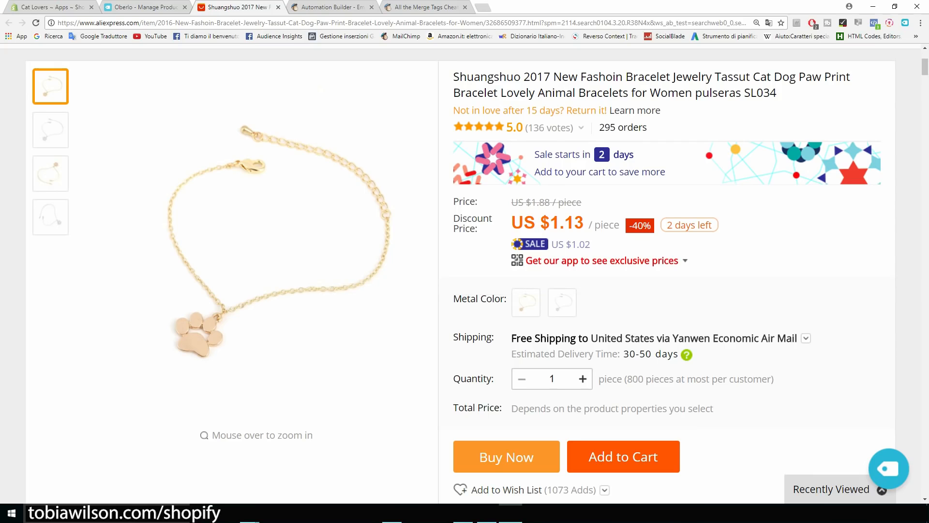
scroll(300, 271, "up", 4)
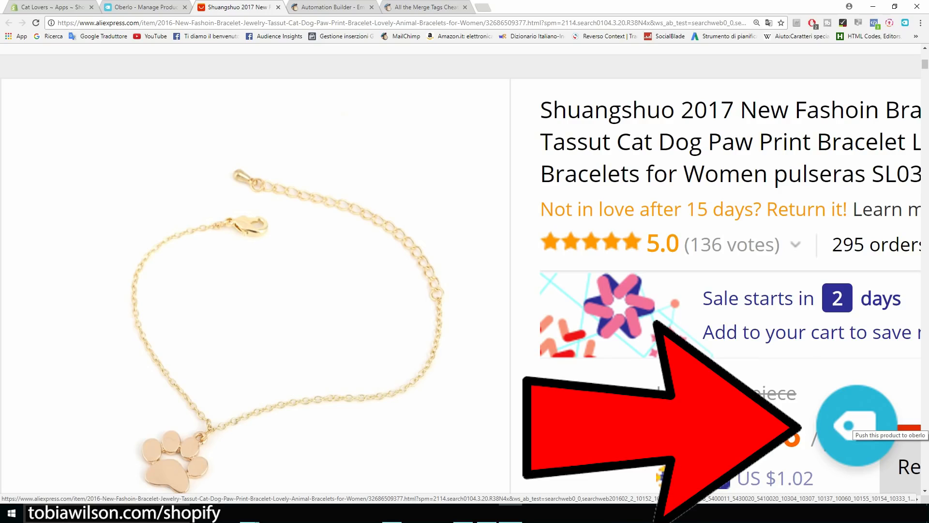
left_click(854, 428)
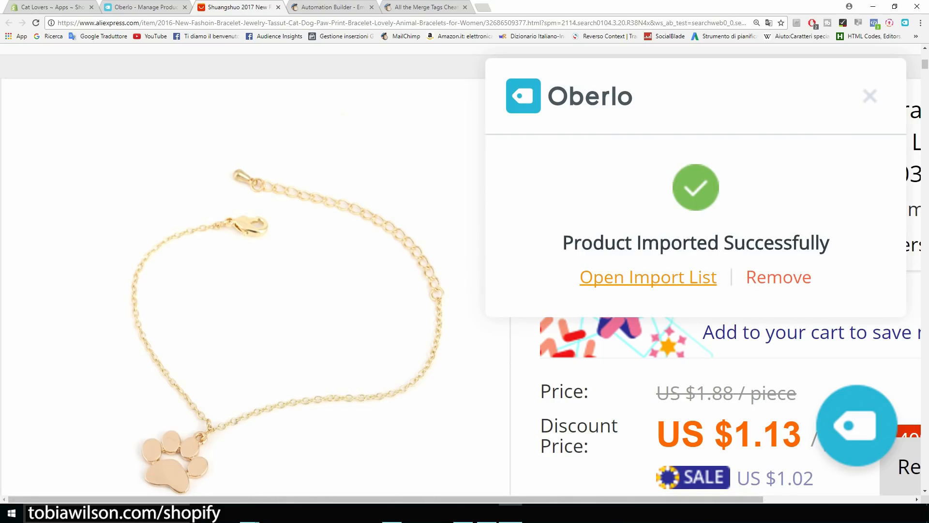
left_click(649, 278)
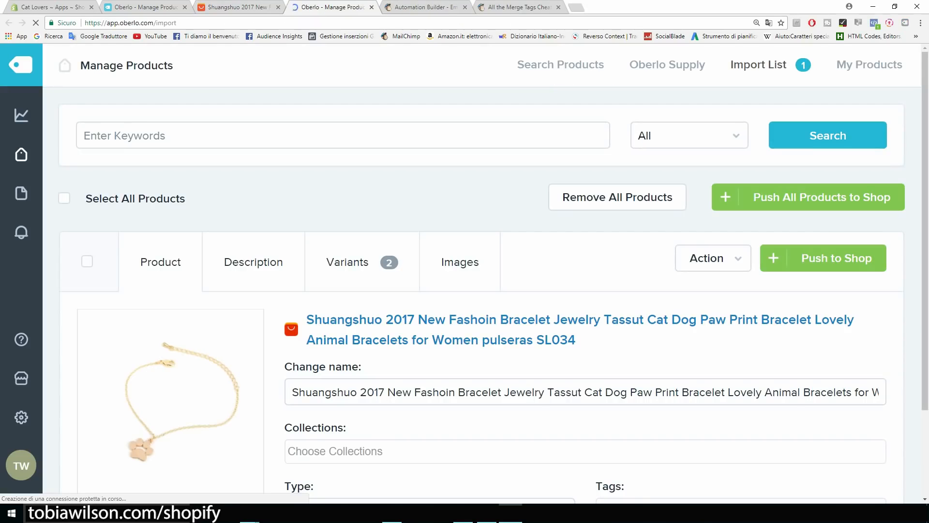
Delete the brand, 'Jewelry Tassut', 'Dog' and 'pulseras SL034' from the bracelet's name.
scroll(460, 262, "down", 3)
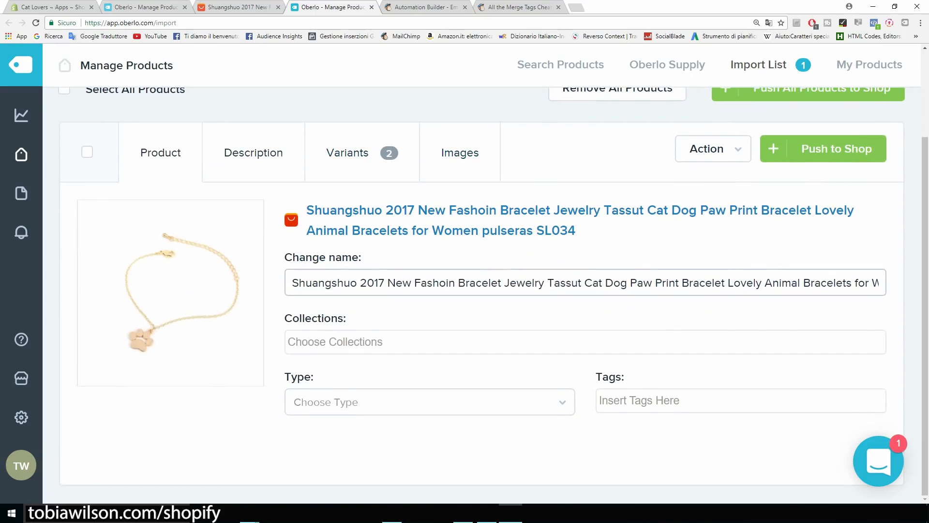
left_click_drag(292, 283, 455, 283)
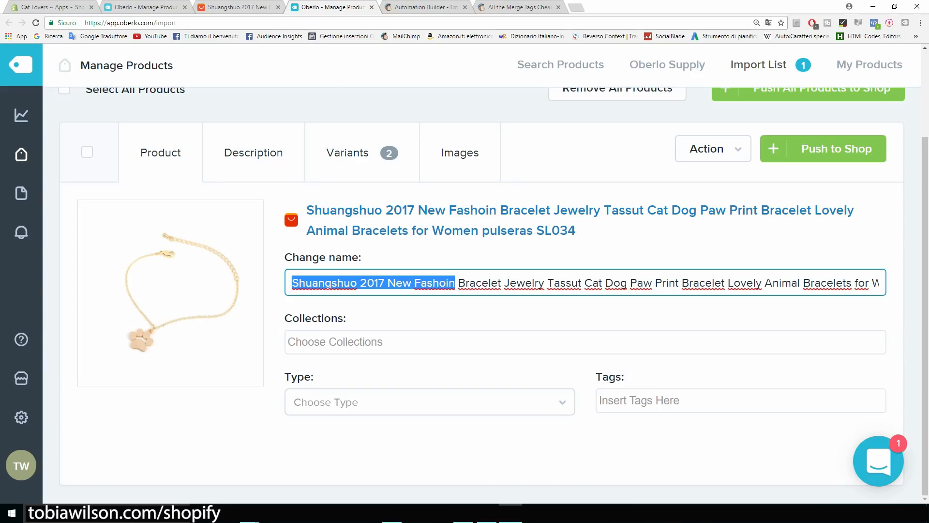
key("BackSpace")
left_click_drag(342, 283, 421, 283)
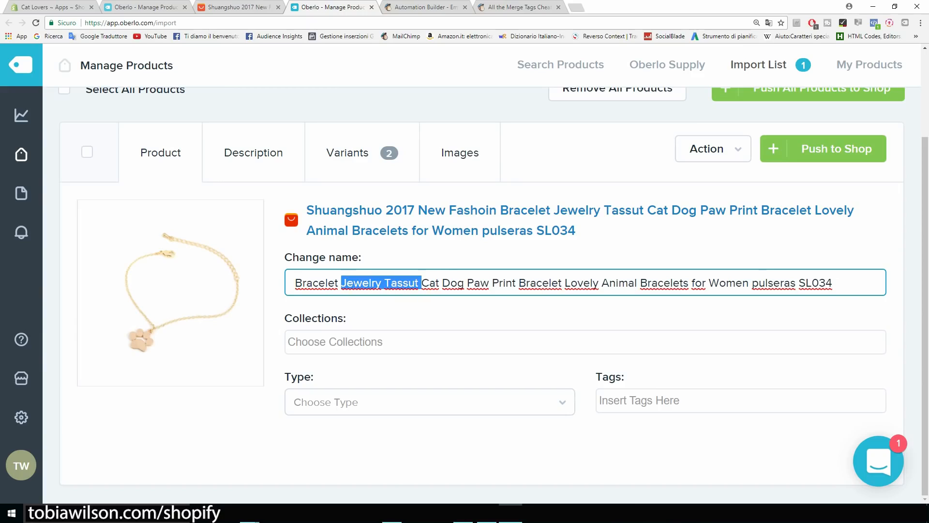
key("BackSpace")
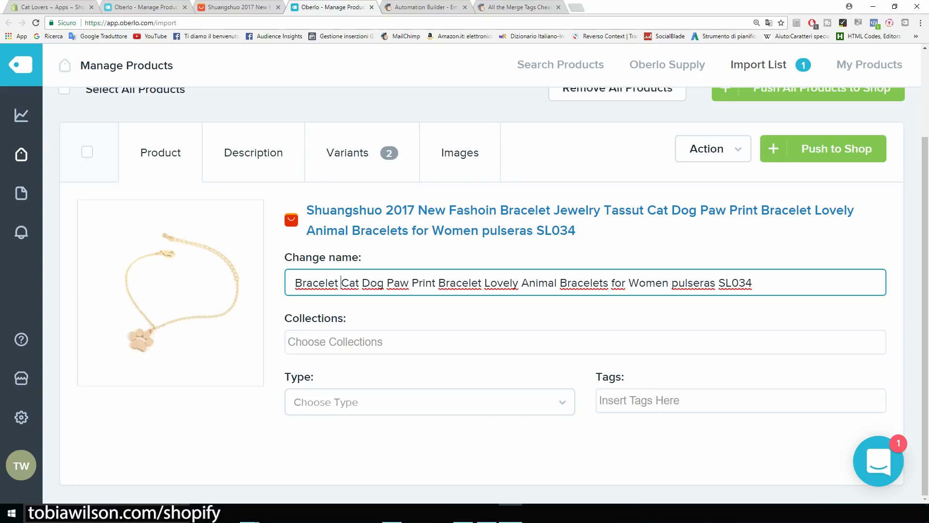
left_click_drag(384, 283, 587, 282)
key("BackSpace")
key("BackSpace")
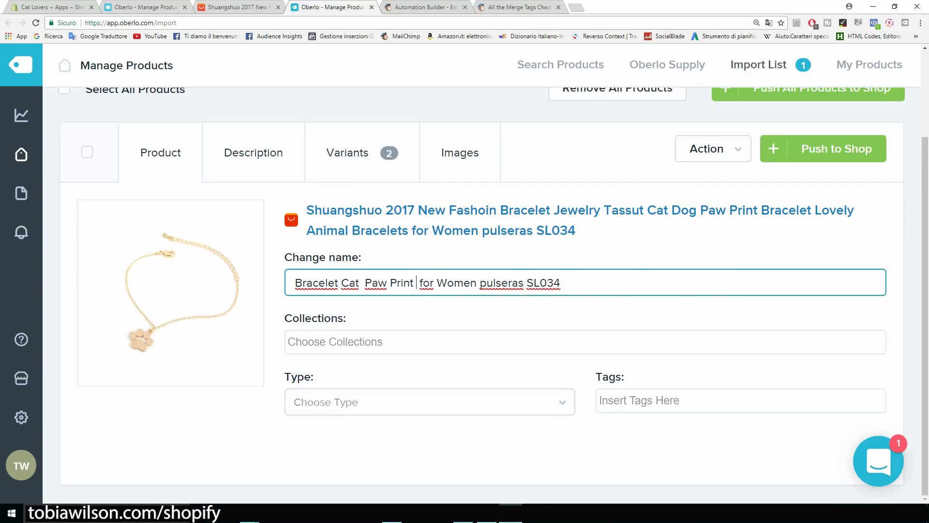
left_click_drag(478, 283, 560, 282)
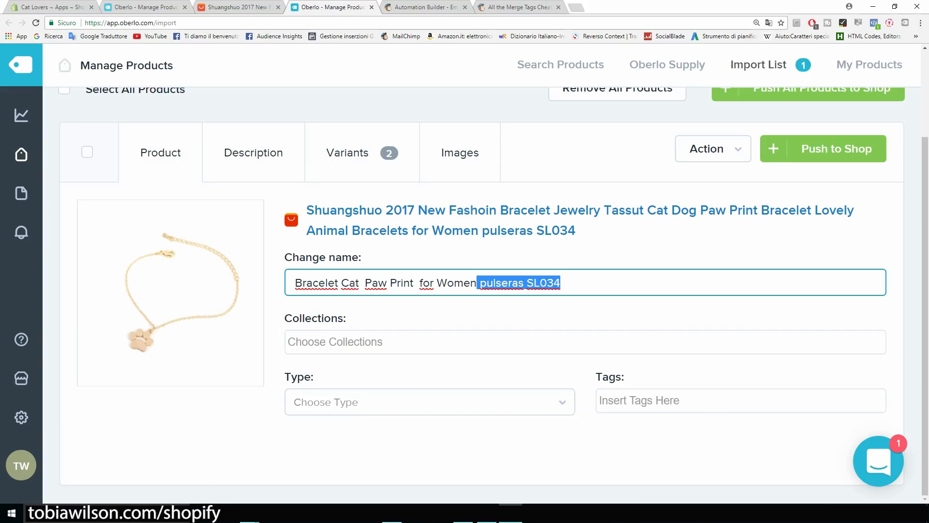
key("BackSpace")
Remove extra spaces and 'Print', capitalise 'For', and save 'Bracelet Cat Paw For Women'.
left_click(419, 283)
key("BackSpace")
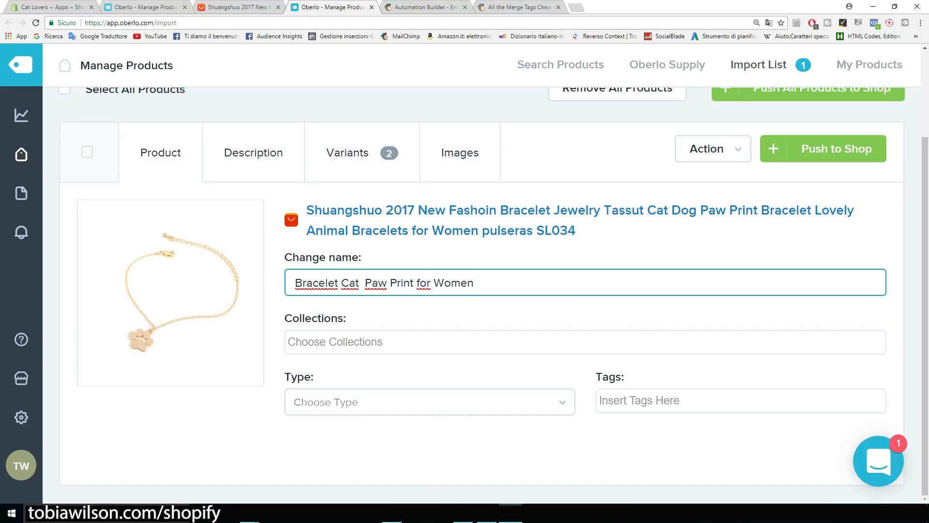
key("Delete")
type("F")
left_click(365, 283)
key("BackSpace")
left_click_drag(412, 282, 387, 282)
key("BackSpace")
key("BackSpace")
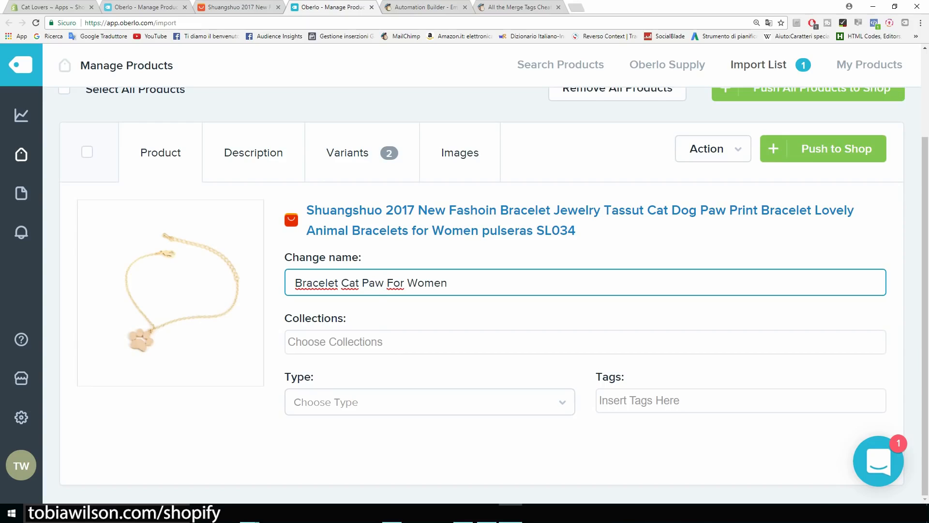
key("Tab")
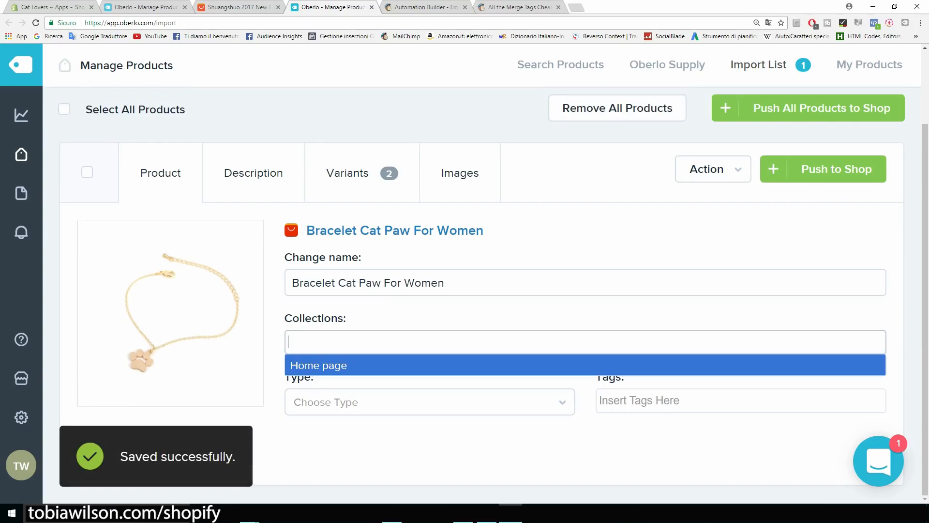
Add the bracelet to the Home page collection and set its type to 'bracelet'.
key("Return")
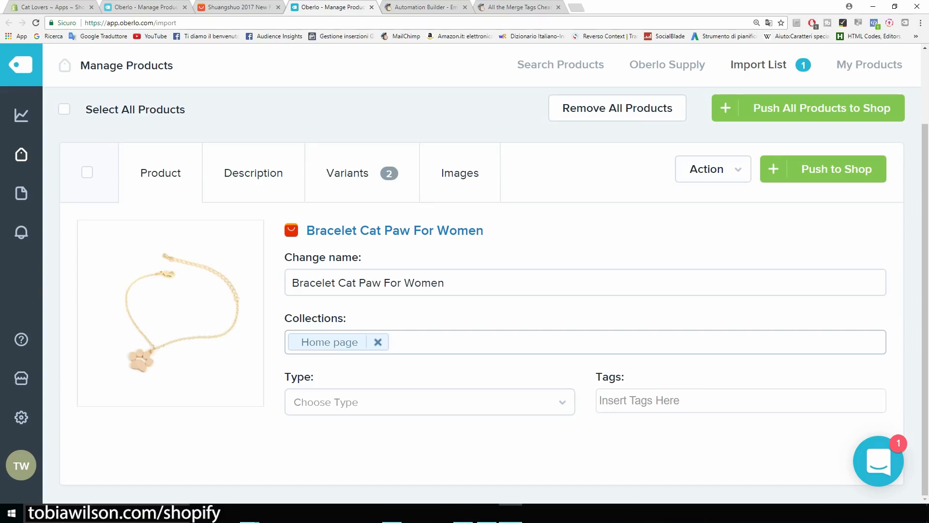
key("Tab")
type("b")
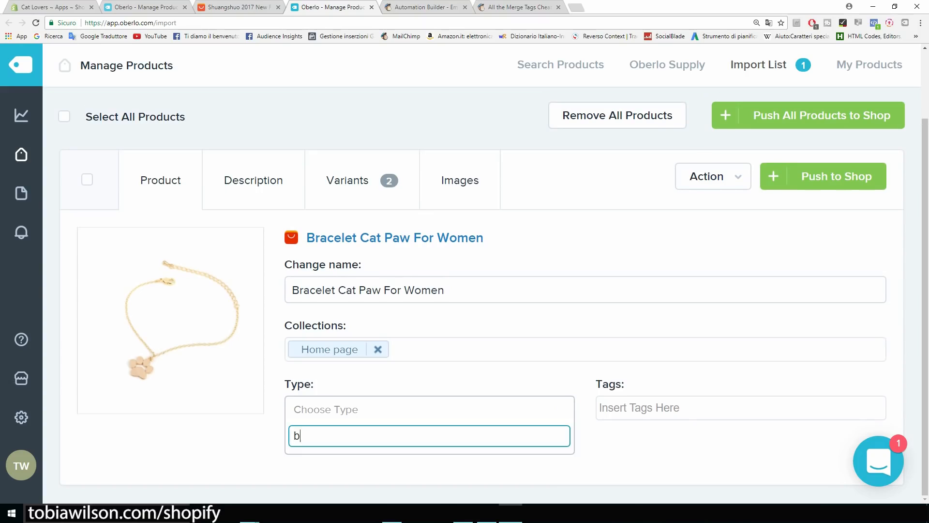
type("racelet")
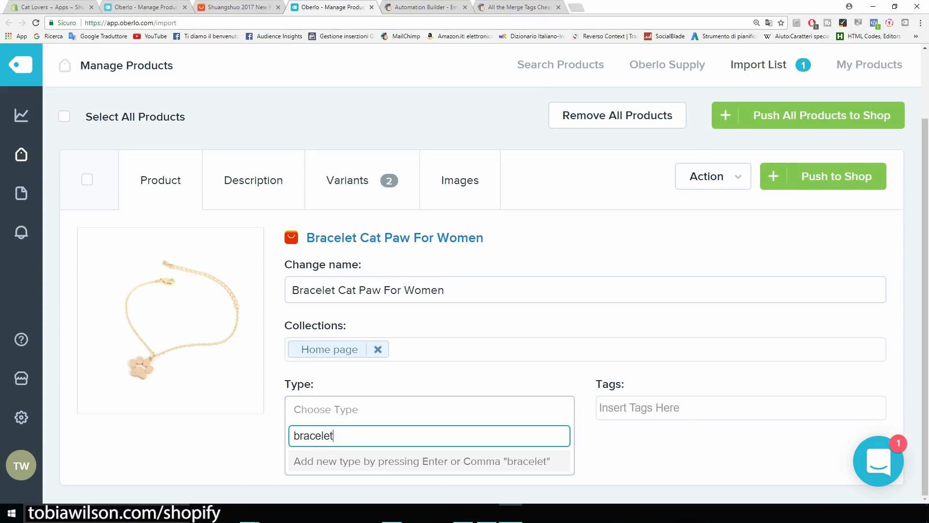
key("Return")
Tag the bracelet with 'bracelet' and 'cat bracelet'.
key("Tab")
type("b")
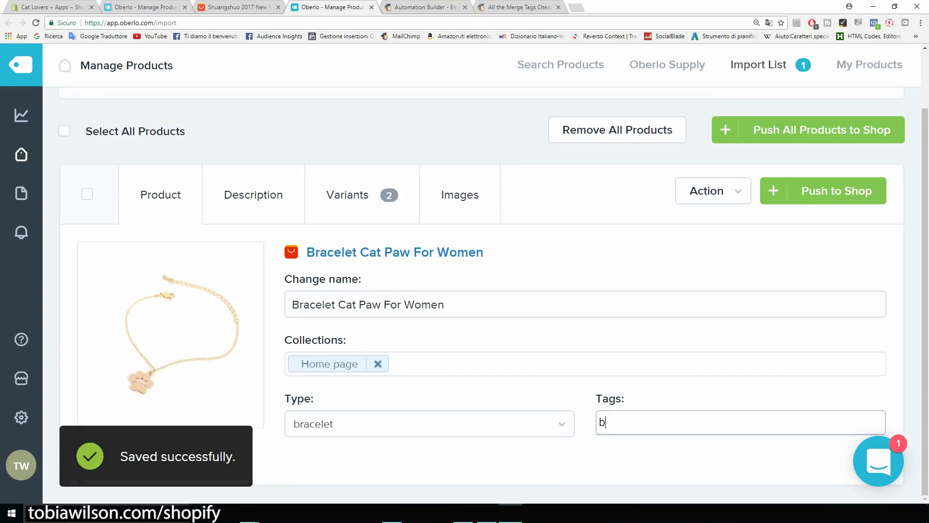
type("racelet")
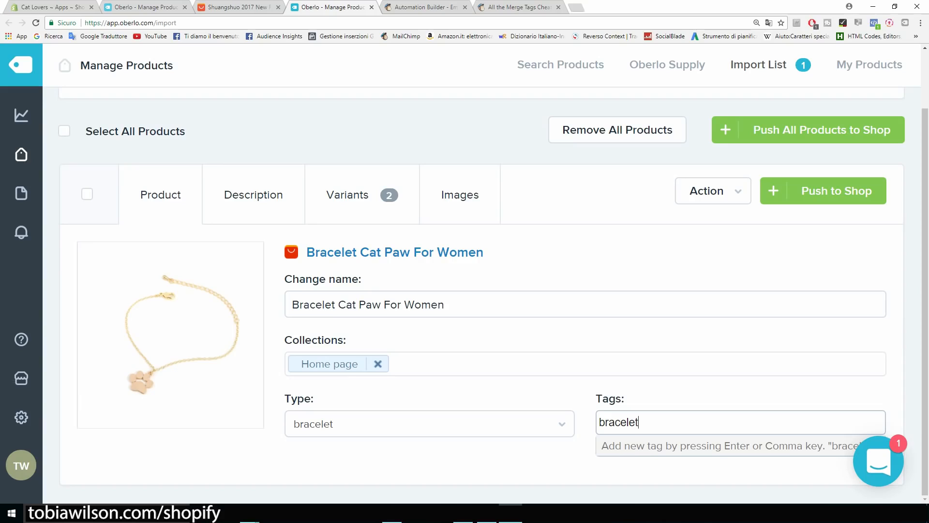
key("Return")
type("cat bracelet")
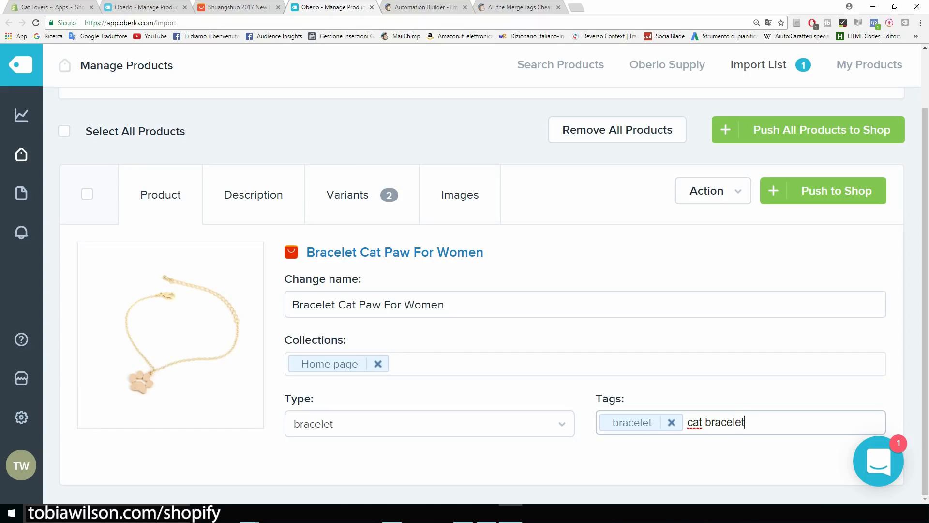
key("Return")
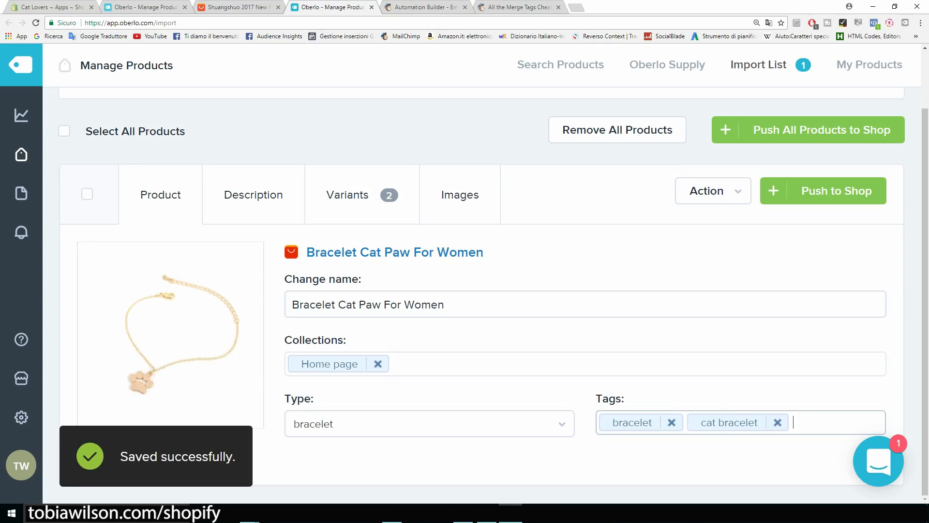
Select the bracelet's imported spec-list description in Oberlo, then switch to the AliExpress tab.
left_click(253, 195)
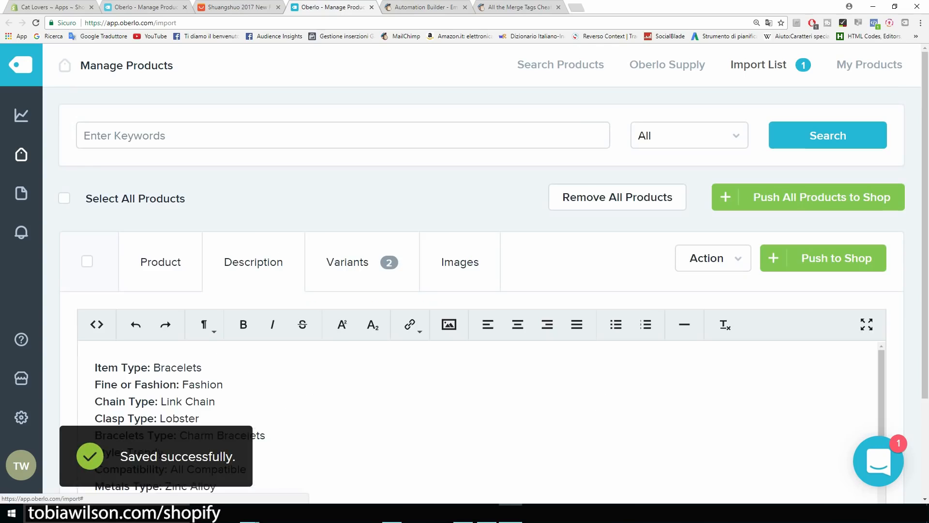
scroll(481, 421, "down", 3)
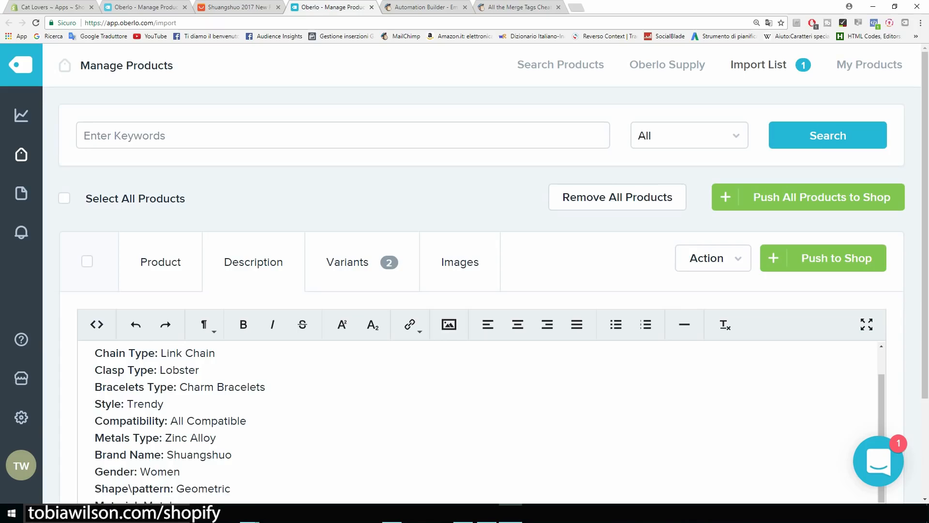
scroll(518, 325, "down", 2)
scroll(481, 372, "up", 1)
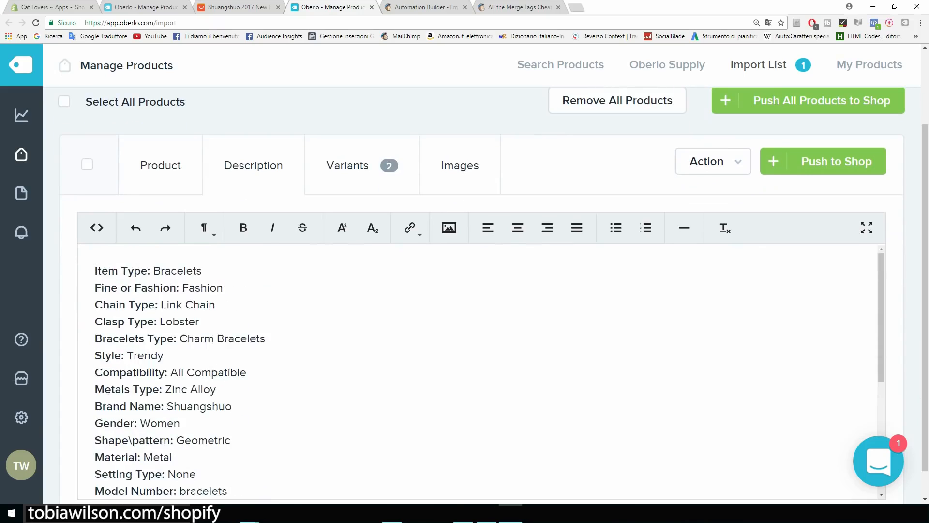
left_click_drag(95, 270, 216, 389)
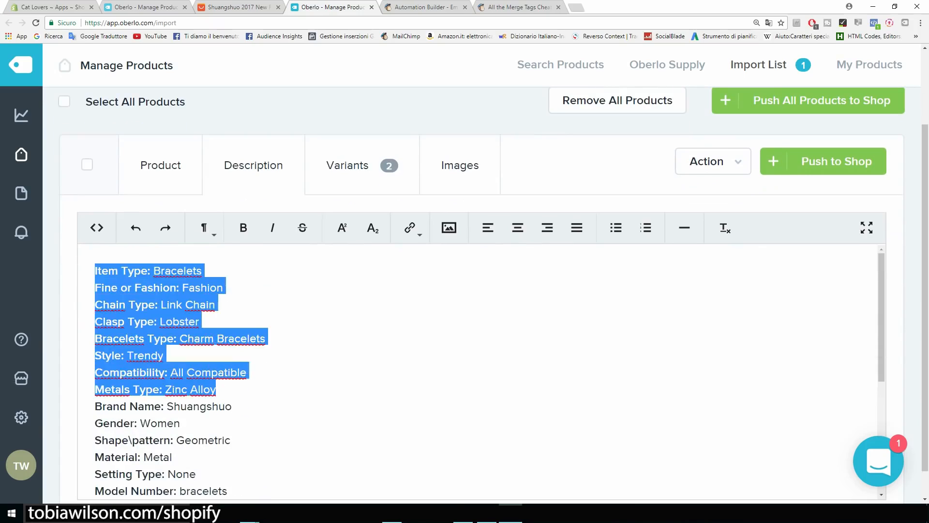
scroll(482, 373, "down", 5)
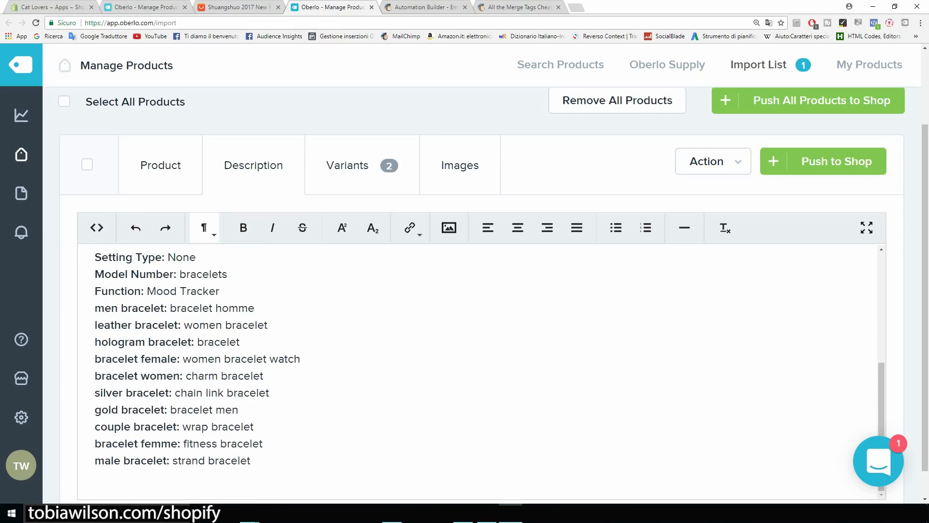
left_click_drag(252, 429, 93, 213)
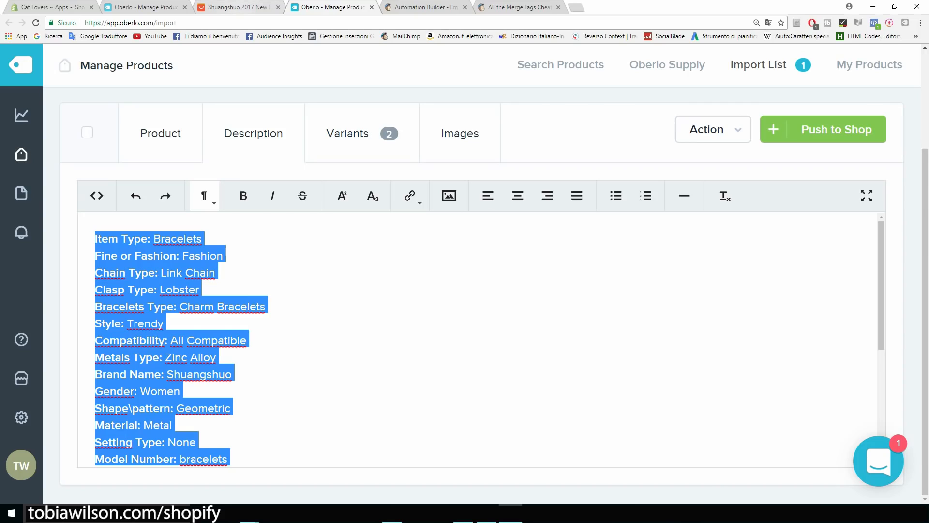
key("ctrl+shift+Tab")
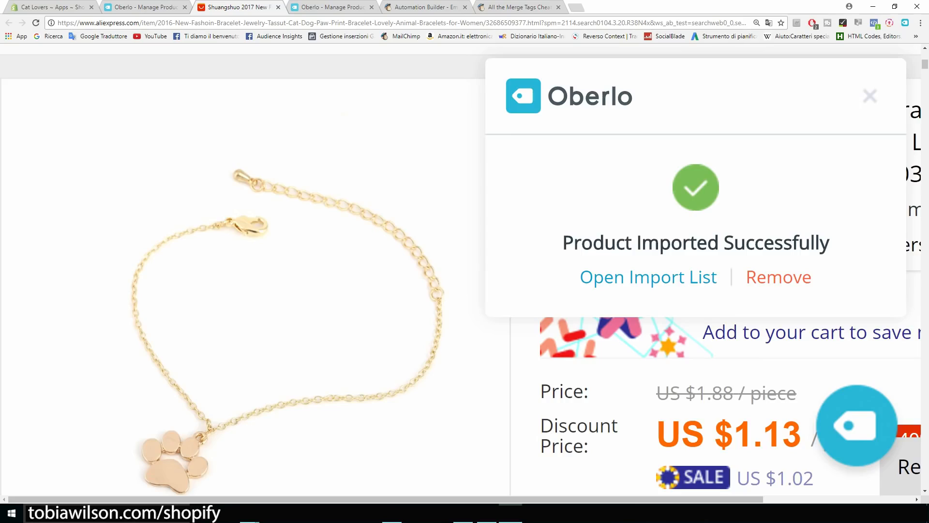
Zoom out to read the bracelet's AliExpress item specifics and description, then return to Oberlo.
key("ctrl+minus")
key("ctrl+minus")
key("ctrl+minus")
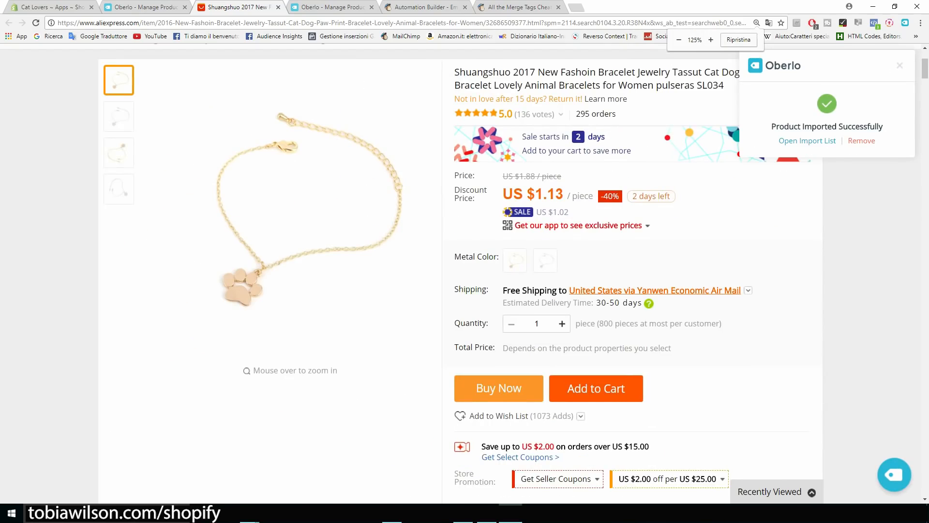
scroll(465, 271, "down", 10)
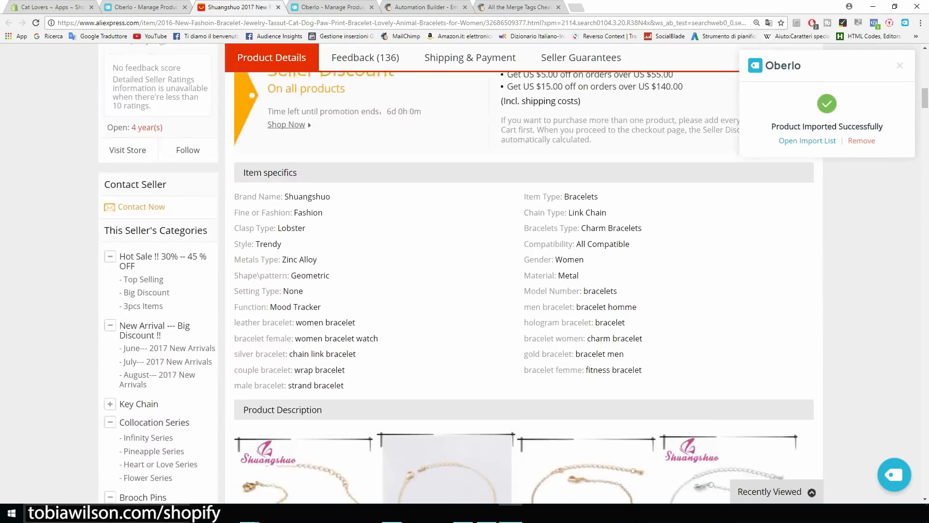
scroll(464, 271, "down", 2)
scroll(464, 271, "up", 1)
left_click_drag(345, 325, 234, 199)
scroll(464, 271, "down", 12)
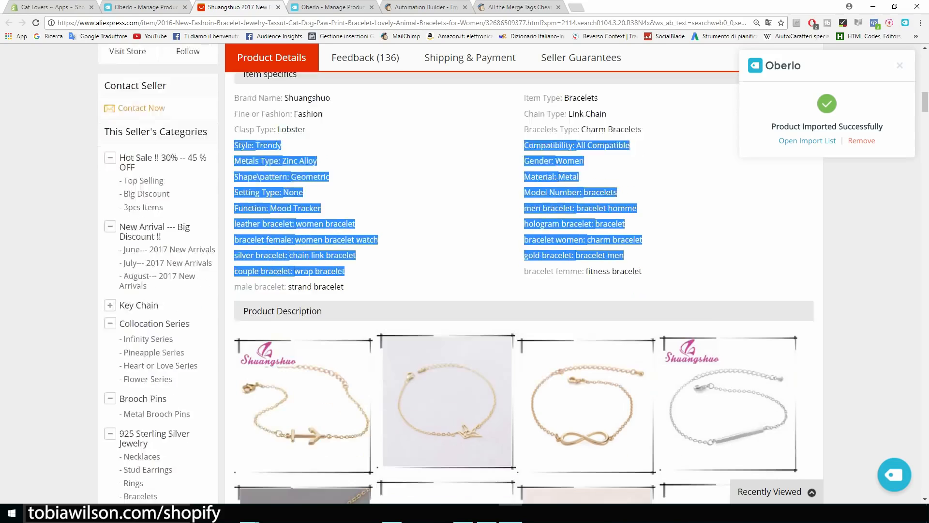
scroll(464, 272, "down", 15)
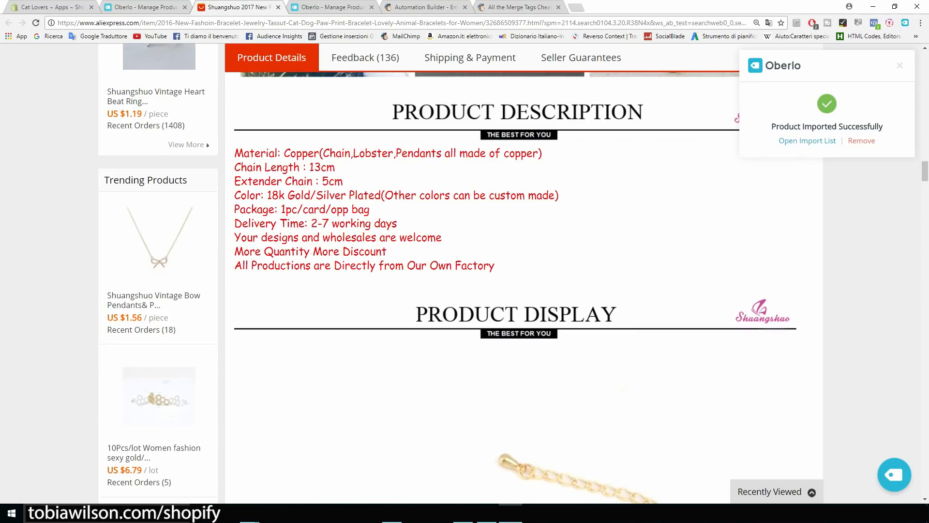
left_click_drag(495, 265, 320, 209)
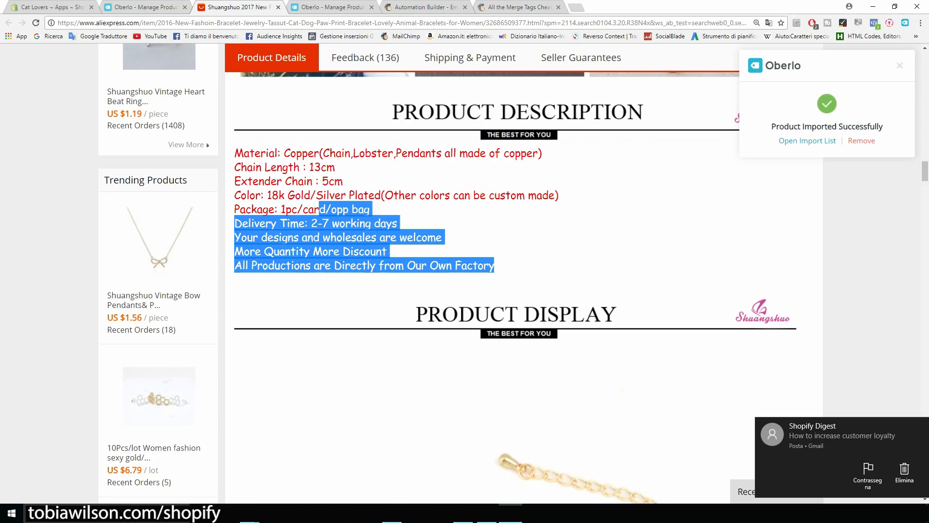
left_click(133, 7)
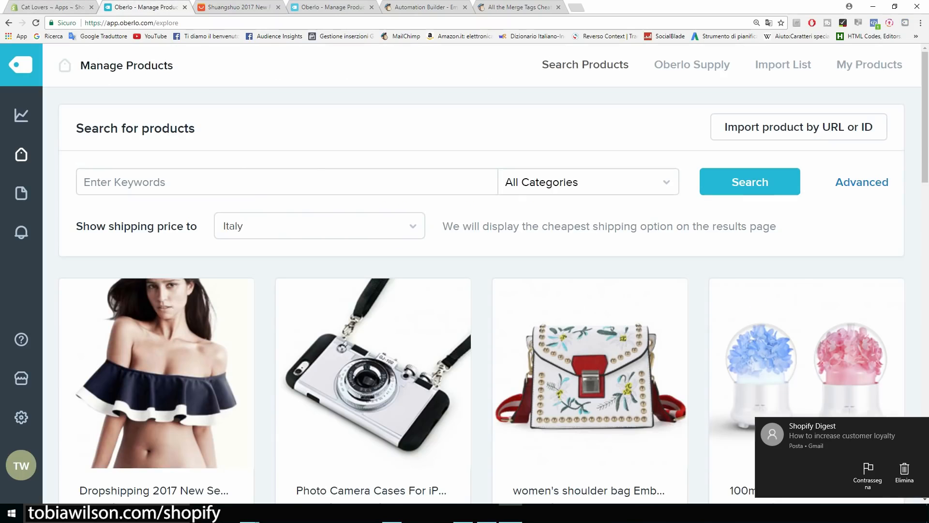
Replace the imported description with the line 'Beatiful bracelet...'.
left_click(333, 8)
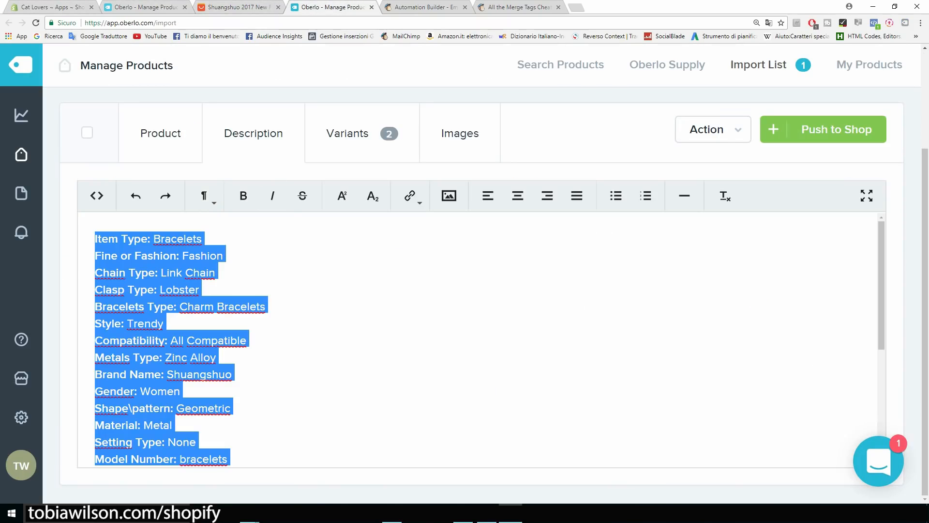
key("Delete")
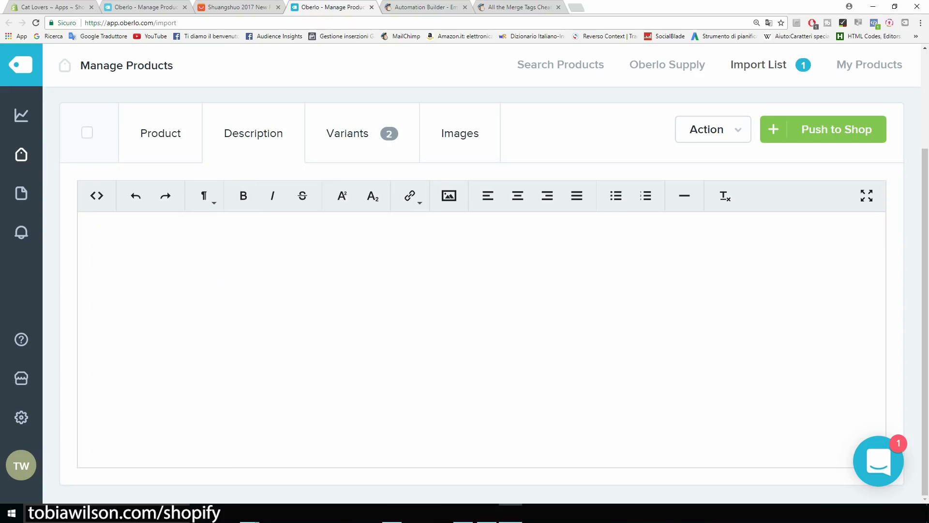
type("Be")
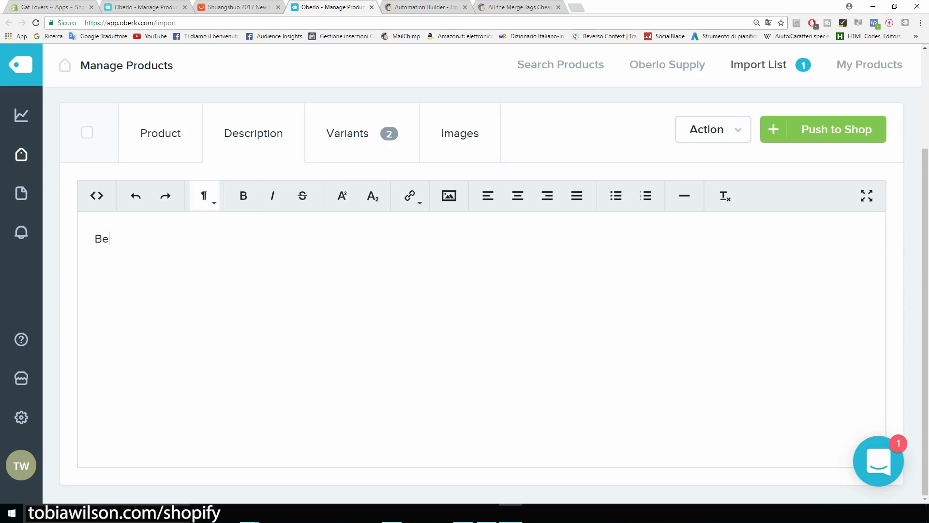
type("atiful bracelet...")
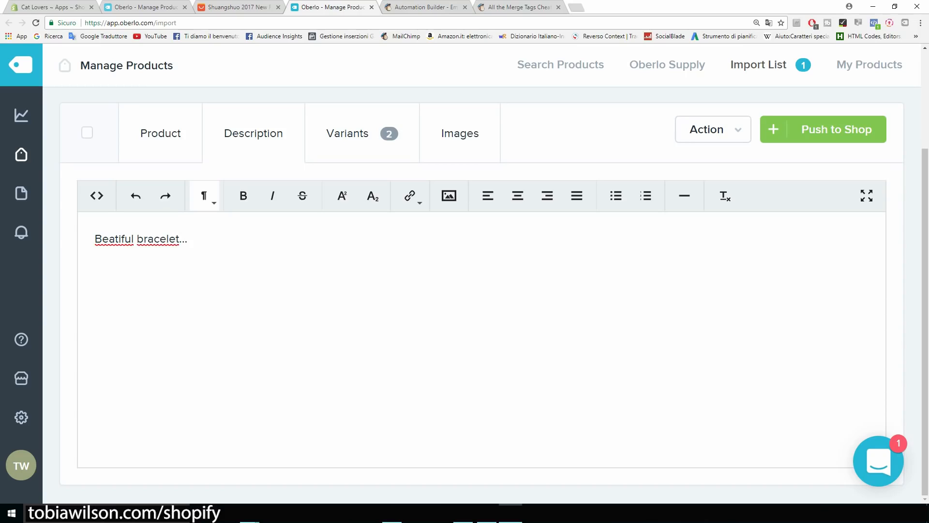
key("ctrl+shift+Left")
key("ctrl+shift+Left")
key("ctrl+shift+Left")
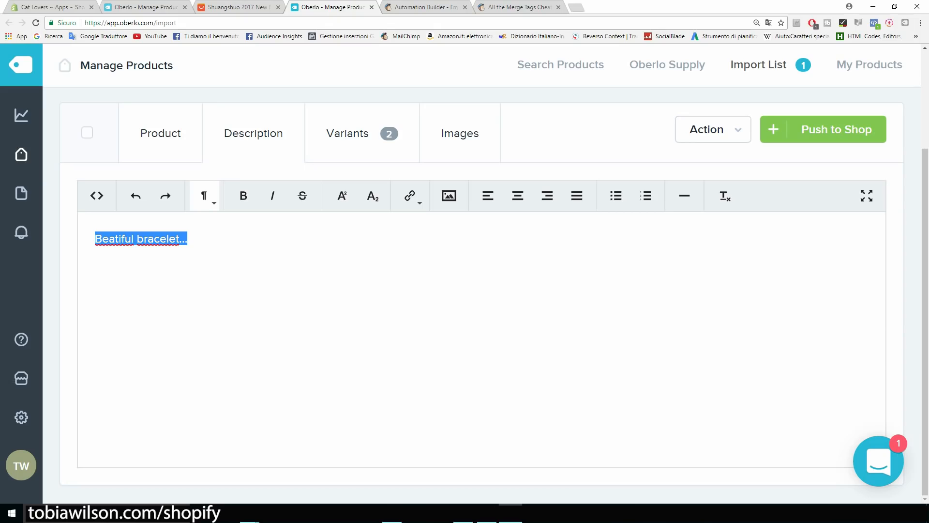
key("Right")
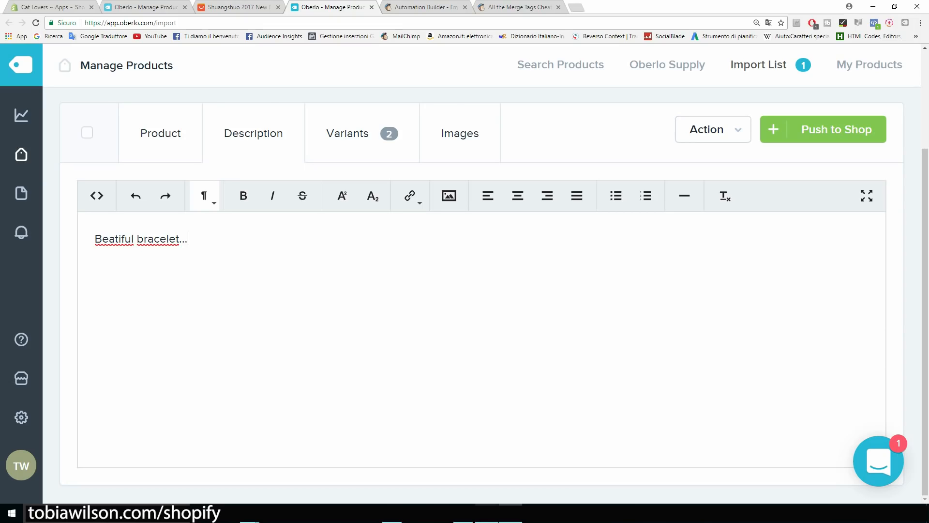
Paste 'Color (two variants): 18k Gold/Silver Plated' and 'Material: Copper' from the notes into the description.
left_click(487, 513)
left_click_drag(332, 318, 264, 296)
key("ctrl+c")
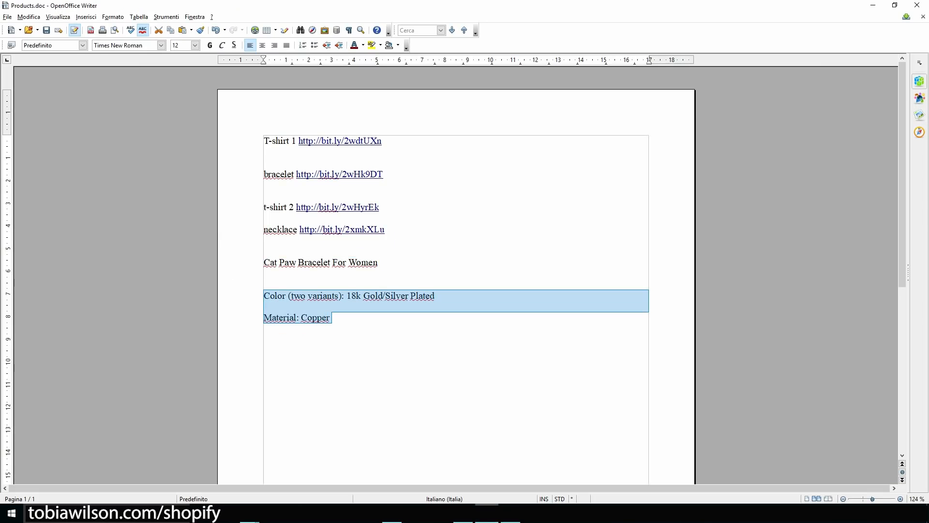
left_click(873, 5)
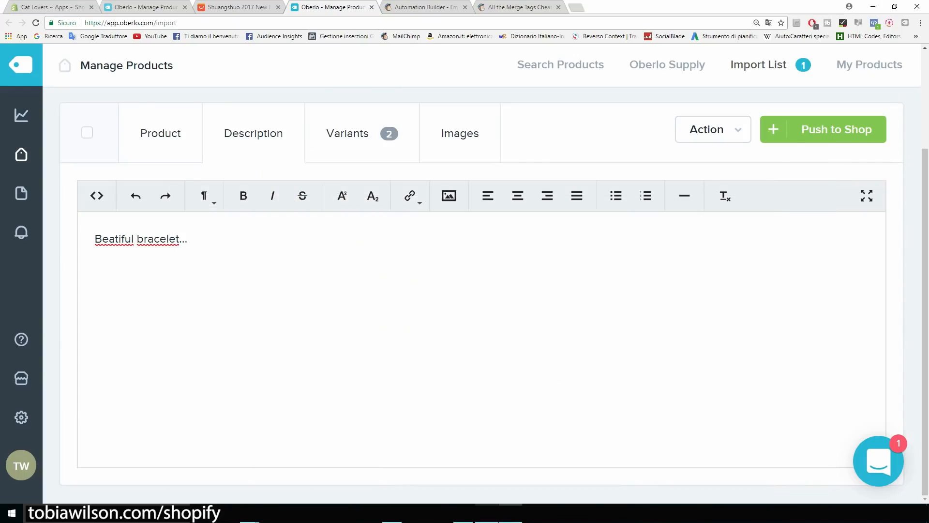
key("ctrl+v")
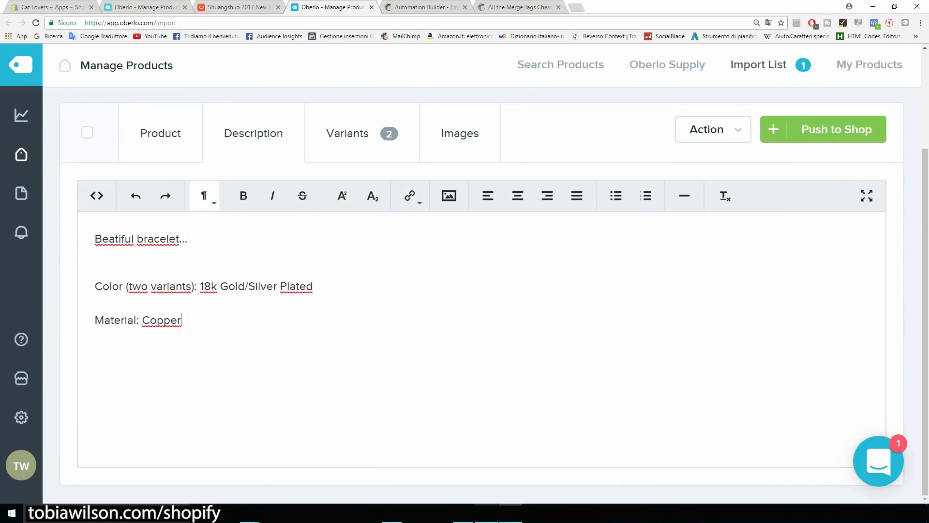
scroll(459, 231, "up", 2)
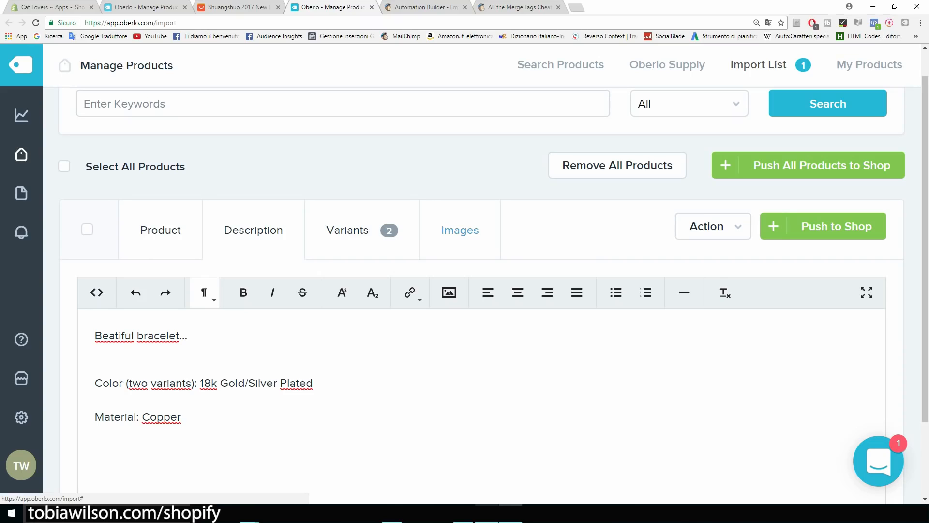
left_click(460, 229)
Keep only the first gold and first silver bracelet photos, unticking the duplicates.
scroll(459, 230, "down", 2)
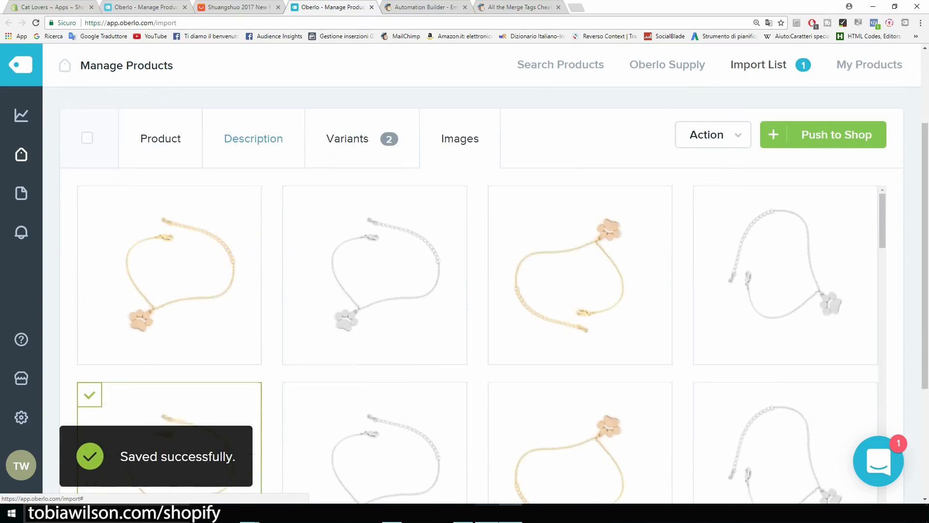
scroll(169, 193, "down", 1)
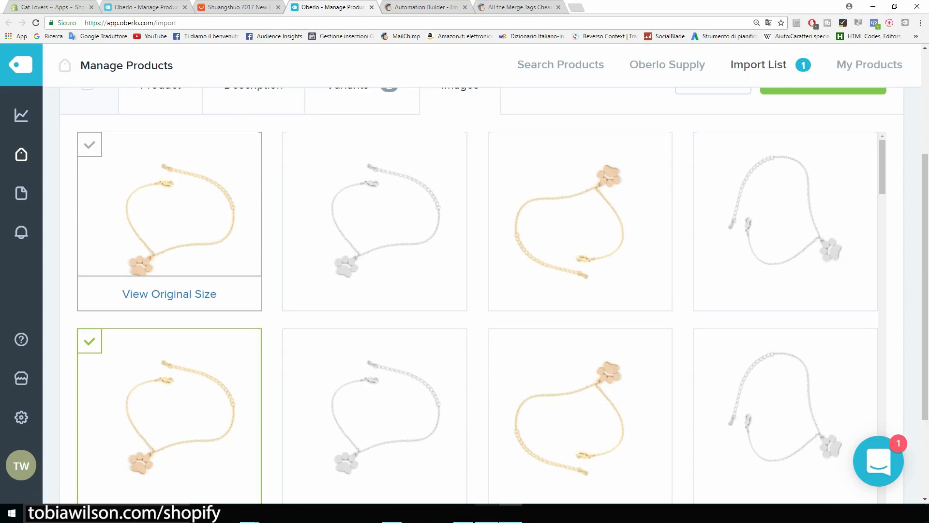
scroll(169, 271, "down", 2)
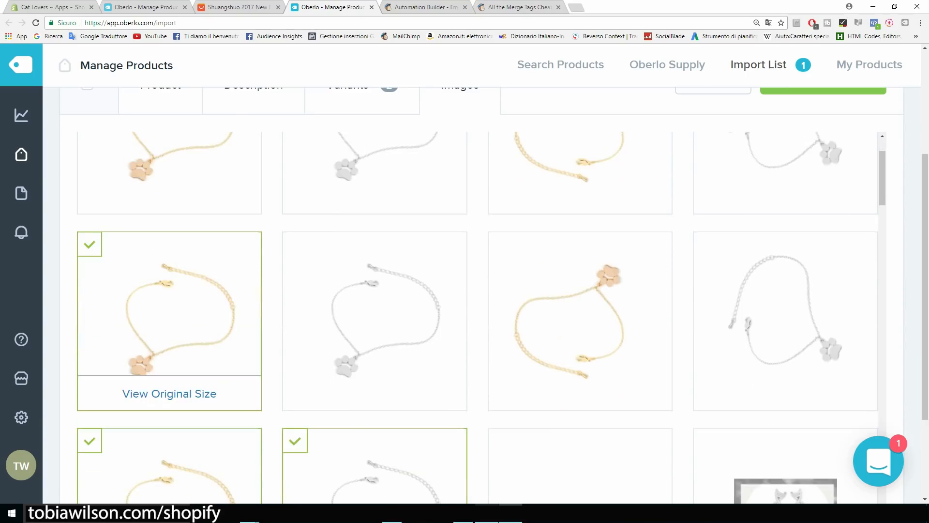
left_click(90, 244)
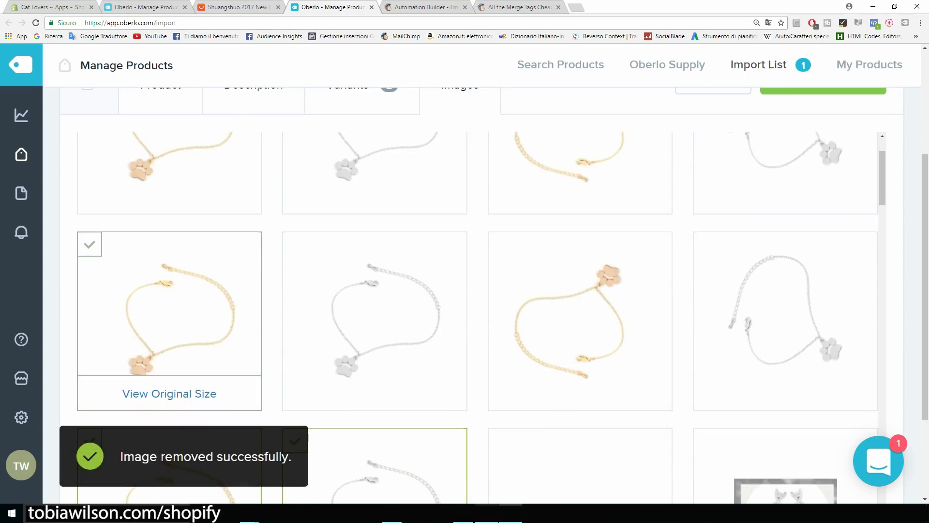
scroll(169, 271, "down", 2)
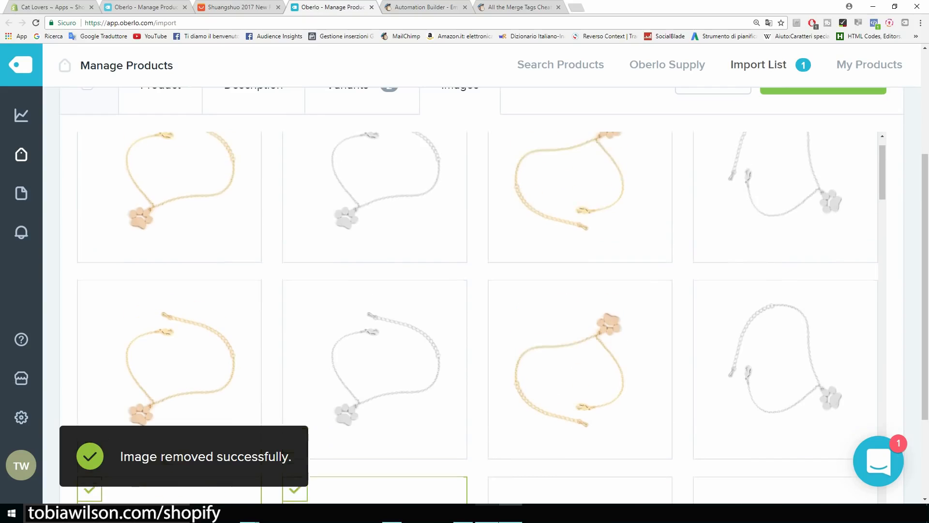
left_click(90, 144)
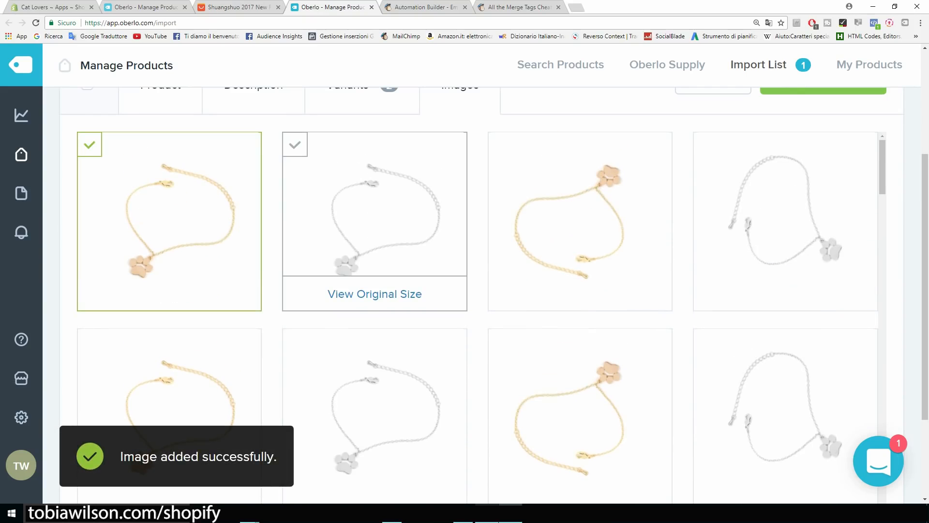
left_click(295, 145)
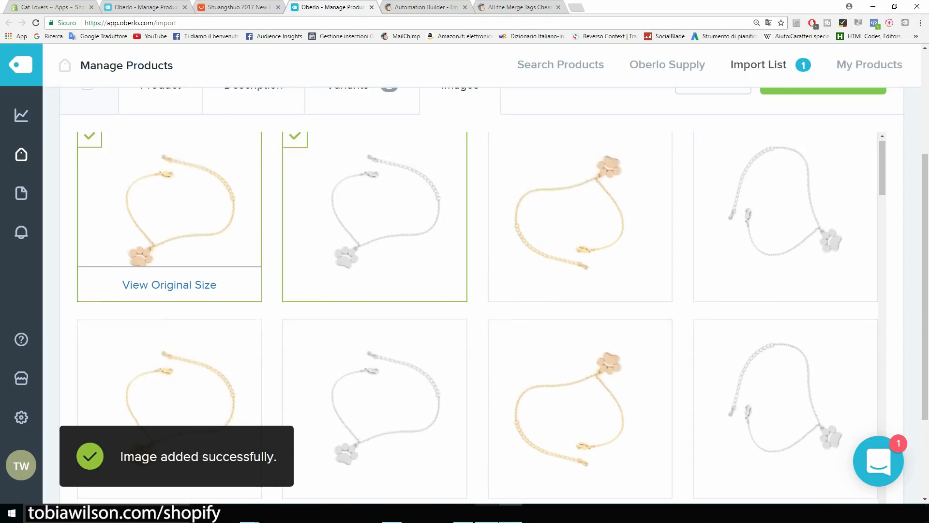
scroll(111, 256, "down", 2)
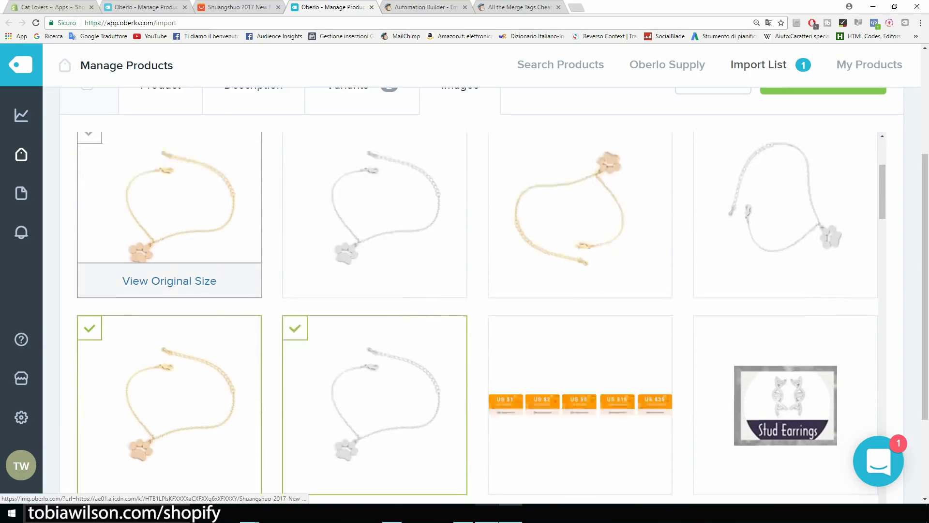
left_click(89, 247)
left_click(295, 247)
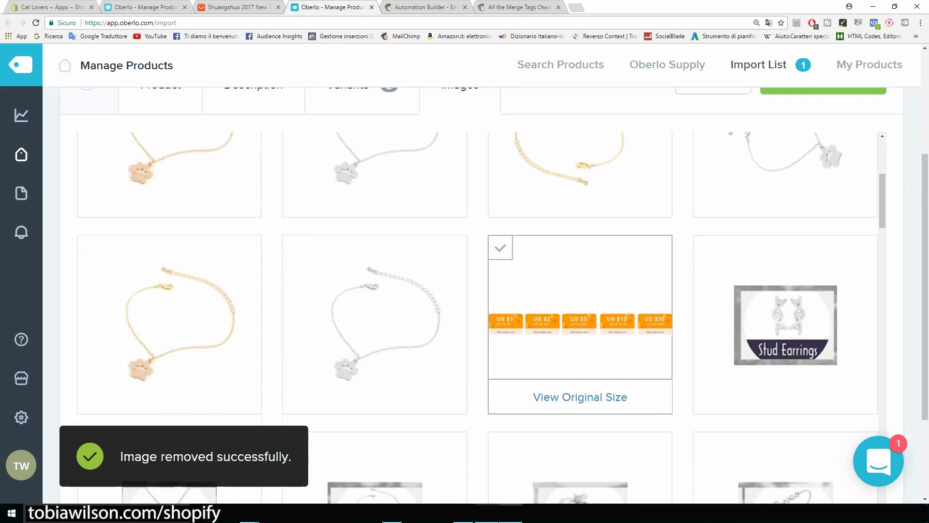
Push the bracelet from Oberlo to the Shopify store.
scroll(580, 368, "up", 10)
scroll(580, 331, "down", 3)
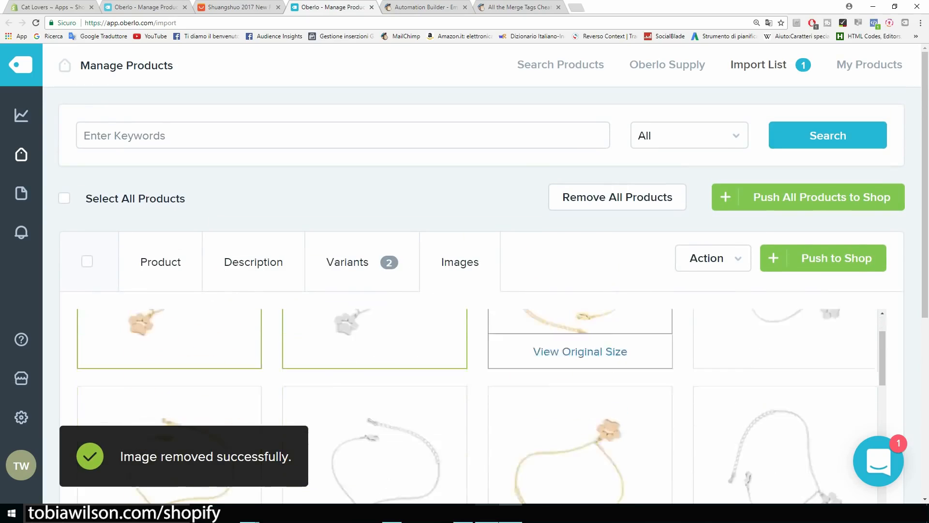
scroll(580, 332, "up", 3)
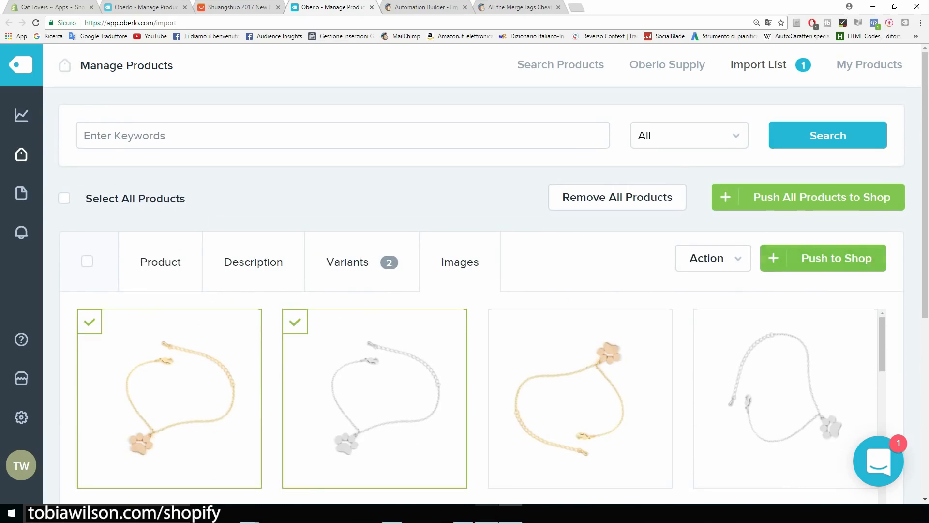
left_click(823, 258)
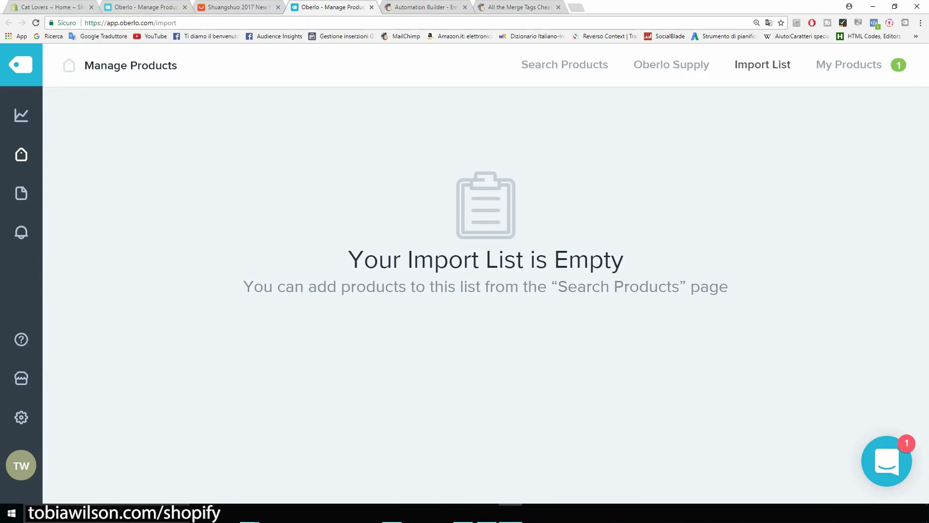
Open 'Bracelet Cat Paw For Women' from the Shopify admin's Products list.
left_click(48, 7)
left_click(57, 154)
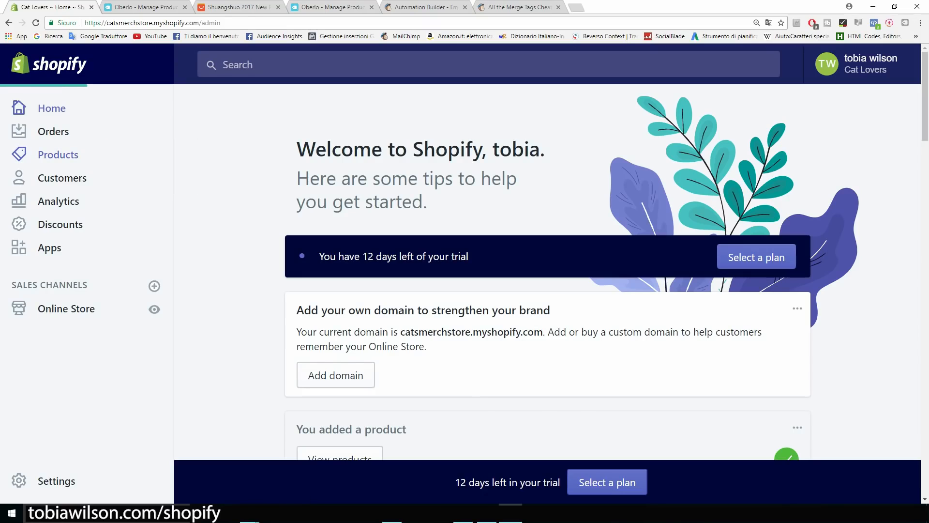
key("ctrl+minus")
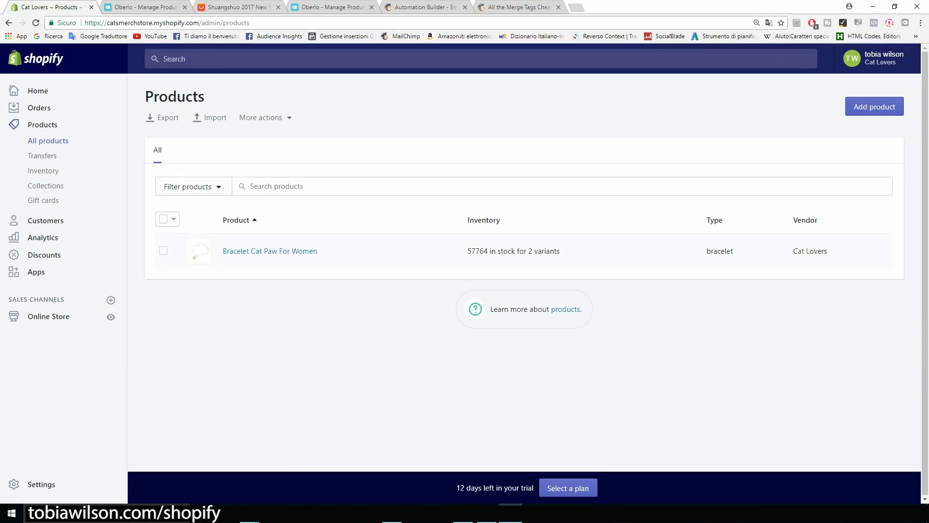
key("ctrl+plus")
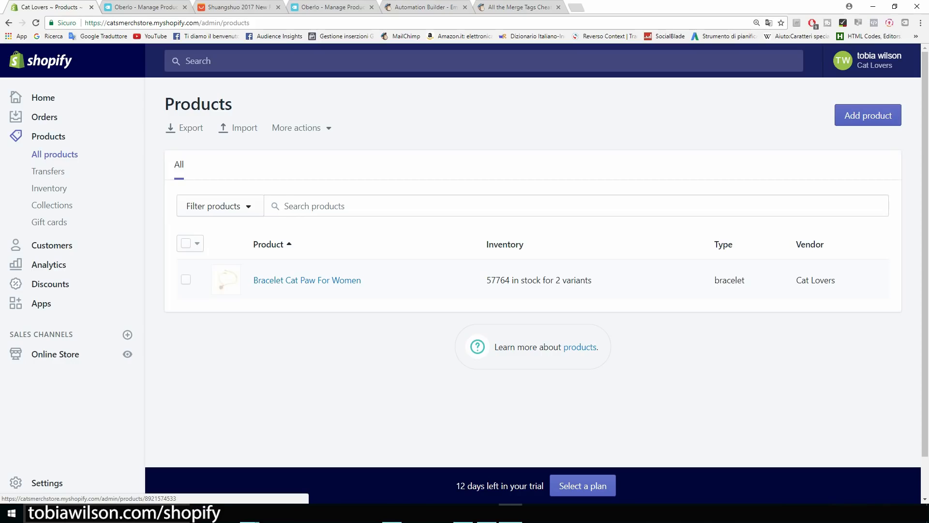
left_click(307, 280)
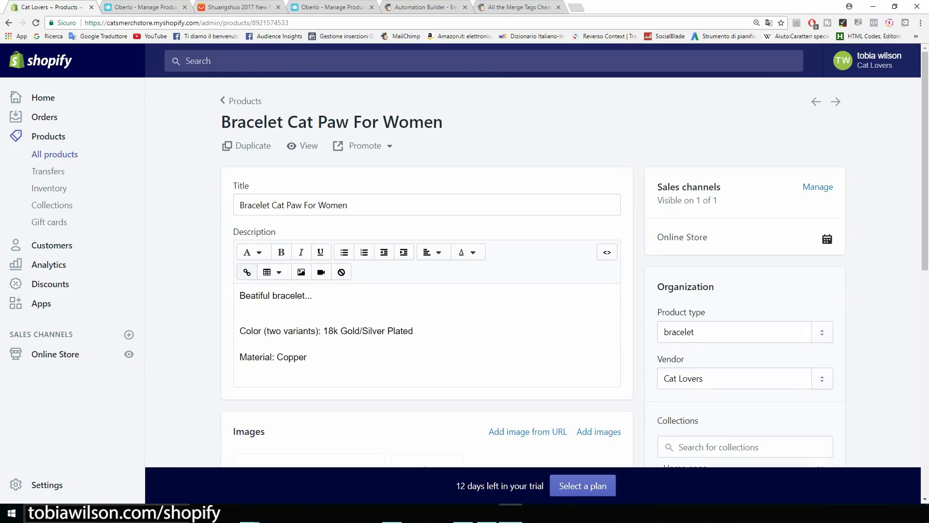
Preview the live bracelet page showing $2.26 and both metal colours, then return to the admin editor.
left_click(303, 146)
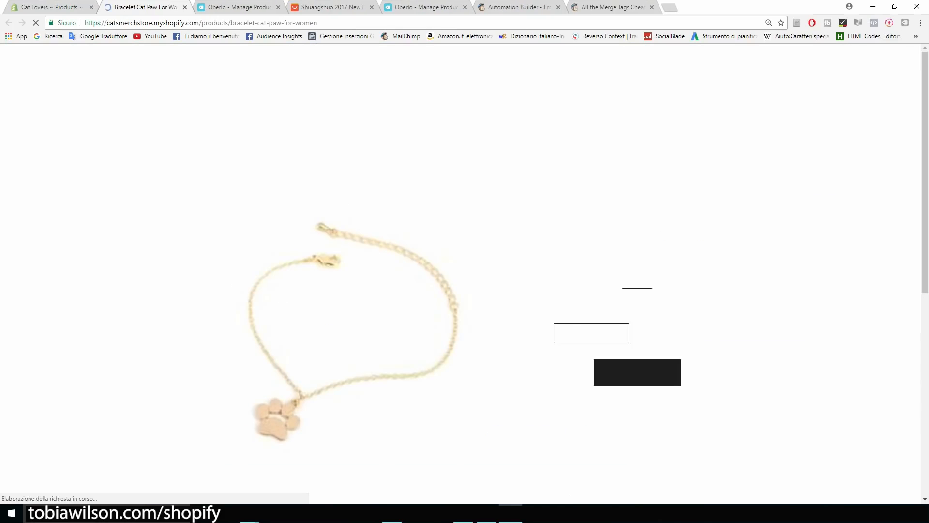
scroll(465, 271, "down", 2)
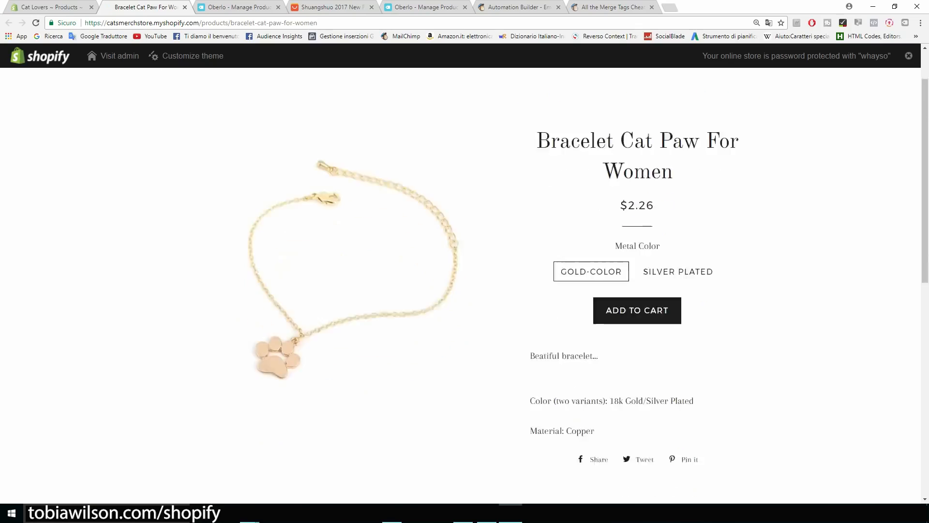
scroll(353, 286, "up", 3)
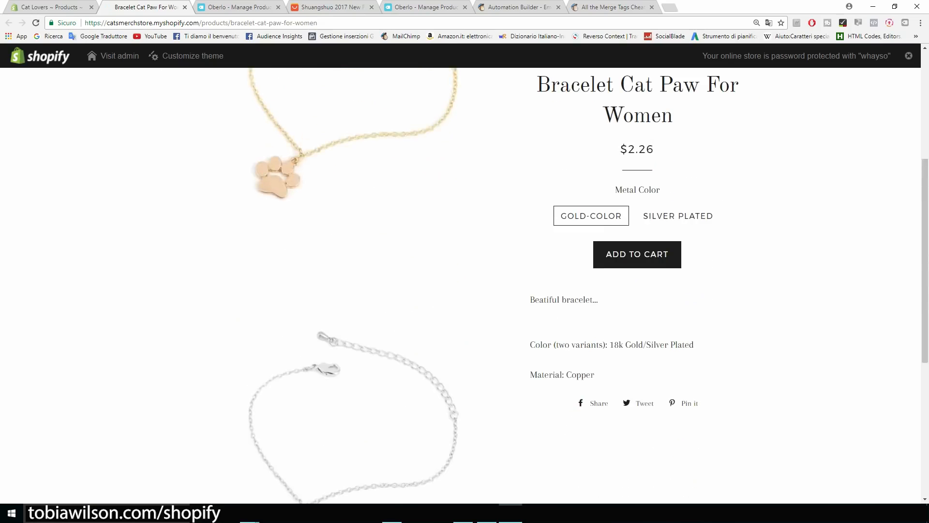
scroll(464, 285, "up", 3)
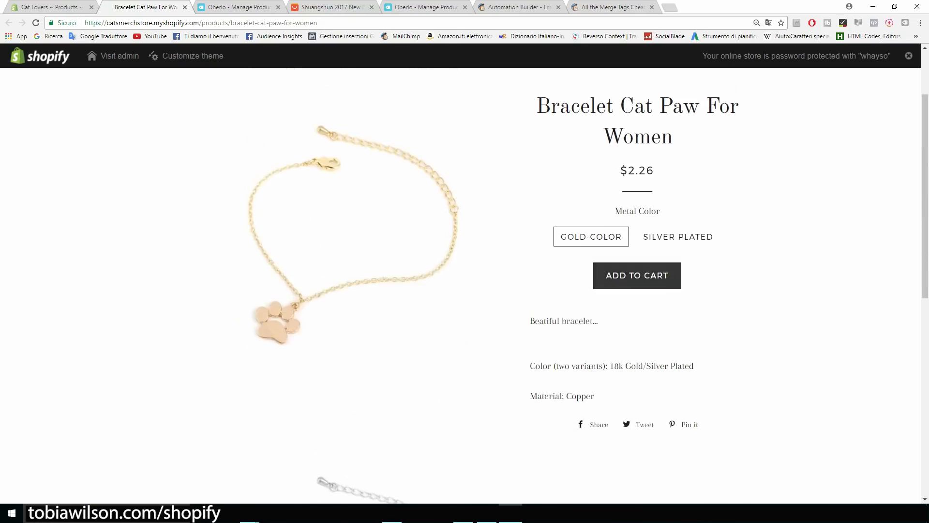
key("ctrl+plus")
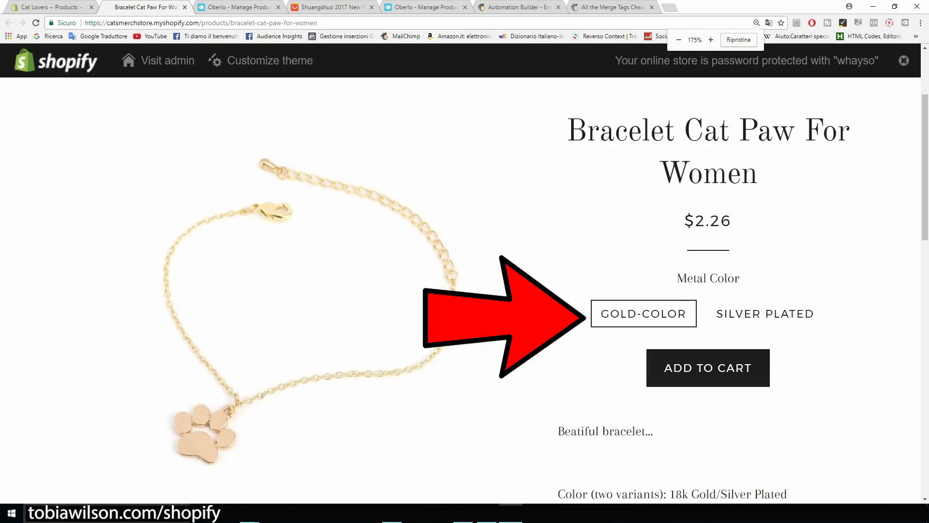
scroll(465, 286, "down", 4)
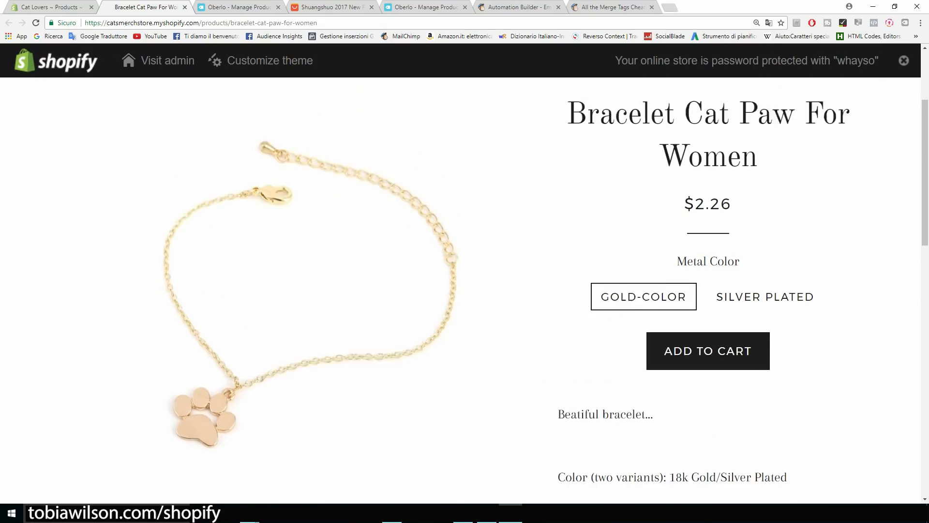
left_click_drag(558, 237, 653, 238)
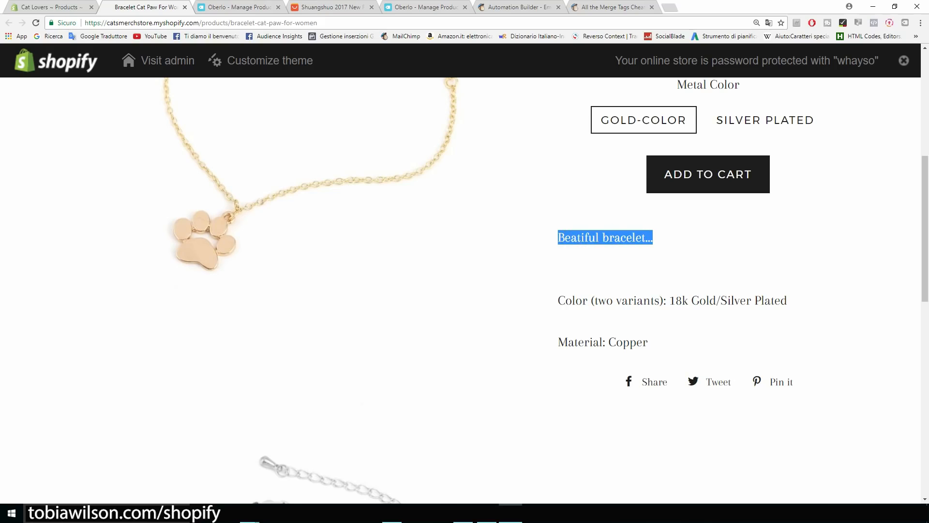
scroll(546, 290, "up", 1)
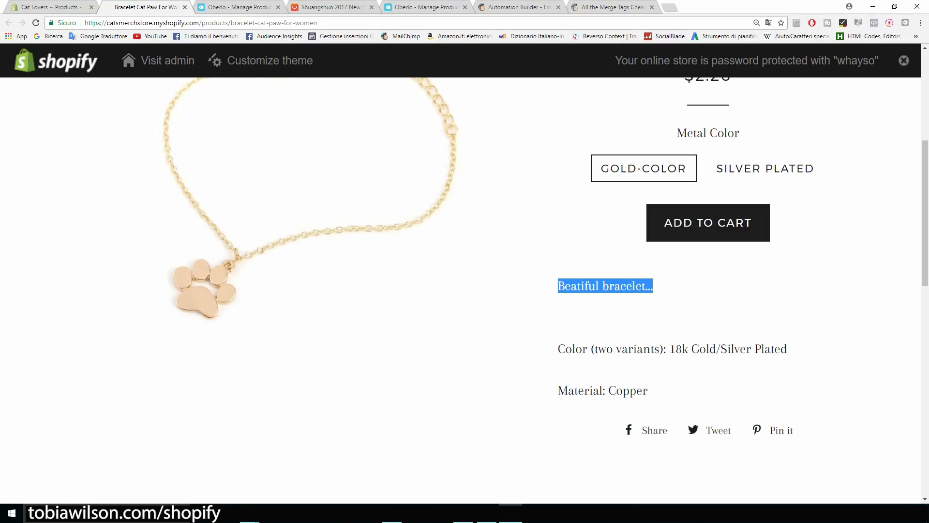
scroll(465, 290, "up", 6)
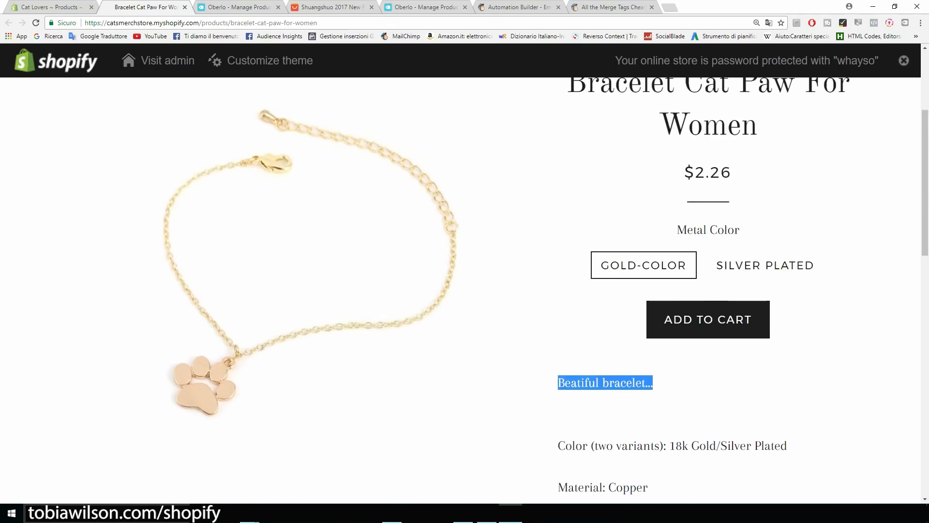
scroll(464, 290, "down", 3)
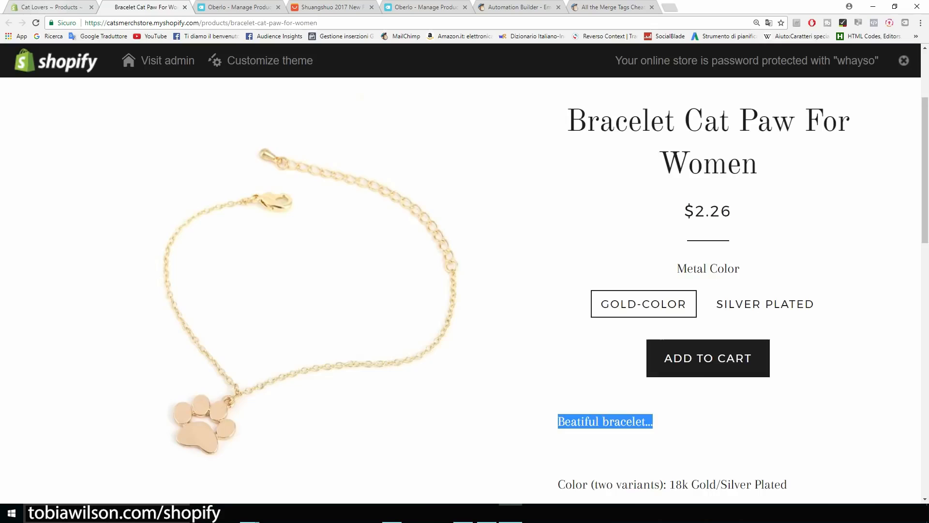
left_click(51, 7)
scroll(464, 290, "down", 3)
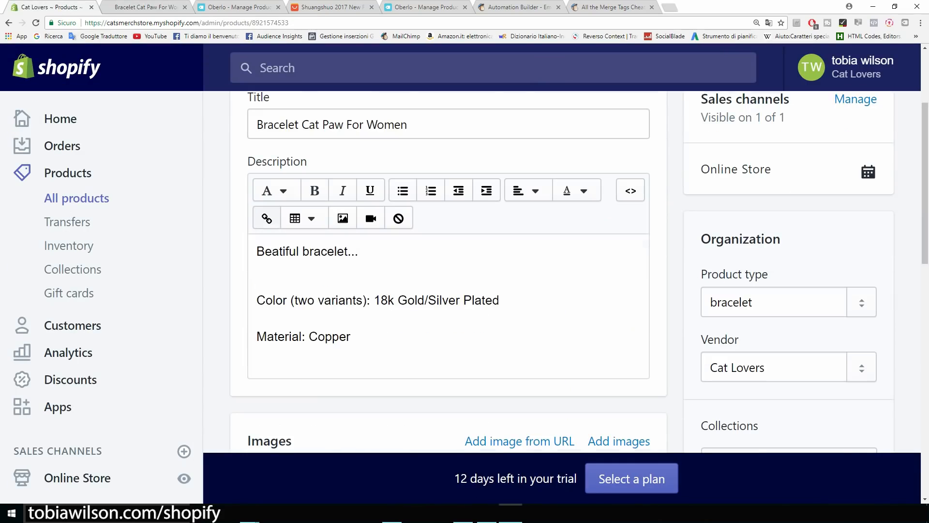
Replace 'Beatiful bracelet...' with 'If you like cats this is the bracelet for you.' and a $14,95 price sentence.
left_click_drag(358, 252, 257, 251)
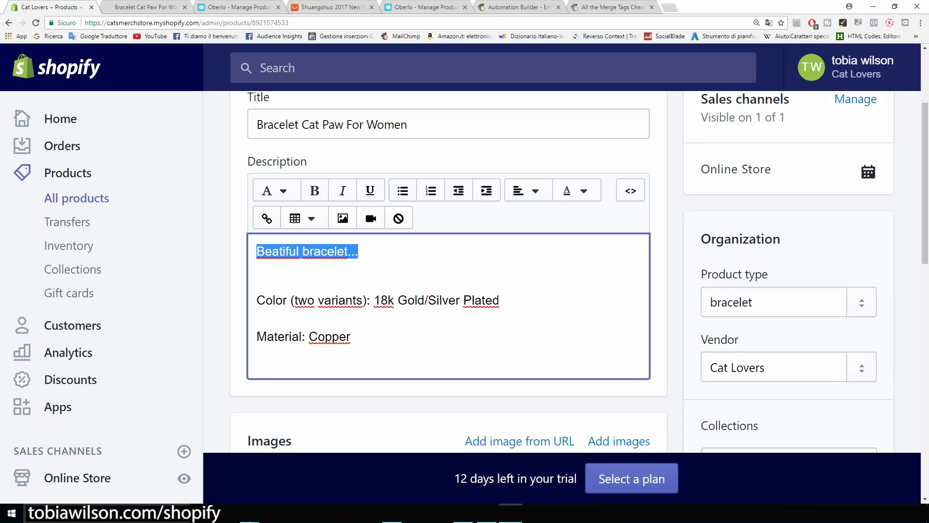
key("BackSpace")
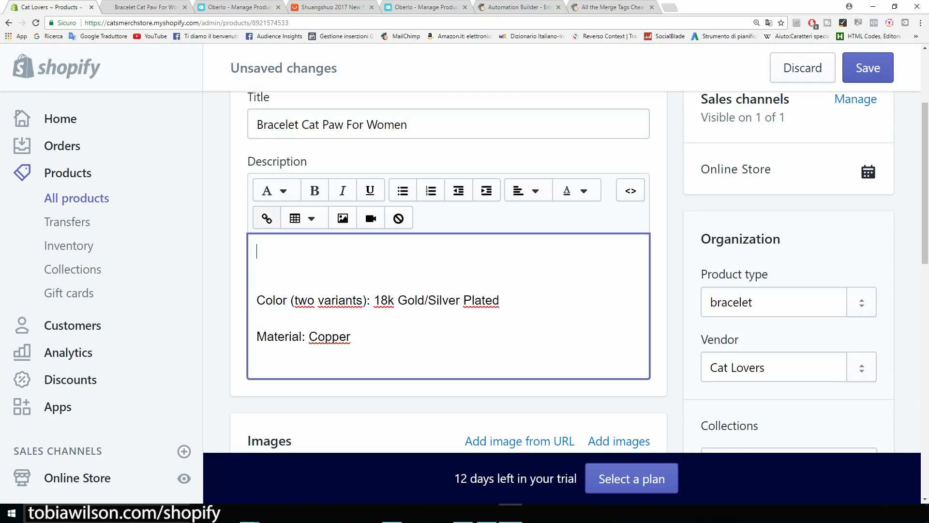
type("If you like cats this is the bracelet for you.")
key("Return")
type("A ")
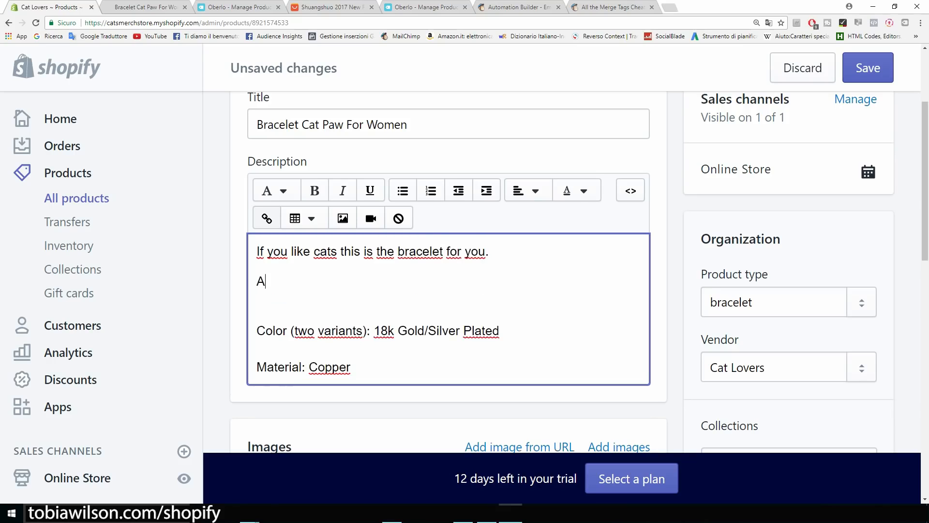
type("beatif")
type("ul bracelet that perfectly")
key("ctrl+BackSpace")
key("ctrl+BackSpace")
key("ctrl+BackSpace")
type("cat paw bracelet for just ")
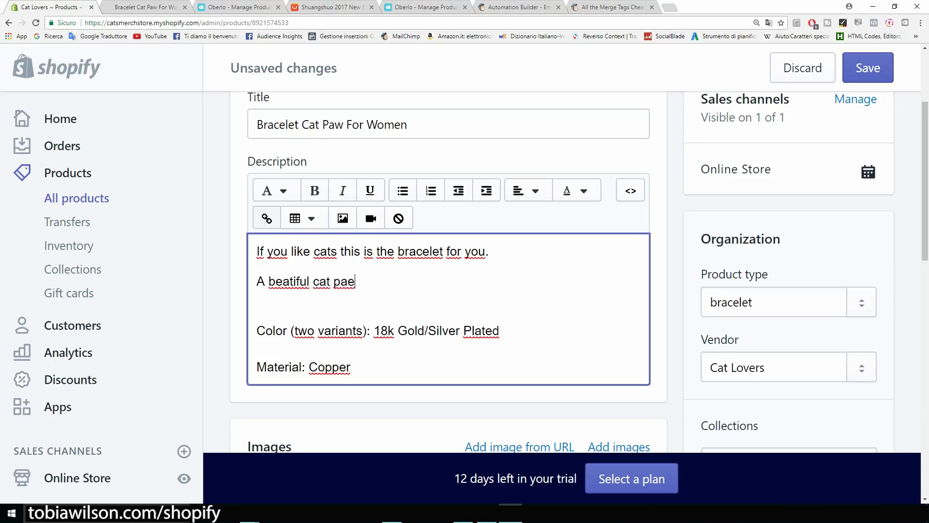
type("$14,95.")
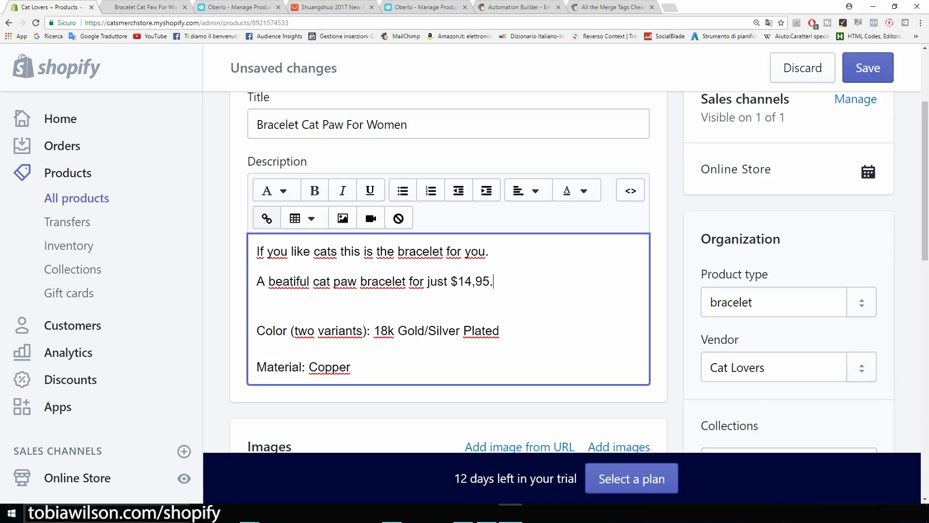
Add an empty line above the description's first sentence.
key("ctrl+minus")
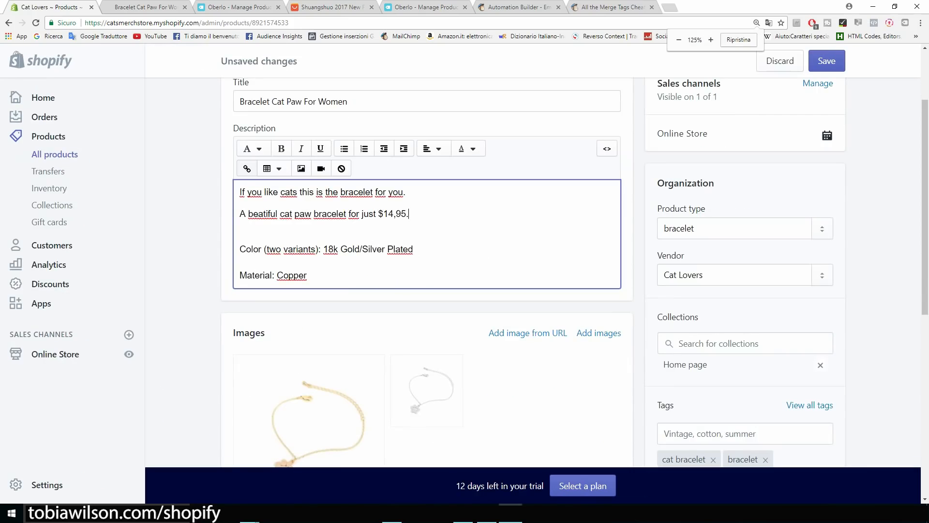
scroll(427, 271, "up", 1)
scroll(427, 272, "down", 2)
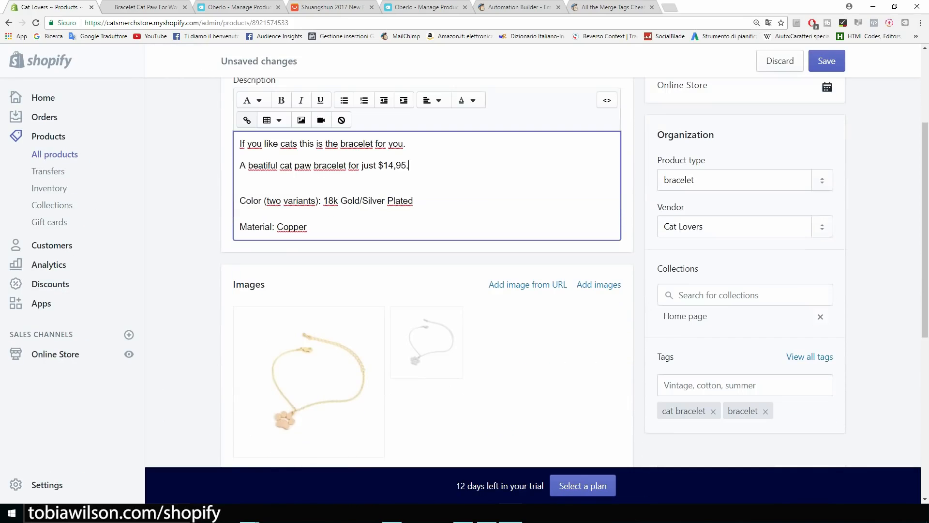
scroll(427, 271, "up", 1)
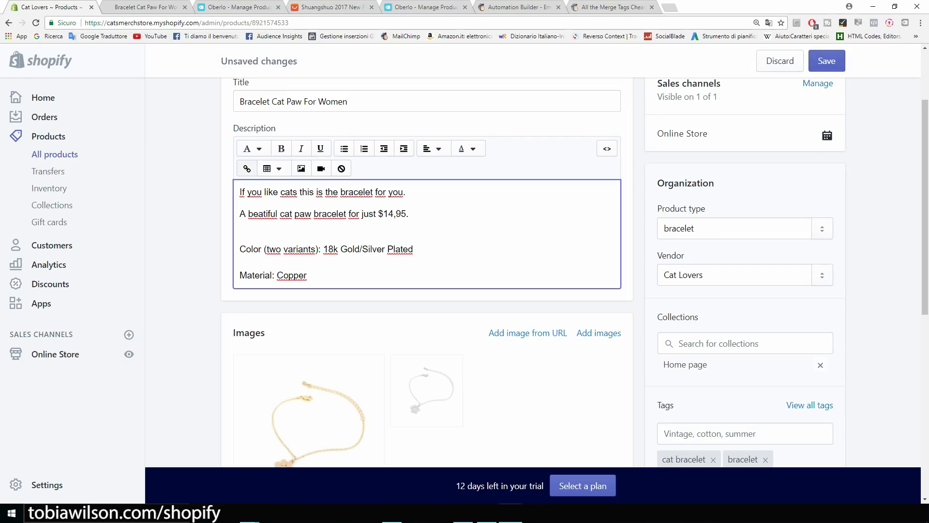
key("ctrl+z")
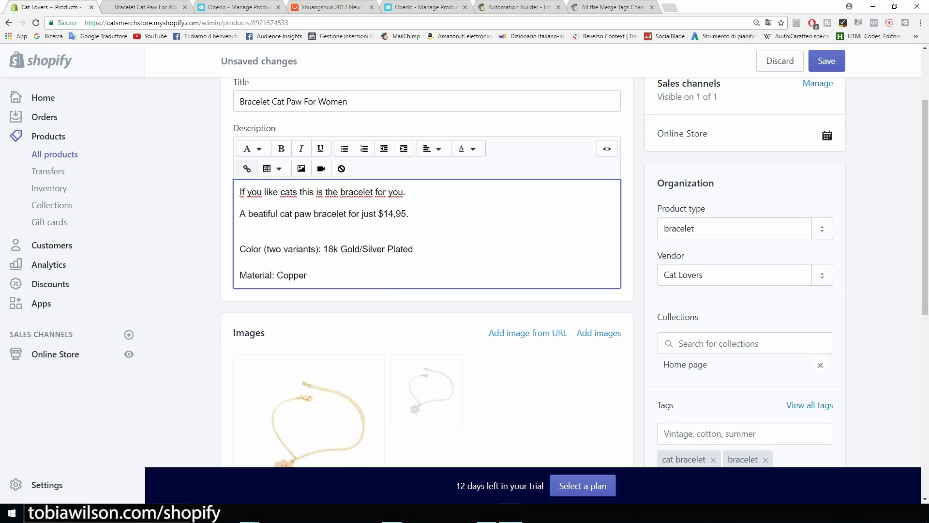
key("Return")
key("Up")
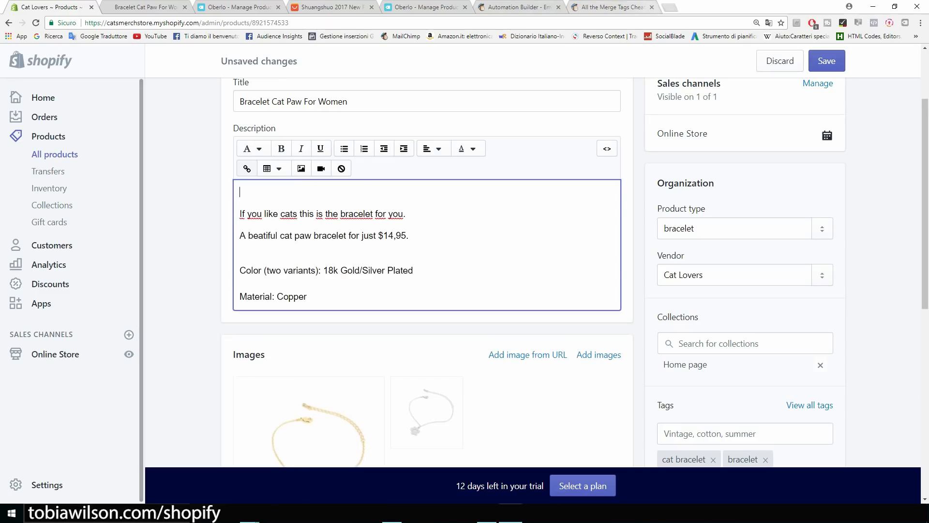
key("ctrl+t")
Search Google Images for 'trust seal shopify' and preview the Guaranteed SAFE Checkout image.
left_click(776, 69)
type("trust")
key("Down")
key("Return")
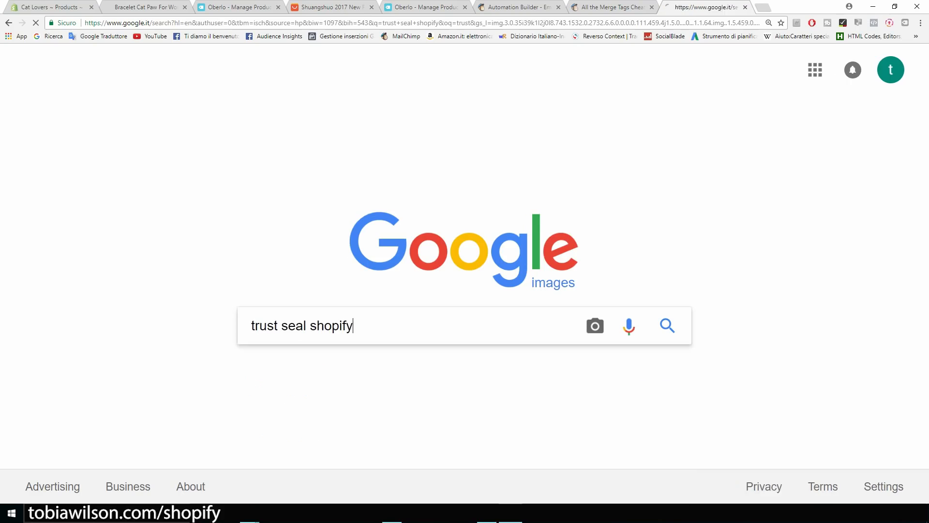
left_click(151, 237)
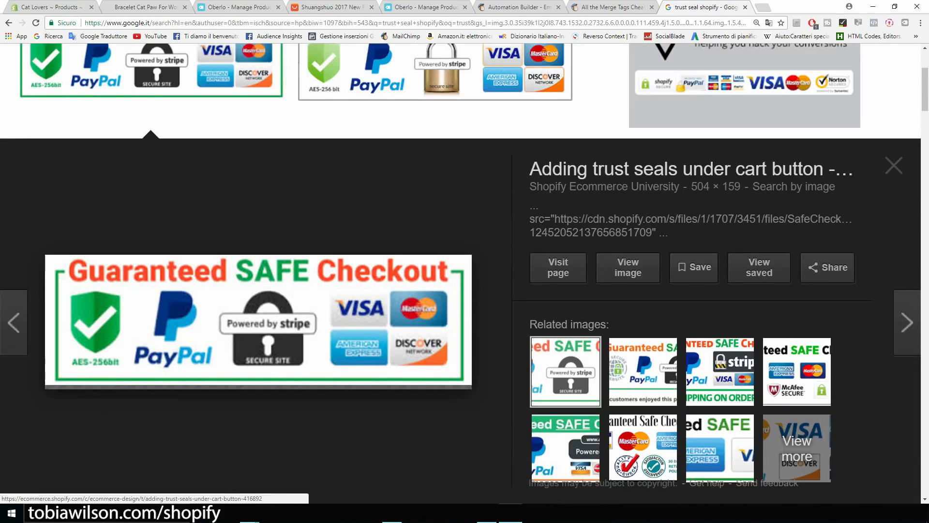
left_click(52, 8)
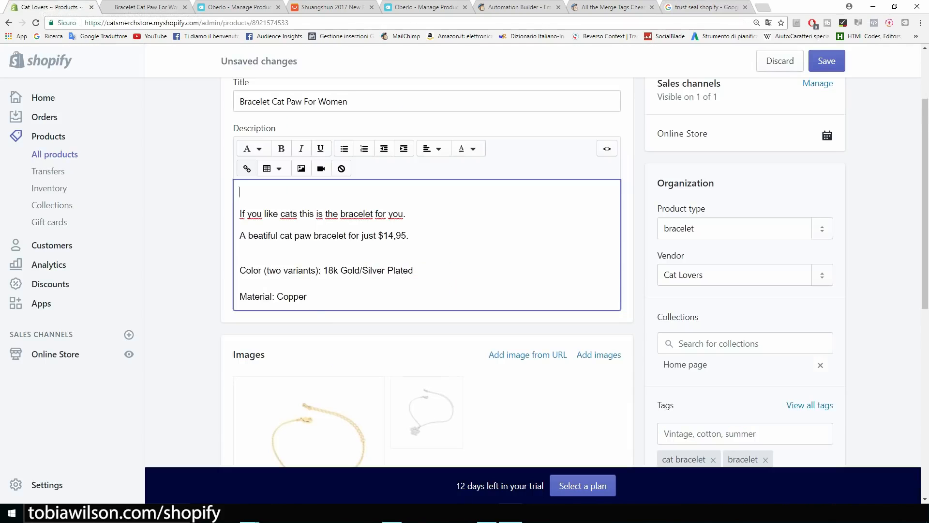
Insert the uploaded Guaranteed SAFE Checkout image into the description with alt text 'cat paw bracelet'.
key("ctrl+plus")
key("ctrl+plus")
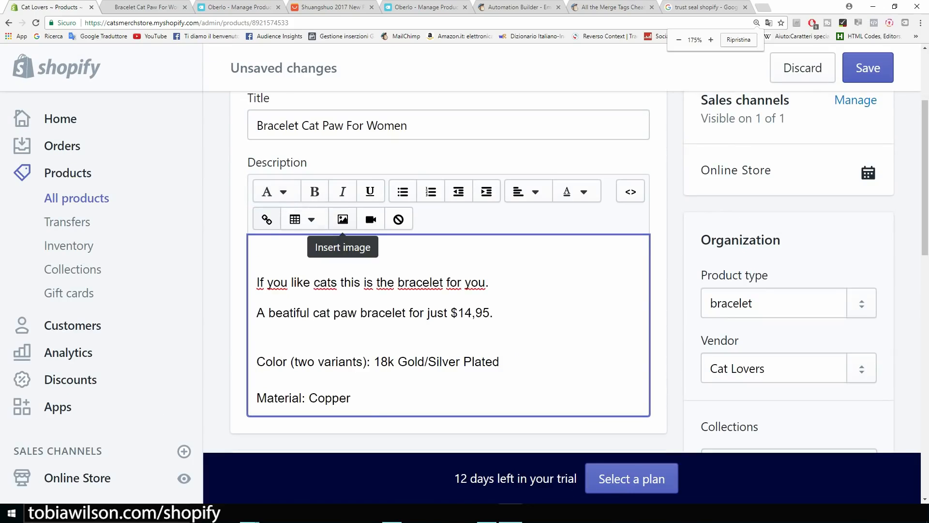
left_click(342, 219)
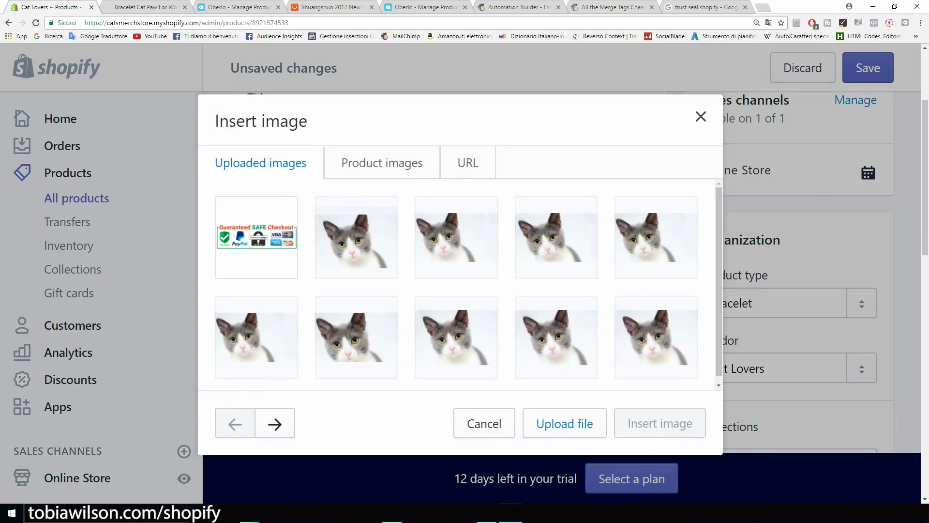
left_click(255, 237)
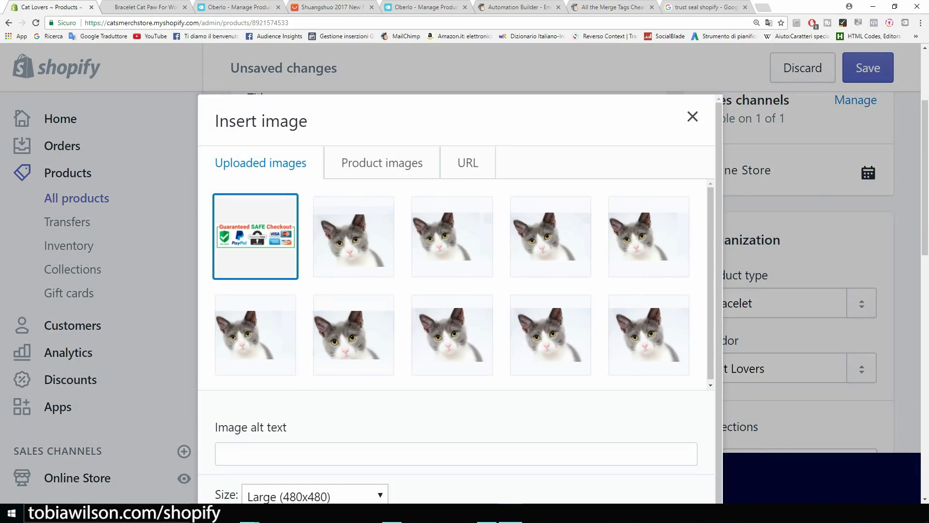
scroll(460, 300, "down", 2)
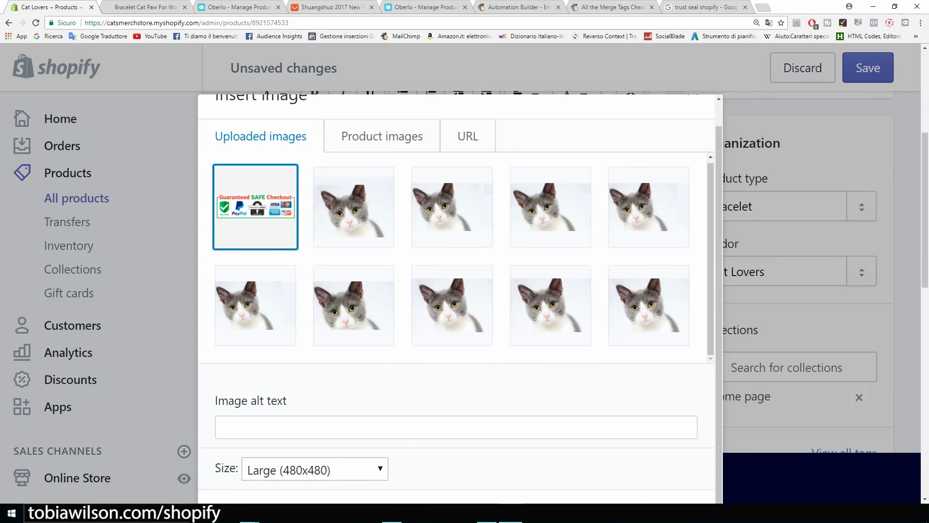
left_click(455, 428)
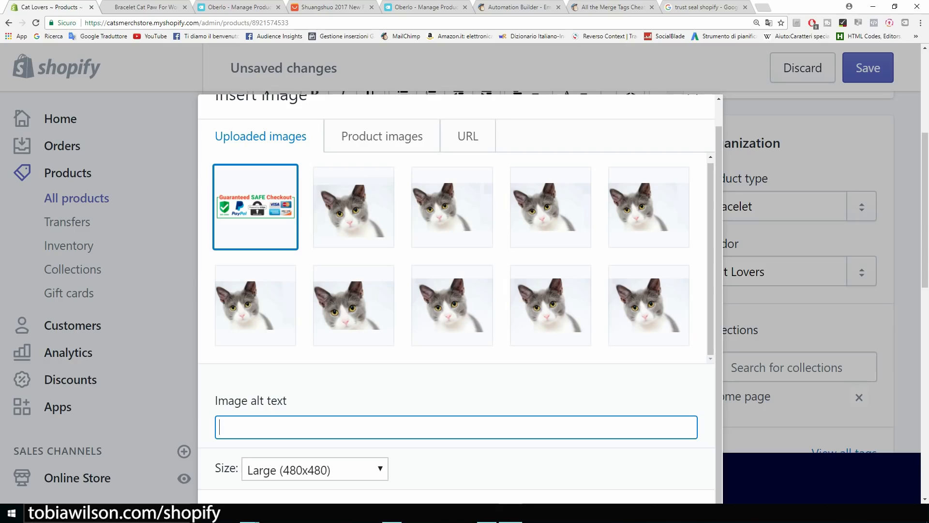
type("cat paw bracelet")
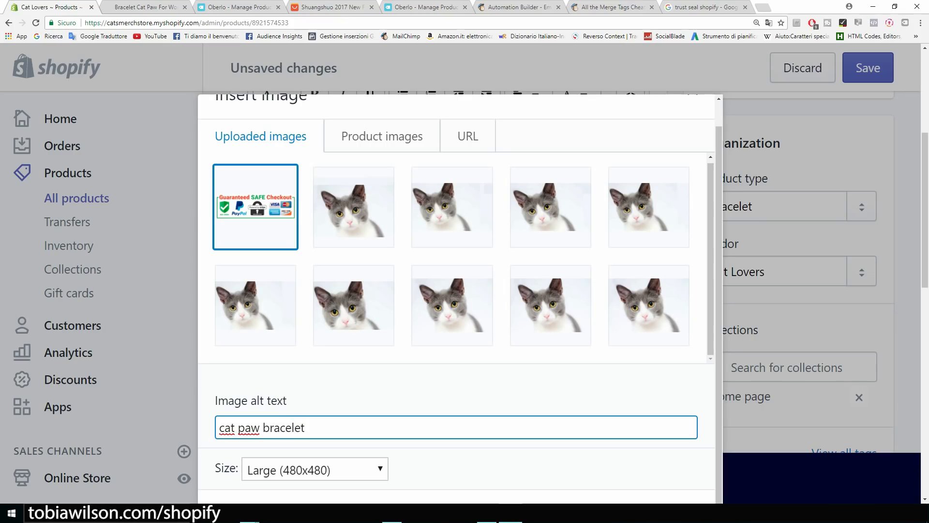
scroll(456, 426, "down", 1)
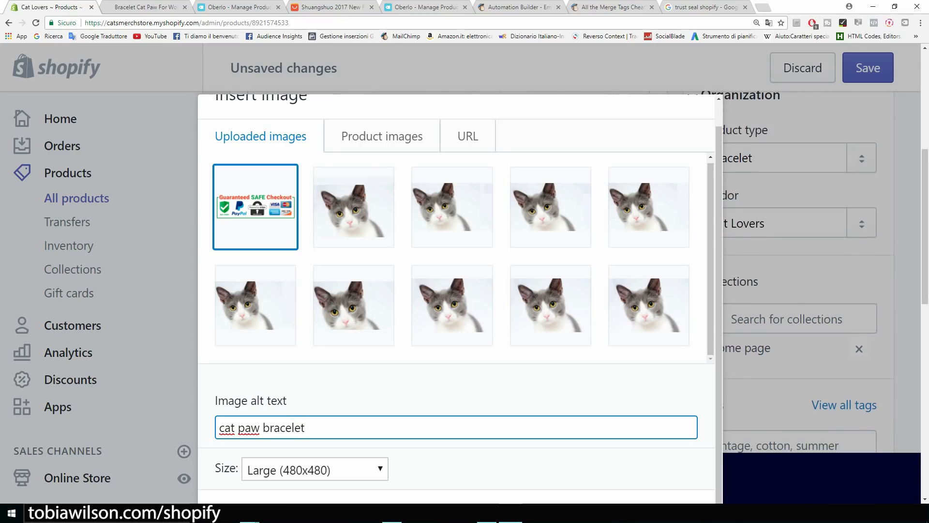
key("ctrl+minus")
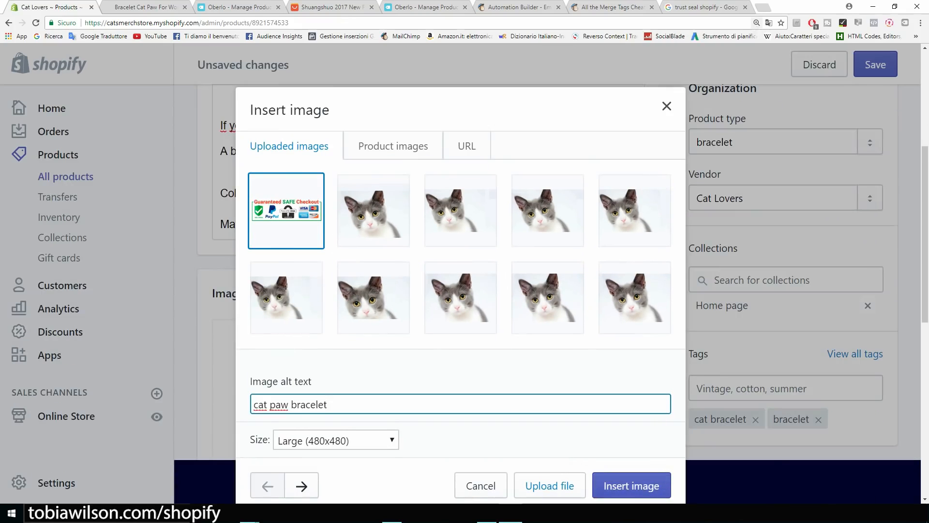
key("Return")
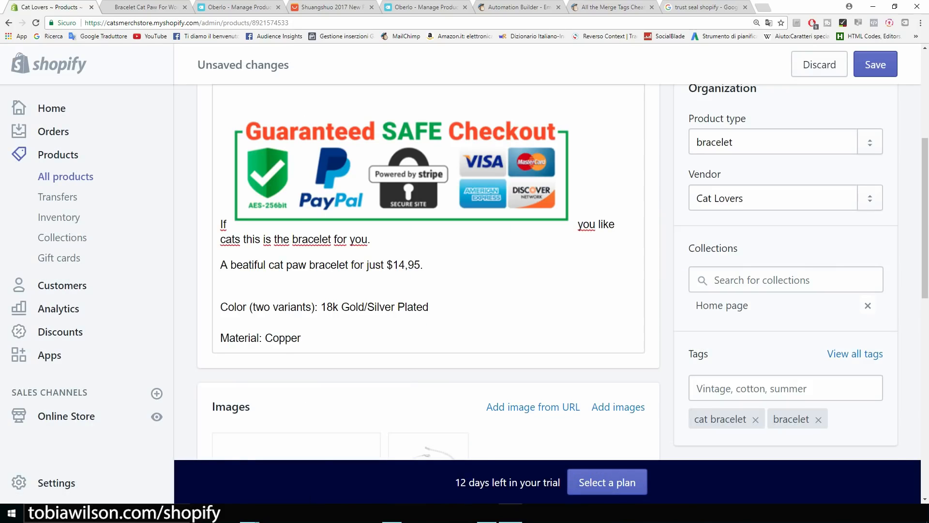
Move the opening sentence below the checkout badge so the badge sits on its own line.
scroll(428, 271, "up", 1)
left_click_drag(402, 220, 273, 259)
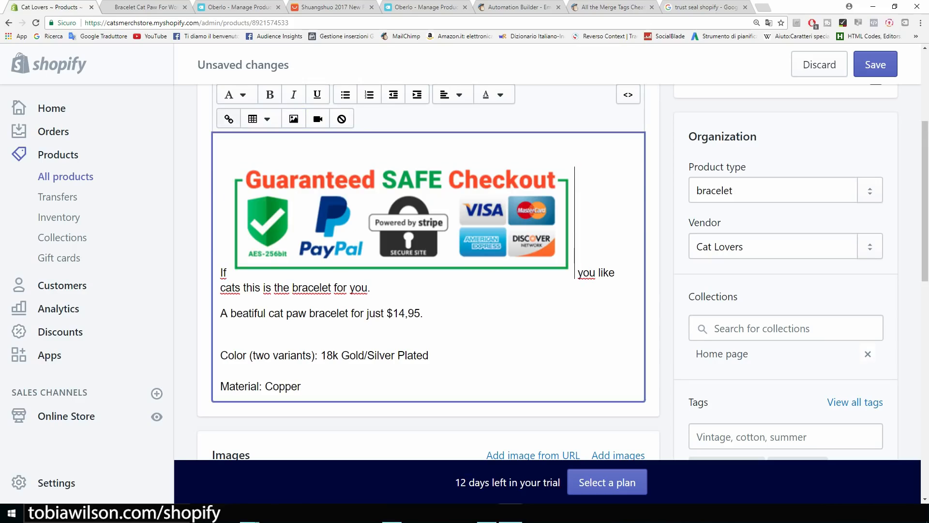
left_click(273, 260)
left_click(226, 273)
left_click(203, 276)
left_click(228, 273)
key("BackSpace")
key("BackSpace")
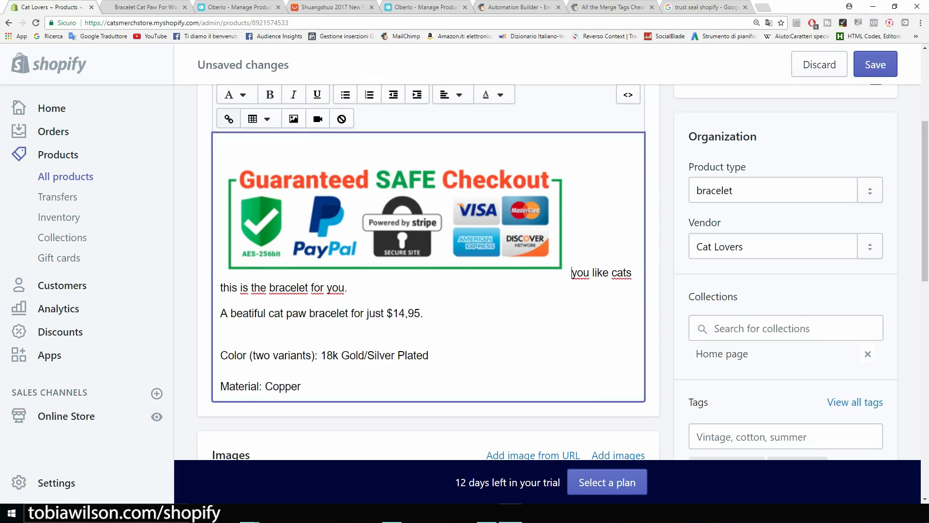
key("Right")
key("Return")
type("If")
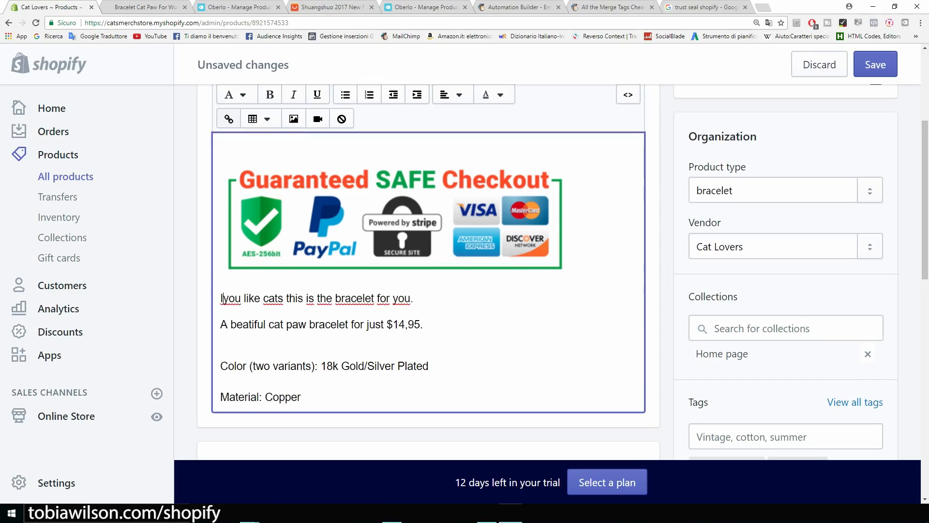
Shrink the checkout badge to about 270 × 85.
left_click(395, 221)
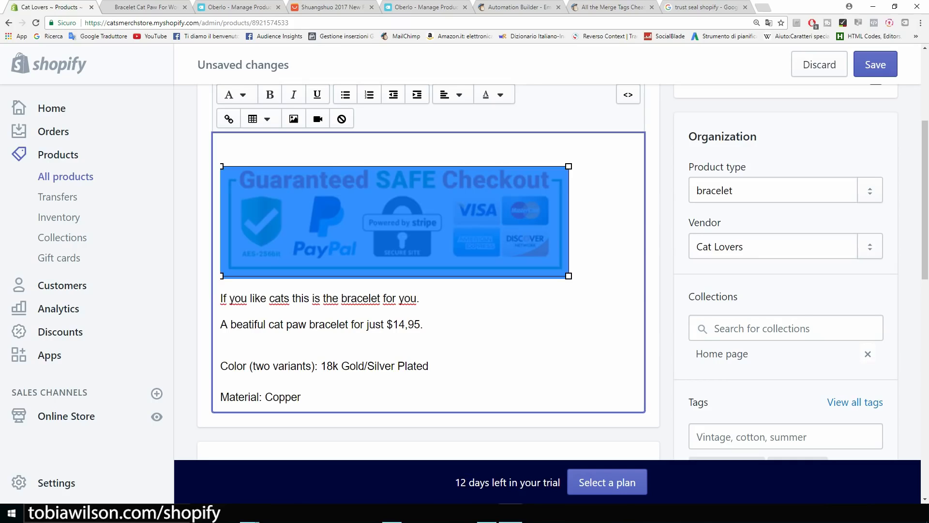
left_click_drag(569, 275, 416, 228)
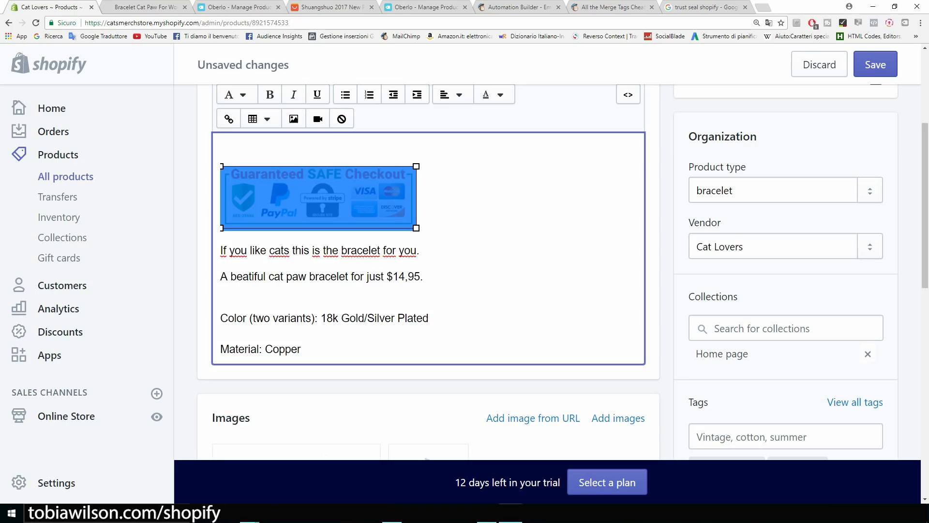
left_click(419, 225)
scroll(419, 225, "up", 2)
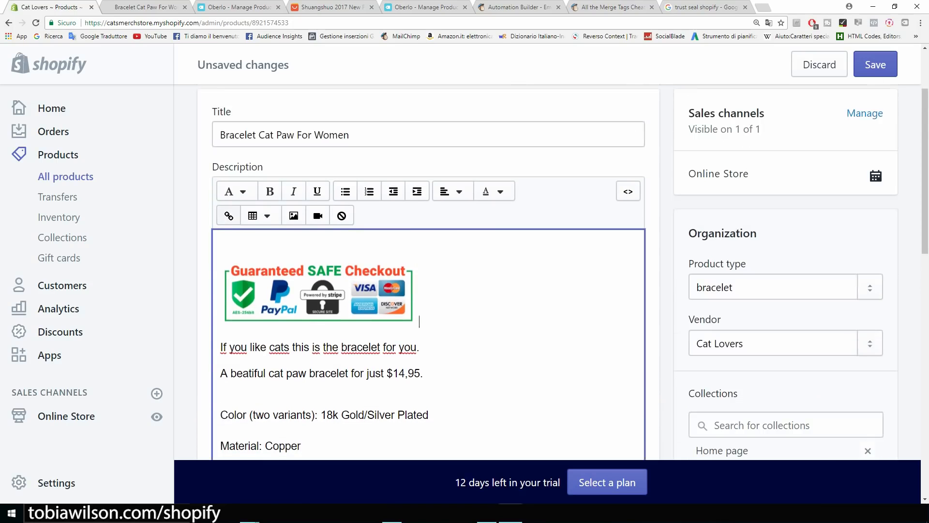
scroll(420, 225, "up", 2)
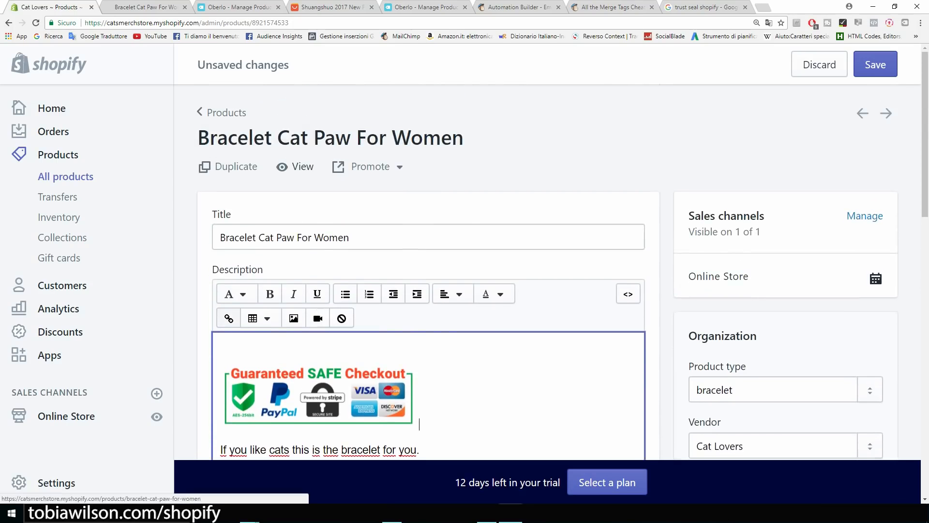
Check the bracelet on the storefront, save the product, and reload the store page.
left_click(298, 166)
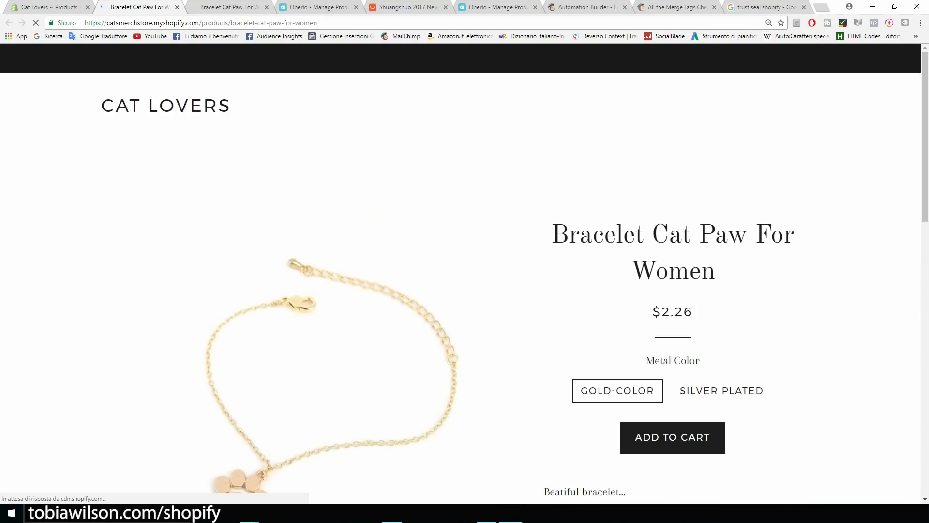
scroll(465, 271, "down", 2)
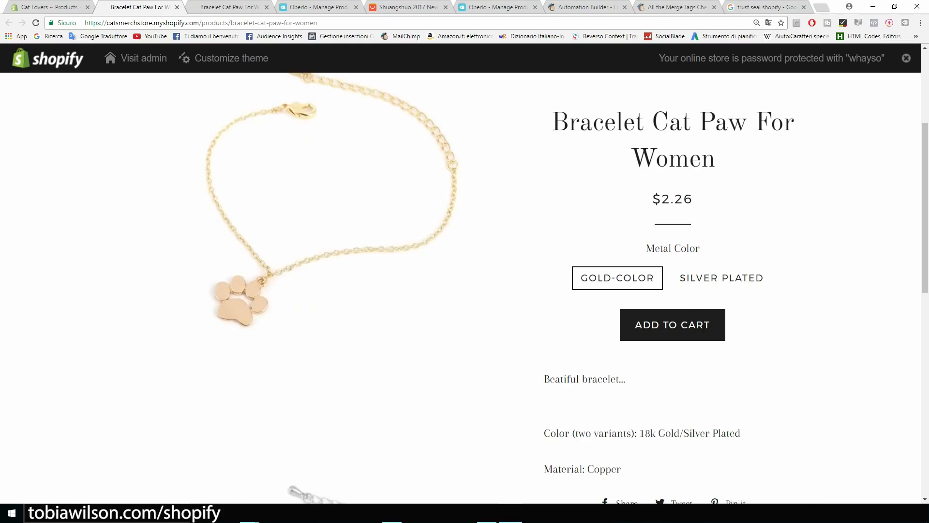
scroll(333, 288, "down", 2)
scroll(333, 288, "up", 1)
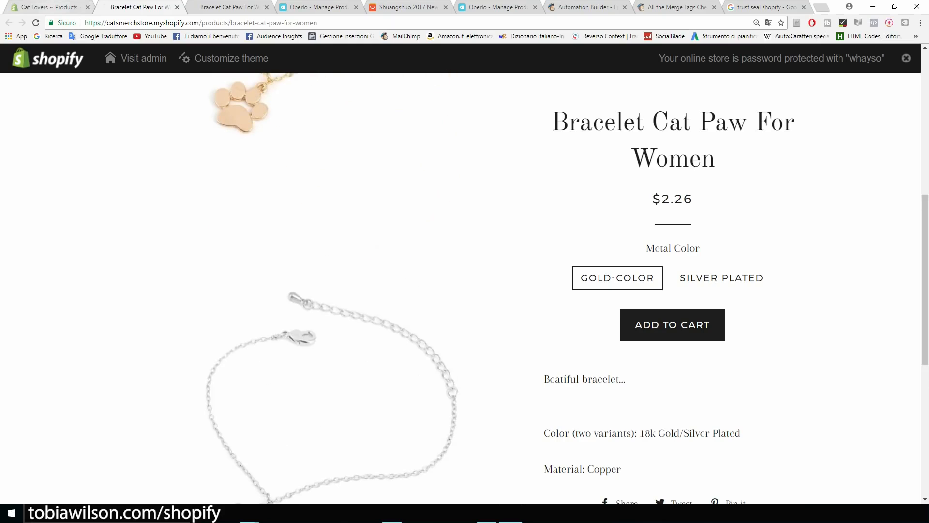
left_click(51, 8)
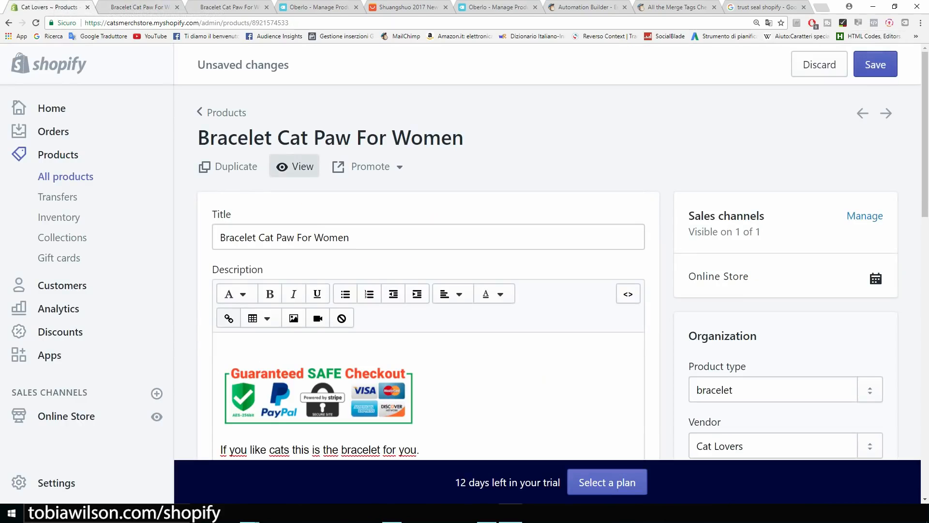
left_click(875, 65)
left_click(129, 7)
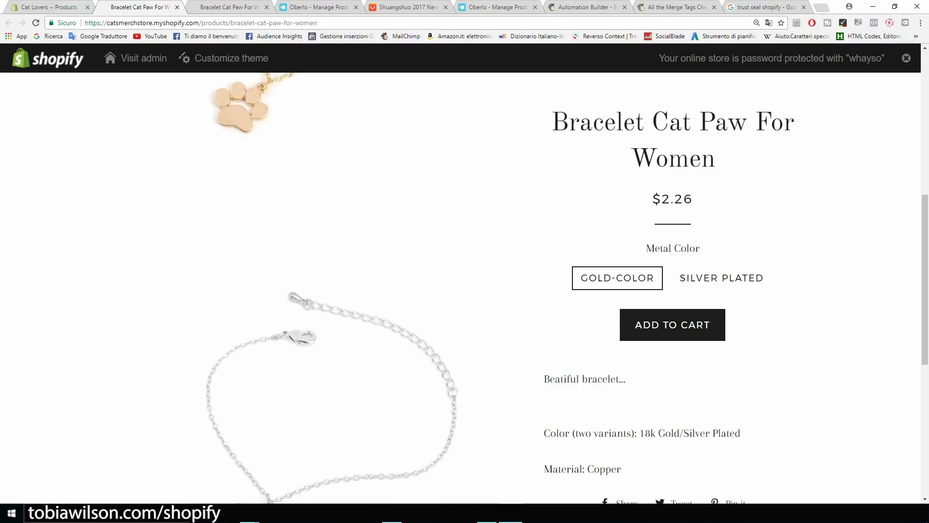
key("F5")
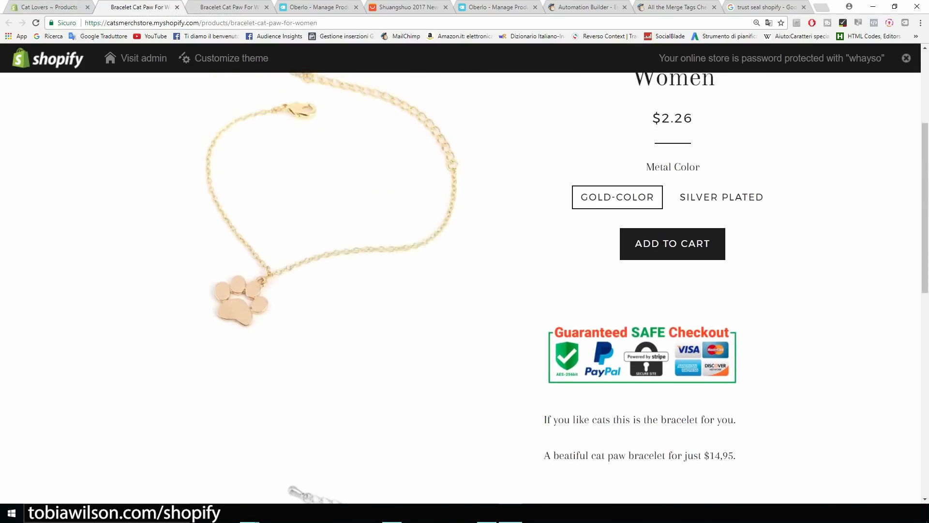
scroll(464, 288, "up", 1)
Delete the empty line above the badge, save, and confirm on the reloaded storefront.
left_click(35, 7)
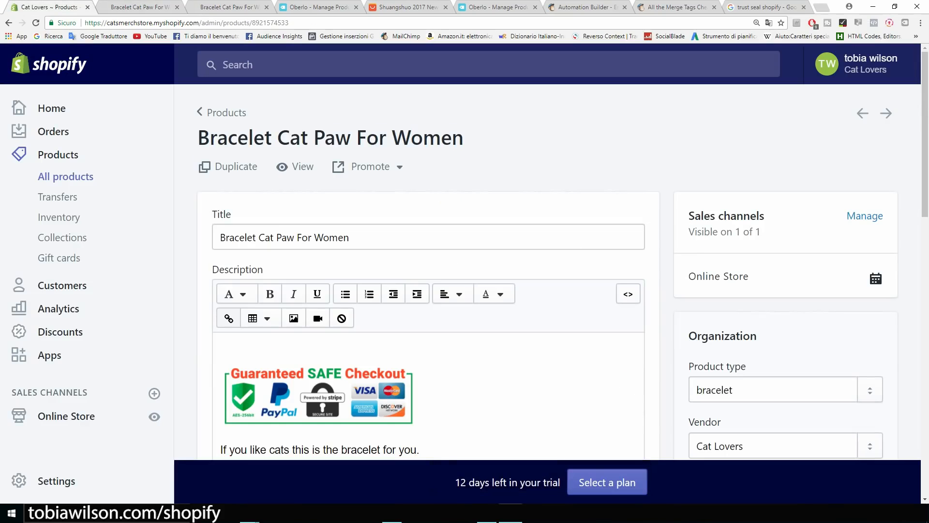
left_click(223, 347)
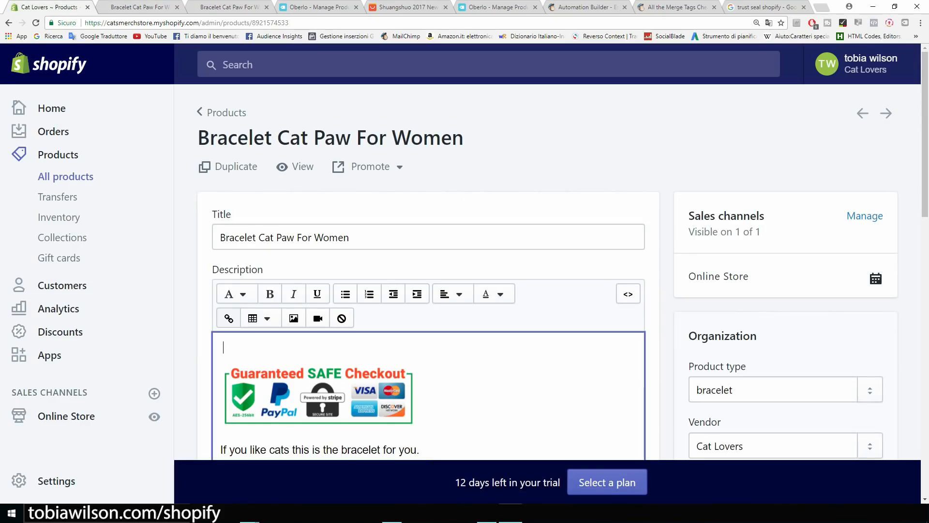
key("Delete")
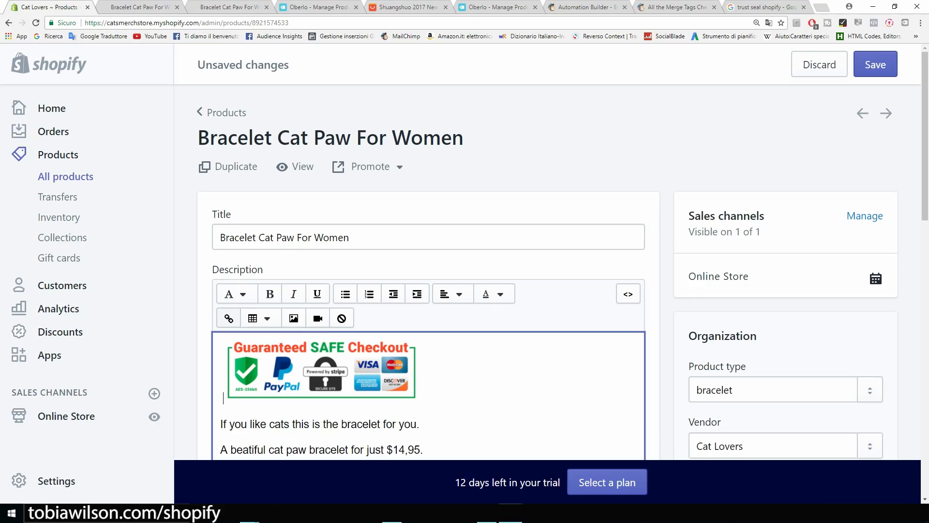
left_click(875, 64)
left_click(126, 7)
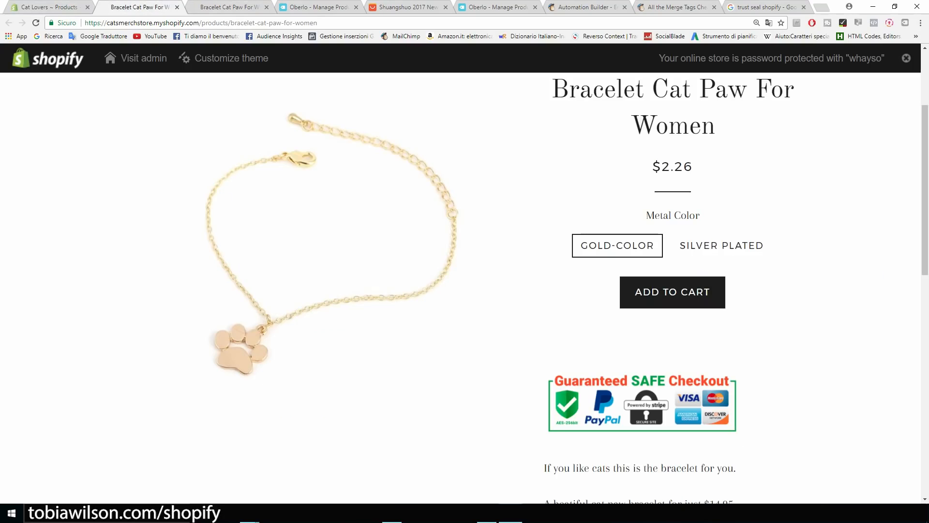
key("F5")
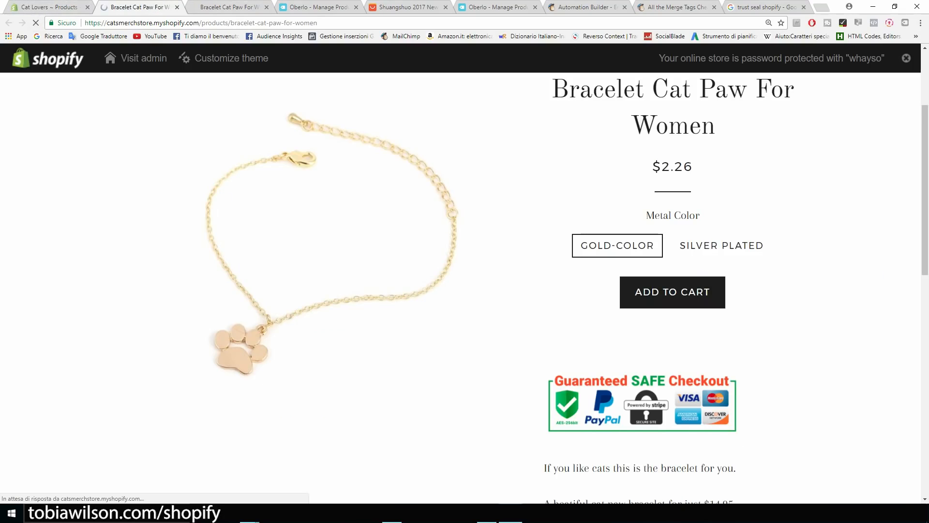
scroll(465, 286, "down", 5)
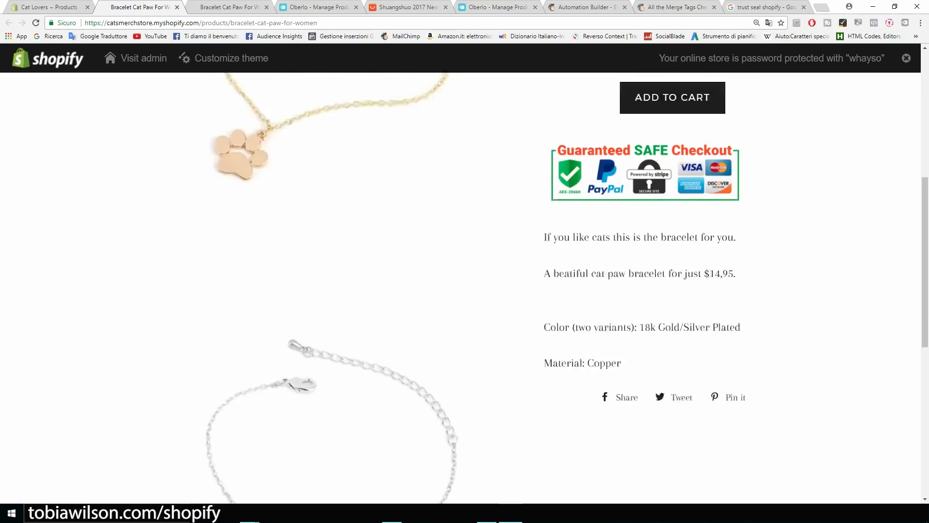
scroll(464, 285, "up", 7)
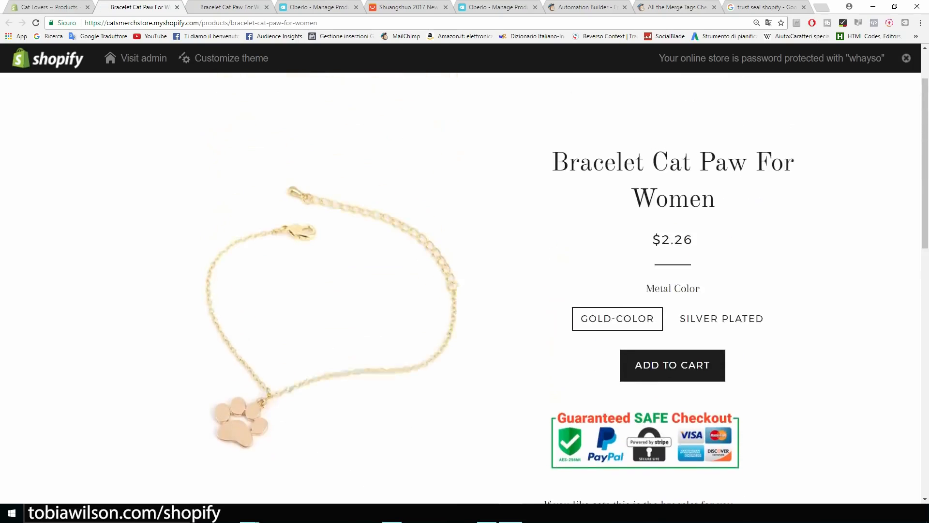
left_click(57, 6)
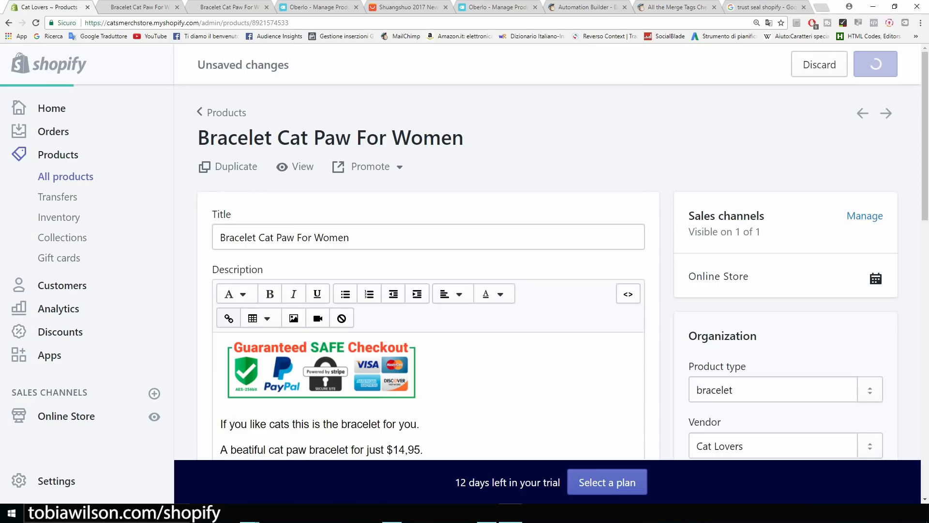
scroll(393, 296, "down", 3)
key("ctrl+a")
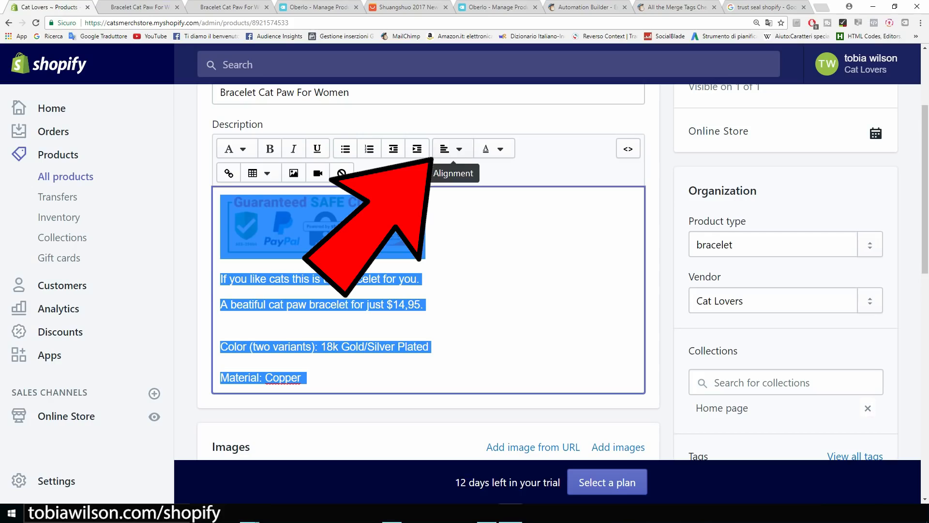
Centre-align the whole bracelet description and save.
left_click(451, 148)
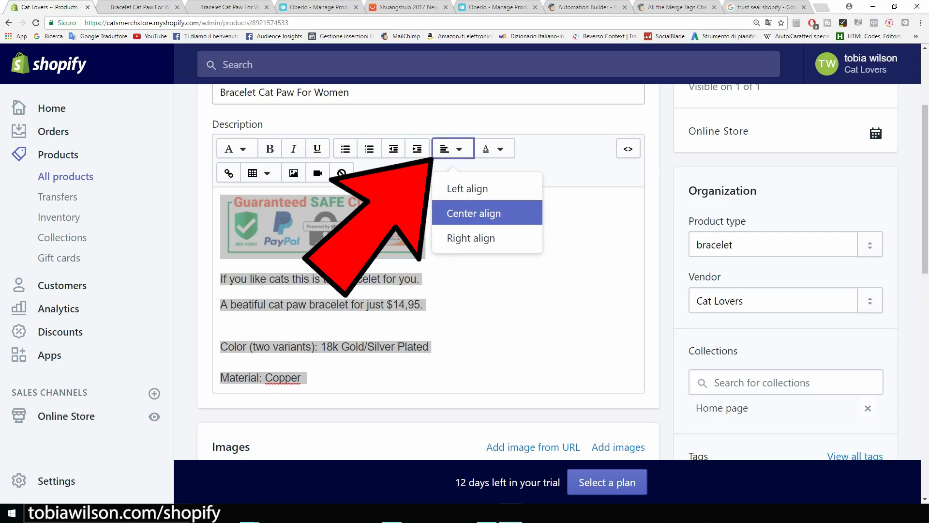
left_click(474, 213)
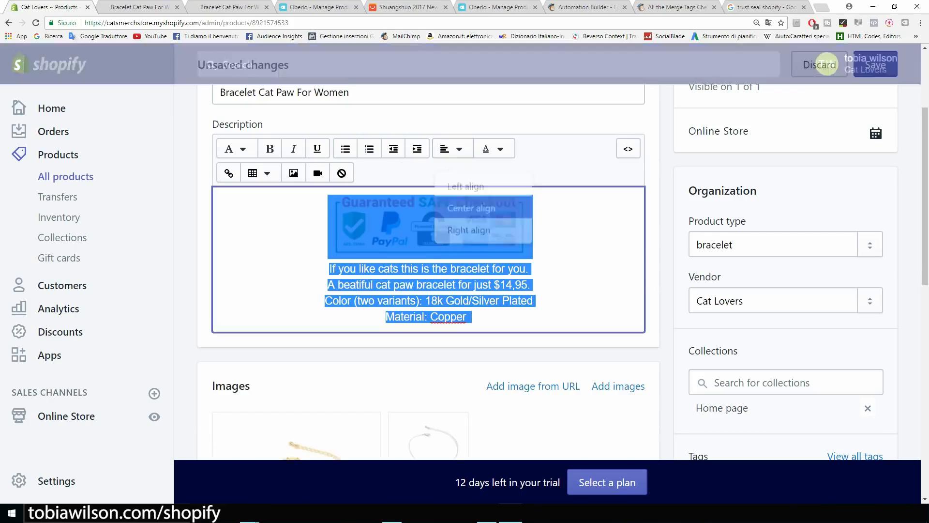
left_click(875, 64)
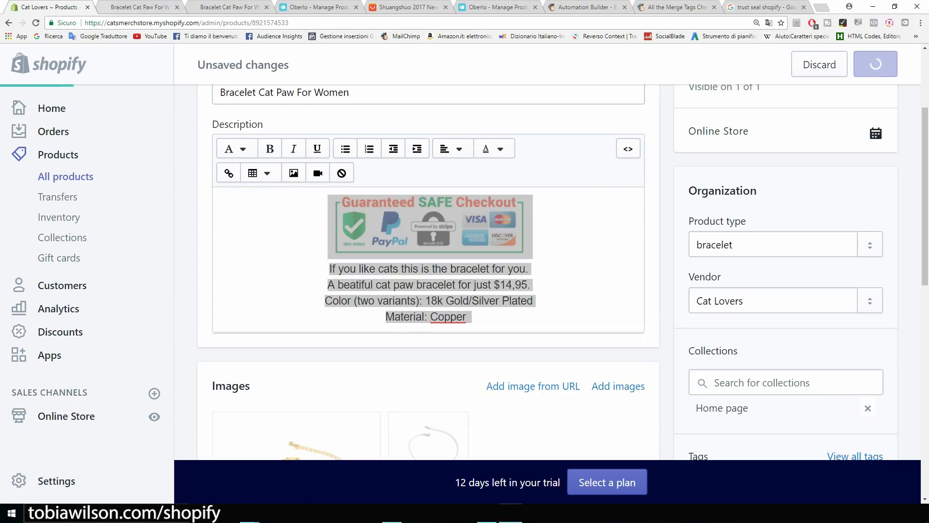
Reload the storefront to see the centred trust seal and text beside the $2.26 price.
left_click(139, 7)
left_click(36, 23)
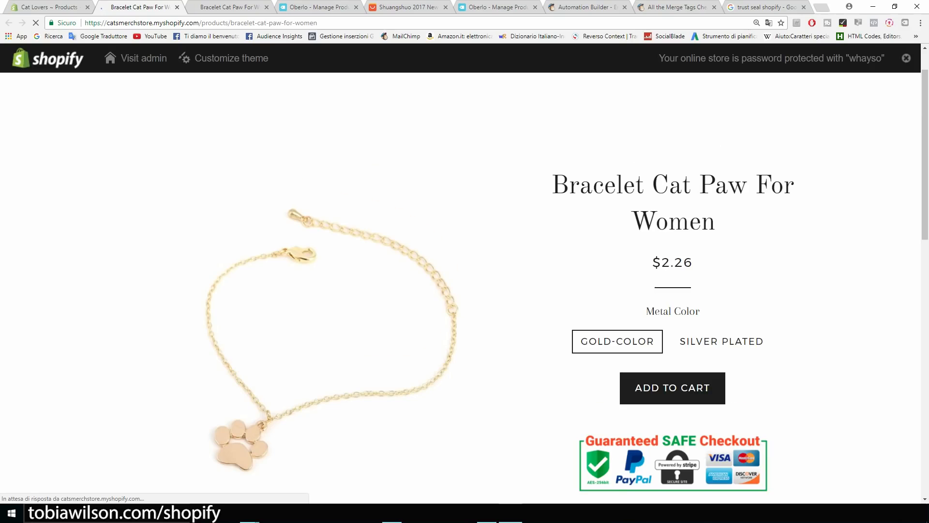
scroll(673, 203, "down", 4)
scroll(672, 204, "up", 1)
scroll(673, 203, "up", 2)
scroll(672, 204, "up", 1)
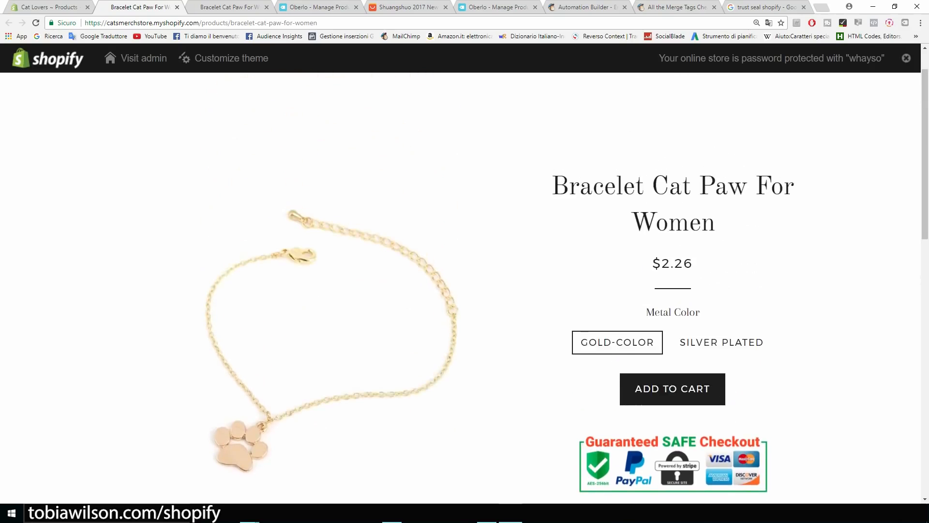
left_click_drag(674, 263, 661, 262)
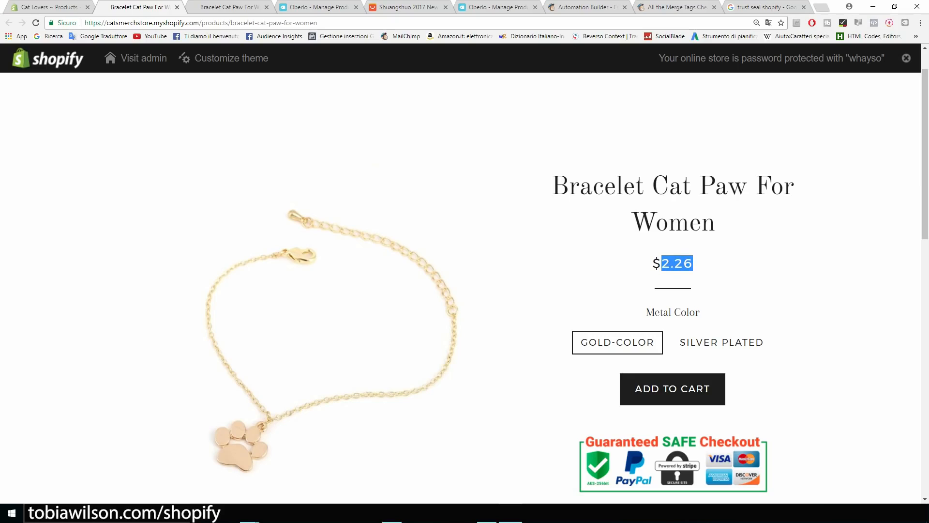
left_click(664, 263)
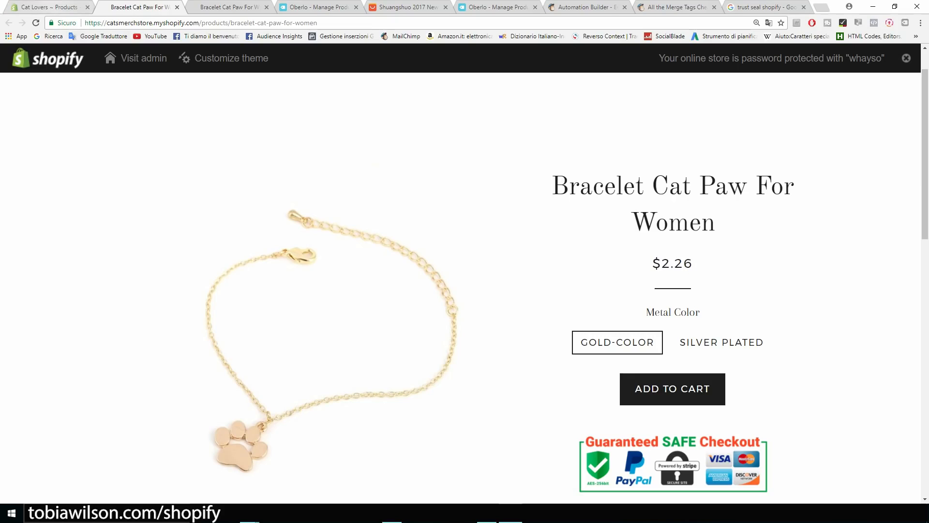
left_click(49, 8)
Set the Gold-color variant's price to 14.95 and compare-at price to 19.95.
scroll(429, 271, "down", 6)
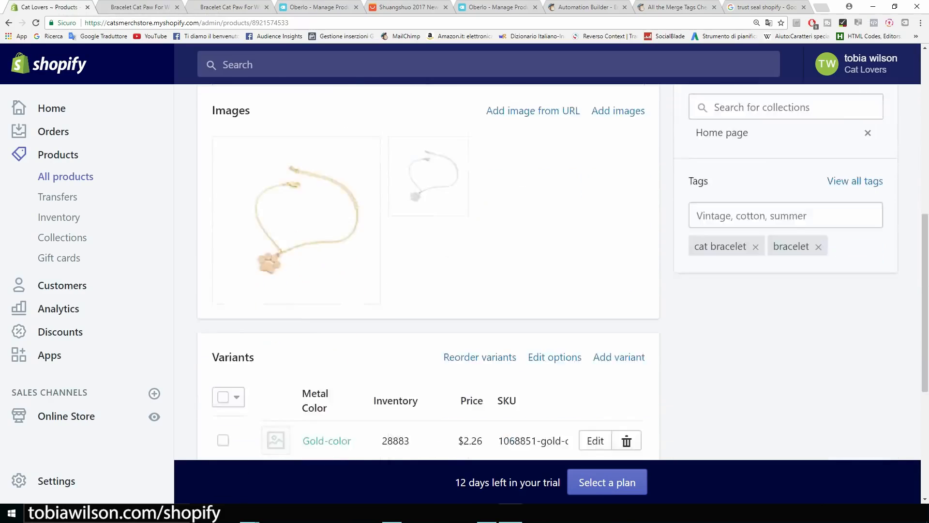
scroll(428, 271, "down", 5)
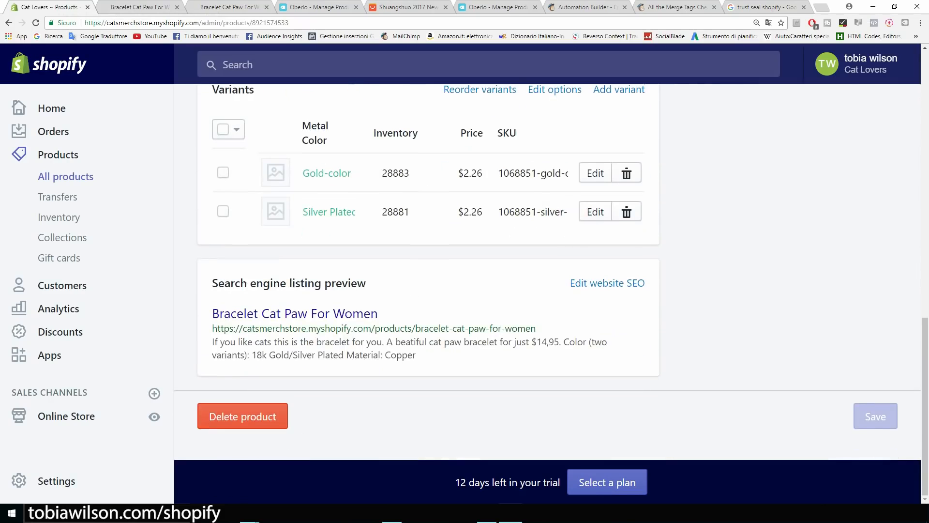
scroll(428, 271, "up", 1)
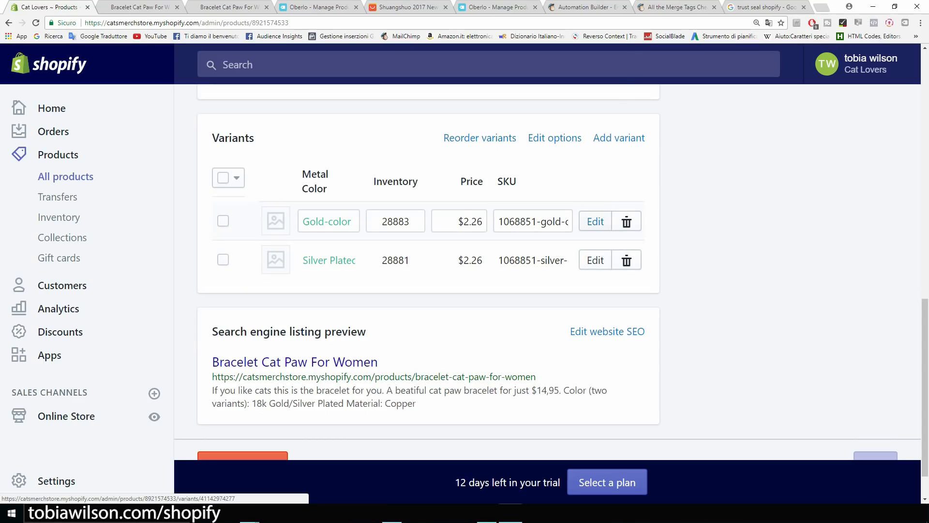
left_click(595, 221)
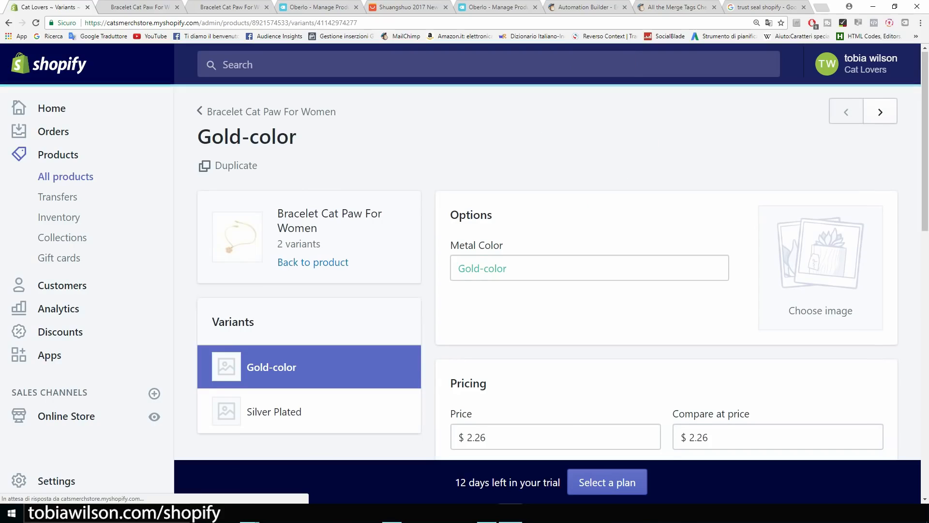
scroll(595, 221, "down", 2)
scroll(547, 271, "down", 2)
left_click_drag(487, 244, 466, 244)
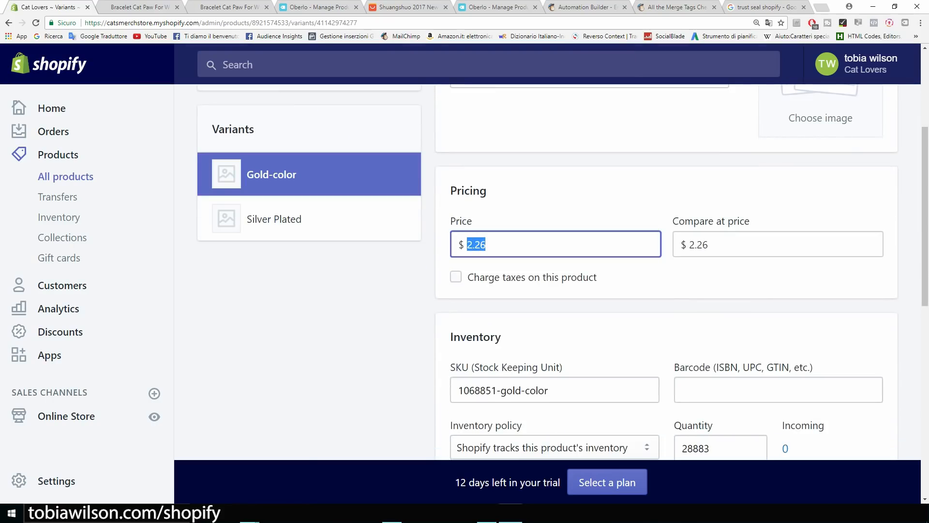
type("14.95")
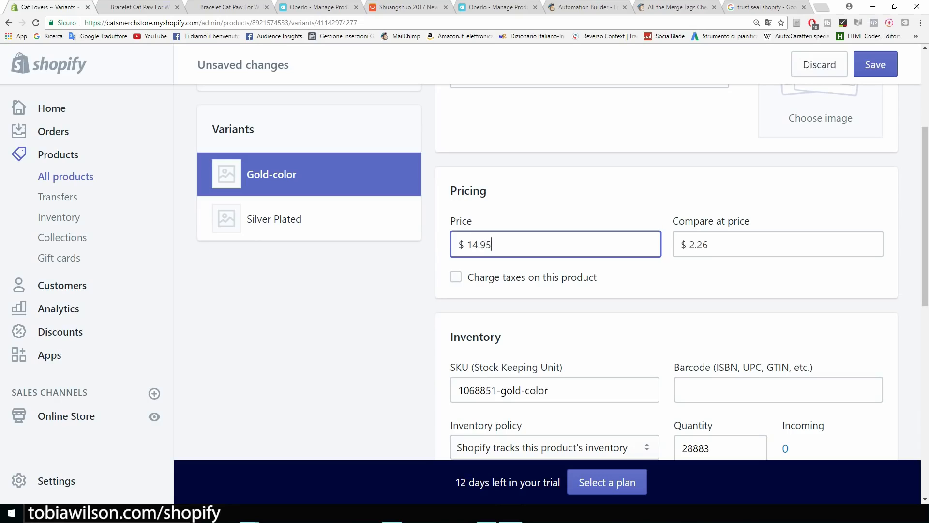
left_click_drag(710, 244, 687, 244)
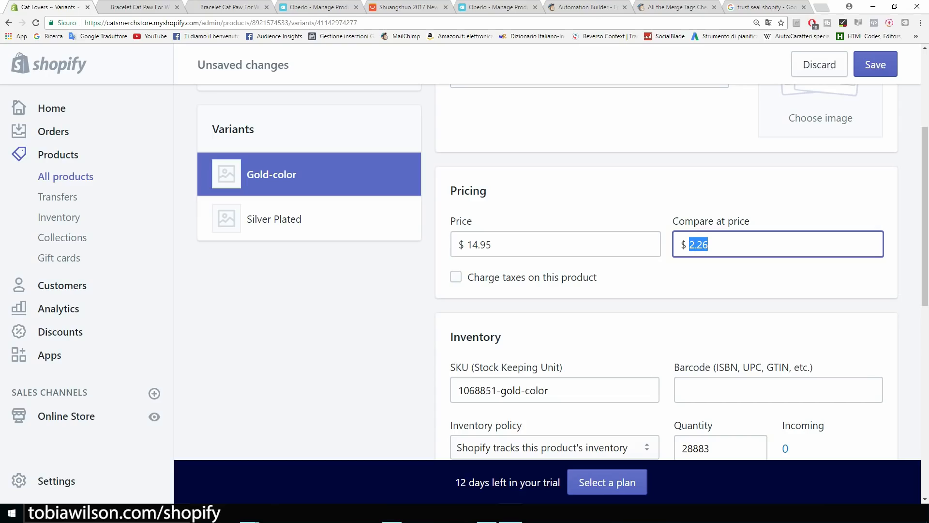
type("19.95")
Uncheck 'This product requires shipping' for the Gold-color variant.
scroll(561, 271, "down", 4)
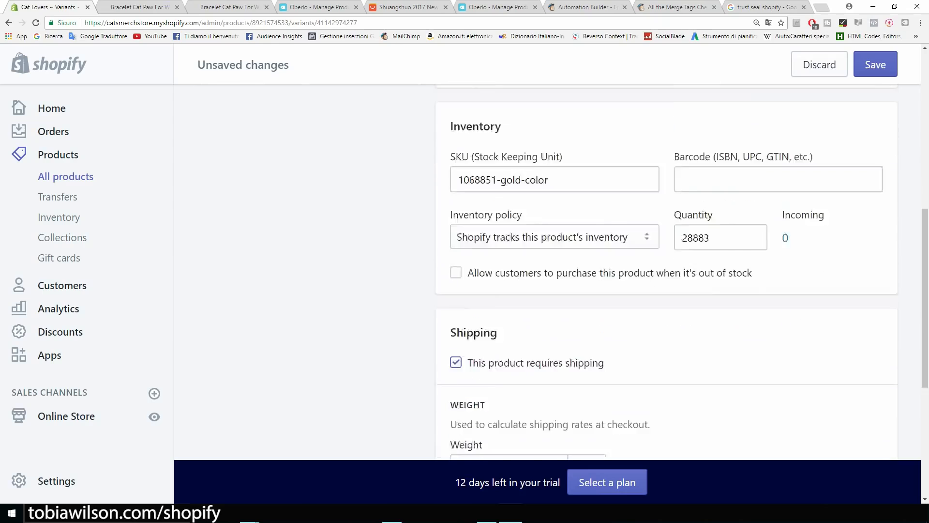
scroll(561, 271, "down", 5)
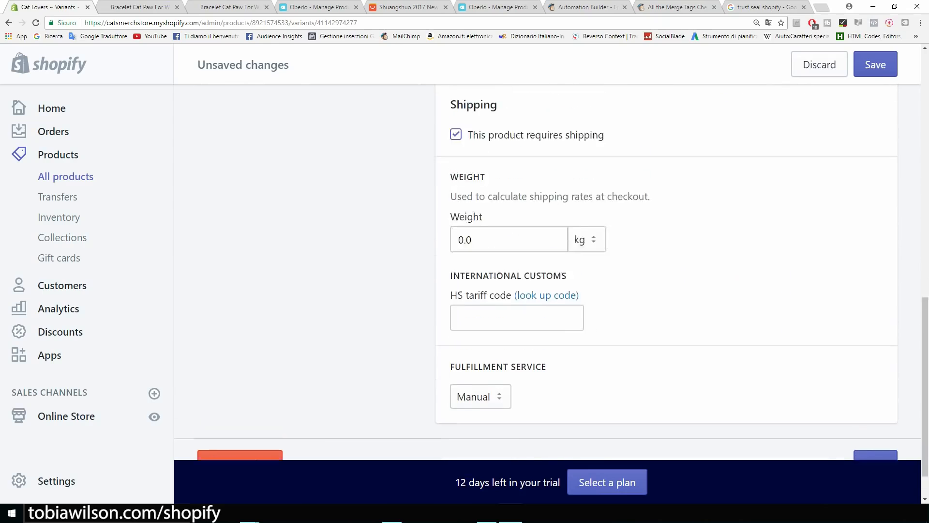
scroll(562, 271, "up", 1)
scroll(562, 271, "up", 5)
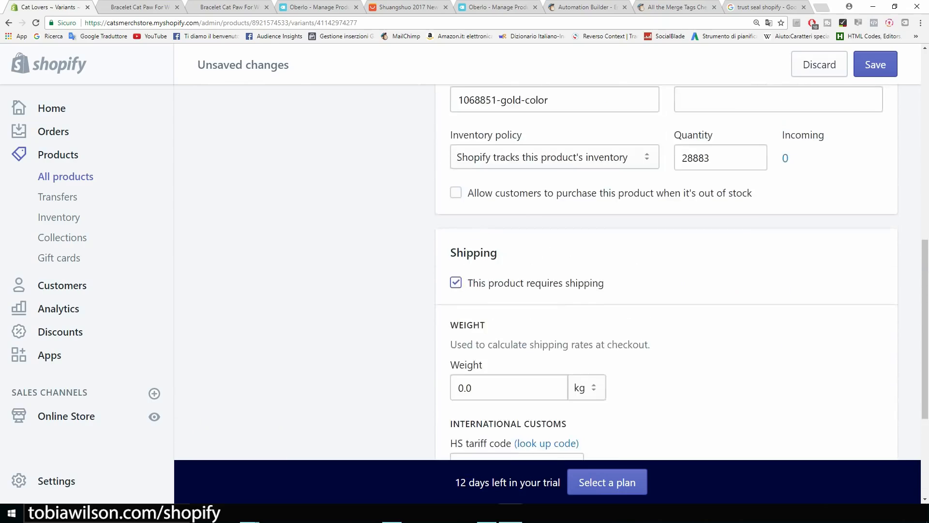
scroll(562, 271, "down", 3)
left_click(456, 283)
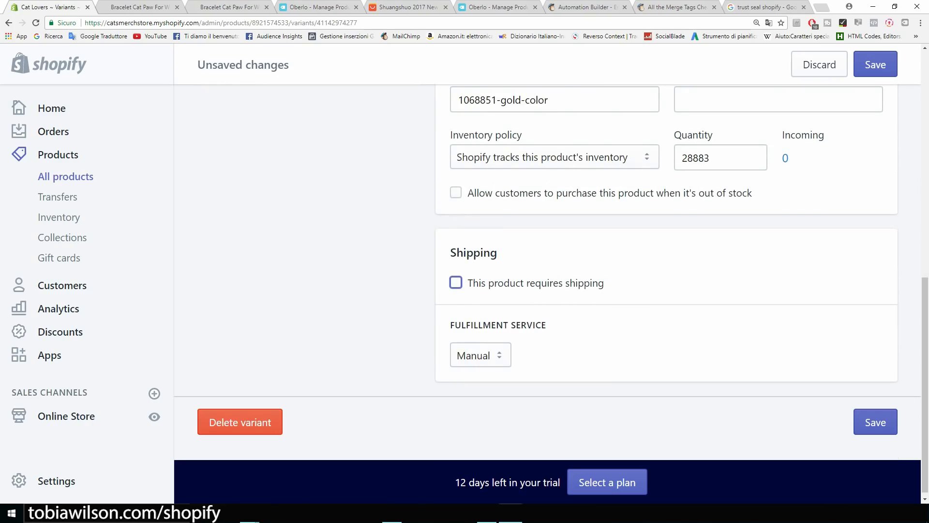
scroll(561, 271, "up", 8)
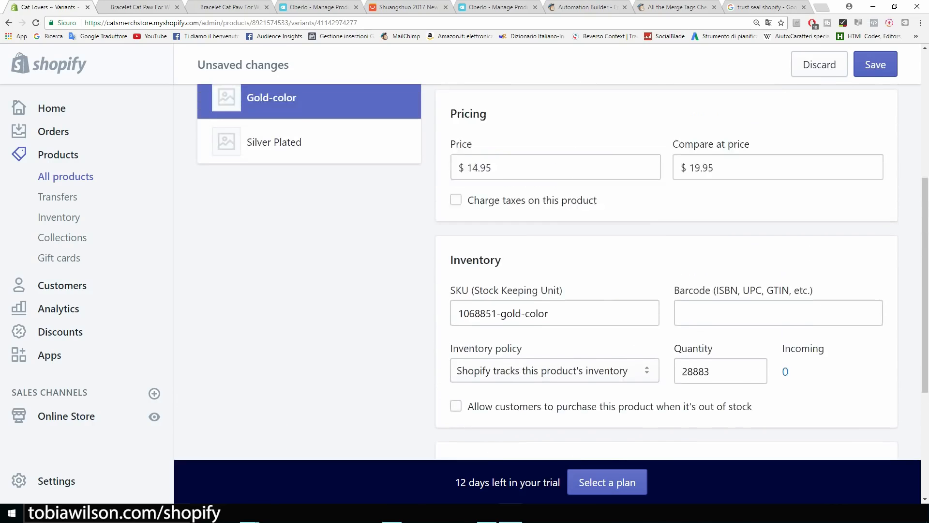
scroll(547, 271, "up", 2)
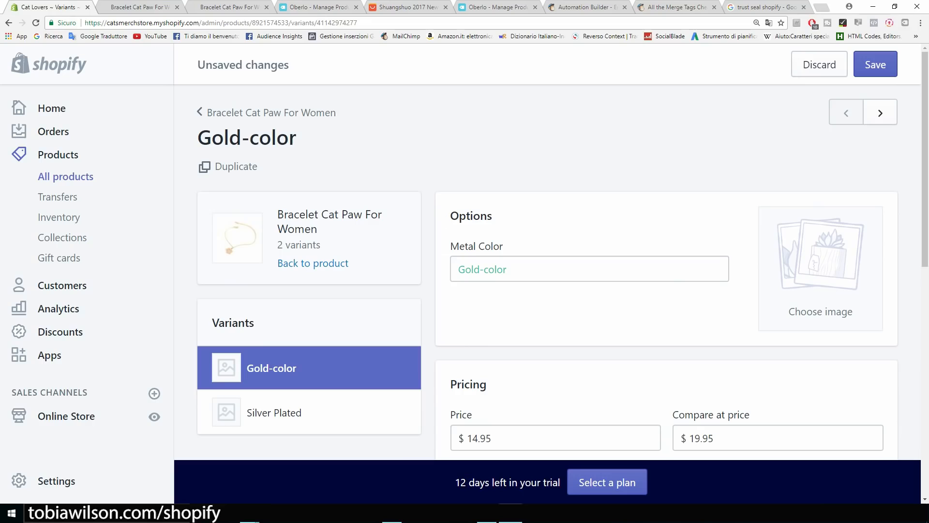
scroll(309, 220, "down", 4)
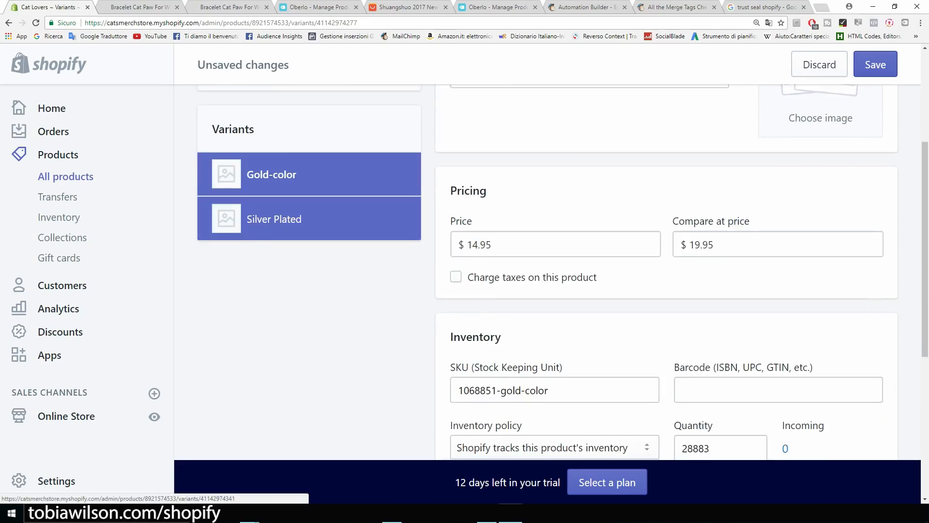
Stay on the Gold-color variant page and save its changes.
left_click(226, 219)
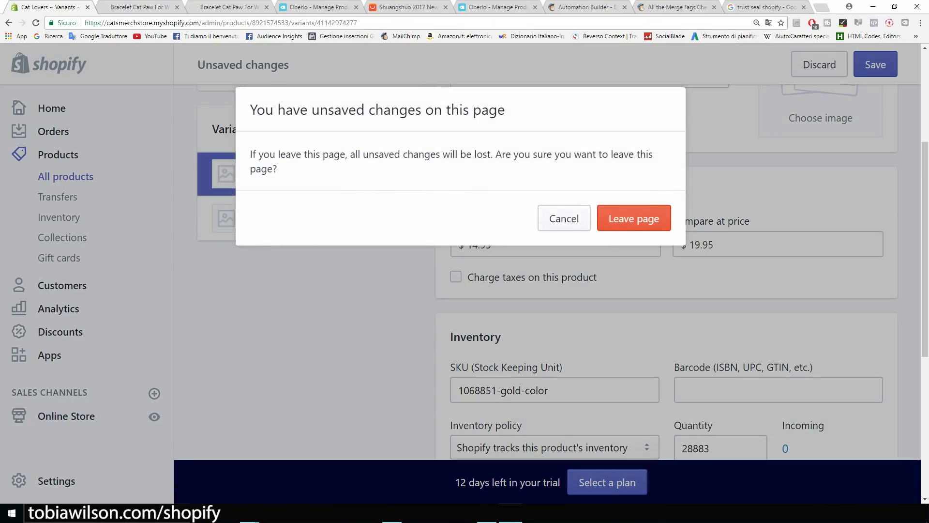
left_click(560, 218)
left_click(876, 65)
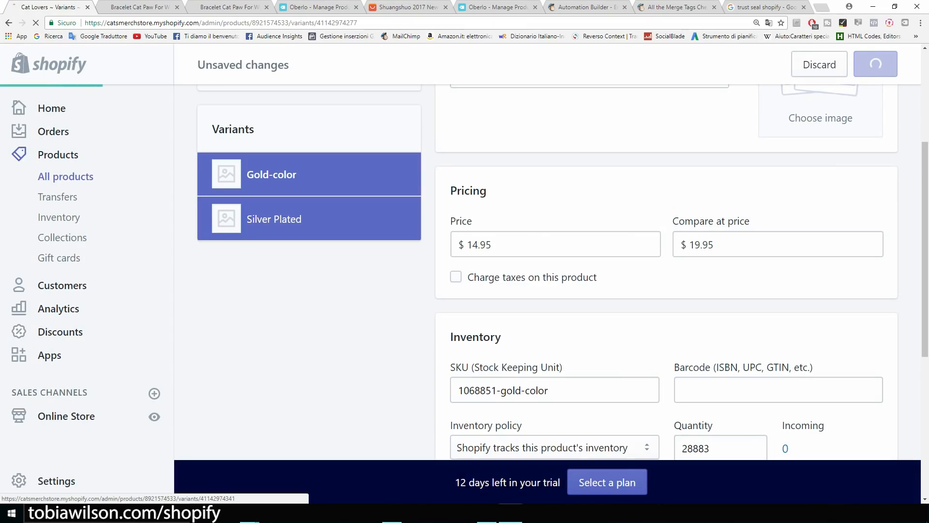
Give Silver Plated a $14.95 price, $19.95 compare-at, no shipping, save, and reload the storefront.
left_click(274, 220)
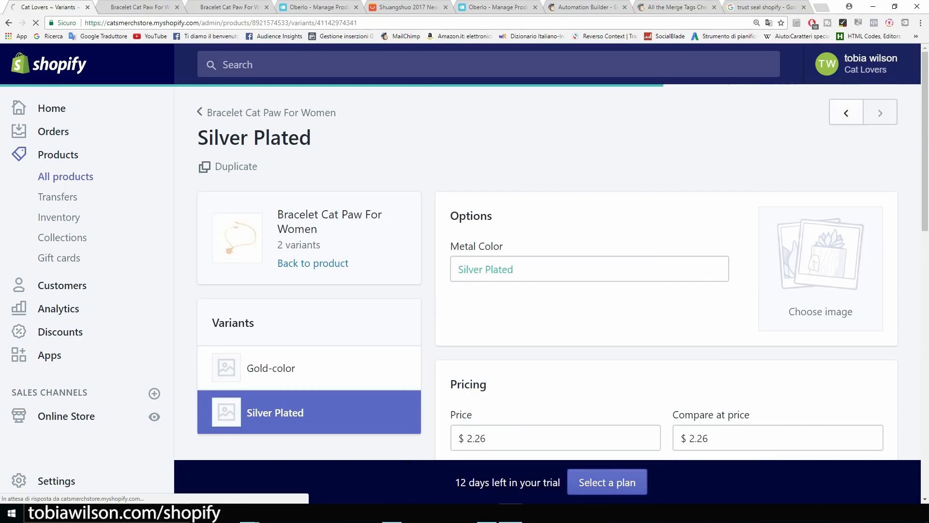
left_click_drag(485, 341, 467, 341)
type("14.95")
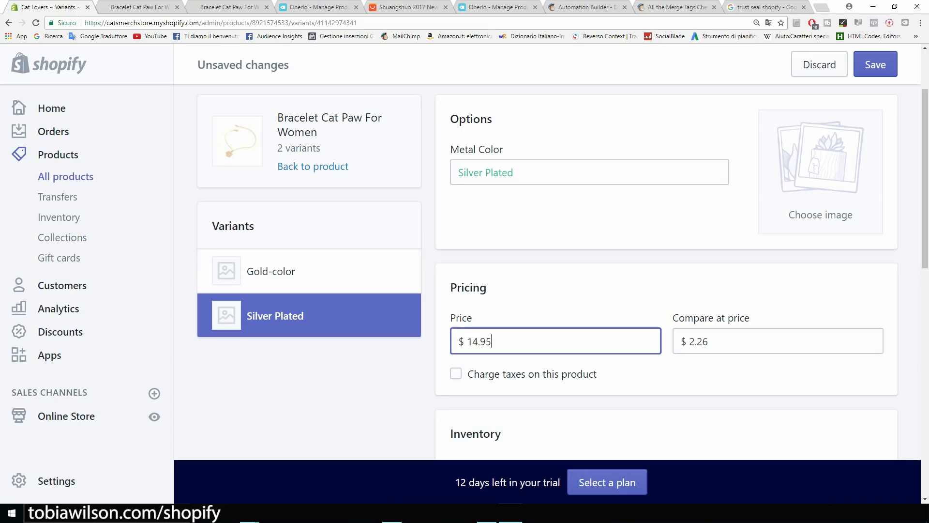
left_click(709, 341)
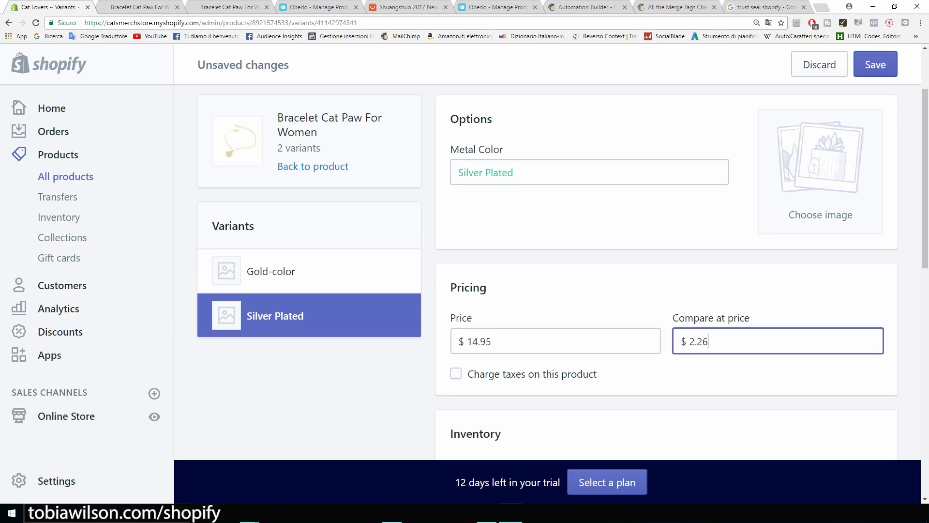
key("BackSpace")
key("BackSpace")
scroll(547, 271, "down", 6)
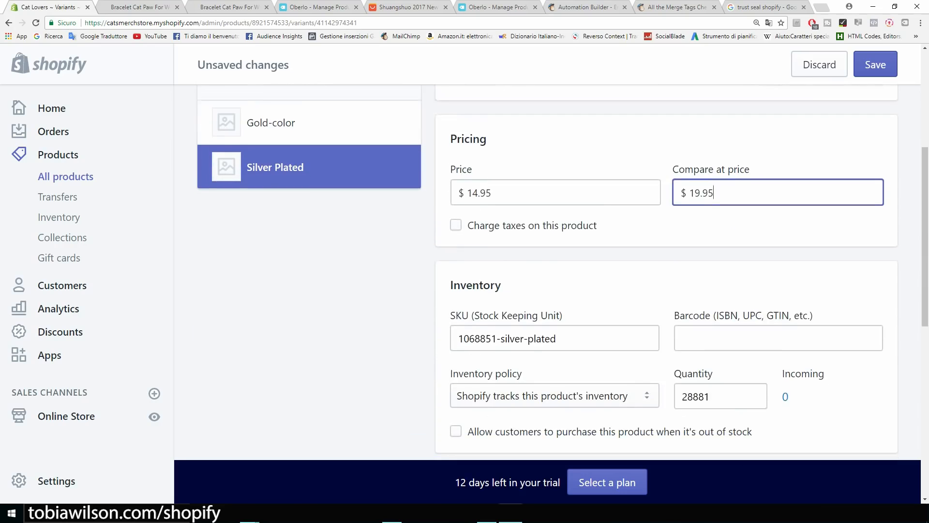
scroll(547, 271, "down", 2)
left_click(456, 283)
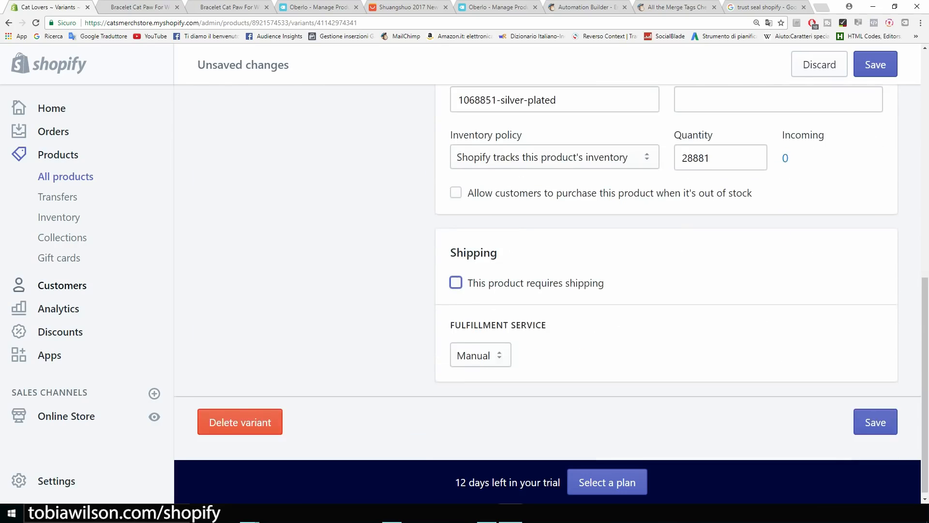
scroll(456, 282, "up", 3)
left_click(862, 65)
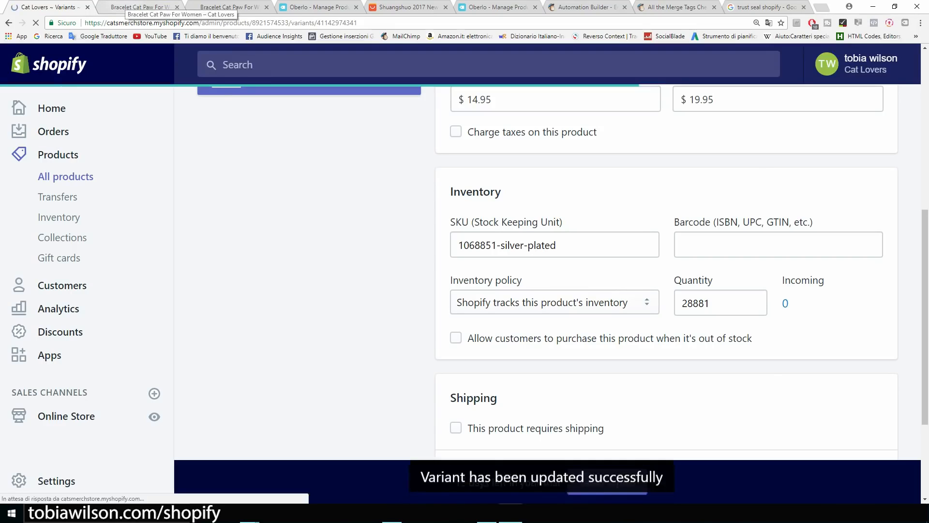
left_click(140, 6)
left_click(36, 22)
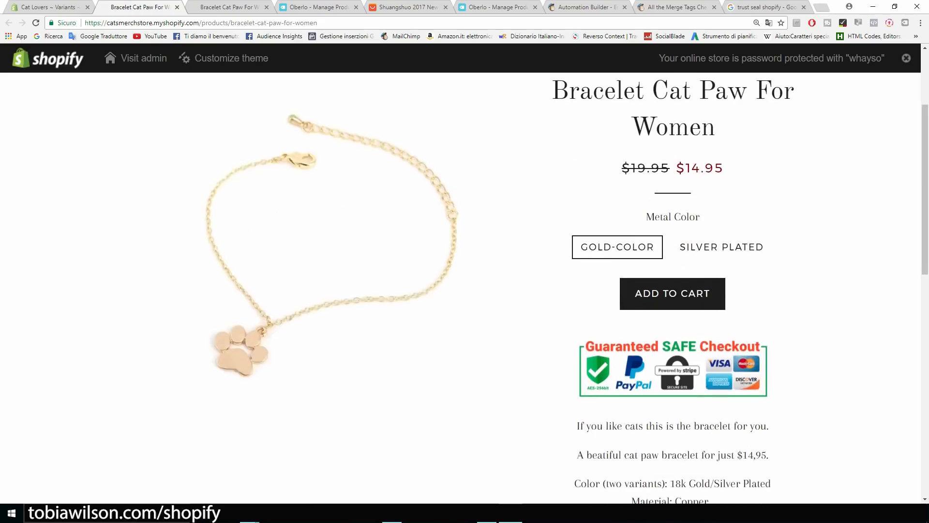
Switch between GOLD-COLOR and SILVER PLATED on the storefront, confirming $14.95 against struck-through $19.95.
left_click_drag(622, 263, 670, 263)
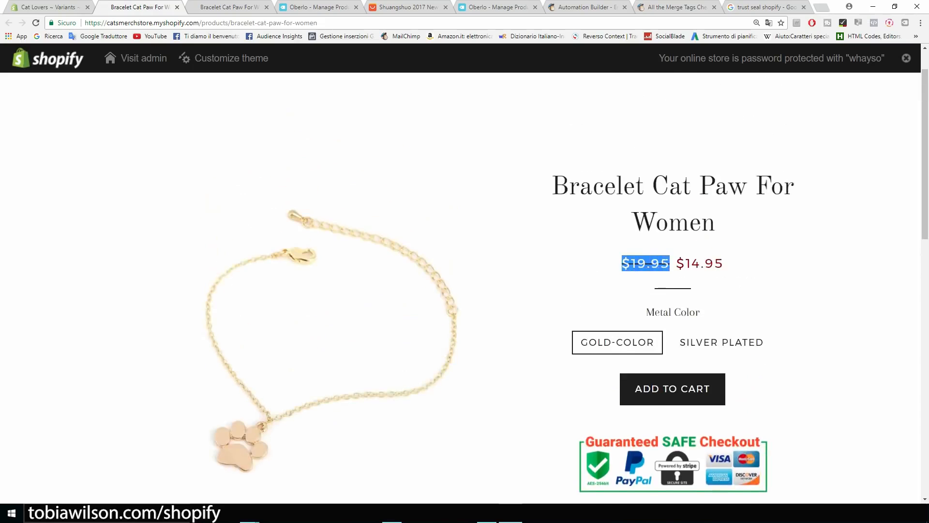
left_click(671, 262)
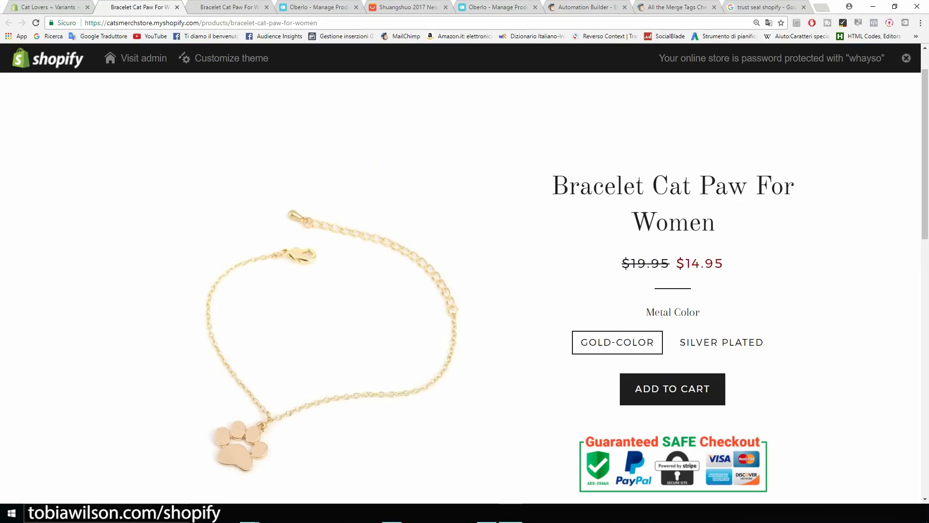
left_click_drag(675, 263, 724, 262)
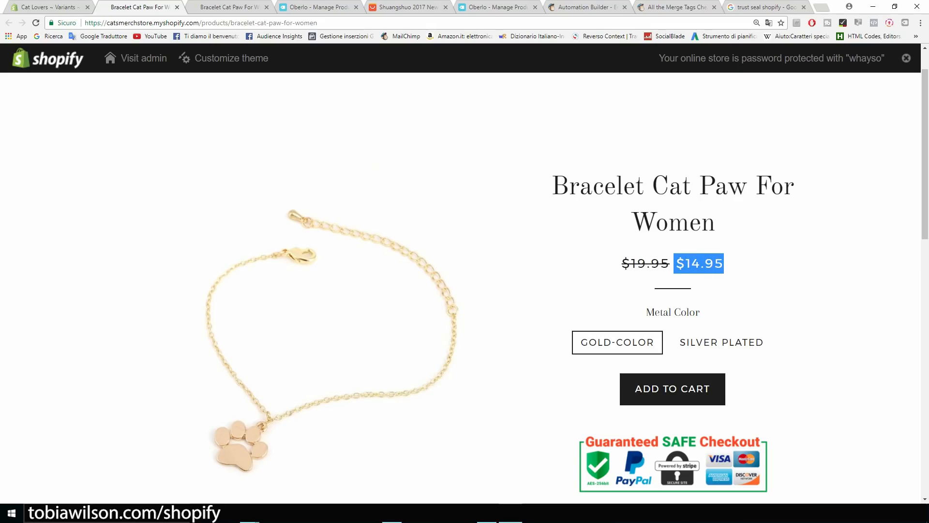
scroll(566, 286, "down", 1)
left_click(722, 294)
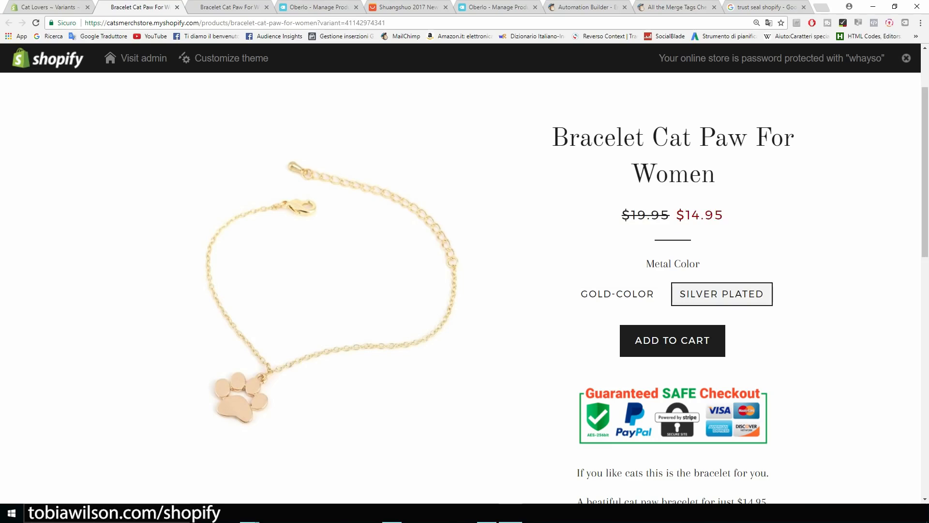
left_click(618, 295)
left_click(722, 295)
scroll(562, 291, "down", 7)
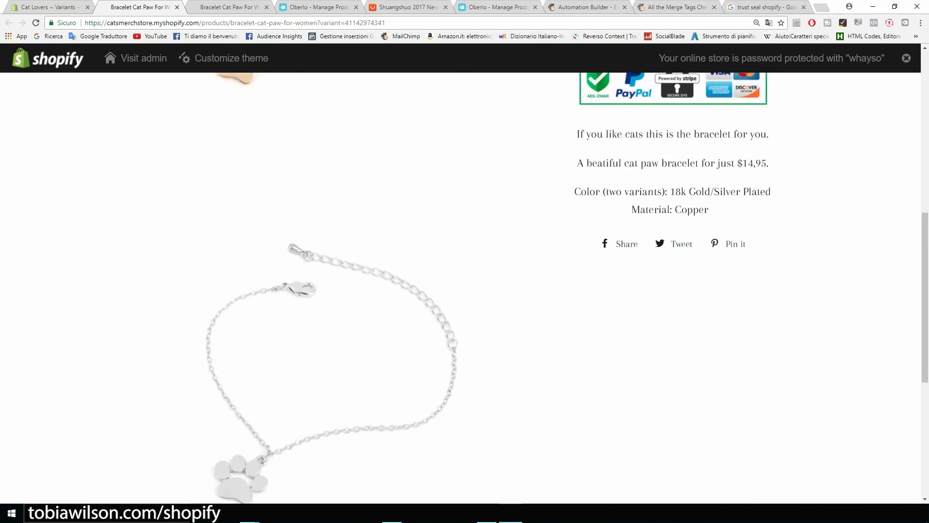
scroll(562, 290, "up", 5)
scroll(561, 291, "up", 4)
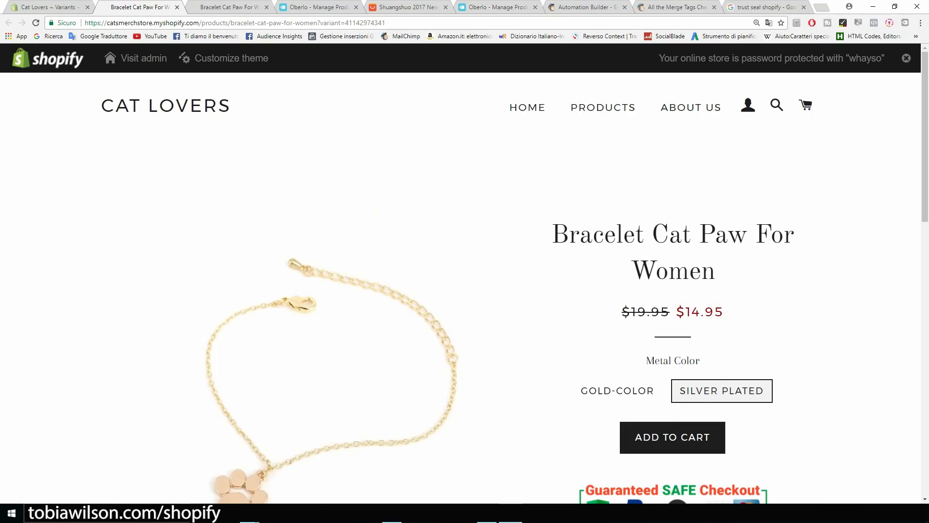
scroll(465, 290, "down", 3)
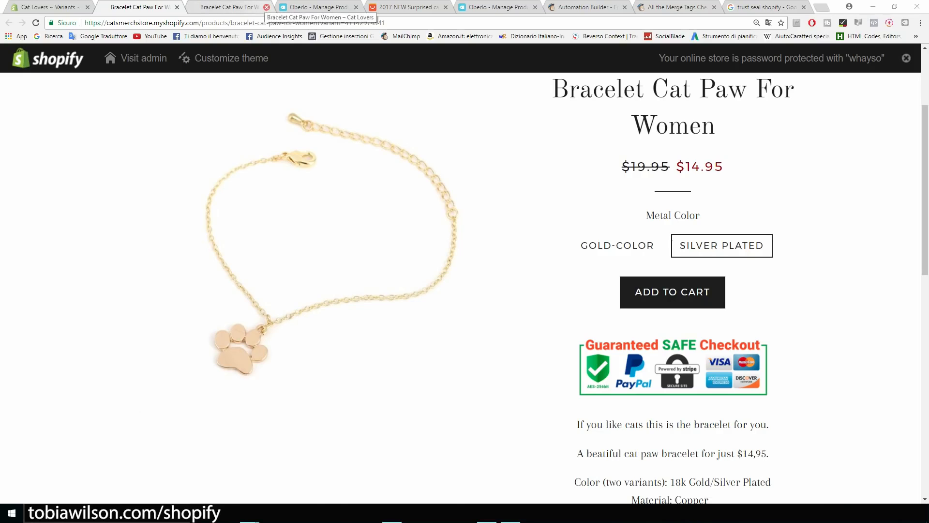
Close the leftover browser tabs, including 2017 NEW, Oberlo, Automation Builder, Merge Tags and trust seal.
left_click(267, 6)
left_click(266, 7)
left_click(267, 7)
left_click(266, 7)
left_click(267, 7)
left_click(267, 7)
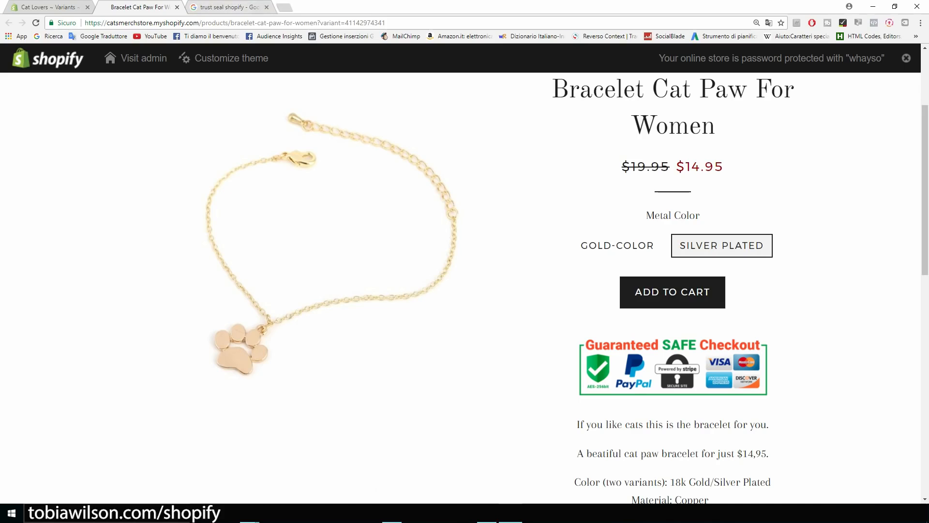
left_click(267, 7)
Load aliexpress.com in a new browser tab.
left_click(202, 7)
type("ale")
key("BackSpace")
key("BackSpace")
type("liexp")
key("Return")
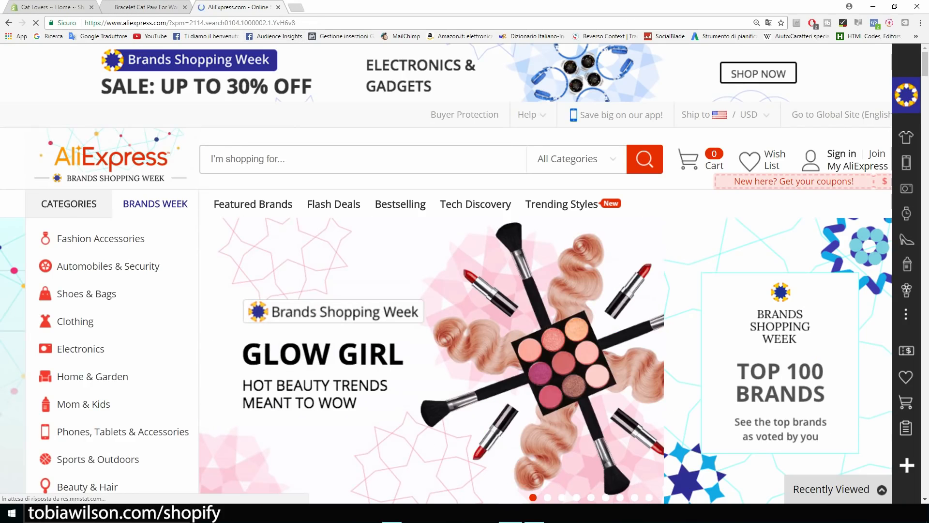
Review the storefront bracelet page, then return to the AliExpress tab.
key("ctrl+shift+Tab")
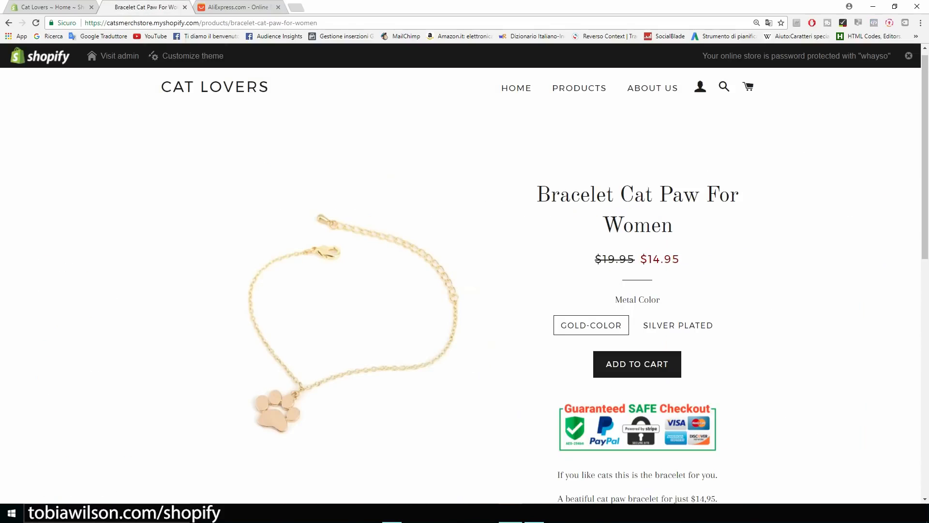
scroll(460, 291, "up", 1)
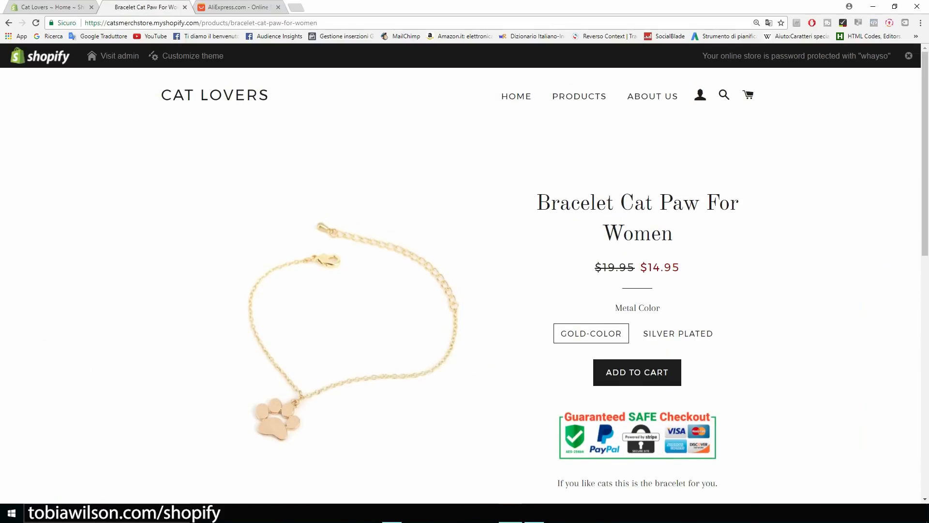
scroll(460, 286, "down", 1)
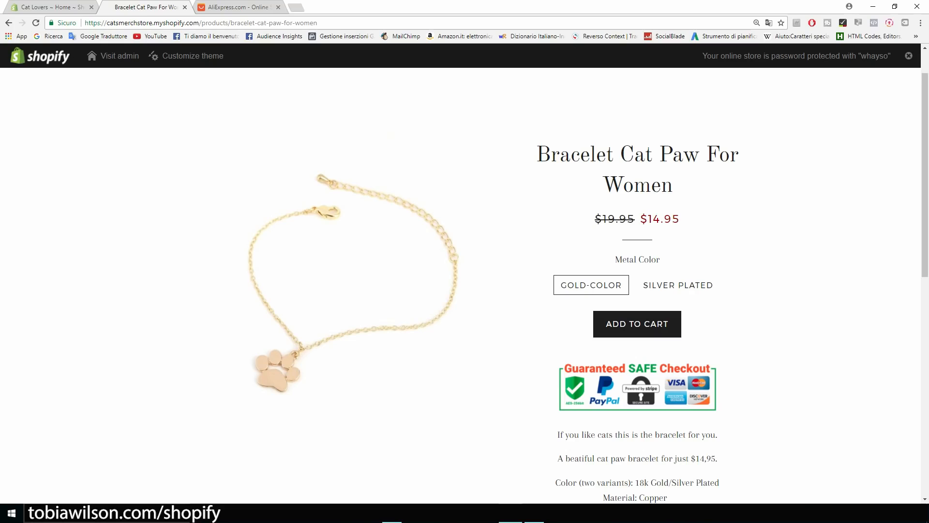
scroll(461, 285, "down", 3)
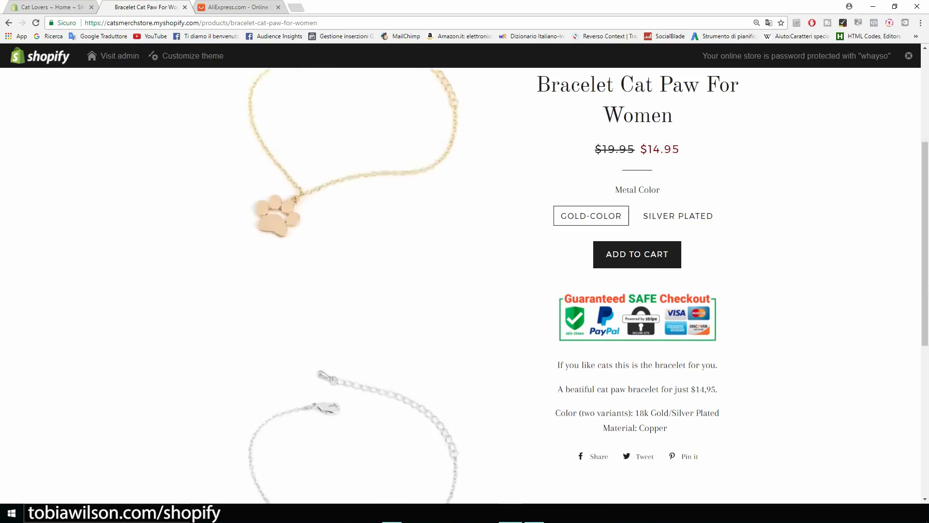
scroll(461, 285, "up", 1)
scroll(461, 285, "up", 3)
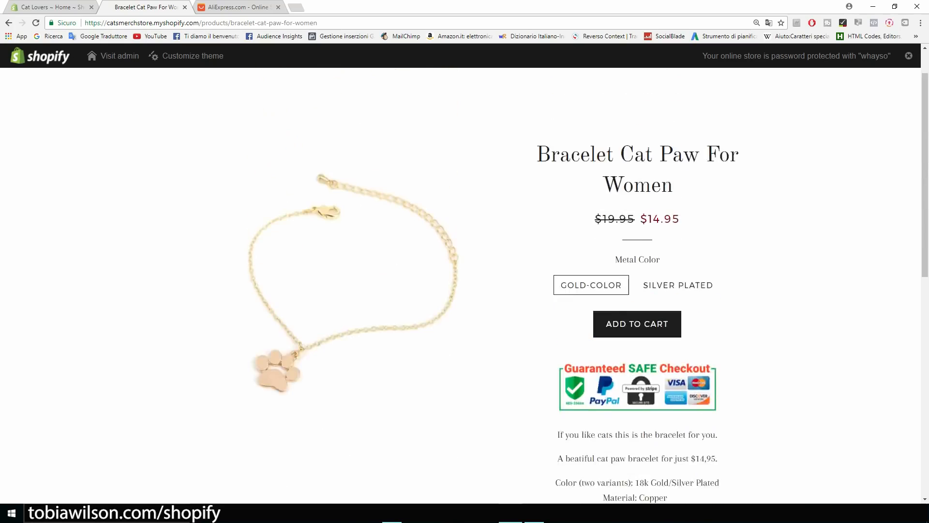
key("ctrl+Tab")
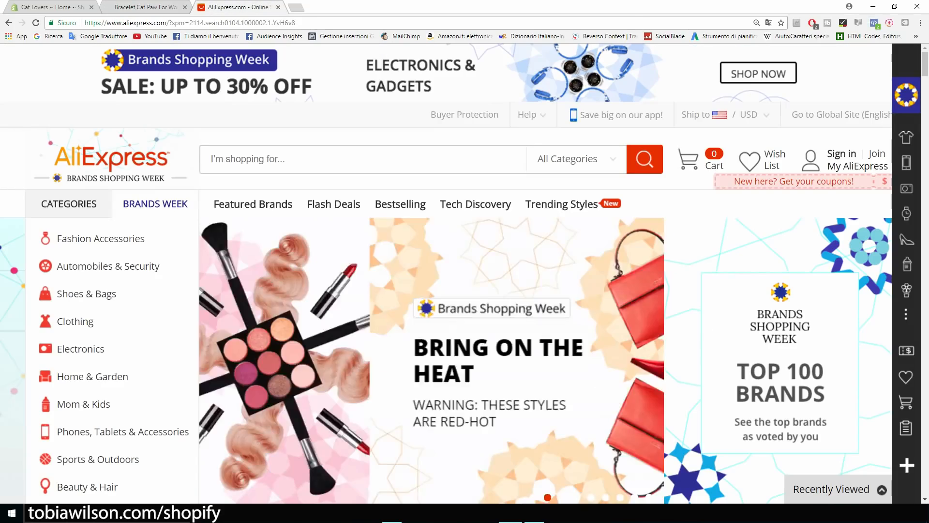
Search AliExpress for 'cat necklace' and open the pink Shuangshuo cat-head necklace product page.
type("ca")
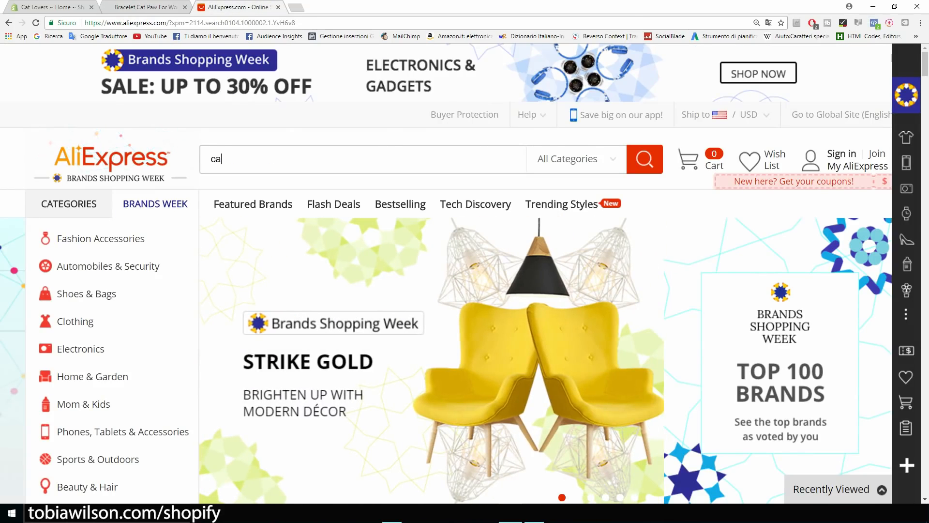
type("t necklace")
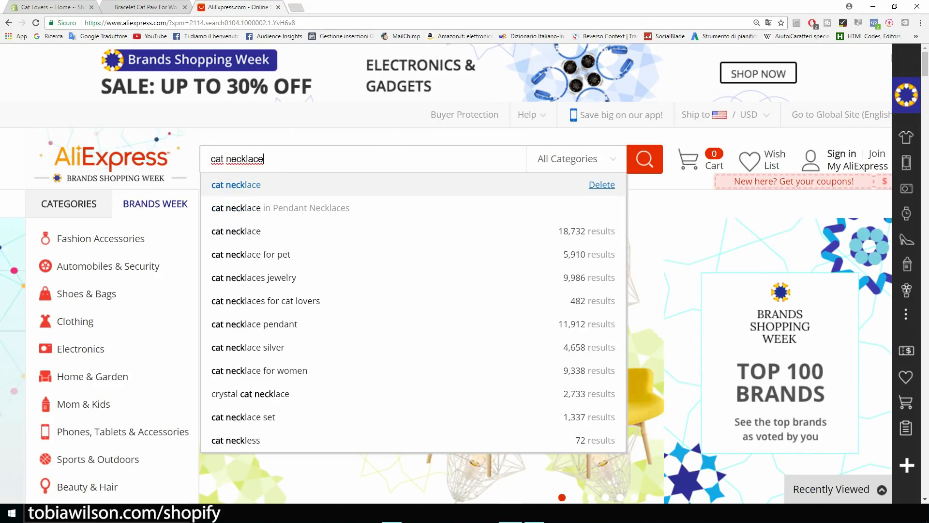
key("Return")
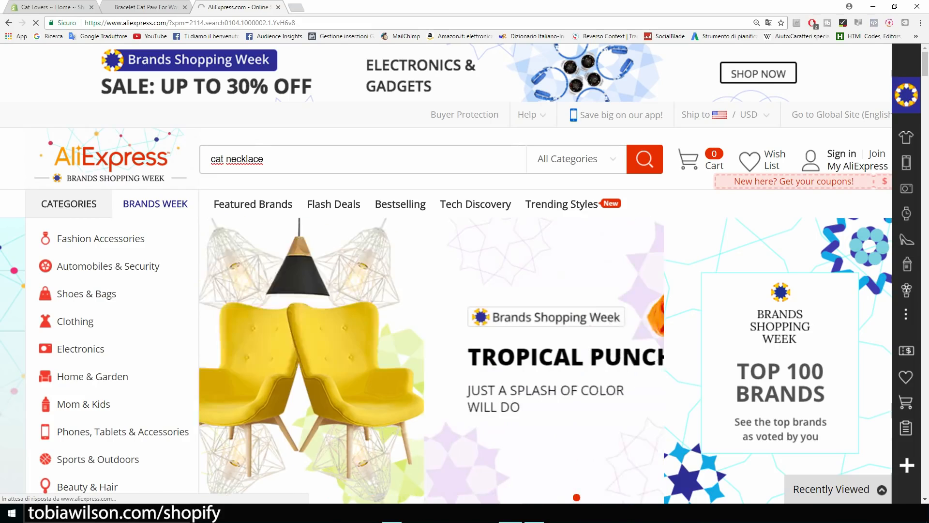
scroll(465, 273, "down", 1)
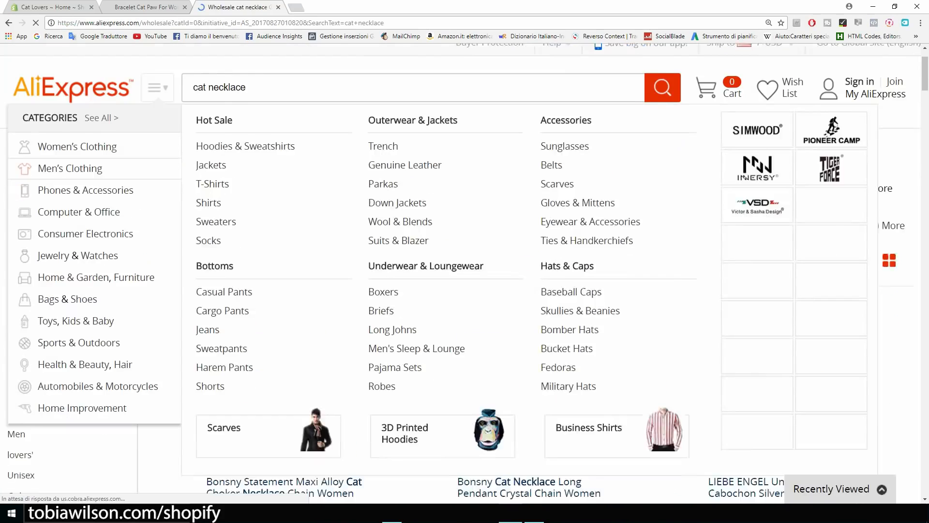
scroll(465, 290, "down", 1)
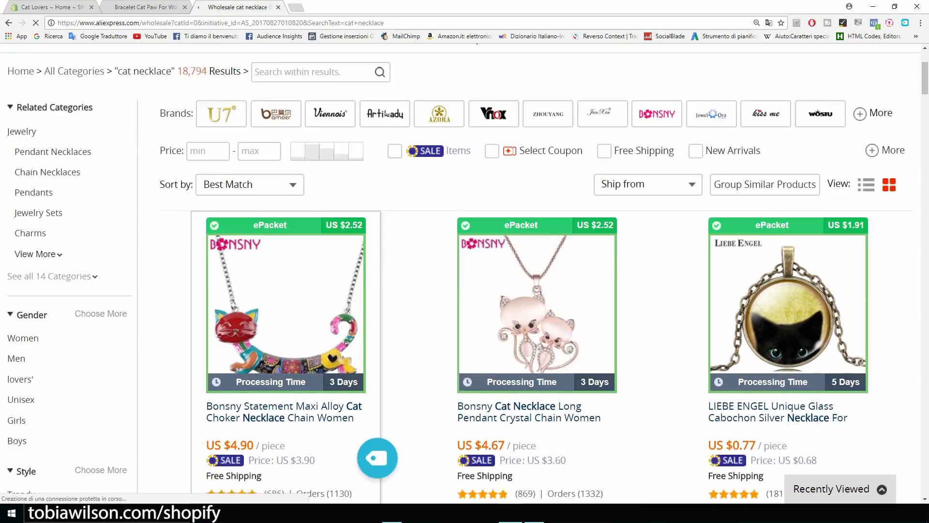
scroll(464, 274, "down", 3)
scroll(464, 273, "down", 4)
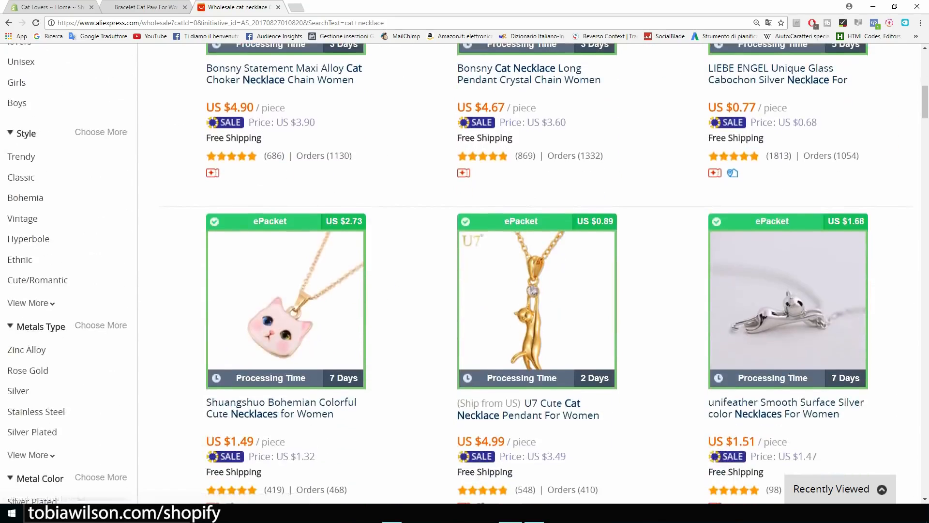
scroll(377, 356, "up", 2)
scroll(377, 356, "down", 4)
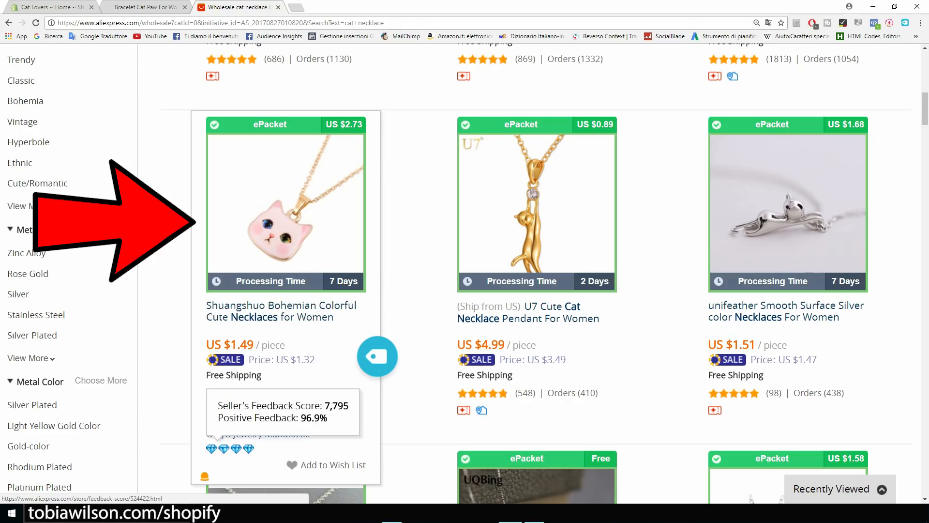
left_click(244, 317)
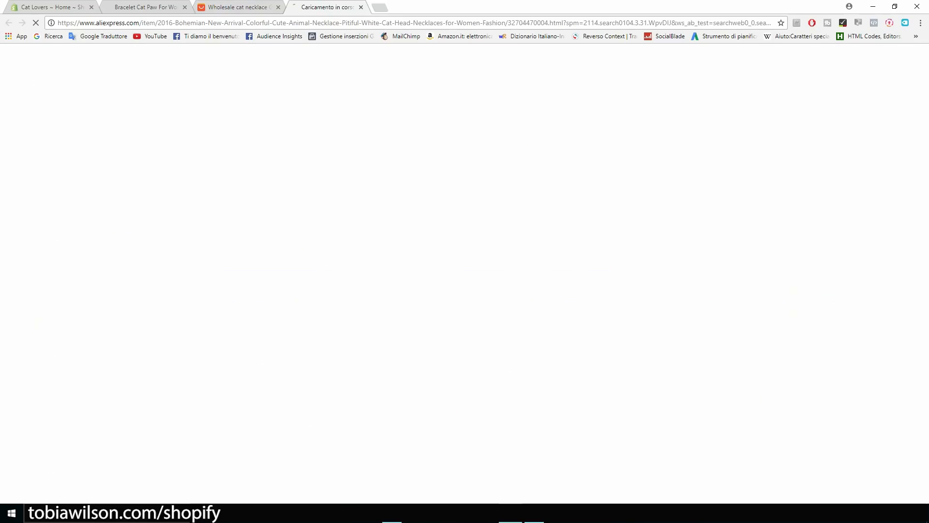
Choose ePacket shipping to the United States and check the US $4.22 total price.
scroll(465, 273, "down", 3)
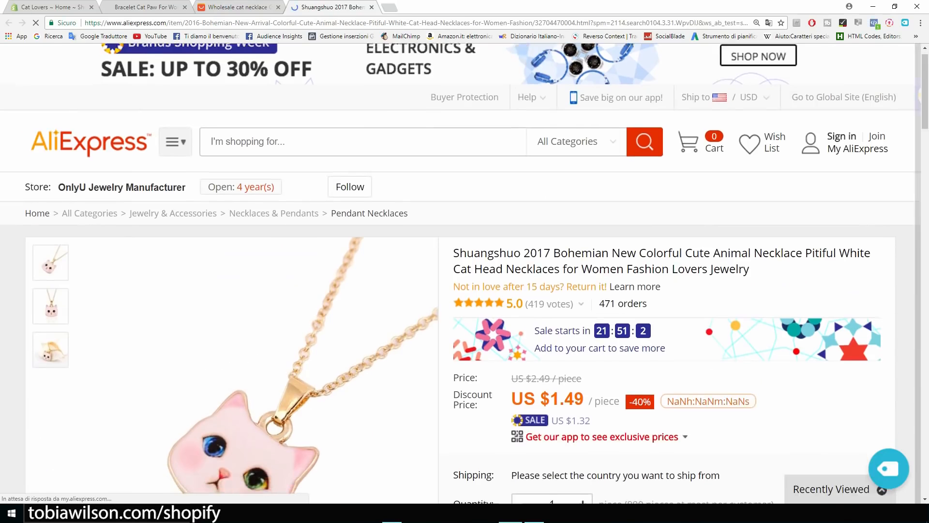
scroll(677, 299, "down", 1)
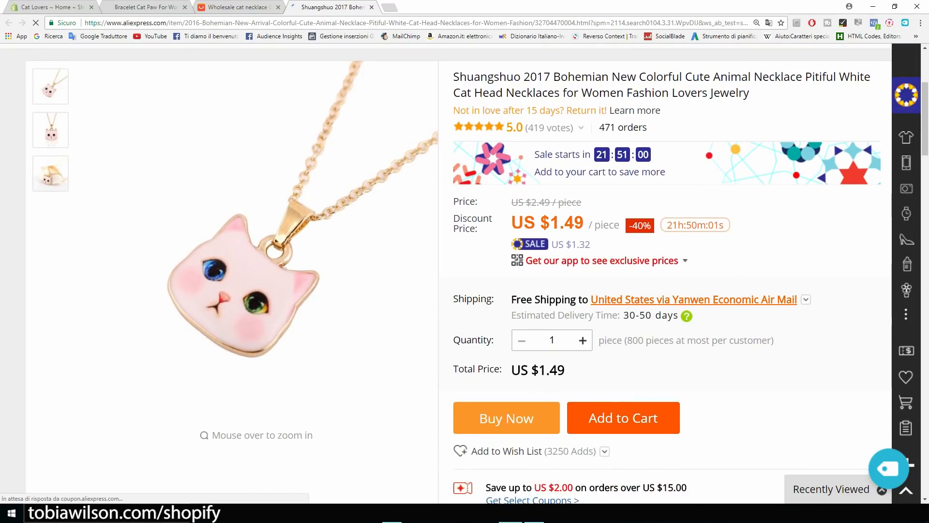
left_click(678, 299)
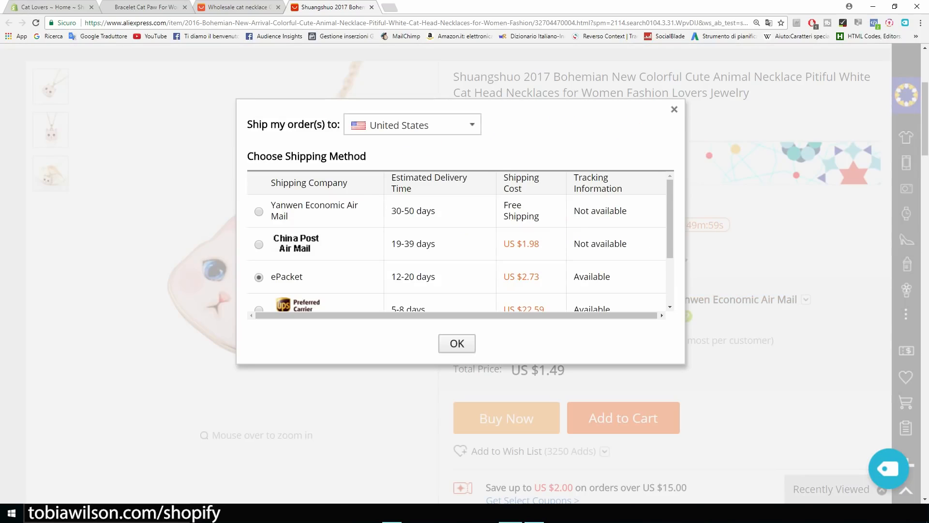
left_click(457, 344)
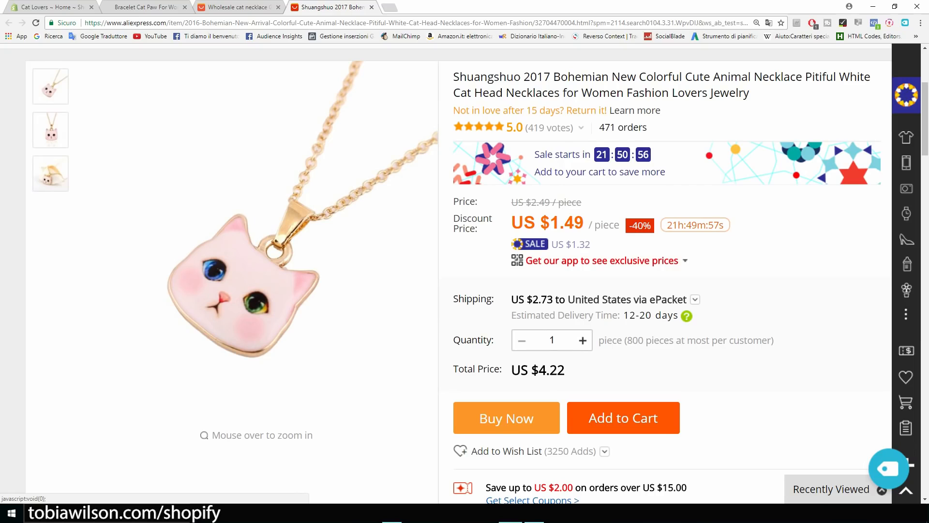
scroll(457, 343, "down", 2)
left_click_drag(565, 274, 531, 274)
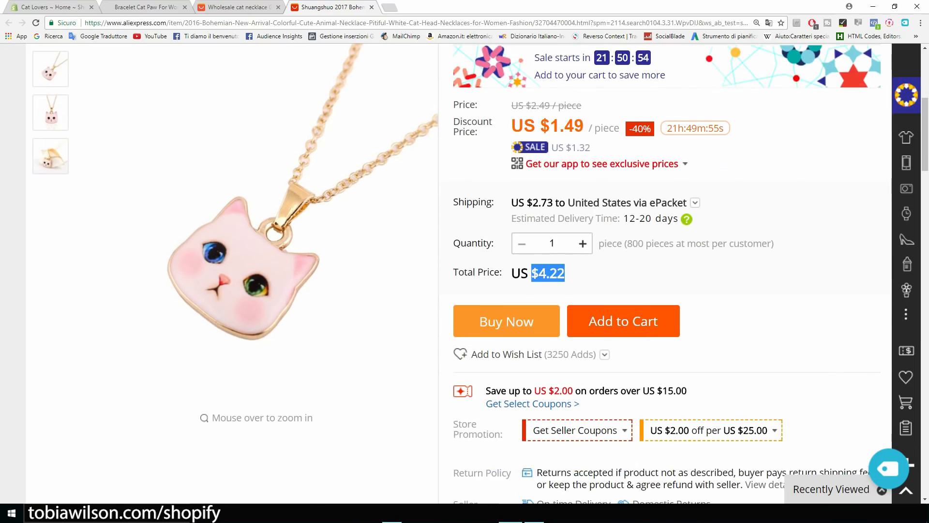
Import the cat-head necklace into Oberlo and open the Import List.
scroll(464, 276, "up", 3)
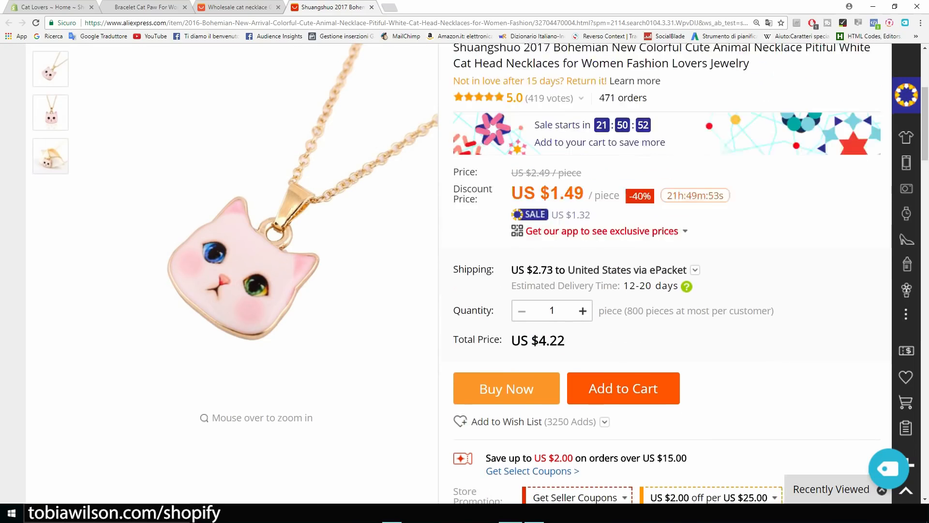
scroll(465, 276, "down", 5)
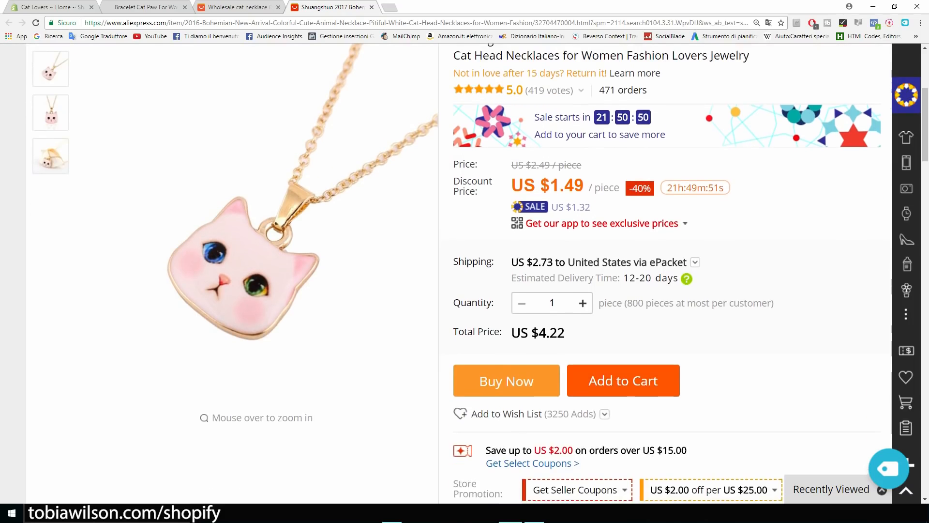
scroll(672, 273, "down", 1)
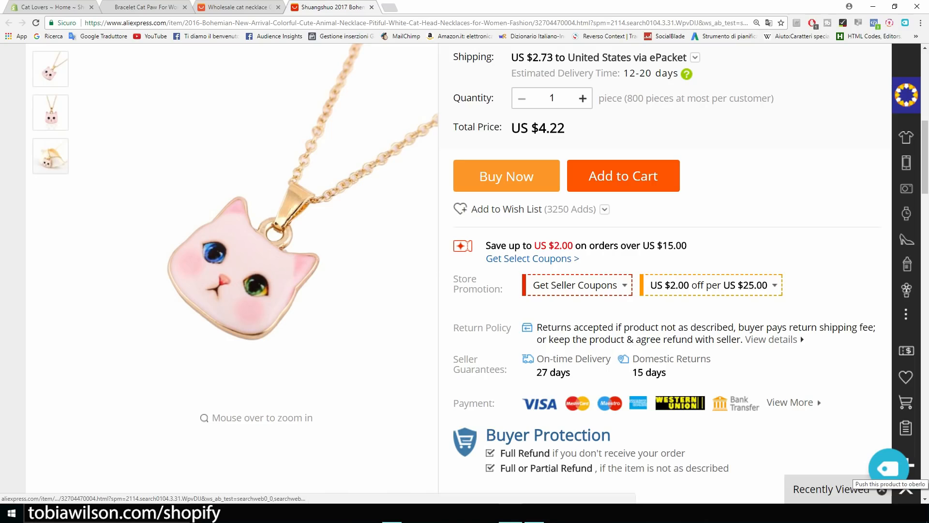
left_click(888, 468)
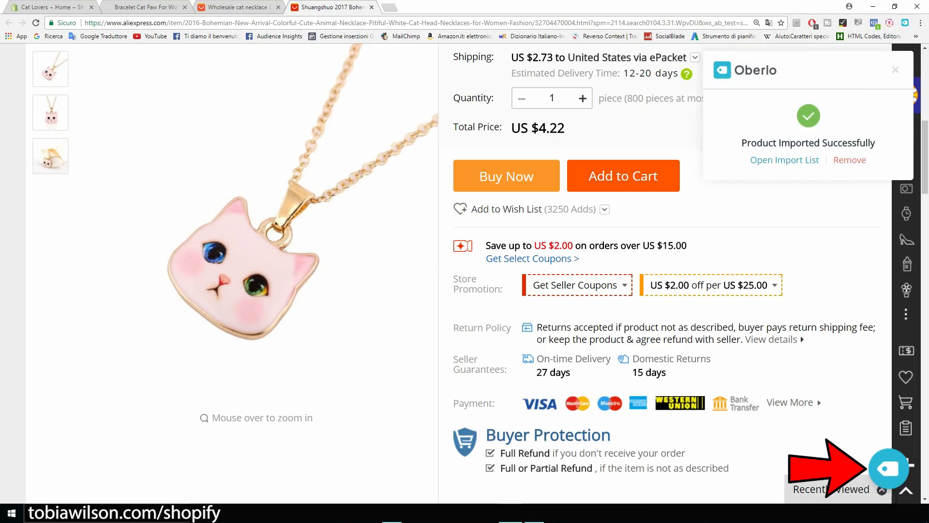
left_click(785, 160)
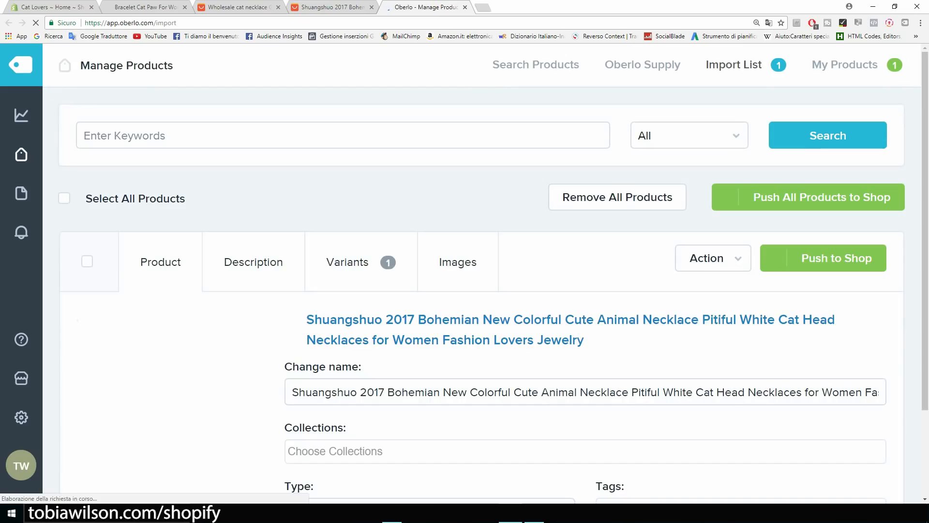
Replace the imported product name with 'Cat Lover Necklace'.
scroll(484, 271, "down", 2)
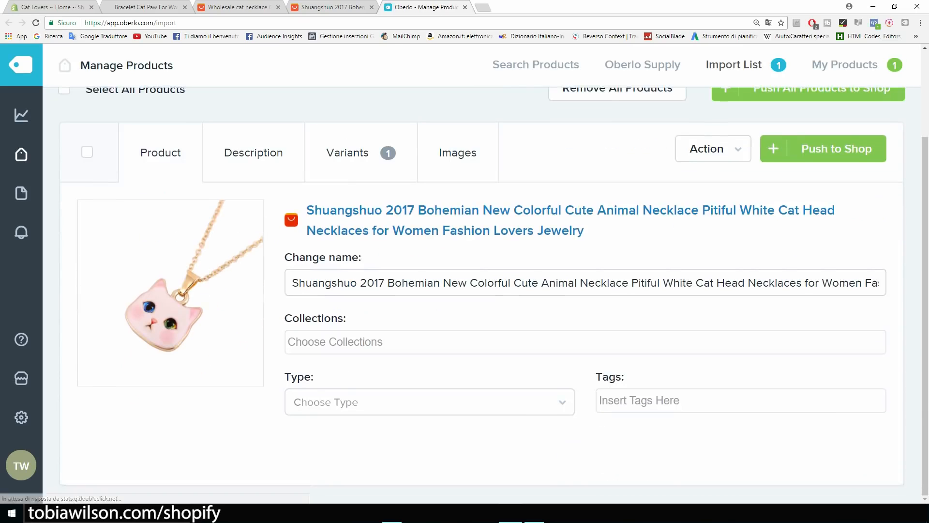
left_click_drag(291, 283, 889, 285)
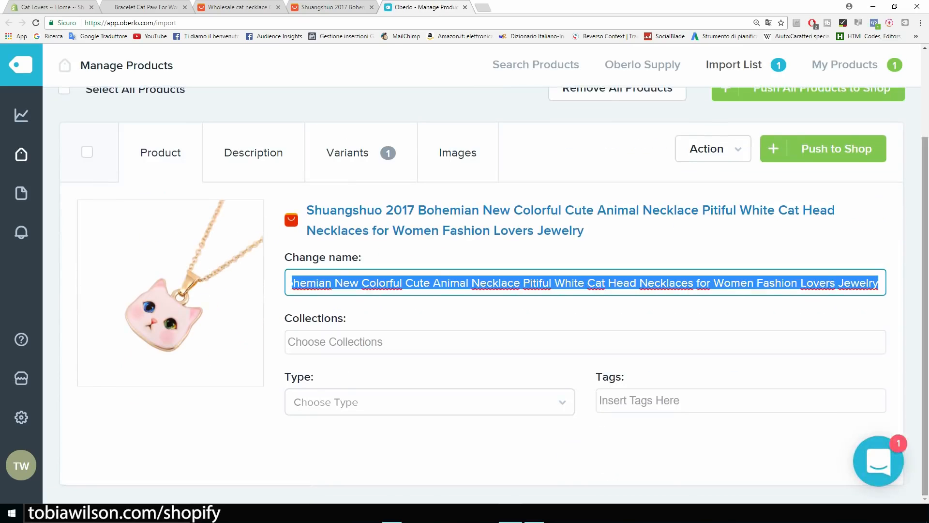
key("BackSpace")
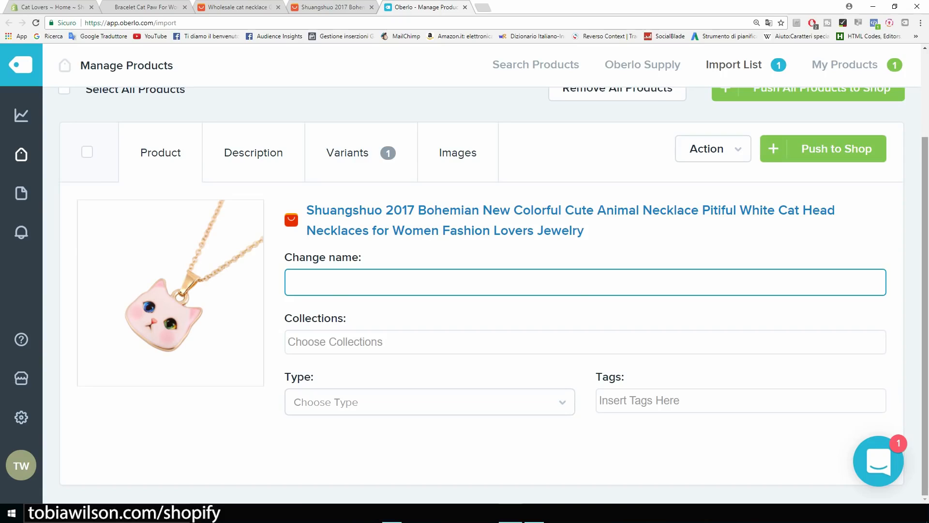
type("Cat Lover Necklace")
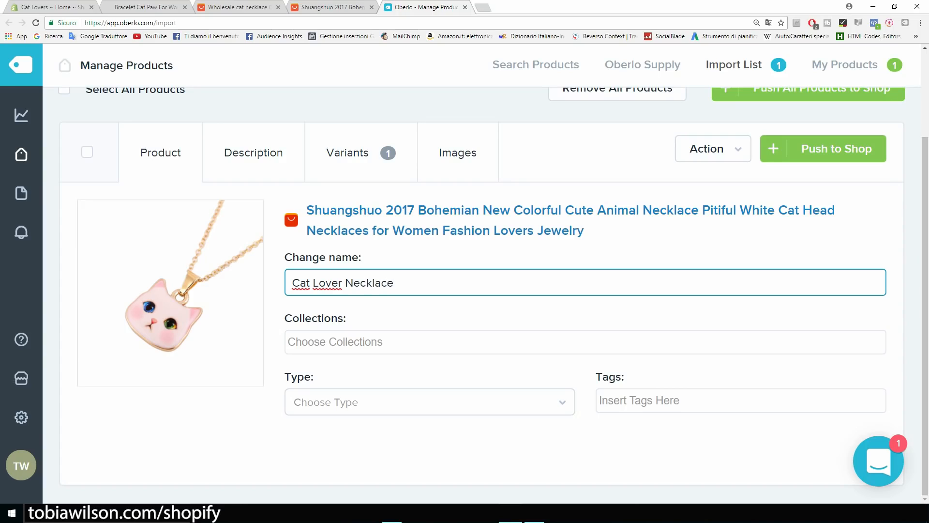
Add the necklace to the Home page collection, with type and tag both 'necklace'.
left_click(339, 342)
left_click(322, 365)
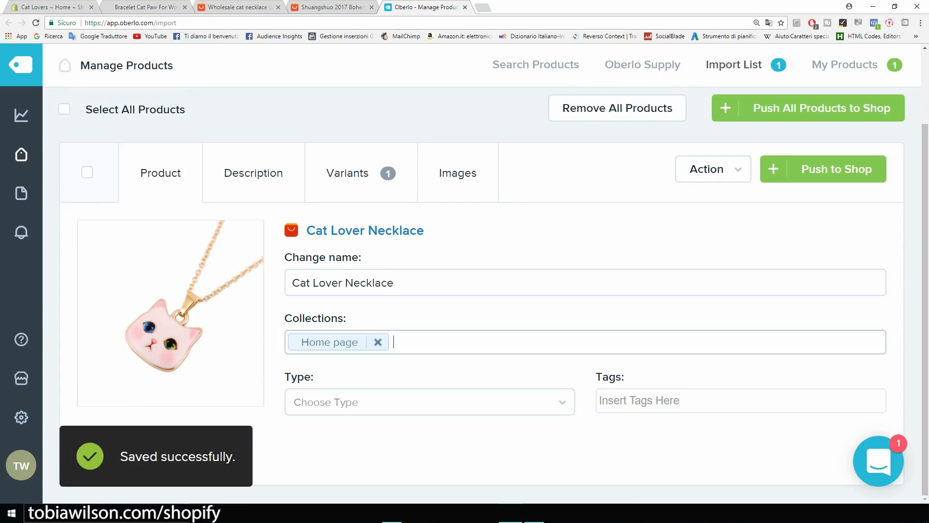
left_click(348, 402)
left_click(334, 482)
left_click(649, 408)
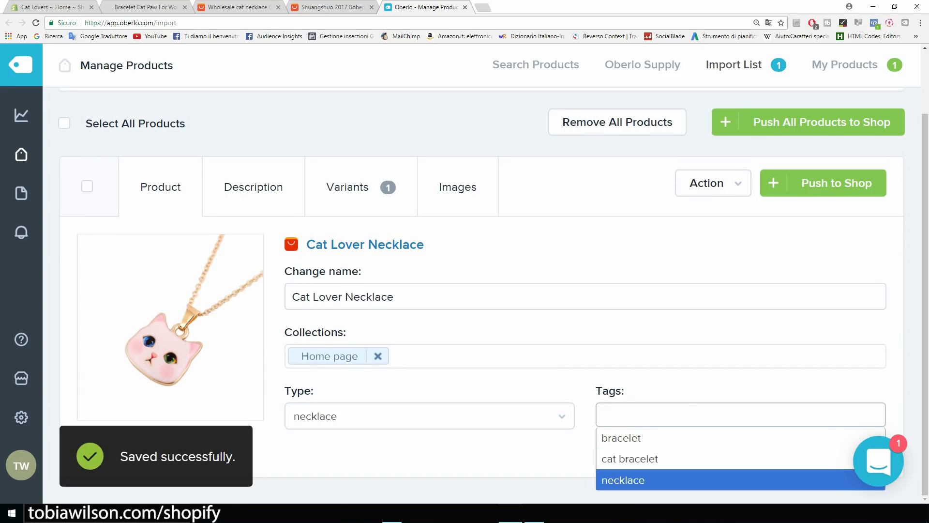
left_click(622, 480)
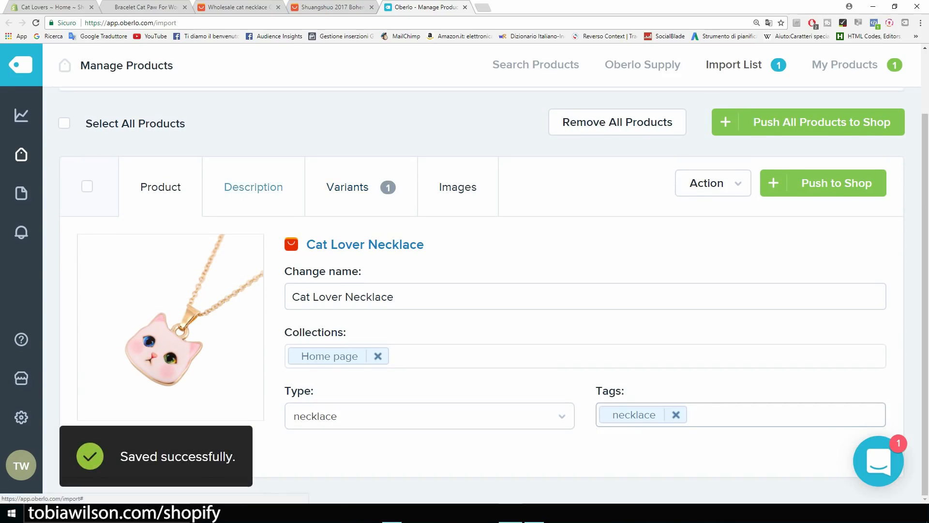
Show the product's Description for editing.
left_click(253, 187)
scroll(479, 325, "down", 5)
scroll(479, 334, "up", 7)
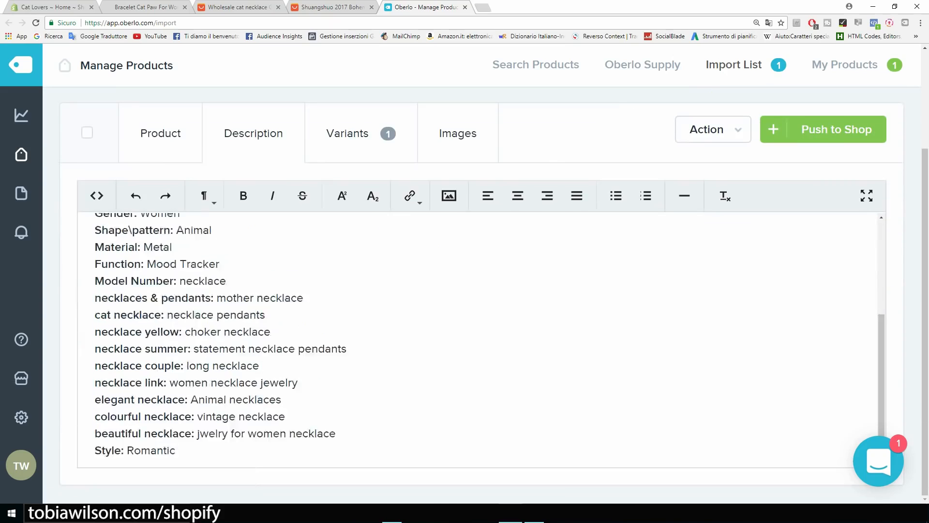
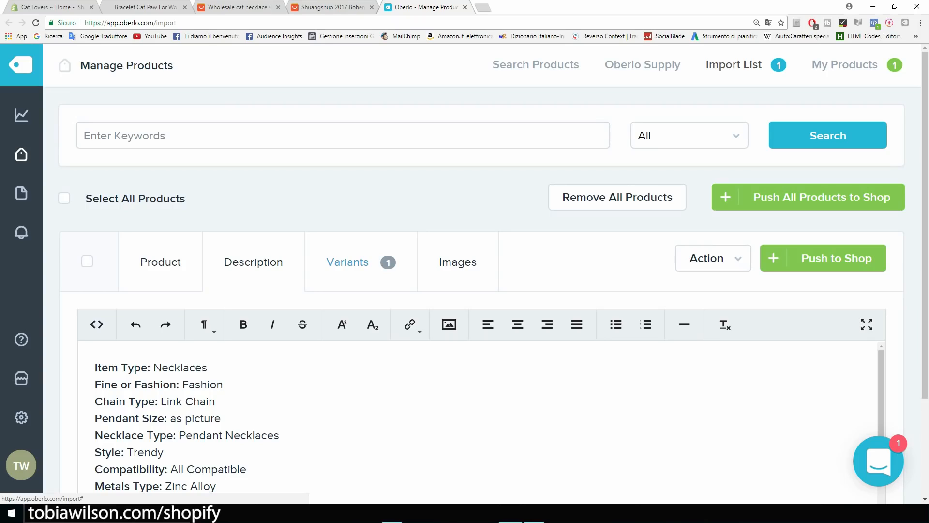
Set the necklace's price and compared-at price to 19.99, checking the bracelet's sale price for reference.
left_click(348, 262)
scroll(465, 290, "down", 2)
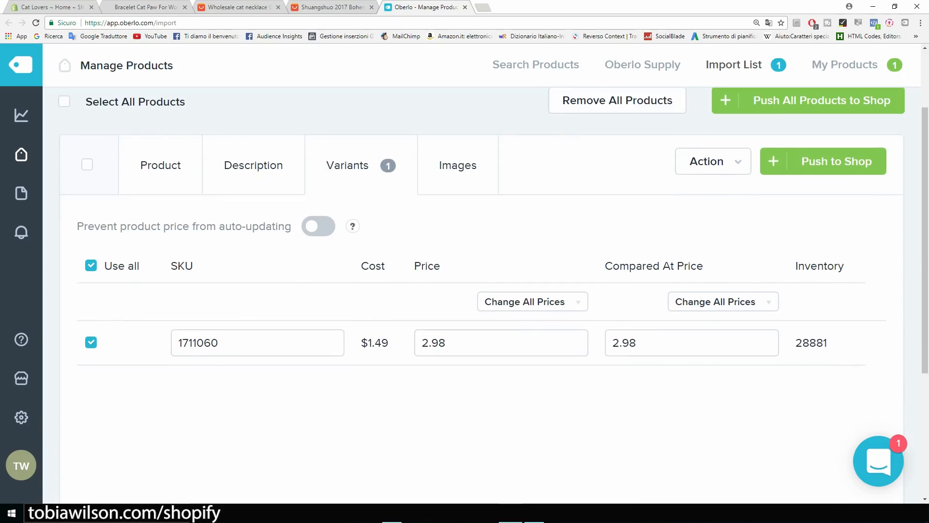
left_click_drag(450, 342, 419, 343)
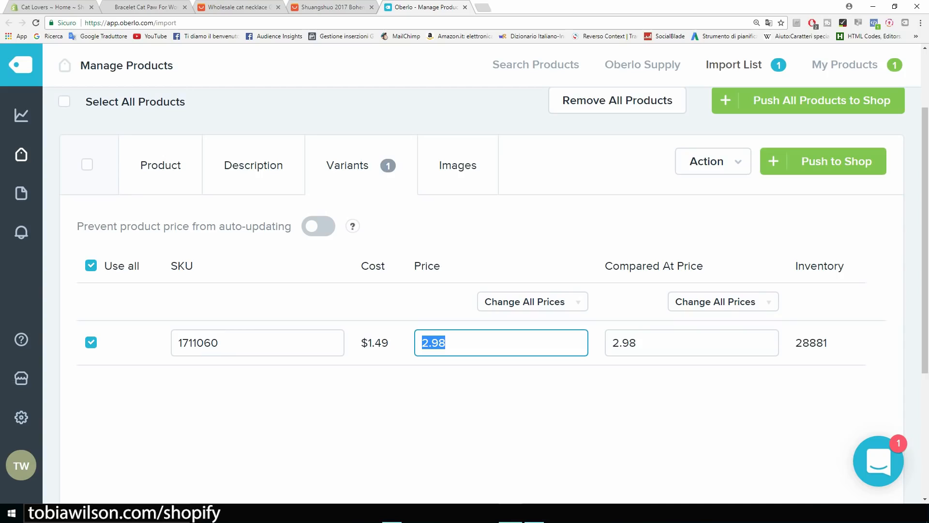
type("19.99")
key("Tab")
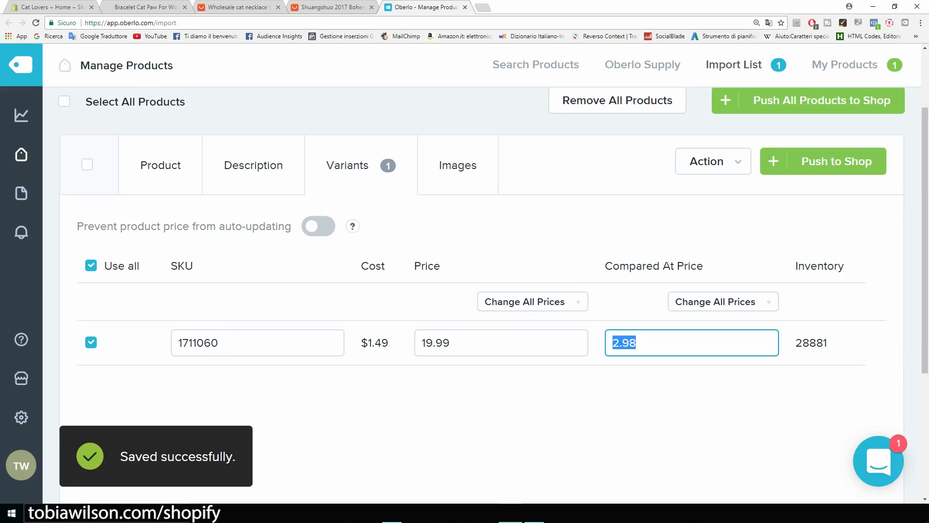
type("19.99")
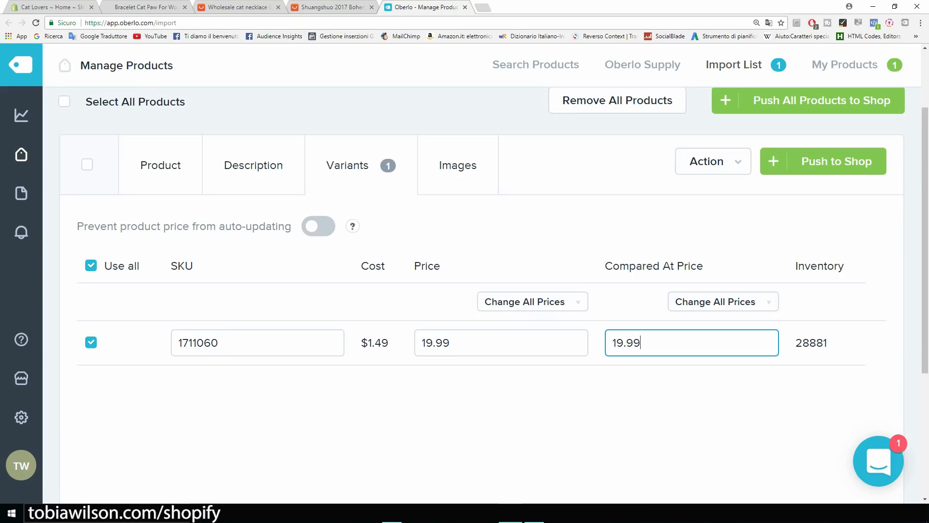
key("shift+Left")
key("shift+Left")
key("shift+Left")
key("shift+Left")
key("shift+Left")
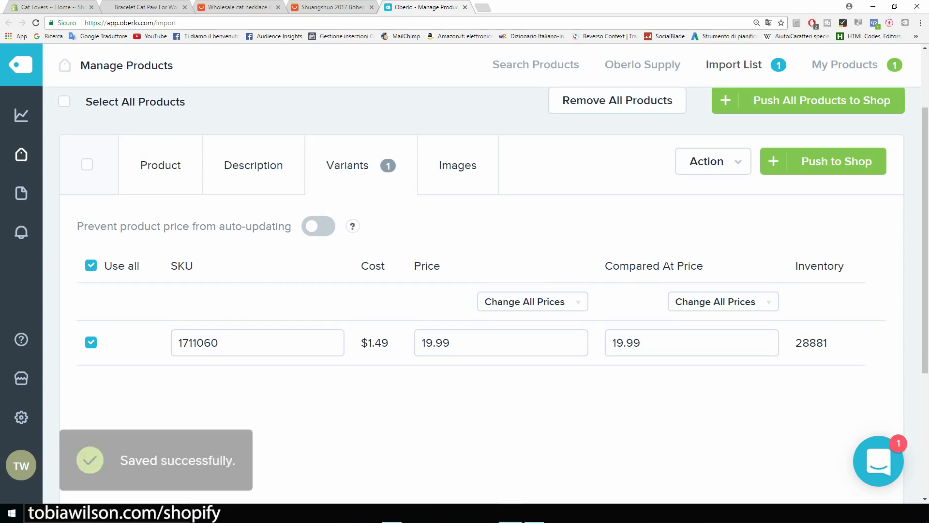
key("ctrl+2")
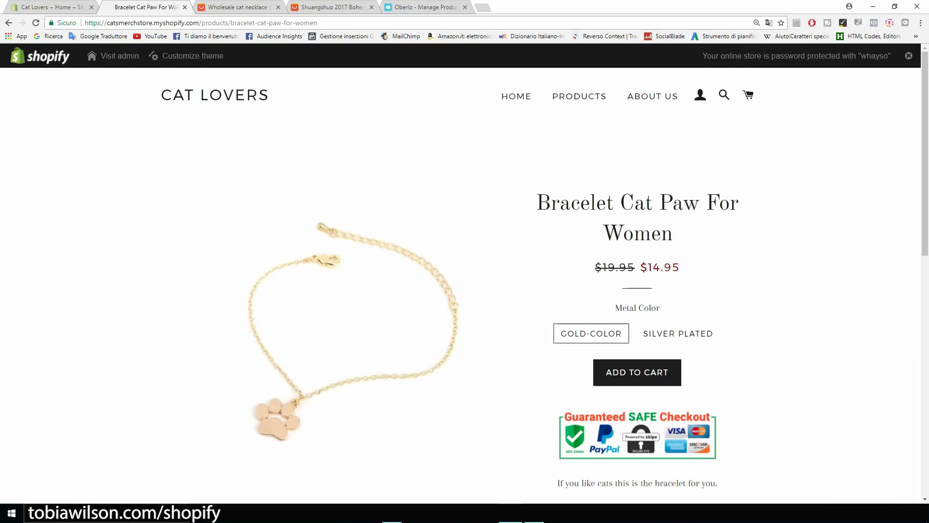
left_click_drag(681, 267, 653, 268)
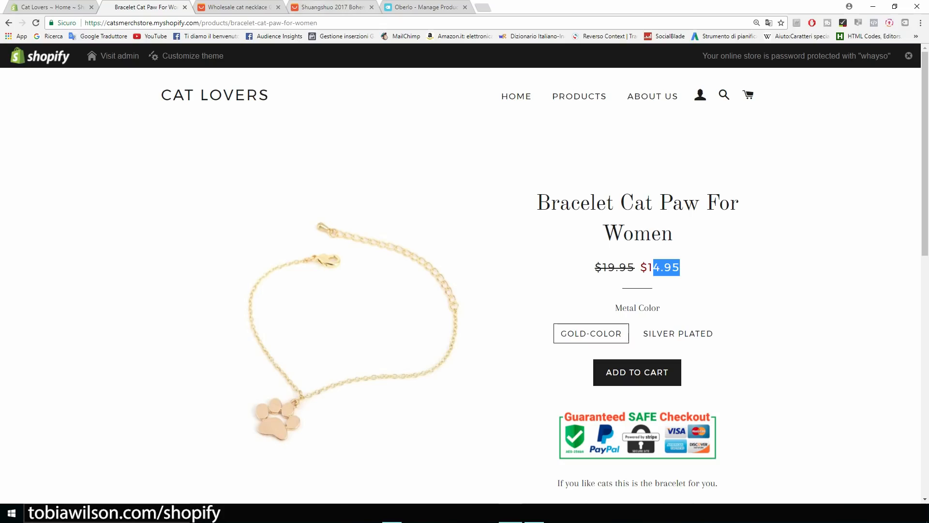
key("ctrl+5")
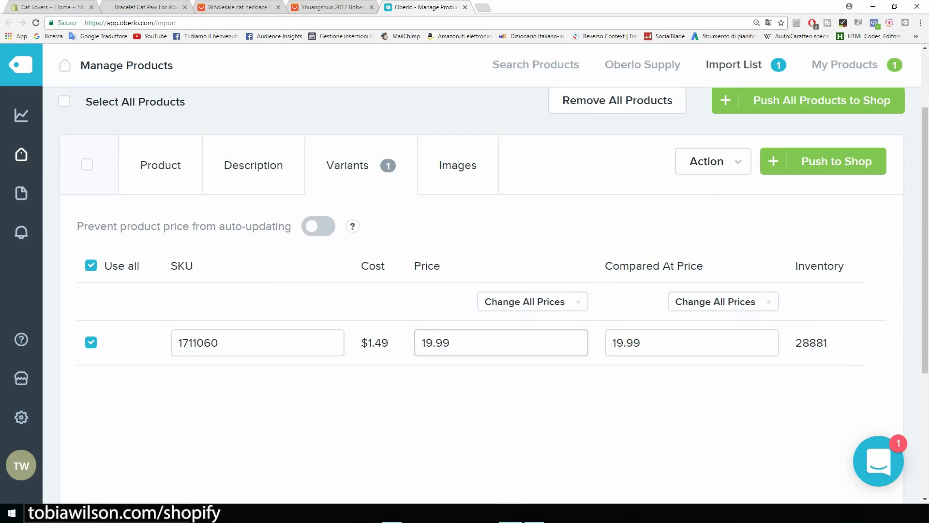
left_click(651, 342)
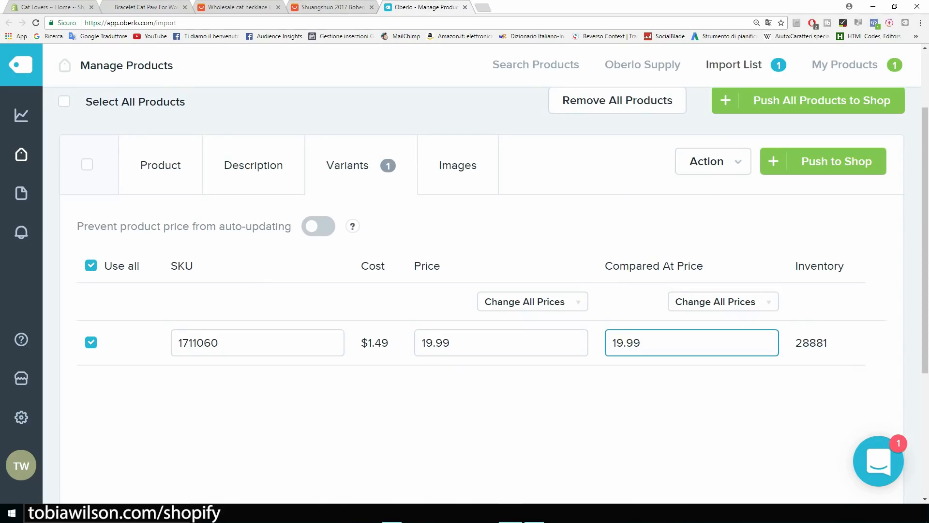
Include the first cat necklace images and push the necklace to the Shopify store.
left_click(458, 165)
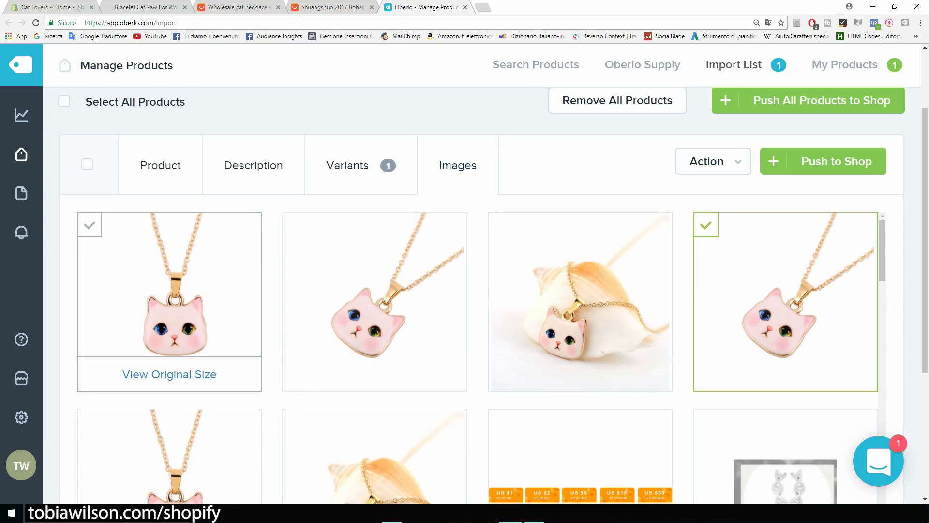
left_click(89, 224)
left_click(295, 225)
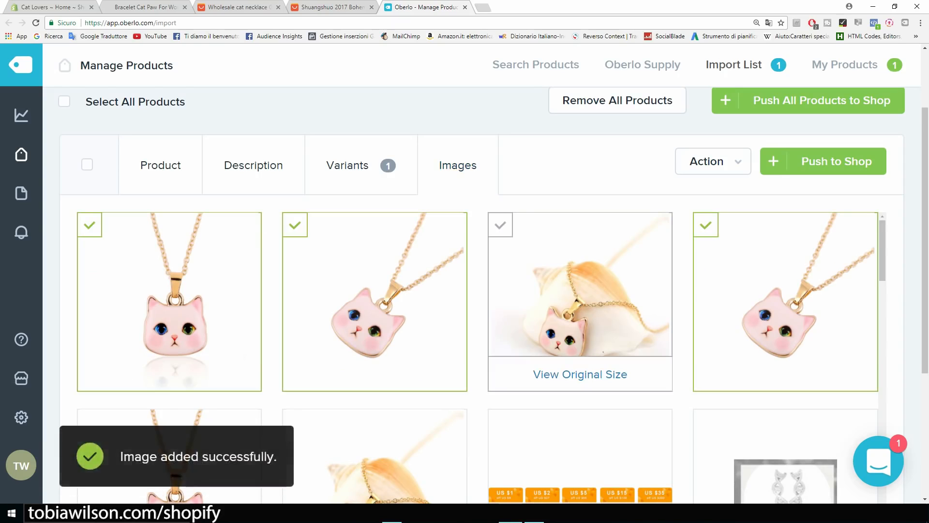
scroll(580, 305, "down", 4)
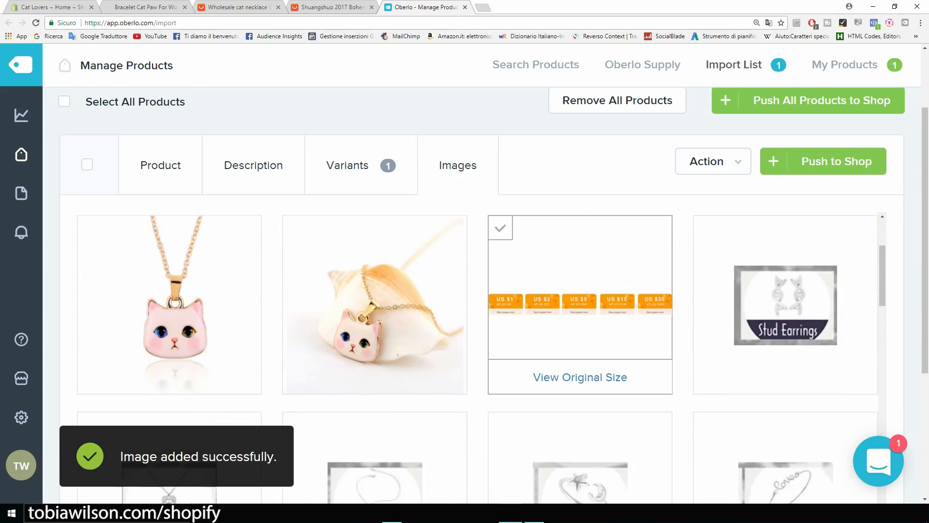
scroll(580, 304, "up", 6)
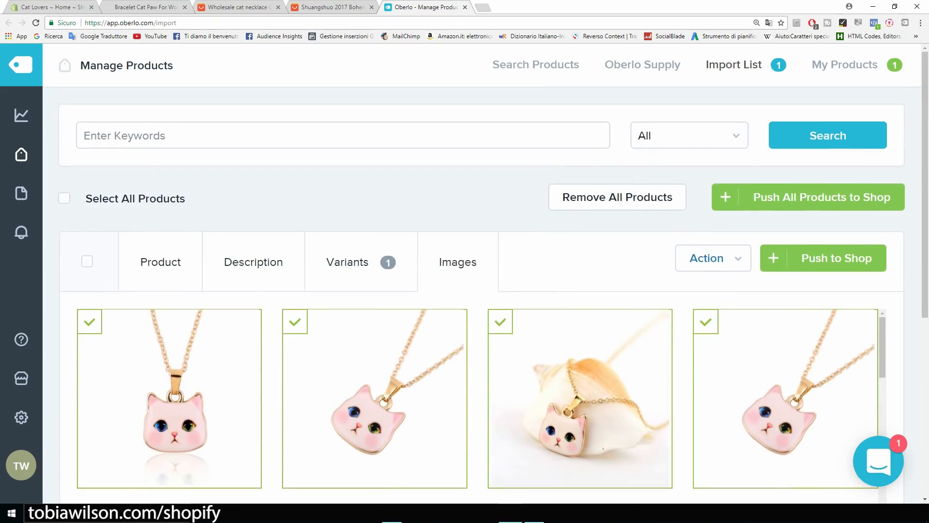
left_click(823, 258)
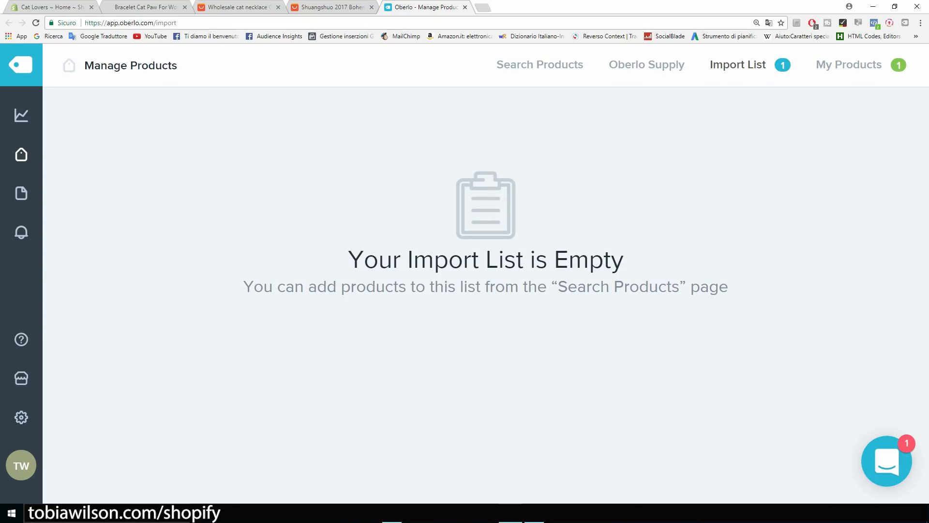
Open the Cat Lover Necklace product from the Shopify admin product list.
left_click(46, 7)
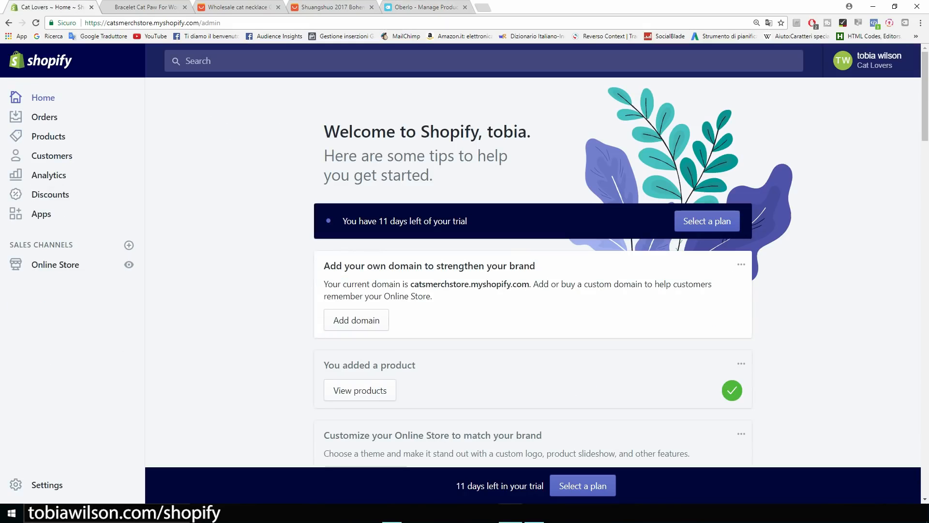
left_click(47, 136)
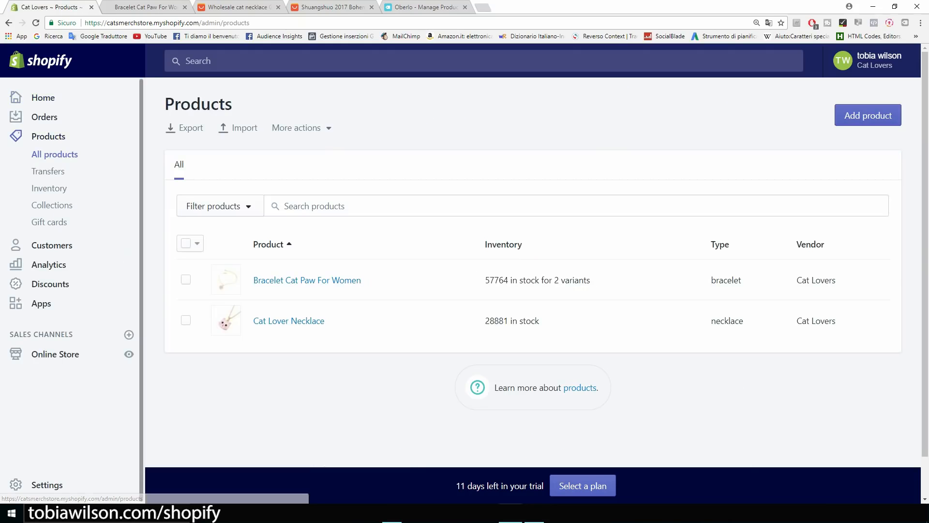
left_click(289, 321)
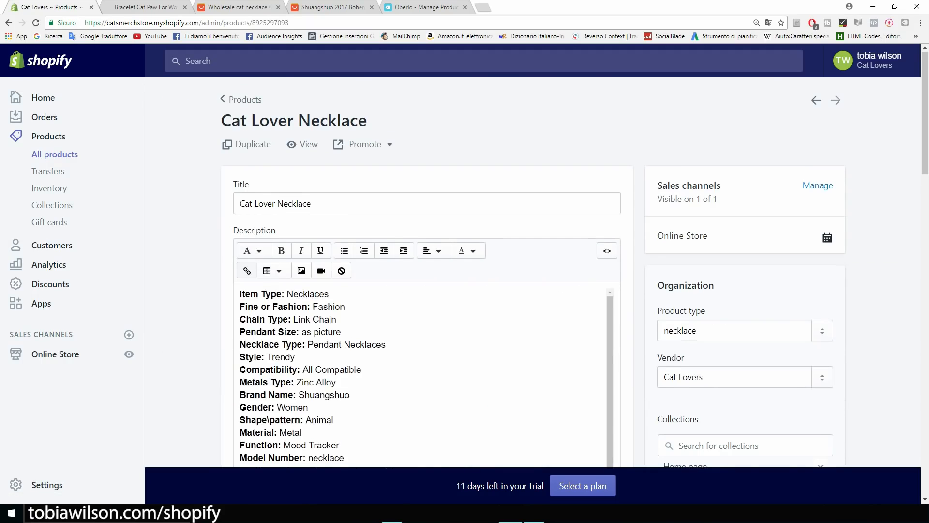
scroll(533, 272, "down", 6)
scroll(532, 272, "up", 5)
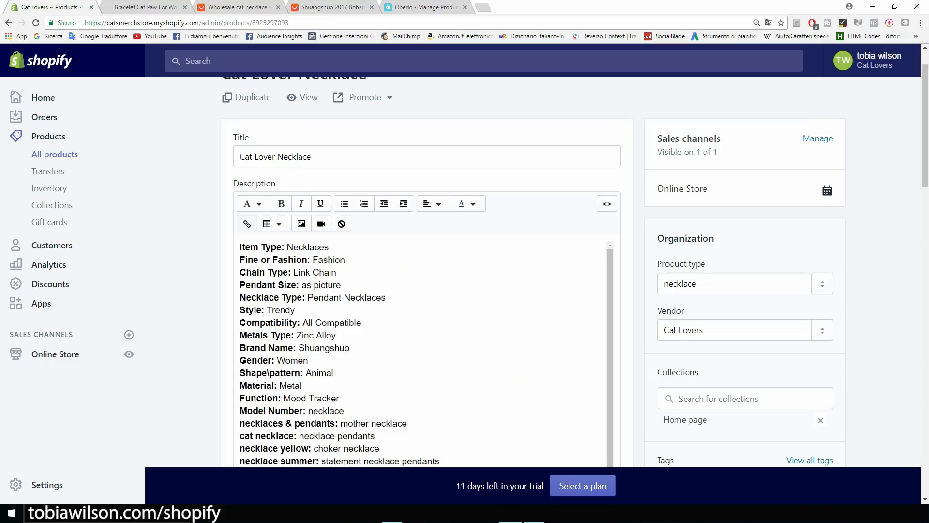
Insert the Guaranteed SAFE Checkout image at the description's start with alt text 'cat necklace'.
left_click(240, 248)
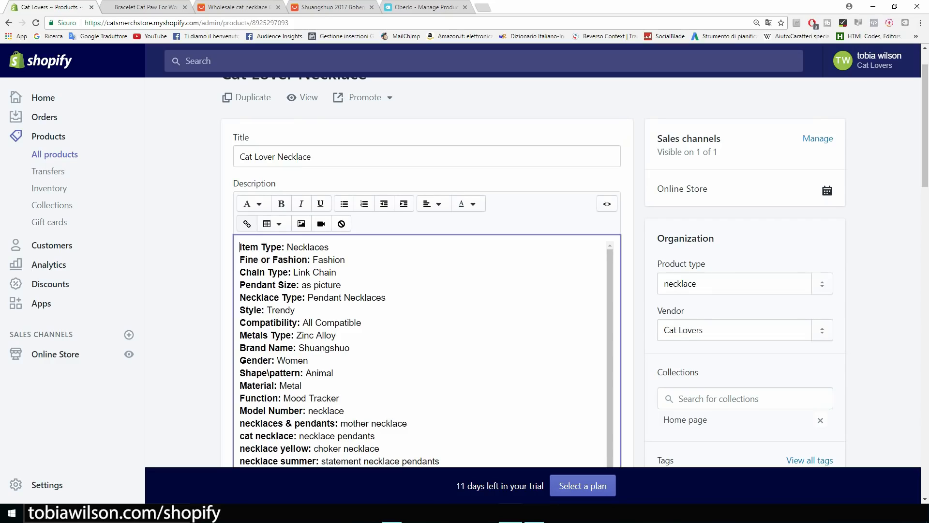
key("Return")
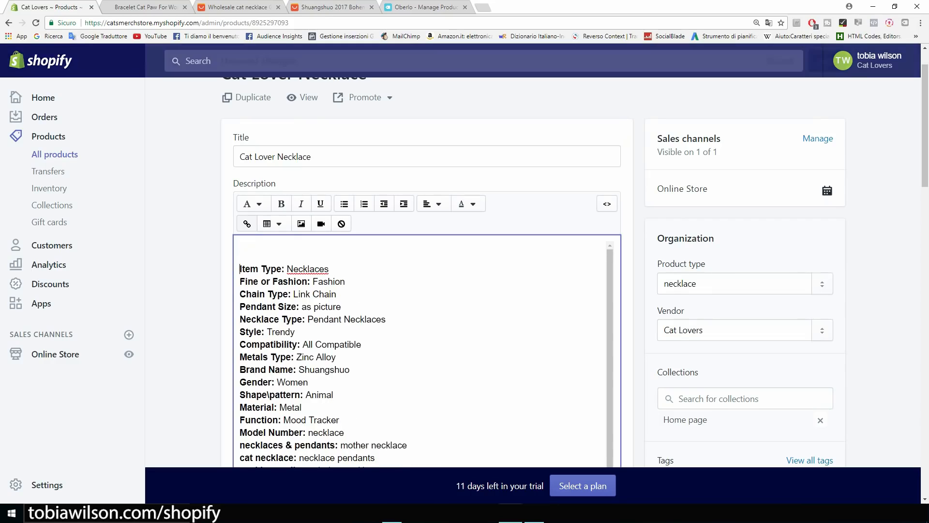
left_click(301, 223)
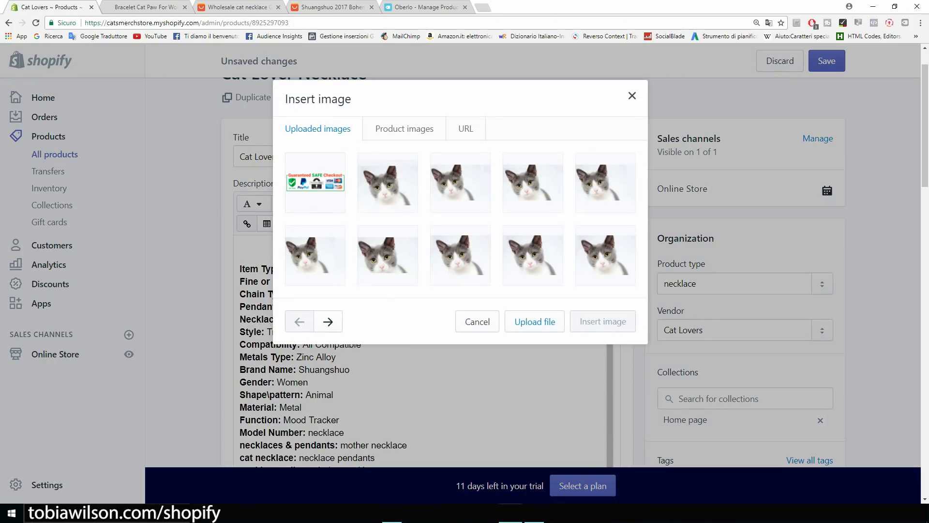
left_click(316, 182)
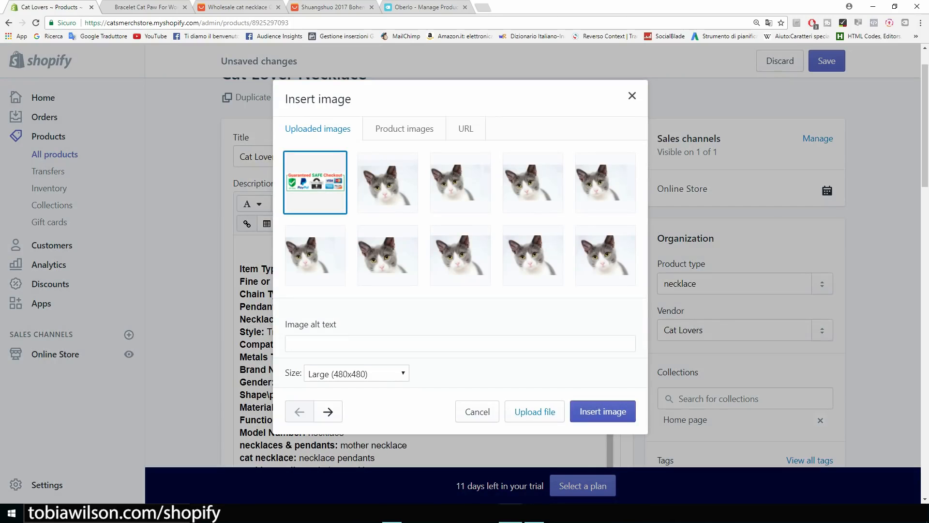
left_click(315, 344)
type("cat ")
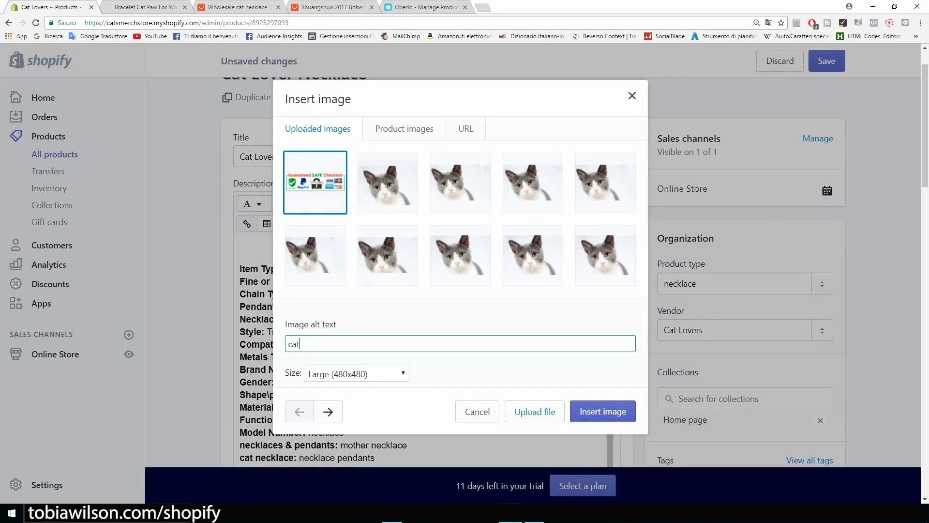
type("neckal")
key("BackSpace")
type("lace")
key("Return")
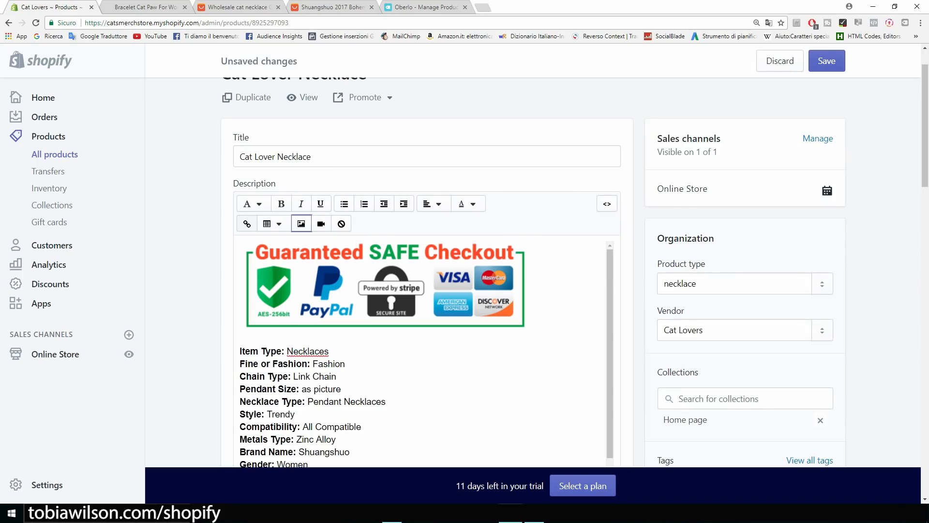
Shrink the checkout image to about 197 × 62.
left_click(426, 290)
left_click_drag(530, 332, 385, 289)
scroll(387, 291, "down", 10)
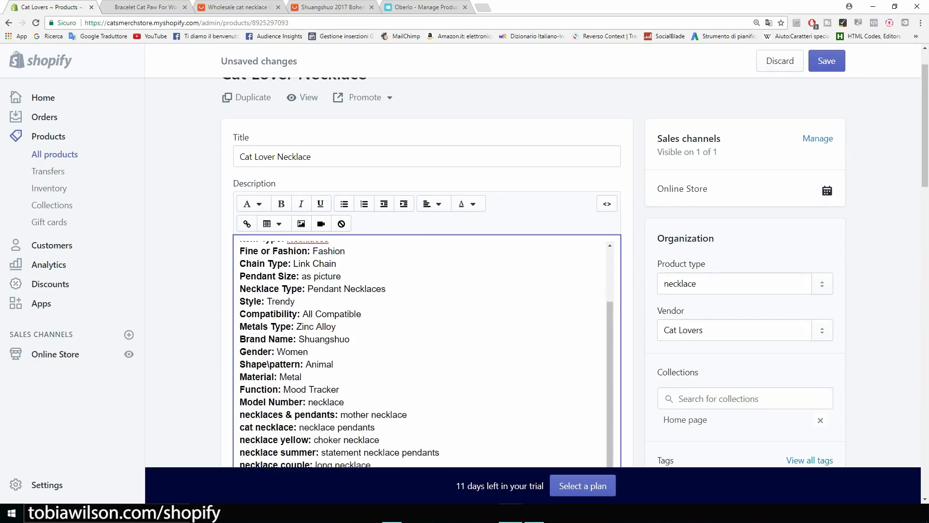
scroll(426, 295, "up", 3)
Select the whole description and centre-align it.
left_click_drag(304, 334, 244, 70)
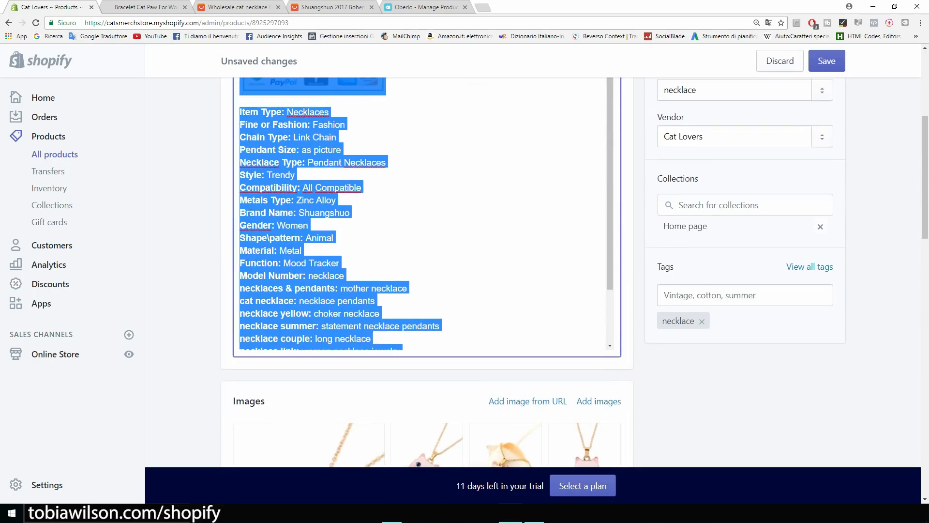
scroll(426, 271, "up", 3)
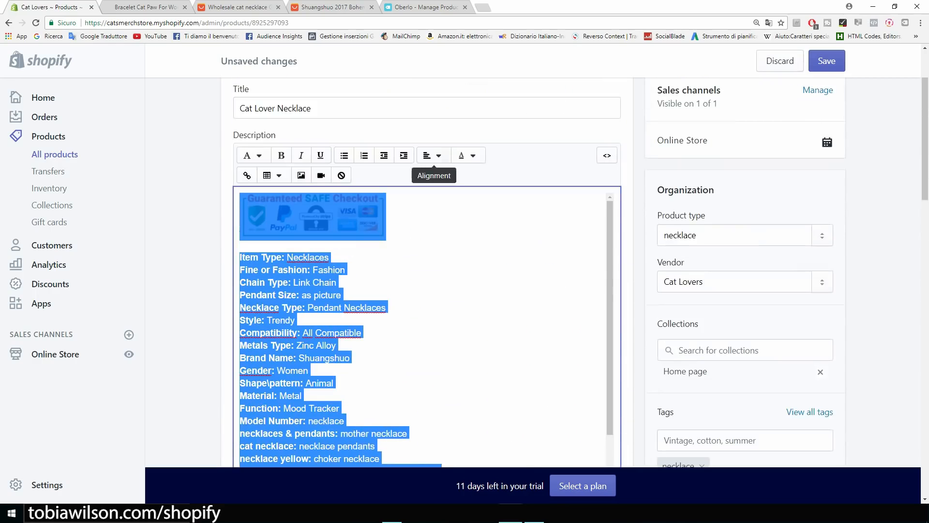
left_click(432, 155)
left_click(442, 207)
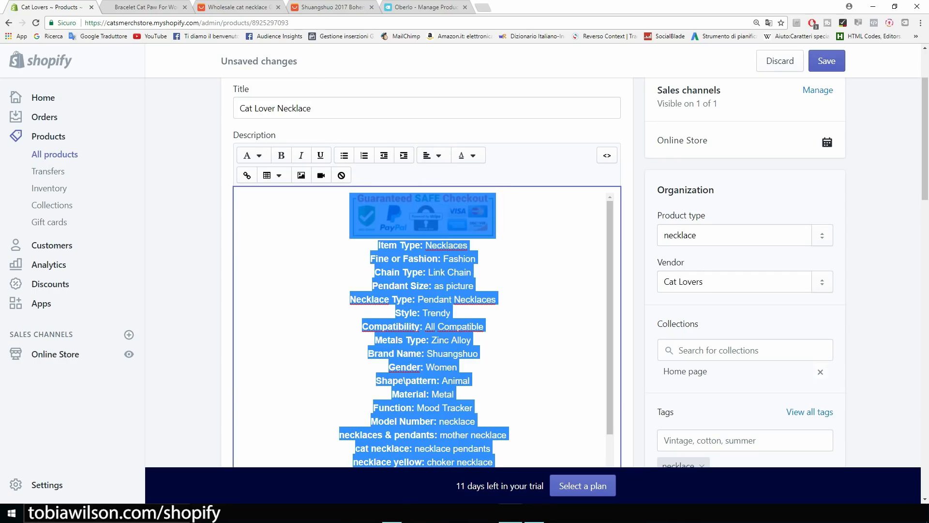
left_click(374, 272)
scroll(374, 272, "down", 4)
scroll(426, 252, "up", 5)
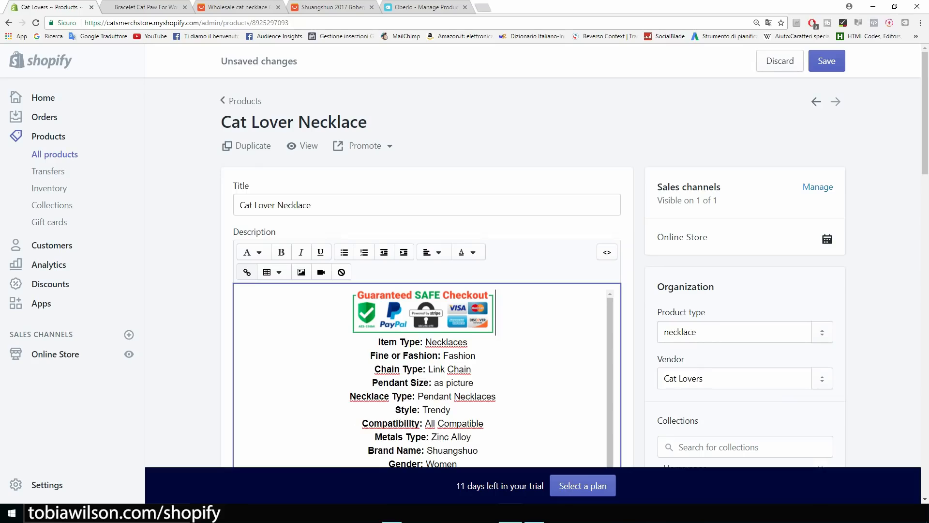
Add a centred FREE SHIPPING line below the checkout image and save the product.
key("Return")
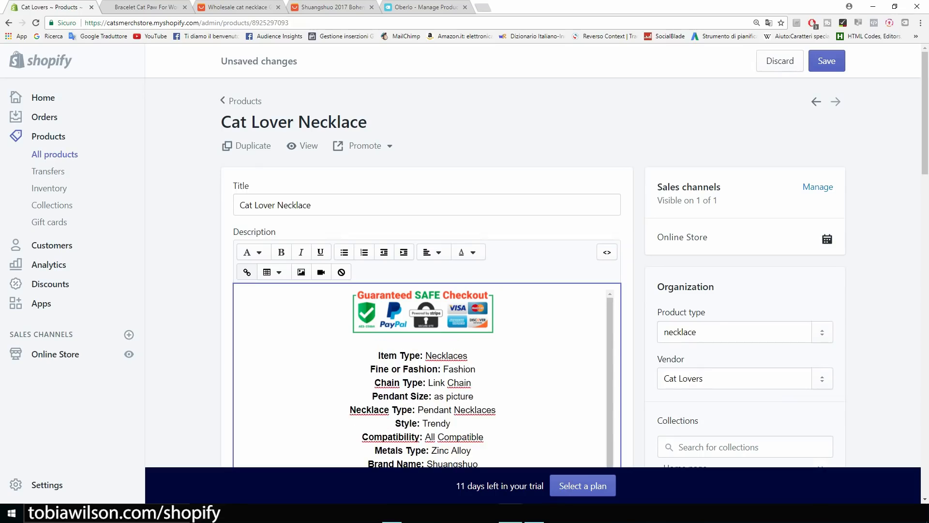
type("FREE SHIPPING")
left_click_drag(311, 341, 240, 342)
left_click(433, 252)
left_click(451, 305)
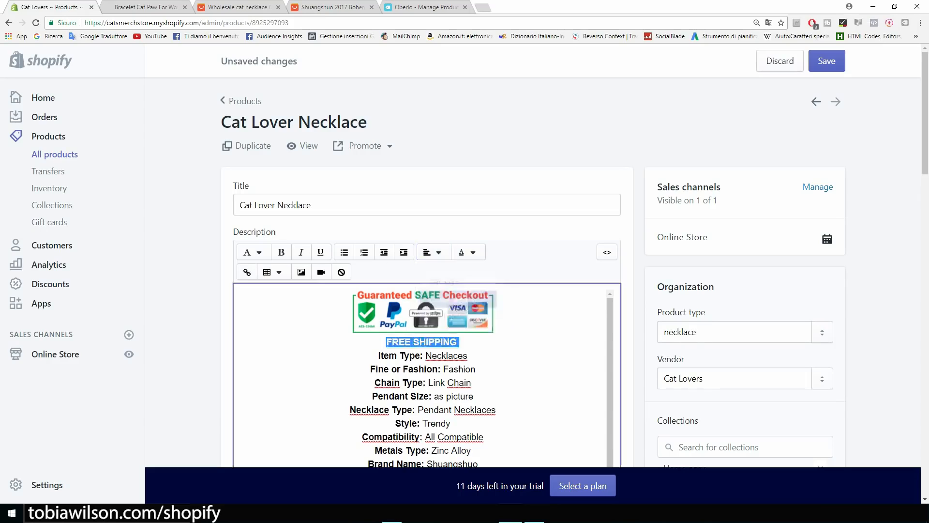
left_click(826, 61)
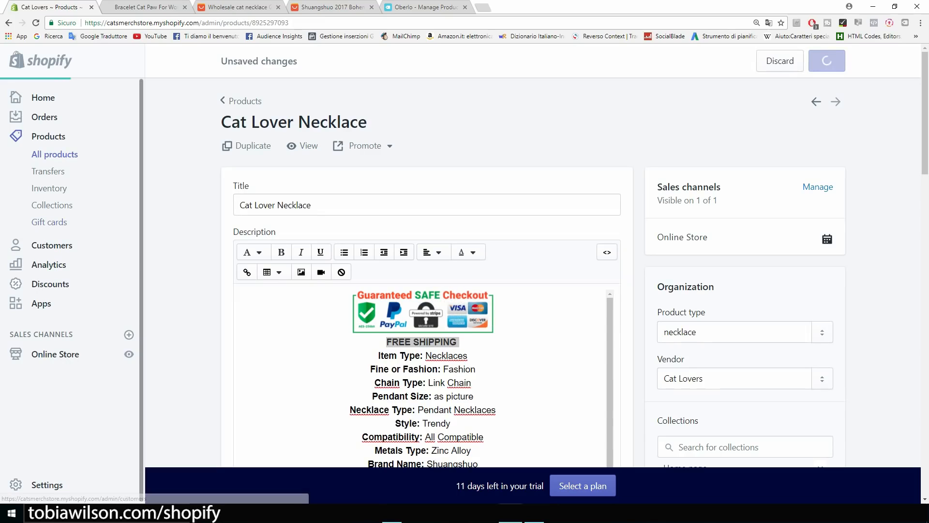
left_click(129, 354)
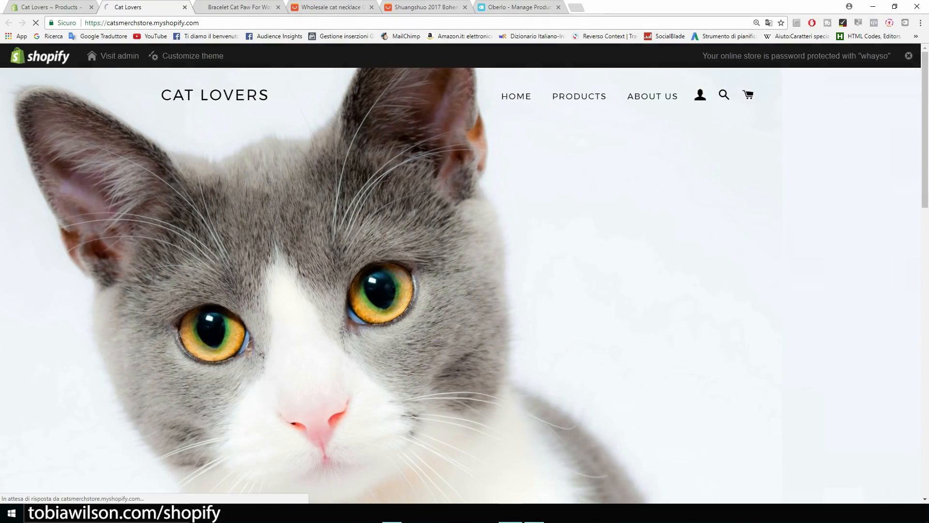
Browse the live Cat Lover Necklace product page on the storefront.
left_click(171, 251)
left_click(614, 334)
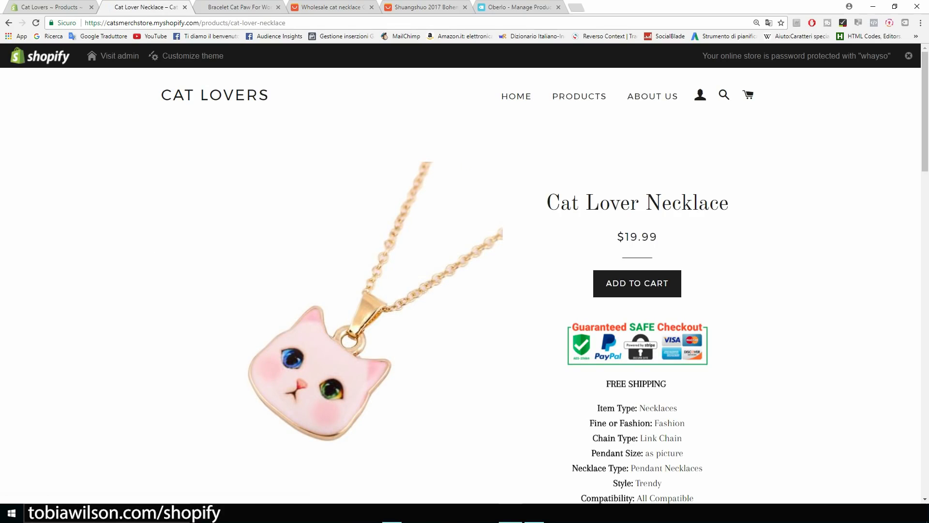
scroll(465, 286, "down", 12)
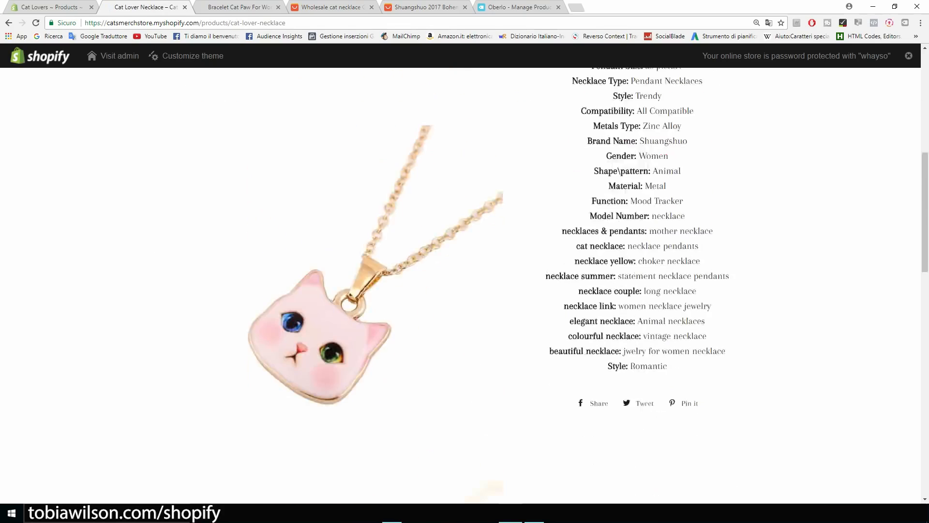
scroll(465, 286, "down", 9)
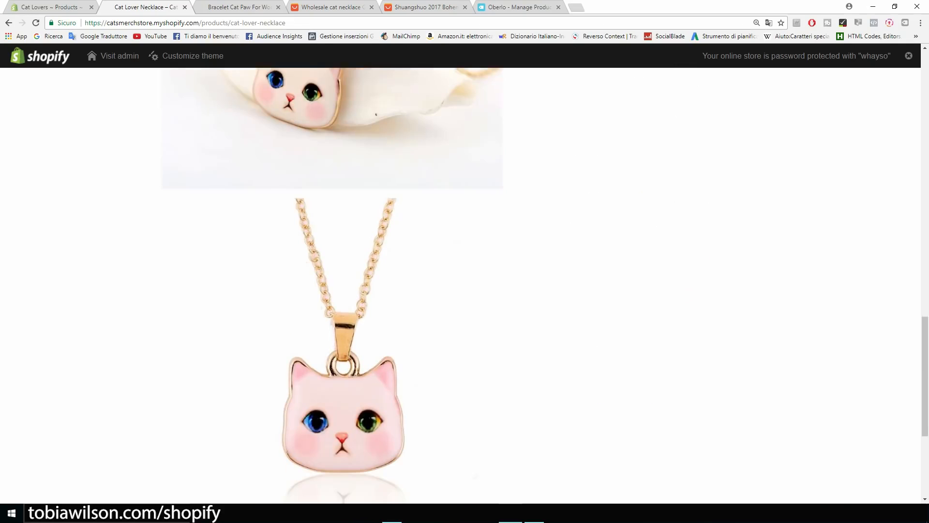
scroll(465, 286, "up", 5)
scroll(465, 286, "up", 12)
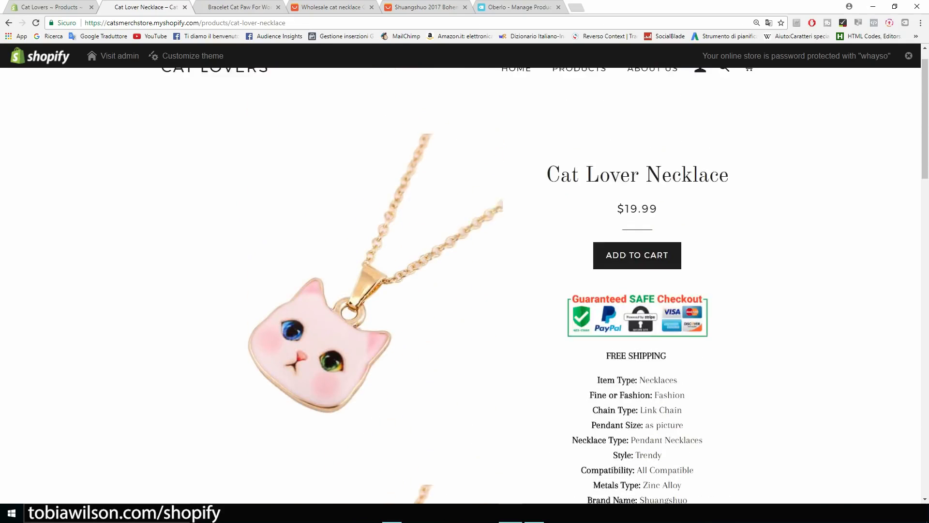
scroll(464, 286, "down", 9)
scroll(464, 285, "up", 5)
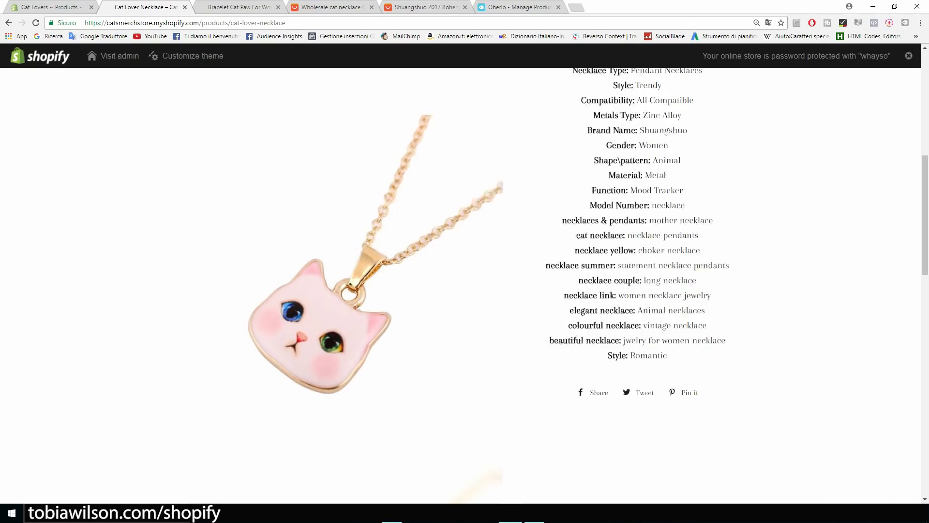
scroll(465, 285, "up", 4)
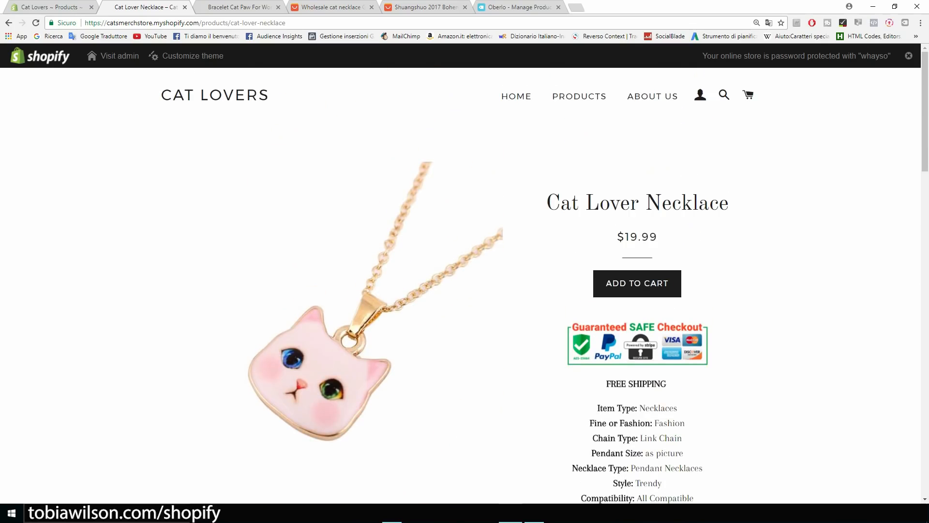
scroll(464, 286, "down", 13)
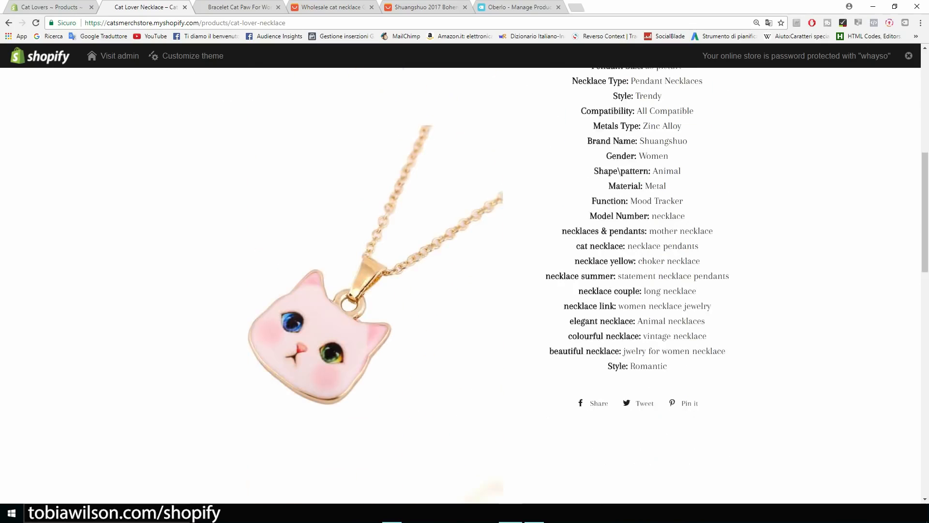
scroll(465, 285, "down", 7)
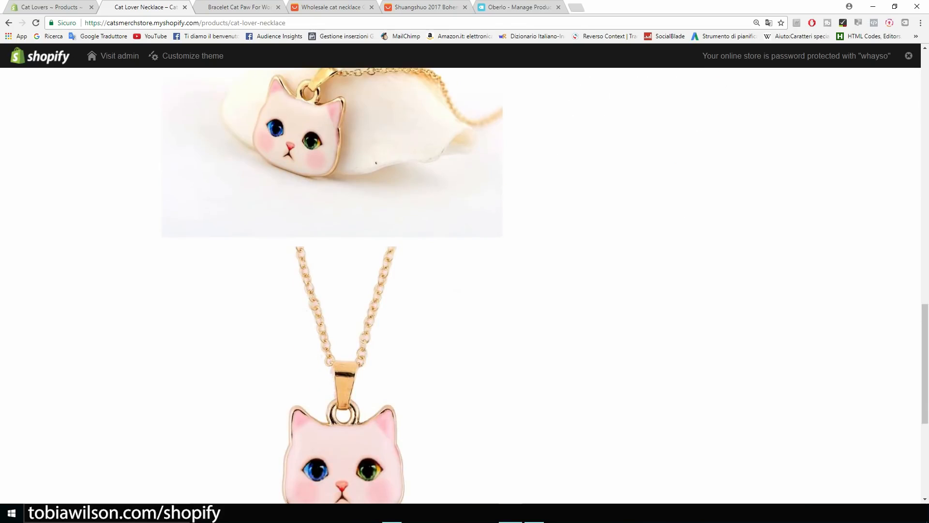
scroll(465, 286, "down", 6)
scroll(464, 285, "up", 15)
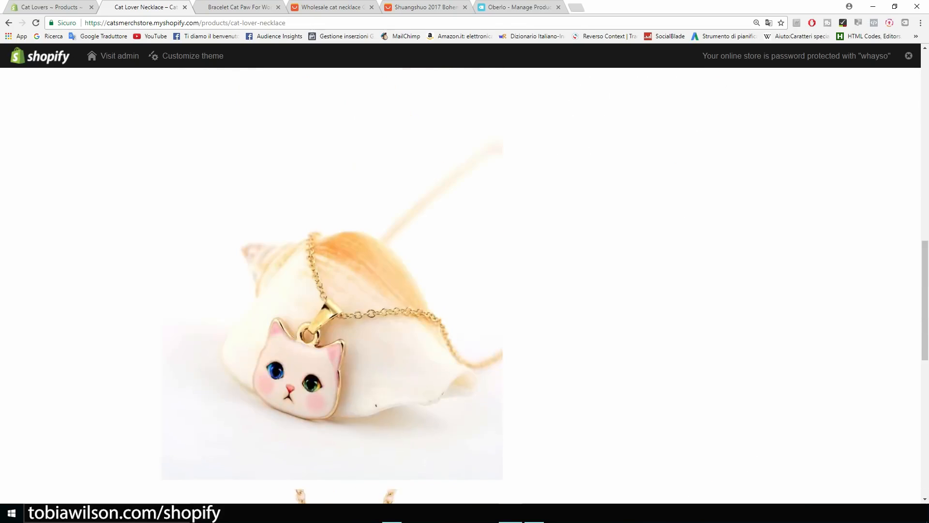
scroll(464, 285, "up", 10)
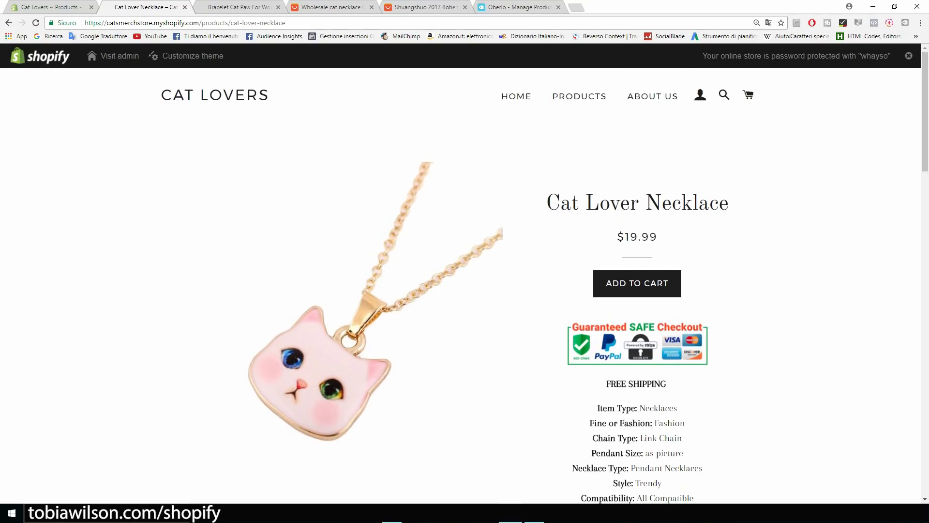
left_click_drag(730, 203, 561, 203)
Open the Bracelet Cat Paw For Women page, priced $14.95 down from $19.95.
left_click(579, 97)
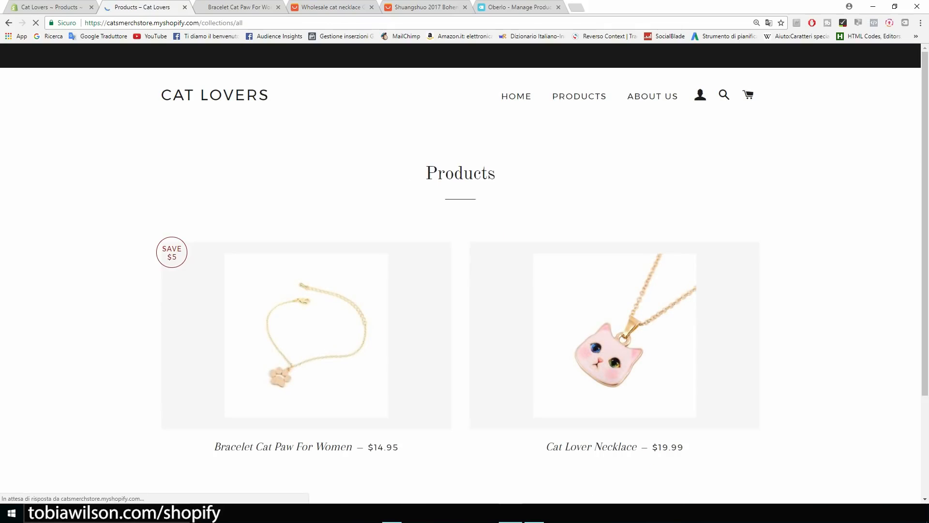
left_click(306, 335)
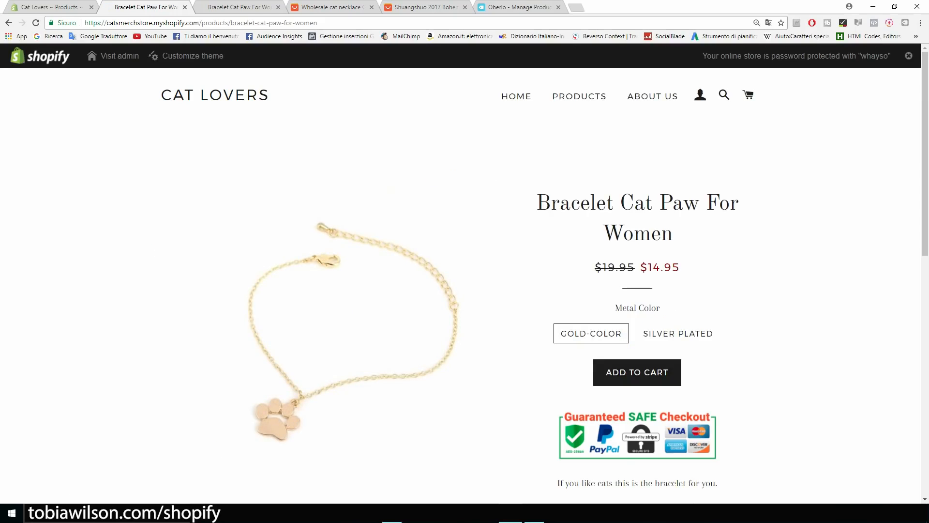
scroll(465, 281, "down", 5)
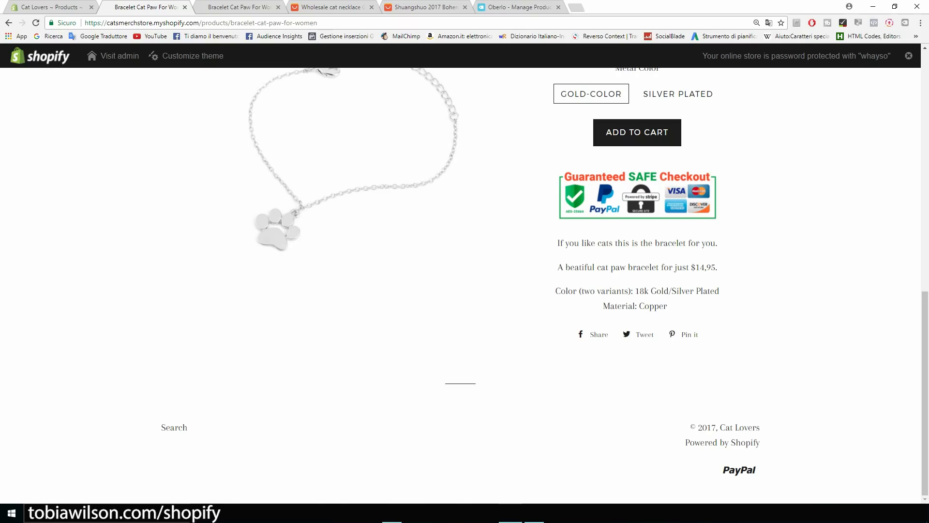
scroll(465, 281, "up", 5)
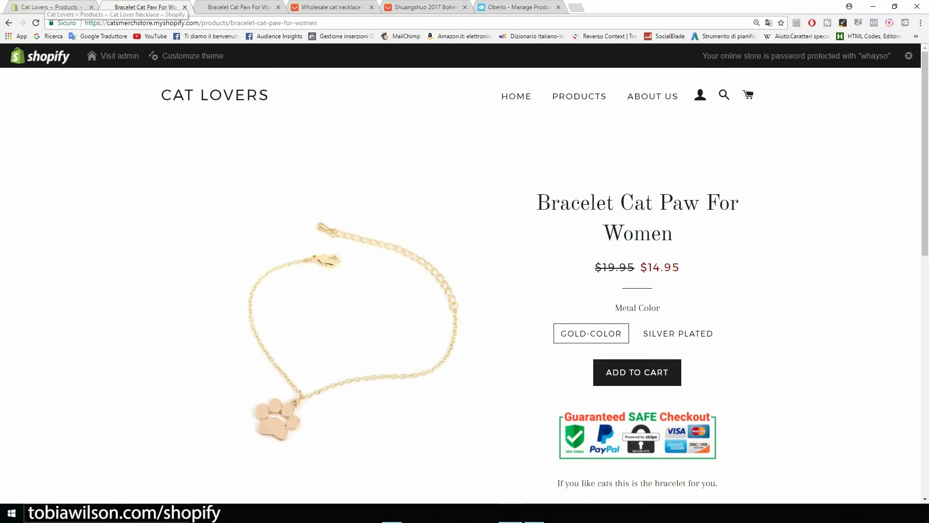
Launch Personalized Recommendations from the admin's installed Apps list.
left_click(44, 7)
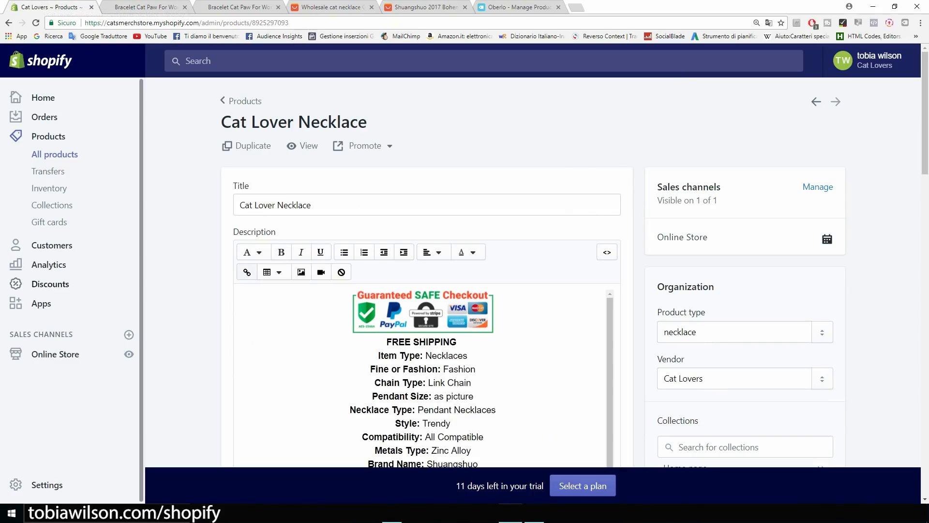
left_click(41, 303)
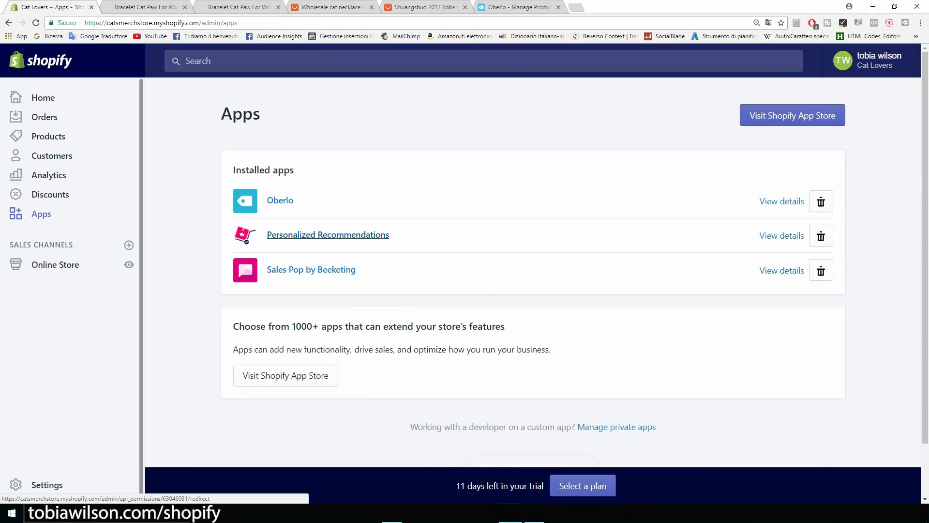
left_click(328, 234)
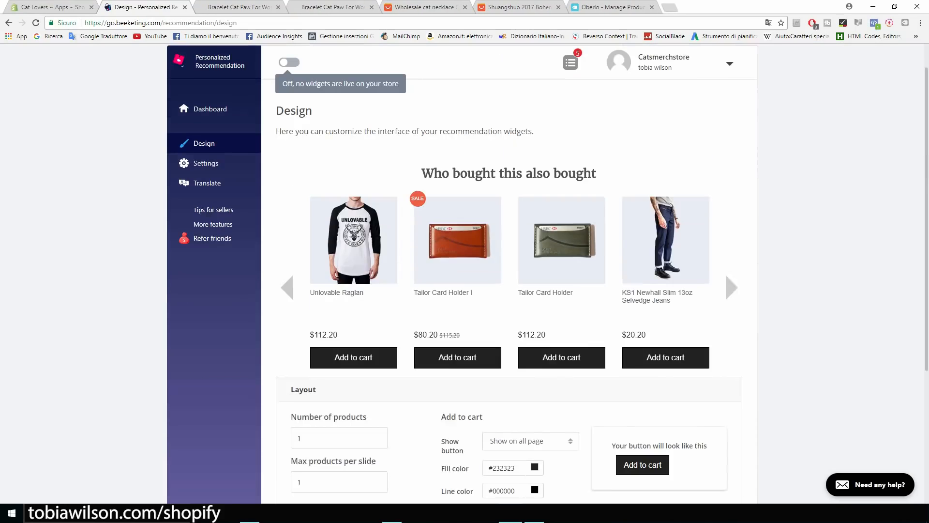
Review the widget layout, keeping add-to-cart on Show on all page, then open the App Store.
scroll(464, 271, "down", 4)
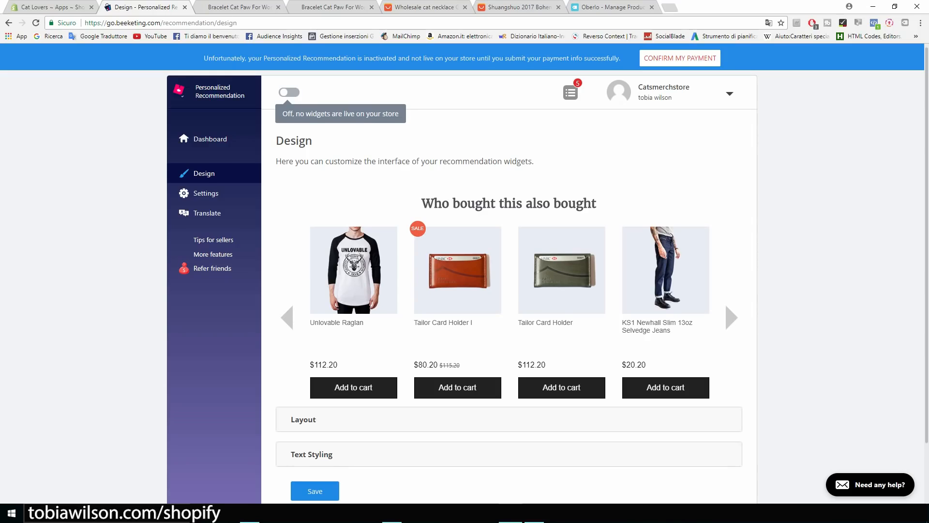
scroll(464, 290, "down", 2)
left_click(303, 354)
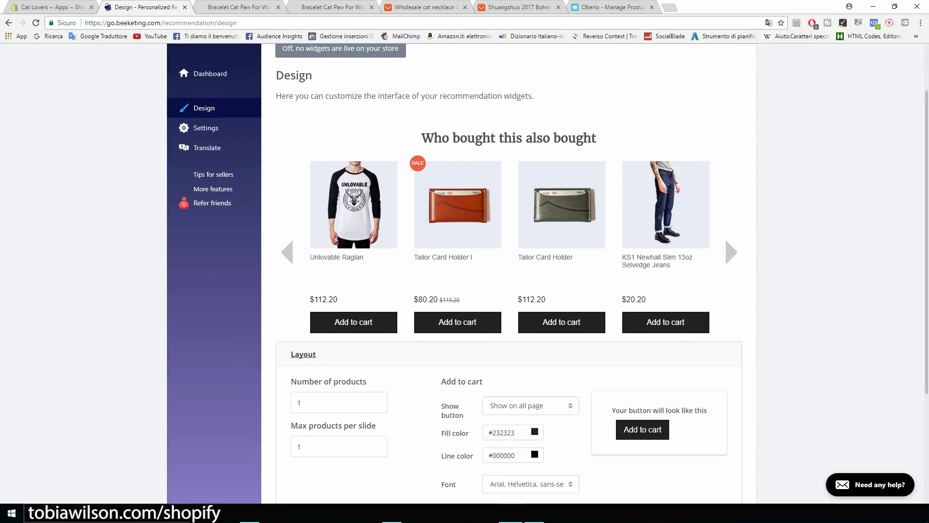
left_click(531, 405)
scroll(531, 405, "down", 4)
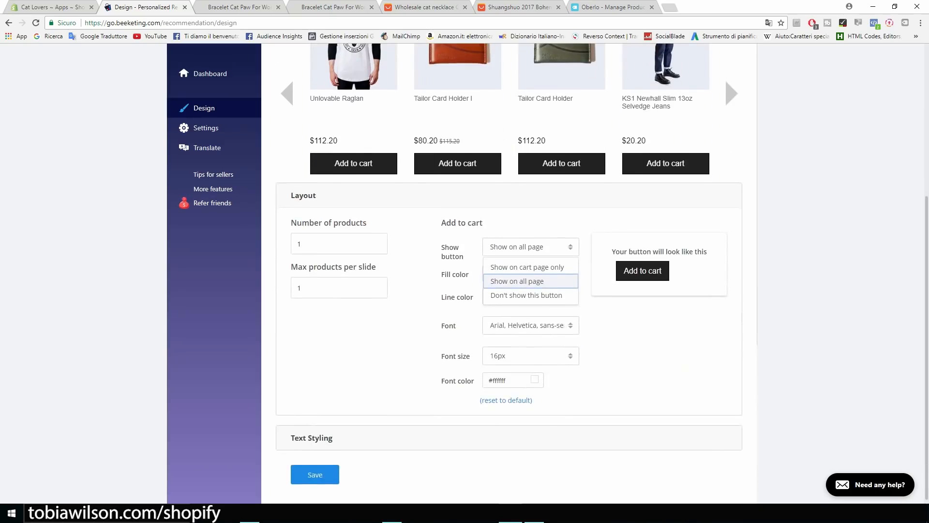
scroll(531, 405, "up", 5)
left_click(531, 439)
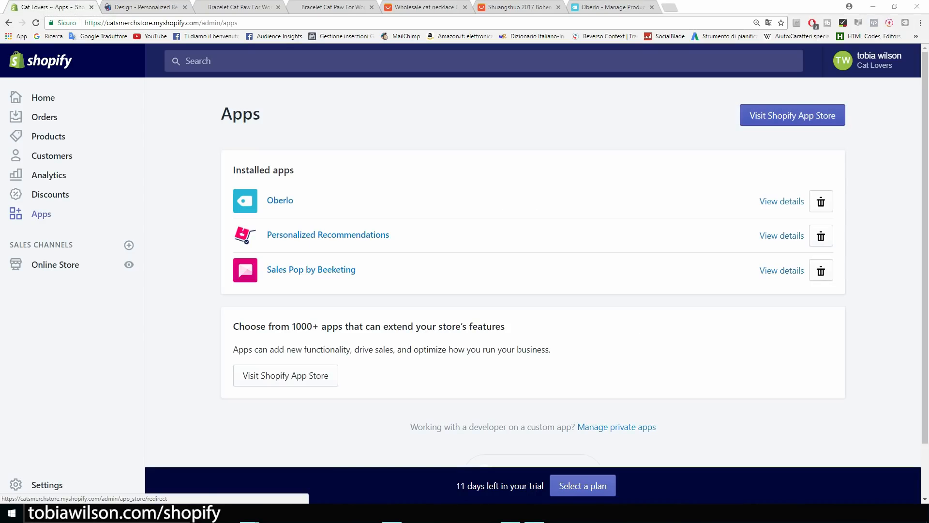
left_click(792, 115)
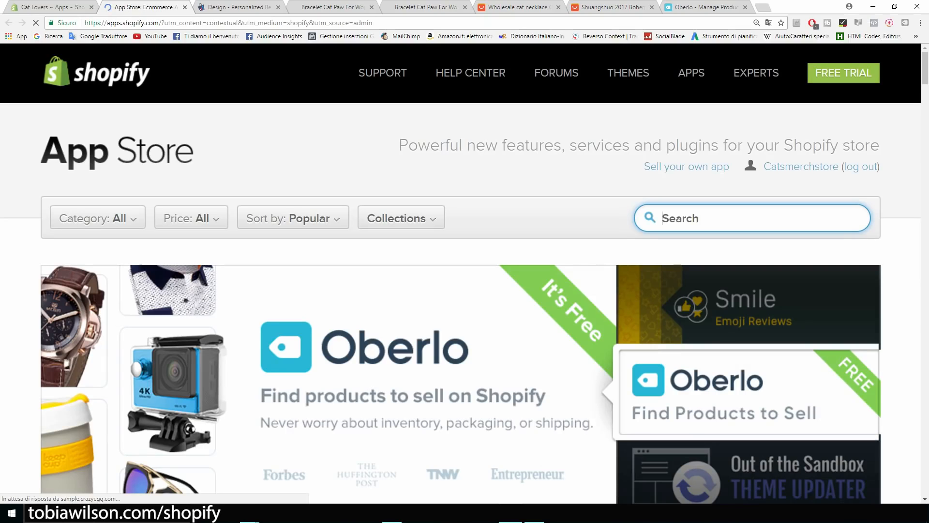
Search 'product up' and open the Product Upsell app listing.
type("product up")
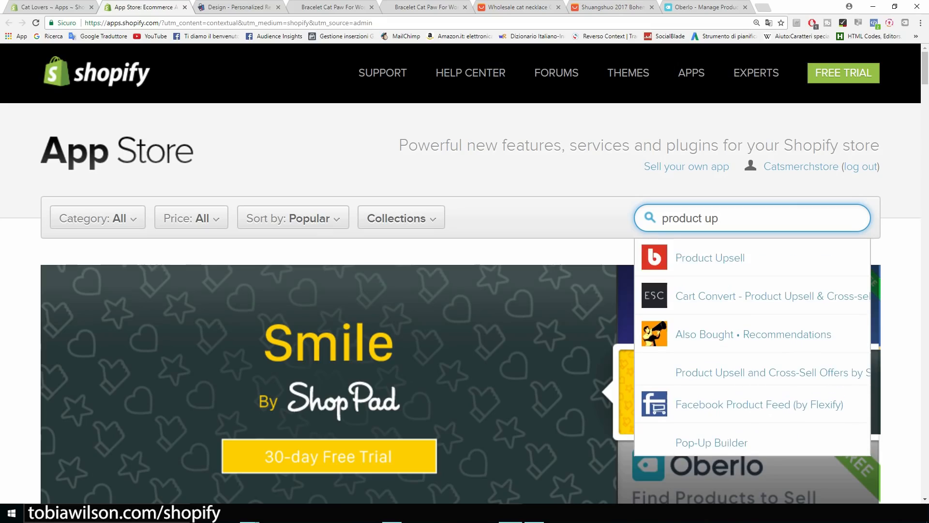
left_click(711, 258)
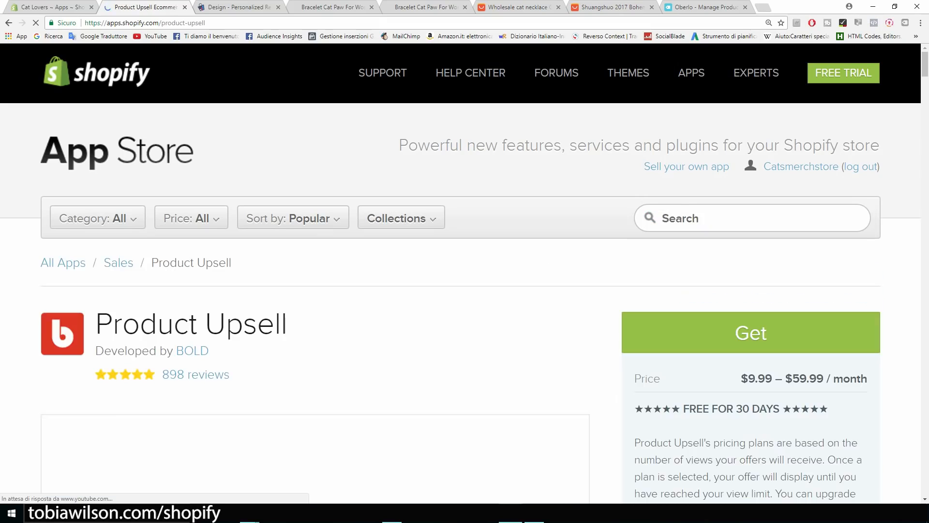
scroll(166, 244, "down", 4)
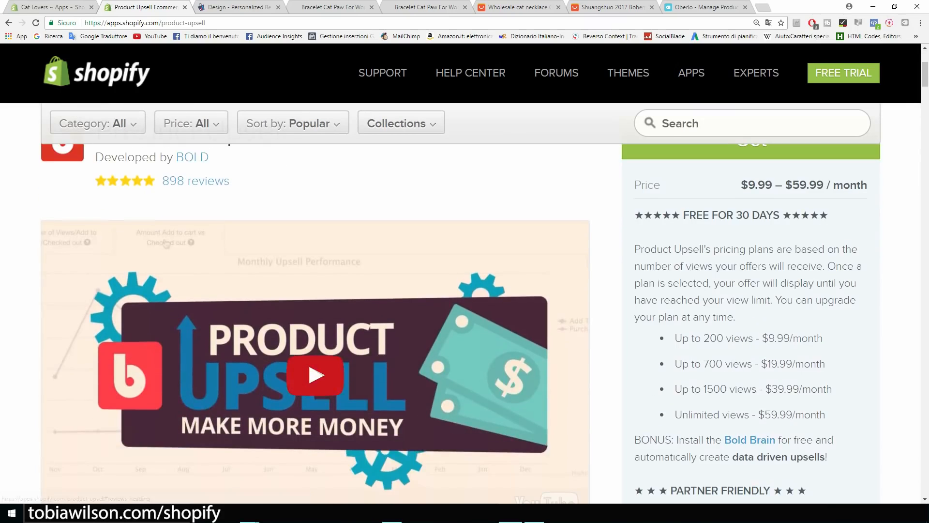
scroll(315, 320, "down", 3)
scroll(315, 320, "up", 2)
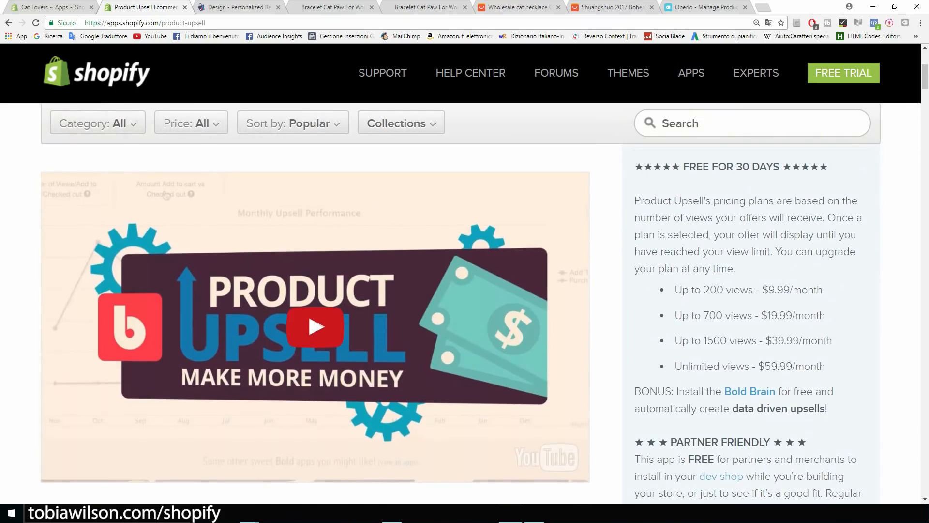
Watch the Product Upsell promo video full screen from 1:13, pausing on the upsell popup.
left_click(166, 195)
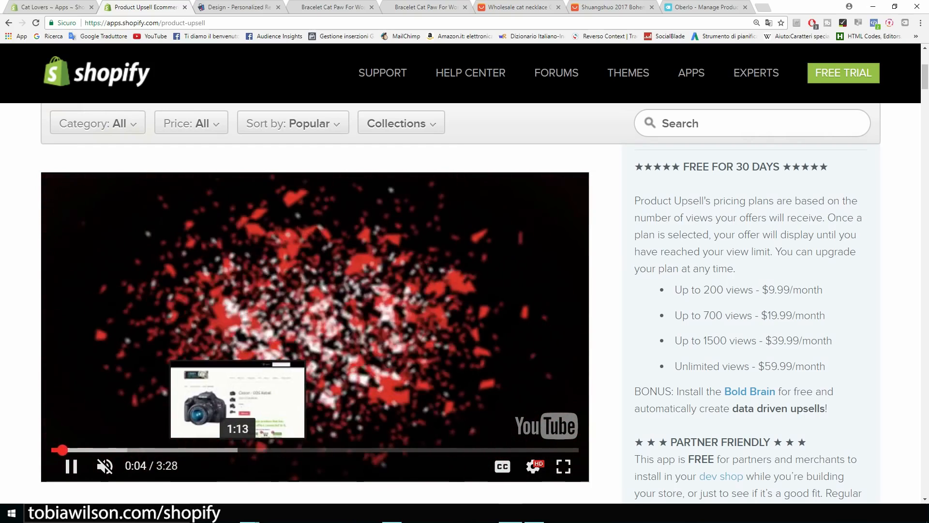
left_click(237, 450)
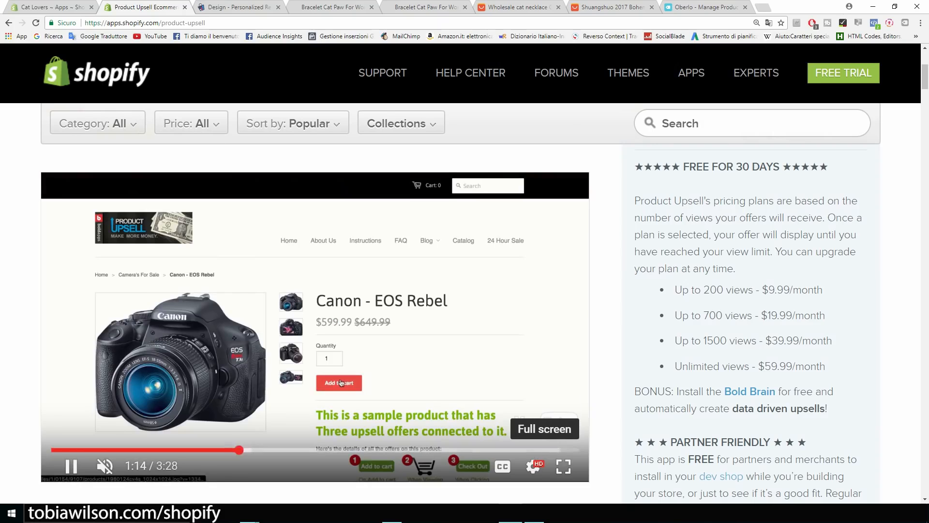
left_click(563, 466)
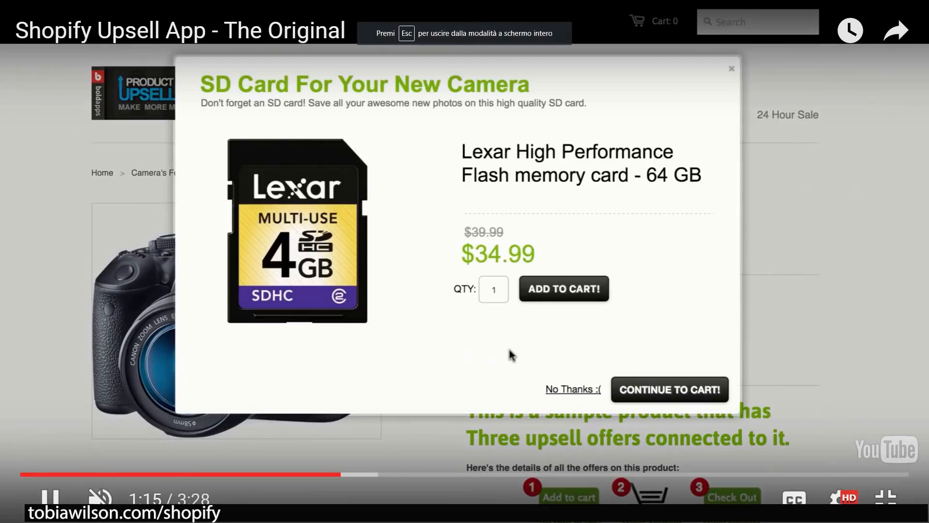
left_click(509, 349)
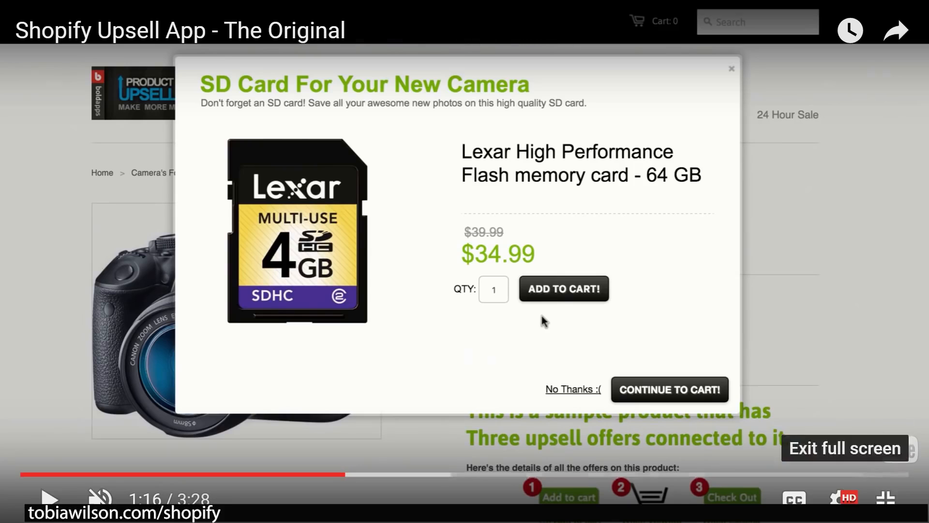
left_click(886, 497)
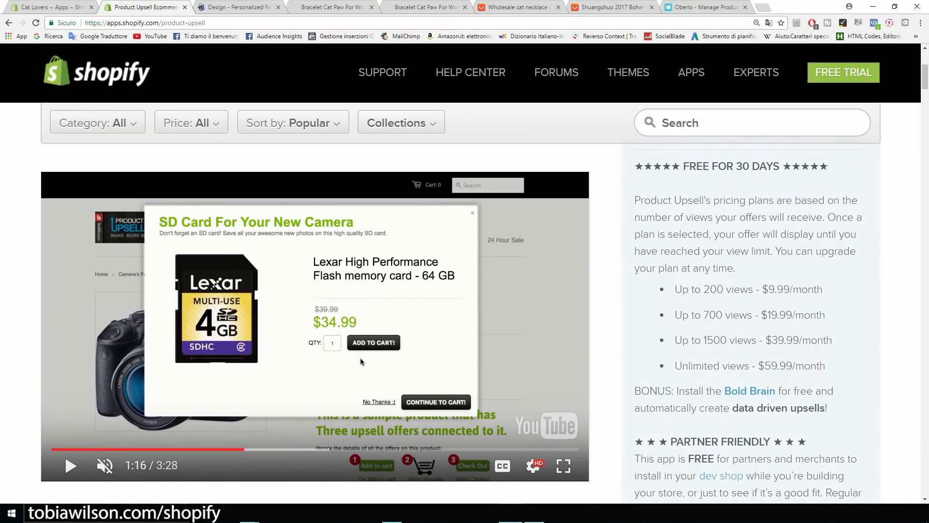
Review the Product Upsell monthly pricing tiers, from $9.99 to $59.99.
left_click_drag(675, 288, 753, 289)
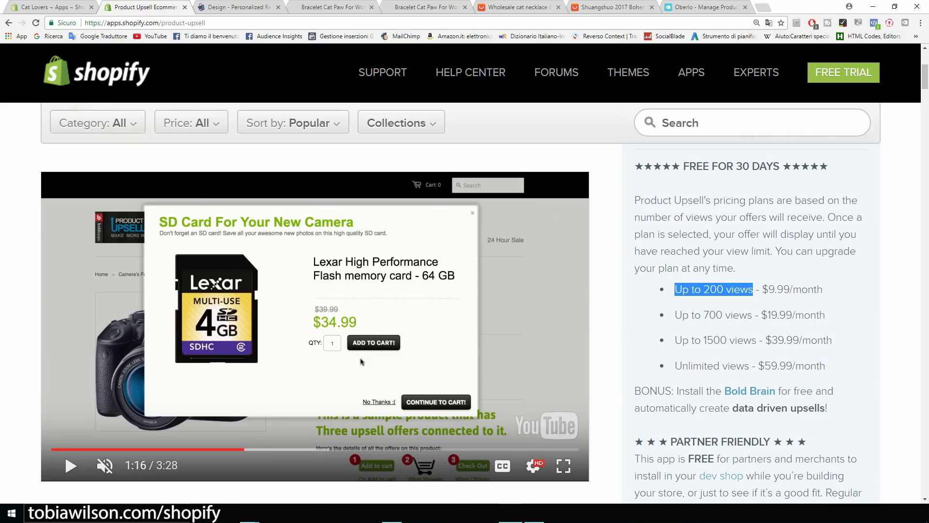
left_click(755, 290)
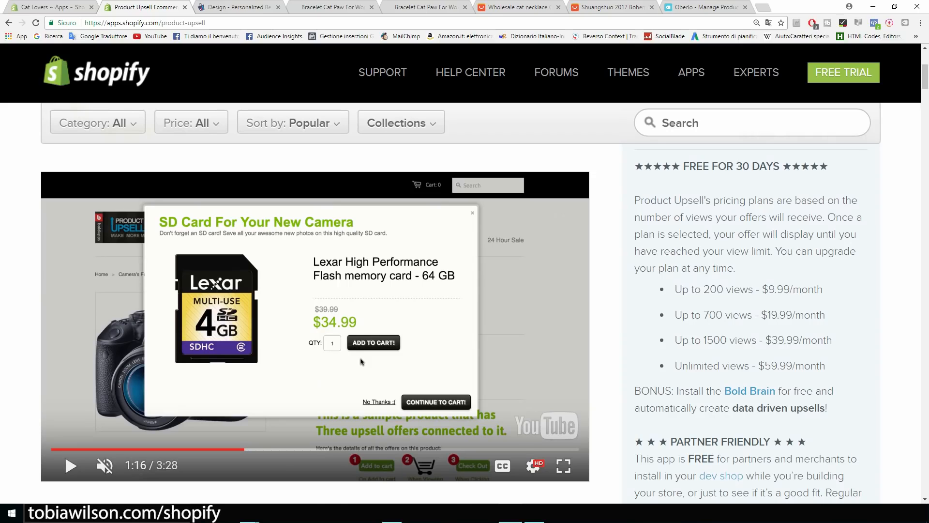
left_click_drag(701, 315, 704, 315)
scroll(361, 362, "up", 5)
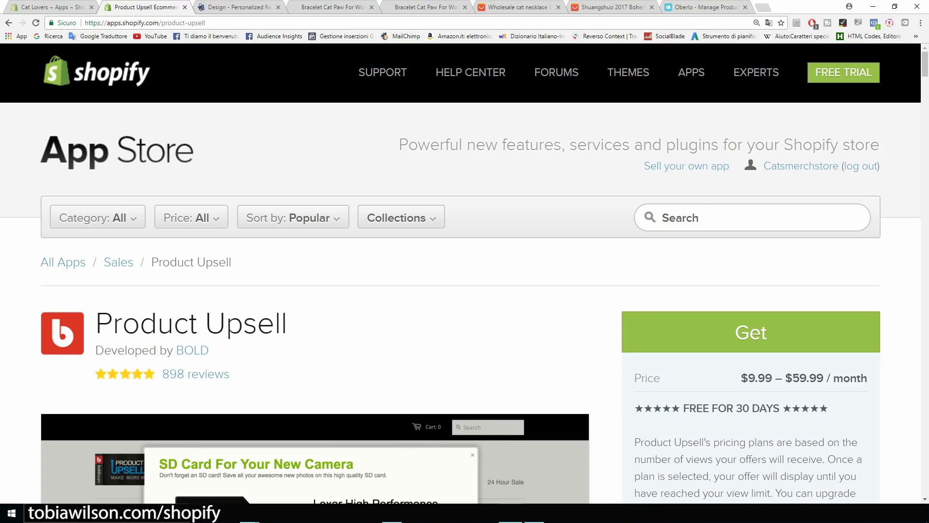
scroll(464, 290, "down", 1)
scroll(465, 290, "down", 10)
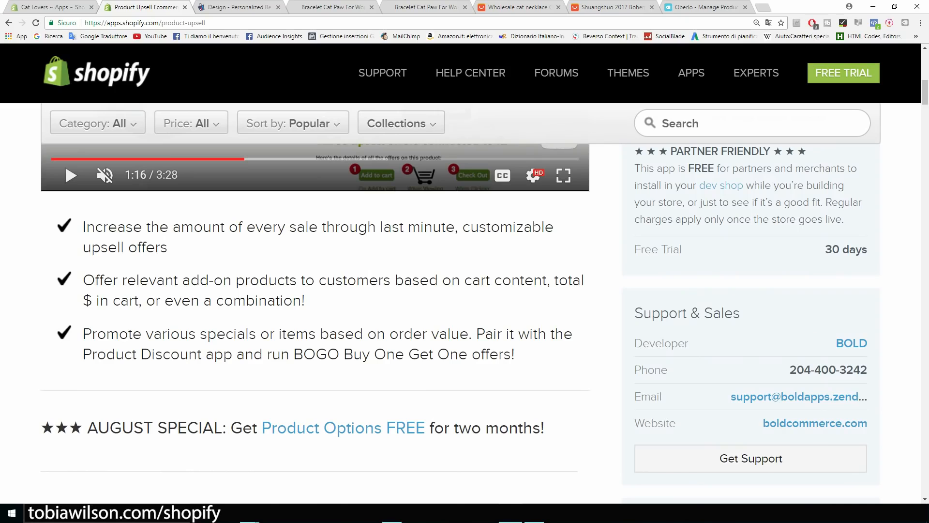
scroll(465, 303, "up", 10)
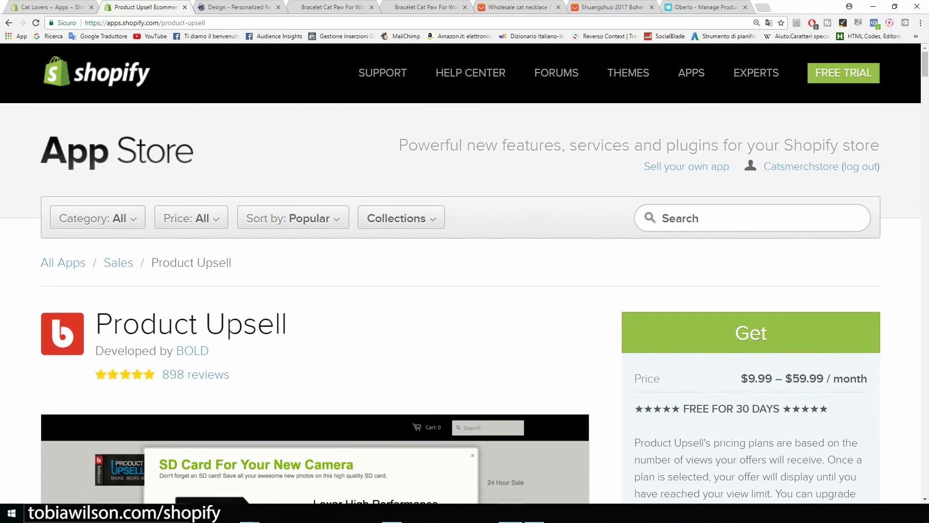
Look over the Personalized Recommendations widget layout, then return to the Shopify Apps page.
key("ctrl+Tab")
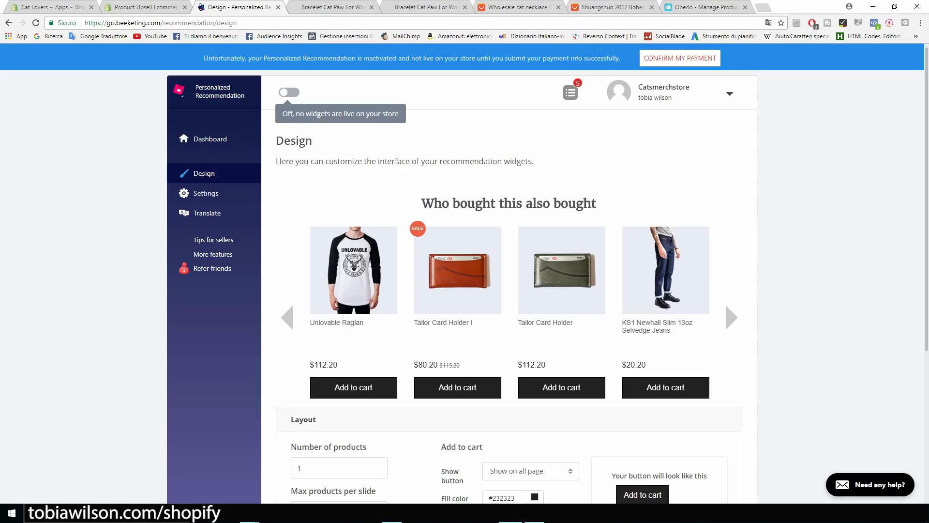
scroll(509, 290, "down", 5)
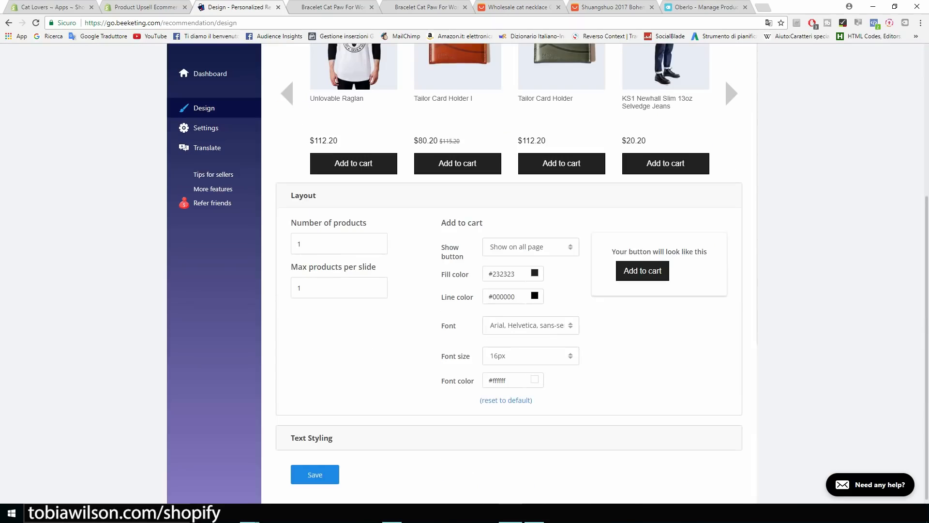
scroll(508, 290, "up", 5)
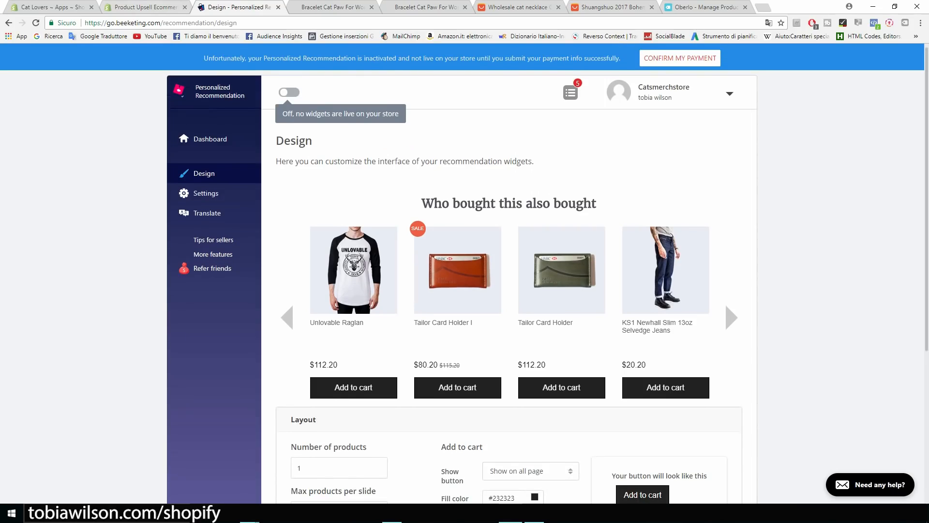
left_click(51, 7)
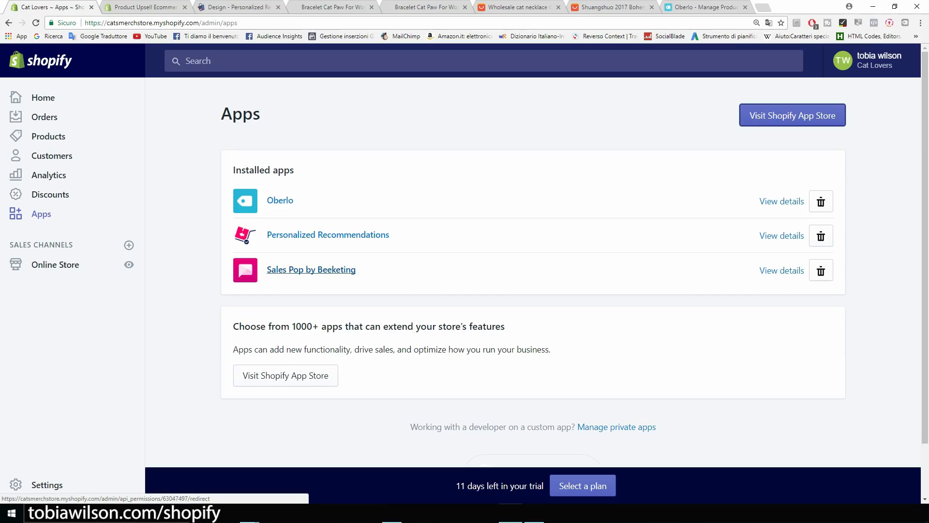
Open Sales Pop by Beeketing and scroll through its sample Chicago notifications.
left_click(312, 269)
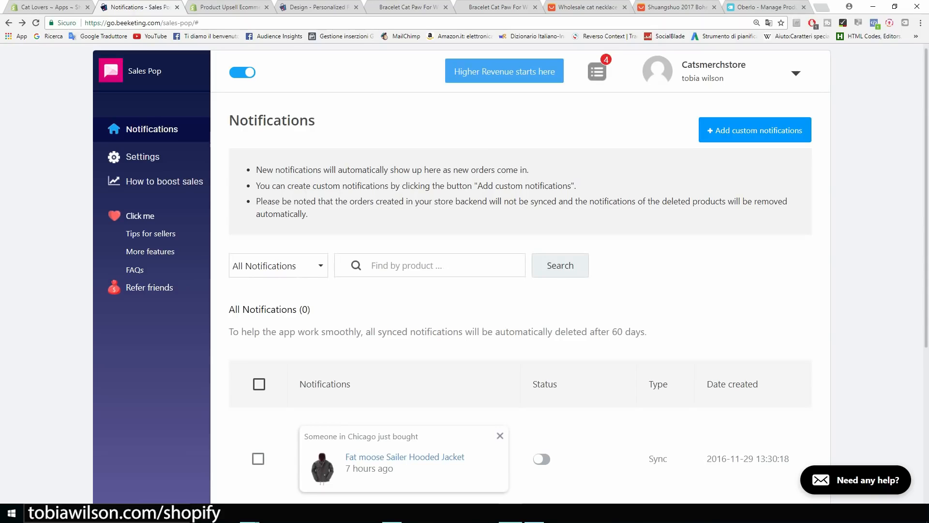
scroll(462, 269, "down", 5)
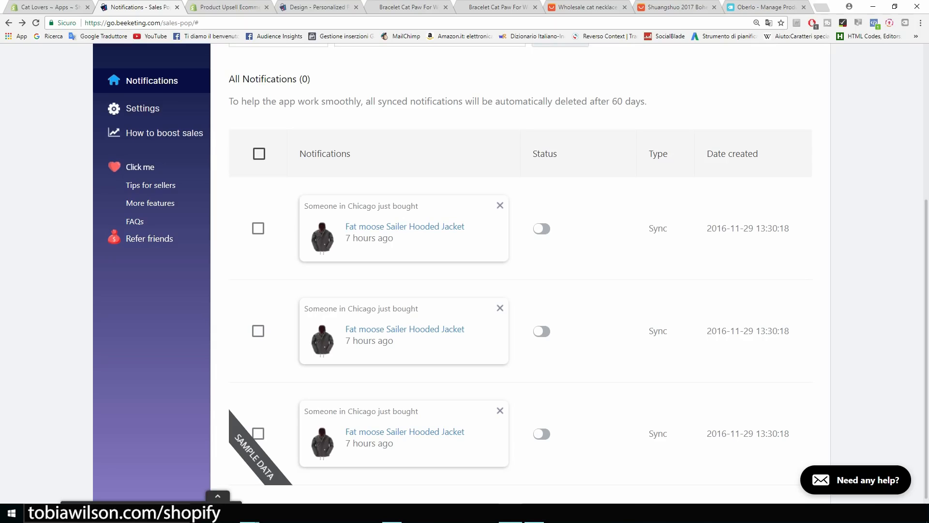
scroll(462, 269, "up", 5)
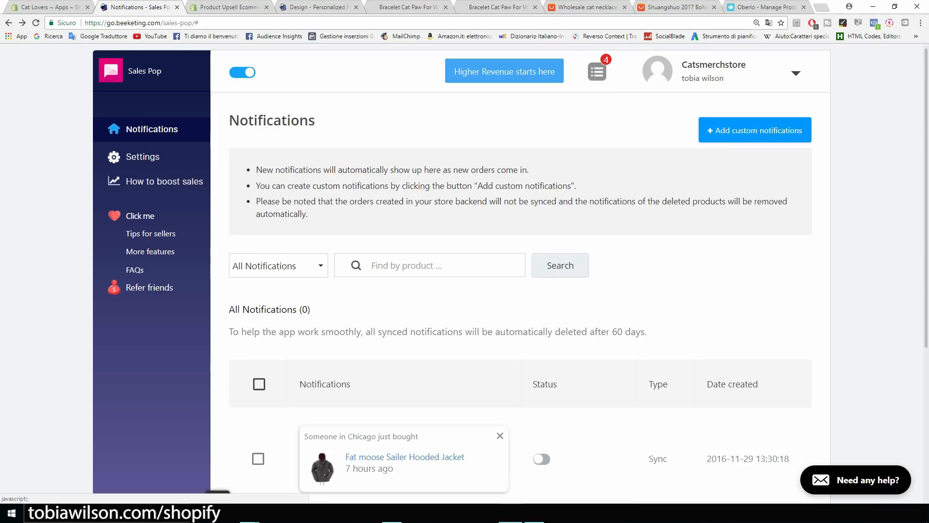
Start custom sales notifications for the Bracelet Cat Paw For Women product.
left_click(755, 131)
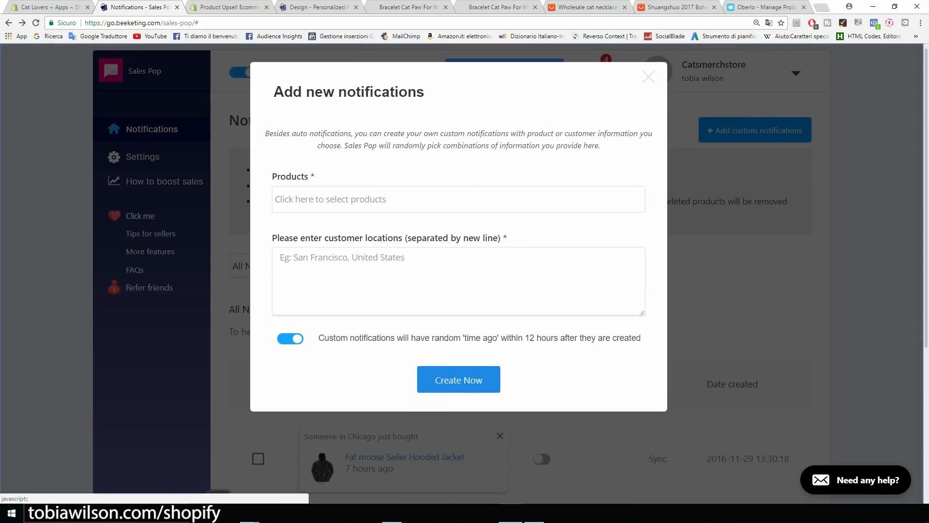
left_click(459, 199)
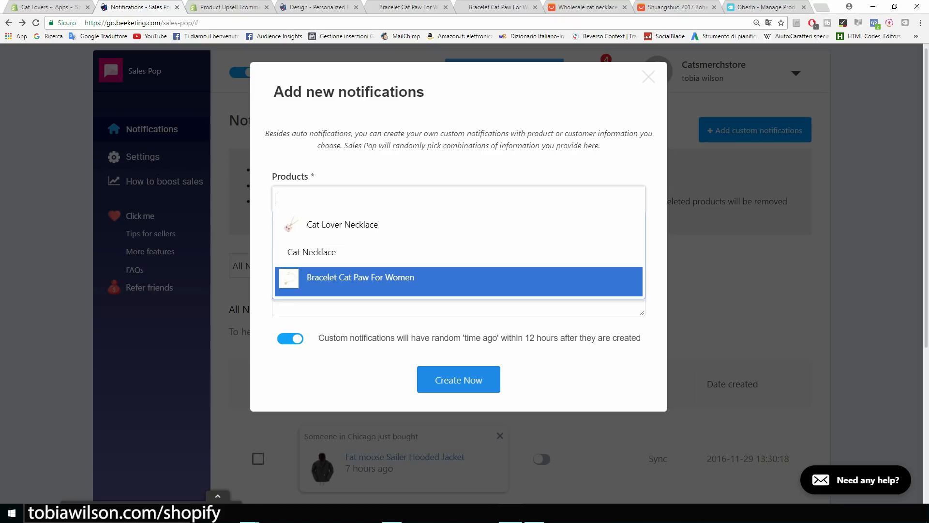
left_click(360, 279)
Enter San Francisco, New York and Cleveland as locations and create the notifications.
left_click(459, 280)
type("San Frn")
key("BackSpace")
key("BackSpace")
type("ranciso")
key("BackSpace")
type("co")
key("Return")
type("New York")
key("Return")
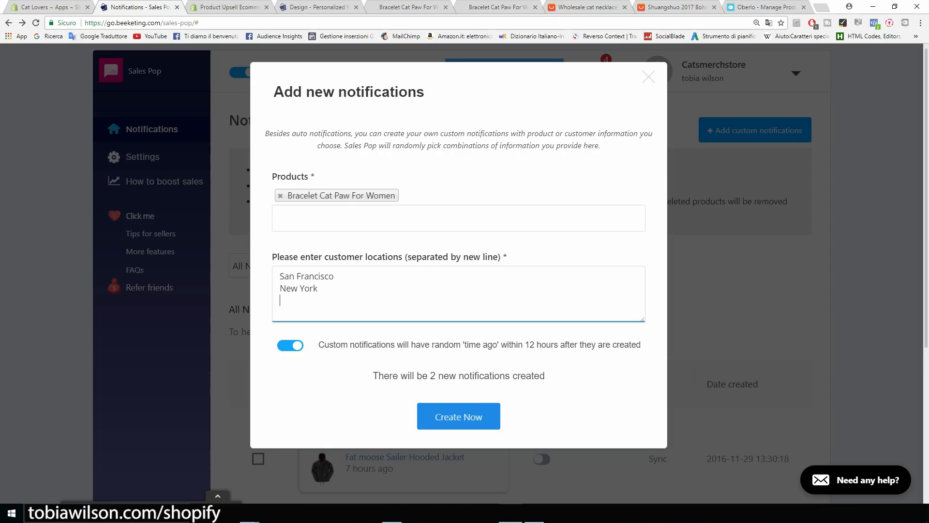
type("Clevel")
key("BackSpace")
type("eland")
left_click(458, 417)
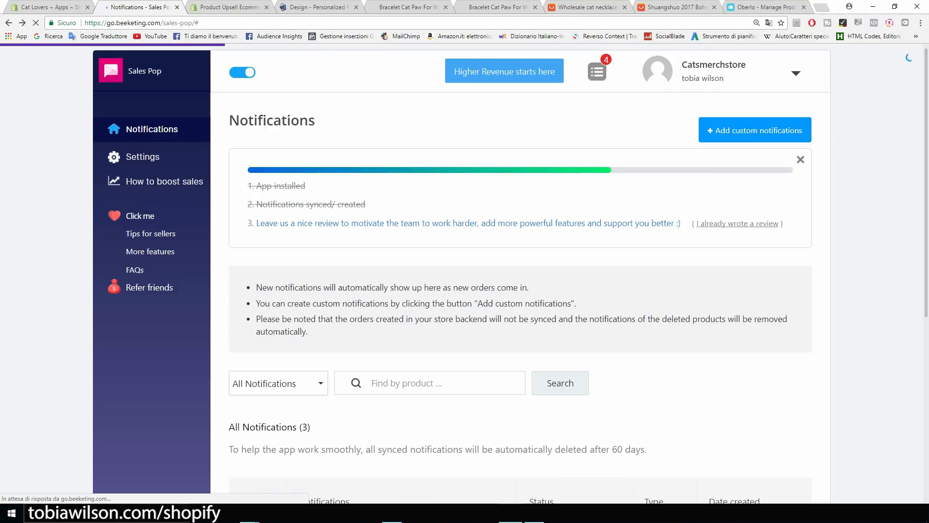
Zoom in to review the three new bracelet notifications, then return to the Apps page.
scroll(150, 203, "down", 5)
scroll(150, 203, "down", 1)
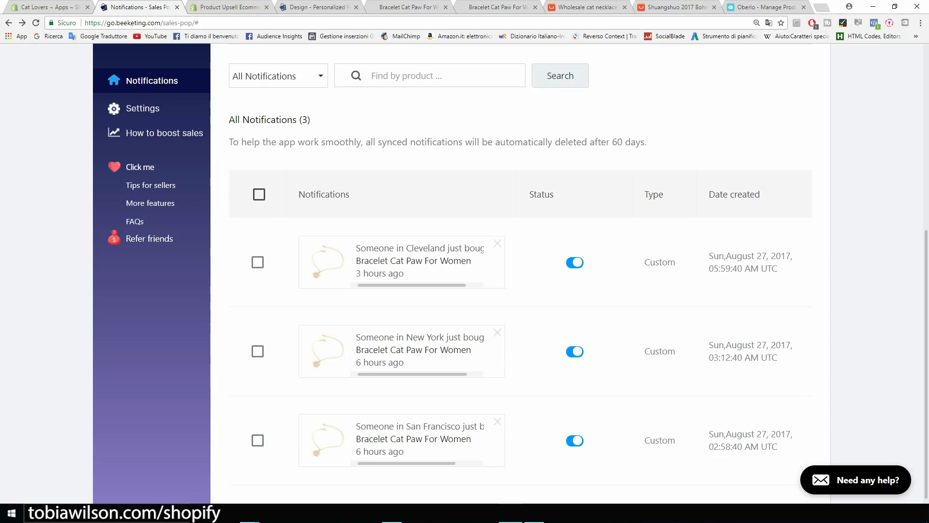
key("ctrl+plus")
key("ctrl+plus")
key("ctrl+plus")
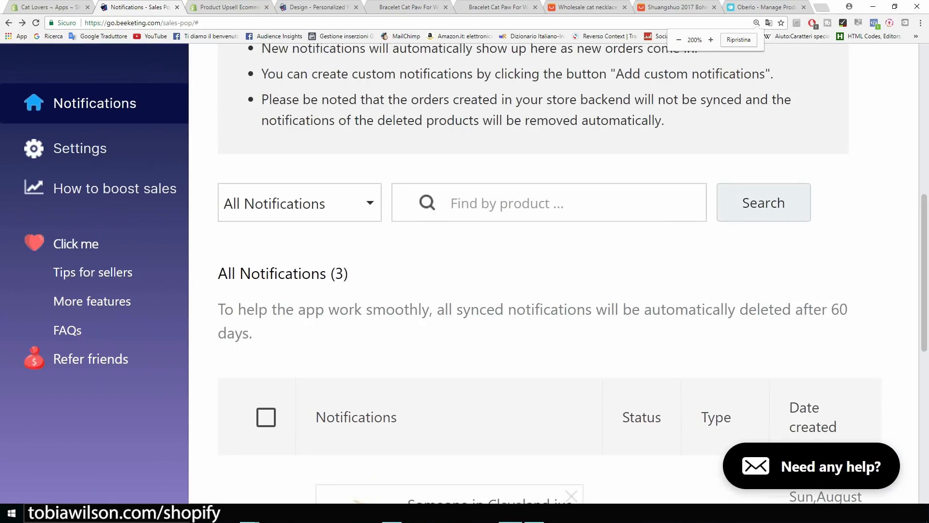
scroll(573, 273, "down", 5)
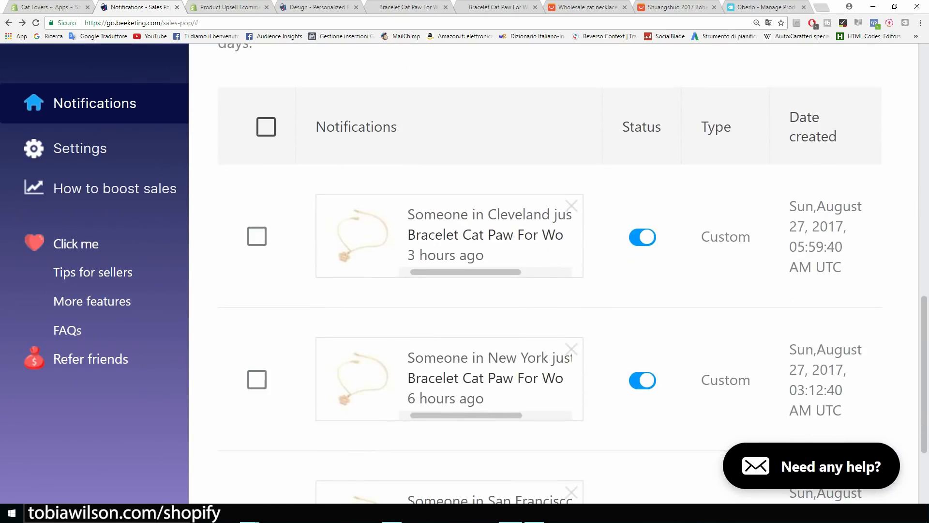
scroll(484, 235, "right", 3)
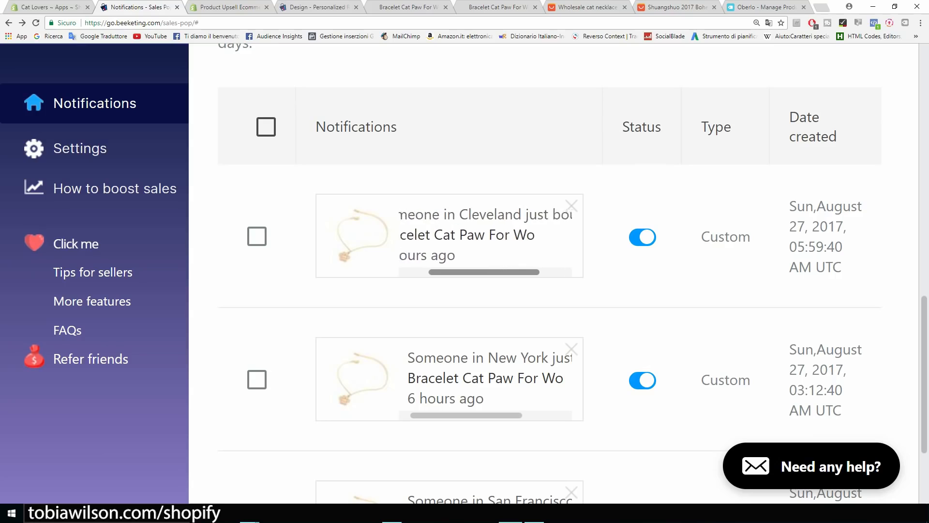
scroll(484, 235, "left", 3)
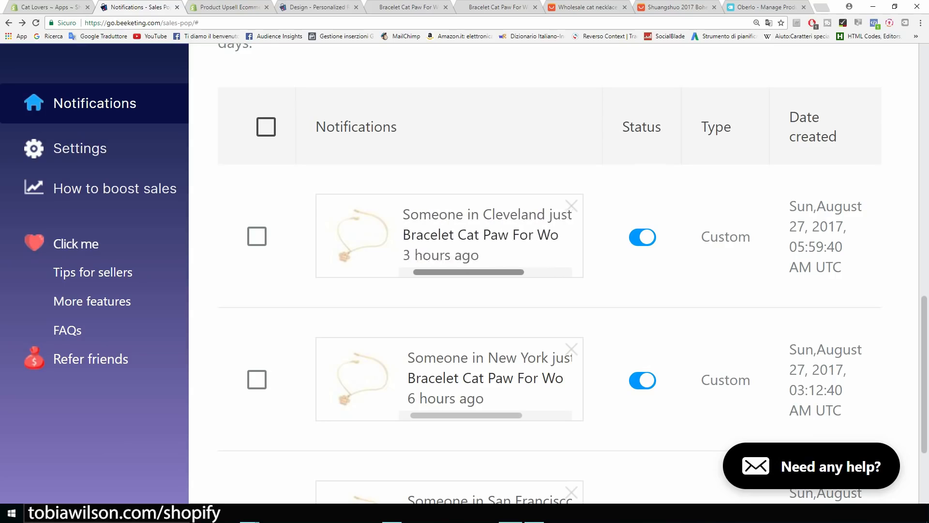
scroll(484, 235, "right", 3)
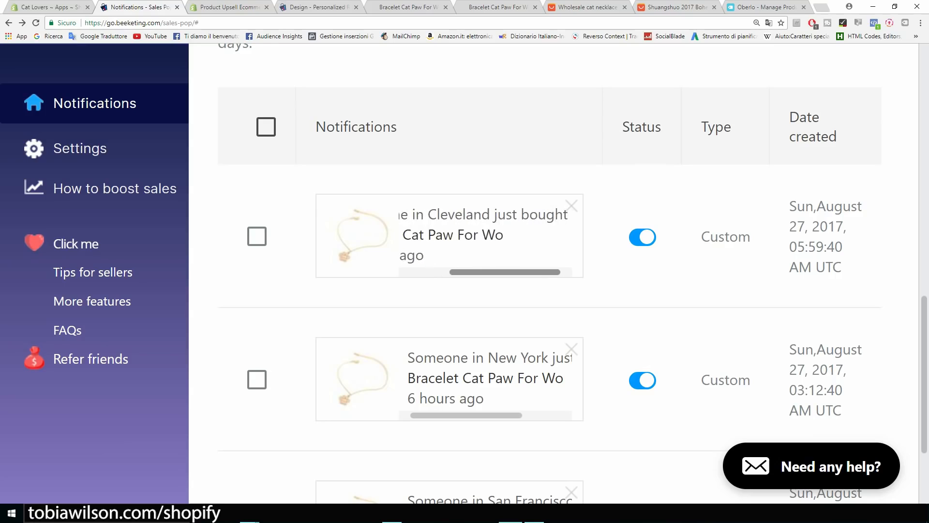
scroll(484, 235, "left", 3)
scroll(484, 235, "down", 2)
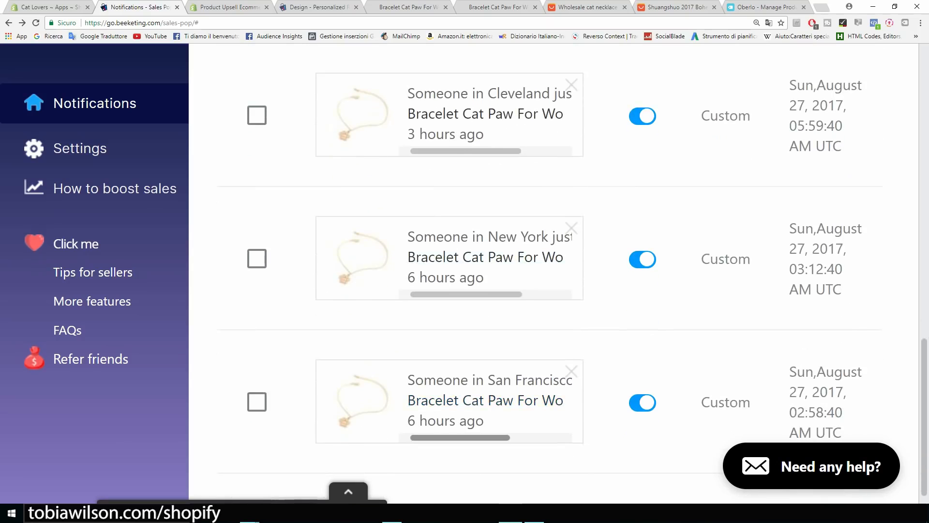
key("ctrl+minus")
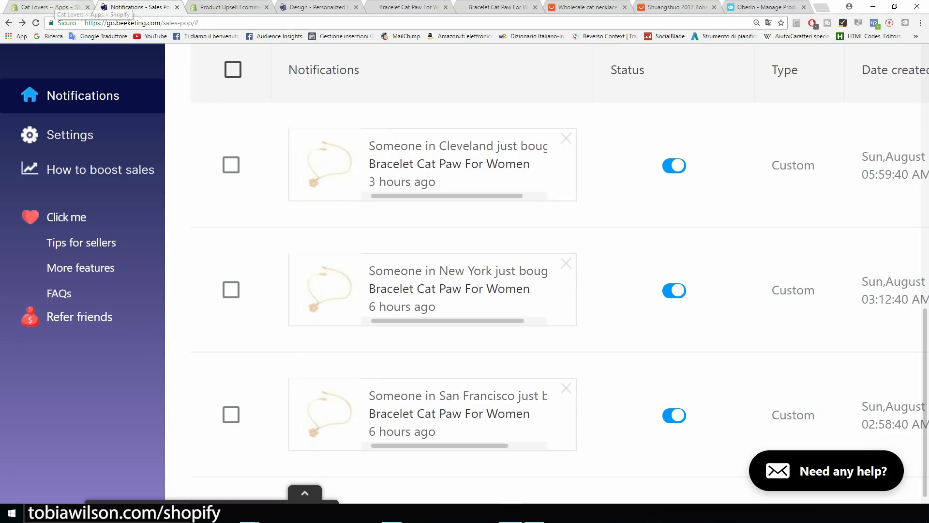
left_click(51, 7)
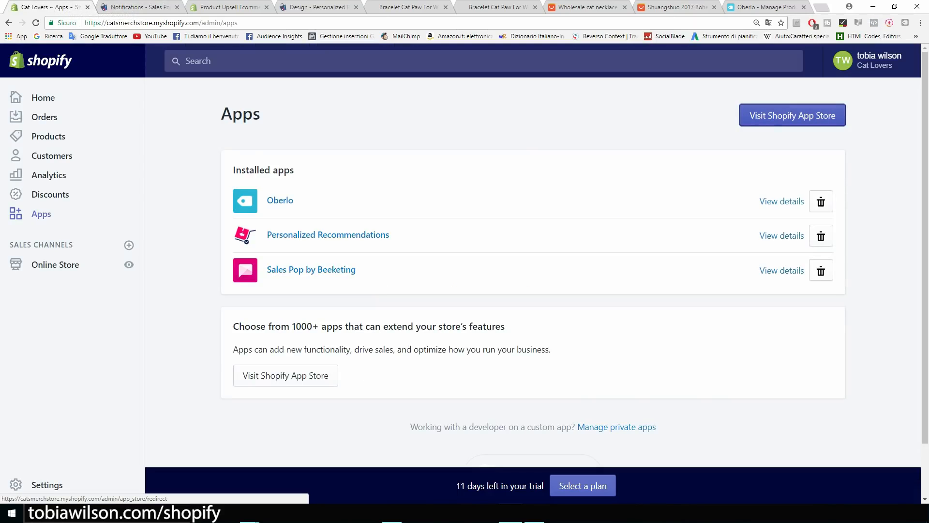
Search the App Store for 'free shipp' and open Free Shipping Bar by Hextom.
left_click(792, 115)
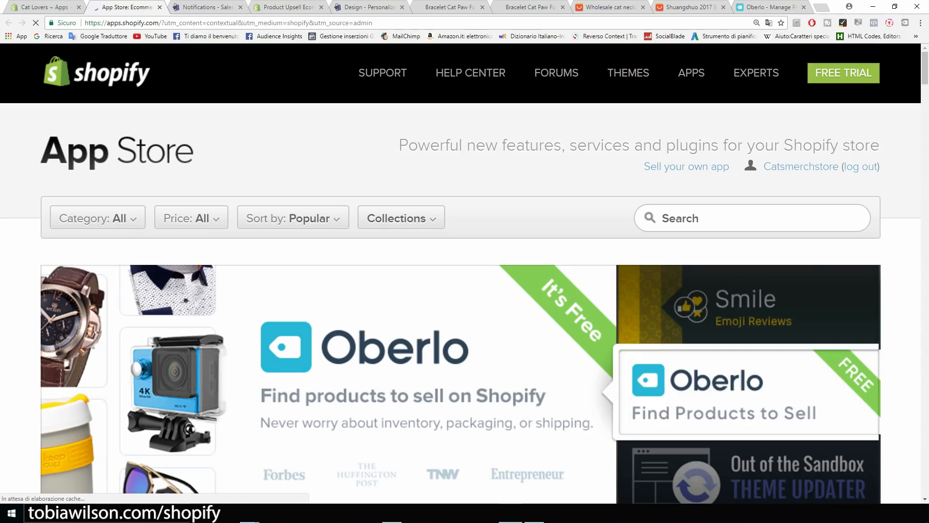
type("free shi")
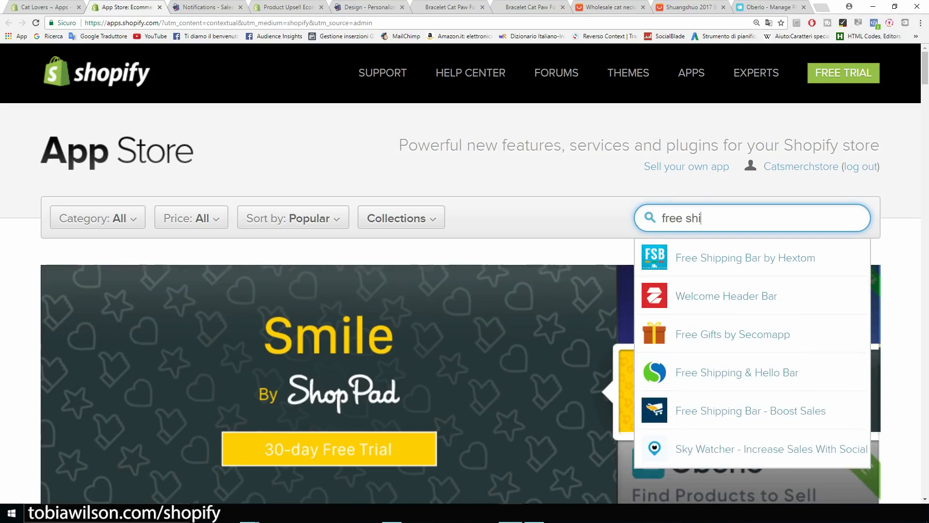
type("pp")
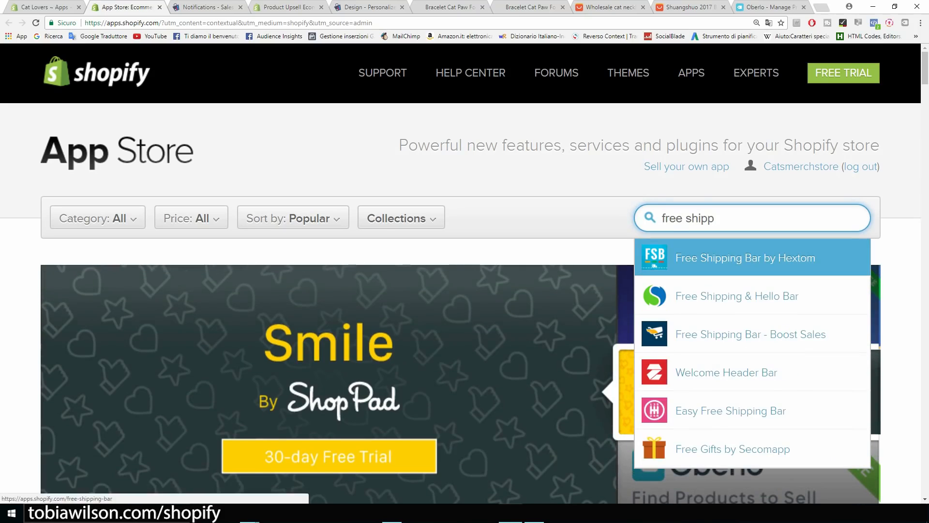
left_click(745, 258)
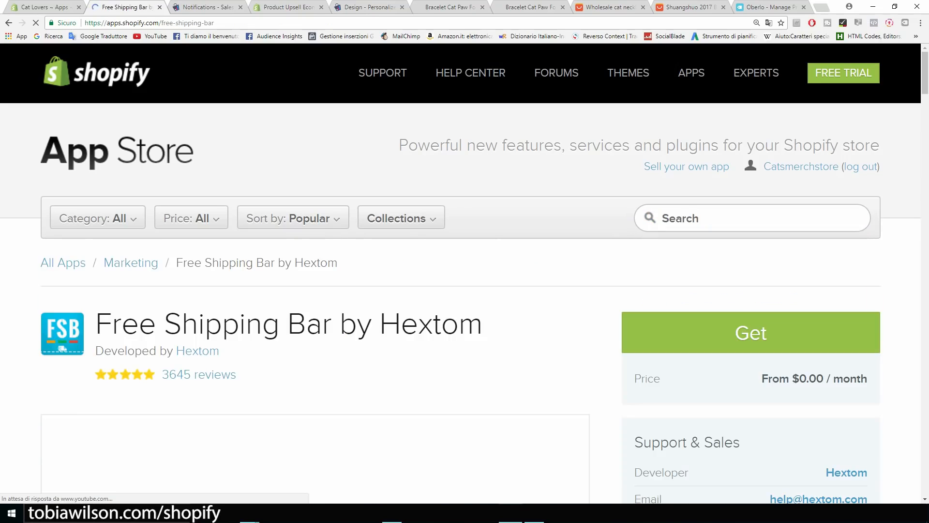
Zoom in to review the Free Shipping Bar listing, priced from $0.00 per month.
scroll(465, 291, "down", 2)
scroll(345, 420, "down", 3)
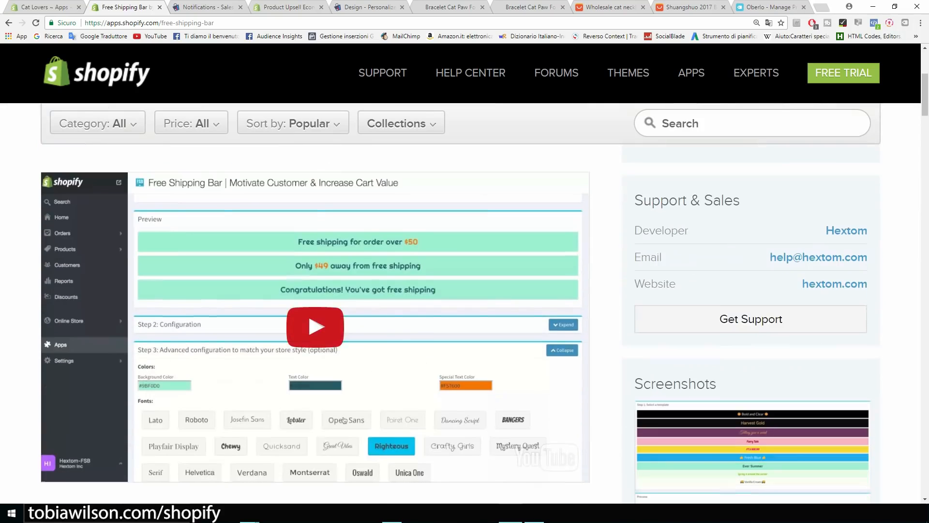
key("ctrl+plus")
key("ctrl+plus")
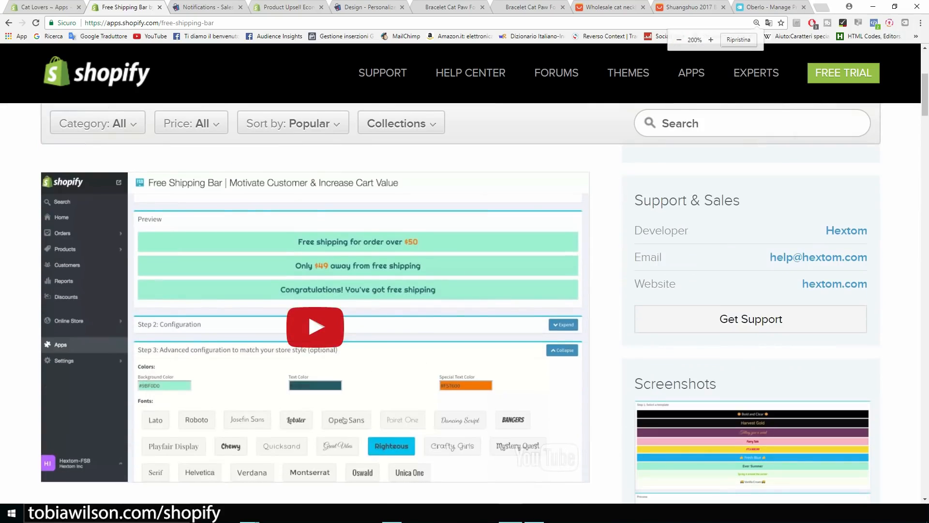
scroll(465, 272, "down", 5)
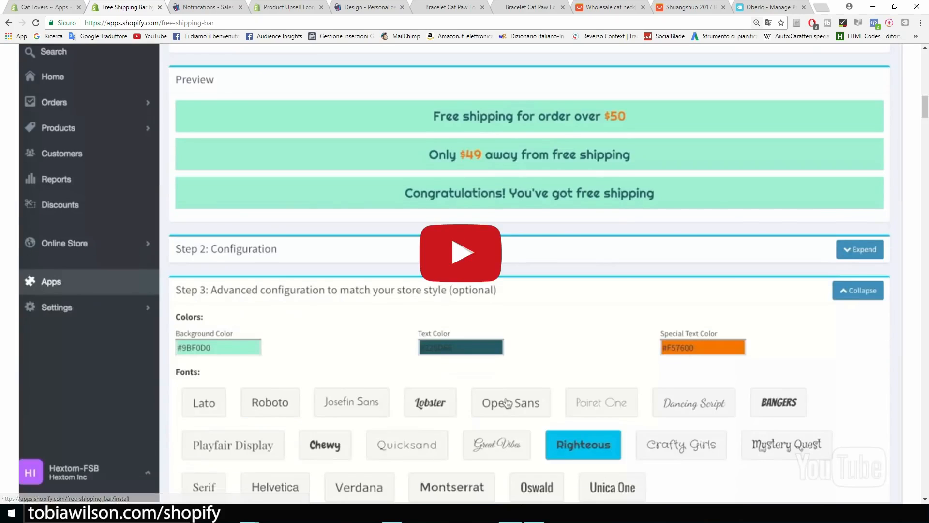
scroll(464, 271, "up", 2)
scroll(464, 271, "up", 8)
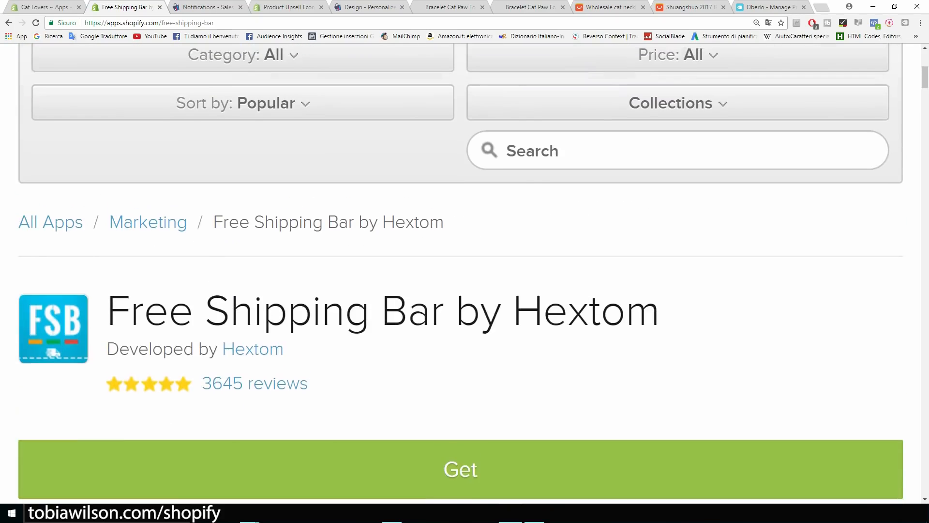
key("ctrl+minus")
key("ctrl+minus")
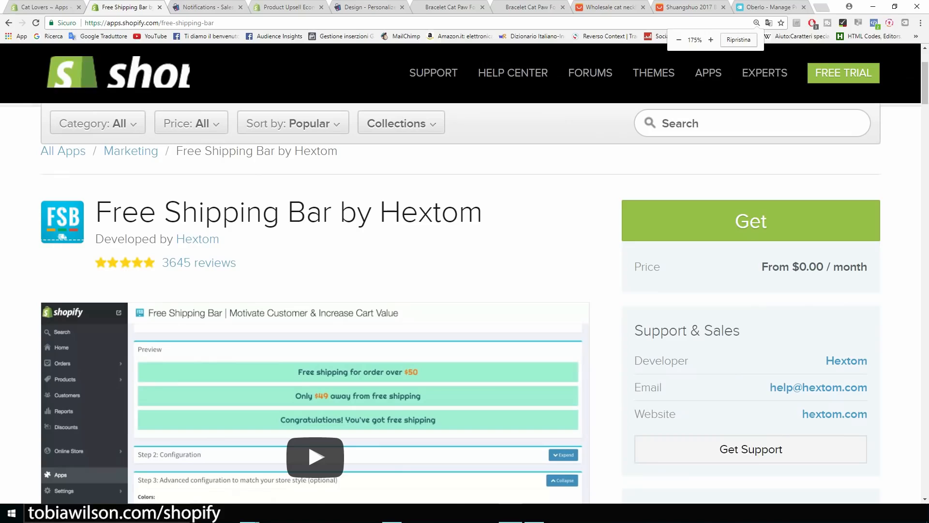
Search the App Store for 'co' and open the Countdown Timer Bar by Hextom listing.
left_click(752, 123)
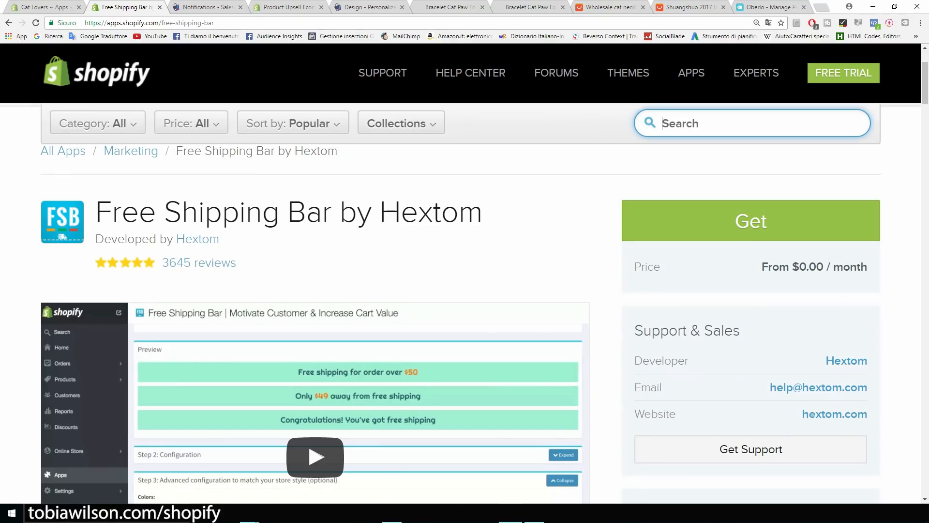
type("coun")
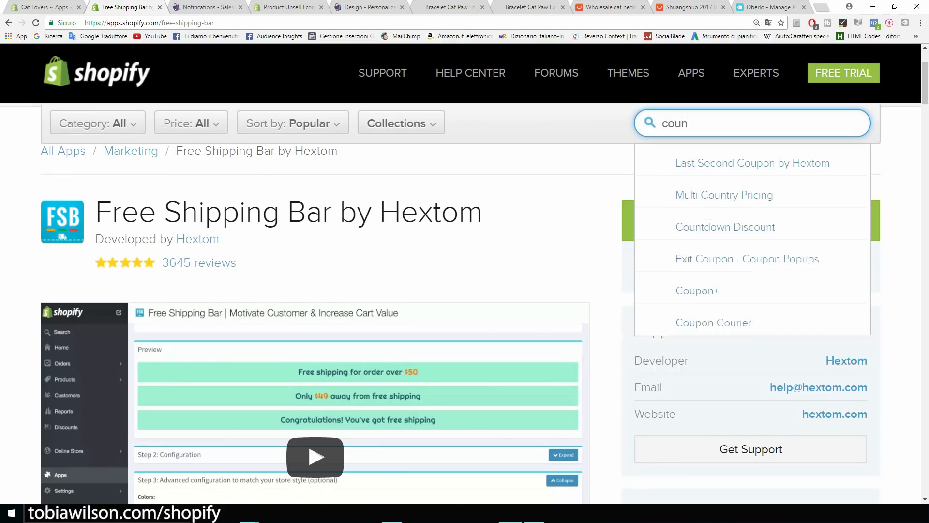
type("ter")
key("BackSpace")
key("BackSpace")
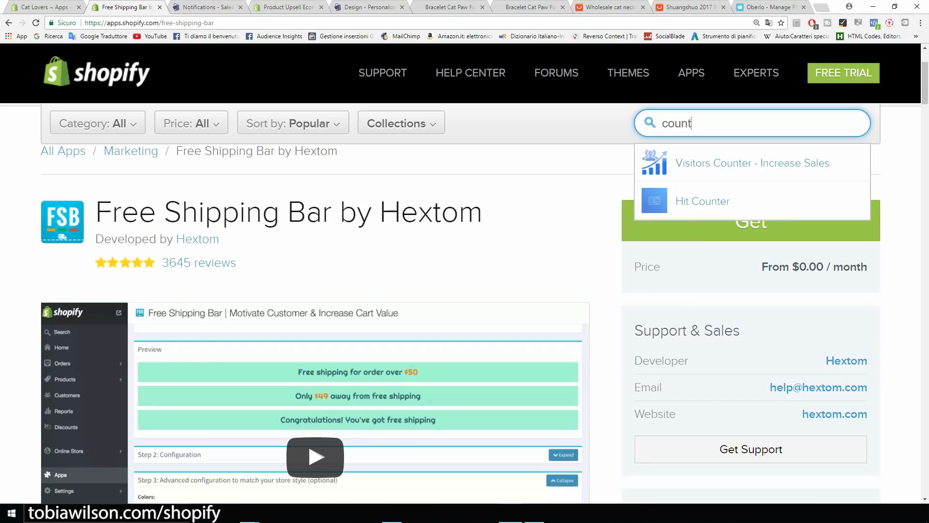
key("BackSpace")
key("BackSpace")
key("BackSpace")
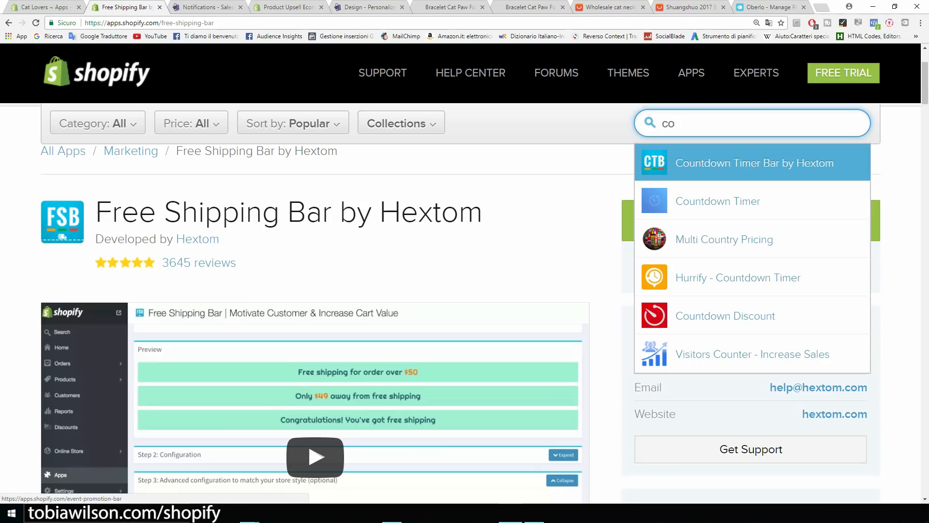
left_click(755, 163)
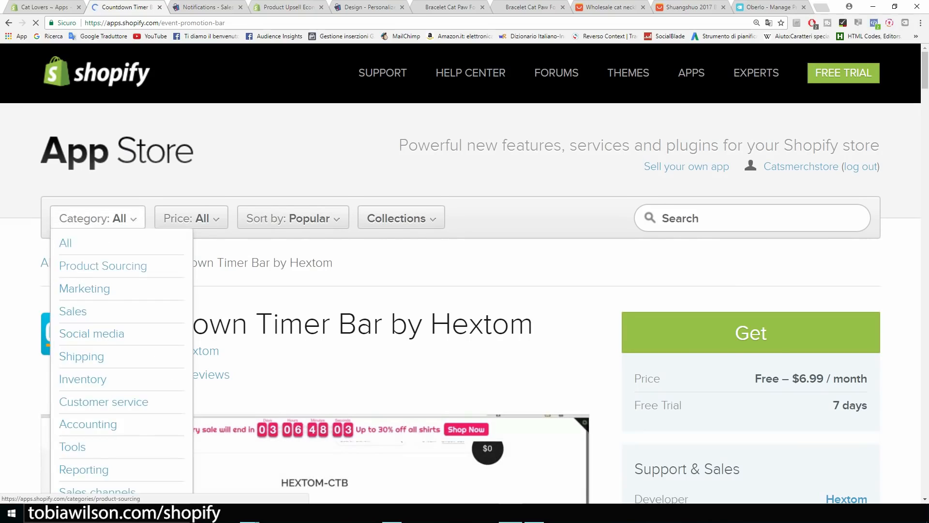
Review the listing's Free – $6.99 / month price and its app title.
scroll(360, 431, "down", 2)
left_click_drag(799, 282, 824, 282)
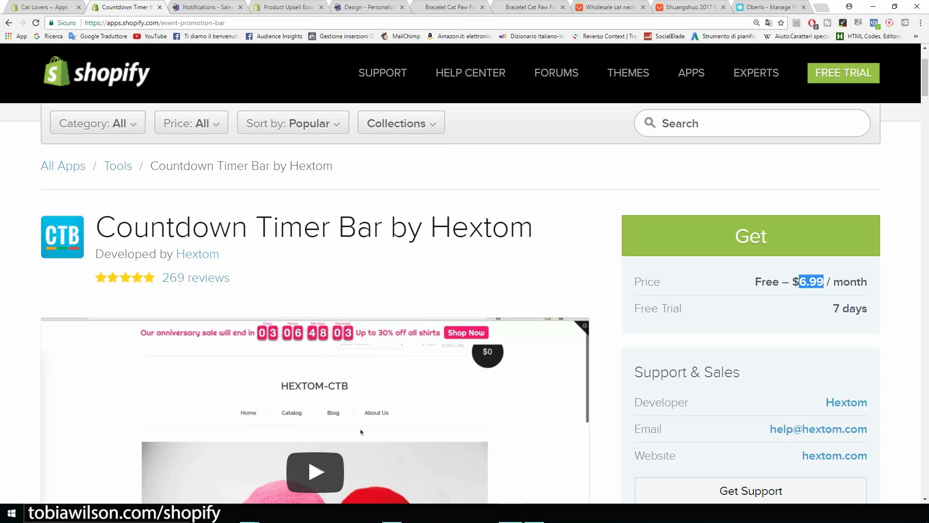
scroll(461, 308, "down", 3)
scroll(461, 307, "up", 3)
left_click_drag(533, 228, 116, 227)
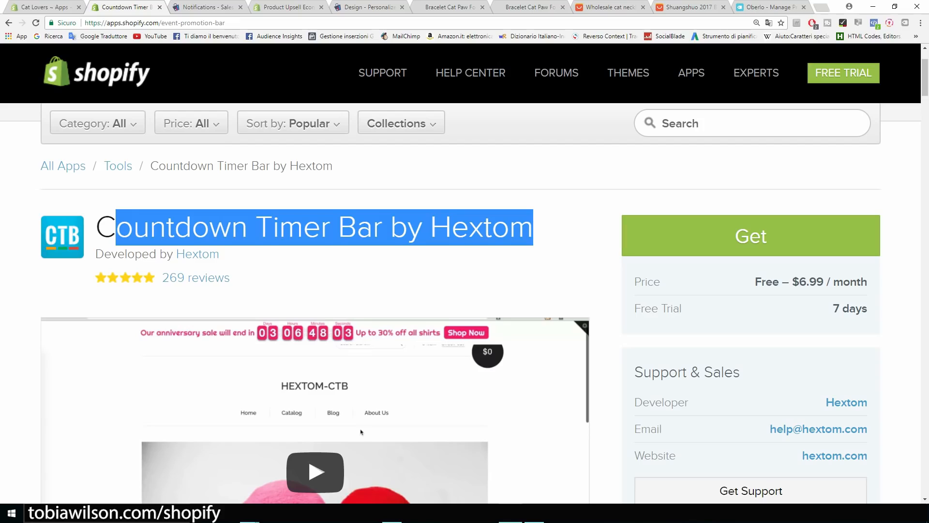
left_click(116, 227)
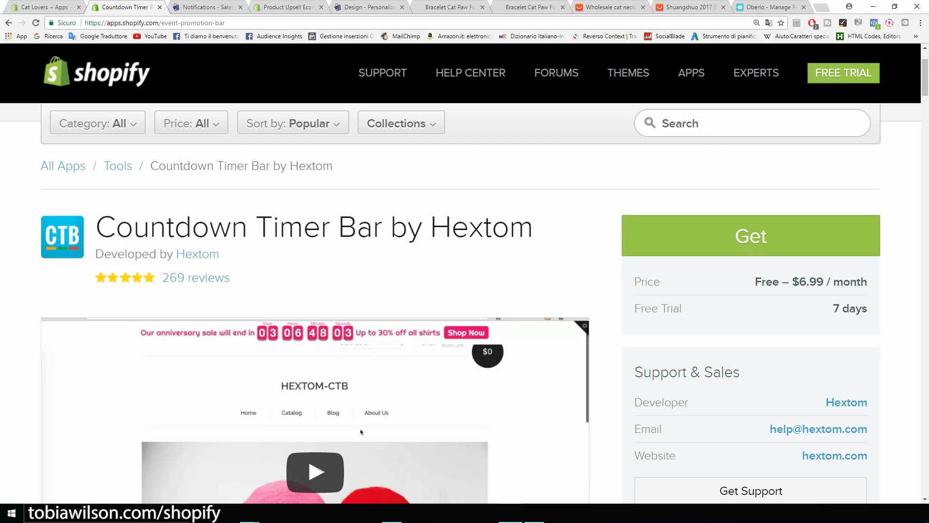
scroll(460, 305, "up", 2)
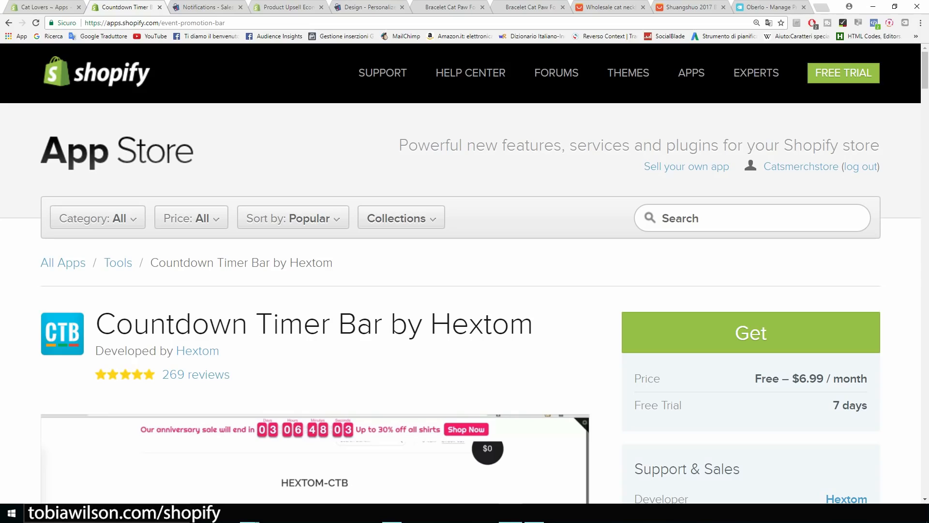
Scroll the App Store home page, then return to the admin Apps page with Oberlo, Personalized Recommendations and Sales Pop.
left_click(117, 152)
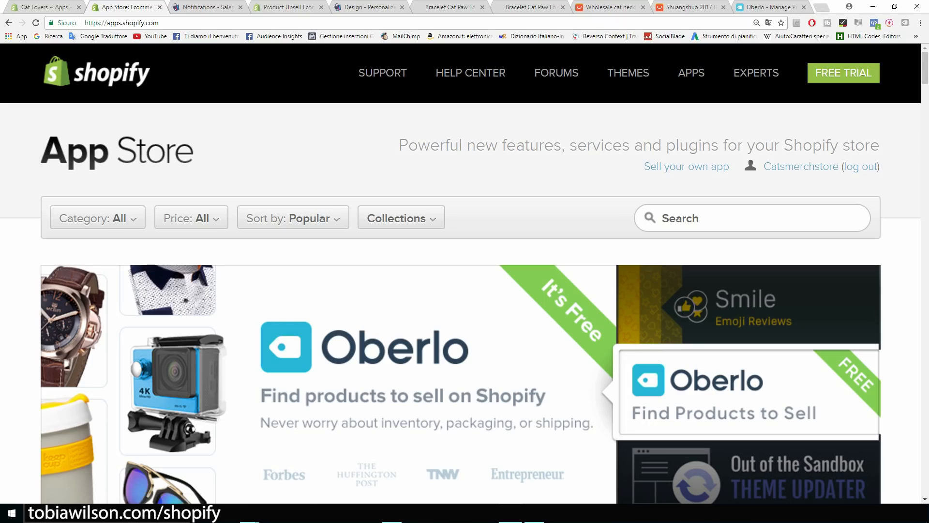
scroll(461, 304, "down", 10)
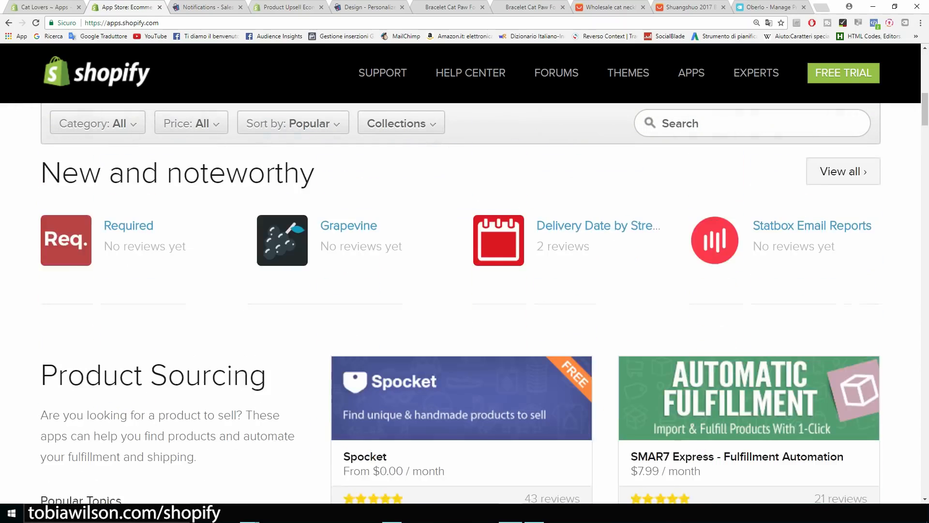
scroll(460, 303, "up", 5)
scroll(460, 304, "up", 5)
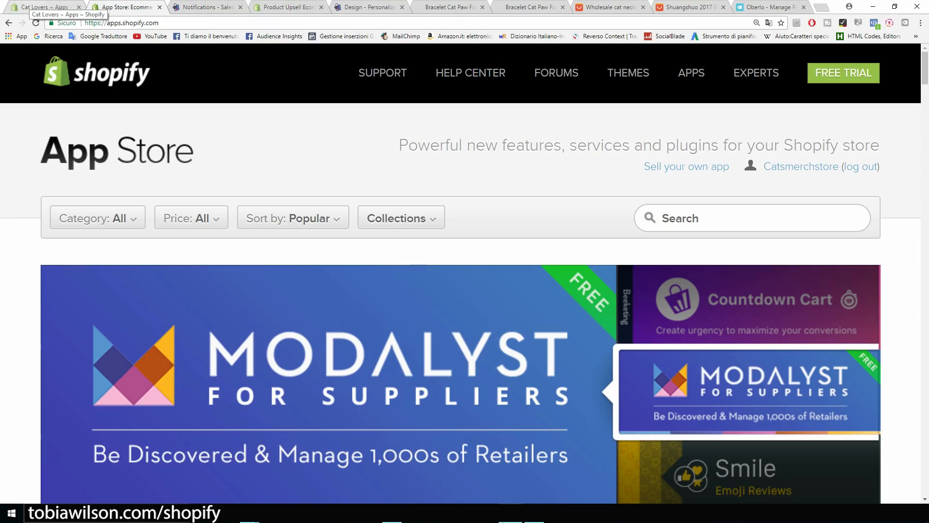
scroll(460, 303, "down", 2)
scroll(460, 323, "down", 7)
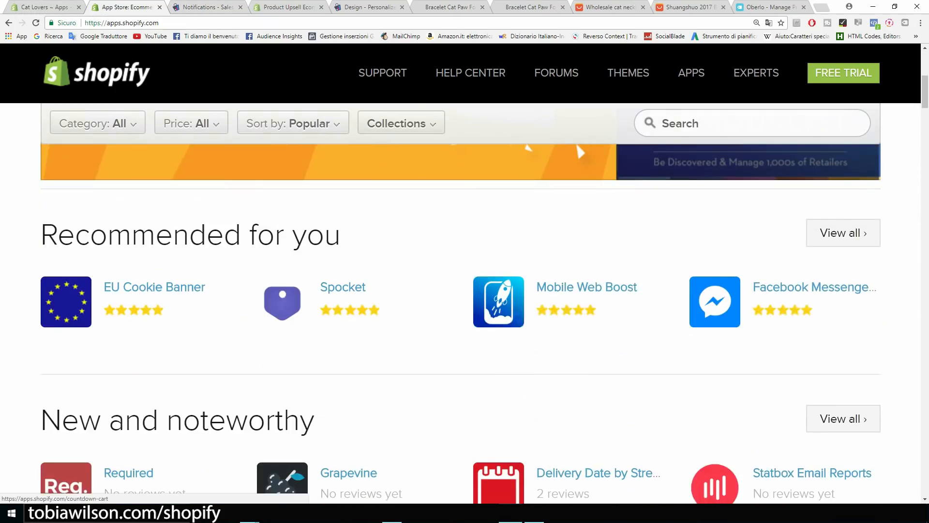
scroll(460, 323, "up", 4)
scroll(460, 323, "up", 6)
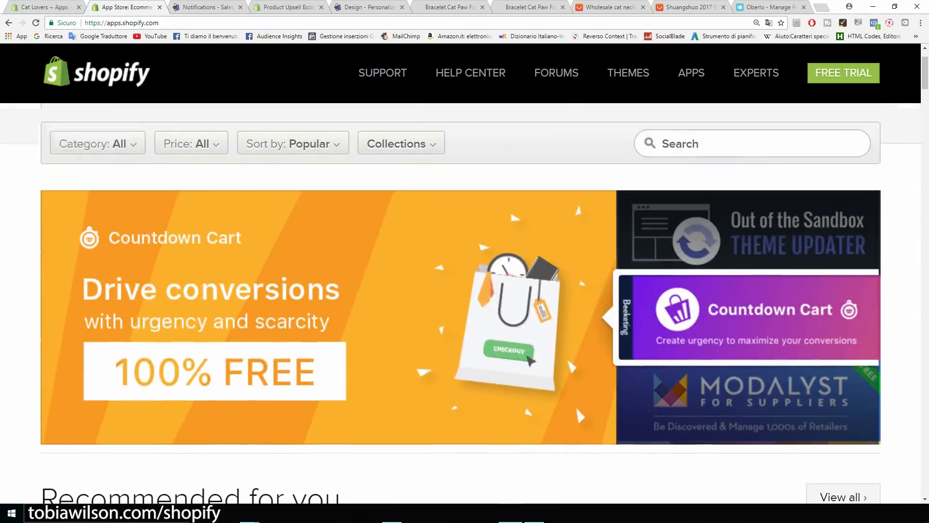
left_click(38, 7)
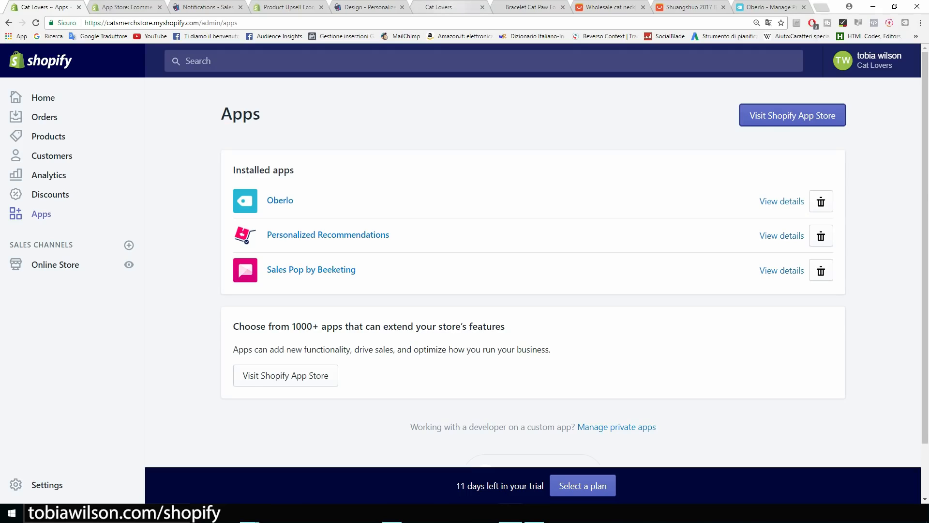
Scroll through the Cat Lovers storefront home page and its Our Products section.
left_click(447, 7)
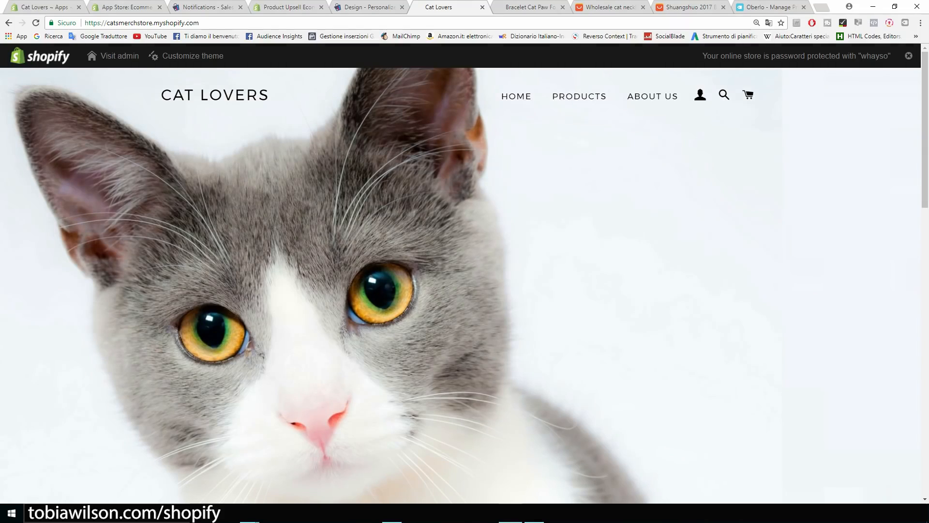
scroll(464, 285, "down", 10)
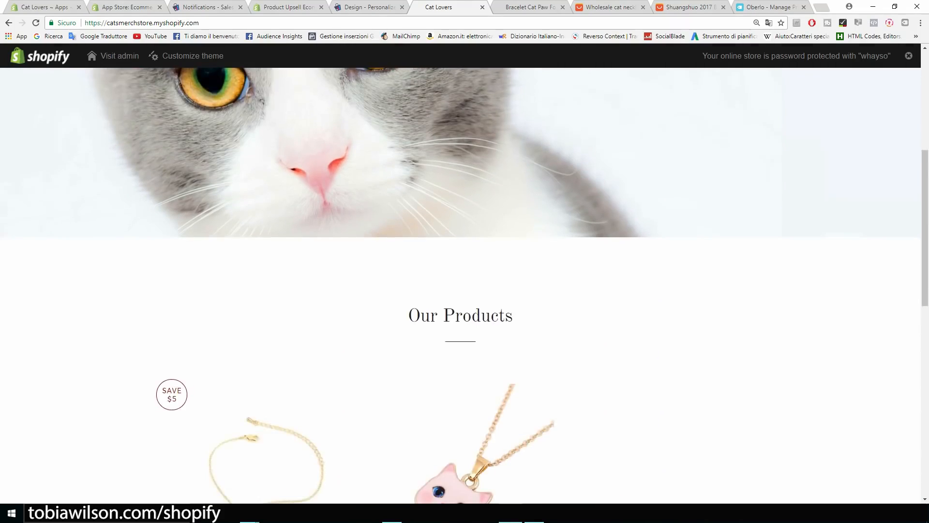
scroll(465, 286, "down", 3)
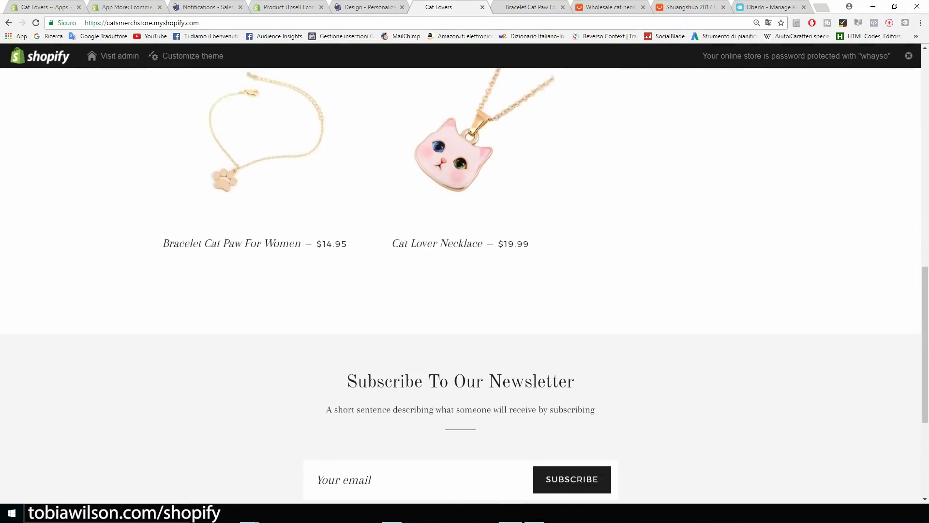
scroll(465, 286, "up", 3)
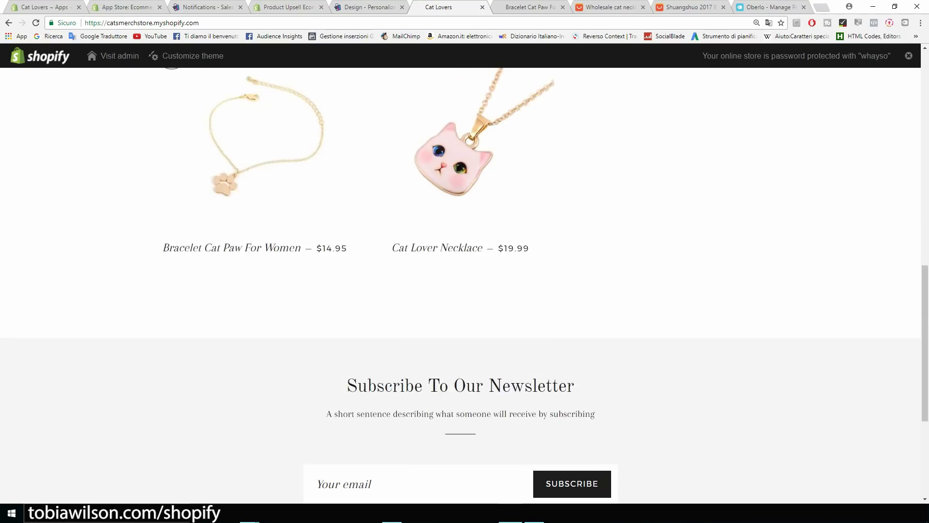
scroll(465, 285, "up", 3)
scroll(465, 286, "down", 7)
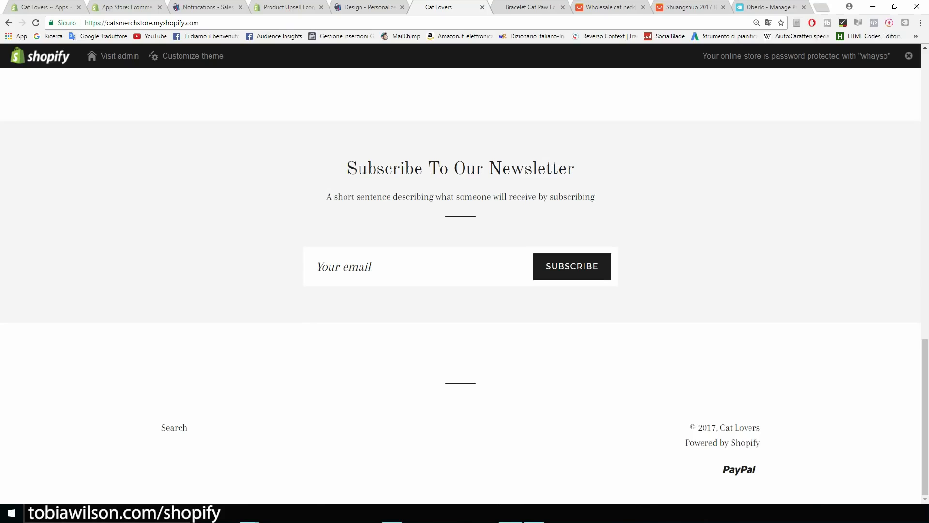
scroll(465, 285, "up", 13)
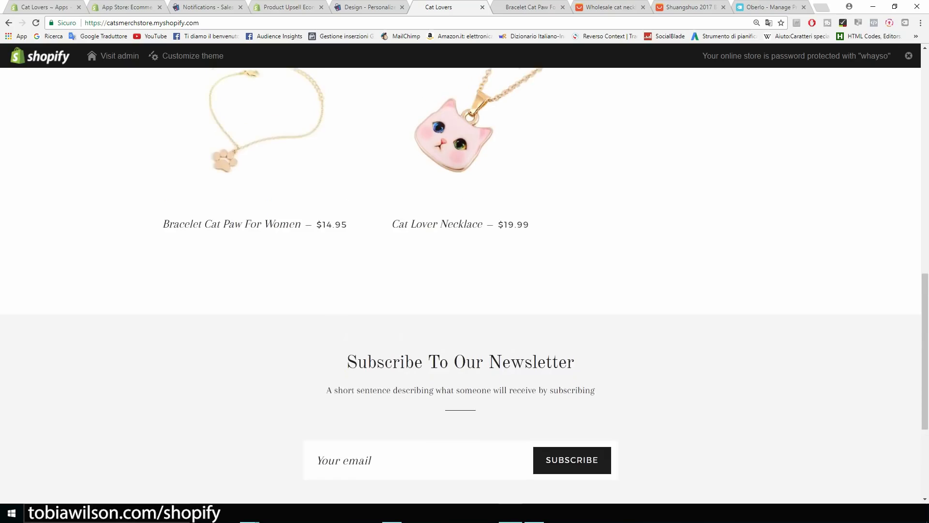
scroll(465, 285, "down", 3)
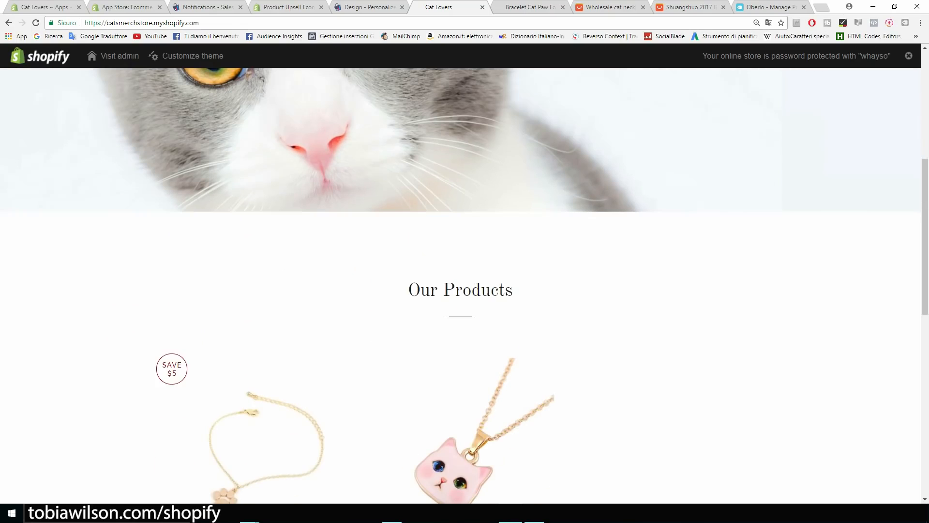
left_click_drag(514, 291, 408, 291)
scroll(464, 286, "up", 5)
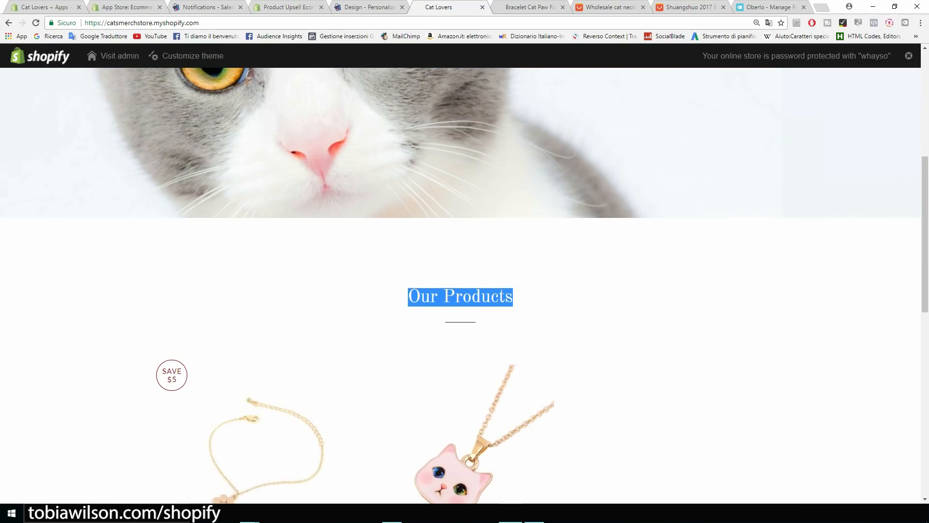
scroll(464, 286, "up", 2)
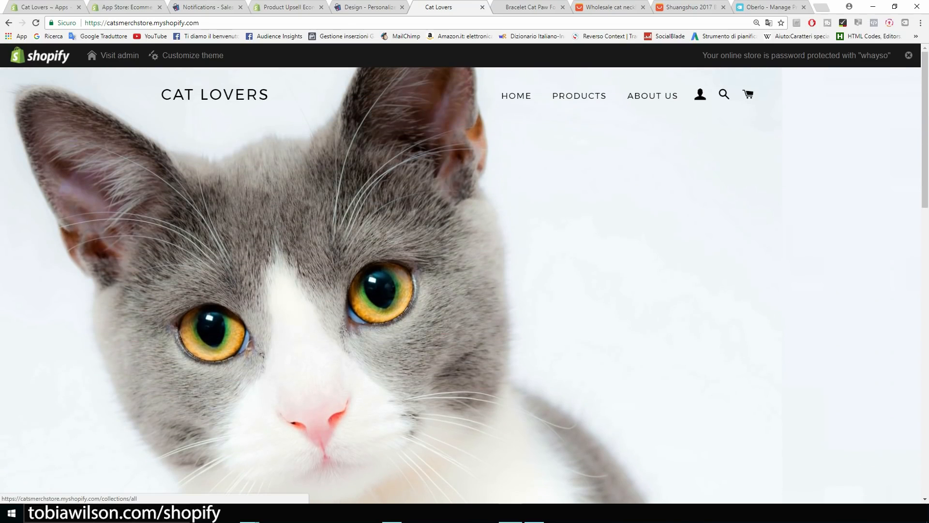
View the storefront's Products page listing all items, then move to the Oberlo dashboard.
left_click(579, 95)
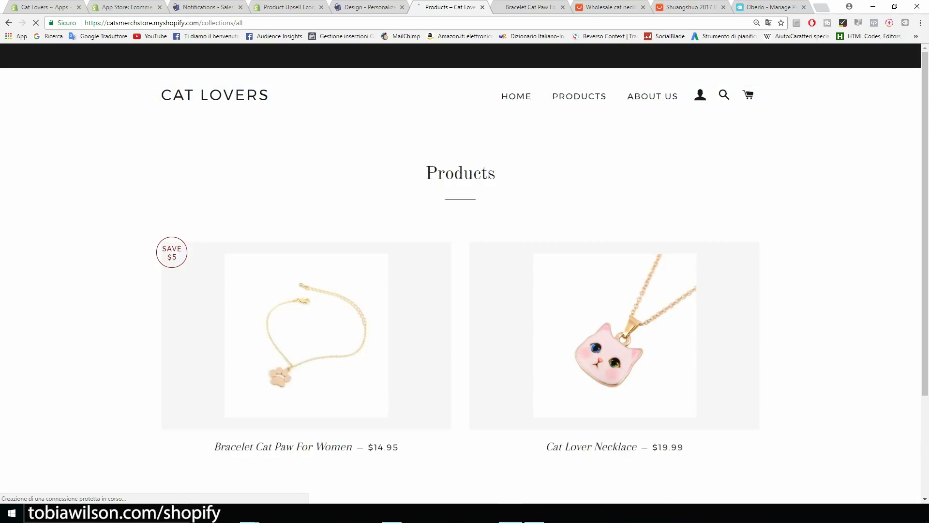
scroll(579, 96, "down", 2)
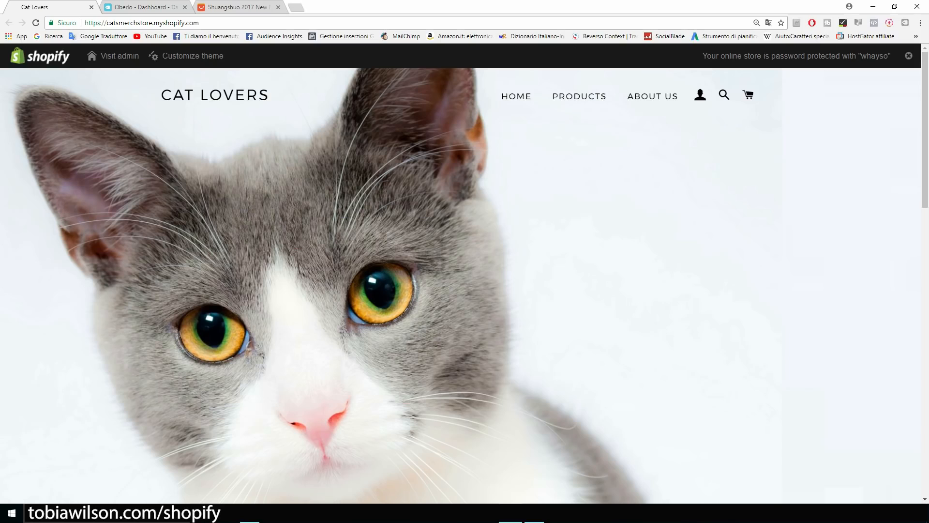
key("ctrl+Tab")
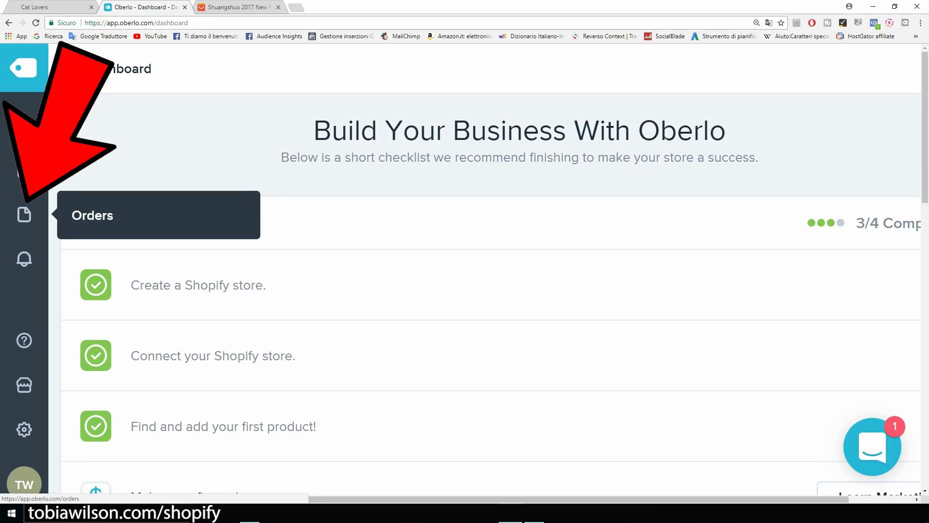
Open Oberlo's Orders page and check its empty order list for 2017-08-05 to 2017-09-04.
key("ctrl+plus")
key("ctrl+plus")
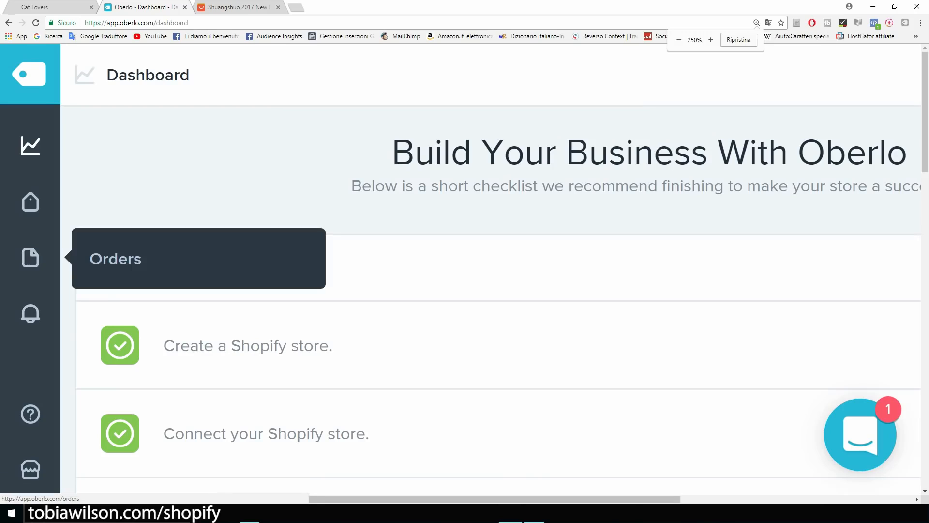
left_click(29, 249)
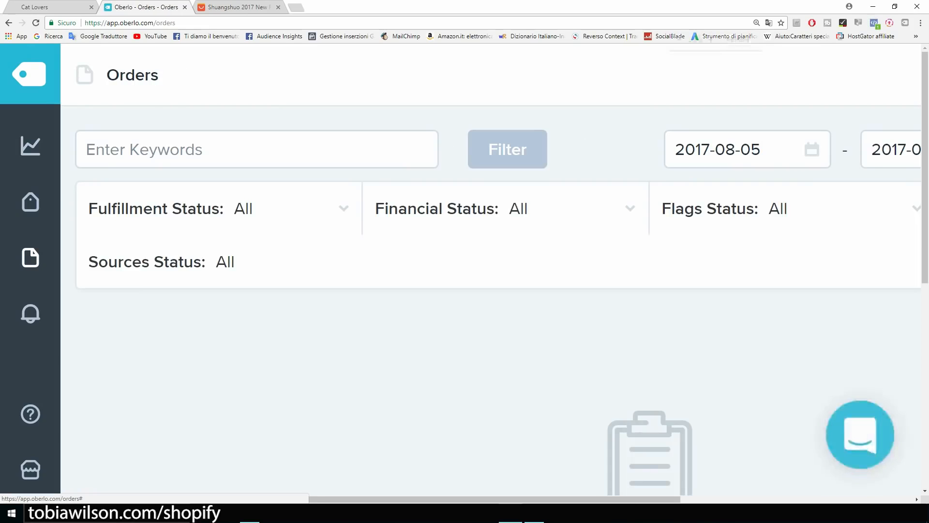
key("ctrl+minus")
key("ctrl+minus")
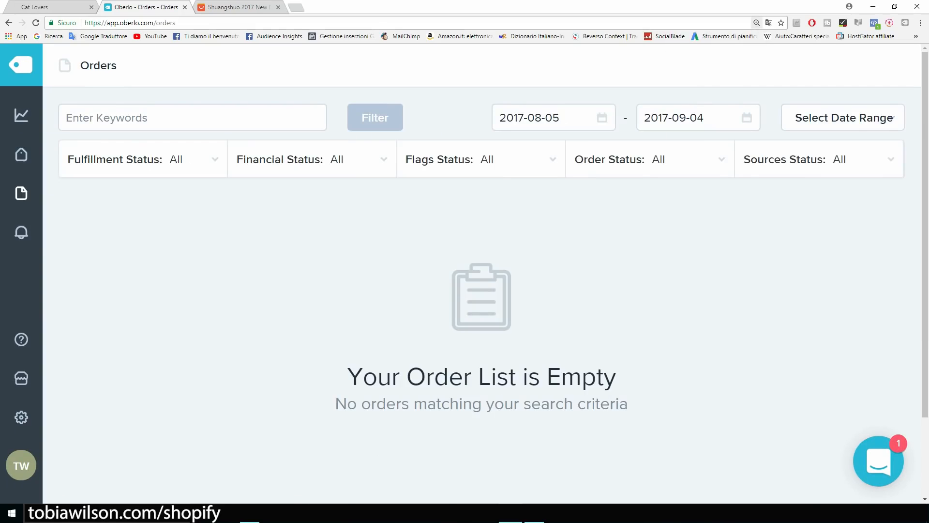
left_click_drag(617, 377, 392, 377)
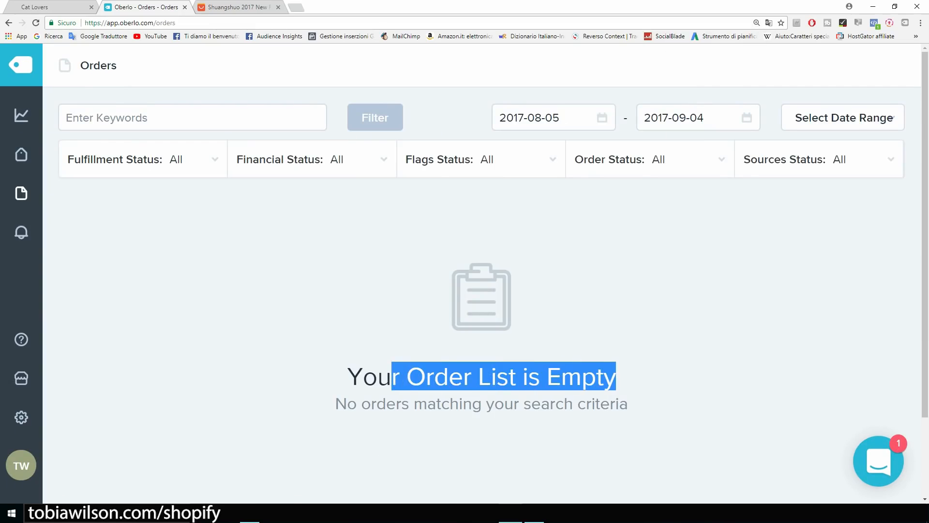
left_click(391, 378)
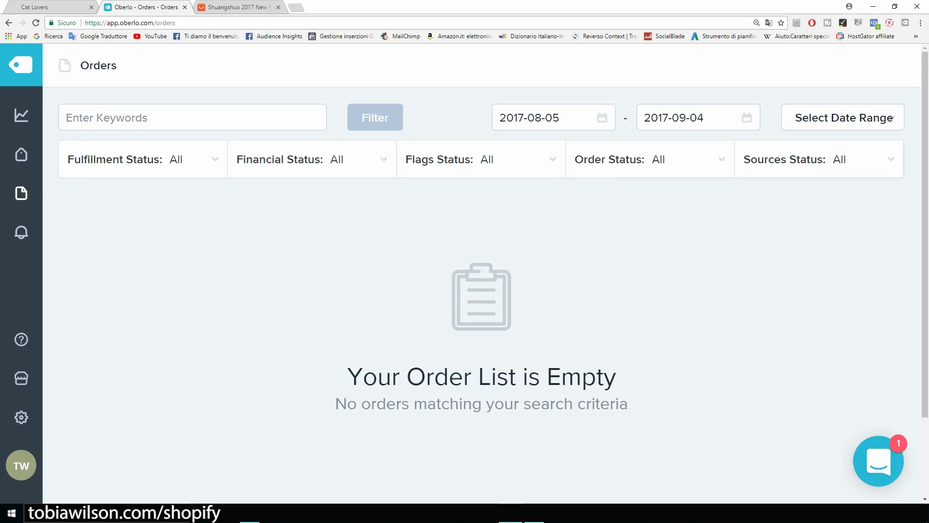
Start a Buy Now checkout for the bracelet on its AliExpress product page.
left_click(236, 7)
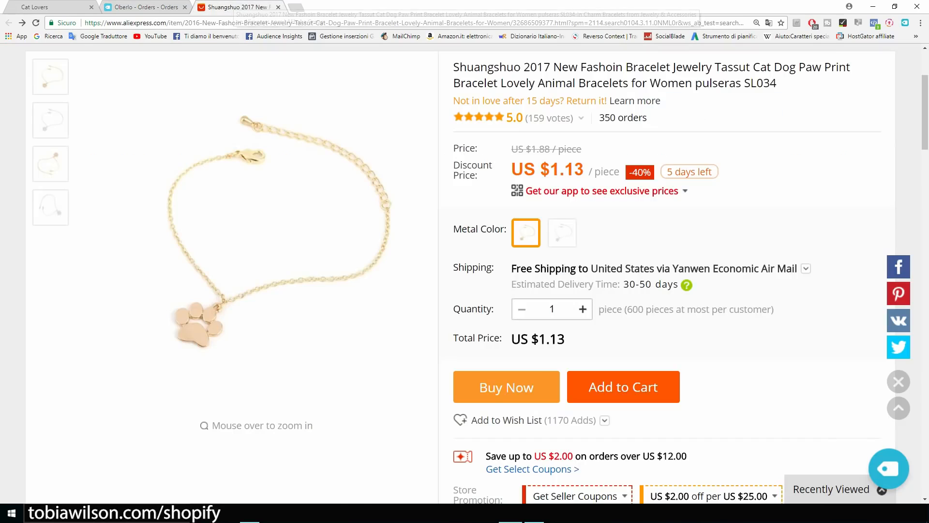
scroll(692, 269, "up", 2)
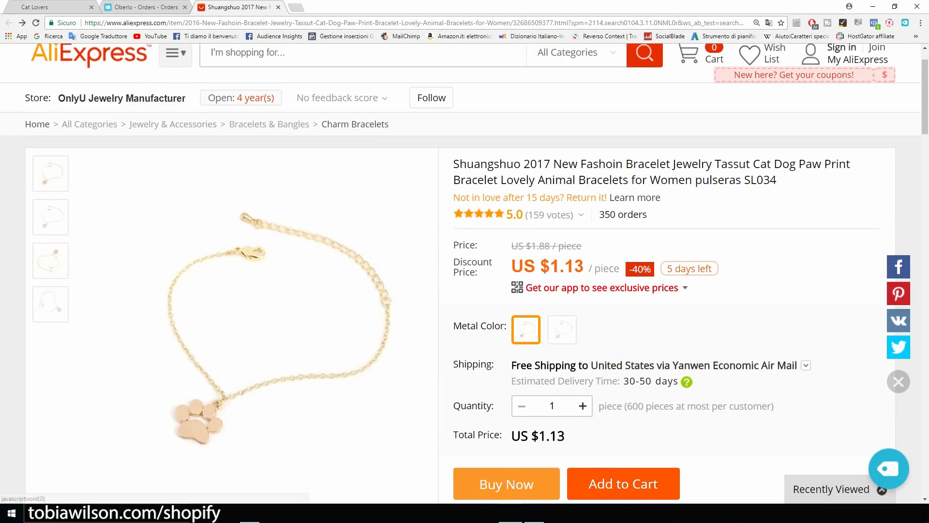
scroll(692, 270, "down", 3)
scroll(692, 269, "down", 2)
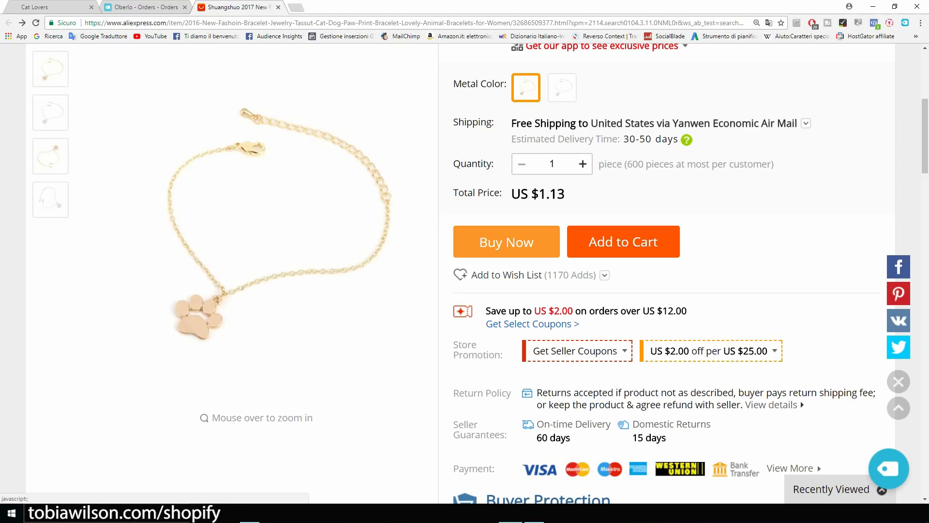
left_click(506, 241)
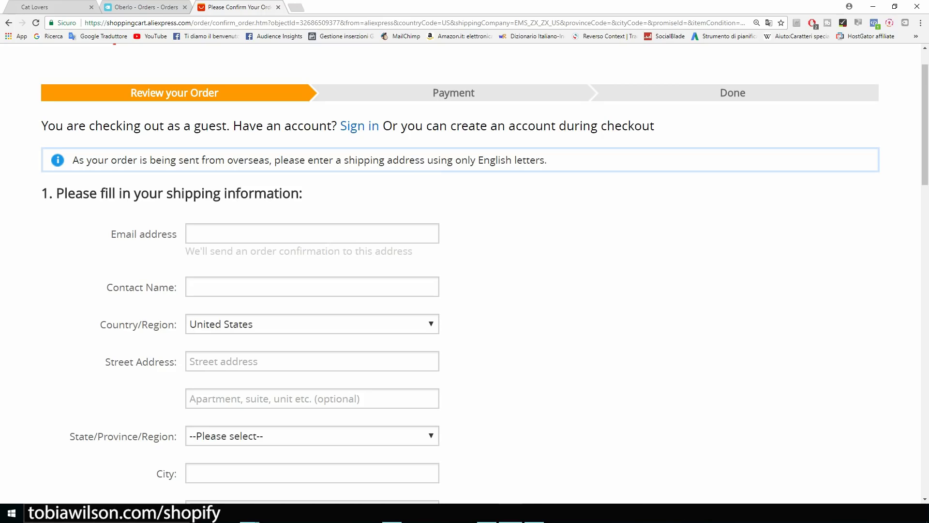
Enter the customer's e-mail address and paste their name as the contact name.
scroll(464, 284, "down", 2)
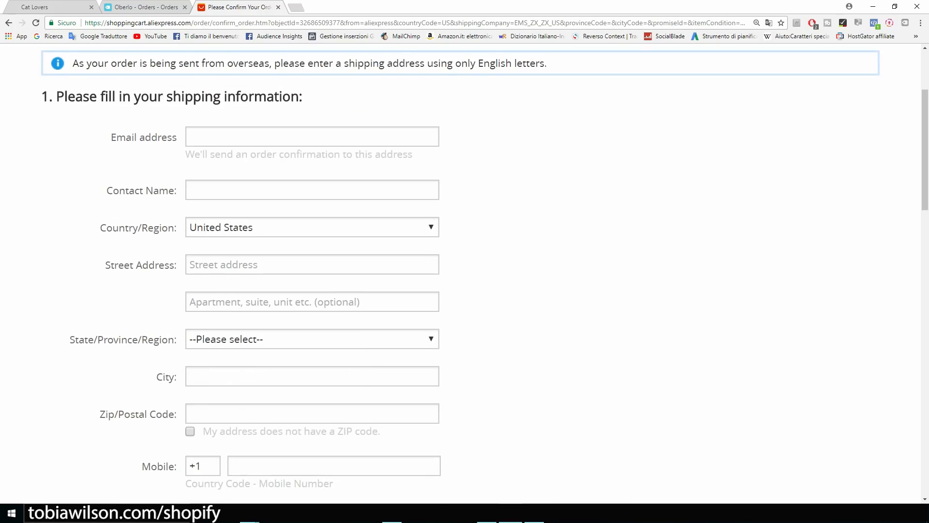
scroll(464, 274, "up", 1)
scroll(465, 271, "up", 2)
left_click(298, 285)
key("super+Left")
left_click_drag(659, 147, 579, 147)
key("ctrl+c")
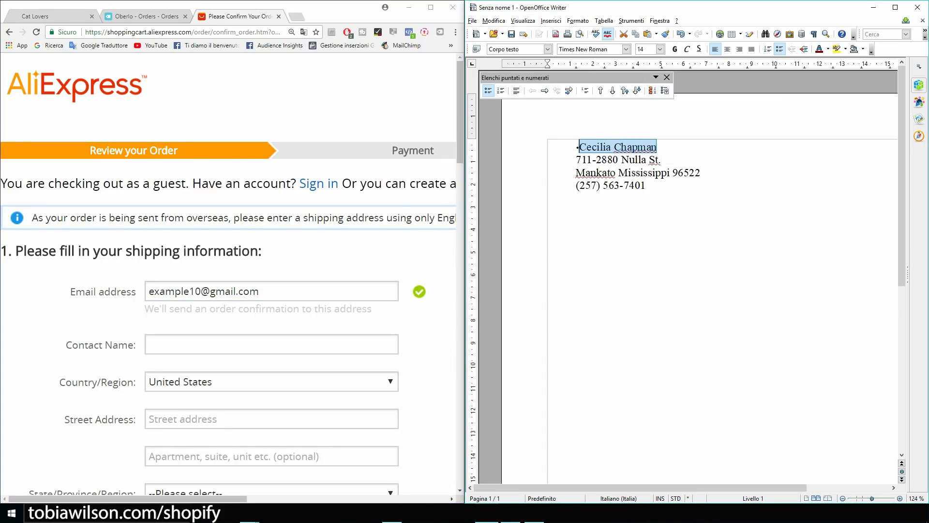
left_click(272, 344)
key("ctrl+v")
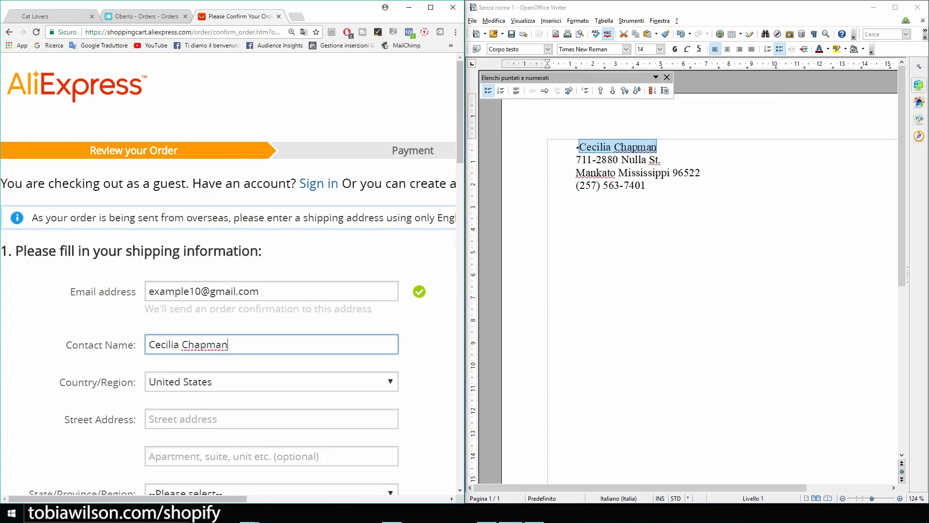
Fill in the customer's street address, state and city from the notes.
scroll(271, 345, "down", 4)
left_click(271, 226)
left_click_drag(661, 160, 576, 160)
key("ctrl+c")
left_click(271, 226)
key("ctrl+v")
left_click(271, 300)
type("mis")
scroll(271, 300, "down", 2)
left_click(271, 240)
Enter the customer's zip code and mobile number.
left_click_drag(701, 173, 673, 173)
left_click(271, 278)
type("96522")
left_click(293, 330)
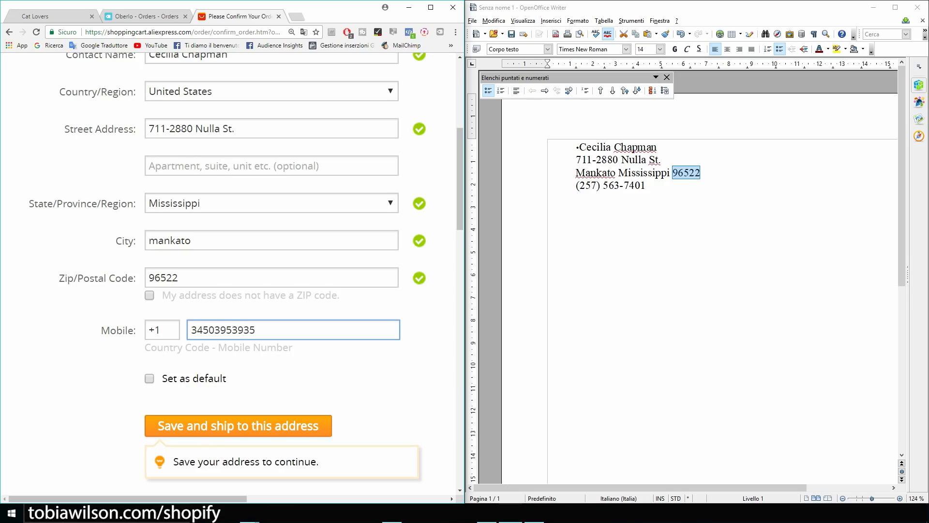
scroll(293, 330, "down", 1)
Save the shipping address and ship this order to it.
left_click(431, 8)
scroll(465, 271, "down", 2)
left_click(547, 203)
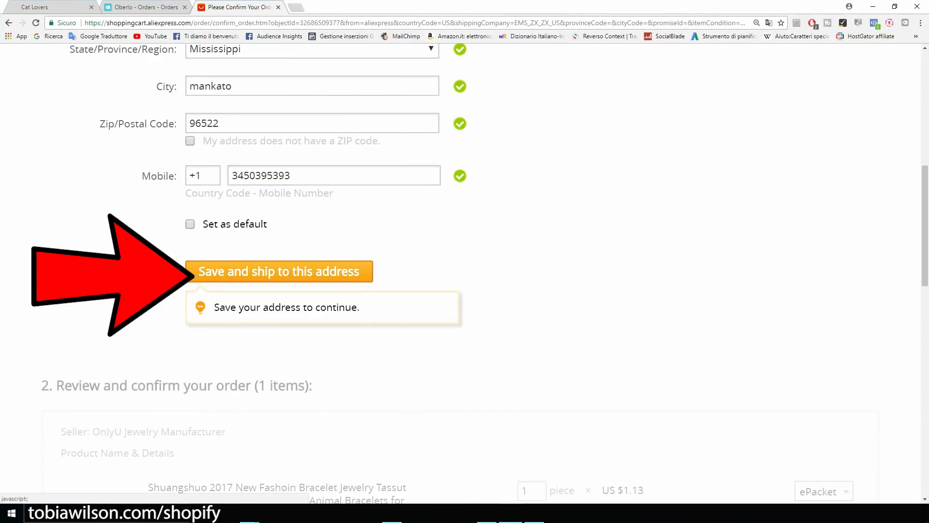
left_click(279, 272)
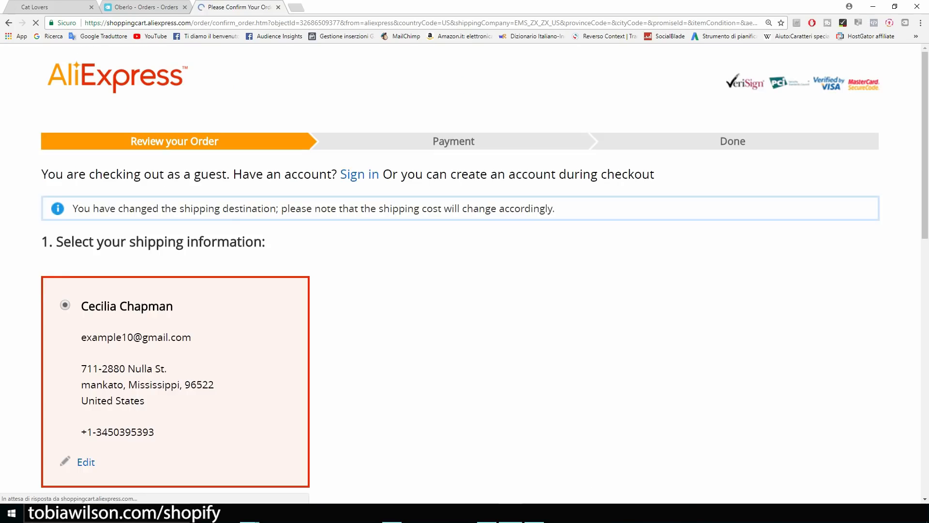
Zoom in on the Review and confirm your order section and activate the Leave a message for this seller box.
scroll(465, 271, "down", 2)
scroll(465, 271, "down", 3)
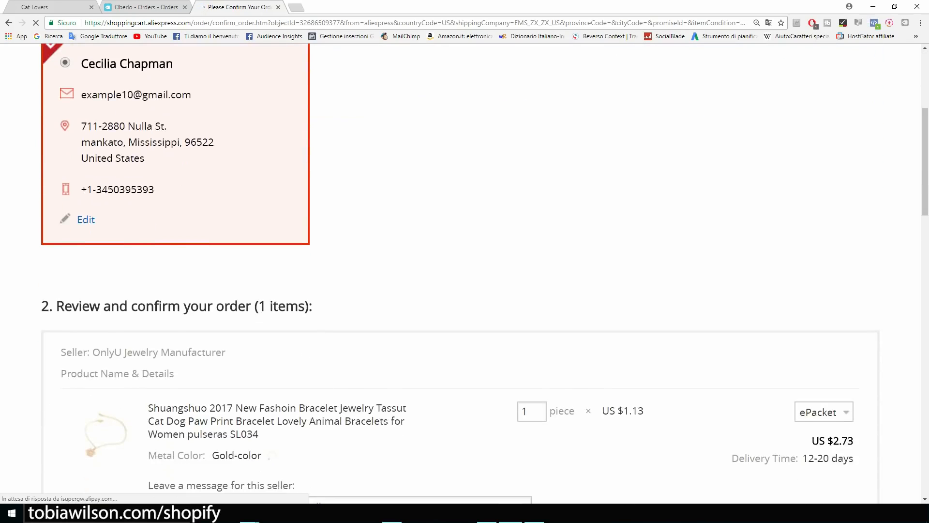
scroll(460, 271, "down", 4)
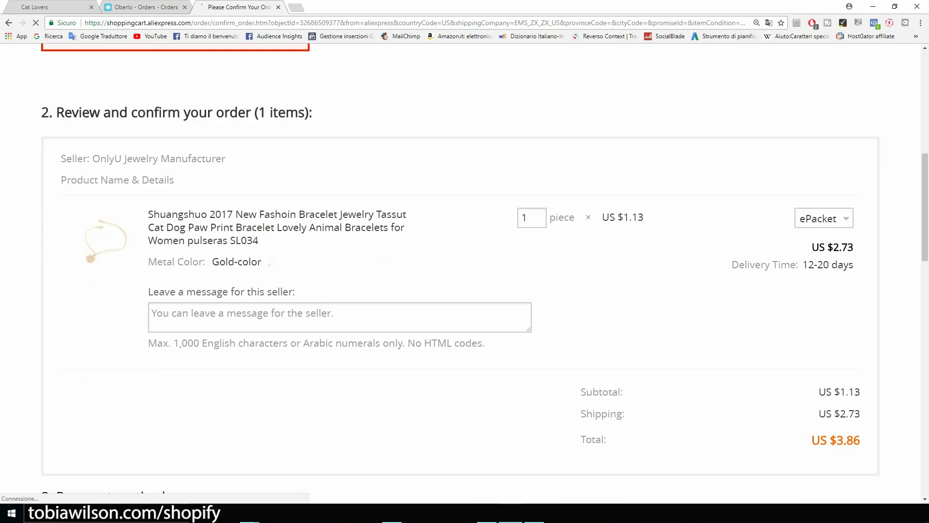
key("ctrl+plus")
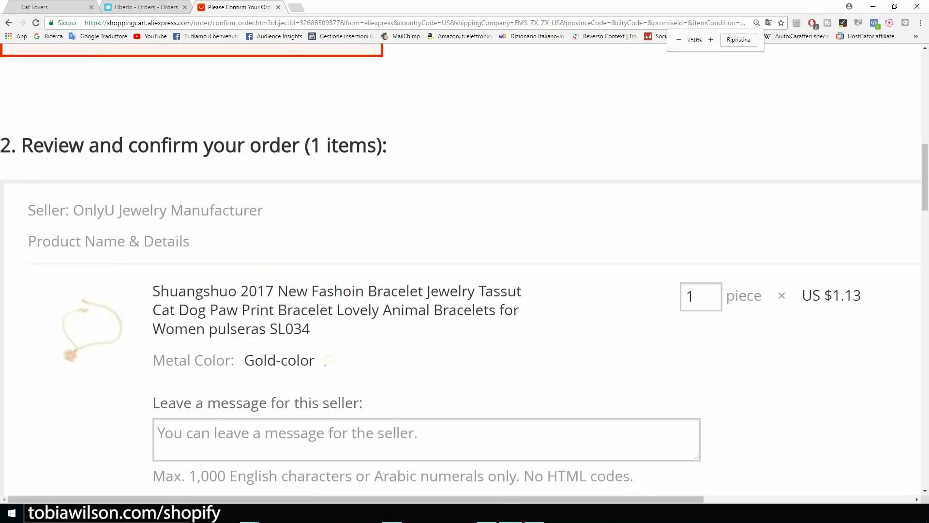
scroll(460, 271, "down", 7)
scroll(461, 271, "up", 4)
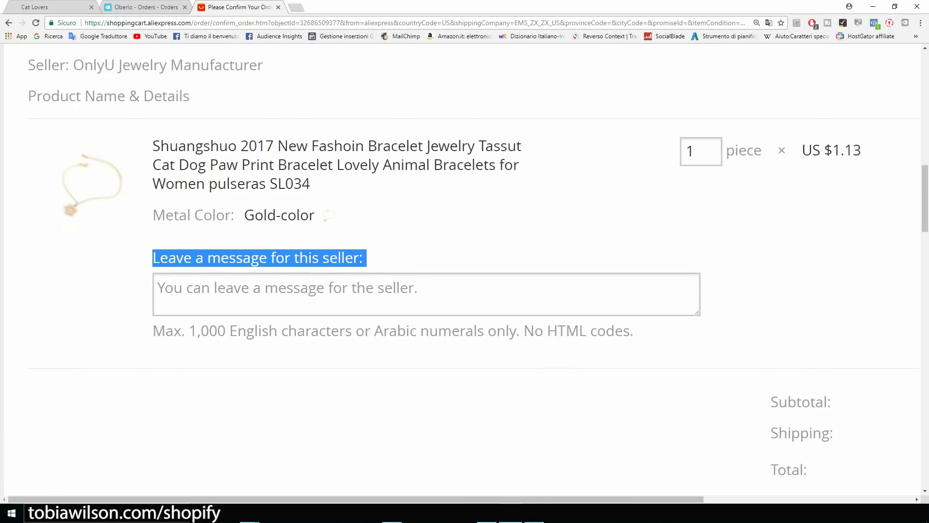
scroll(461, 260, "down", 2)
key("ctrl+plus")
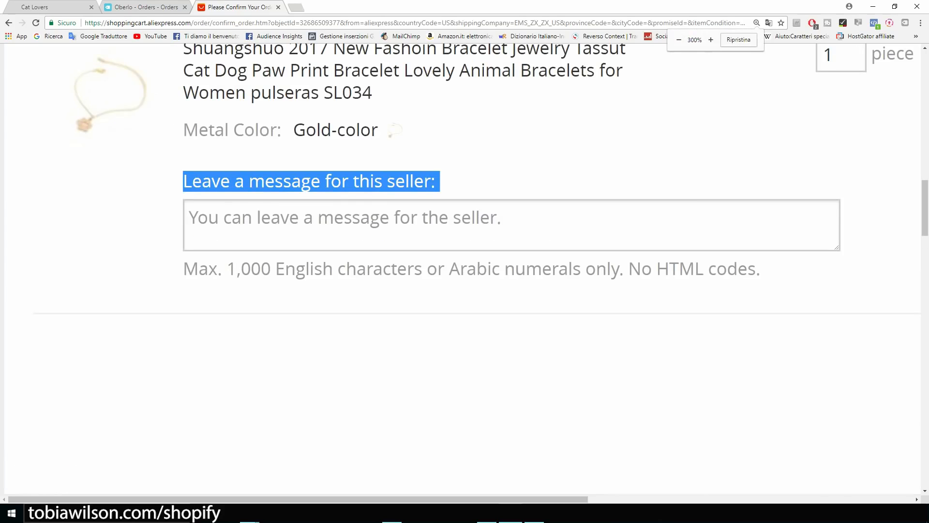
left_click(345, 219)
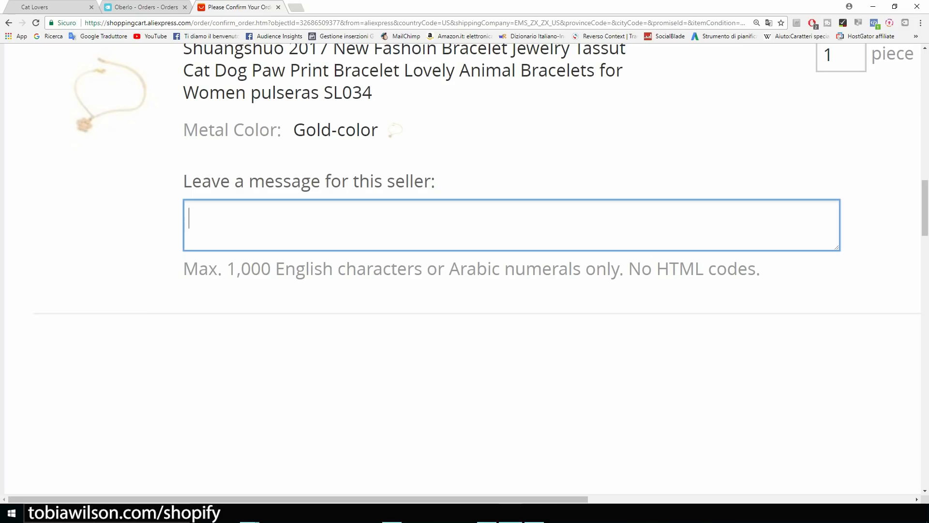
Write 'Please do not include an invoice or any marketing material. This is a dropshipping order.' to the seller.
type("O")
key("BackSpace")
type("Please d")
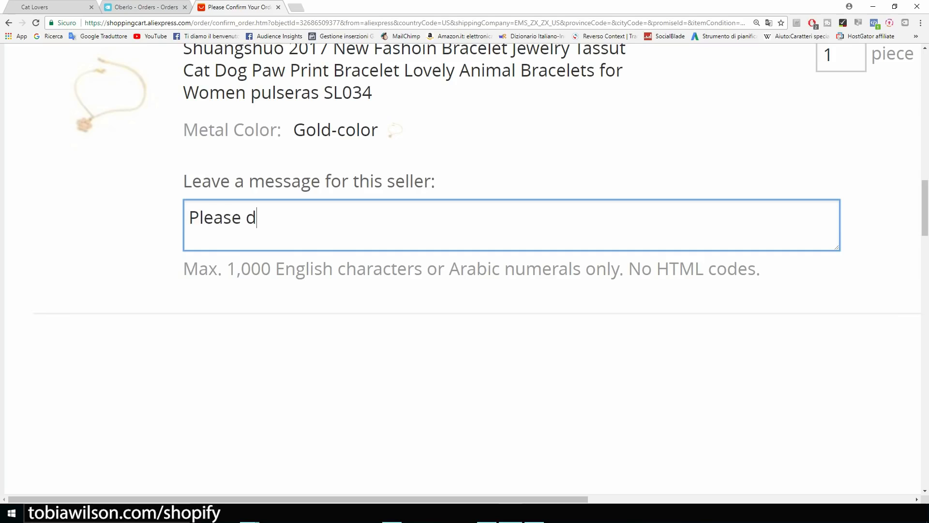
type("o not incl")
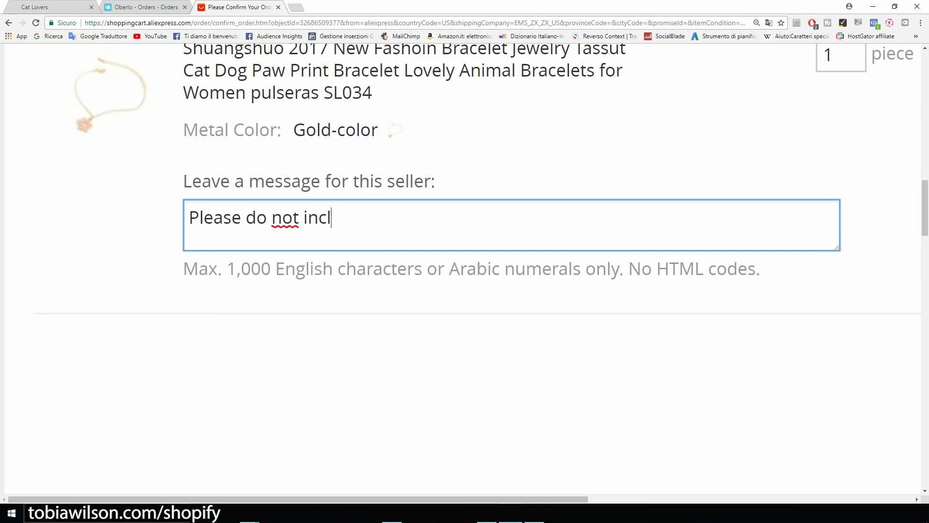
type("ude an invoice ")
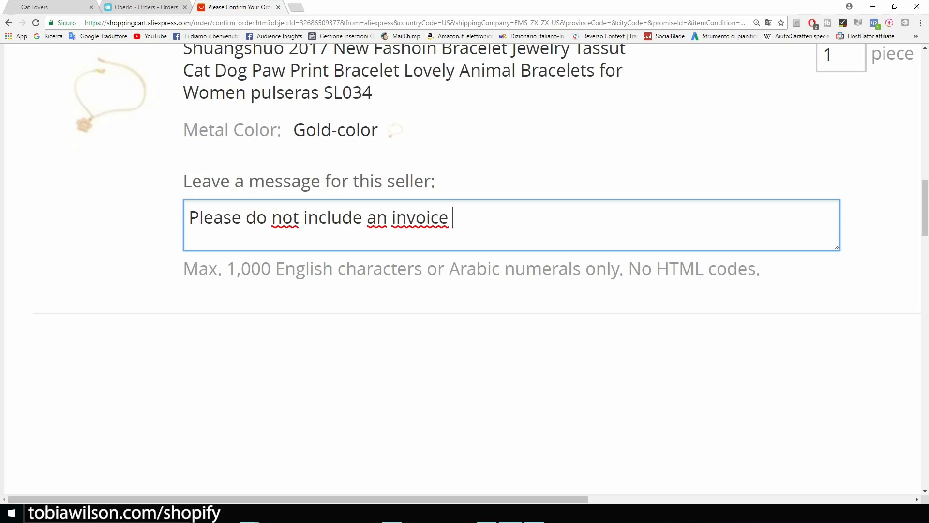
type("or any marke")
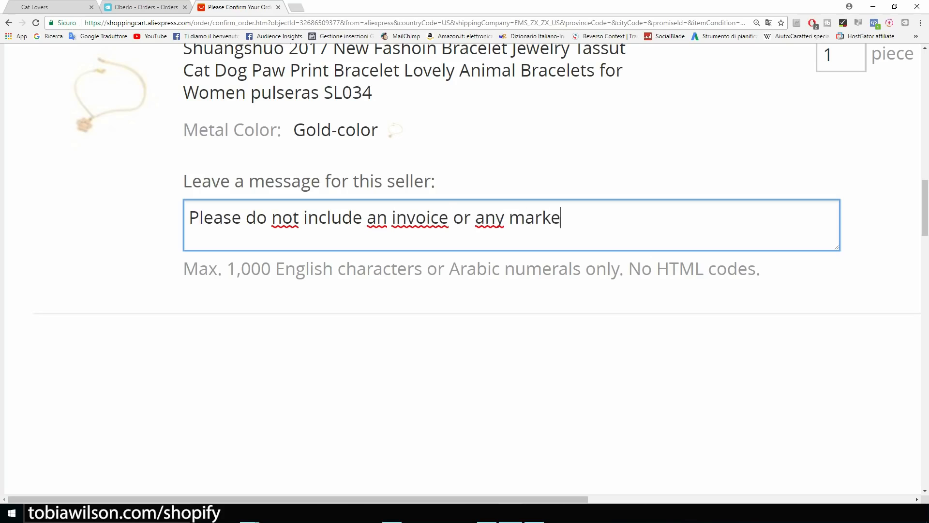
type("ting materia")
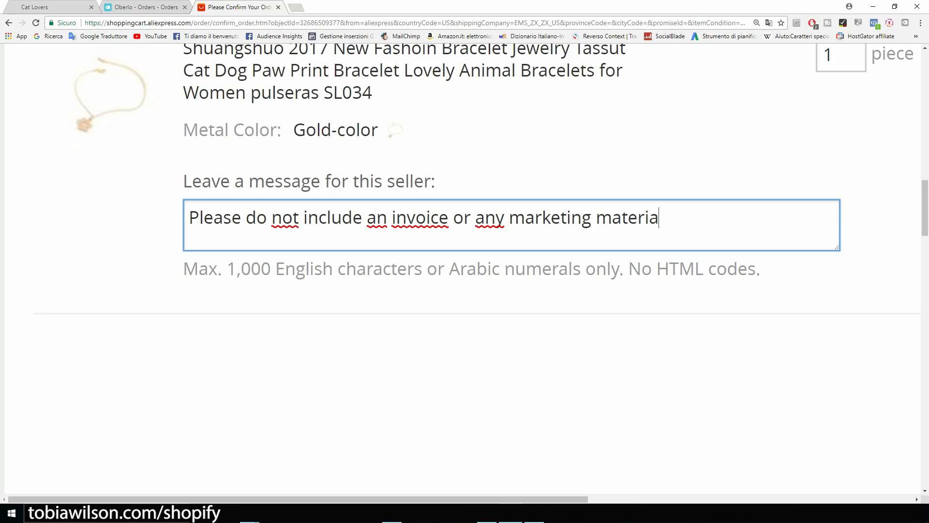
type("l. This is a d")
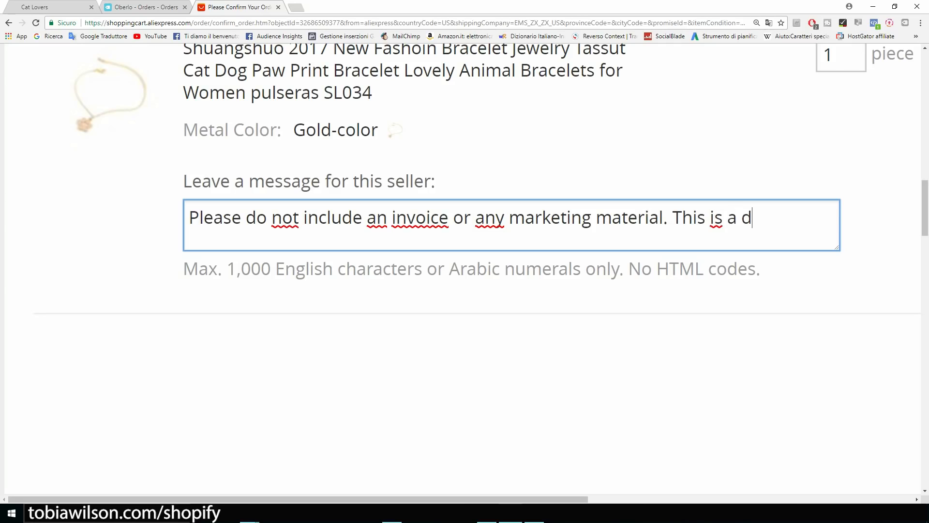
type("ropshippin")
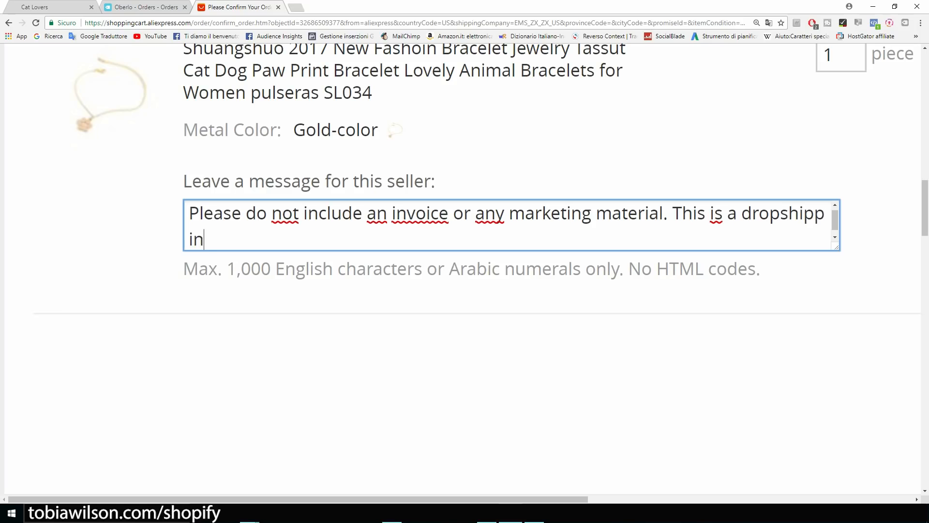
type("g order.")
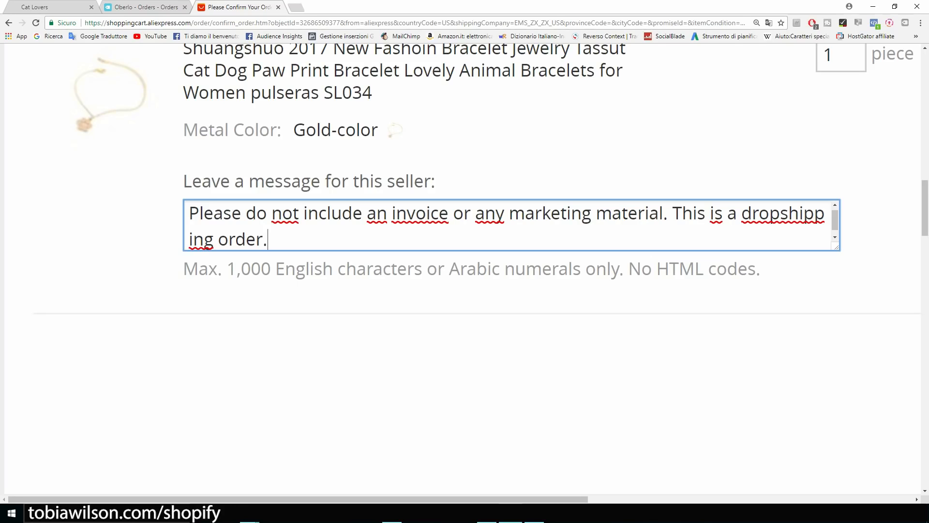
key("ctrl+a")
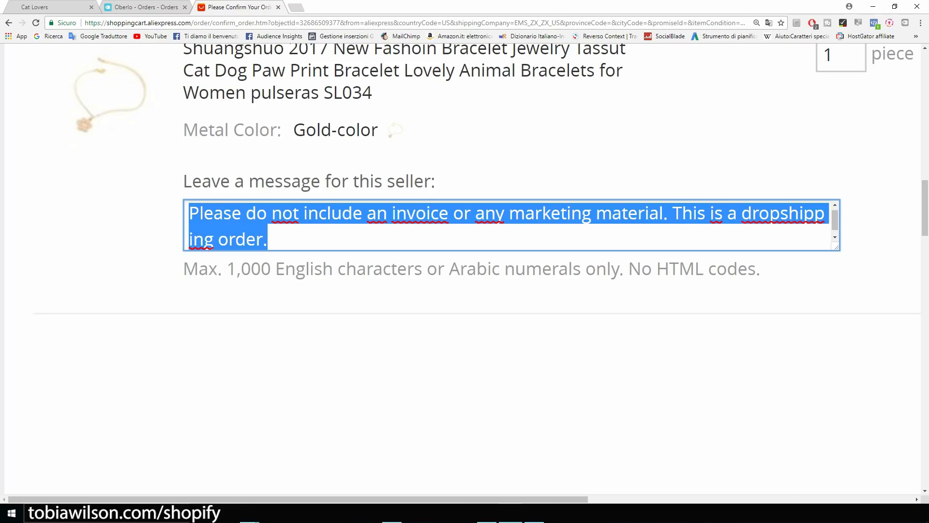
left_click(465, 359)
scroll(465, 358, "down", 2)
scroll(465, 358, "up", 4)
scroll(464, 358, "down", 4)
Zoom out and scroll to the Payment method section and the US $3.86 total above Confirm & Pay.
key("ctrl+minus")
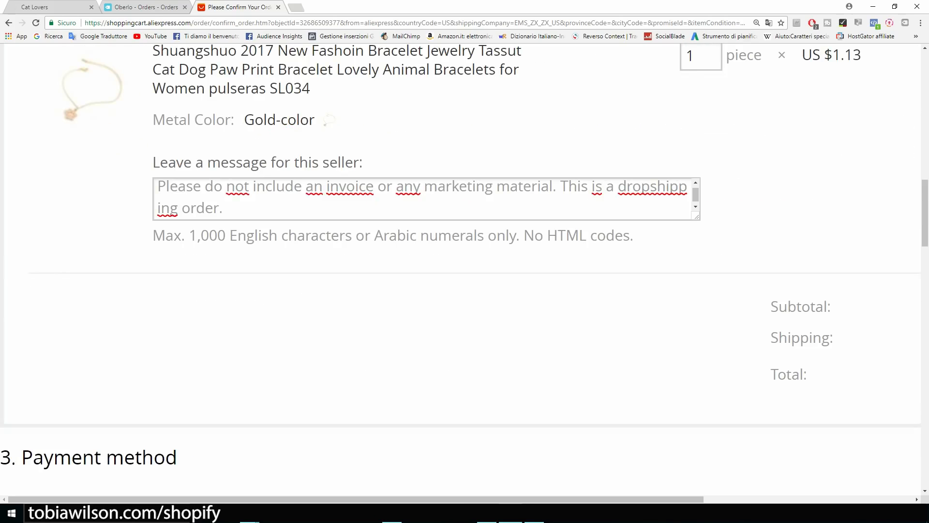
scroll(465, 271, "down", 5)
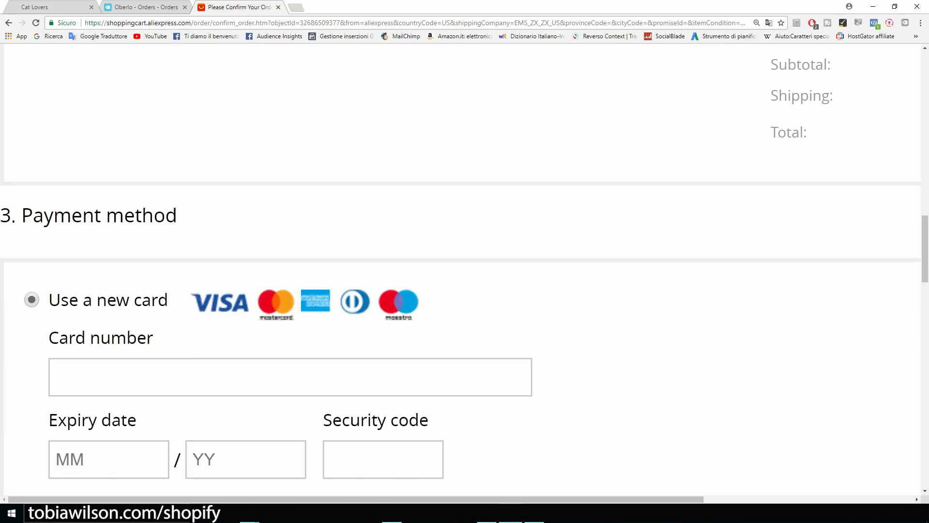
scroll(465, 271, "down", 2)
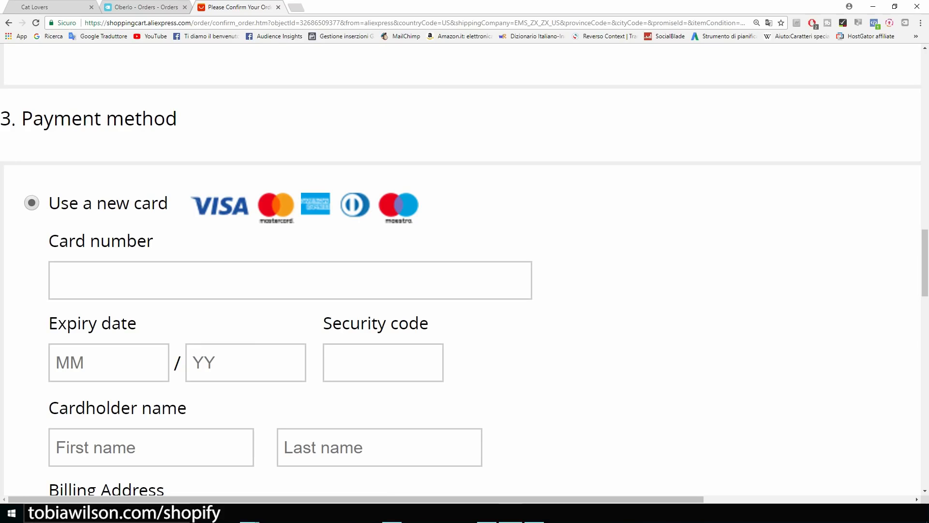
scroll(464, 271, "down", 1)
scroll(465, 271, "up", 1)
scroll(465, 271, "down", 1)
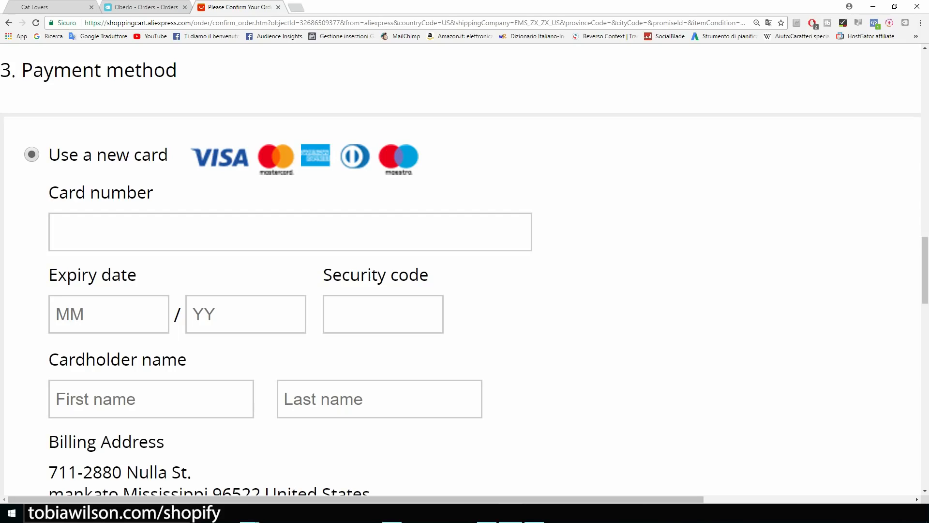
scroll(465, 279, "down", 2)
scroll(464, 270, "down", 2)
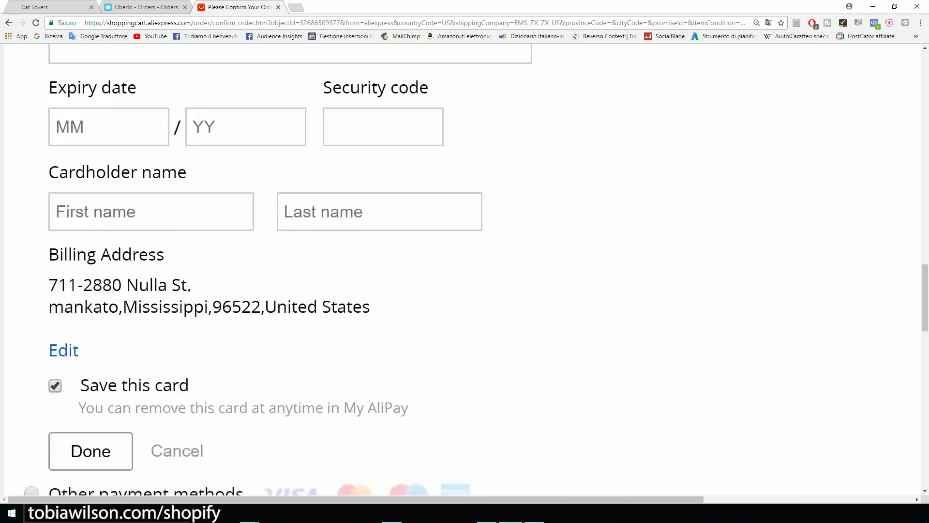
scroll(464, 270, "up", 1)
key("ctrl+minus")
key("ctrl+minus")
scroll(465, 271, "down", 5)
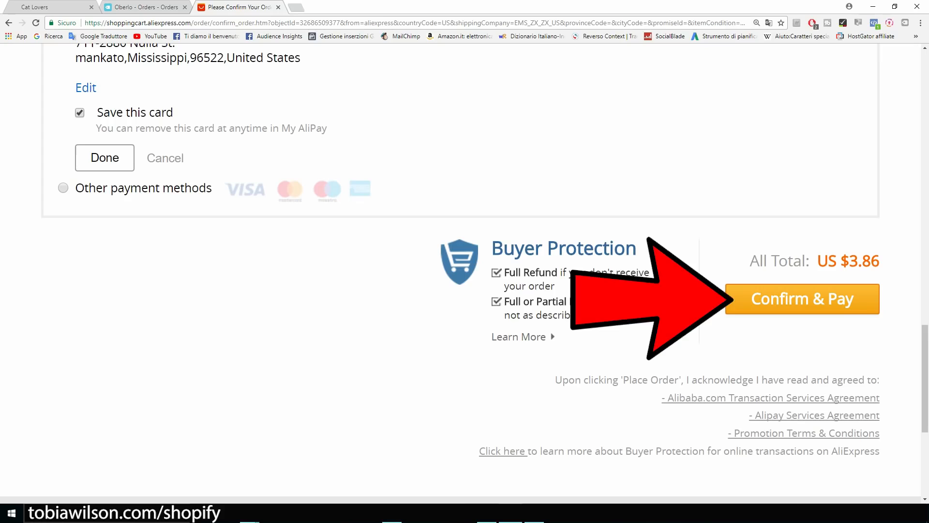
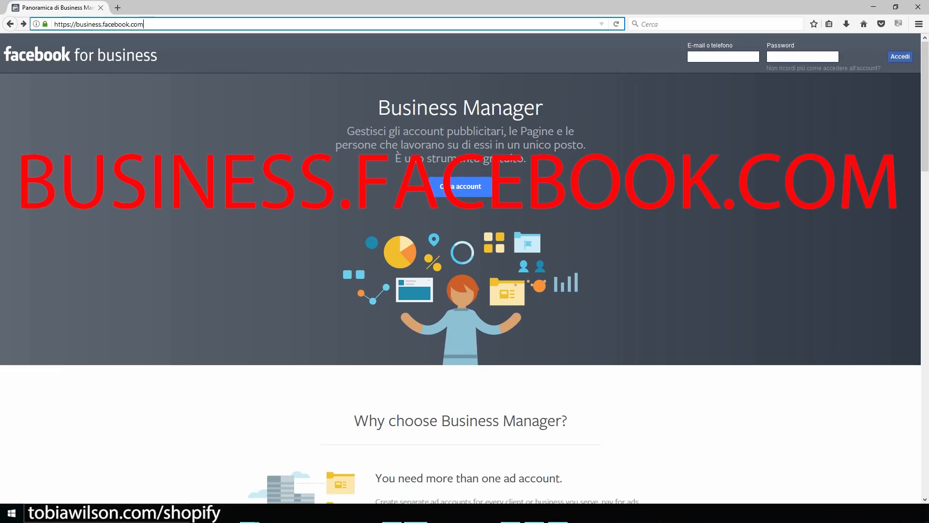
Start creating a Business Manager account, then leave Firefox to reach Business Manager in Chrome.
key("ctrl+plus")
key("ctrl+plus")
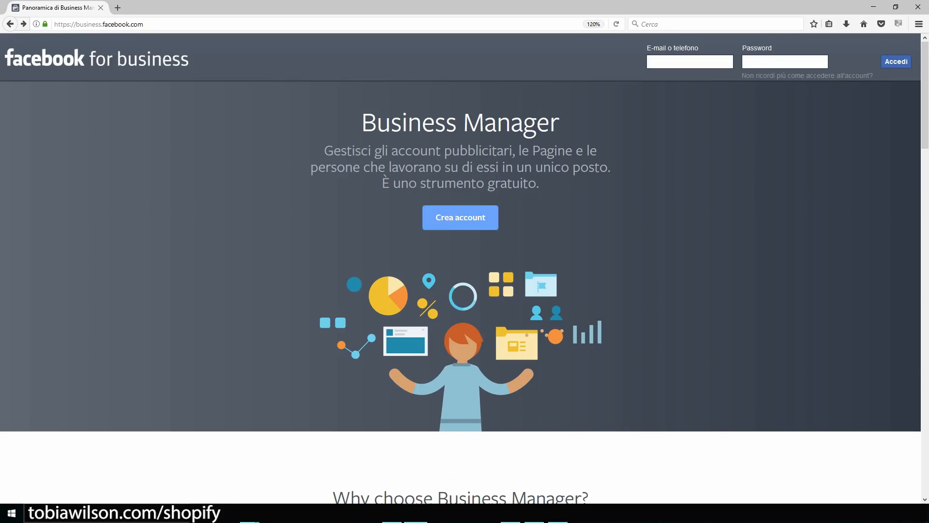
left_click(461, 217)
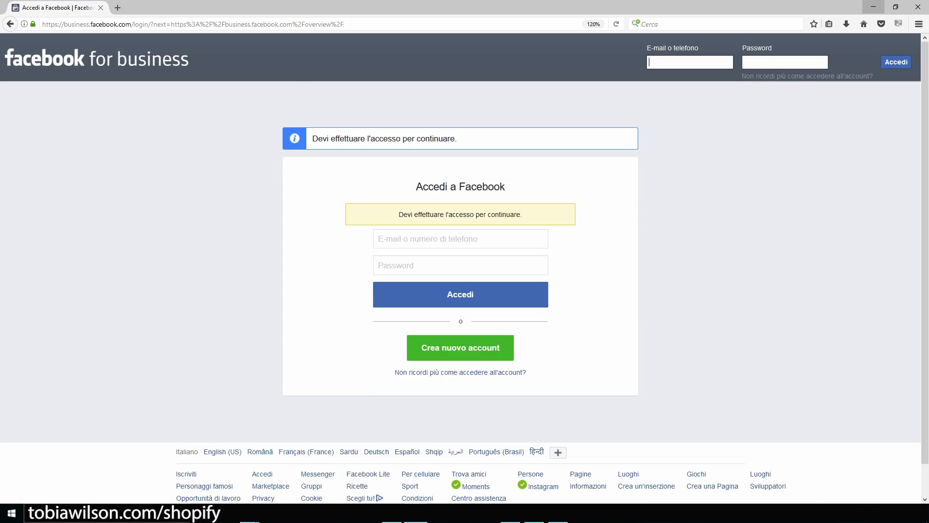
left_click(873, 7)
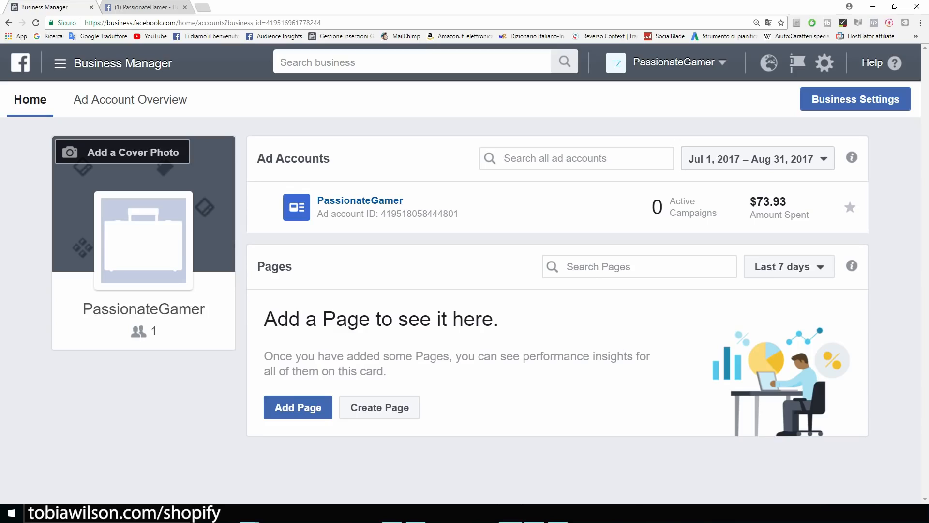
Open Ads Manager for PassionateGamer from the Business Manager All Tools menu.
left_click_drag(205, 310, 82, 309)
left_click(77, 334)
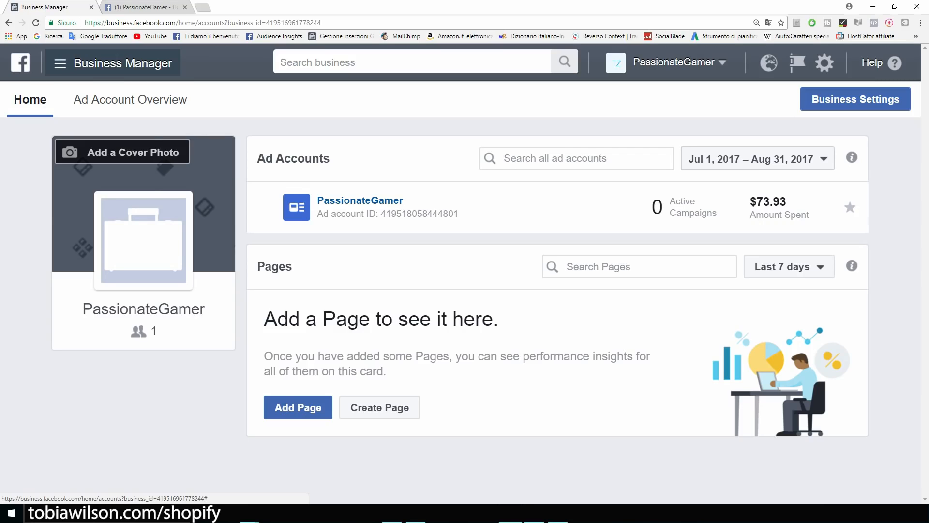
left_click(112, 63)
mouse_move(112, 359)
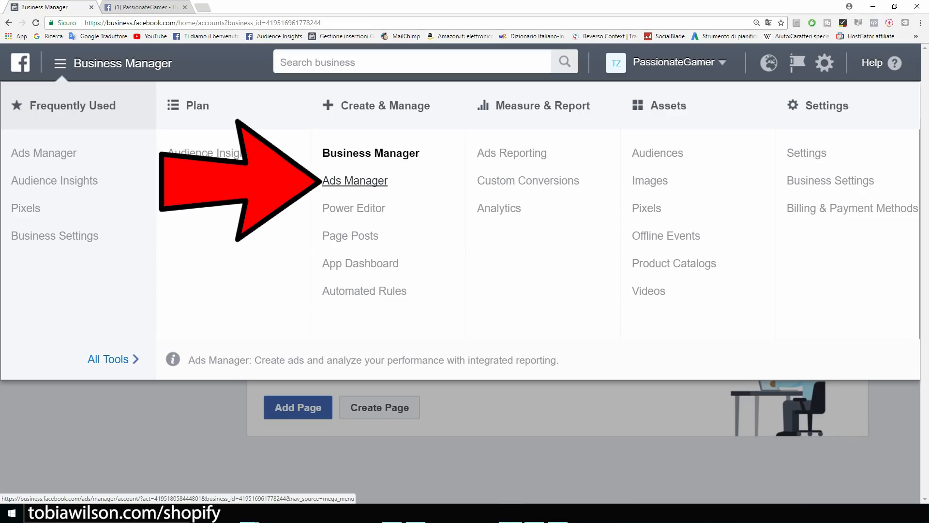
left_click(355, 181)
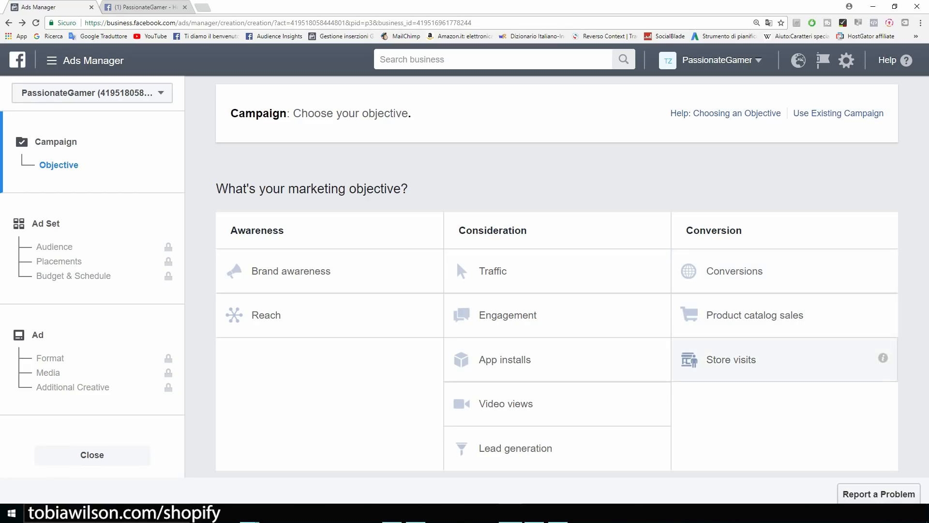
left_click(122, 7)
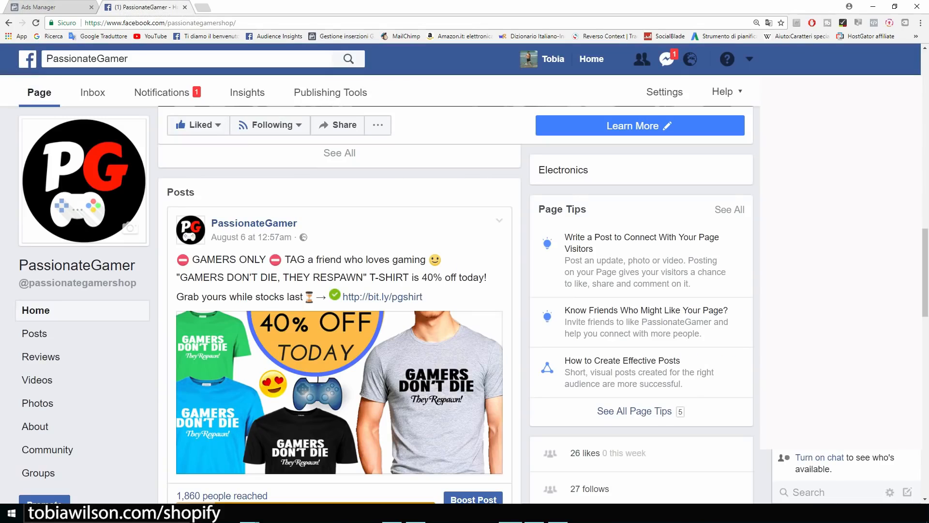
scroll(339, 310, "down", 5)
scroll(338, 309, "up", 3)
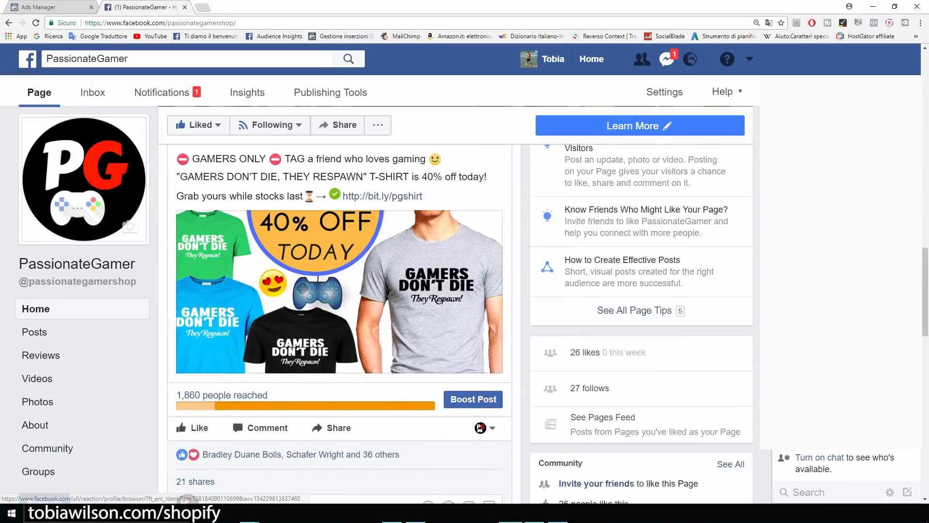
scroll(338, 310, "up", 1)
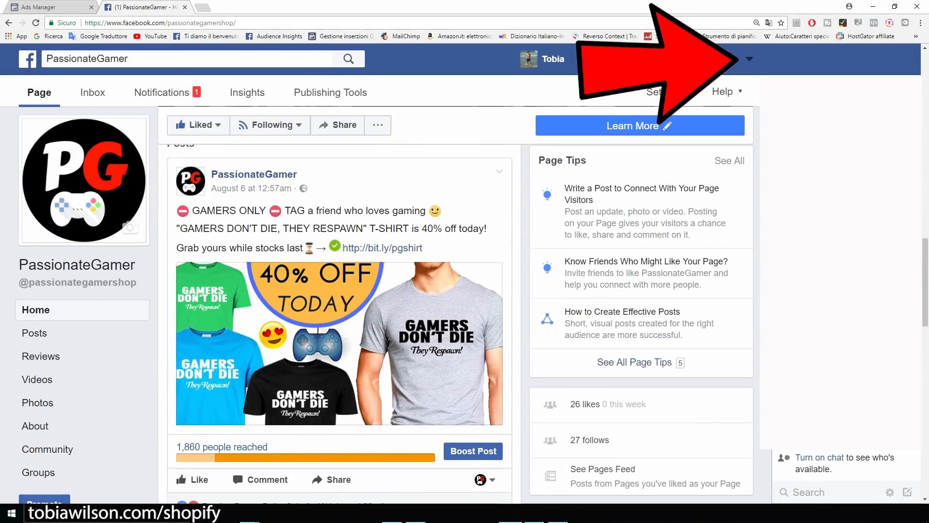
left_click(749, 59)
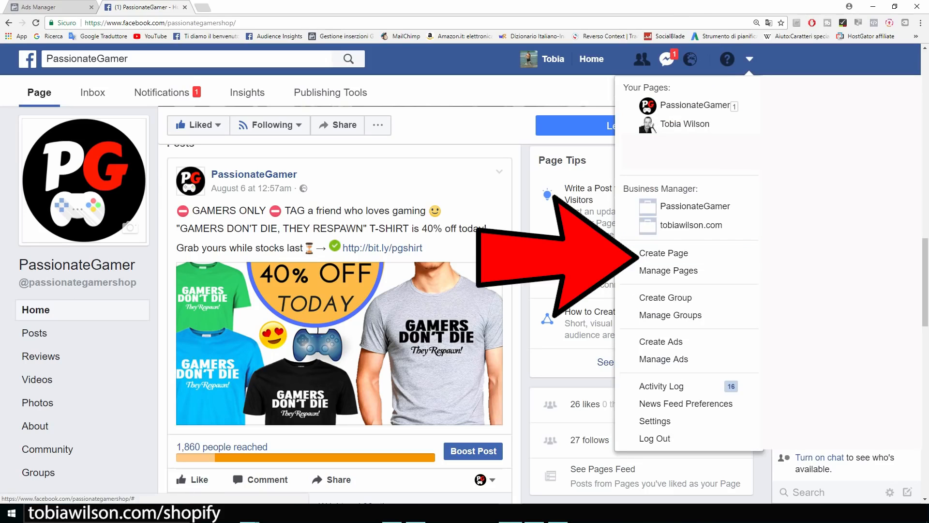
left_click(823, 252)
scroll(822, 252, "down", 1)
scroll(338, 300, "down", 6)
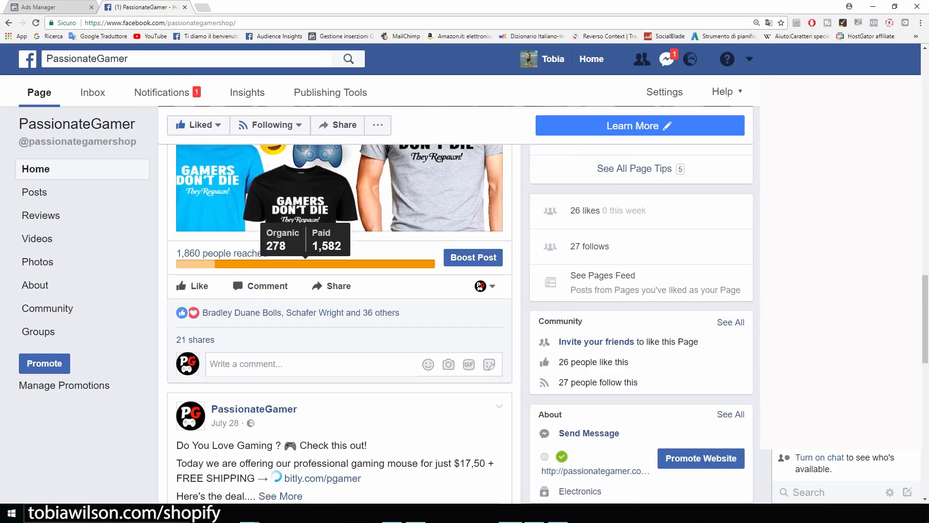
scroll(339, 300, "down", 2)
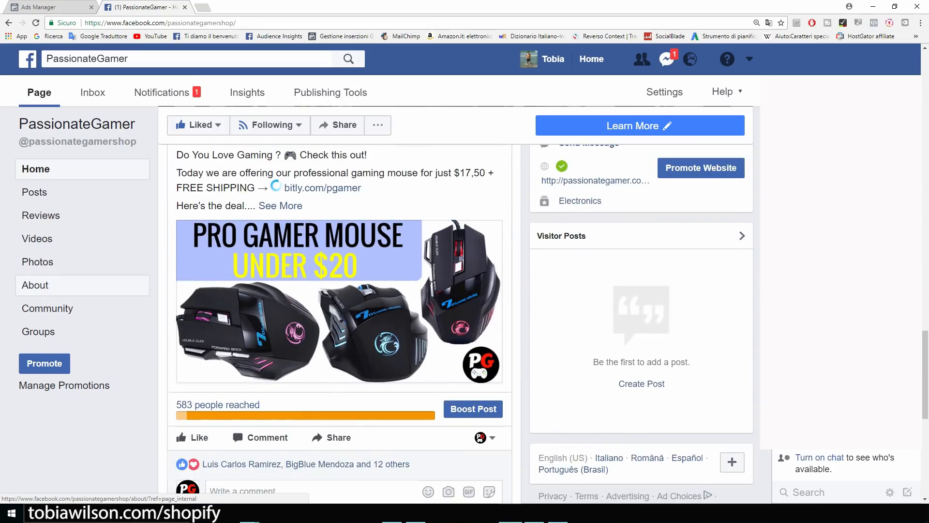
scroll(339, 271, "down", 5)
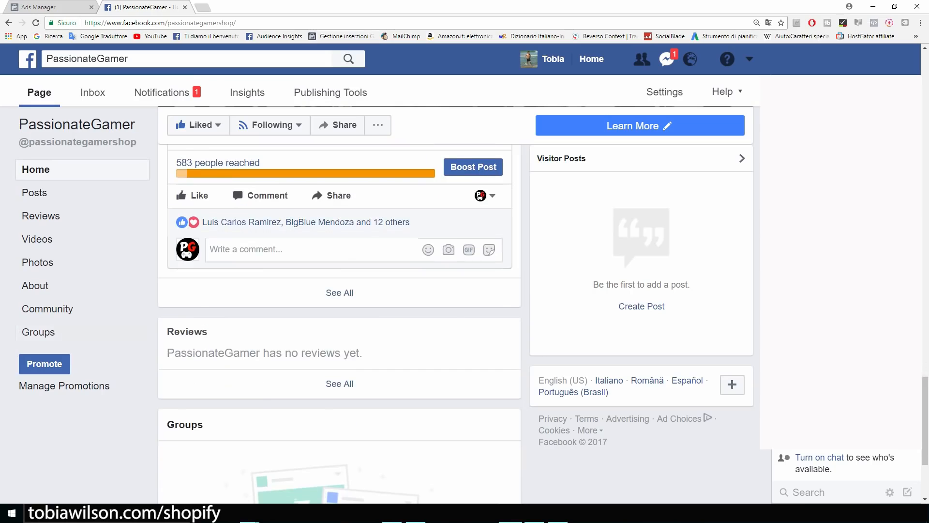
scroll(339, 291, "up", 10)
scroll(339, 291, "up", 3)
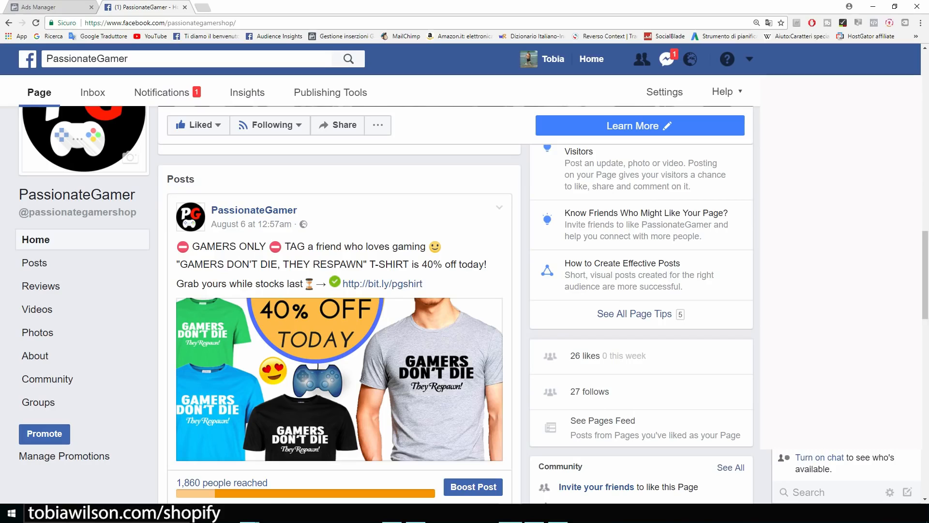
left_click(61, 7)
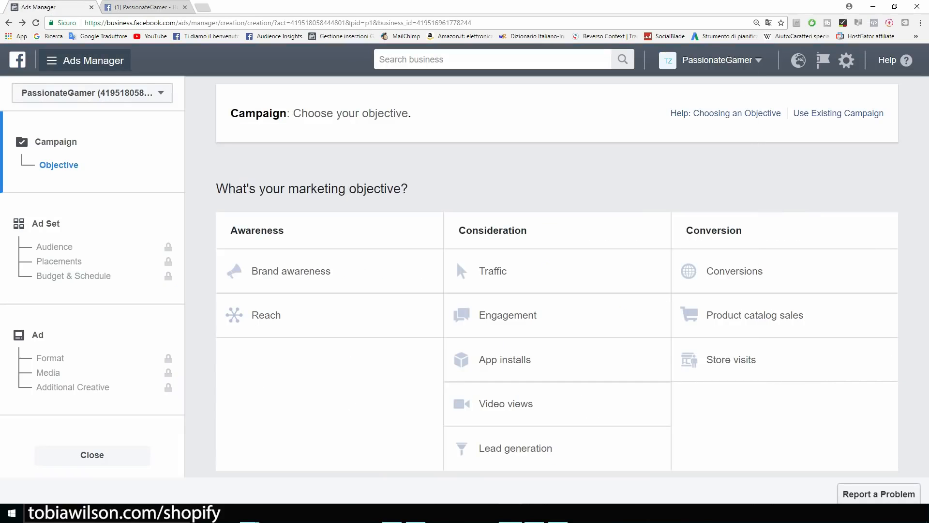
Open the PassionateGamer Pixels page, select its Pixel ID, and bring the Photos screenshot forward.
left_click(85, 60)
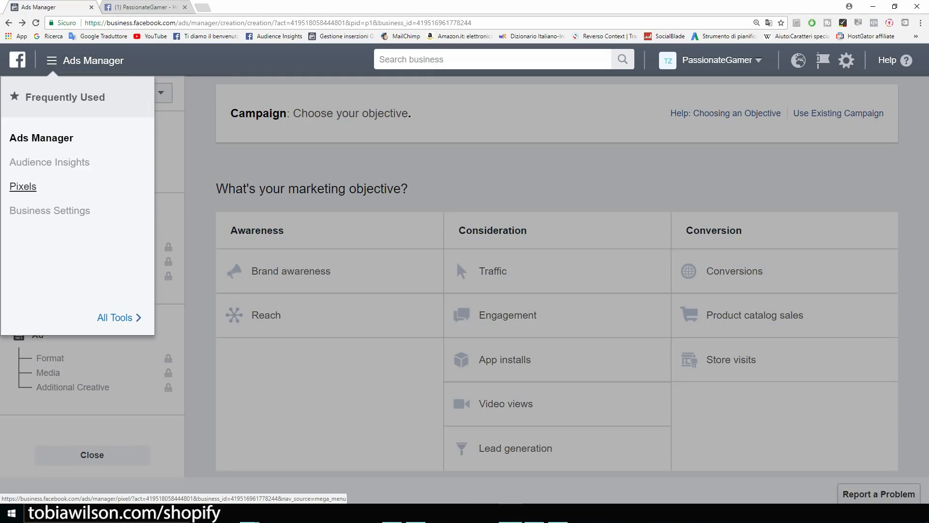
left_click(23, 186)
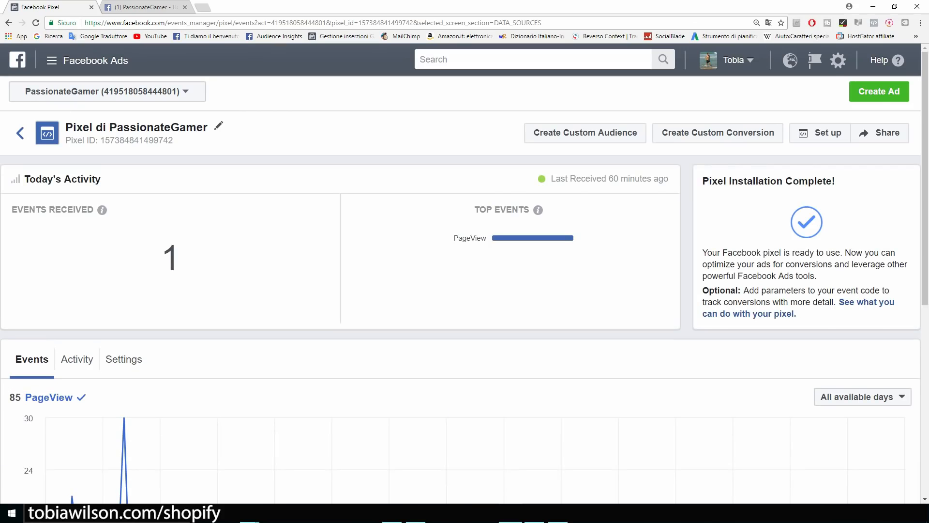
key("ctrl+plus")
key("ctrl+plus")
key("ctrl+plus")
key("ctrl+plus")
key("ctrl+plus")
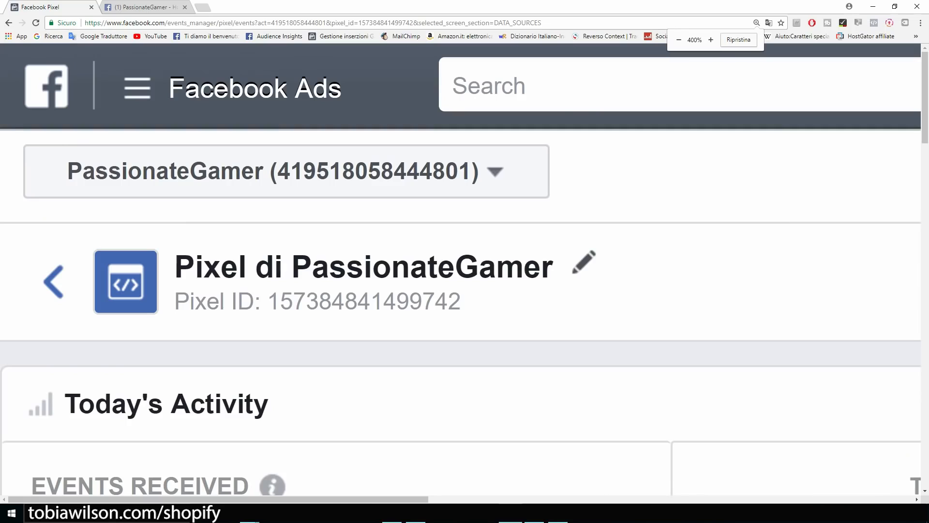
left_click_drag(462, 301, 268, 301)
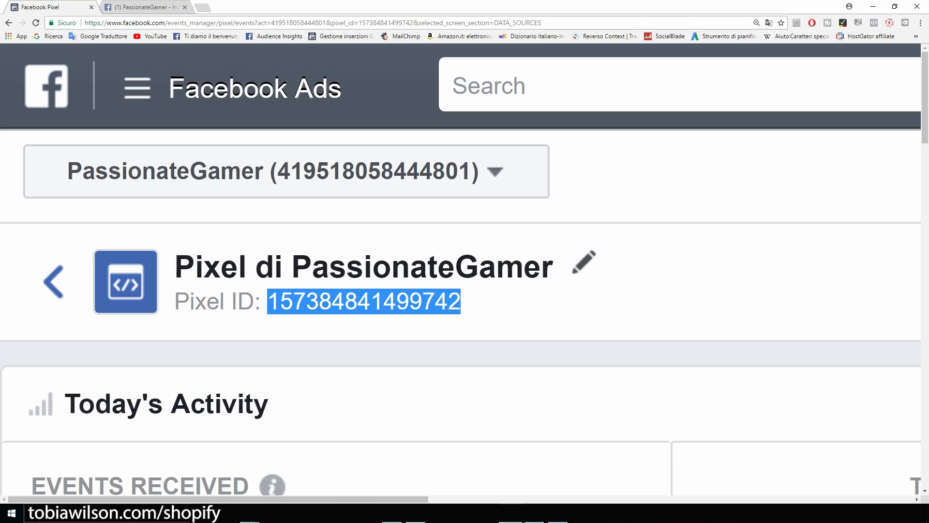
left_click(558, 513)
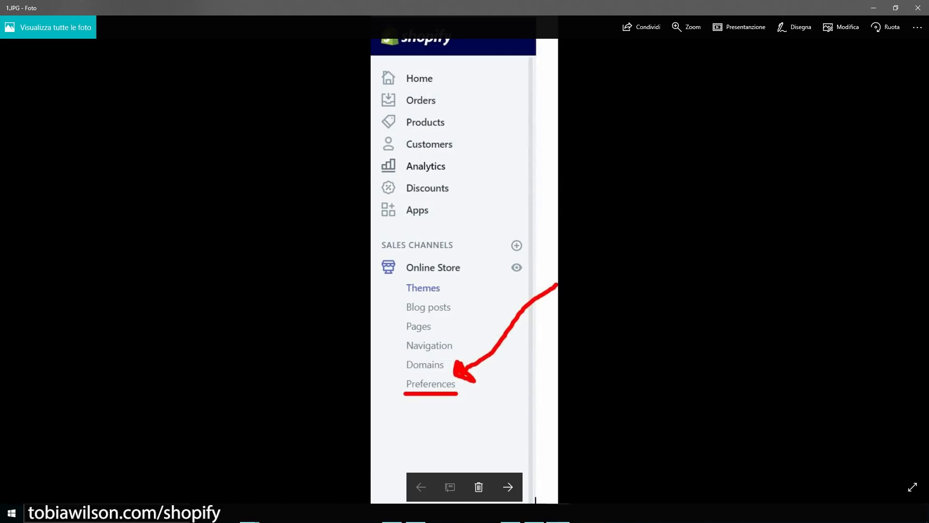
Advance Photos to the screenshot marking Shopify's Facebook Pixel ID field.
scroll(450, 387, "up", 2)
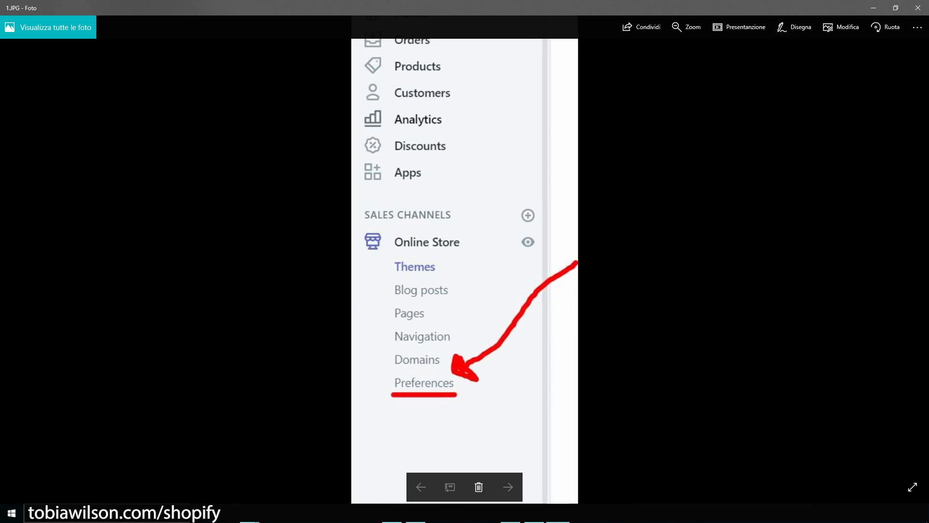
scroll(450, 387, "down", 2)
left_click(507, 487)
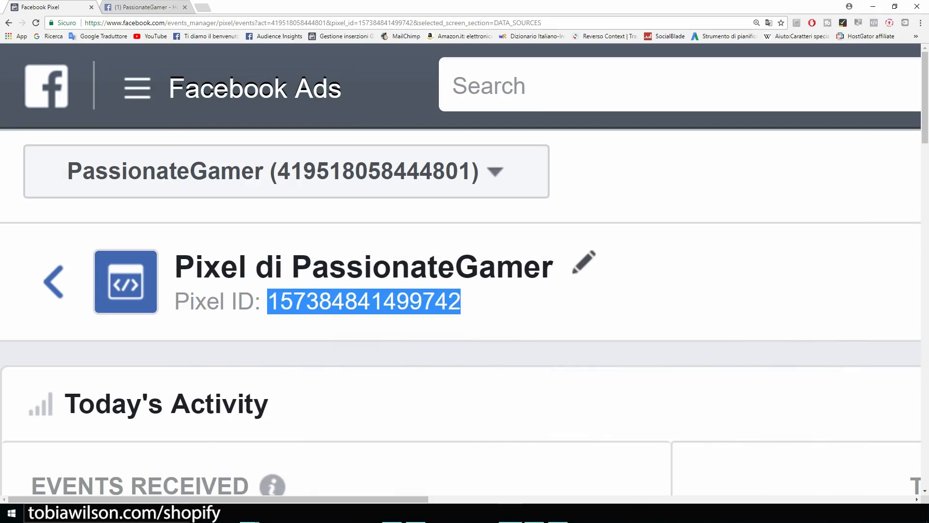
Zoom the pixel page out two levels and start a new ad with Create Ad.
key("ctrl+minus")
key("ctrl+minus")
key("ctrl+minus")
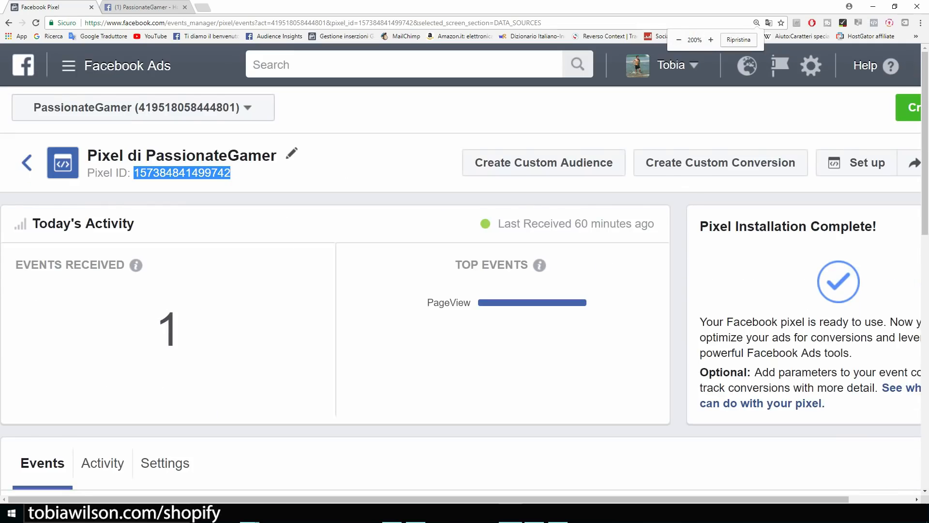
key("ctrl+minus")
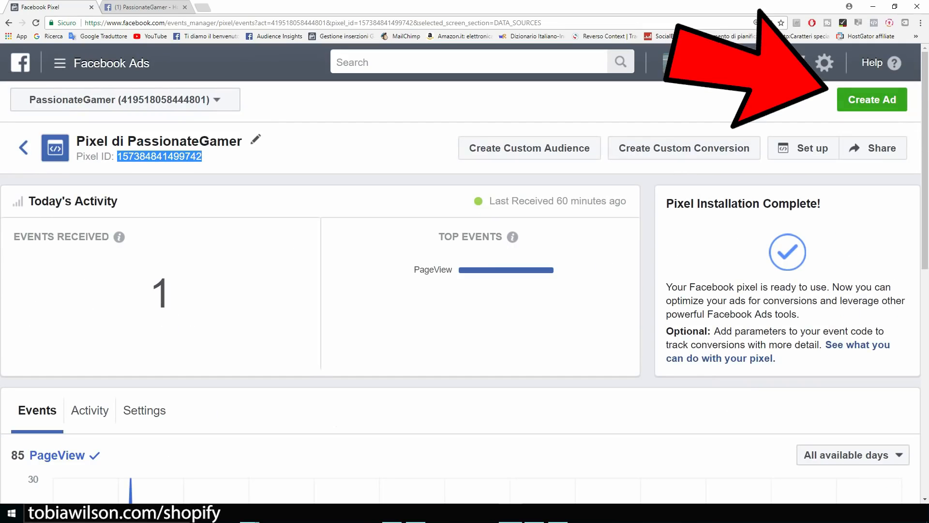
left_click(872, 100)
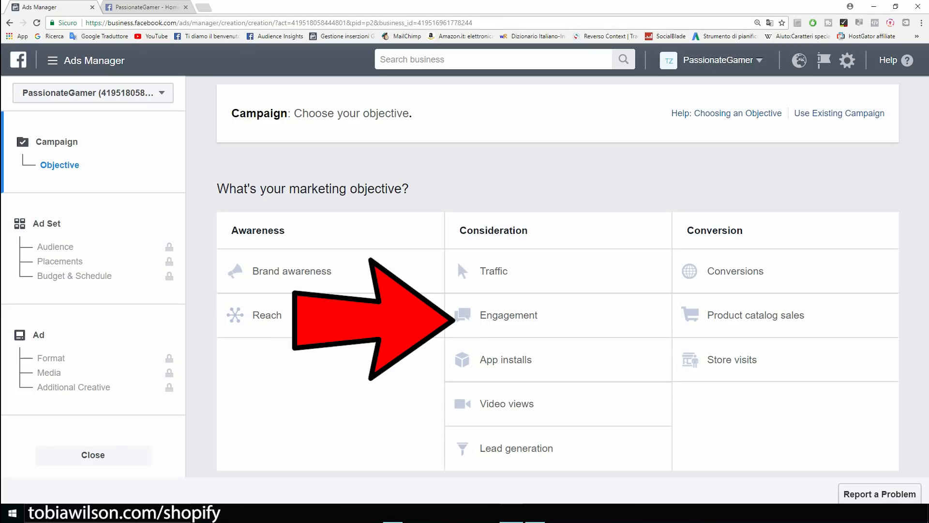
Switch to the PassionateGamer Facebook page and zoom in on the 40%-off t-shirt post.
key("ctrl+Tab")
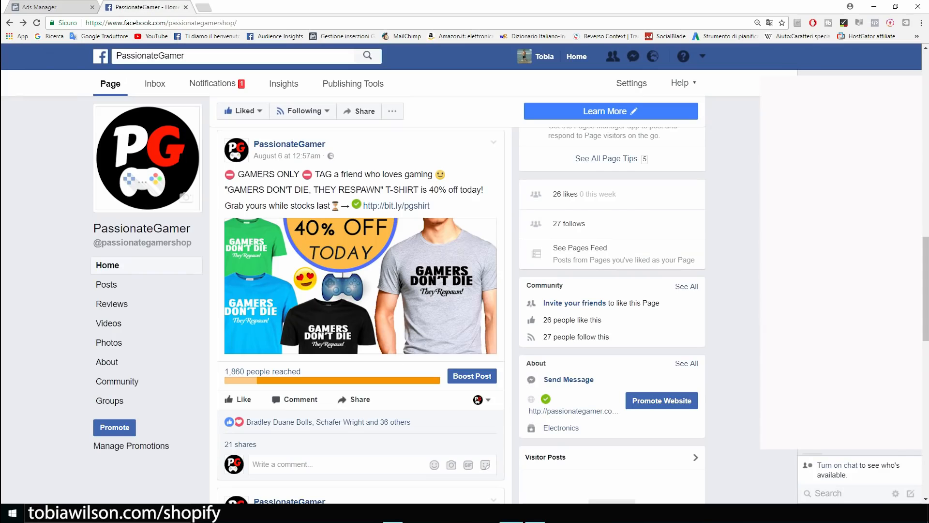
scroll(361, 315, "down", 6)
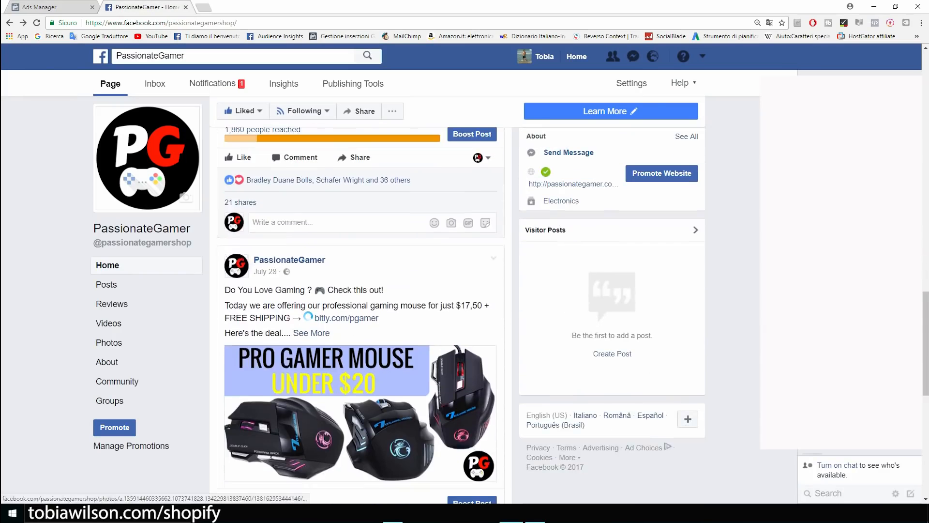
scroll(360, 315, "up", 5)
scroll(360, 315, "up", 1)
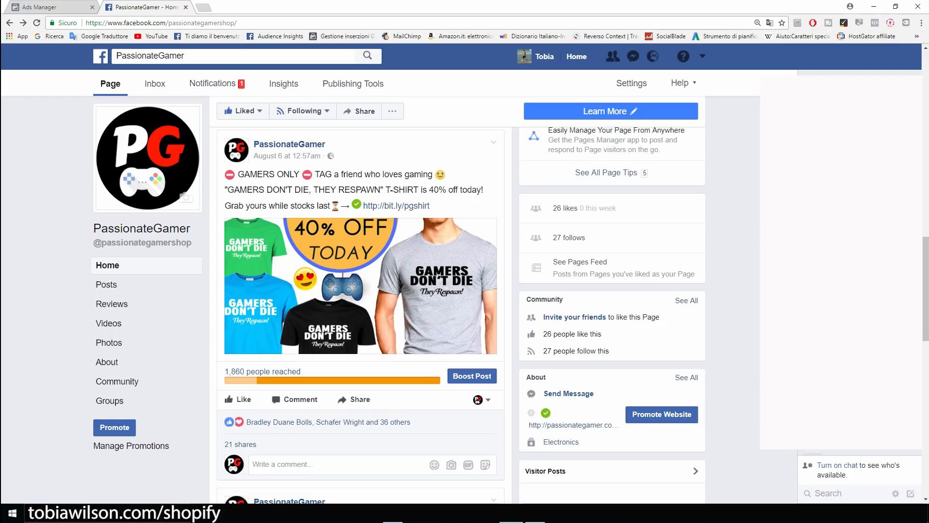
scroll(360, 314, "up", 2)
scroll(361, 315, "down", 1)
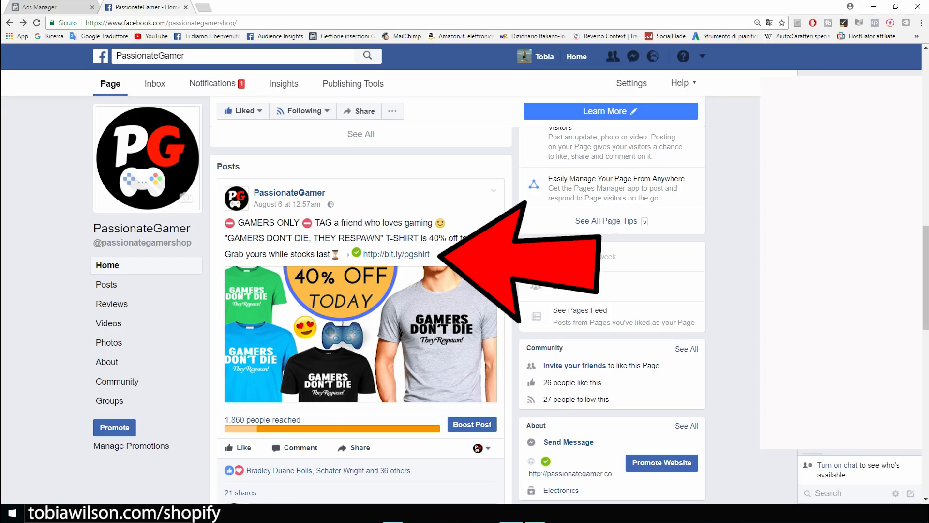
key("ctrl+plus")
key("ctrl+plus")
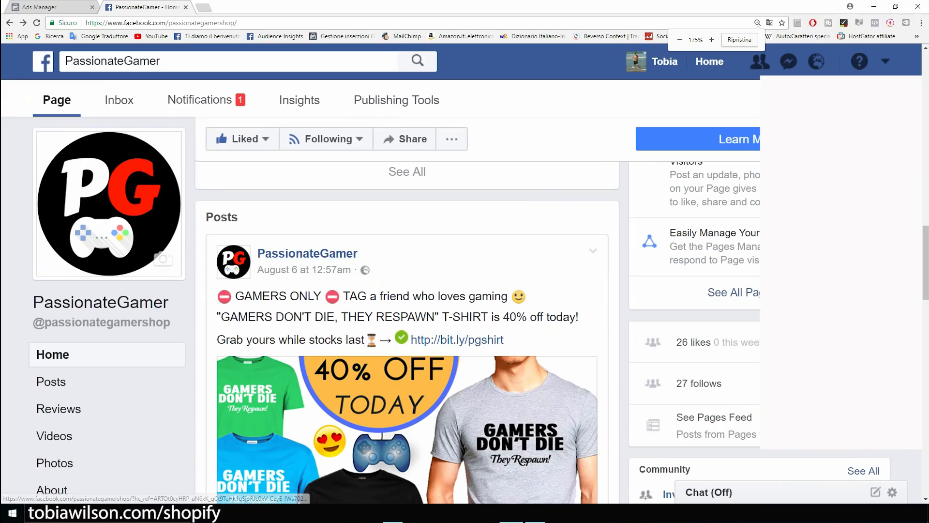
scroll(406, 309, "down", 2)
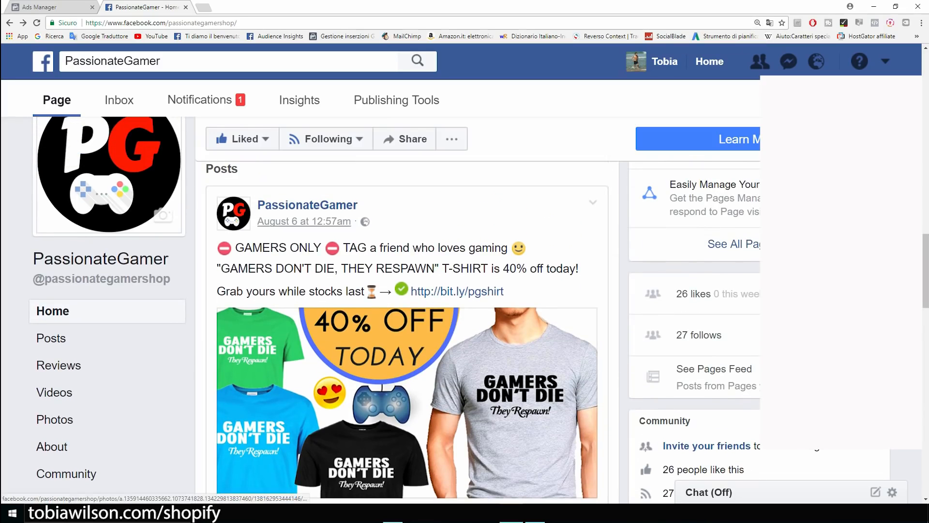
scroll(310, 226, "down", 2)
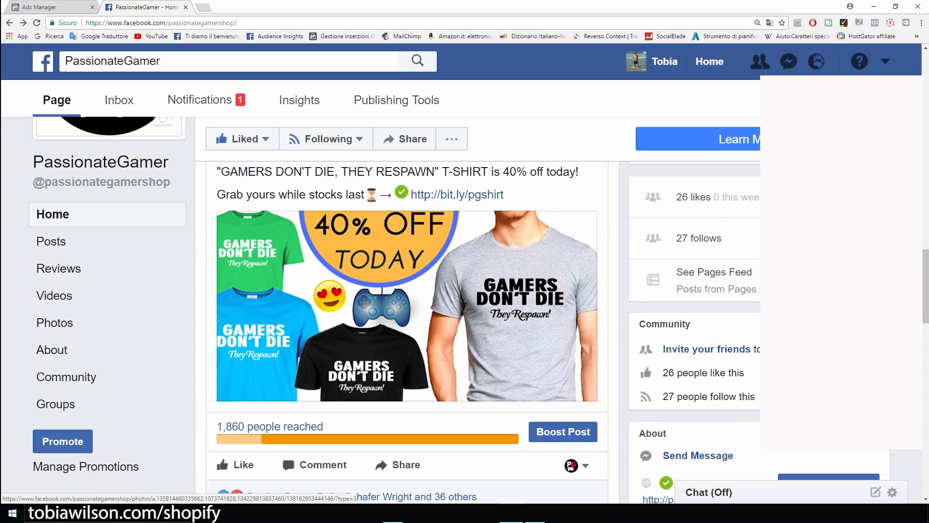
View the 'GAMERS DON'T DIE' t-shirt photo full-size, then close it.
left_click(388, 305)
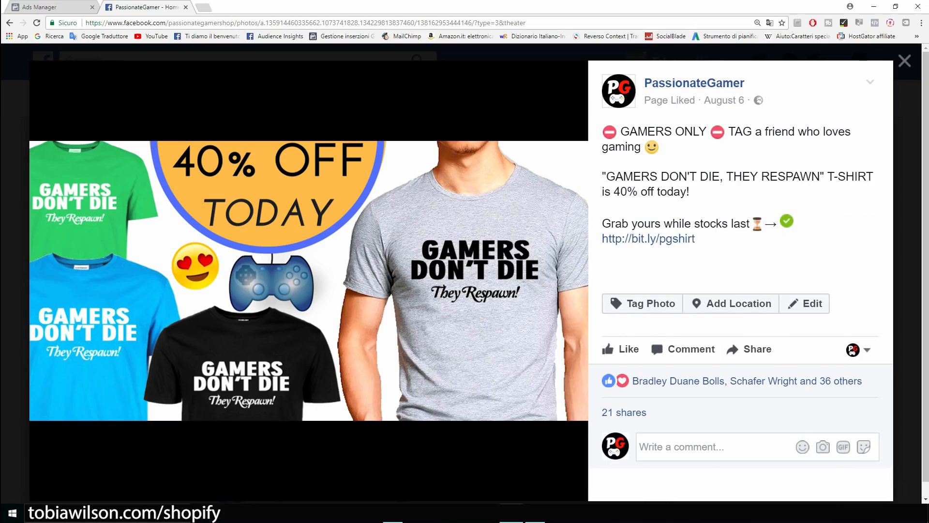
key("Escape")
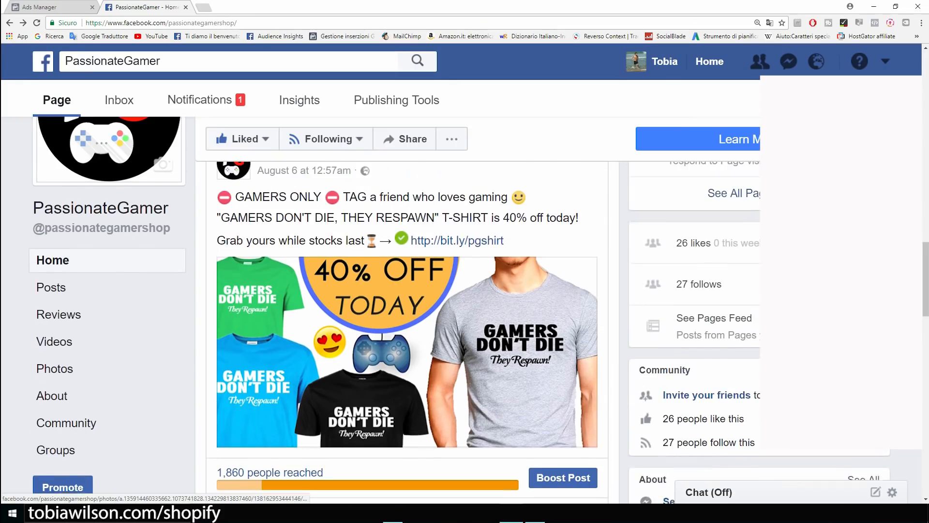
scroll(407, 353, "up", 1)
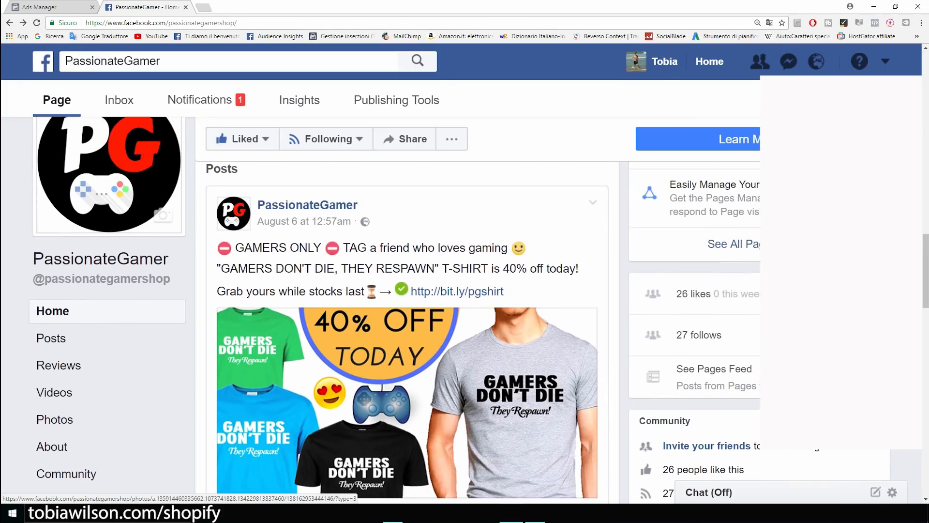
scroll(407, 310, "up", 1)
scroll(407, 310, "down", 2)
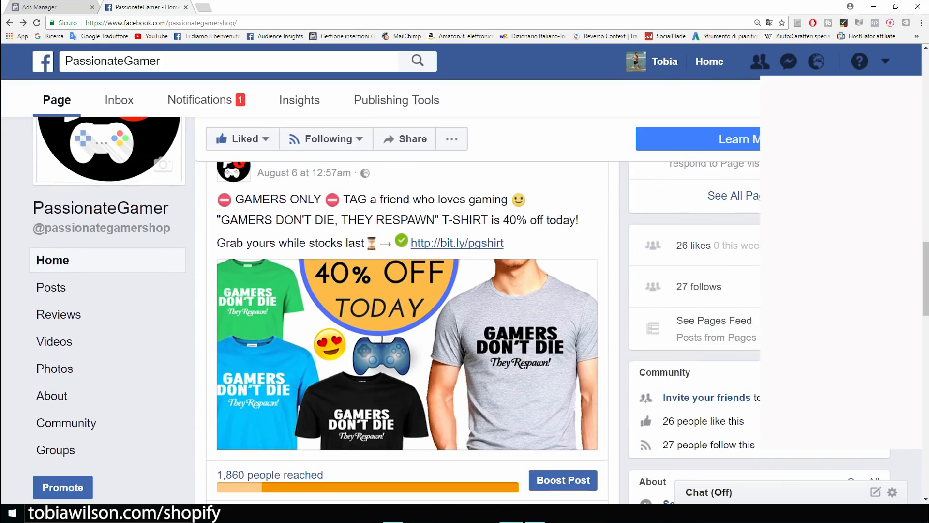
Choose the Engagement objective, name the campaign 'Example', and continue to the ad set.
left_click(37, 7)
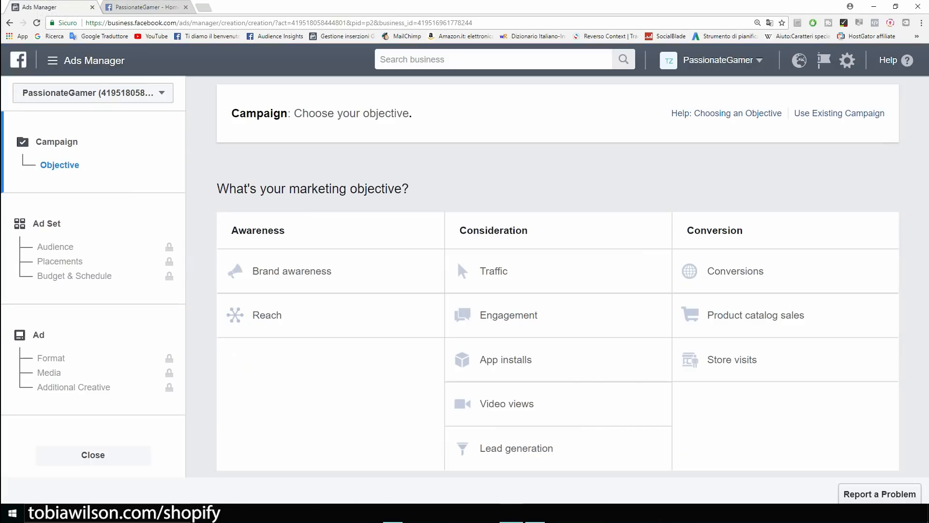
left_click(509, 315)
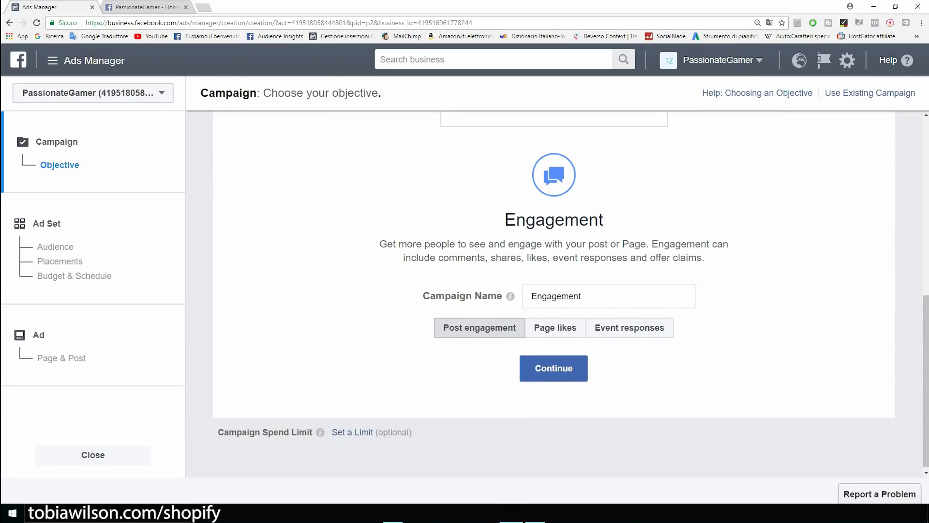
double_click(557, 296)
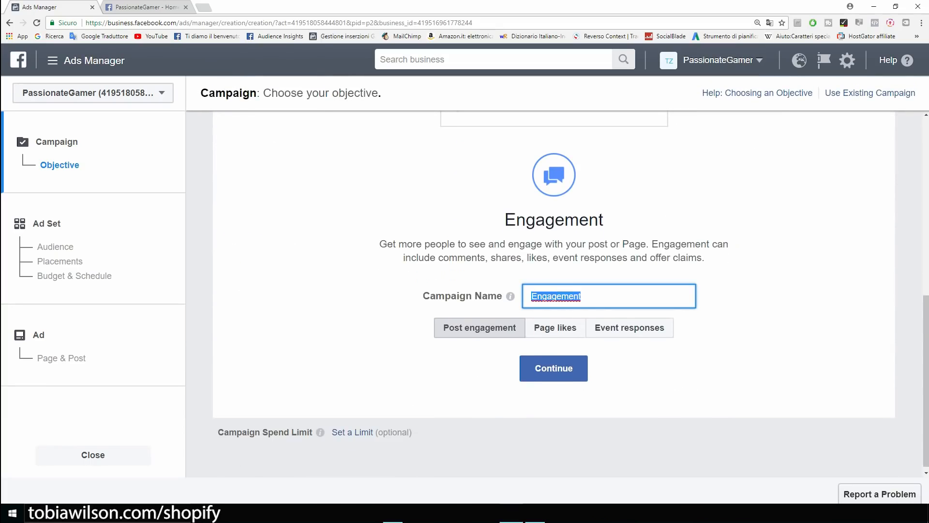
key("BackSpace")
type("Ex")
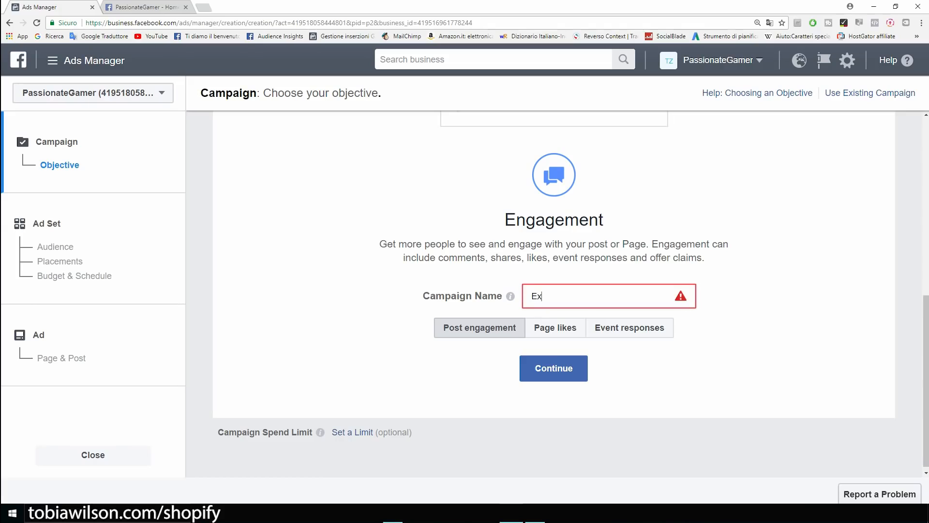
type("ample")
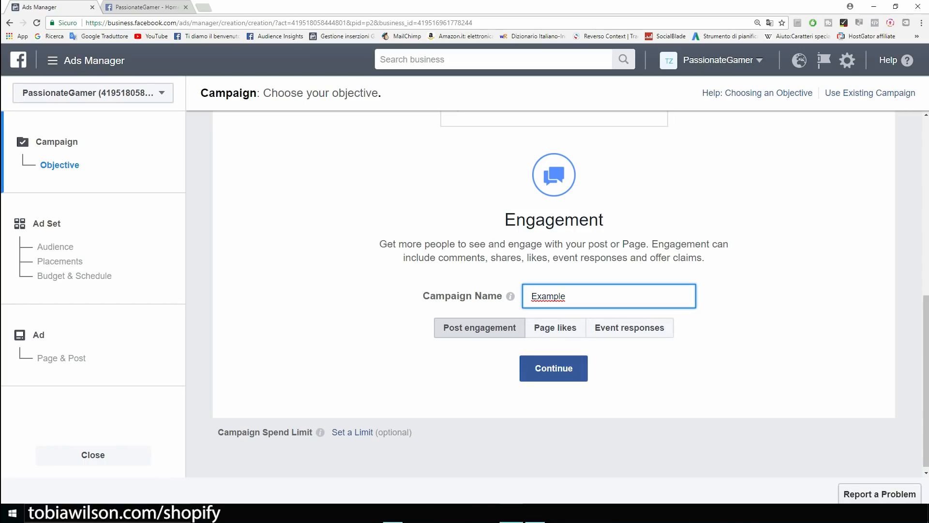
left_click(553, 368)
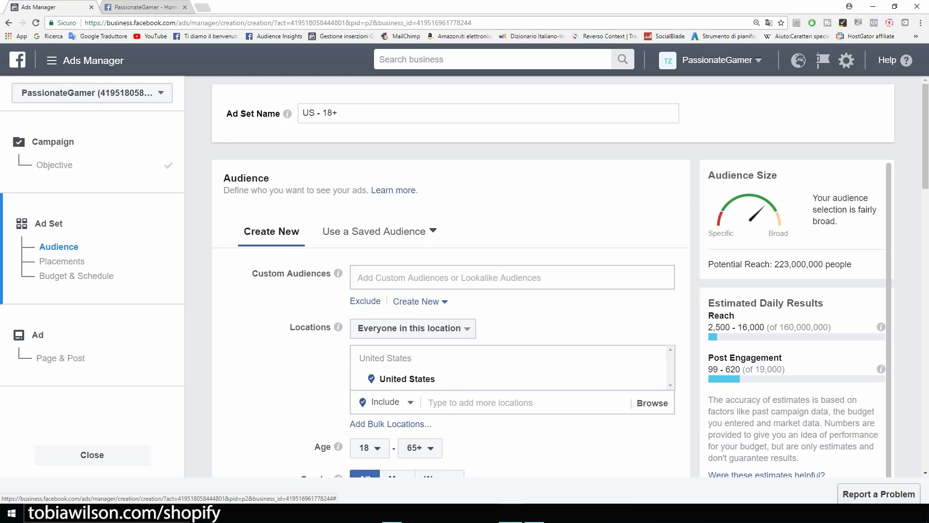
scroll(450, 276, "down", 2)
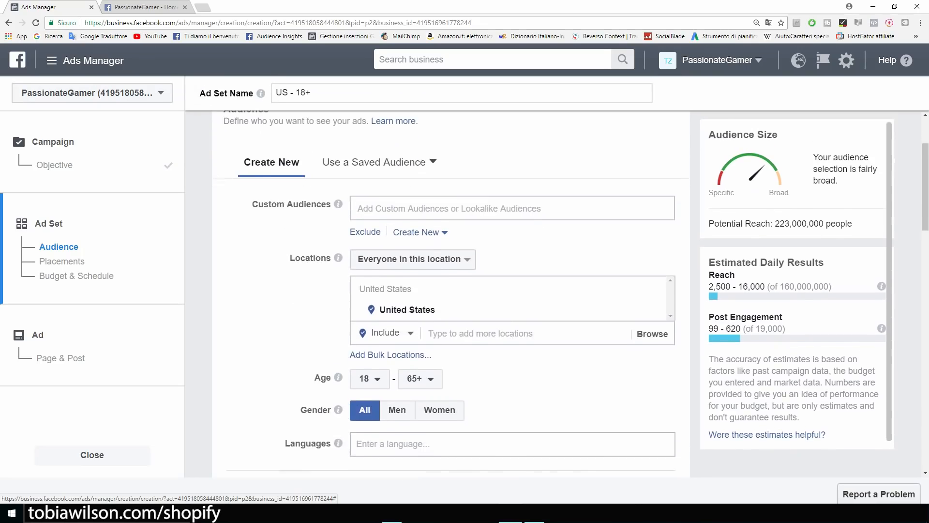
Set Locations to target people who live in the United States.
scroll(450, 291, "up", 2)
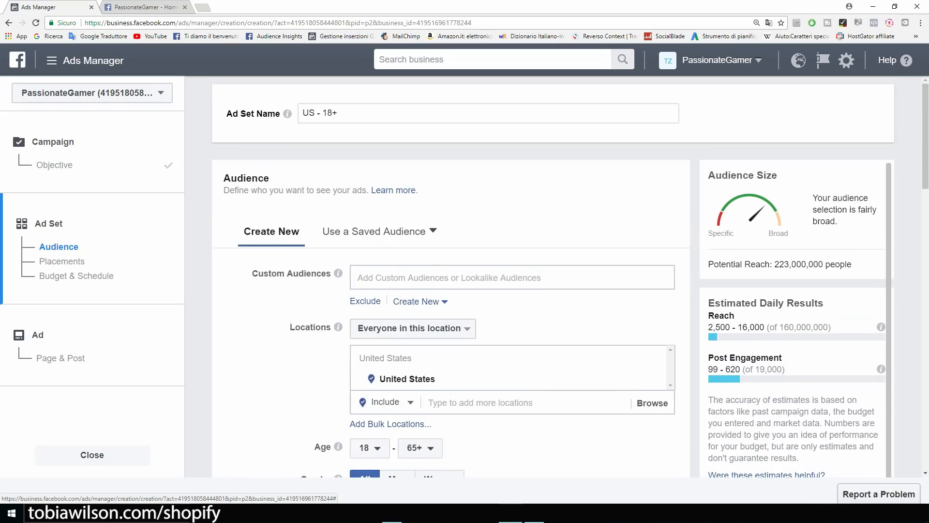
scroll(450, 276, "down", 2)
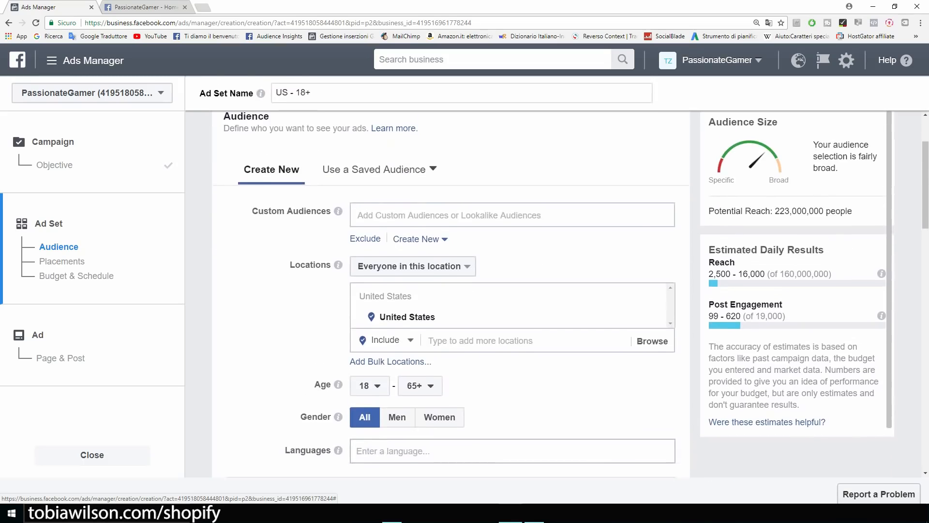
key("ctrl+plus")
left_click_drag(307, 303, 359, 303)
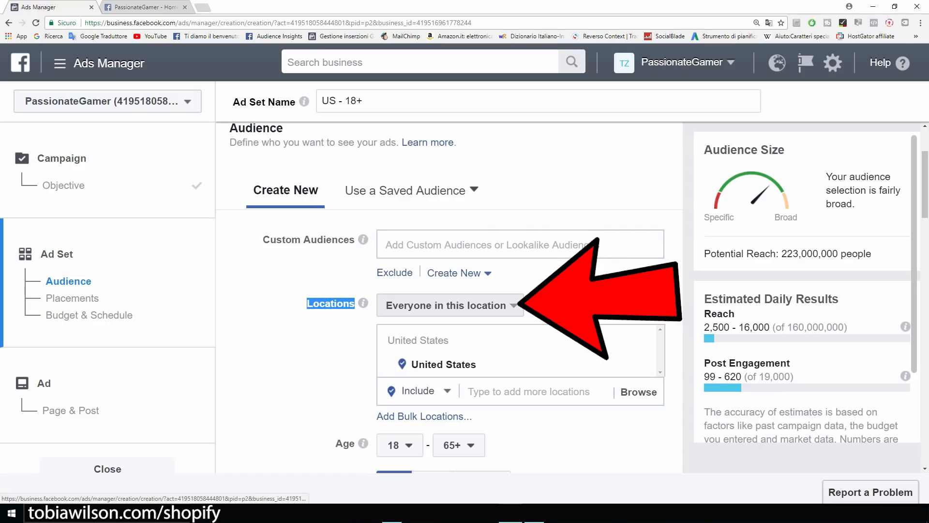
left_click(446, 305)
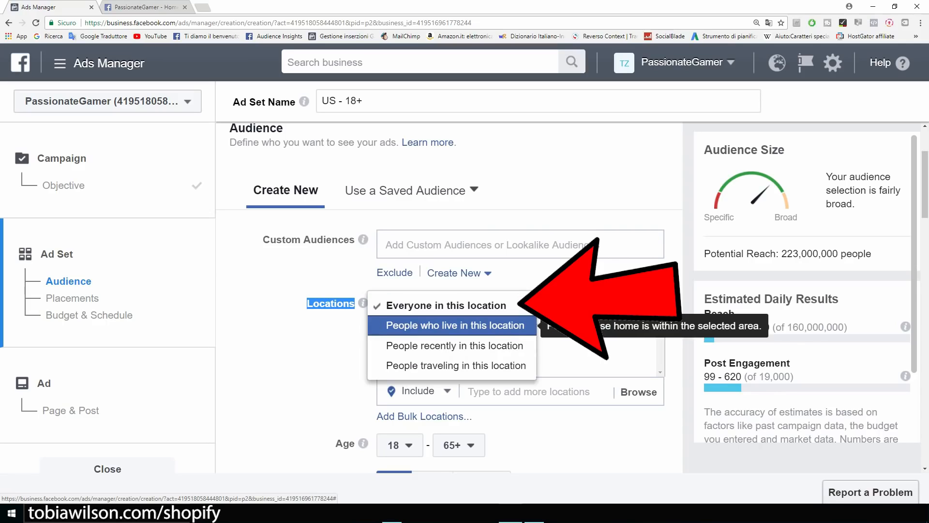
left_click(455, 325)
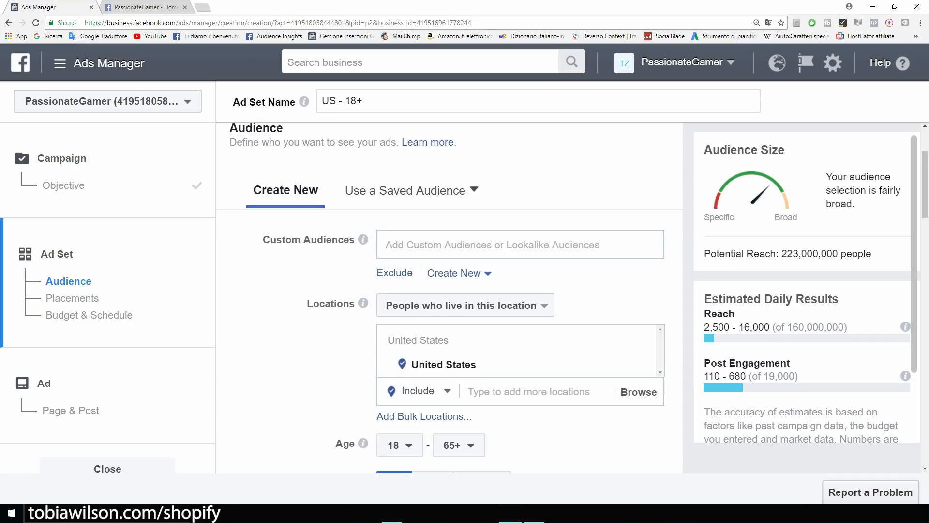
Check the Age setting and open the maximum age dropdown.
scroll(450, 298, "down", 4)
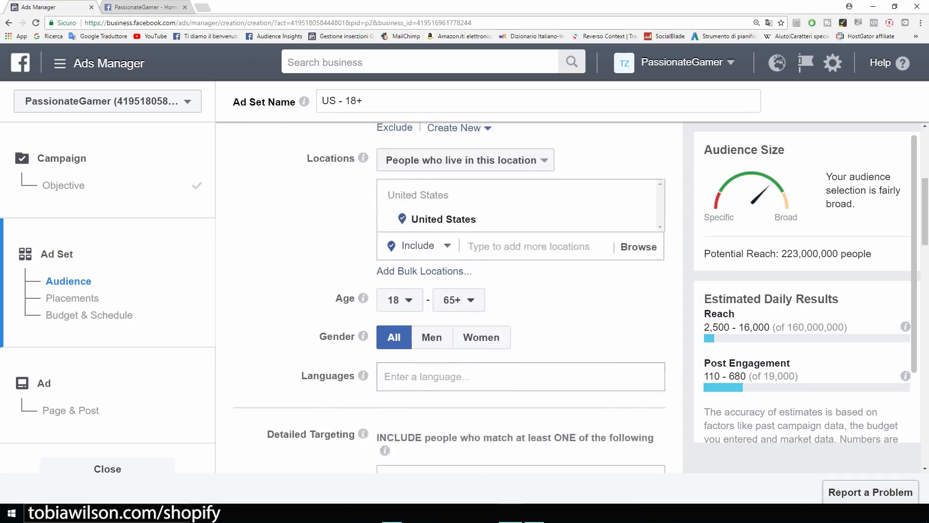
left_click_drag(336, 249, 355, 250)
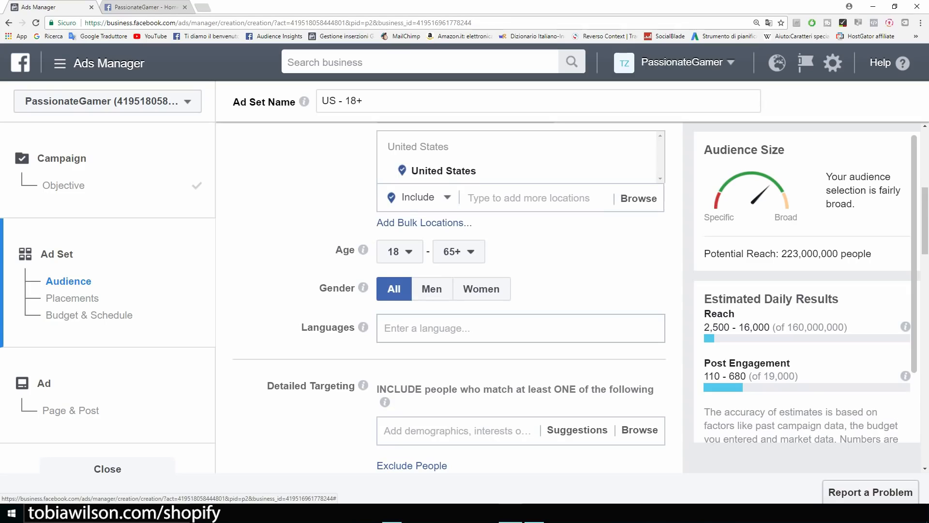
left_click(128, 7)
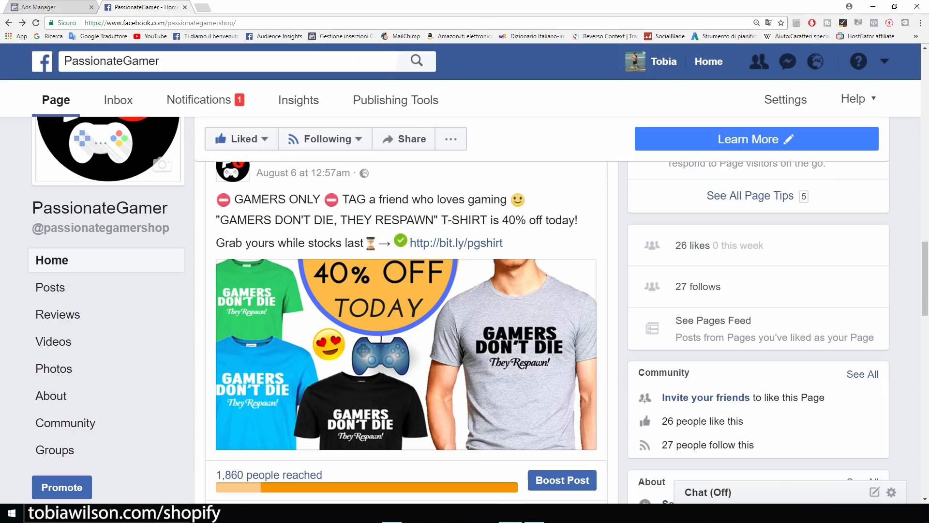
left_click(44, 7)
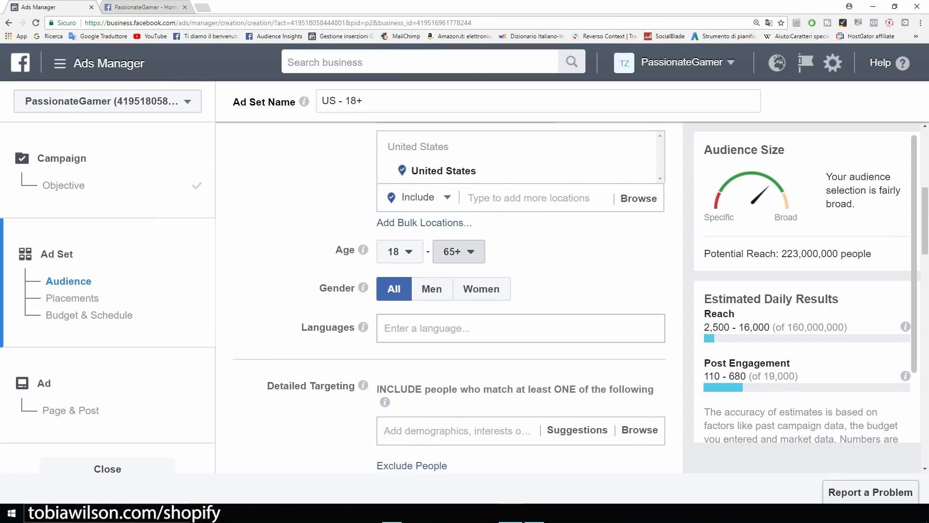
left_click(458, 251)
scroll(466, 367, "up", 2)
Set the audience's maximum age to 40.
scroll(466, 377, "up", 7)
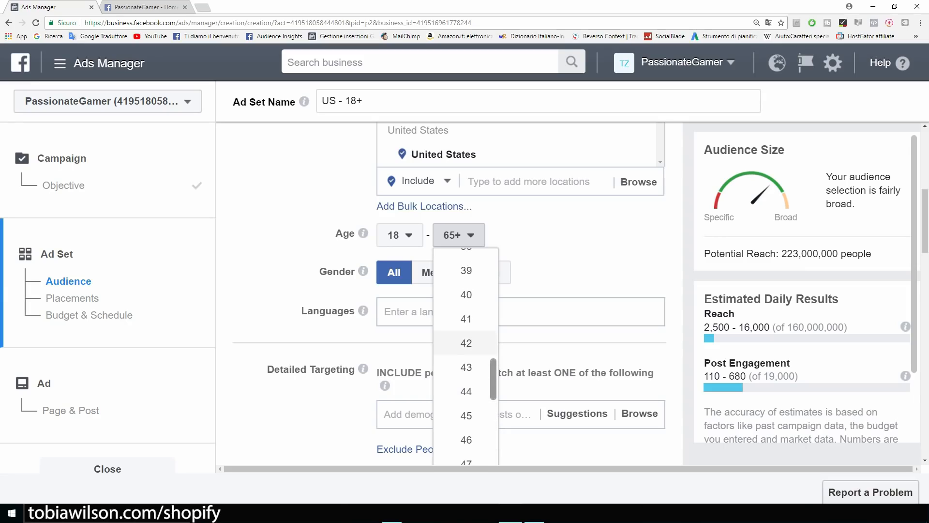
left_click(466, 295)
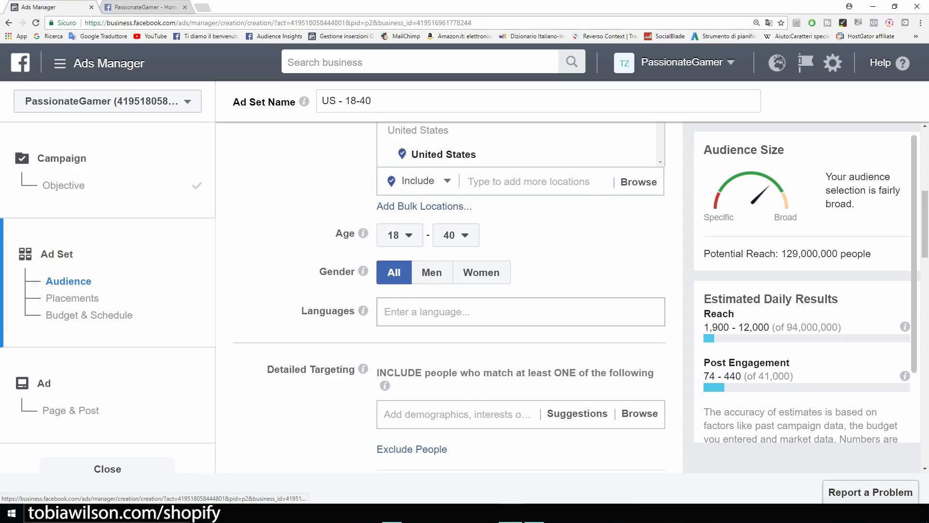
scroll(457, 298, "up", 1)
scroll(457, 297, "down", 2)
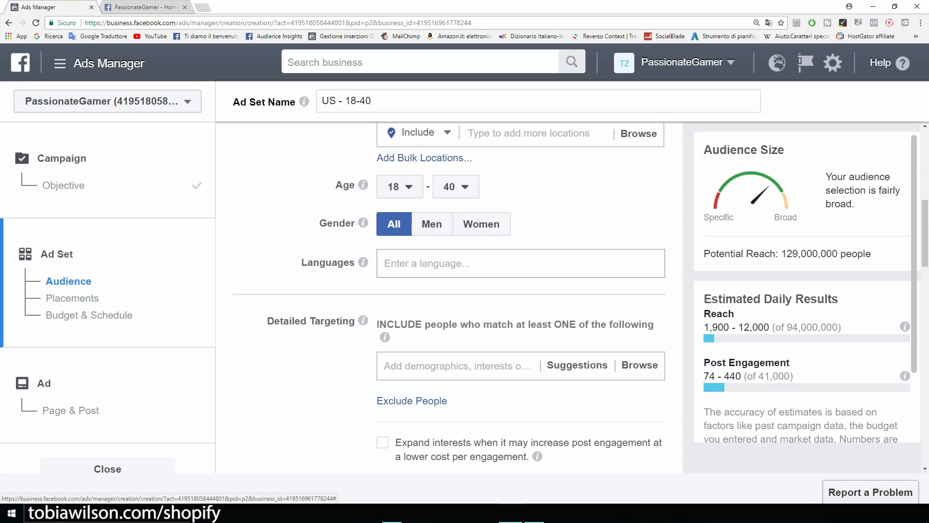
Add English (All) as the target language and switch to the PassionateGamer page.
left_click(435, 263)
type("english")
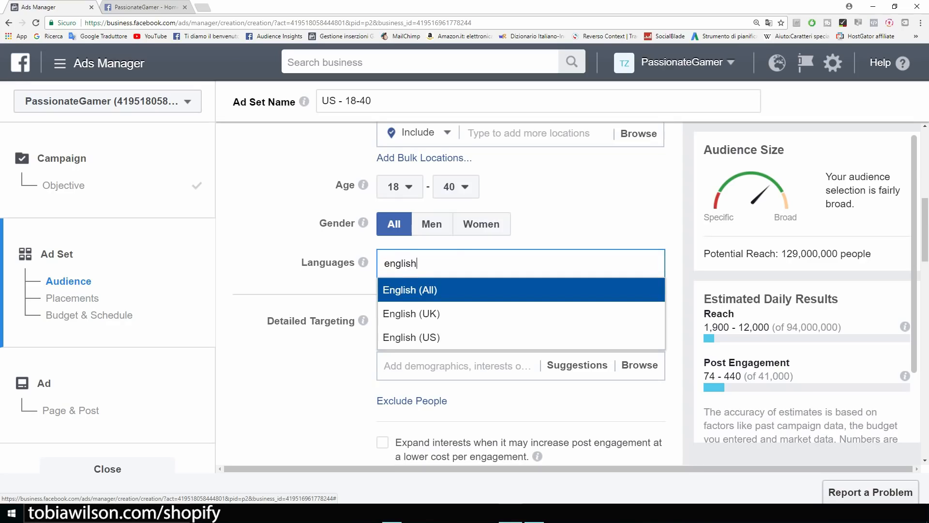
key("Return")
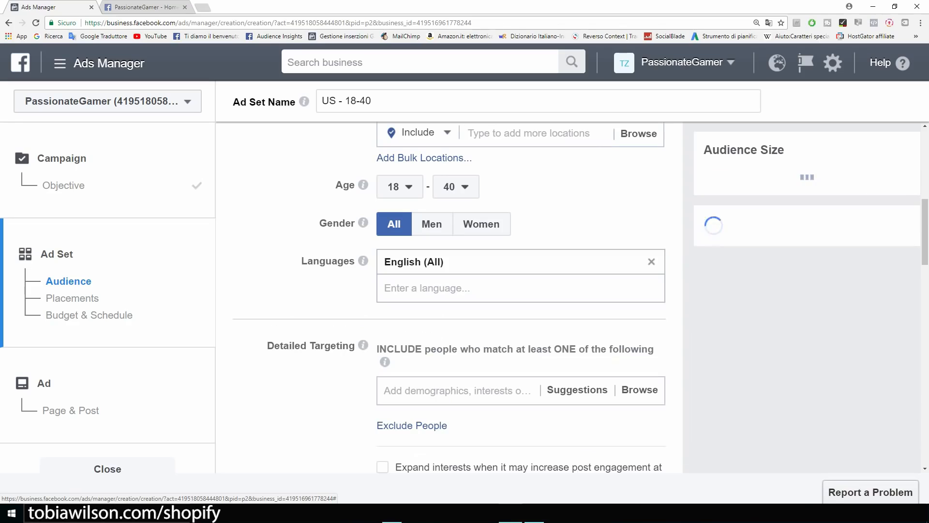
scroll(450, 295, "up", 3)
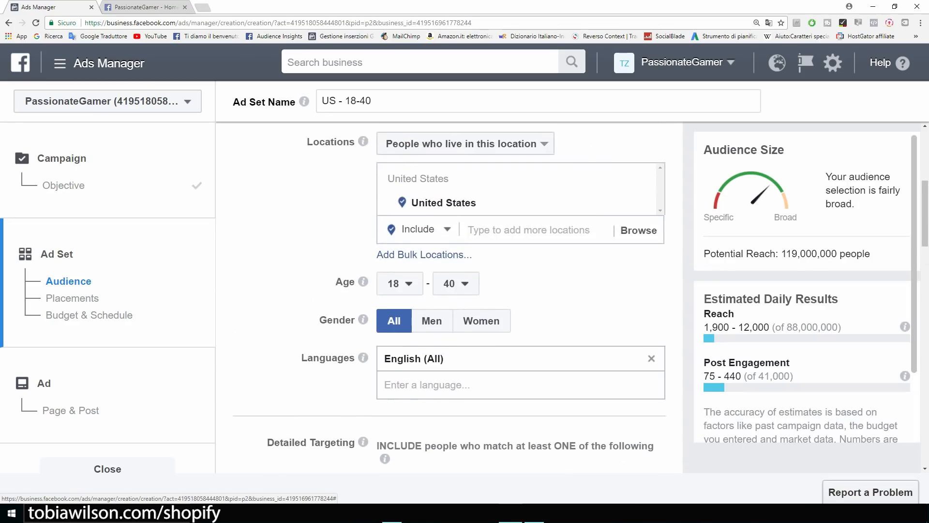
scroll(450, 296, "down", 5)
scroll(450, 295, "down", 1)
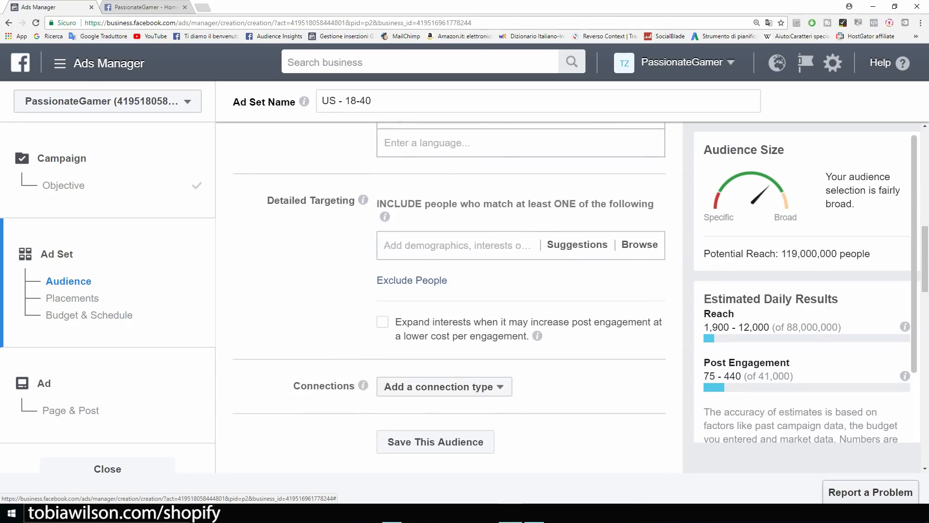
scroll(450, 296, "up", 2)
scroll(450, 296, "down", 1)
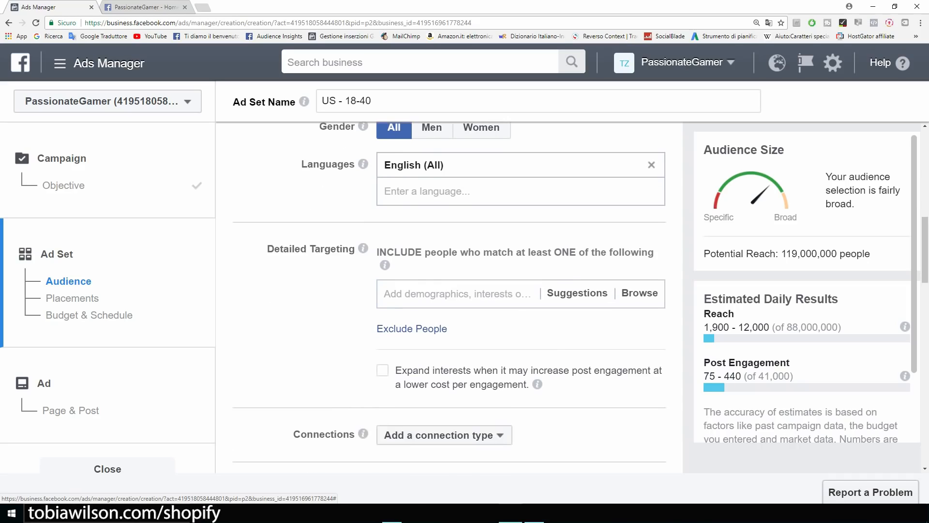
scroll(451, 295, "down", 2)
scroll(450, 296, "up", 1)
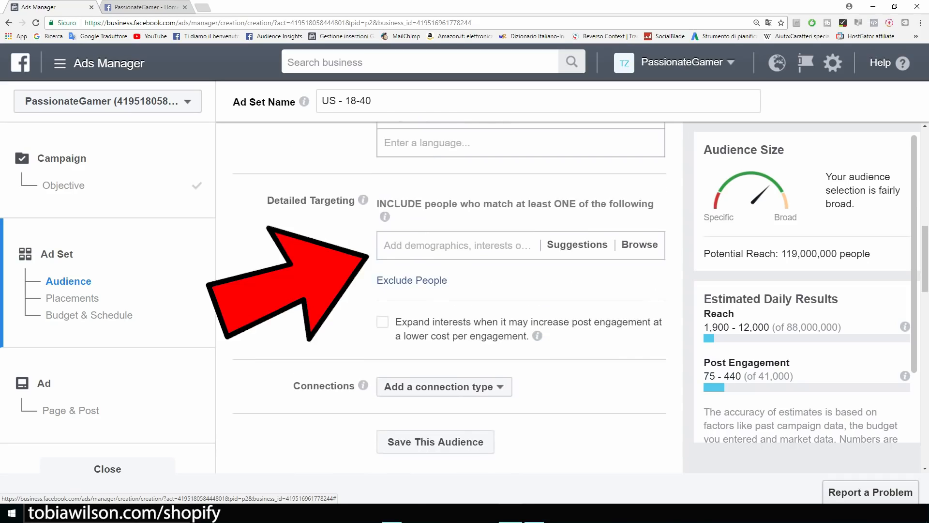
scroll(451, 296, "up", 1)
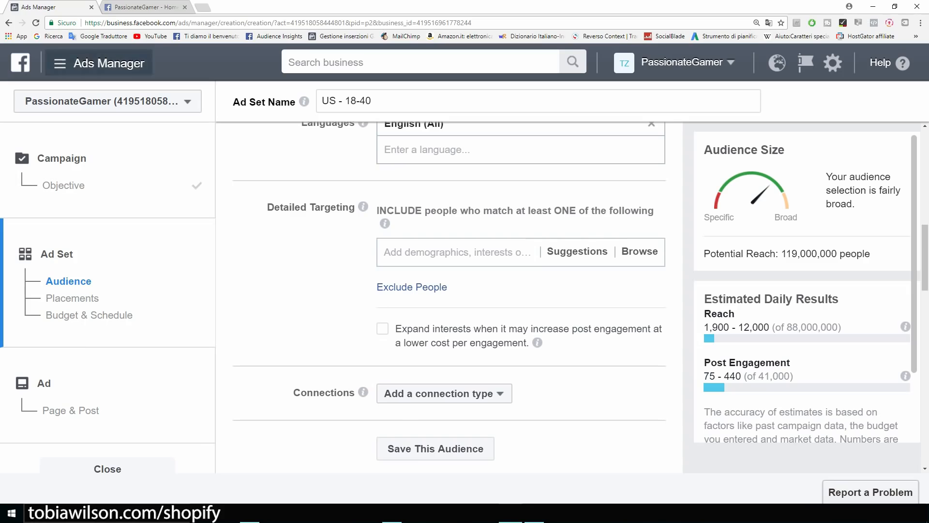
left_click(144, 7)
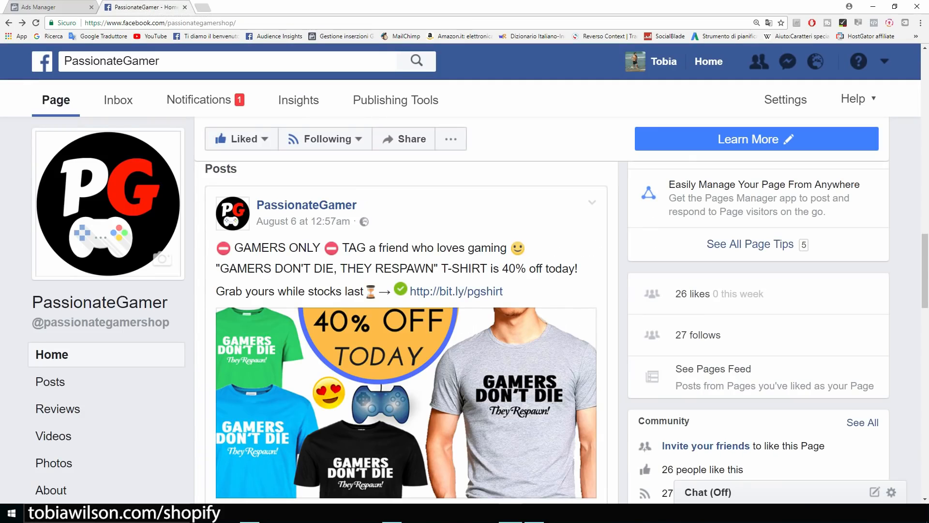
Add 'gamer' as a Detailed Targeting interest in the ad set.
scroll(479, 310, "down", 1)
scroll(406, 334, "down", 6)
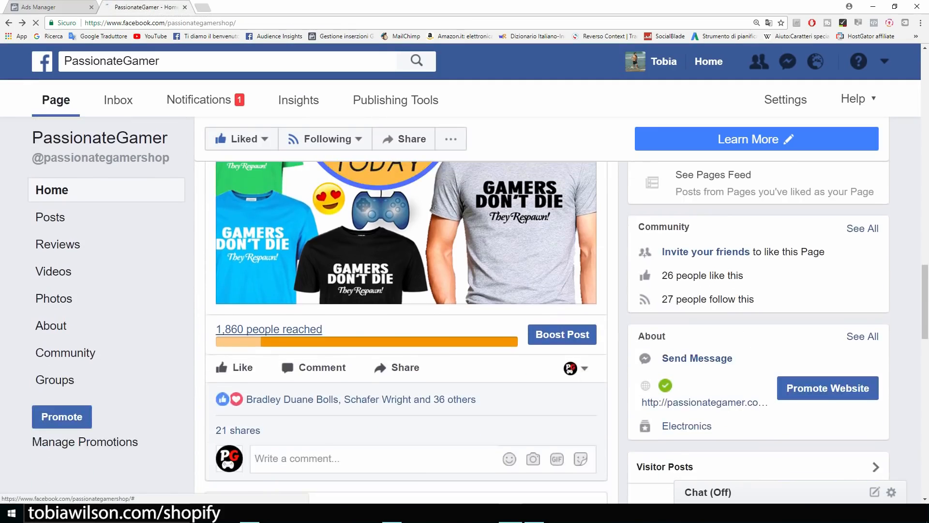
scroll(406, 334, "up", 3)
scroll(406, 334, "up", 4)
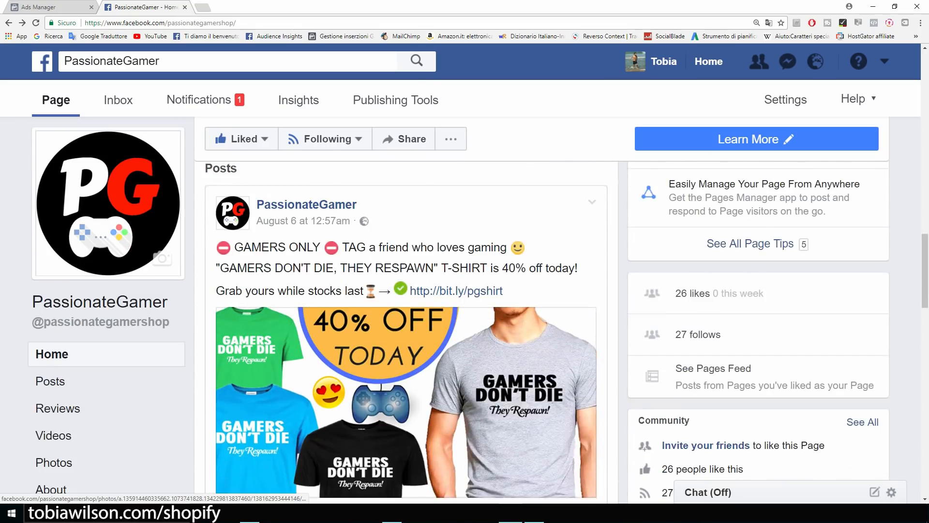
left_click(49, 8)
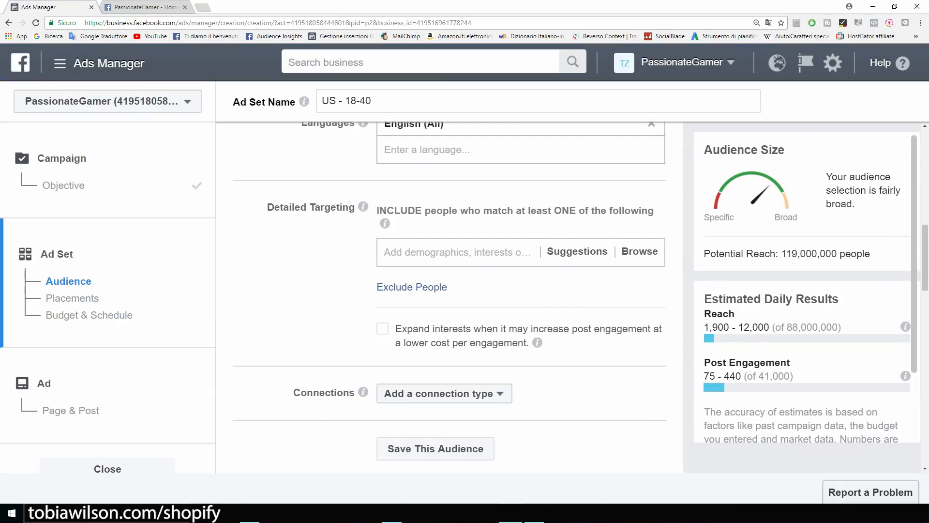
left_click(458, 252)
type("gamer")
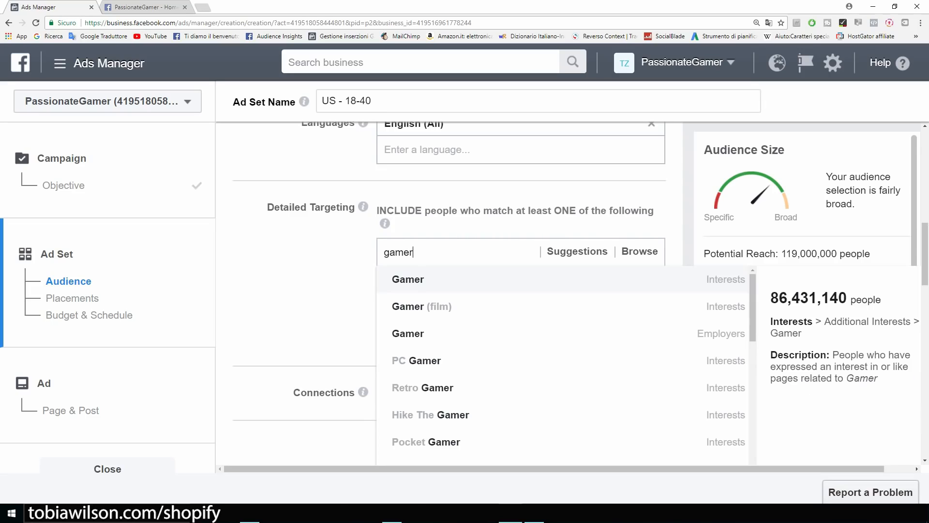
key("Return")
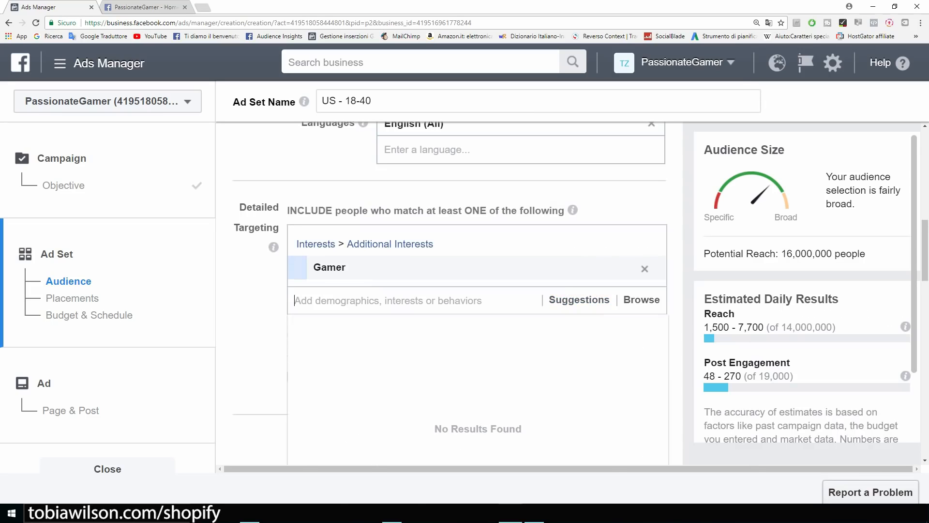
key("Escape")
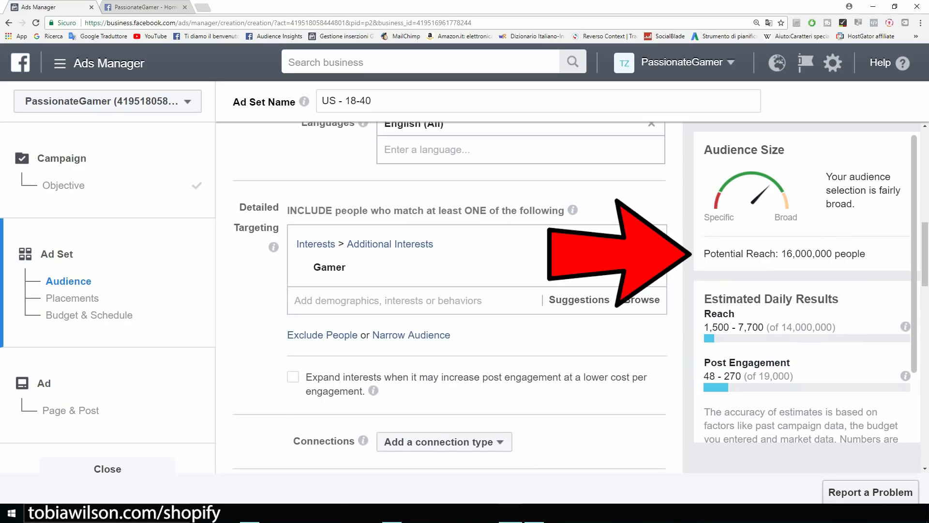
Review the narrowed 16,000,000 potential reach figure for the audience.
left_click_drag(704, 254, 866, 253)
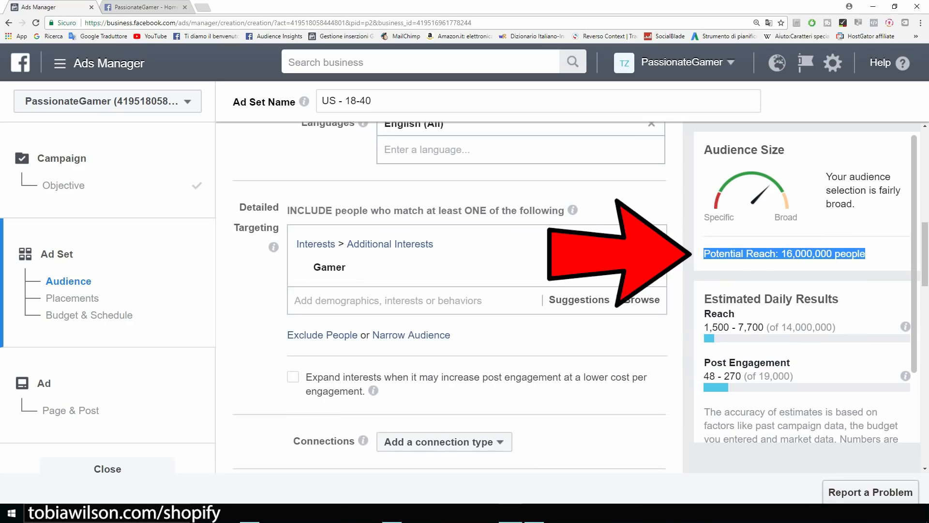
left_click(872, 255)
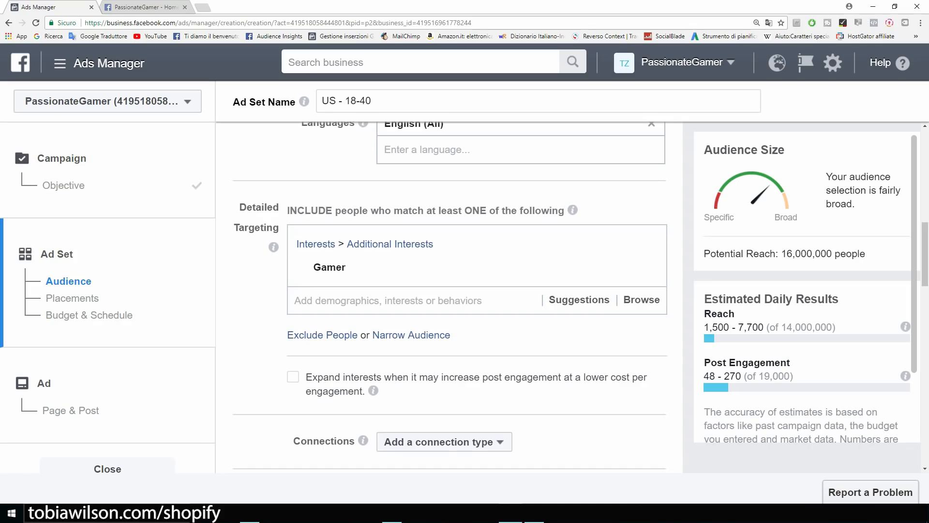
scroll(450, 295, "up", 2)
scroll(450, 295, "down", 5)
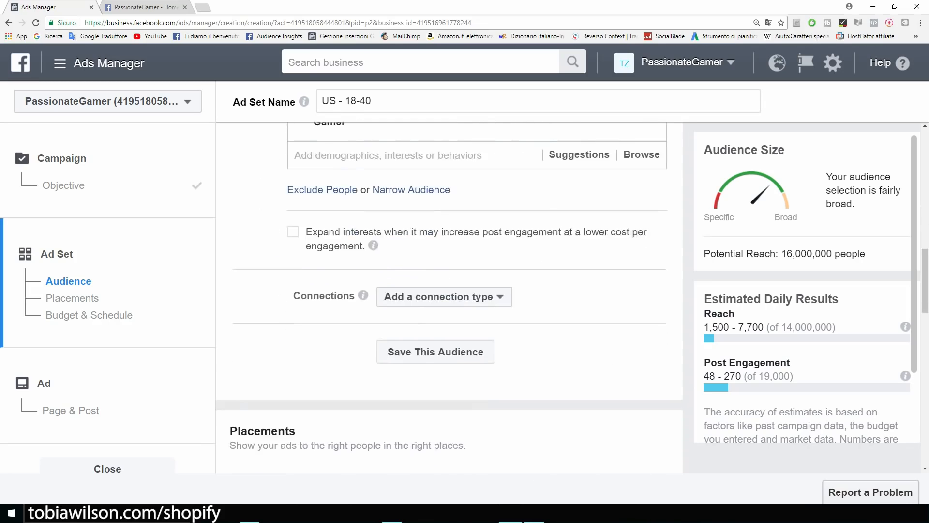
scroll(450, 295, "up", 3)
scroll(450, 295, "down", 2)
scroll(450, 295, "up", 2)
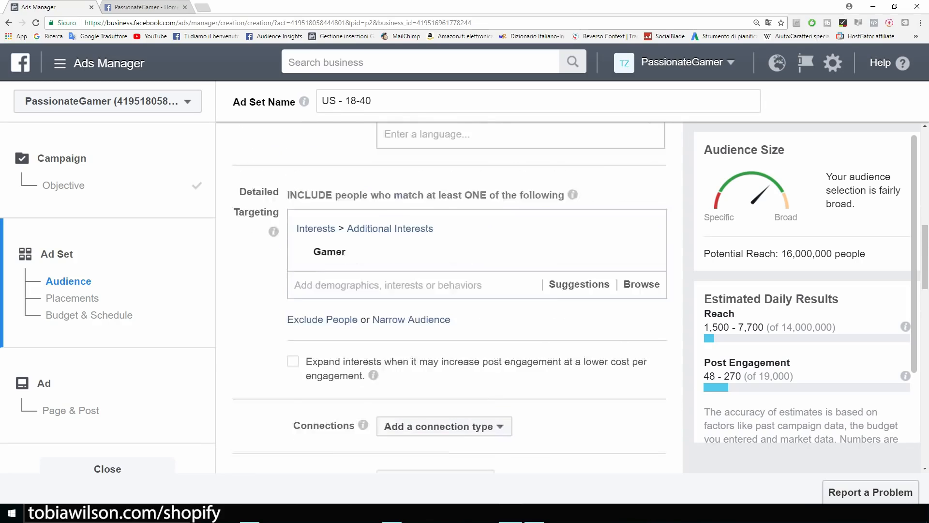
scroll(450, 295, "up", 1)
scroll(450, 295, "down", 2)
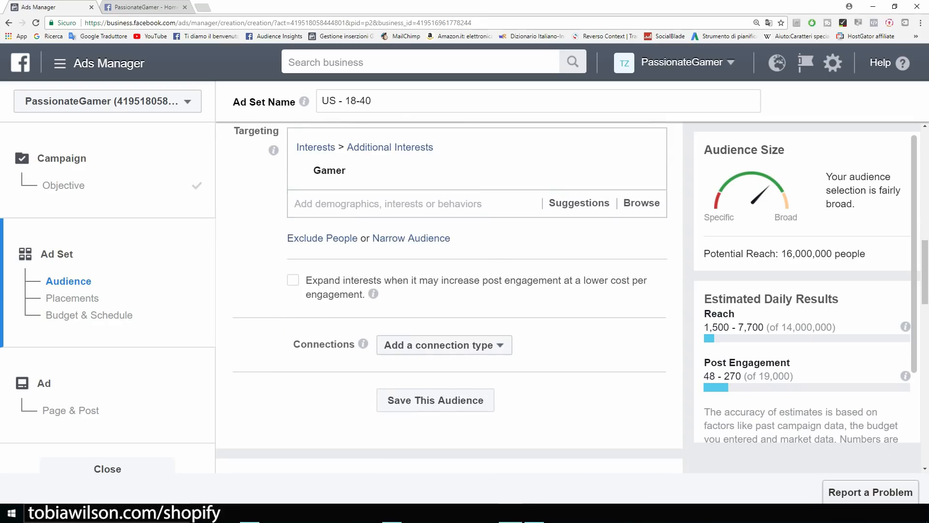
scroll(450, 295, "up", 1)
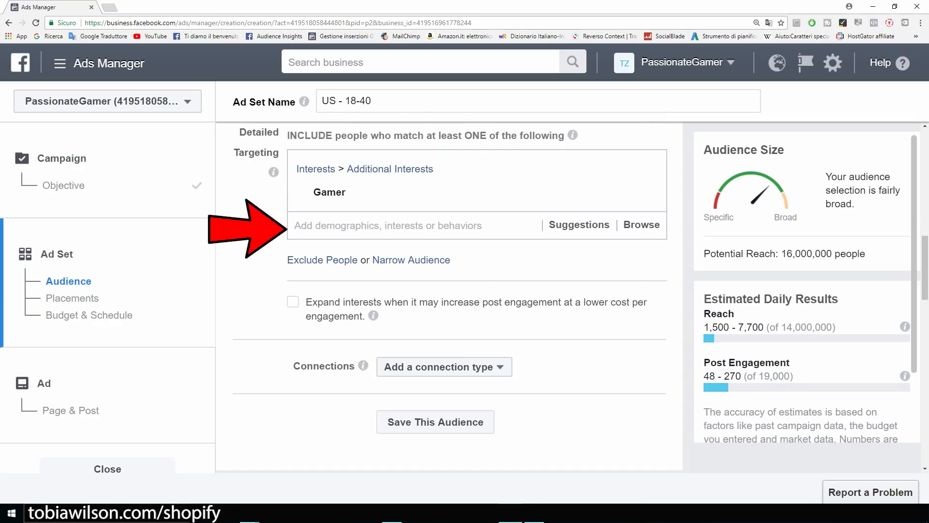
Add Video games as a targeting interest for the gaming audience.
mouse_move(450, 193)
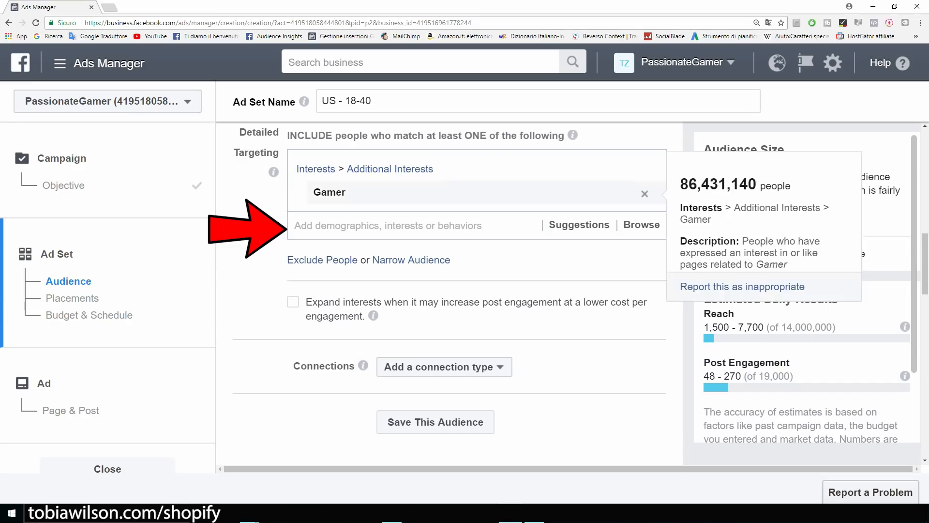
left_click(412, 226)
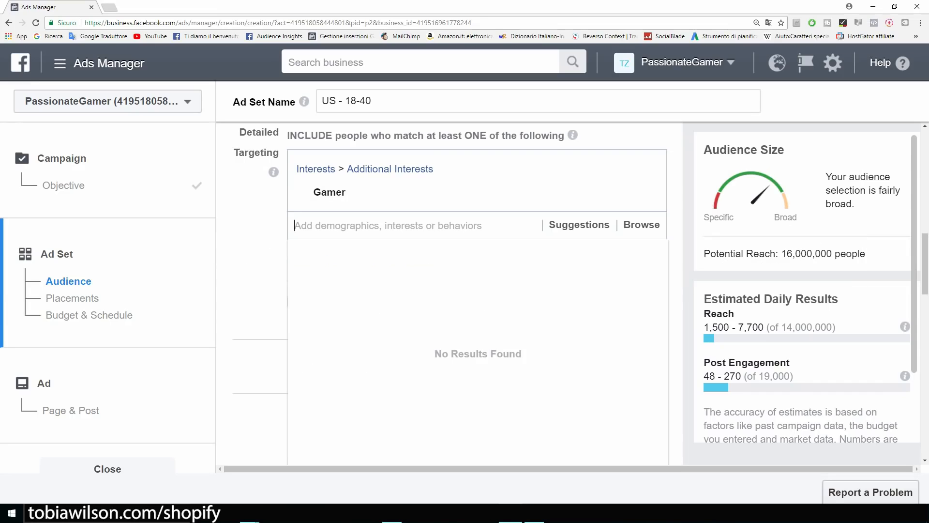
type("v")
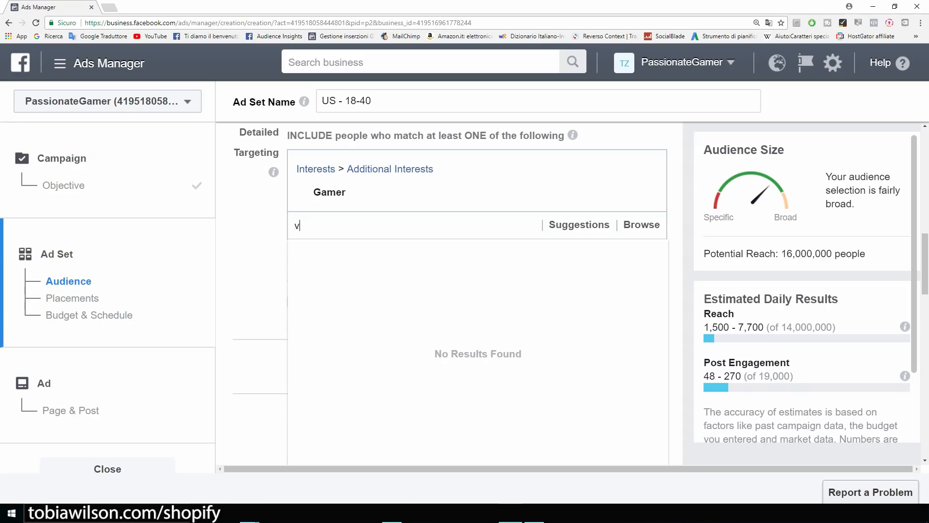
type("ideo games")
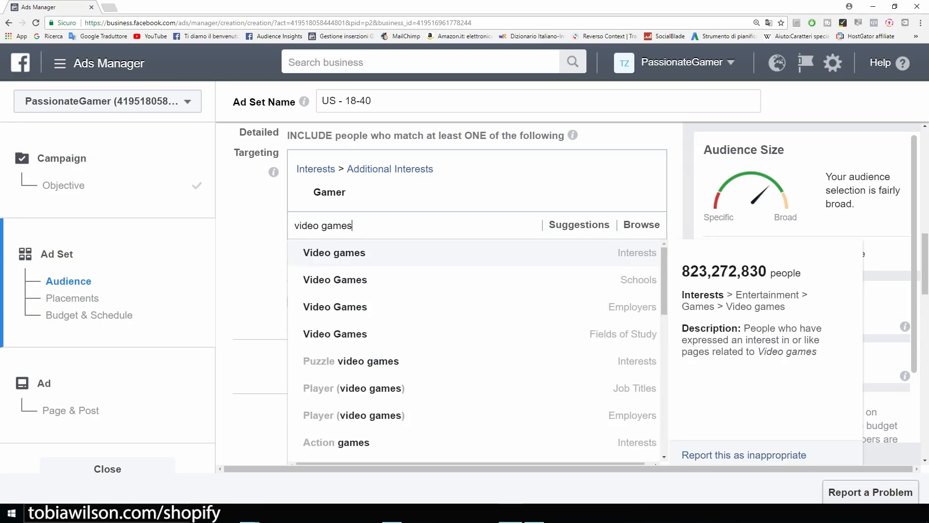
key("Return")
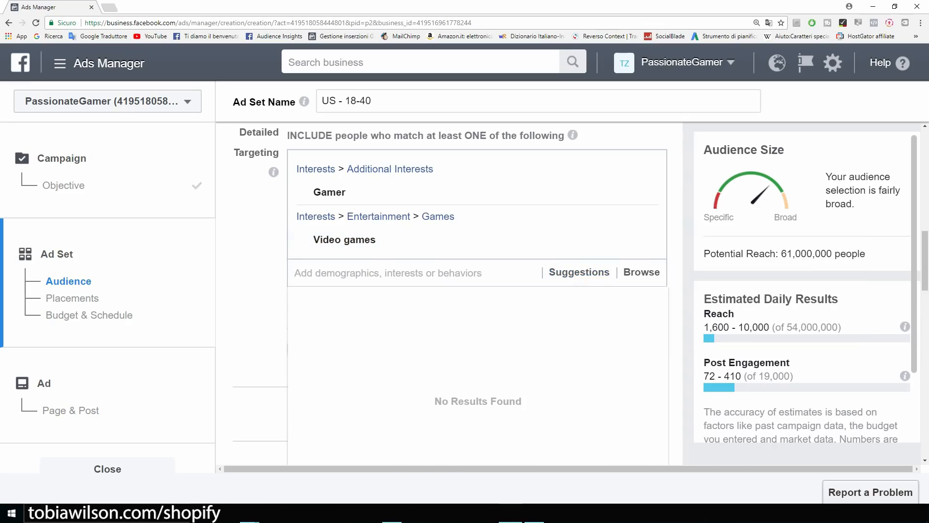
key("Escape")
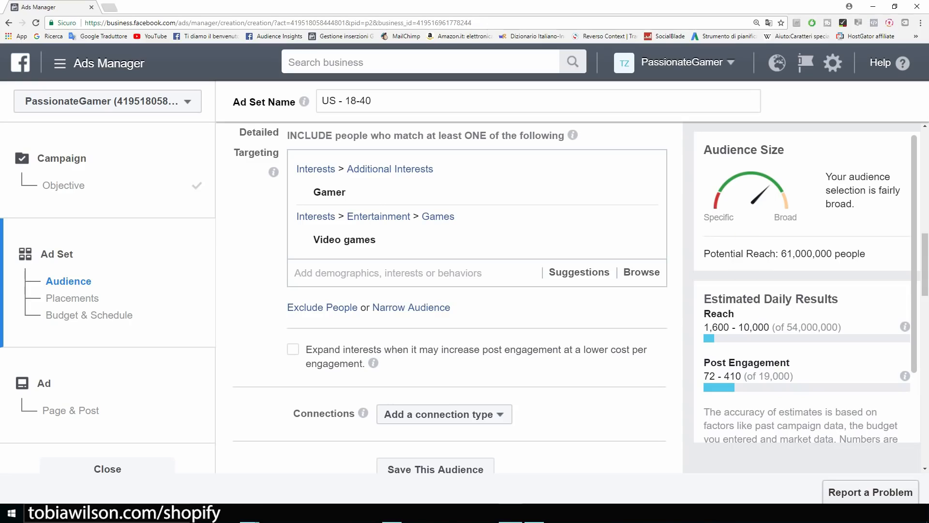
Add a Narrow Further condition requiring the iBuyPower interest.
mouse_move(477, 193)
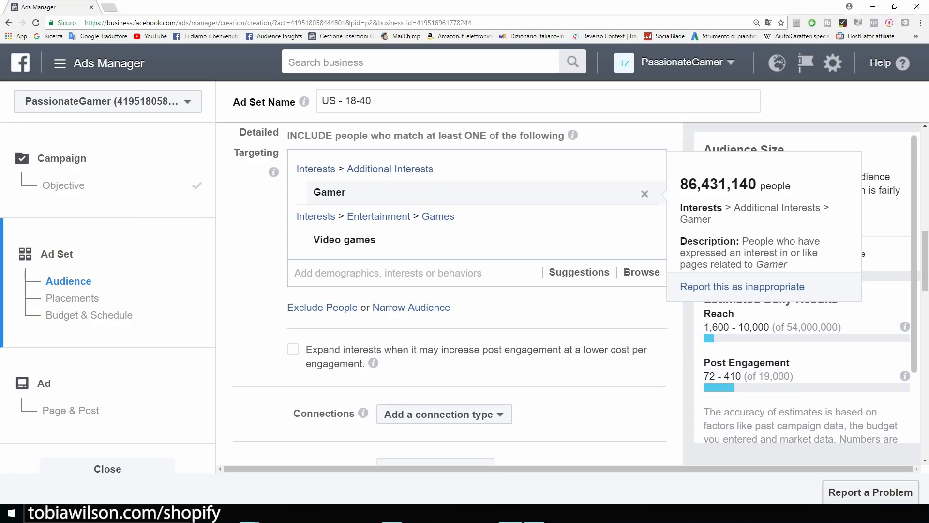
mouse_move(478, 240)
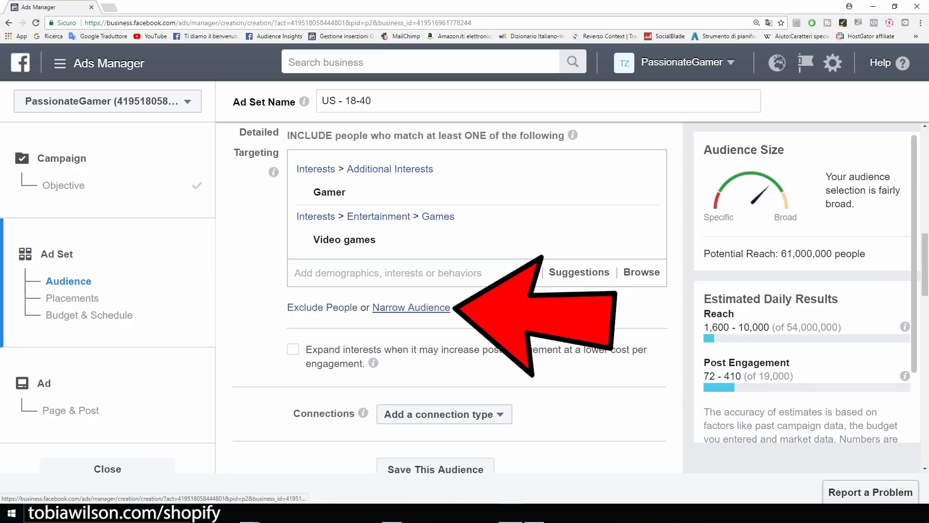
left_click(412, 307)
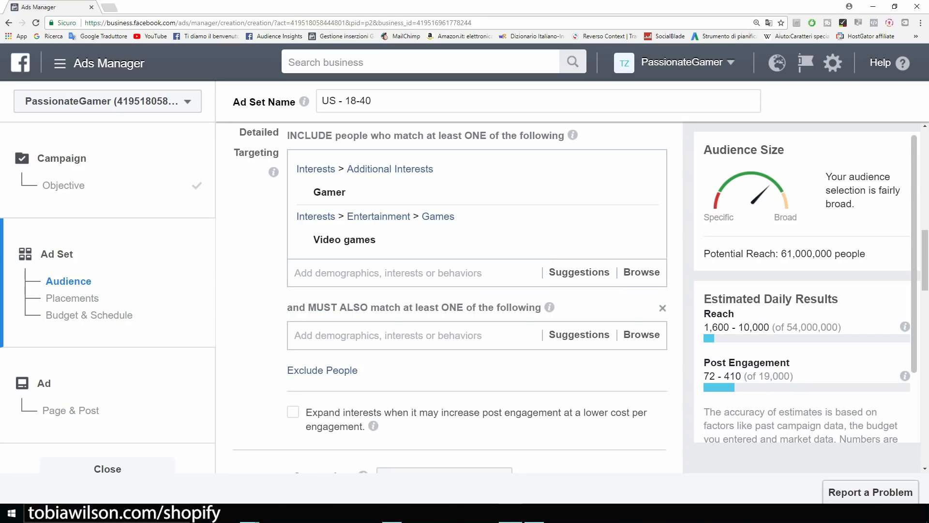
left_click(388, 335)
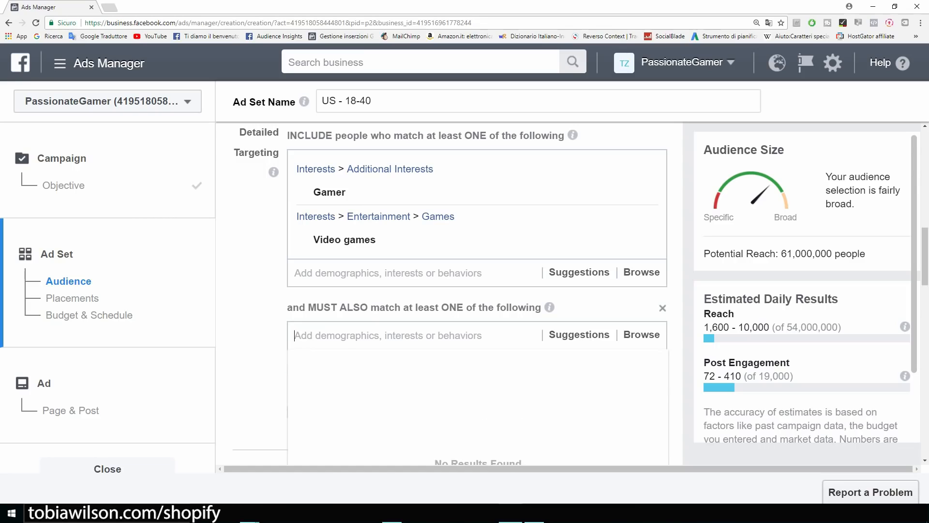
key("Escape")
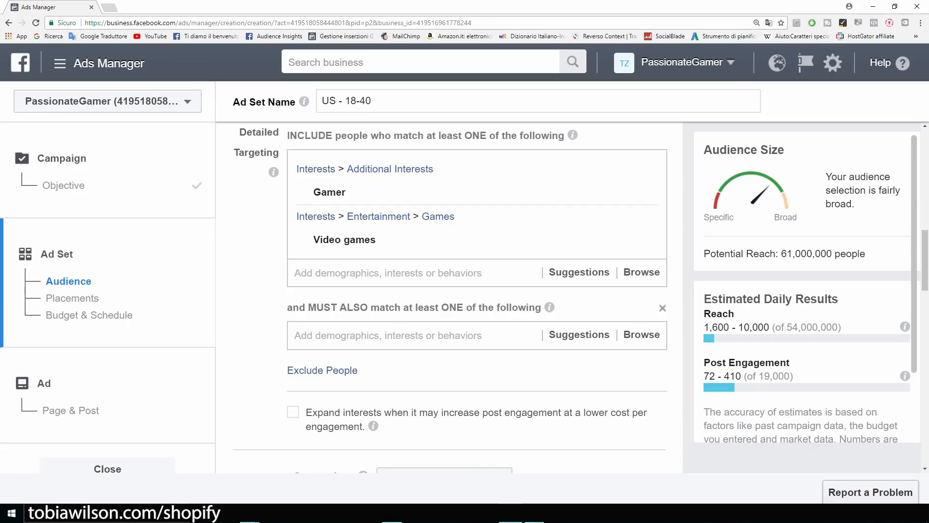
left_click(388, 336)
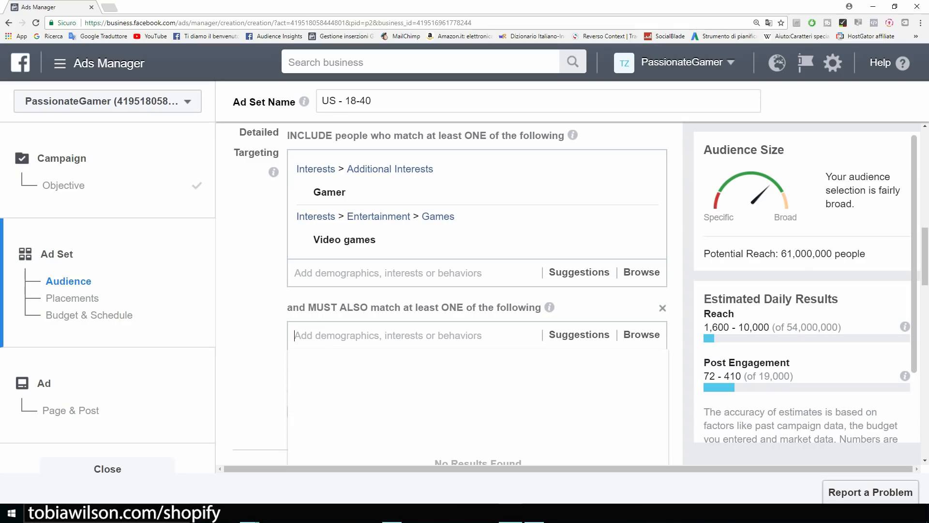
type("ibuy")
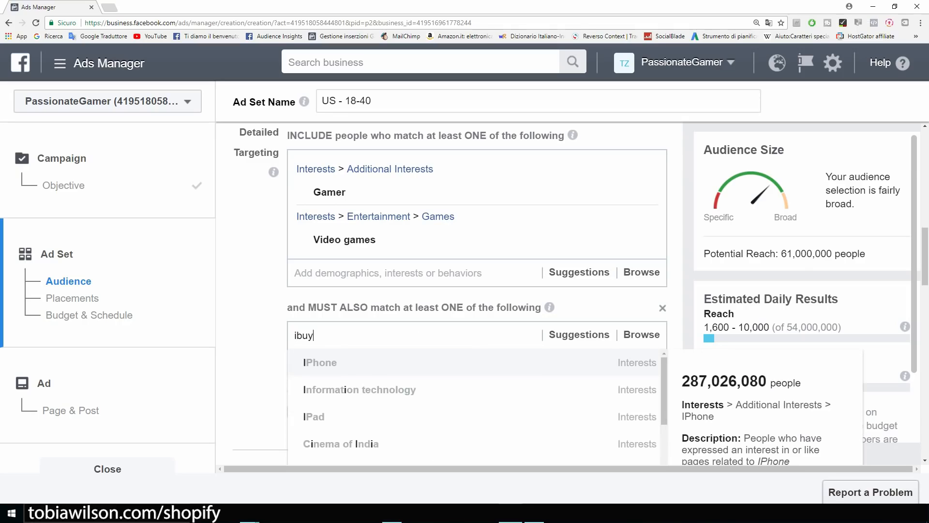
type("power")
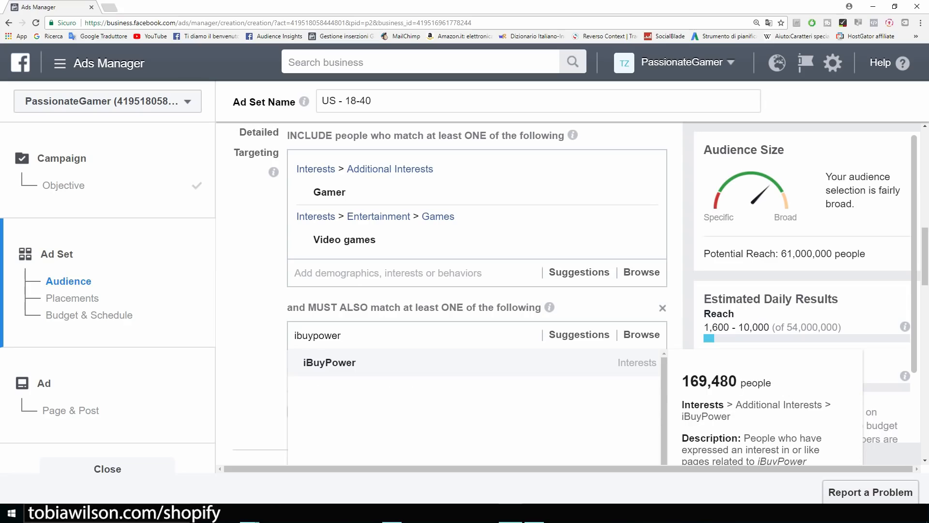
key("Return")
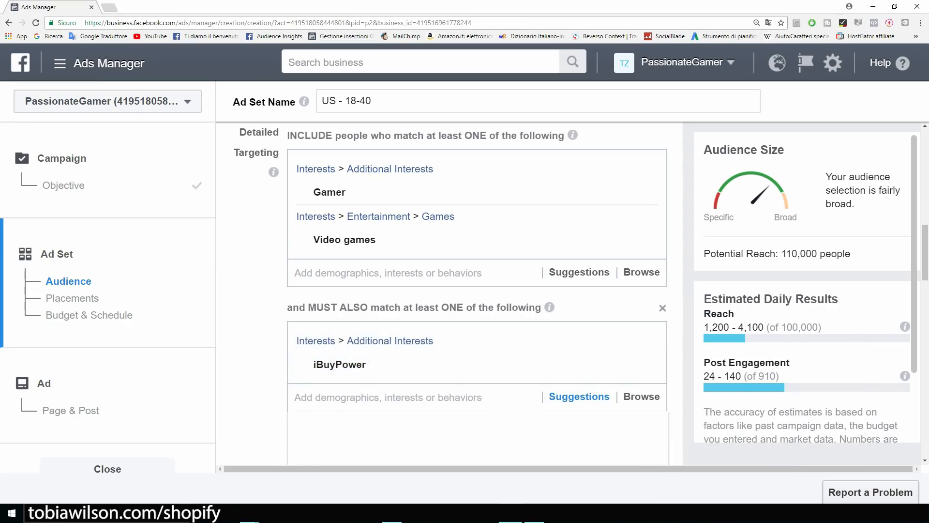
Add Alienware, Logitech and Razer Inc. to the must-also-match interests, reaching 1,600,000 people.
scroll(436, 338, "down", 3)
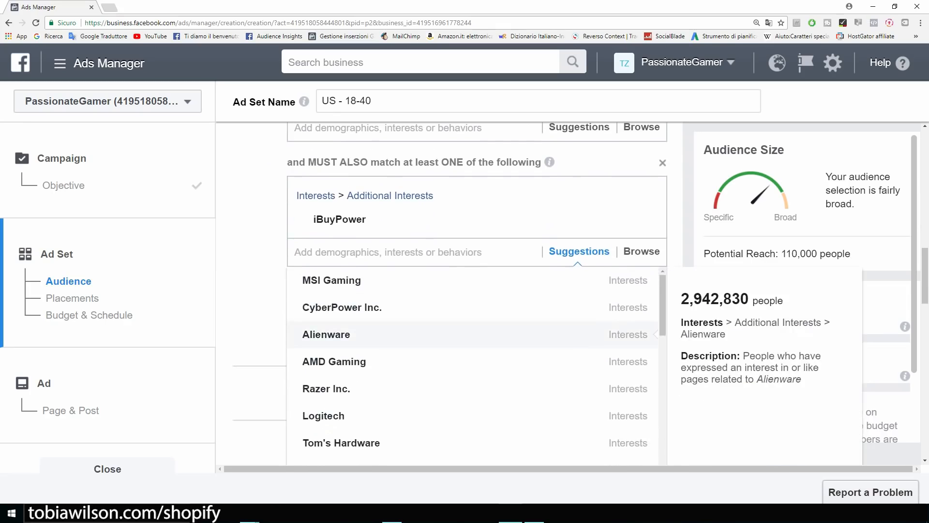
left_click(334, 332)
scroll(435, 342, "down", 2)
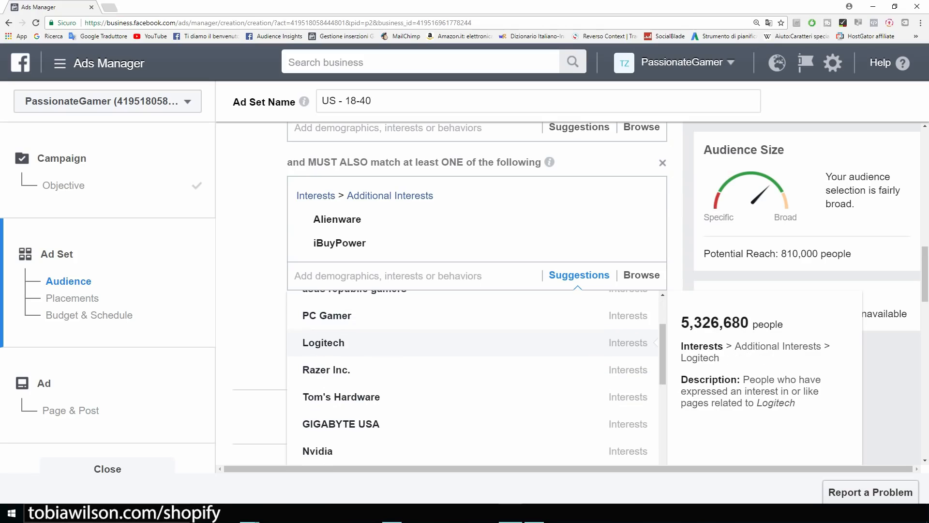
left_click(323, 343)
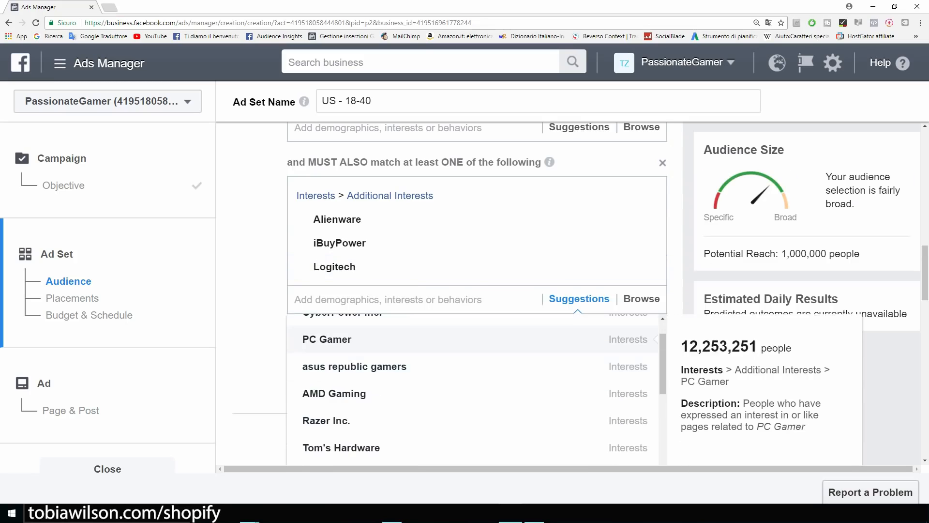
left_click(326, 421)
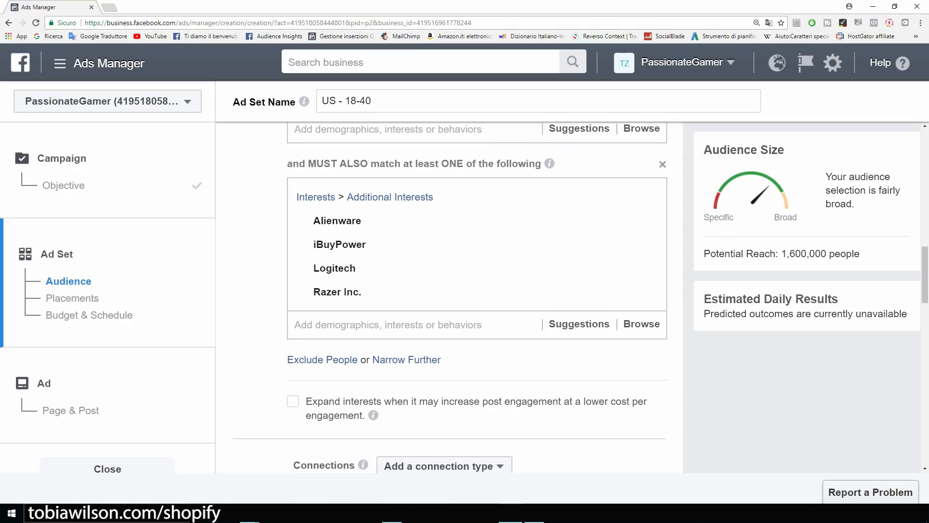
left_click_drag(860, 254, 703, 253)
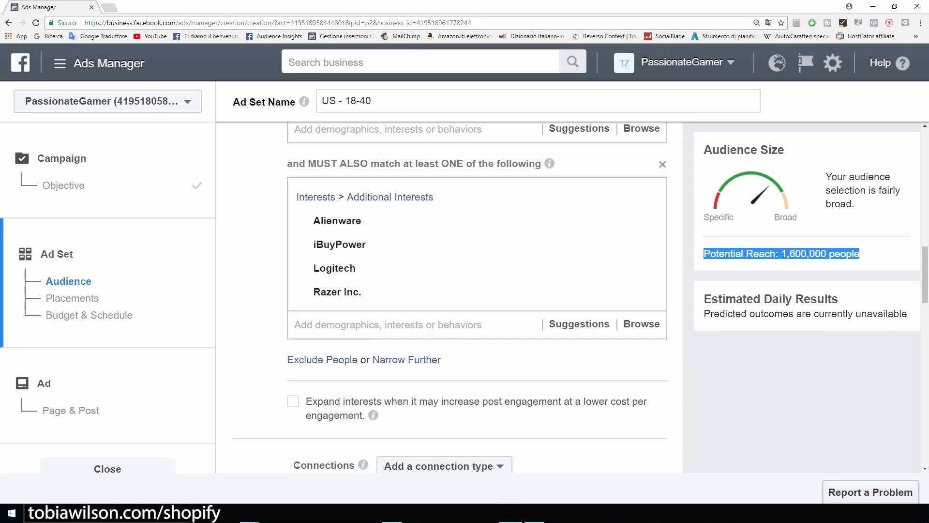
left_click(704, 255)
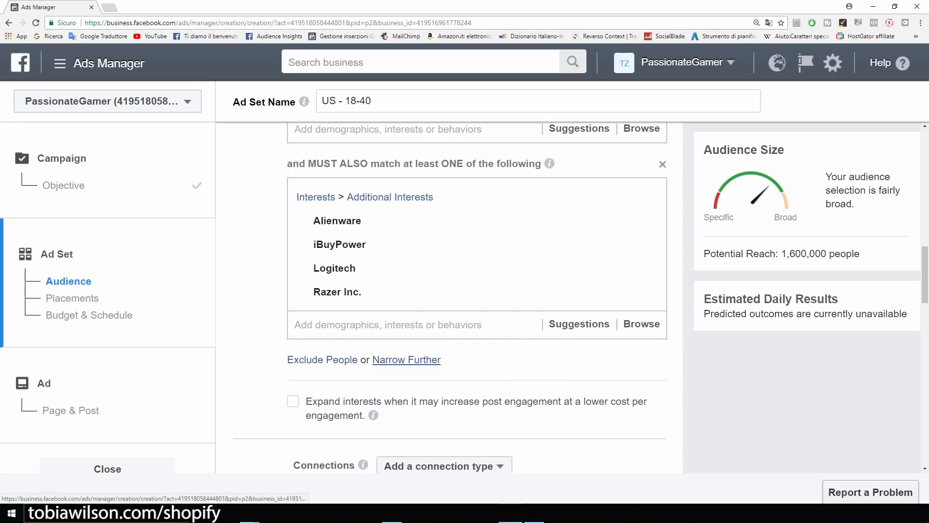
Add a further must-also-match group with T-shirt, cutting potential reach to 610,000.
left_click(407, 360)
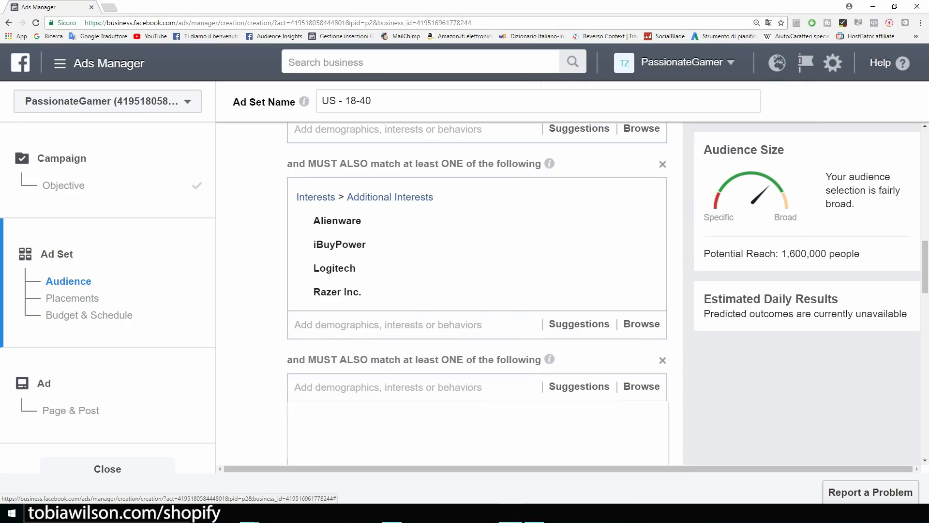
type("t shirt")
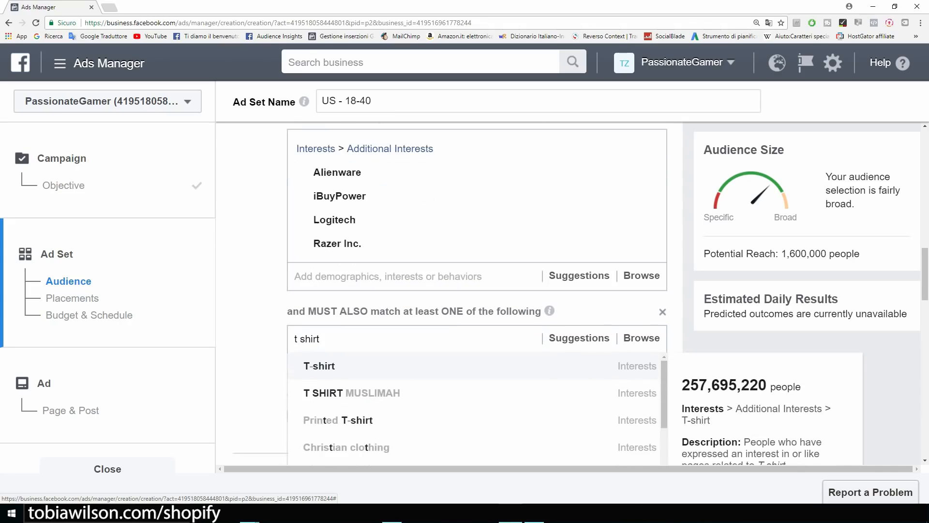
key("Return")
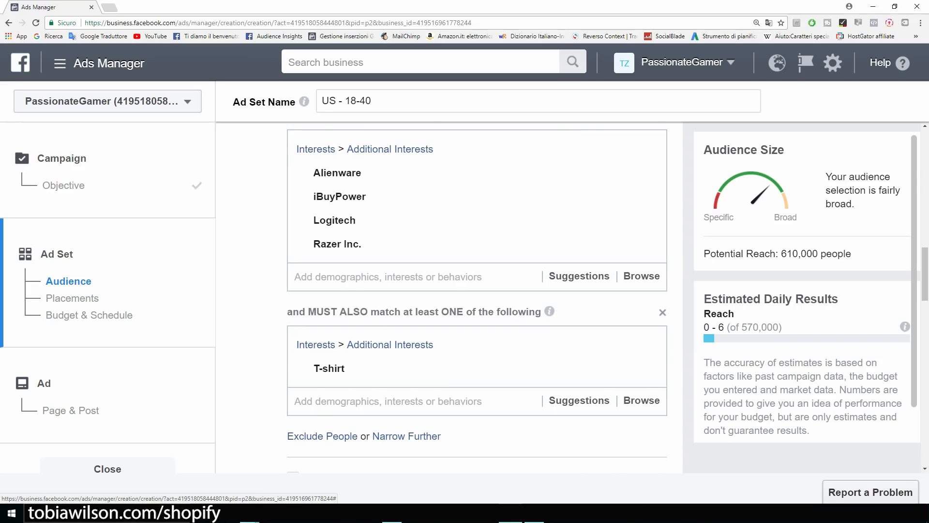
scroll(477, 297, "up", 3)
left_click_drag(852, 253, 778, 254)
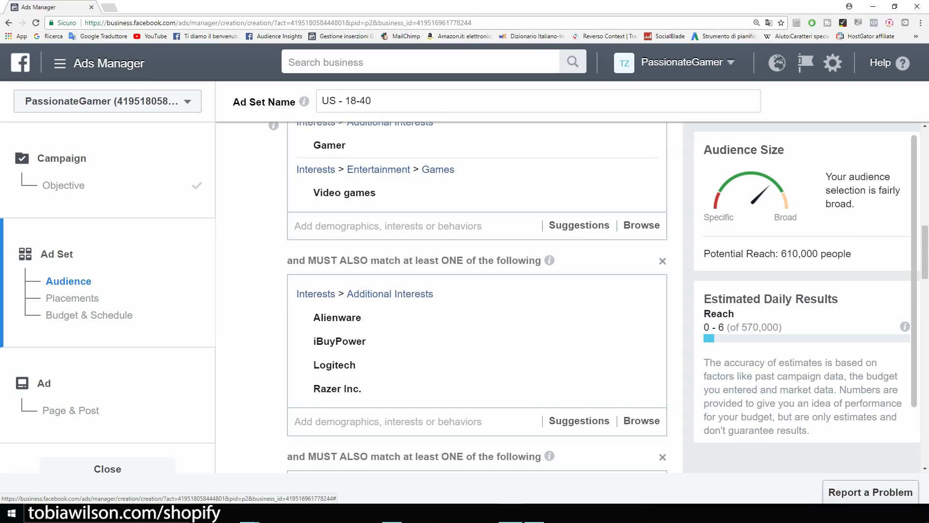
scroll(477, 298, "down", 3)
scroll(477, 298, "down", 5)
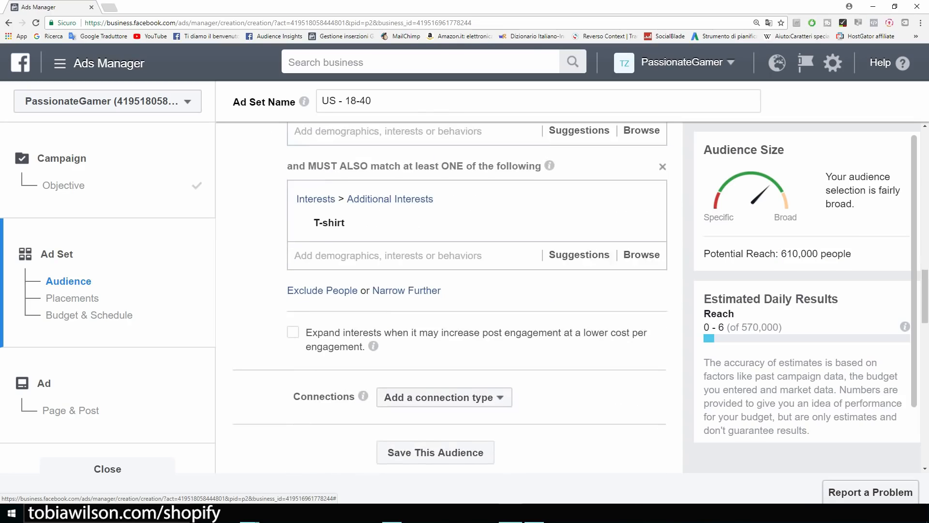
scroll(449, 298, "down", 2)
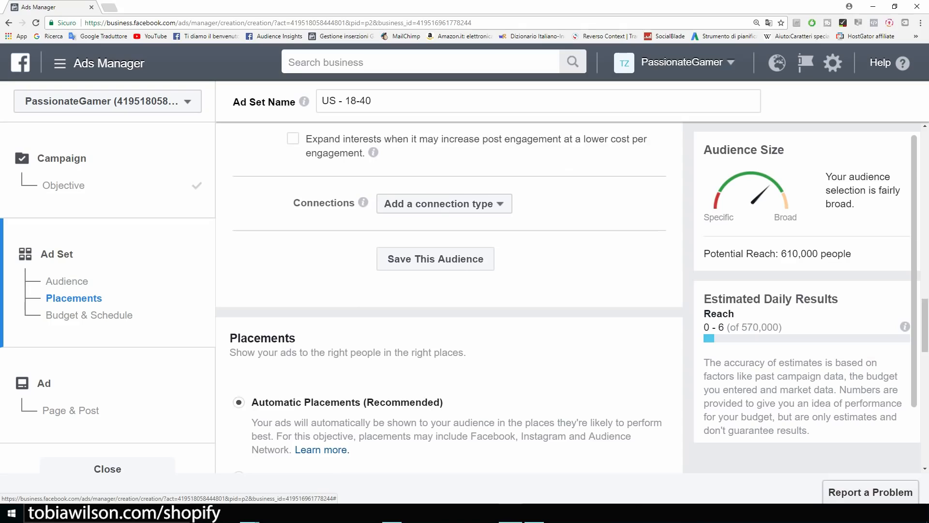
scroll(449, 298, "down", 1)
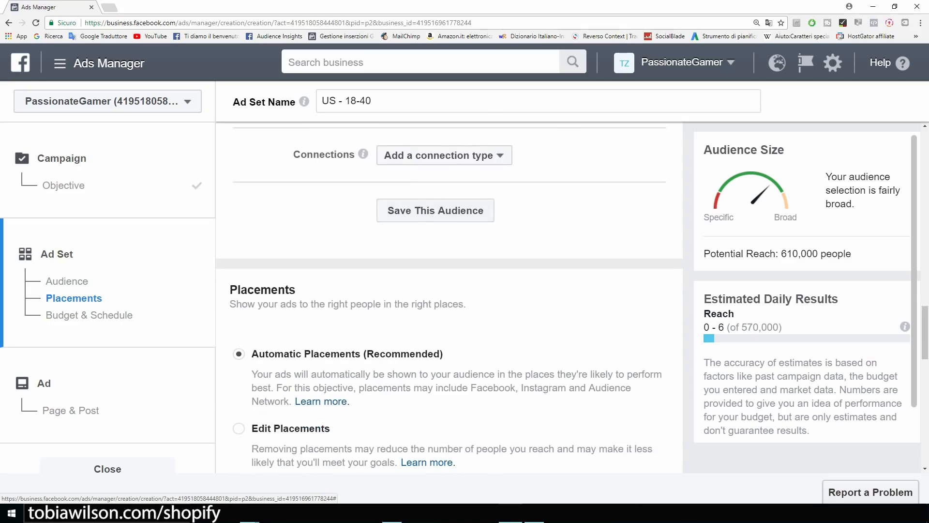
scroll(450, 298, "up", 1)
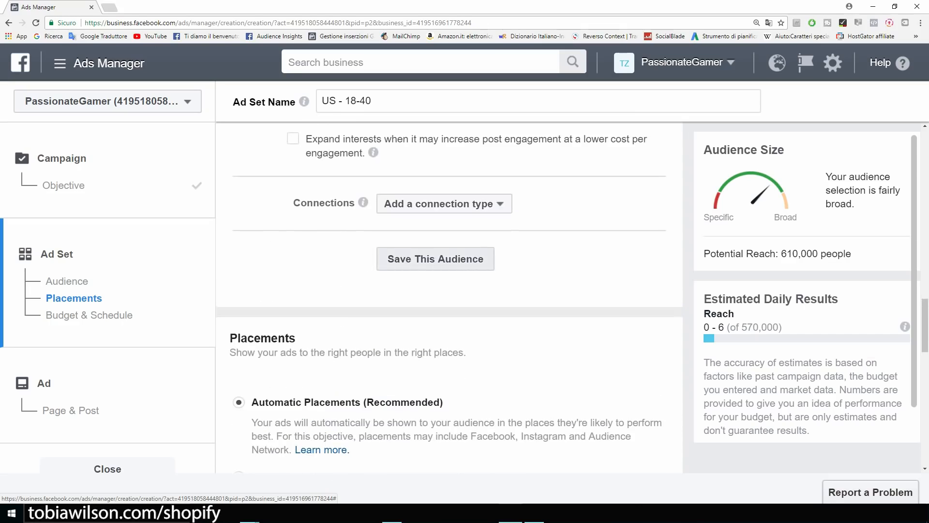
Save the current targeting as a reusable audience named 'Example'.
left_click(435, 258)
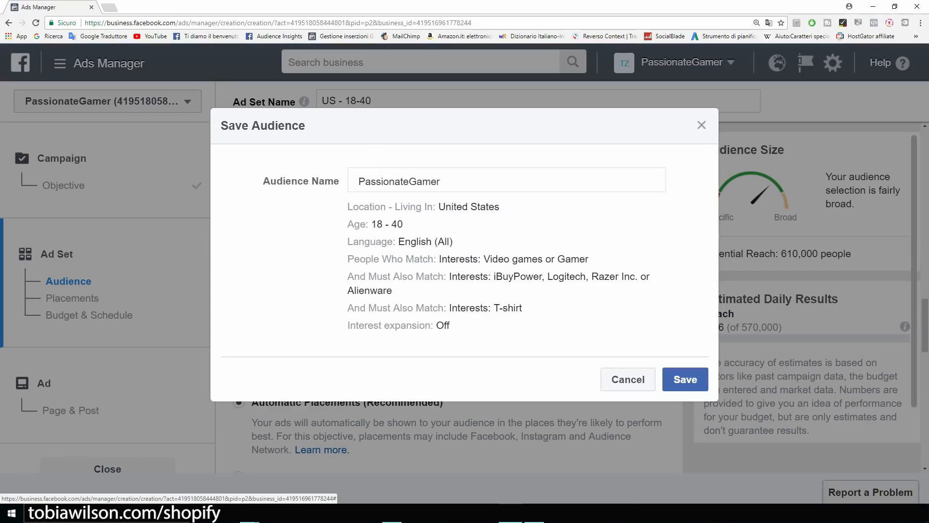
key("BackSpace")
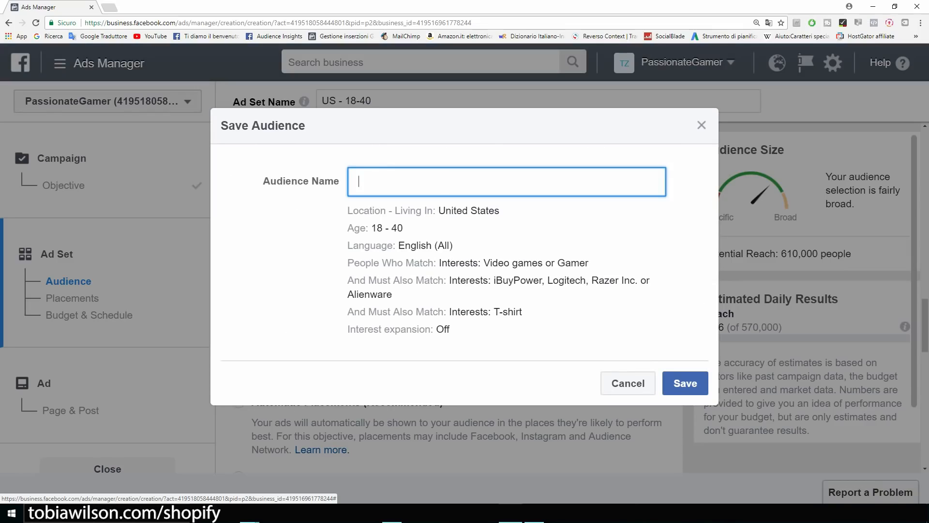
type("Example")
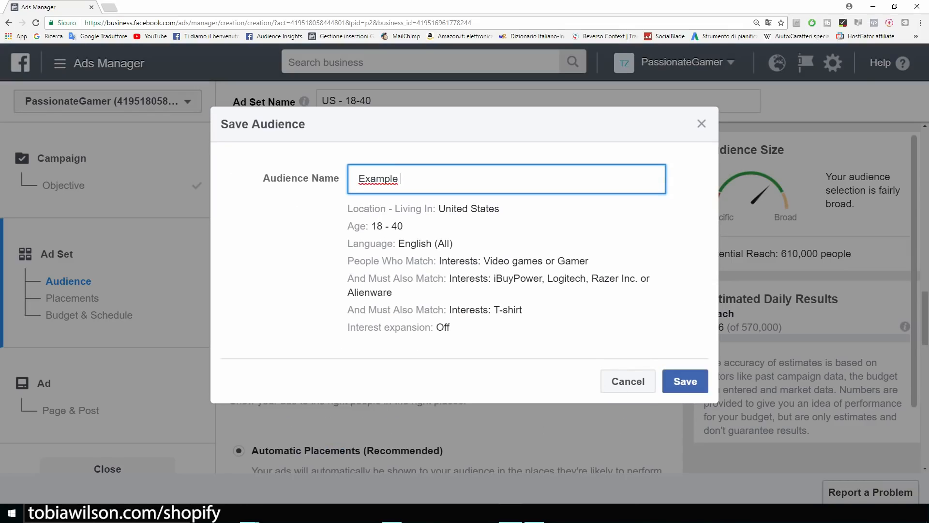
left_click(685, 381)
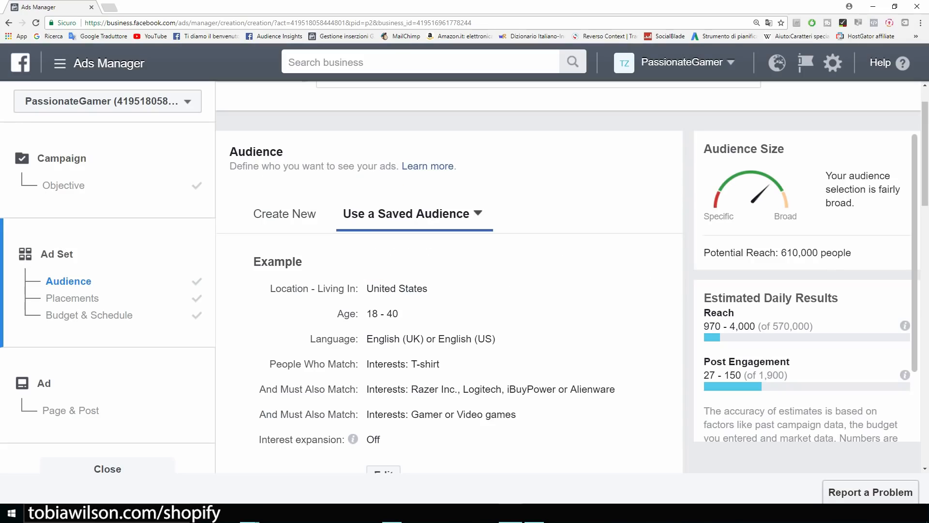
scroll(449, 300, "down", 8)
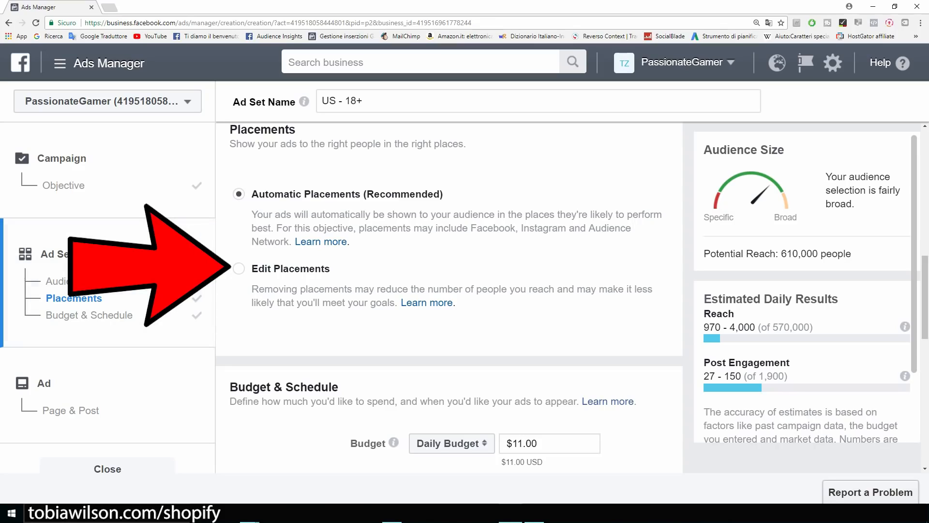
Edit placements to untick Audience Network and Instagram, leaving Facebook only at 390,000 reach.
left_click(239, 269)
scroll(449, 300, "down", 2)
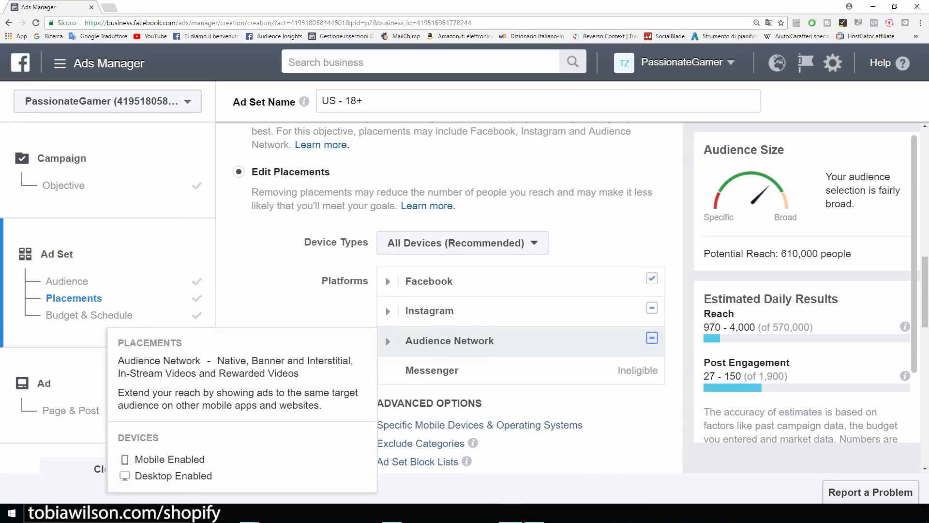
left_click(652, 337)
left_click(652, 308)
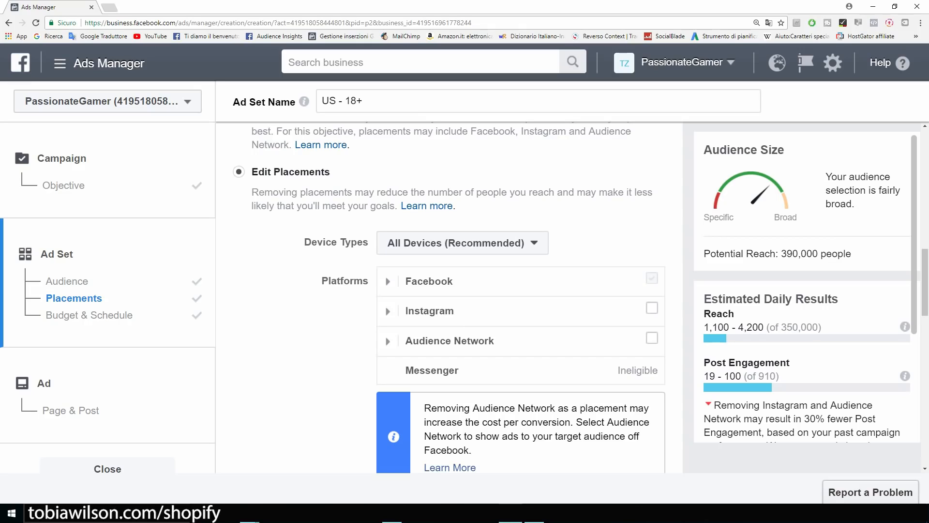
scroll(521, 233, "down", 2)
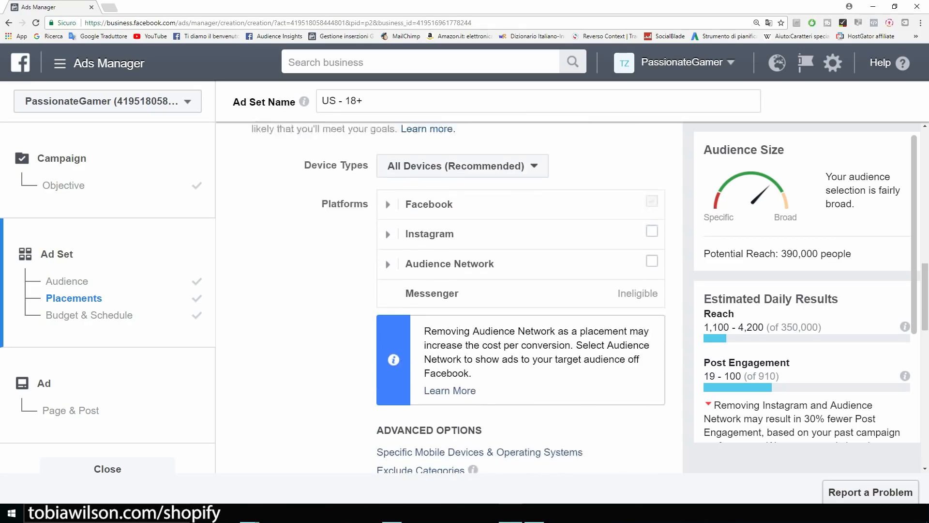
scroll(520, 233, "up", 1)
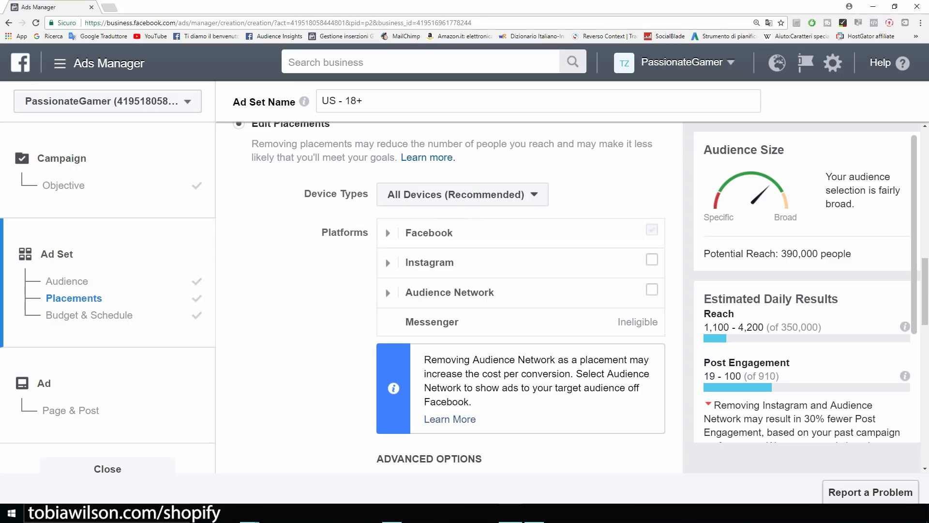
left_click_drag(852, 254, 778, 253)
left_click(794, 256)
left_click(463, 195)
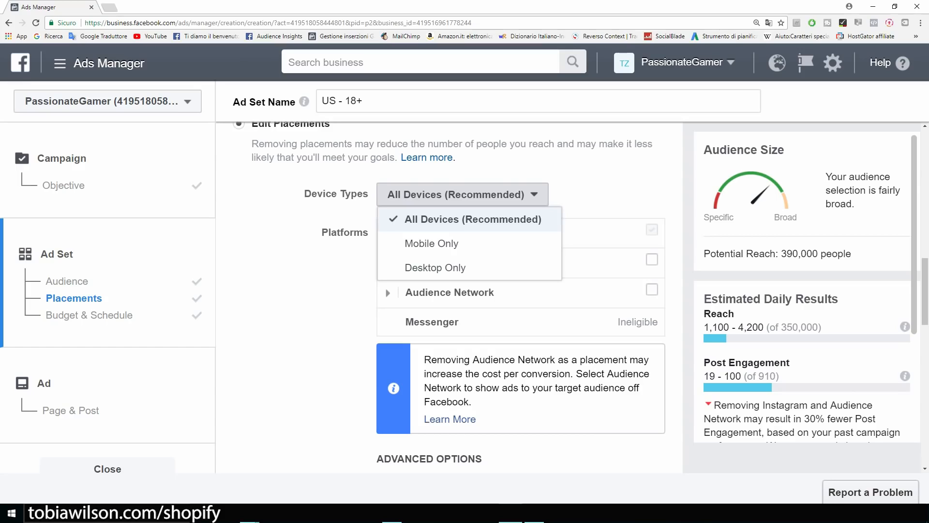
Keep All Devices and change the daily budget from $11.00 to $5.00.
left_click(473, 220)
scroll(473, 290, "down", 4)
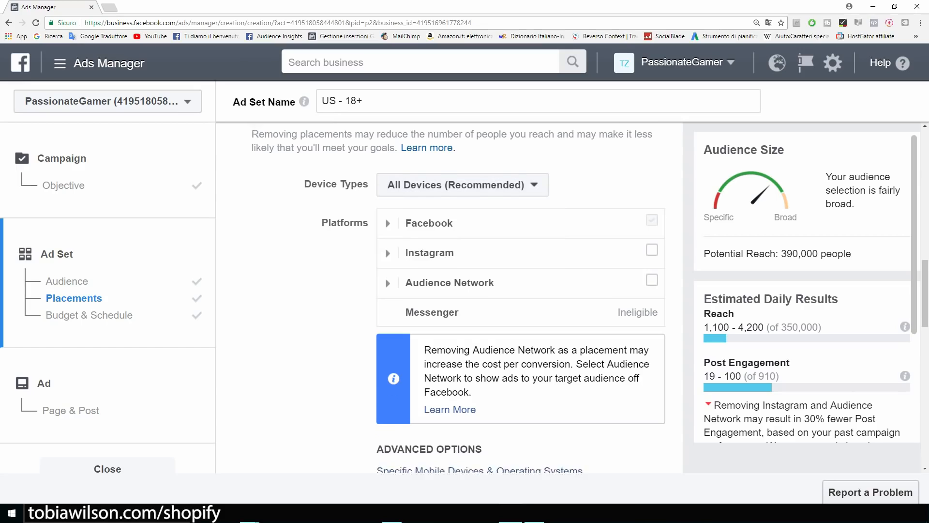
scroll(449, 297, "down", 4)
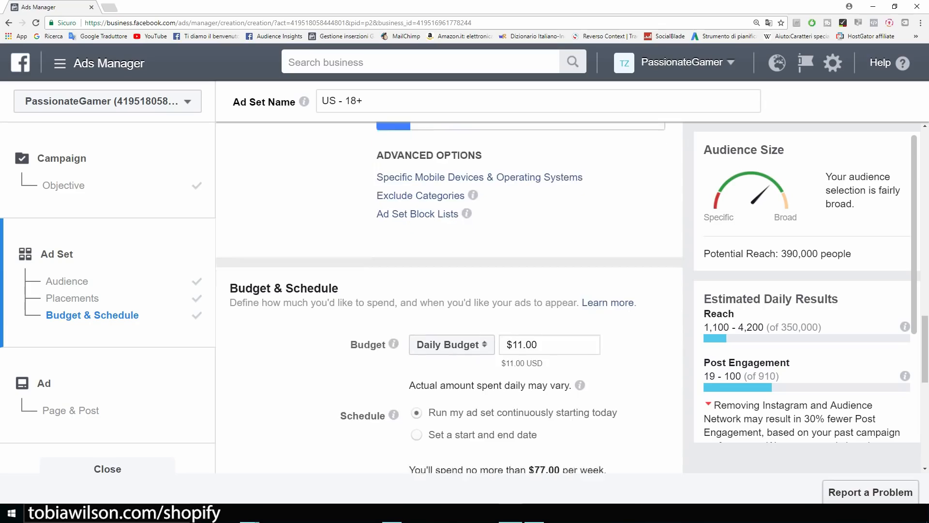
mouse_move(394, 260)
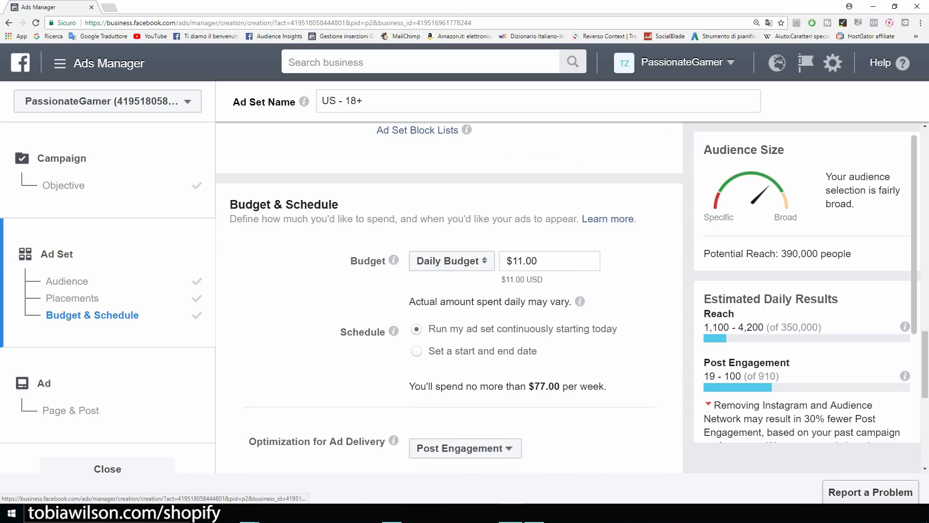
left_click_drag(512, 261, 524, 261)
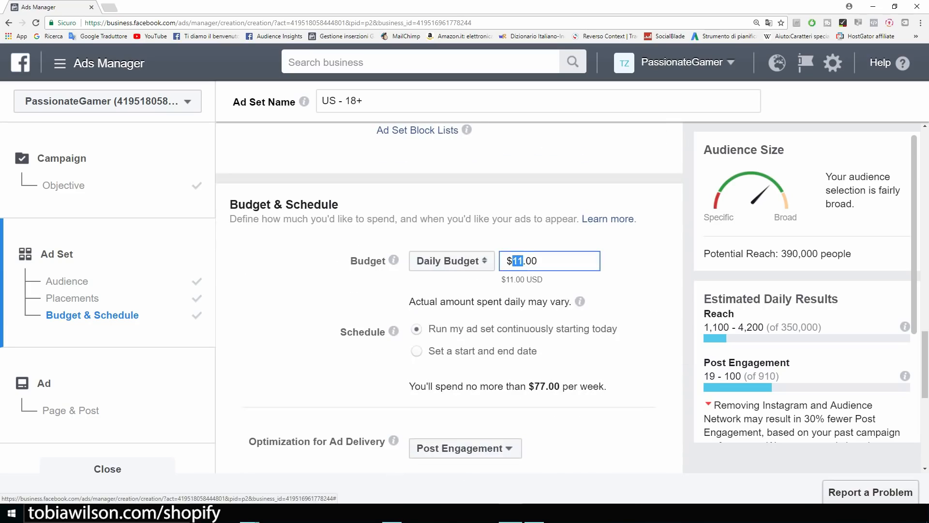
type("5")
key("Return")
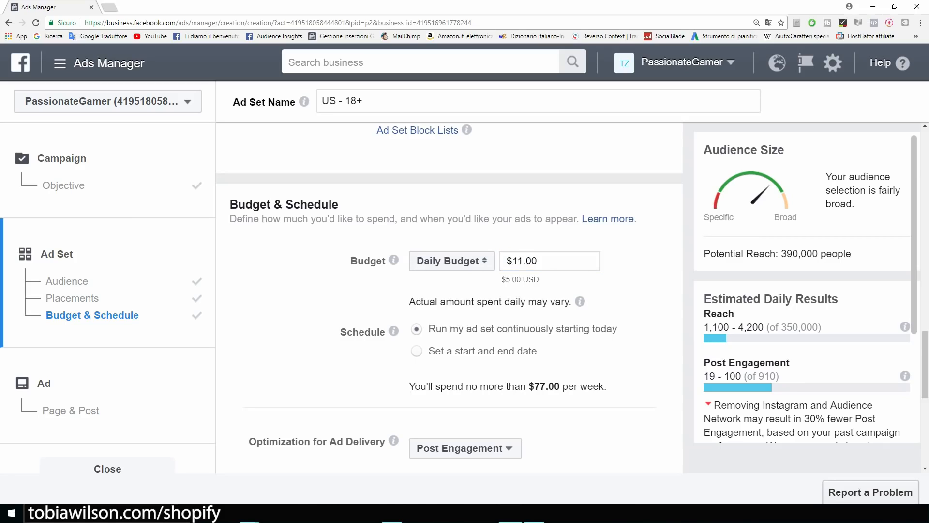
Continue from the ad set to the Ad step's page post selection.
scroll(449, 297, "down", 2)
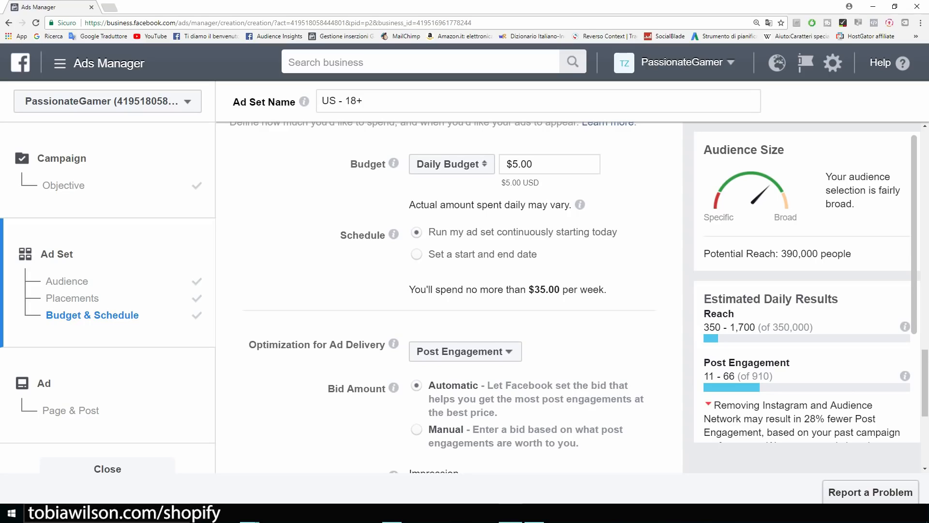
scroll(449, 297, "down", 3)
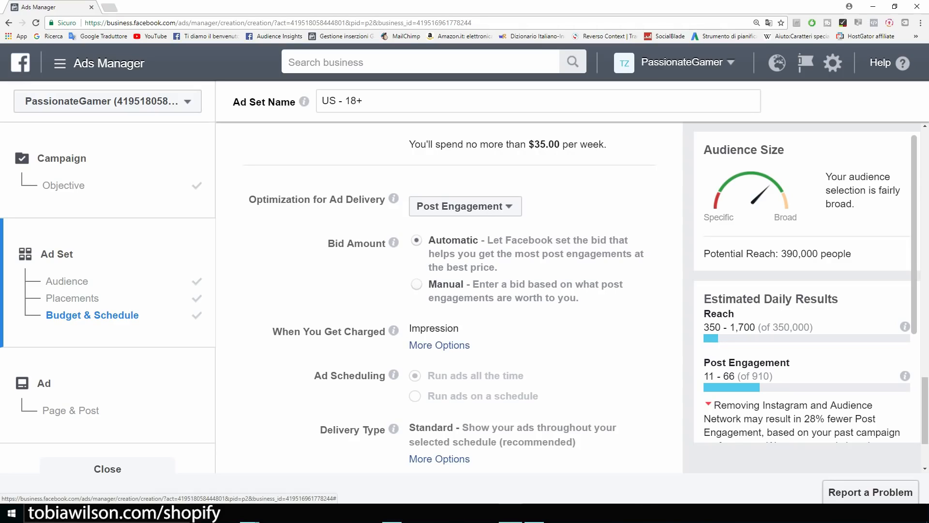
scroll(440, 300, "down", 2)
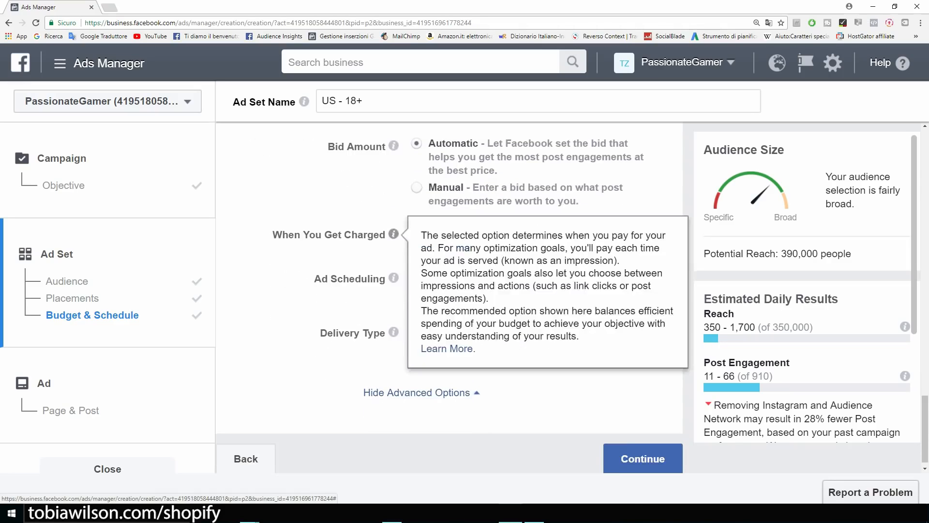
scroll(449, 300, "down", 1)
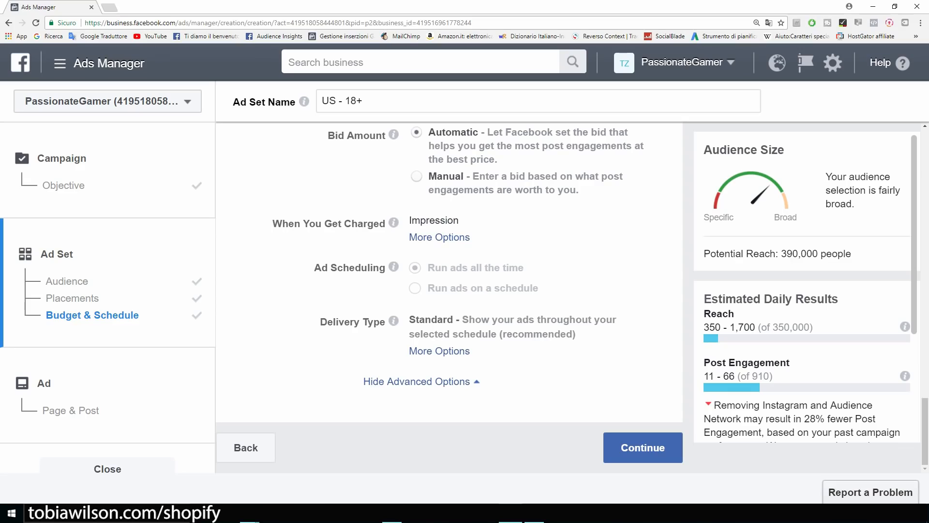
left_click(643, 447)
key("ctrl+minus")
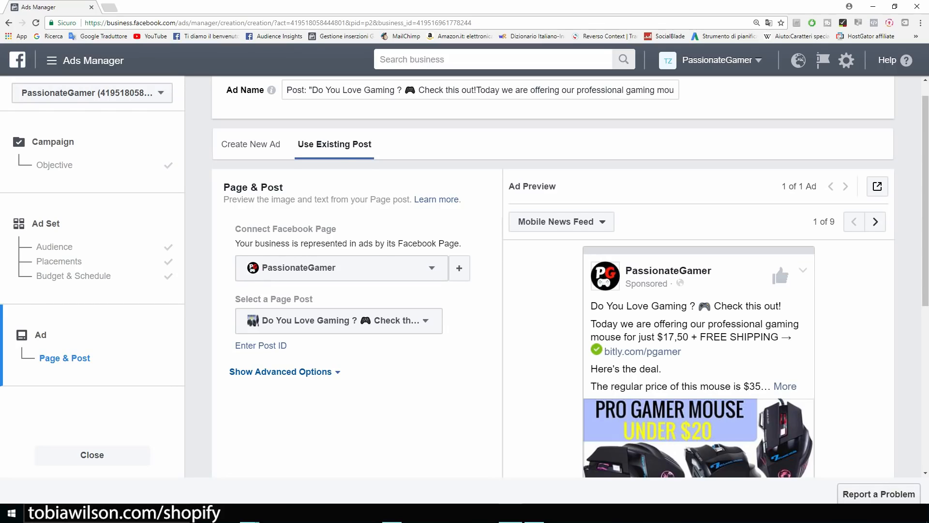
Choose the existing GAMERS ONLY T-shirt page post for the ad.
scroll(553, 290, "down", 3)
scroll(553, 291, "up", 2)
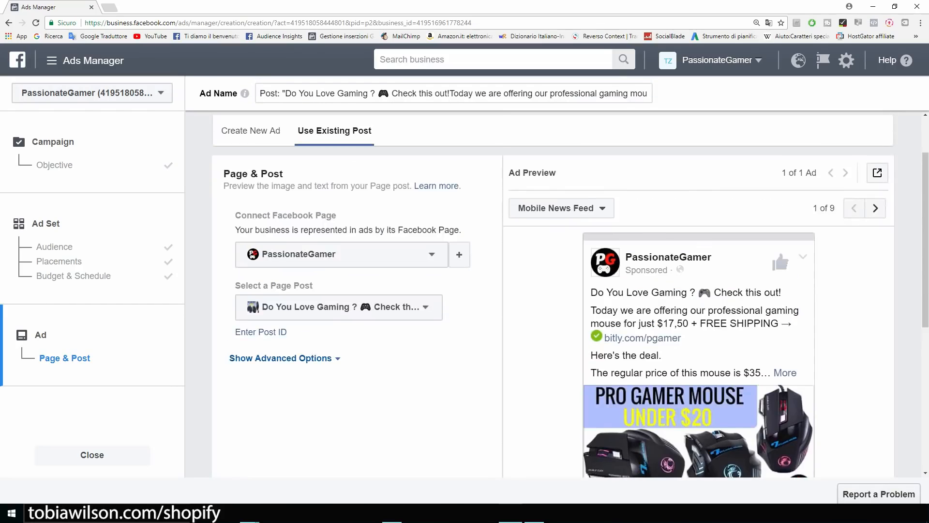
left_click(339, 307)
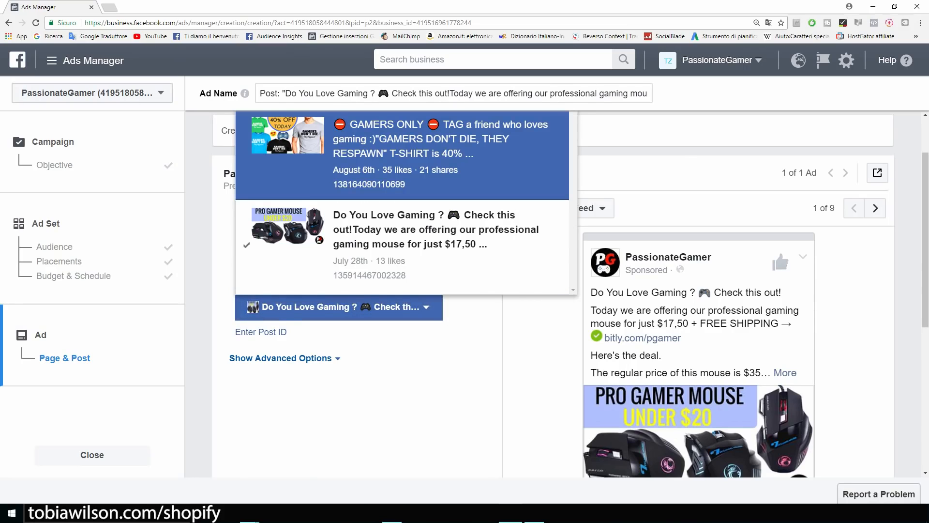
left_click(401, 150)
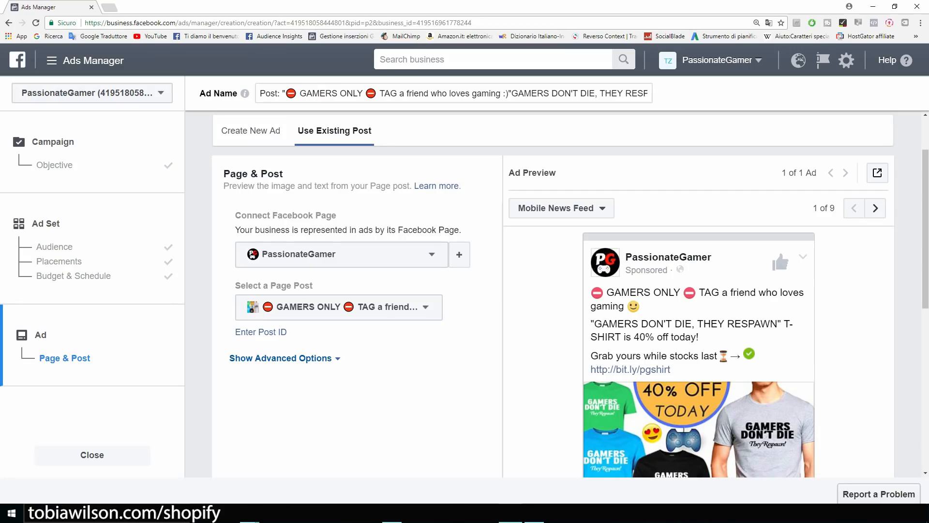
left_click_drag(236, 216, 337, 216)
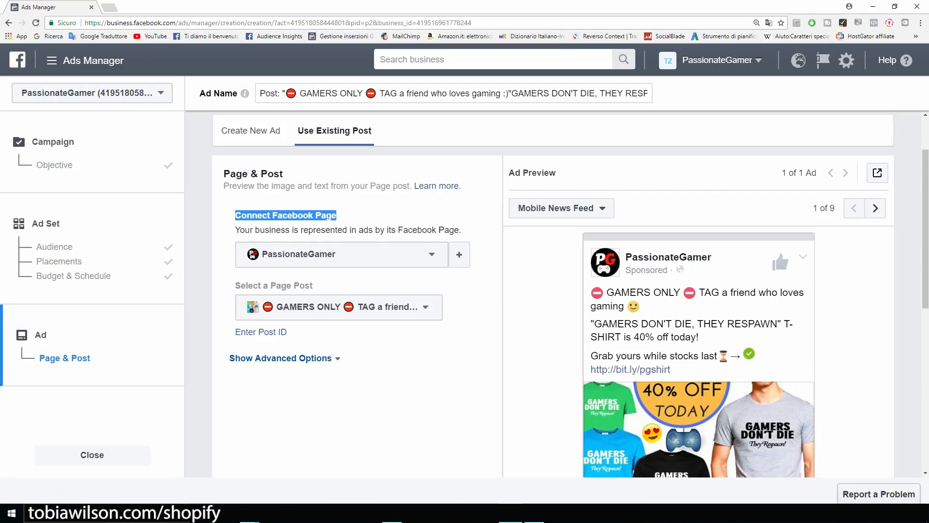
scroll(571, 294, "down", 1)
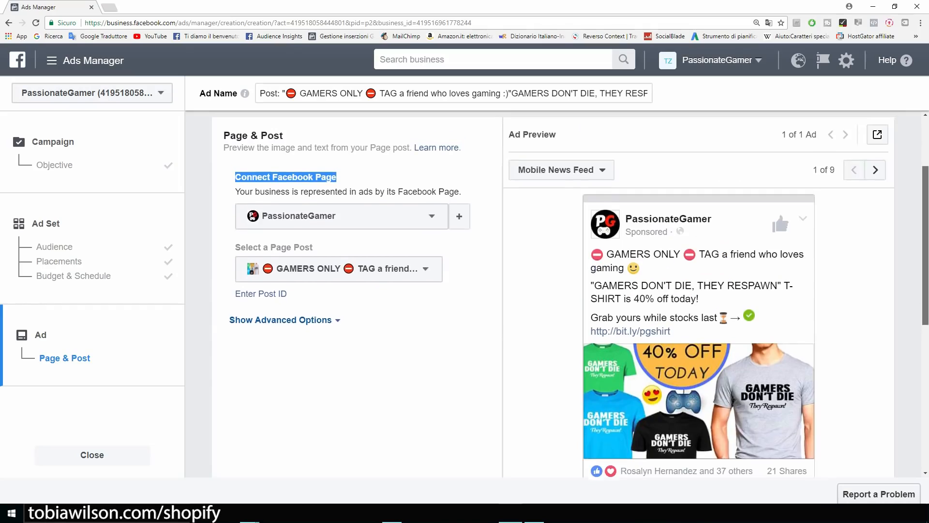
scroll(571, 294, "down", 2)
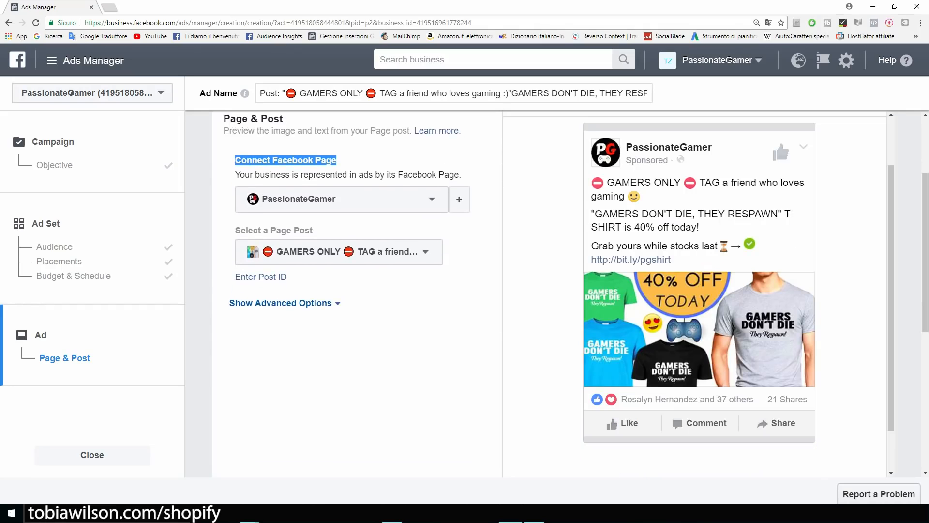
left_click(542, 294)
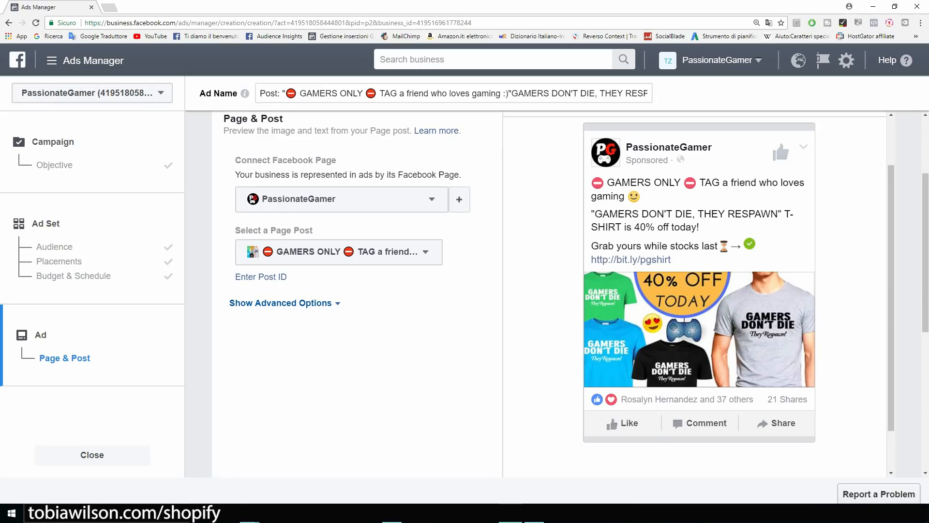
left_click_drag(290, 277, 236, 230)
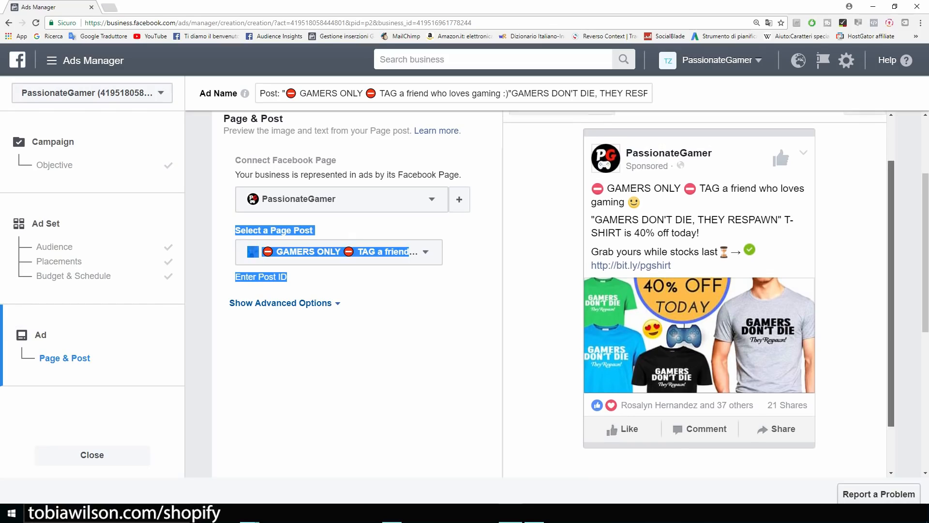
Preview the ad in Feature Phone and Desktop News Feed views, then scroll down to Confirm.
left_click(875, 145)
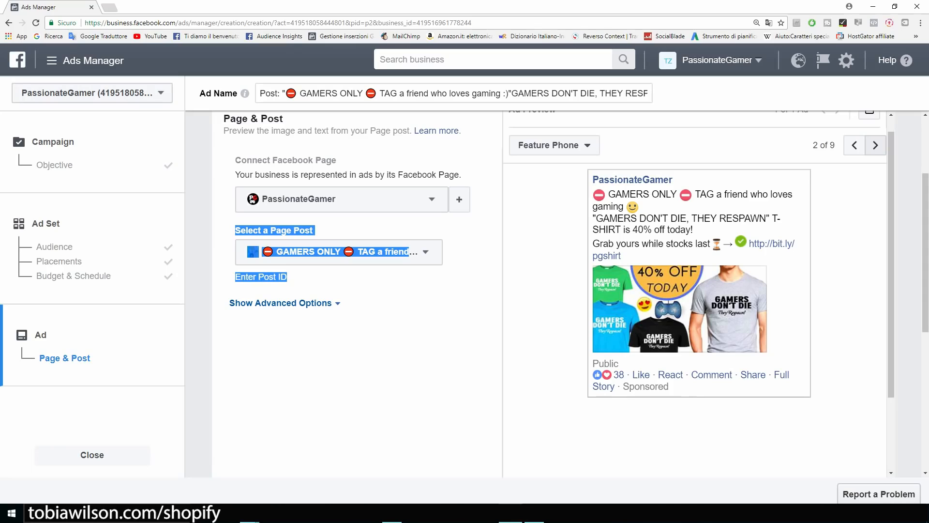
left_click(875, 145)
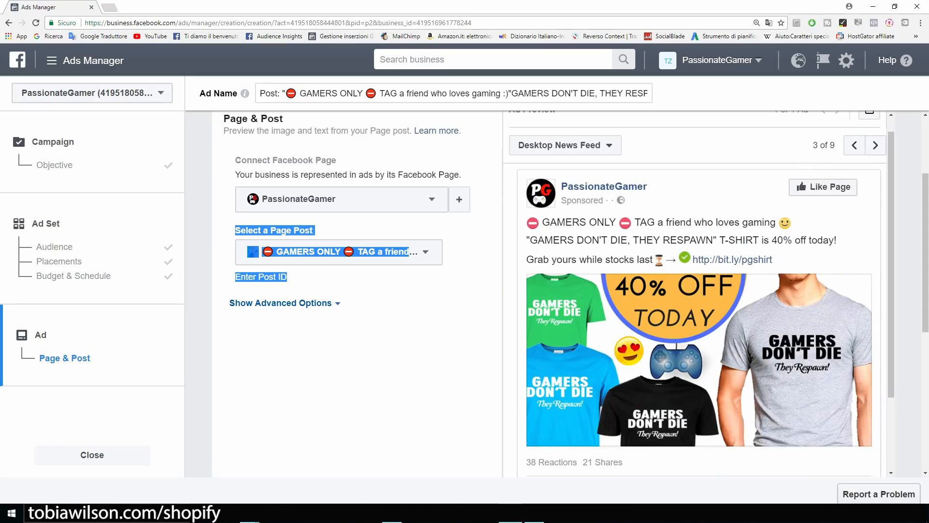
scroll(357, 291, "down", 2)
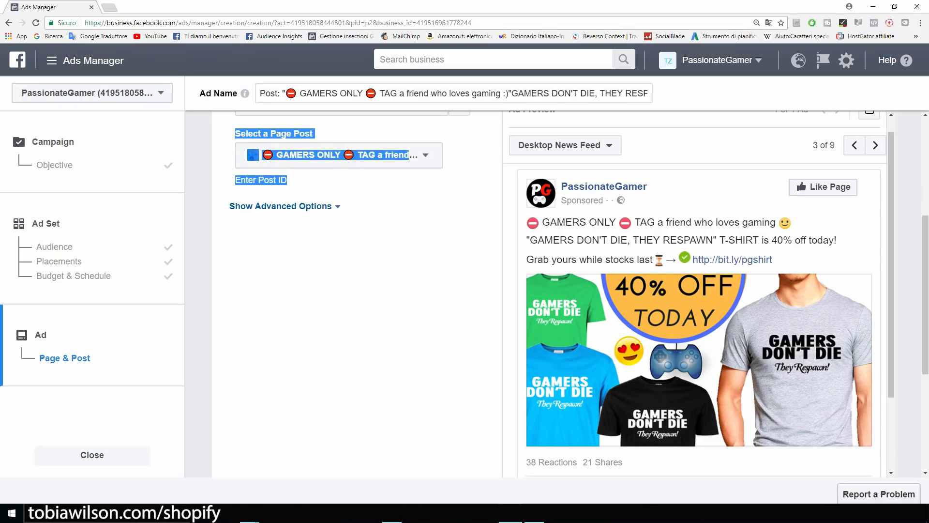
scroll(553, 290, "down", 4)
scroll(553, 291, "up", 3)
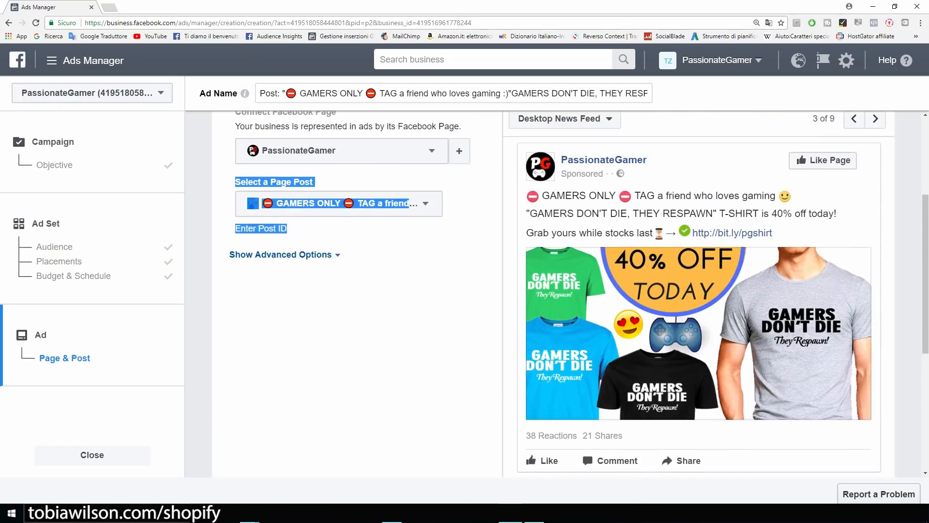
scroll(553, 291, "down", 1)
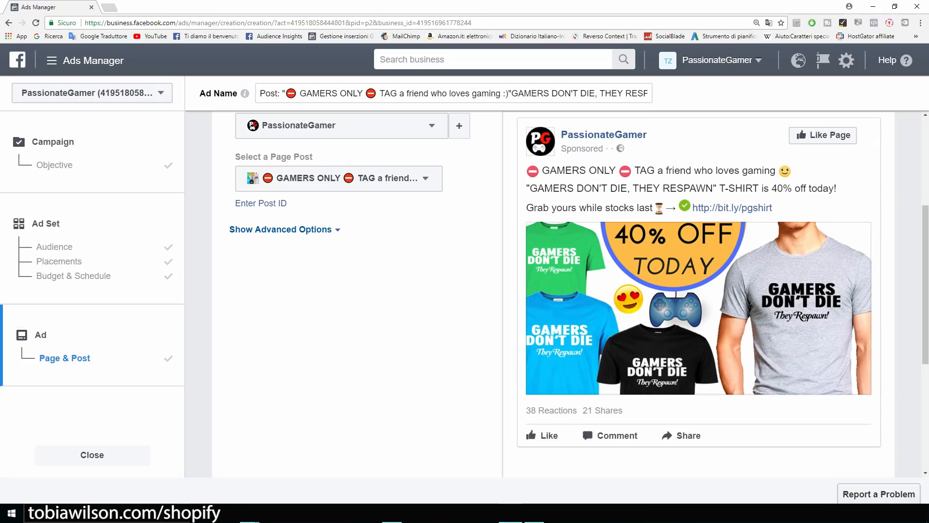
scroll(553, 290, "down", 5)
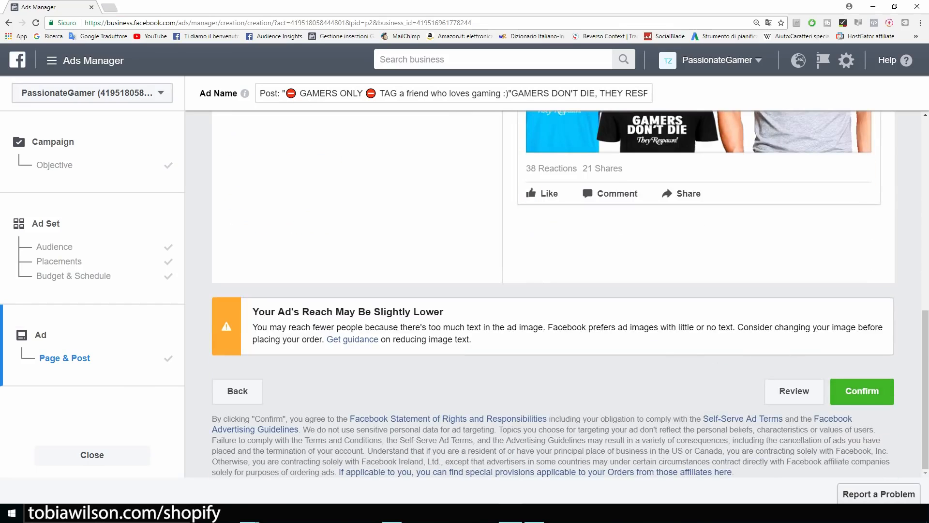
Confirm the T-shirt post ad order despite the image-text reach warning, sending it for review.
left_click_drag(253, 311, 440, 311)
scroll(552, 290, "up", 6)
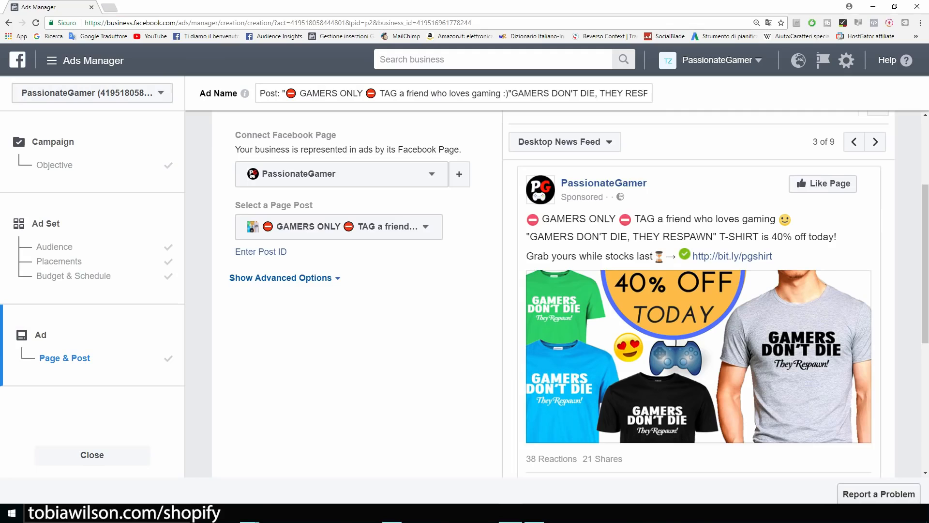
scroll(579, 295, "down", 1)
scroll(579, 295, "up", 1)
scroll(571, 295, "down", 6)
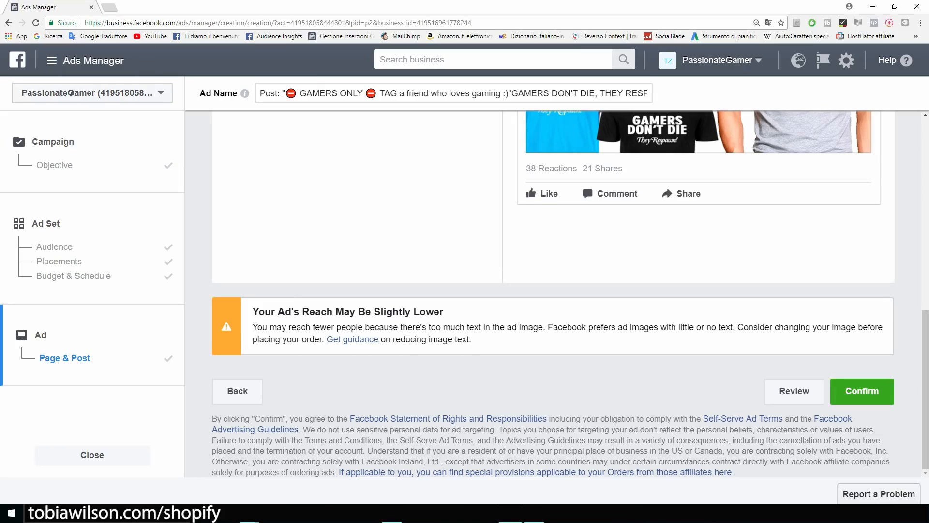
left_click(862, 391)
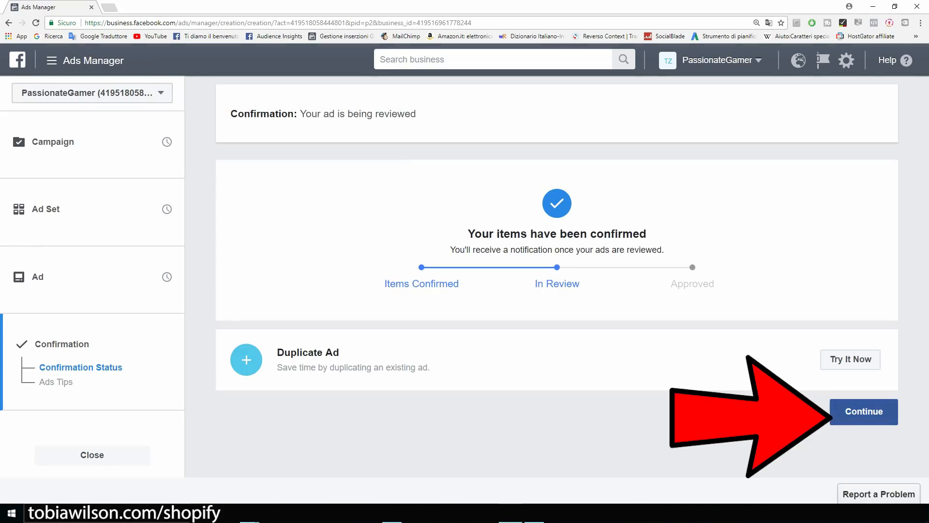
Switch the GAMERS ONLY T-shirt post ad off in the Ads table, then start a new ad.
left_click(864, 411)
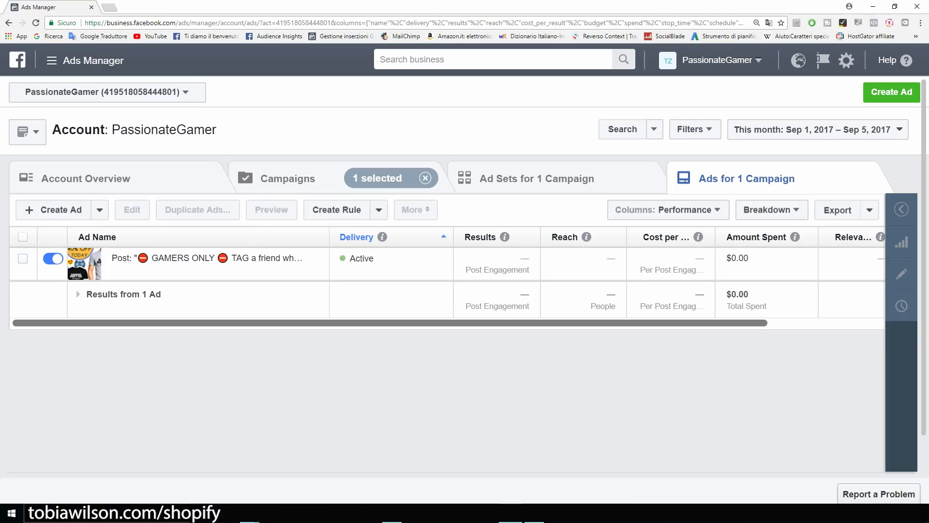
scroll(448, 276, "right", 5)
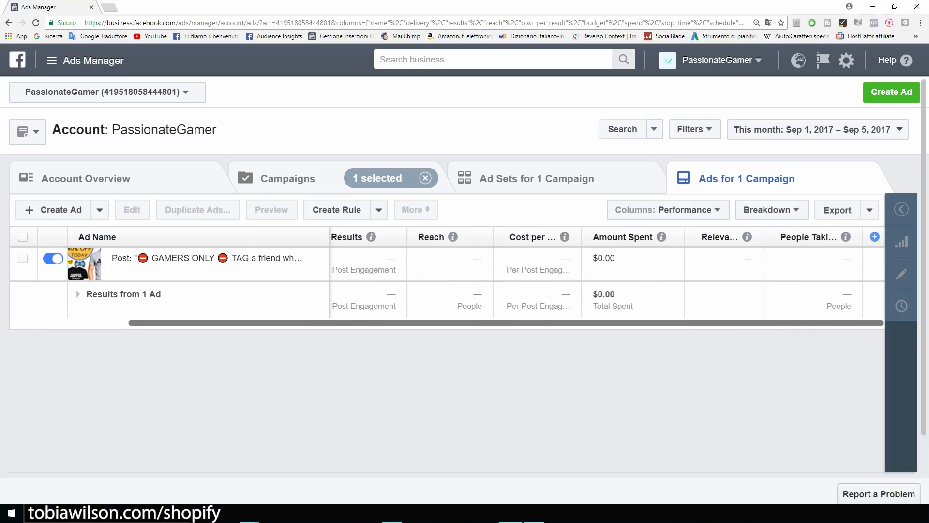
scroll(448, 276, "left", 5)
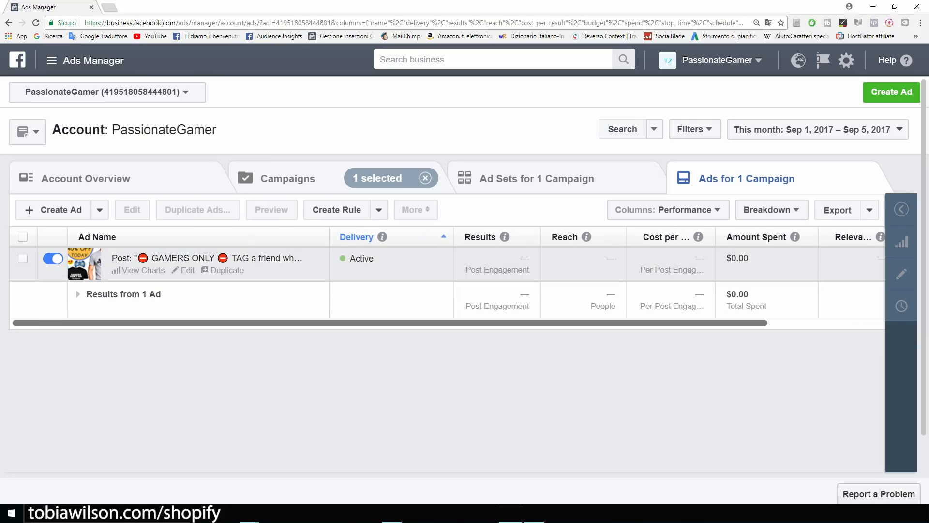
left_click(53, 258)
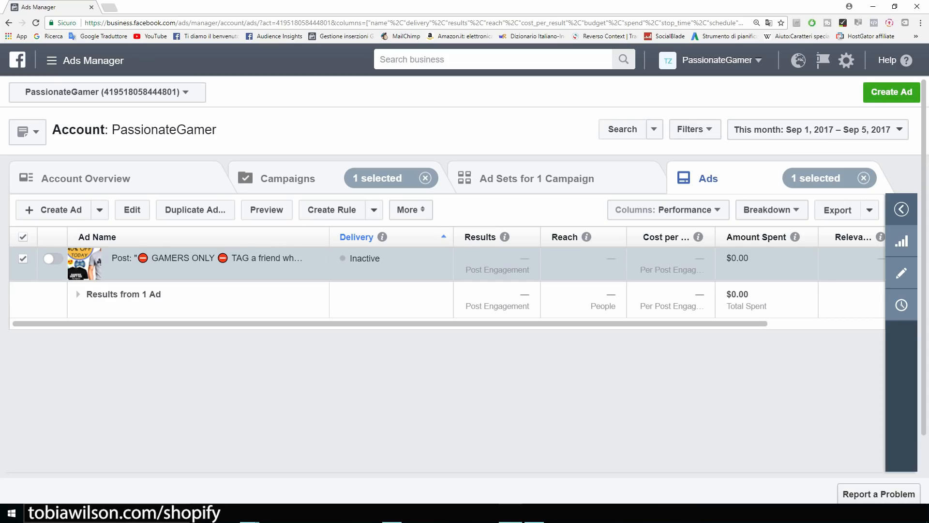
left_click(892, 92)
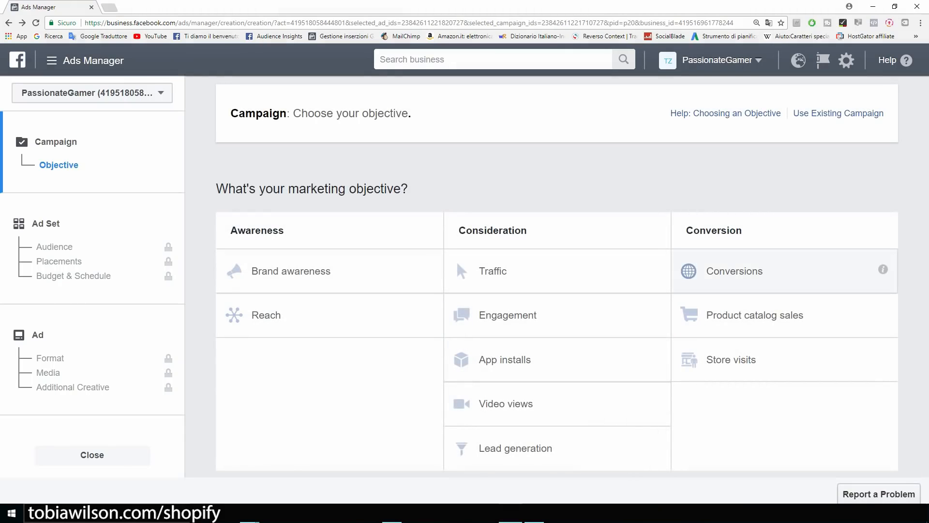
Pick the Conversions objective, name the campaign 'Example' and continue to the ad set.
left_click(735, 271)
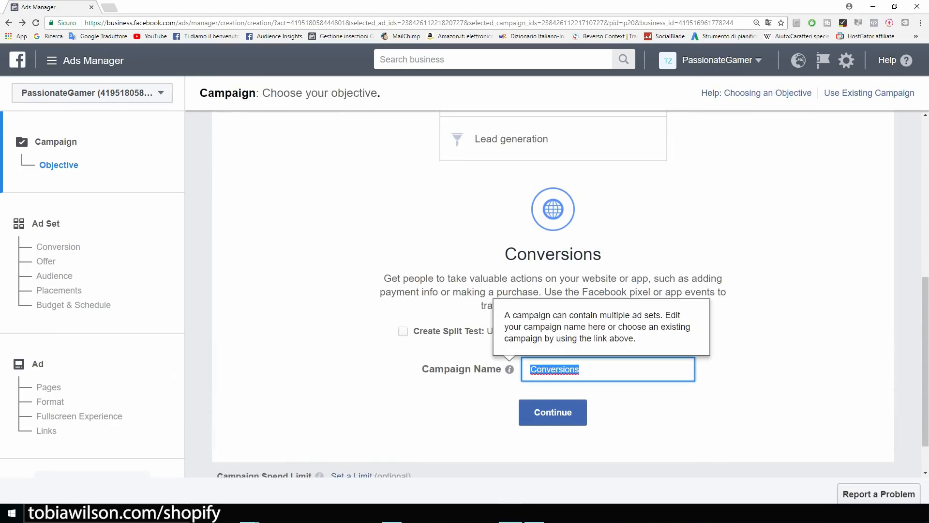
type("Exapl")
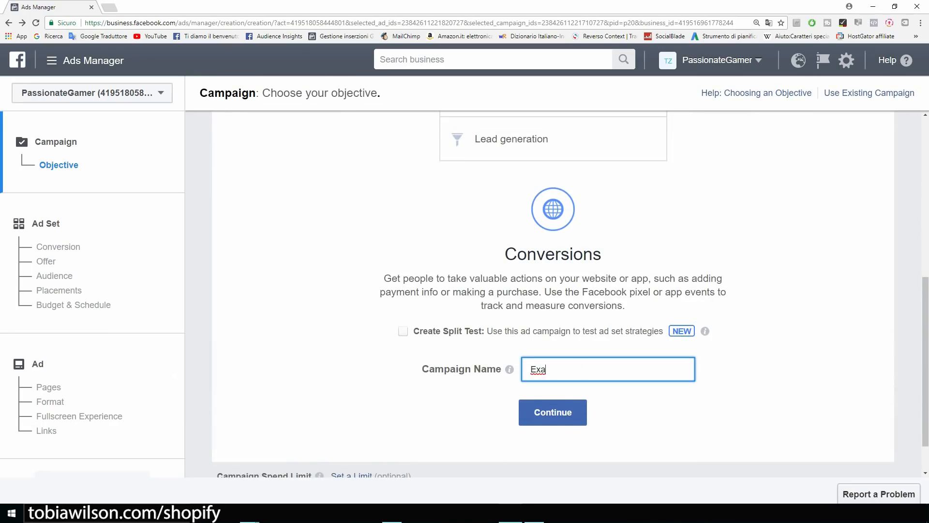
key("BackSpace")
key("BackSpace")
type("mple")
left_click(553, 412)
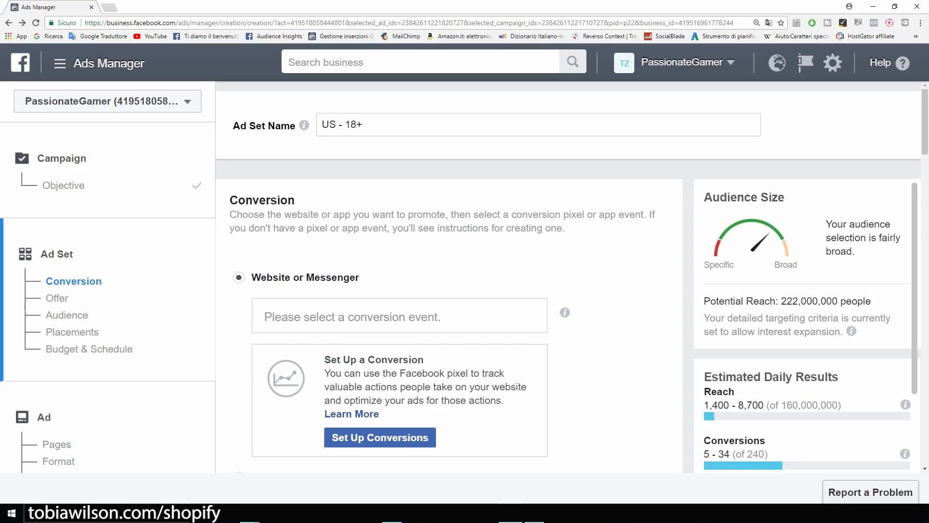
Open the conversion event list and browse PassionateGamer pixel events down to Purchase.
left_click(400, 316)
scroll(400, 316, "down", 2)
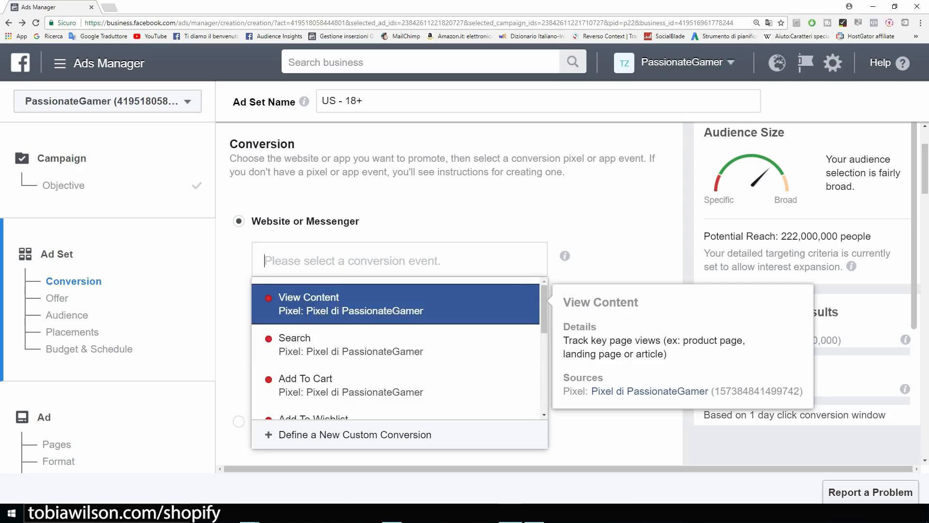
key("Down")
key("Down")
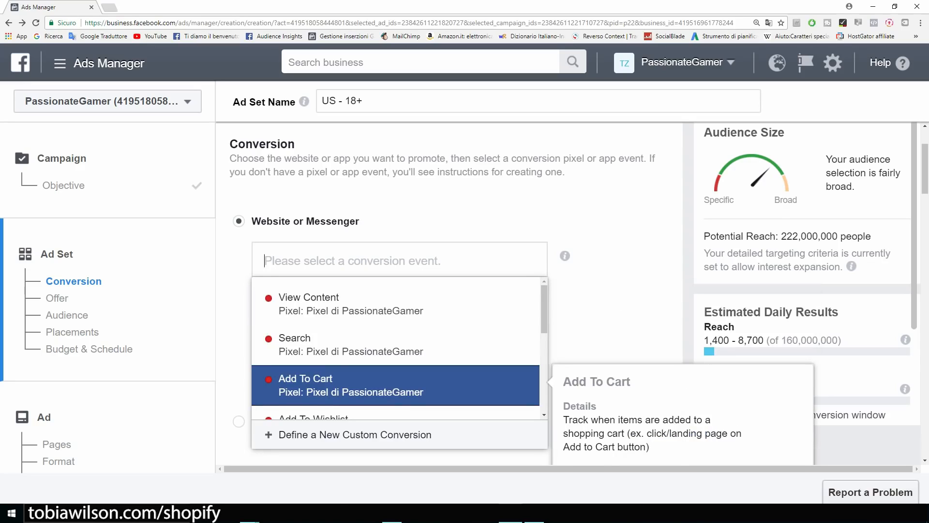
key("Down")
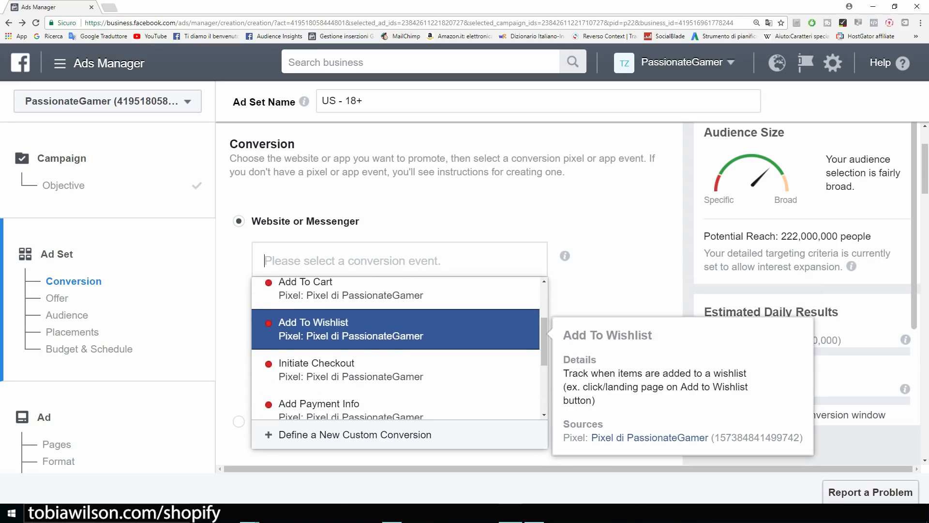
key("Down")
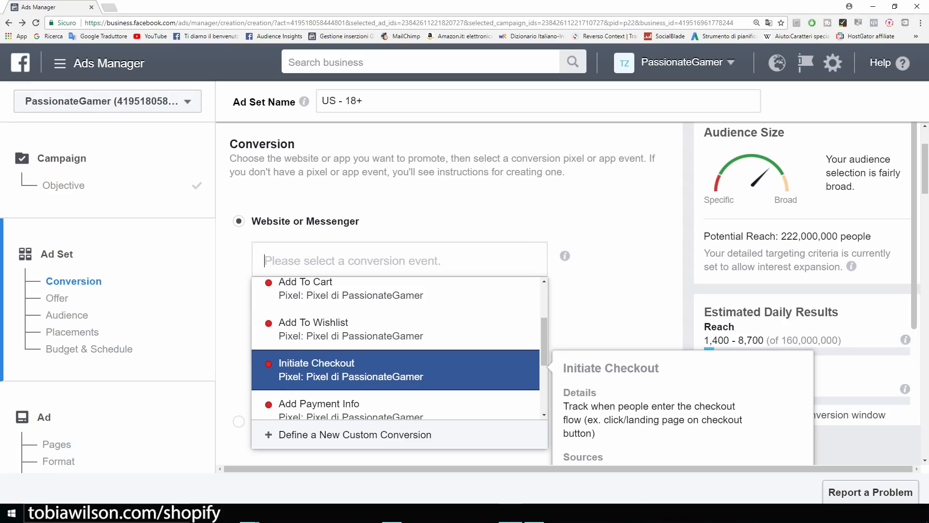
key("Down")
key("Up")
key("Down")
key("Down")
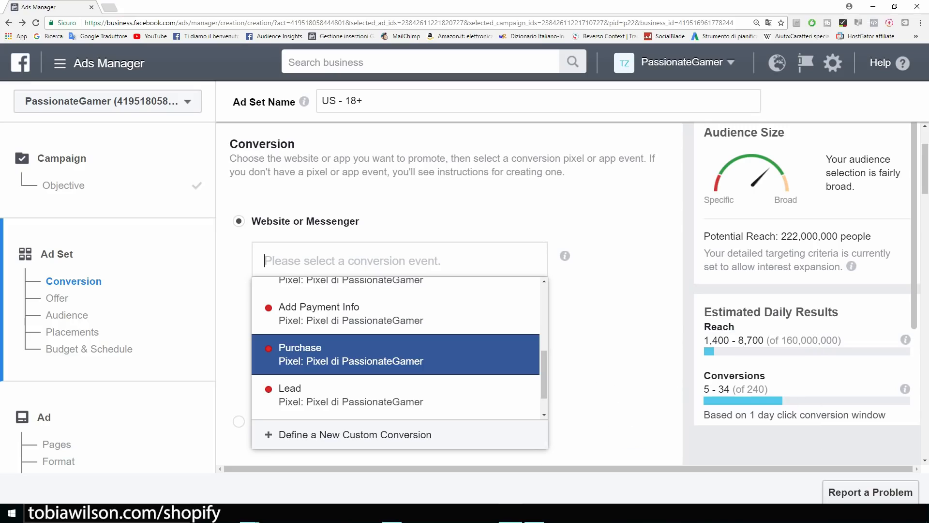
Review the events again from Add To Cart to Add Payment Info, settling on View Content.
scroll(572, 273, "up", 1)
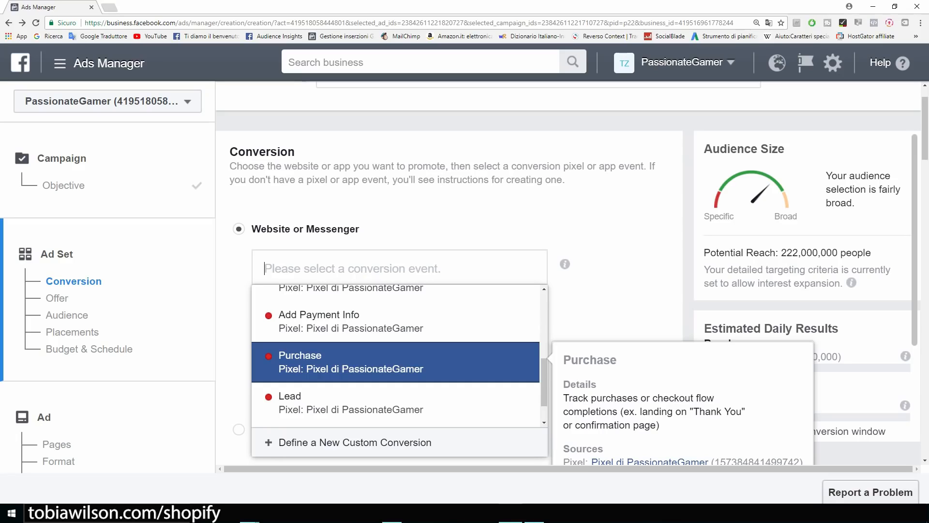
scroll(399, 374, "up", 4)
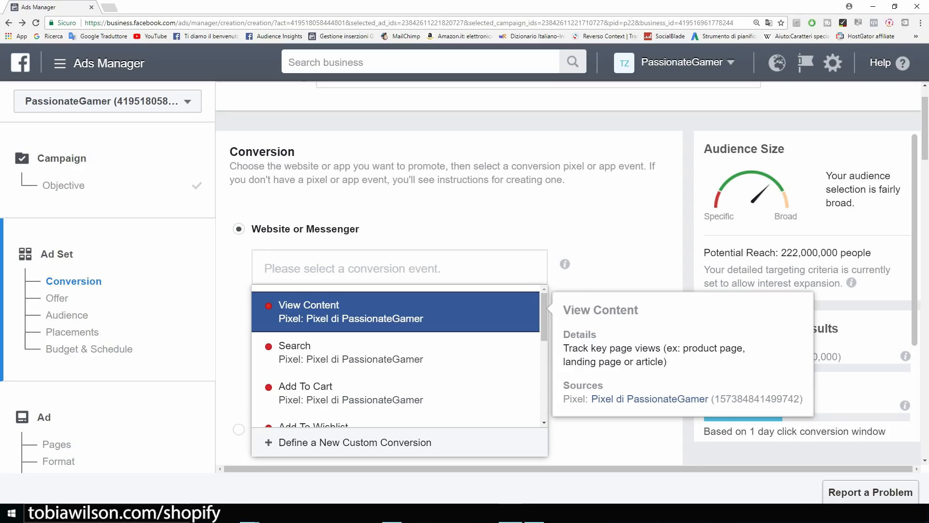
key("Down")
key("Down")
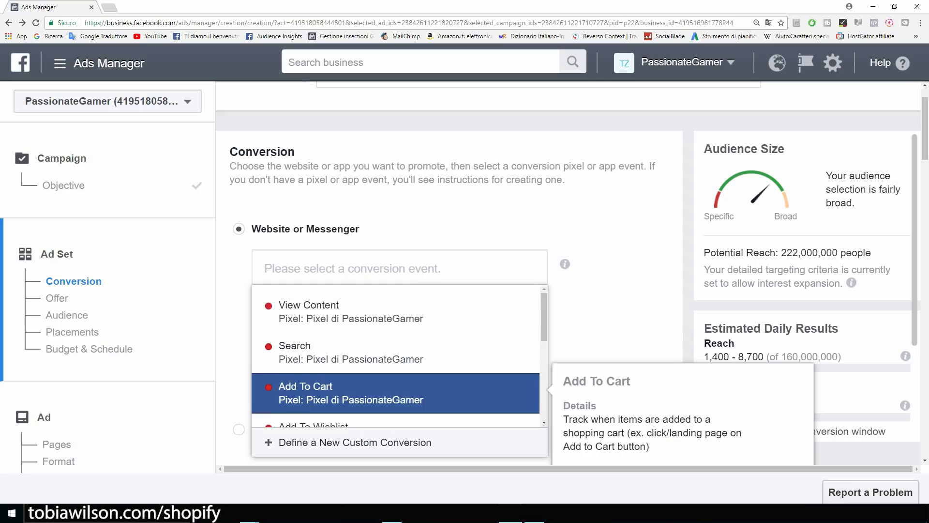
key("Down")
key("Up")
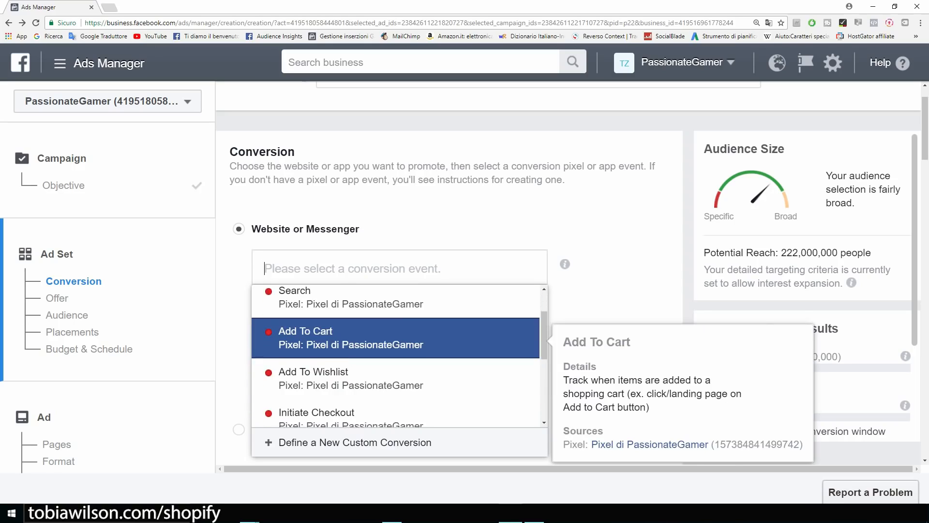
key("Down")
key("Down")
key("Down")
key("Down")
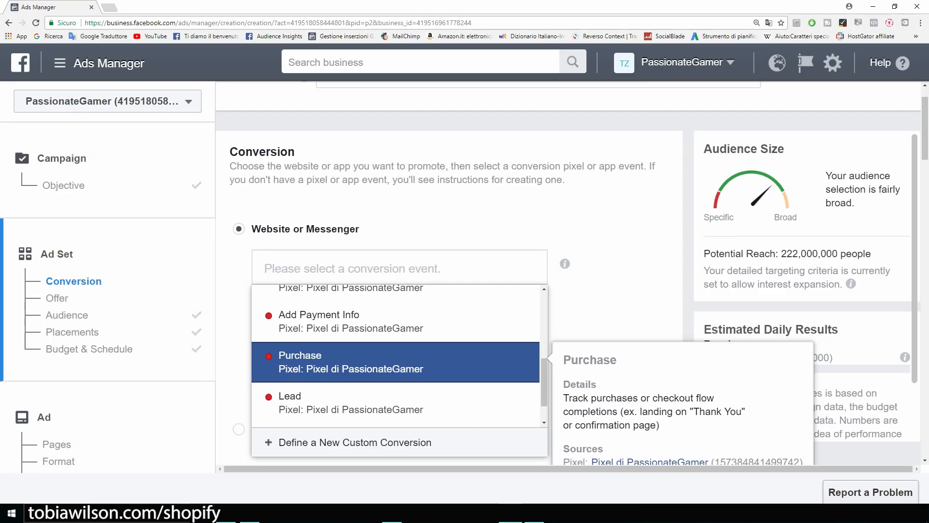
scroll(395, 358, "up", 4)
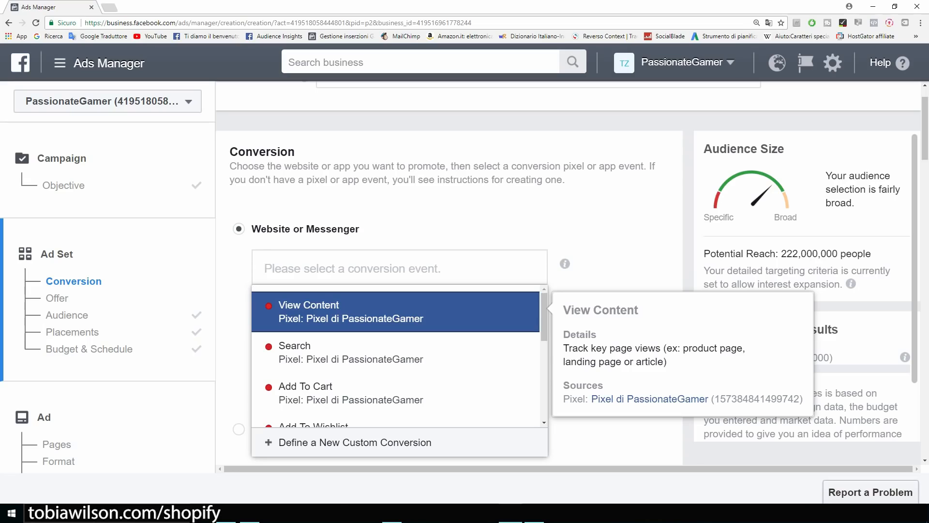
Choose View Content as the conversion event and target the saved Example audience.
left_click(358, 312)
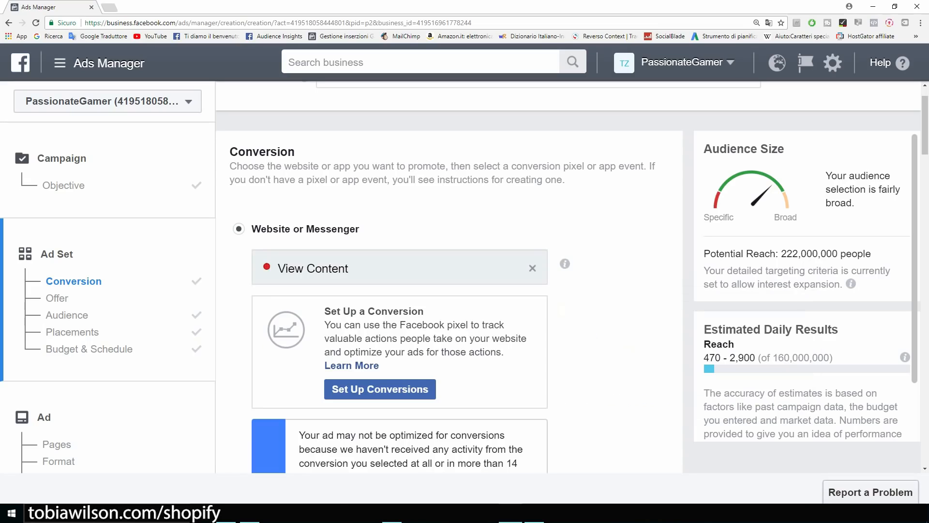
scroll(450, 290, "down", 8)
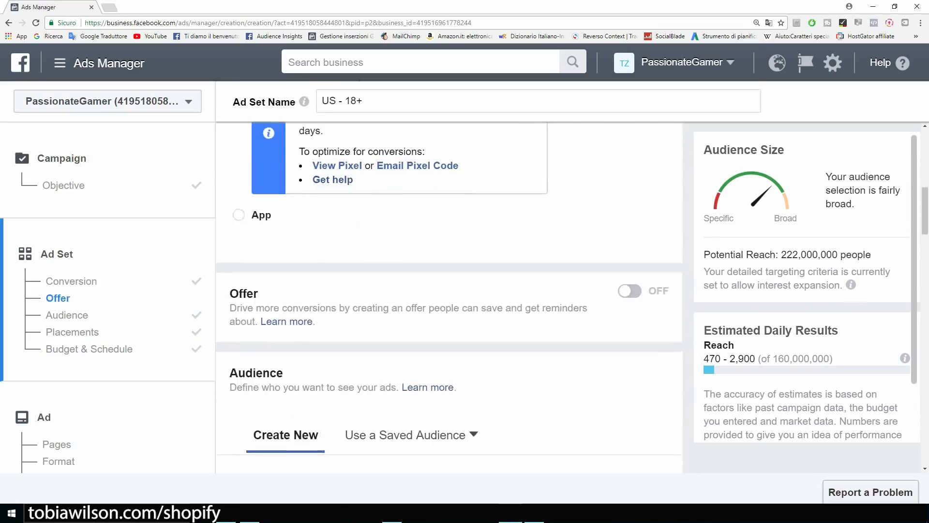
scroll(449, 291, "down", 3)
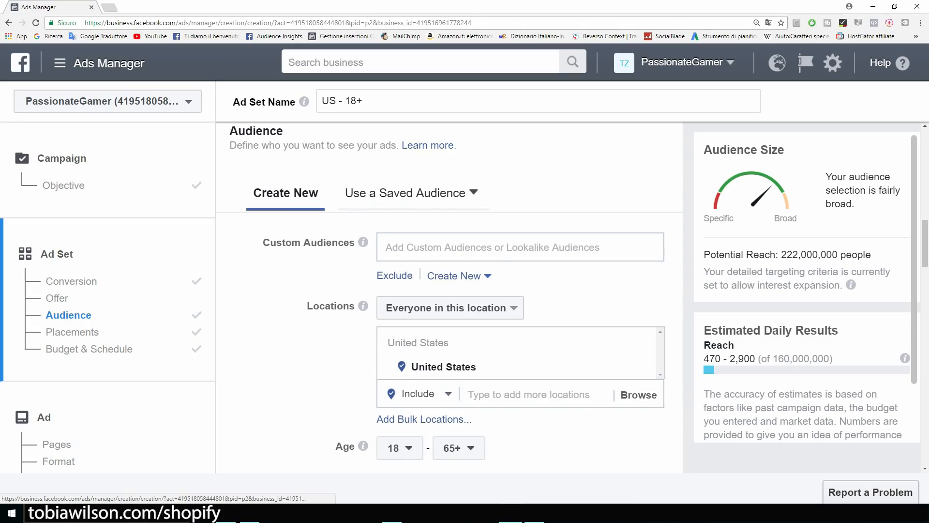
left_click(411, 192)
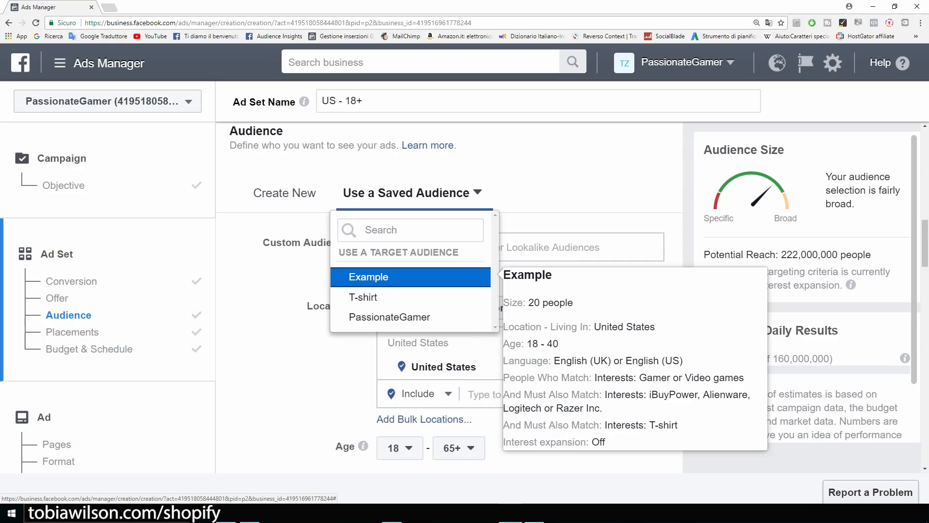
left_click(369, 277)
Edit placements to drop Messenger, Audience Network and Instagram, leaving 390,000 potential reach.
scroll(449, 290, "down", 2)
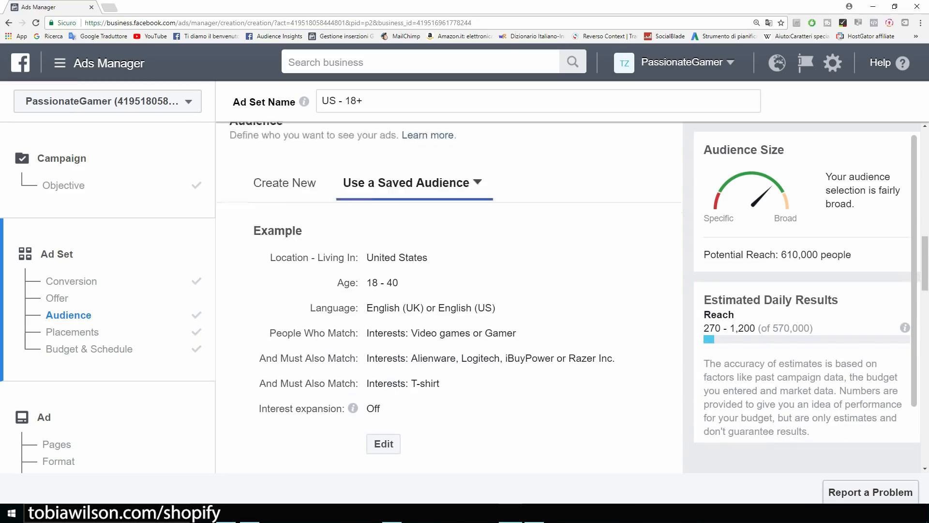
scroll(449, 291, "down", 6)
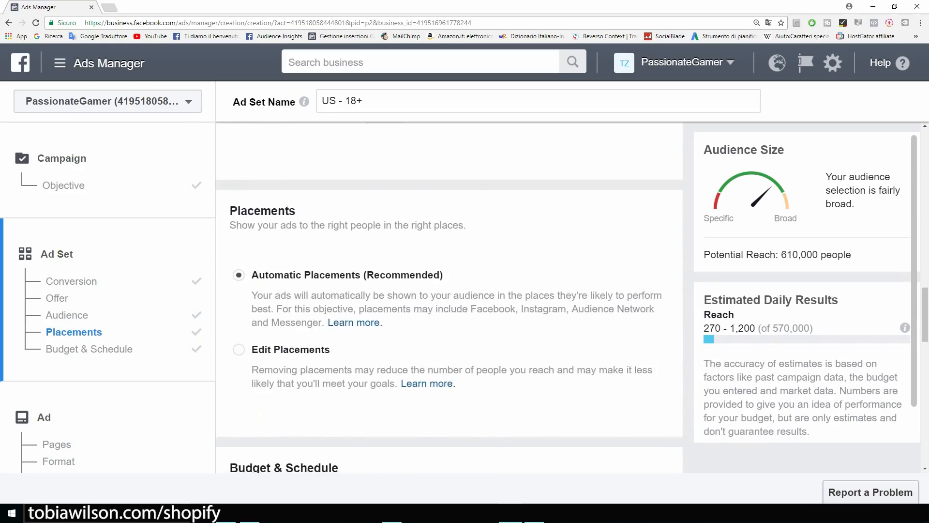
left_click(239, 303)
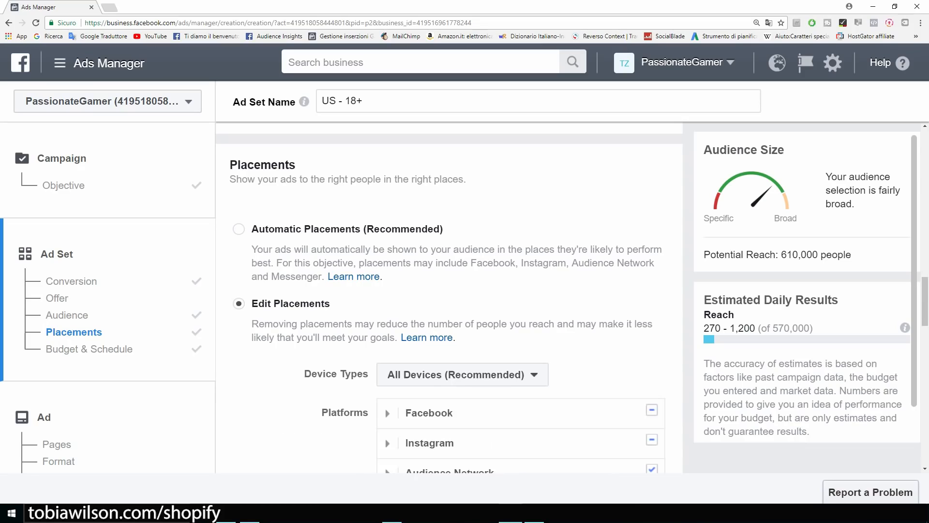
scroll(449, 309, "down", 3)
mouse_move(521, 356)
left_click(652, 354)
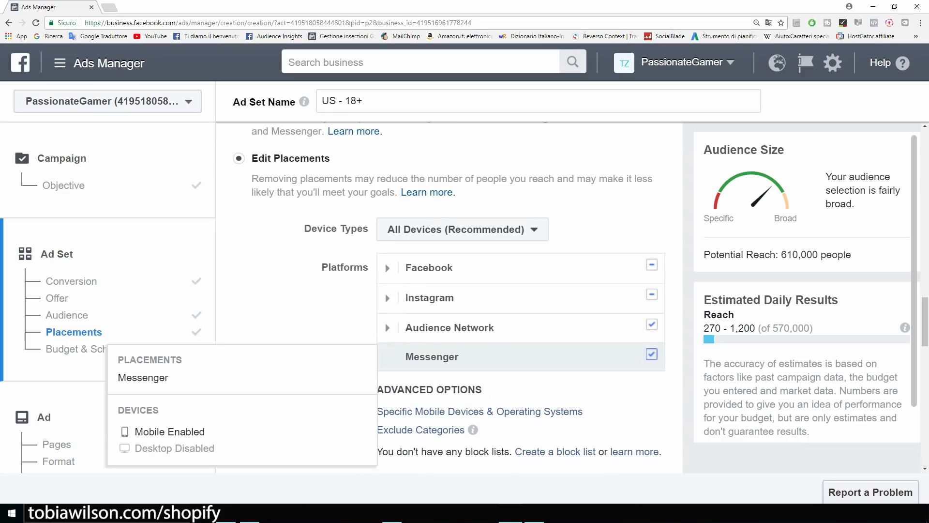
left_click(652, 325)
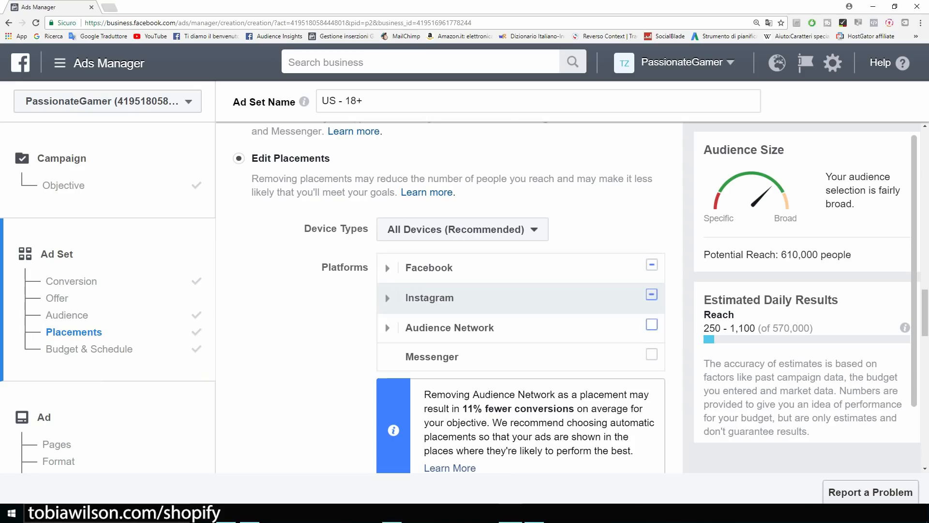
left_click(652, 295)
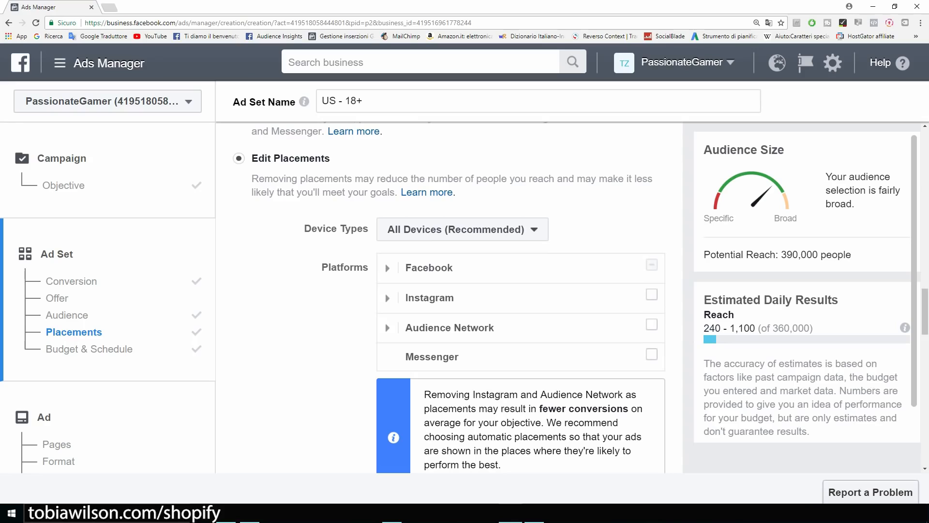
left_click_drag(778, 254, 852, 254)
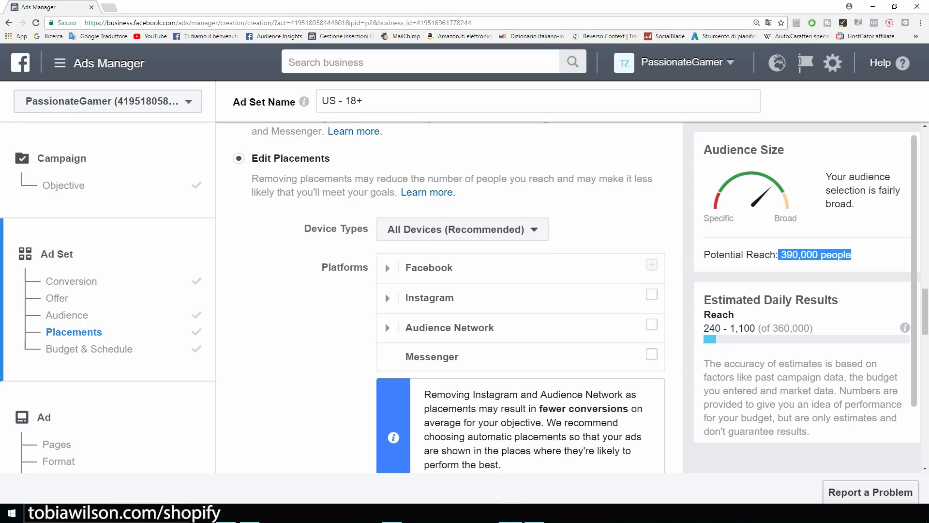
Review the 5.00 daily budget in the Budget & Schedule section.
scroll(449, 291, "down", 6)
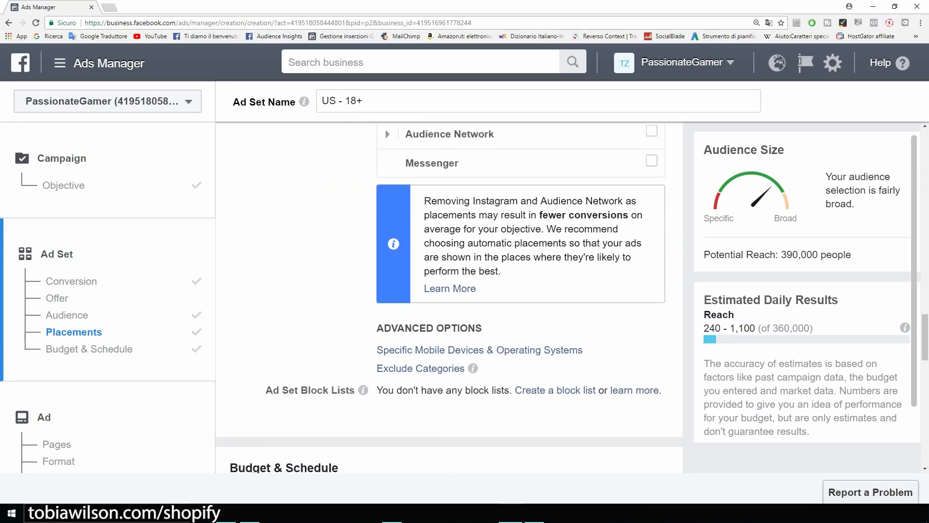
scroll(394, 235, "down", 4)
mouse_move(393, 233)
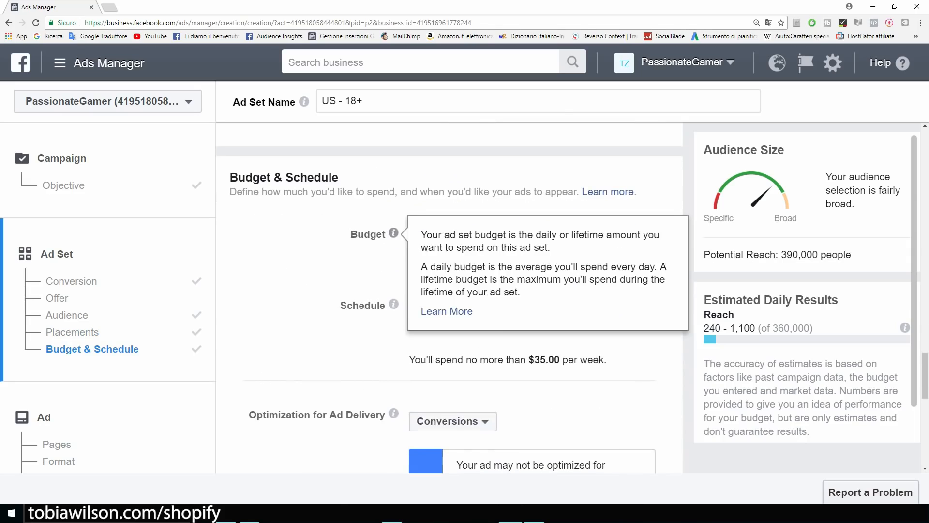
left_click_drag(536, 234, 512, 234)
scroll(449, 298, "down", 5)
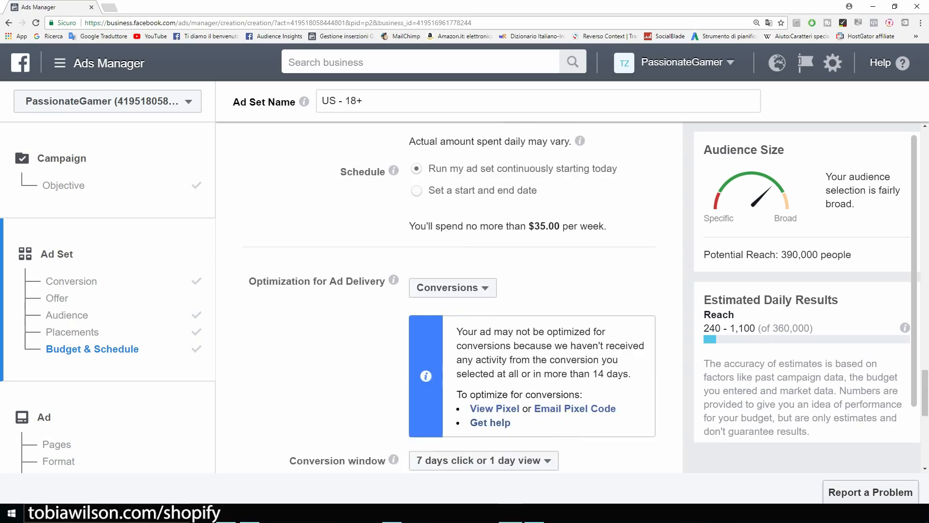
scroll(450, 298, "down", 2)
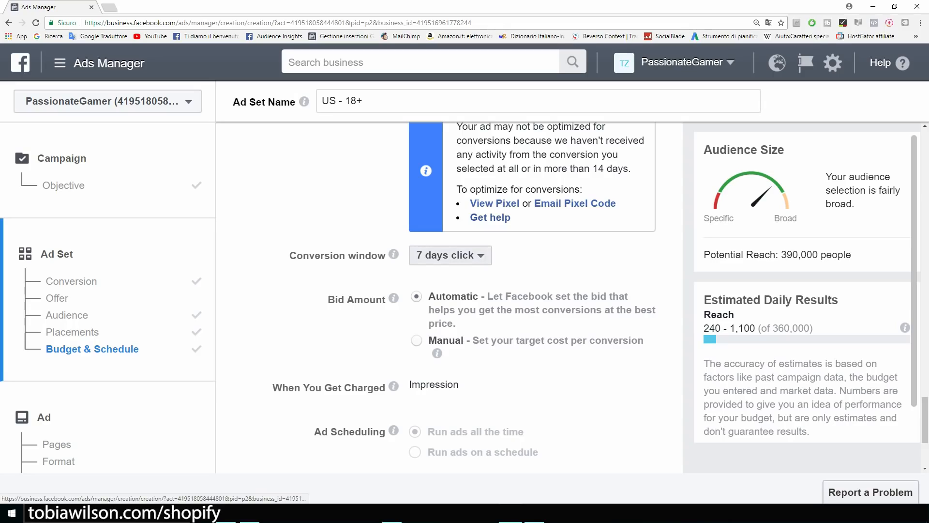
Set the conversion window to 1 day click and continue to the ad step.
left_click(451, 255)
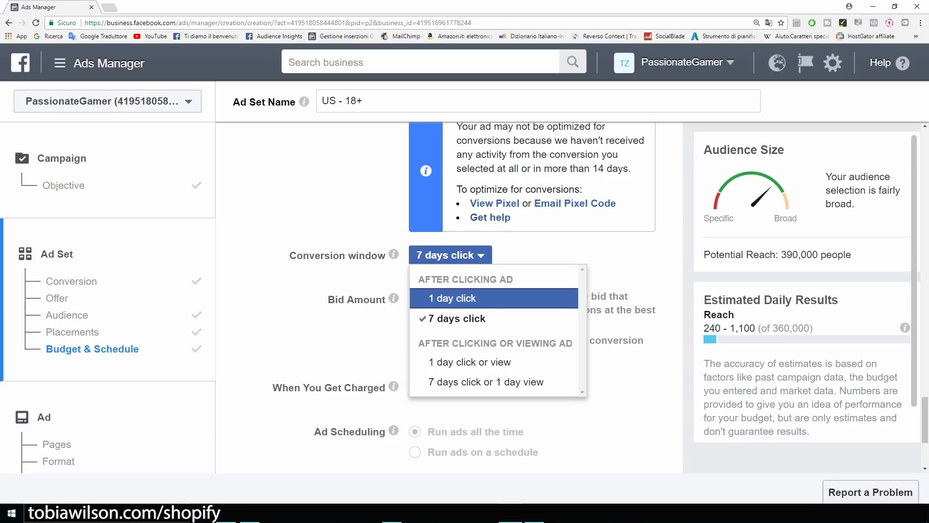
left_click(452, 298)
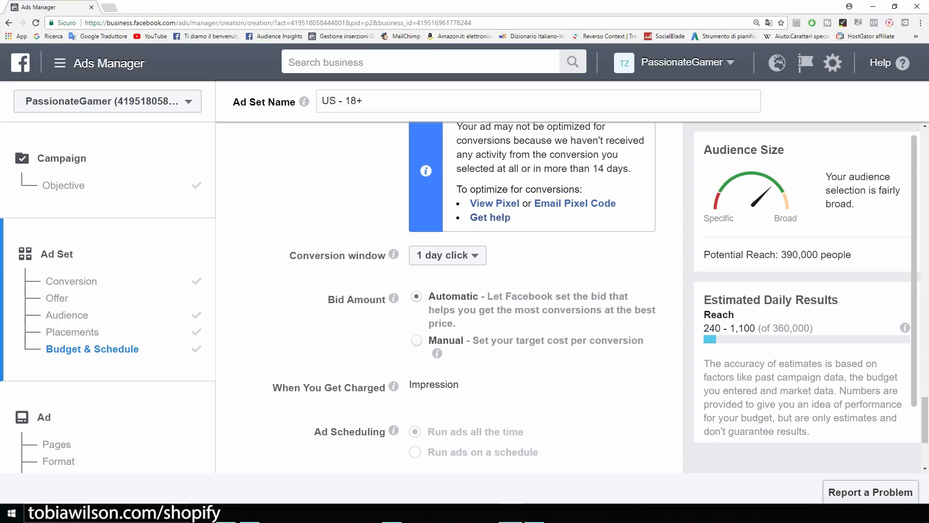
left_click(447, 255)
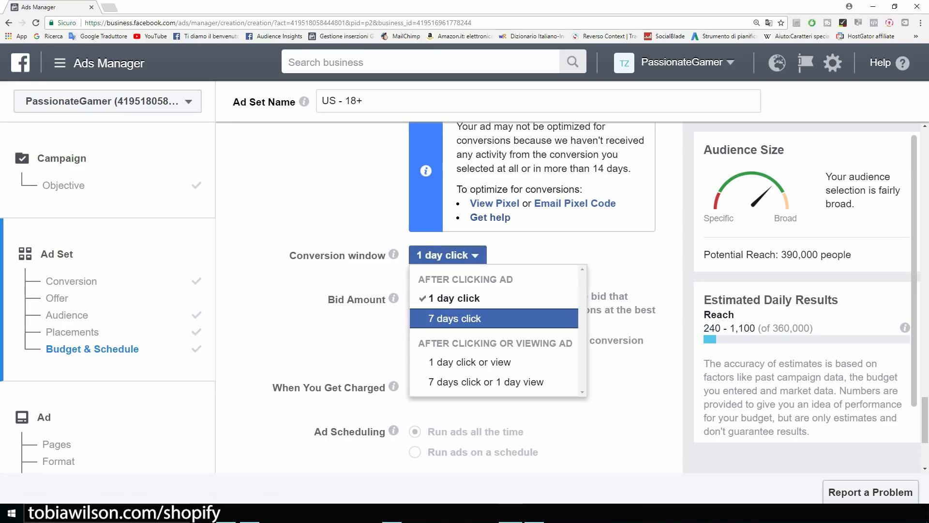
left_click(447, 255)
scroll(448, 291, "down", 1)
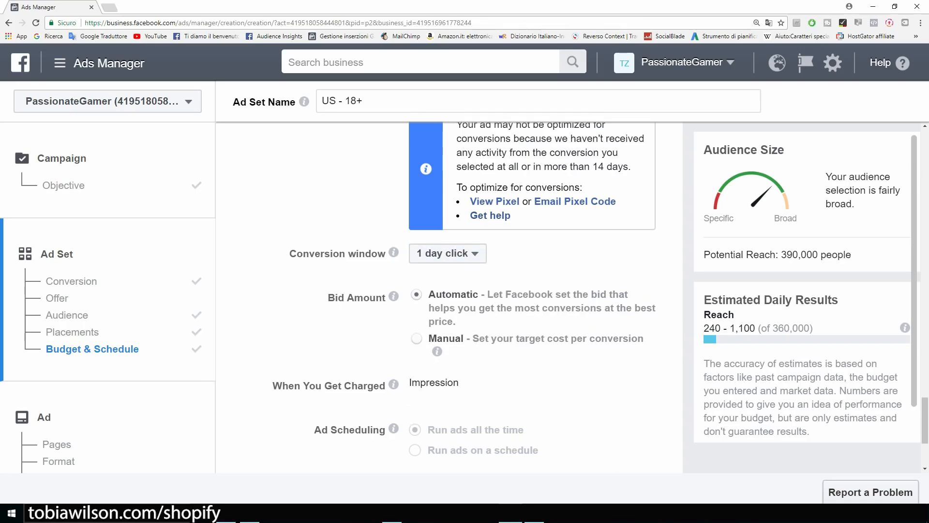
scroll(600, 297, "down", 1)
scroll(450, 290, "down", 1)
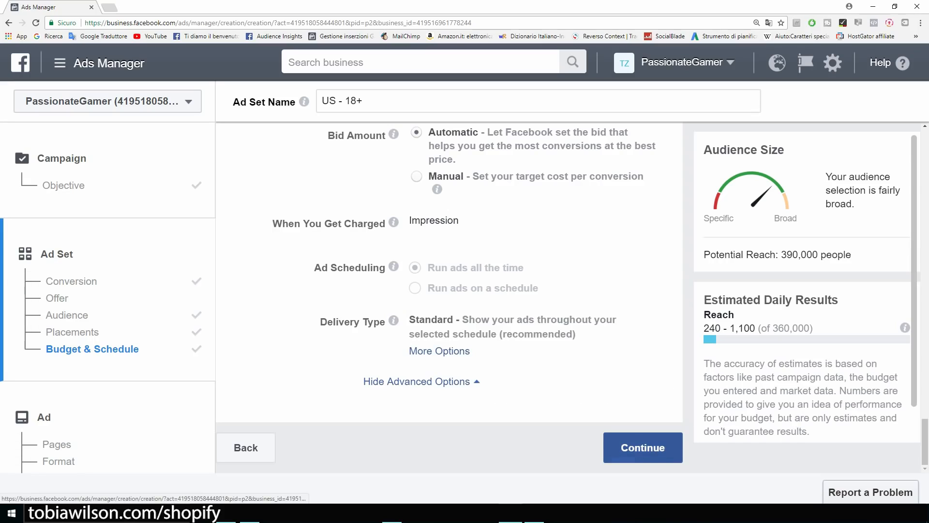
left_click(642, 447)
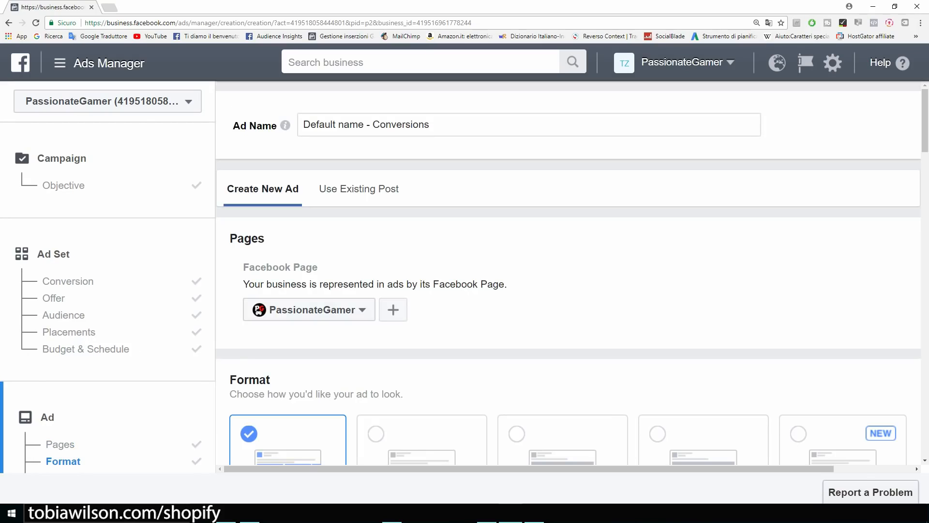
Choose the Single Image ad format.
scroll(569, 271, "down", 2)
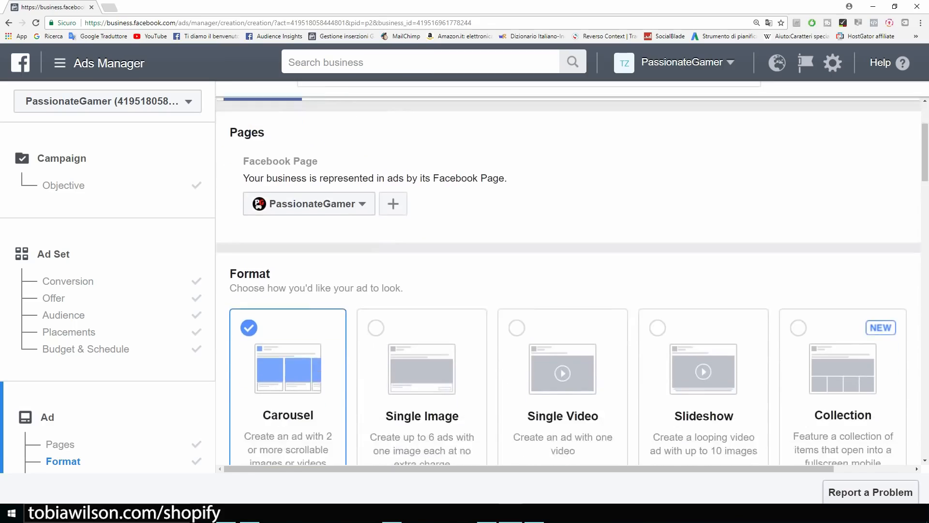
scroll(573, 293, "down", 1)
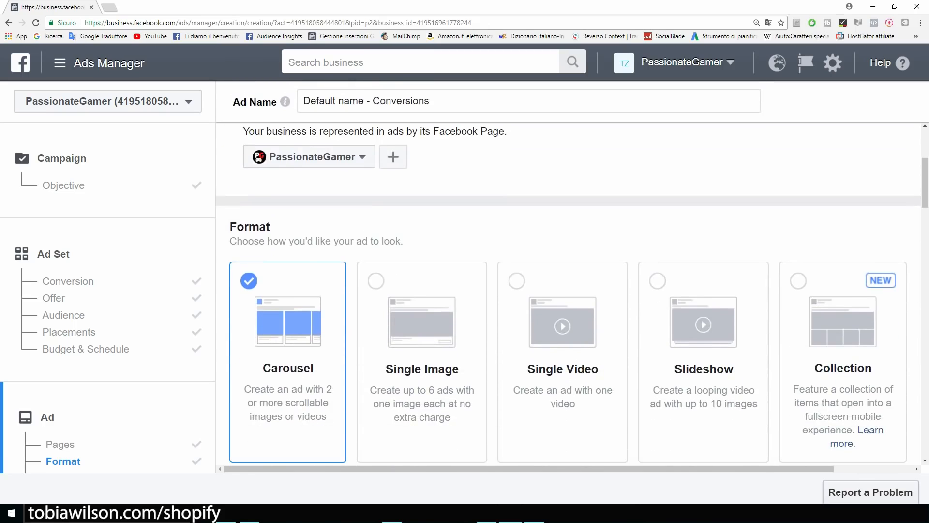
left_click(422, 339)
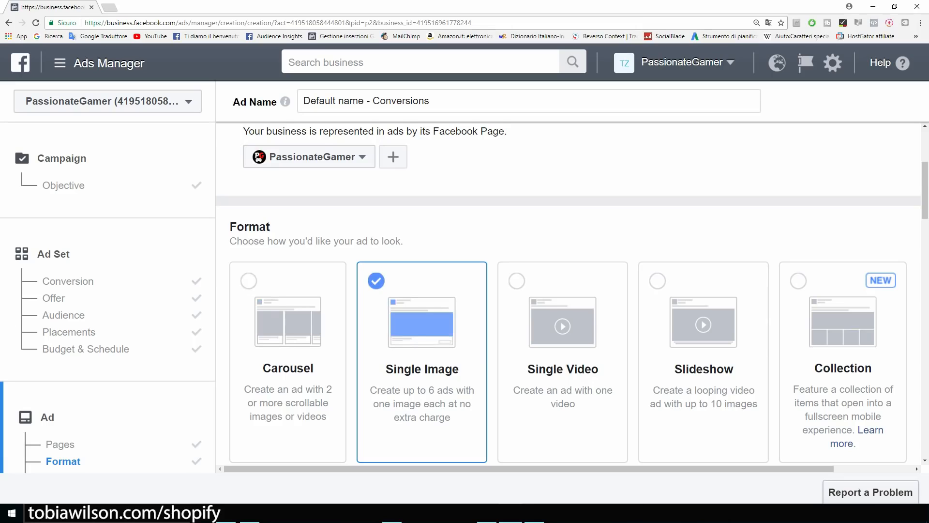
scroll(572, 293, "down", 3)
scroll(572, 293, "up", 1)
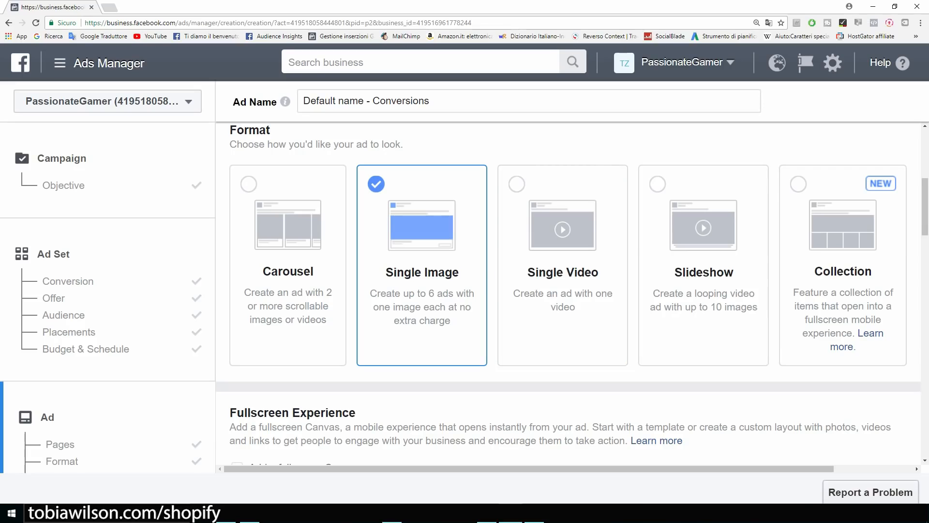
Check the Images section's recommended 1,200 x 628 pixel image size.
scroll(571, 290, "down", 4)
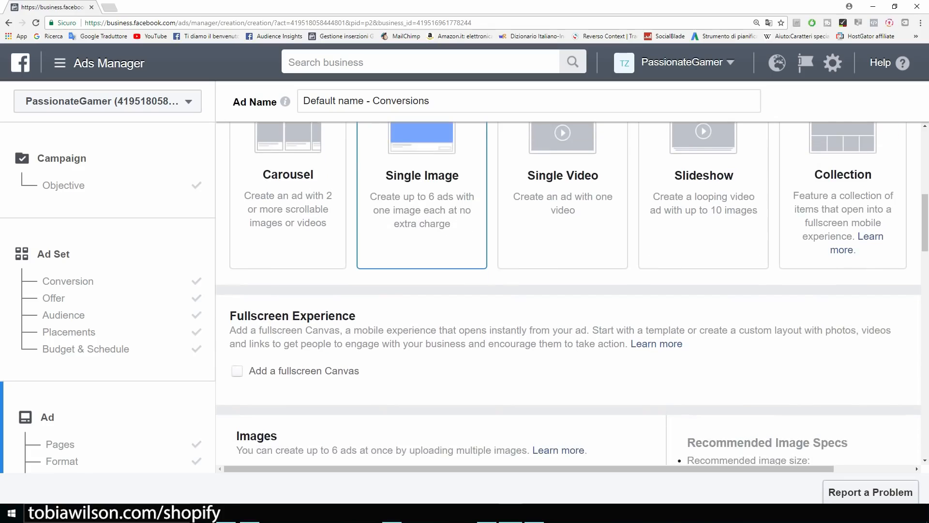
scroll(571, 290, "down", 3)
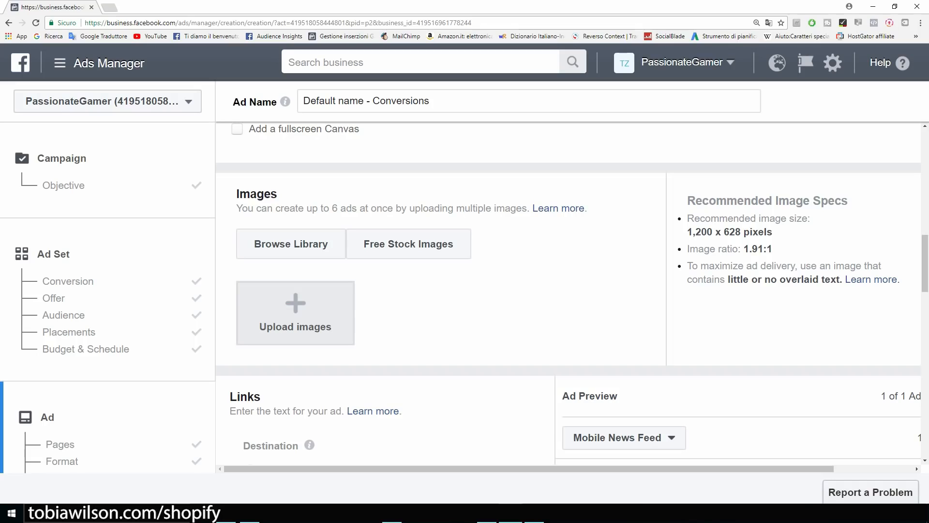
left_click_drag(688, 231, 773, 231)
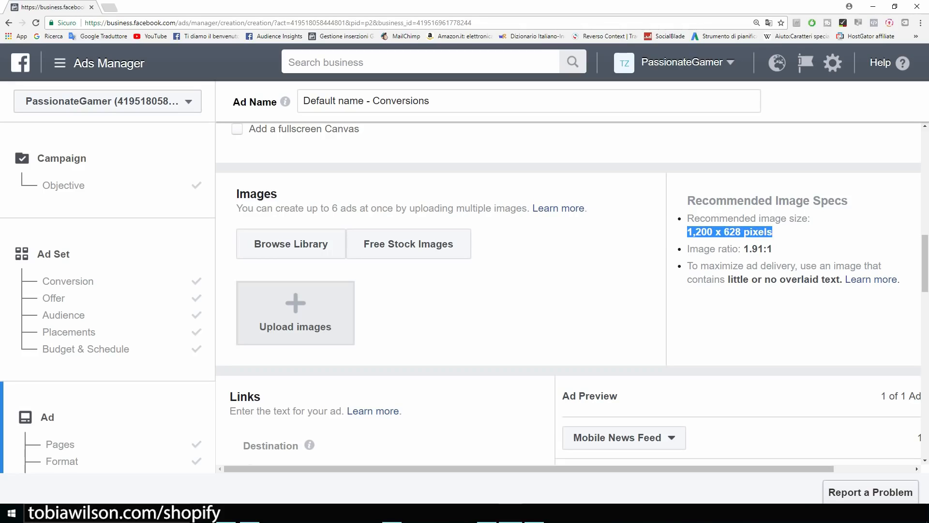
left_click(775, 232)
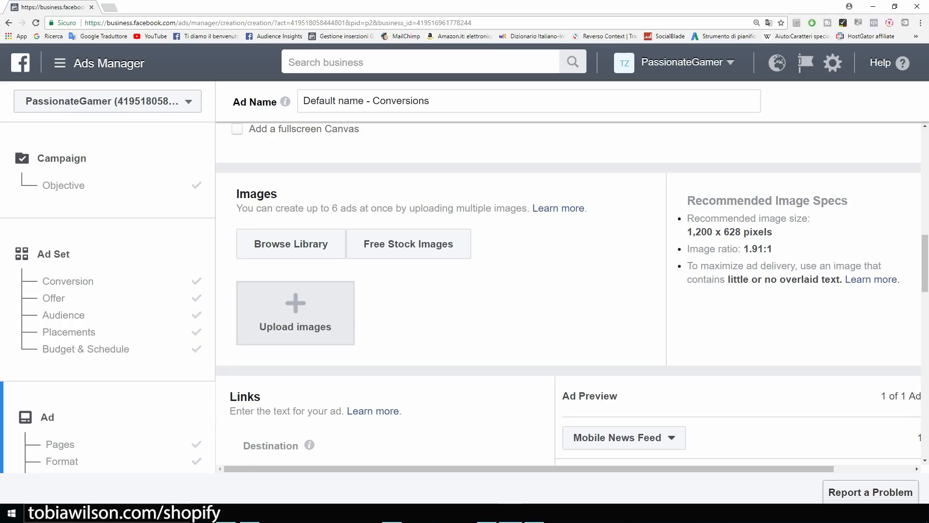
left_click_drag(688, 232, 735, 232)
left_click(737, 233)
scroll(295, 290, "down", 1)
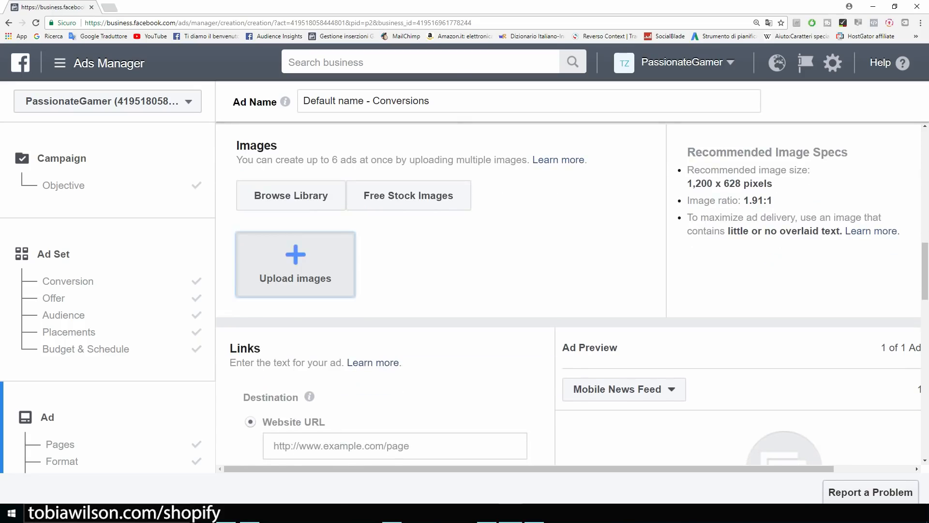
Upload the 75%OFF TODAY image as the ad image.
left_click(296, 278)
double_click(113, 65)
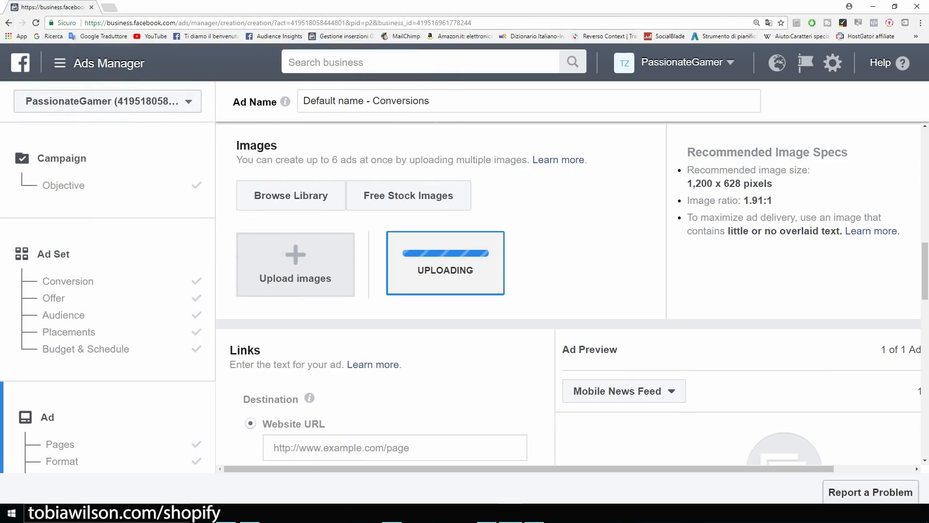
scroll(573, 293, "down", 2)
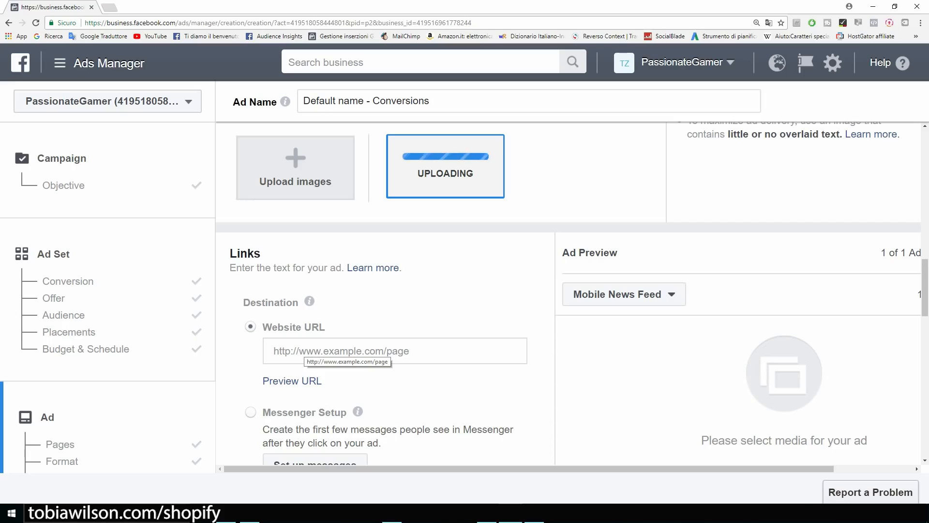
Set the website URL to example.com and check the ad preview.
left_click(304, 351)
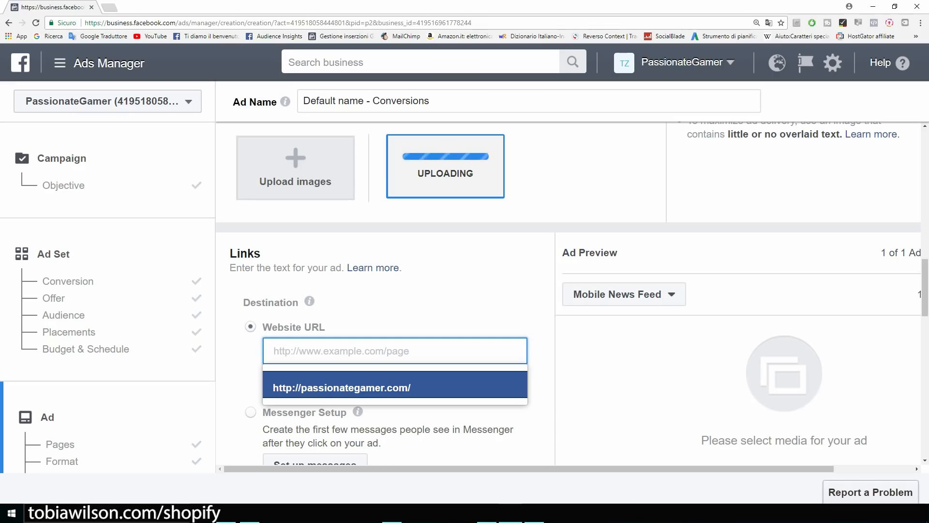
type("example")
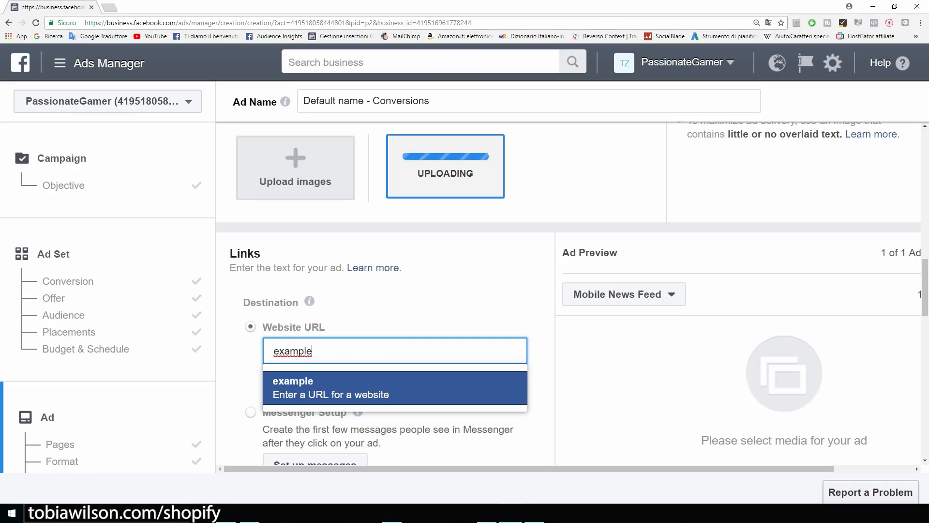
type(".com")
key("Return")
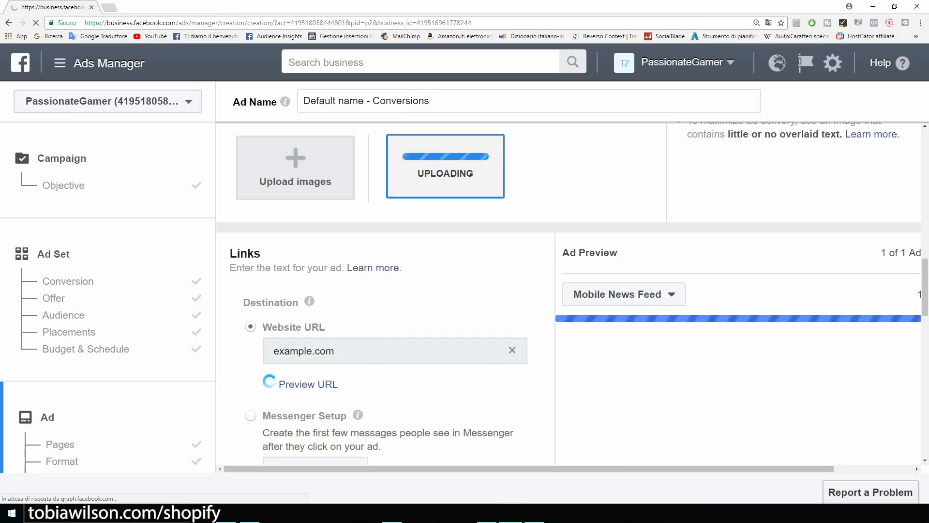
scroll(569, 293, "up", 1)
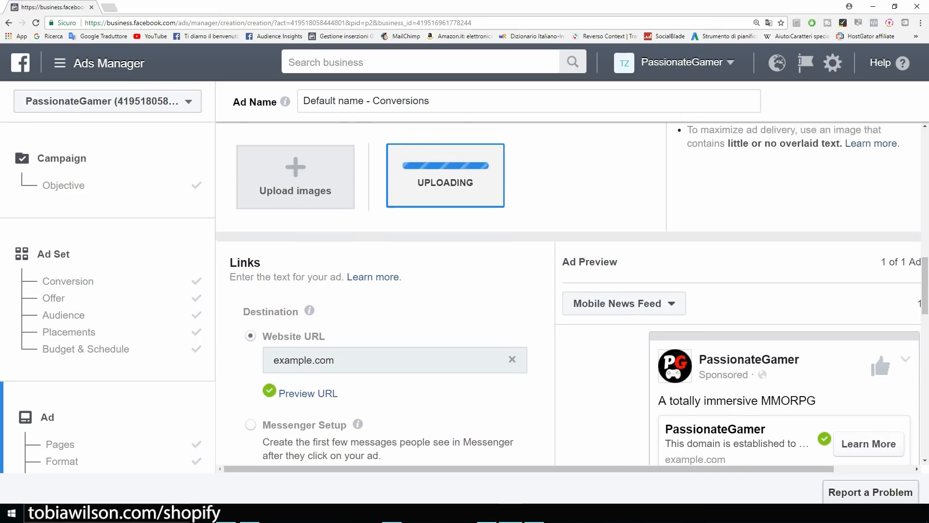
scroll(568, 294, "down", 3)
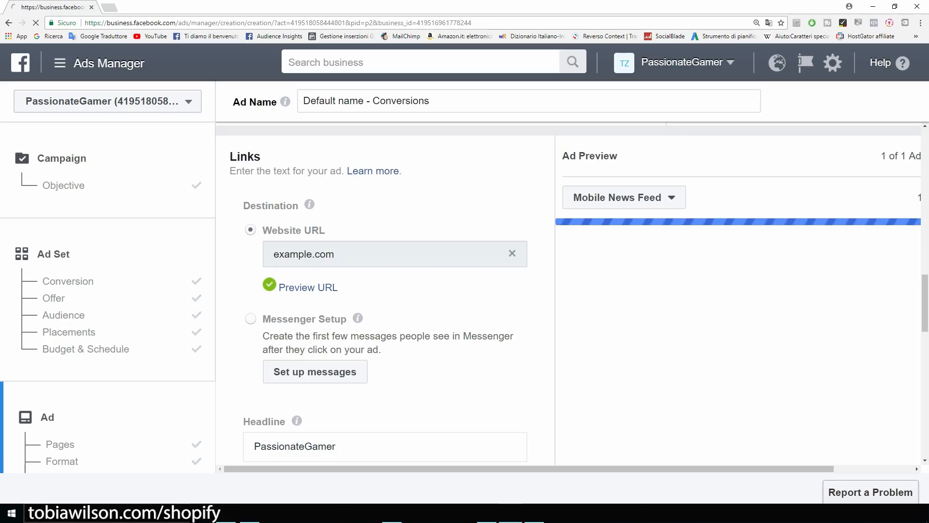
scroll(484, 291, "down", 2)
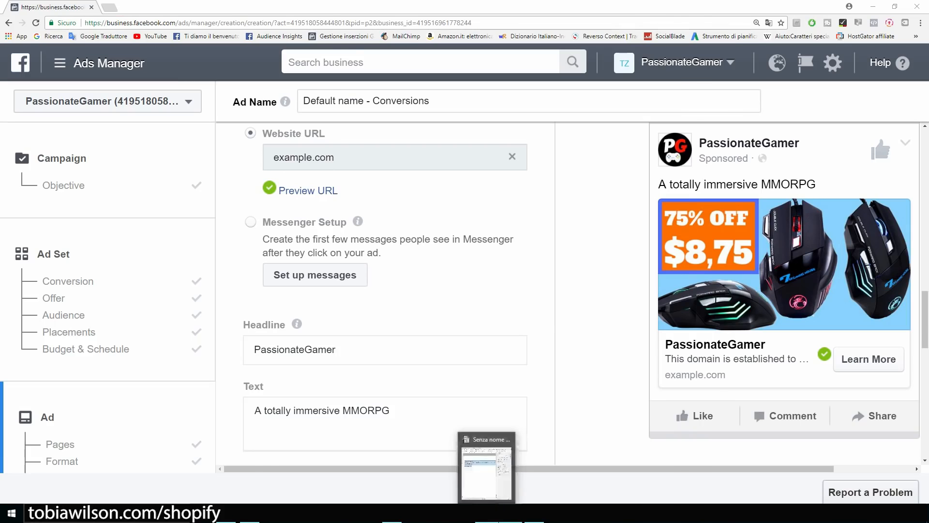
Copy the gaming-mouse ad copy from Writer and paste it over the ad text.
left_click(491, 513)
right_click(301, 165)
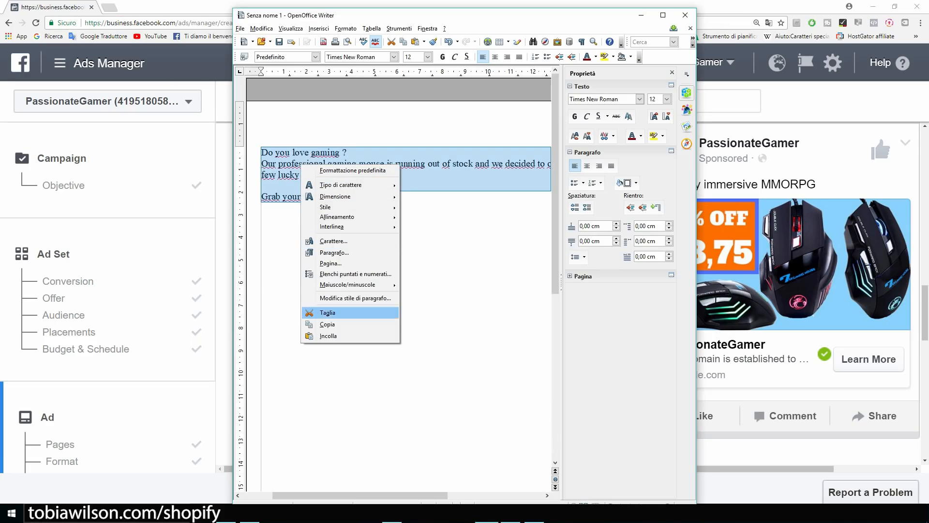
left_click(328, 324)
left_click(641, 15)
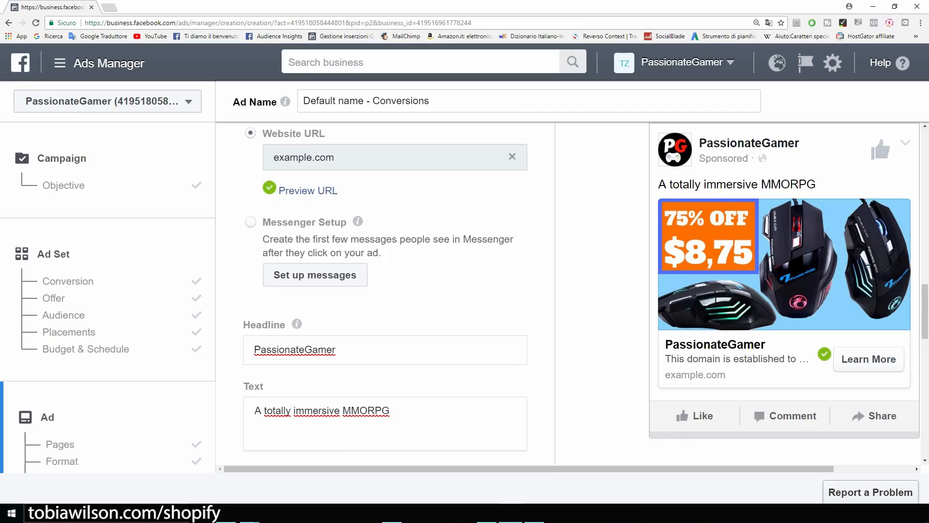
scroll(397, 300, "down", 2)
left_click(393, 315)
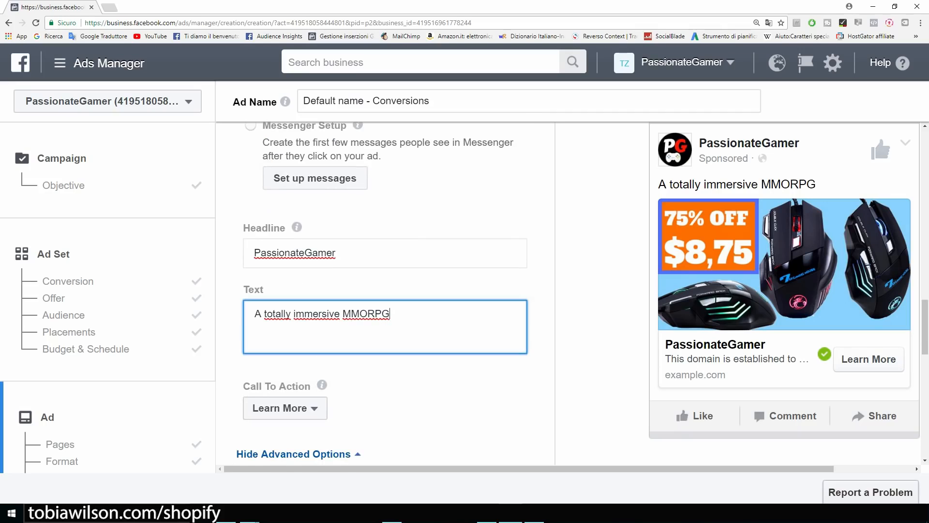
left_click_drag(391, 314, 255, 313)
type("Do you love gaming ?  Our professional gaming mouse is running out of stock and we decided to offer a 75% discount to a few lucky gamers.  Grab yours now !")
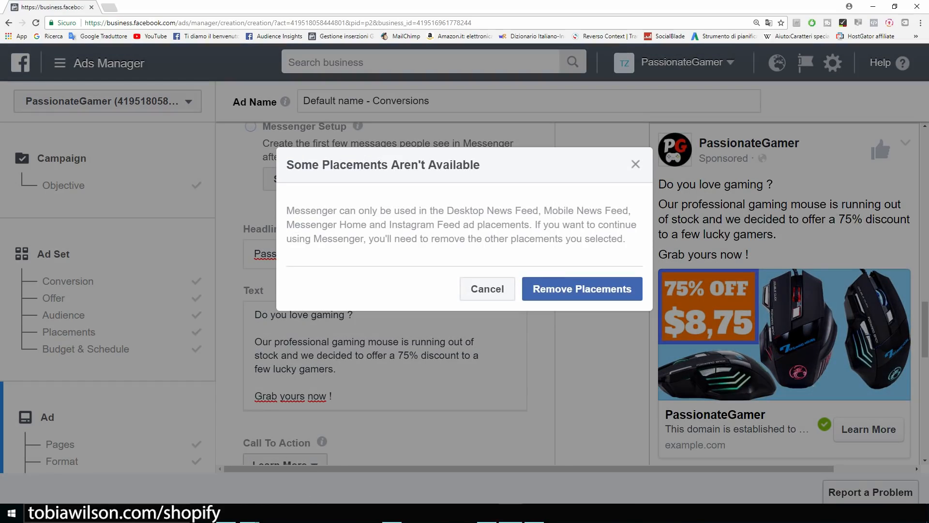
left_click(636, 164)
Replace the PassionateGamer headline with 'Professional Gaming Mouse'.
mouse_move(580, 469)
left_mouse_down()
mouse_move(660, 468)
mouse_move(580, 468)
left_mouse_up()
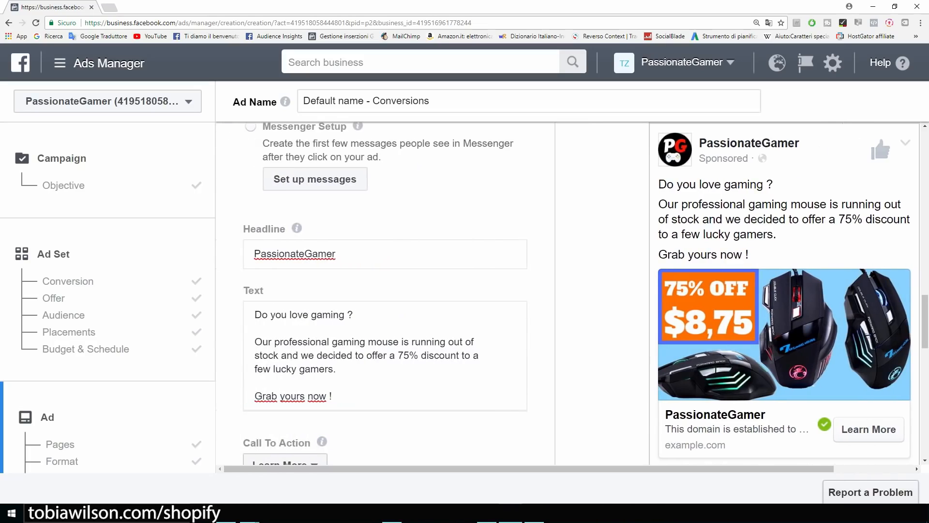
left_click_drag(356, 254, 244, 255)
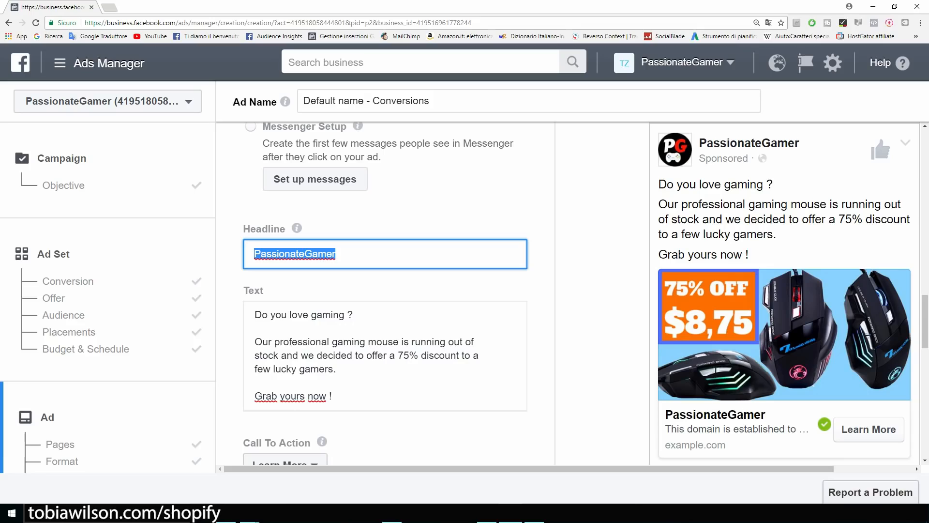
type("Professioa")
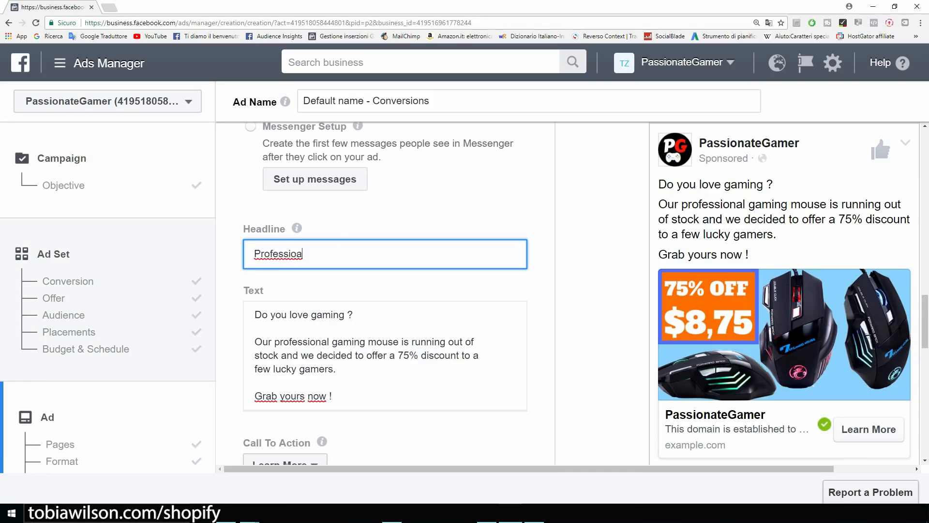
key("BackSpace")
type("nal Gaming Mouse")
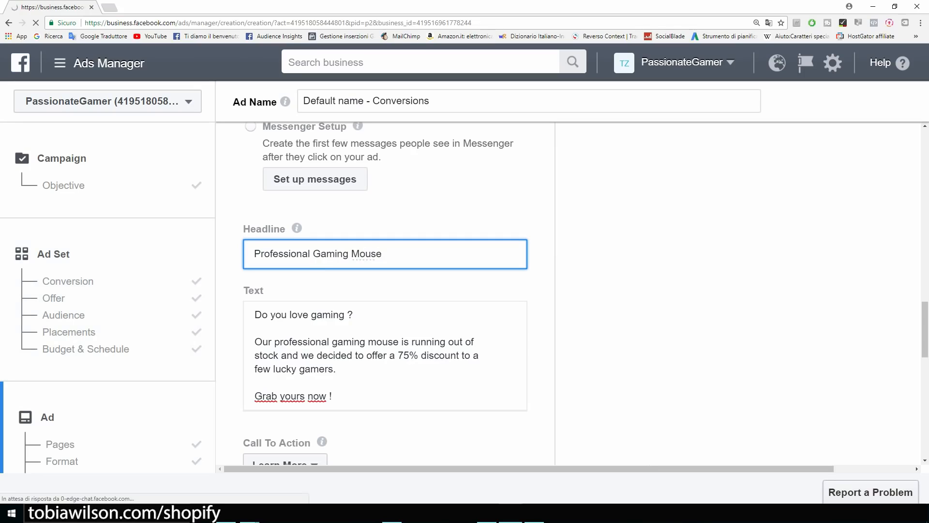
scroll(298, 368, "down", 2)
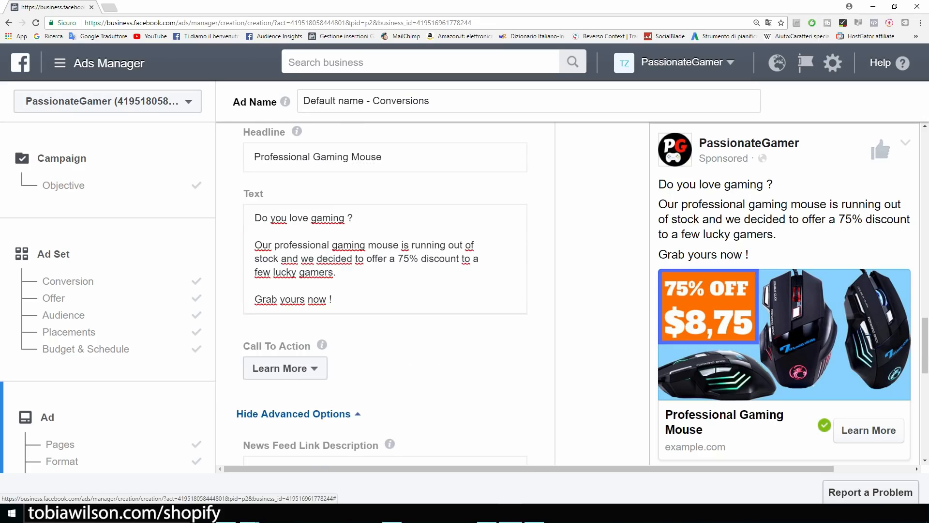
Switch the call to action to Shop Now and scroll to the pixel tracking area.
left_click(285, 368)
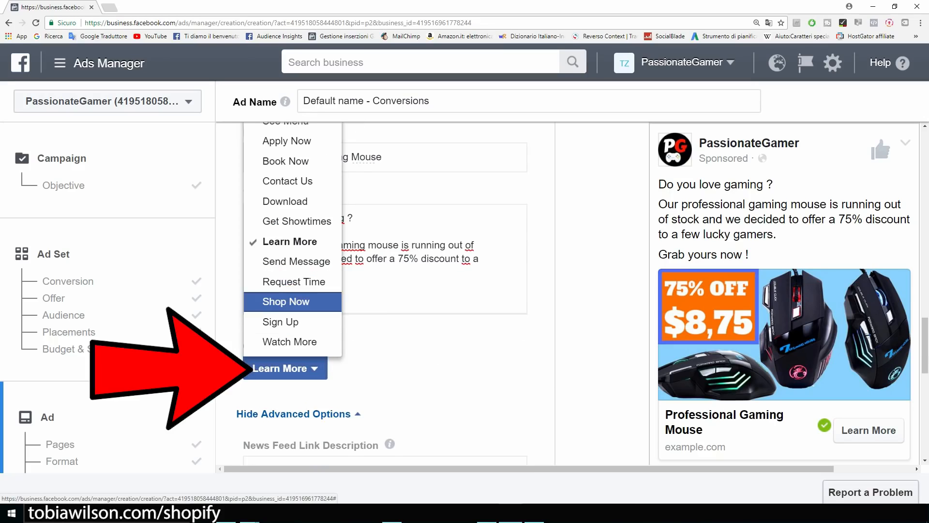
left_click(285, 301)
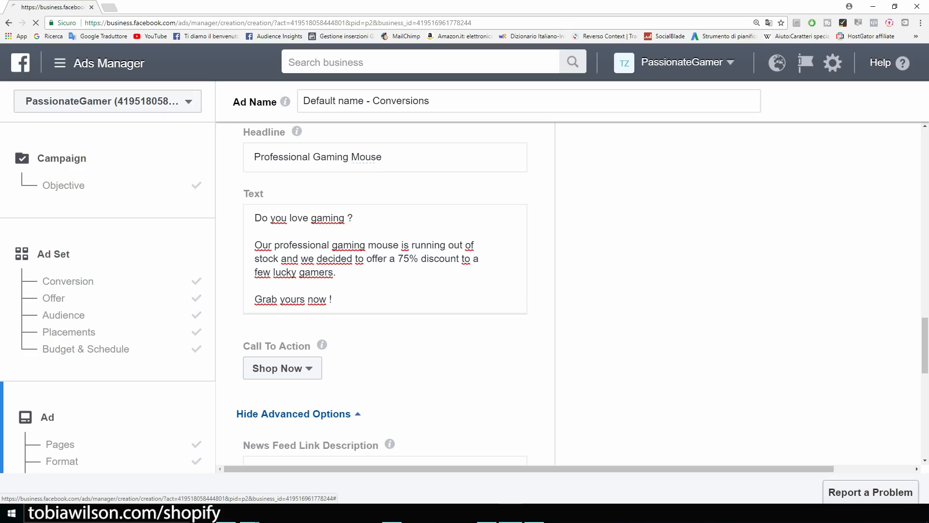
scroll(385, 291, "down", 4)
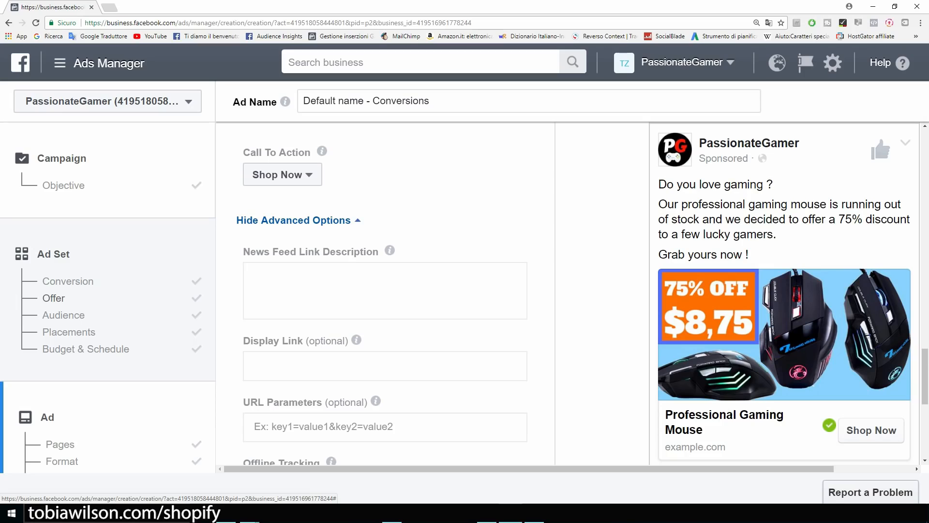
scroll(384, 290, "down", 5)
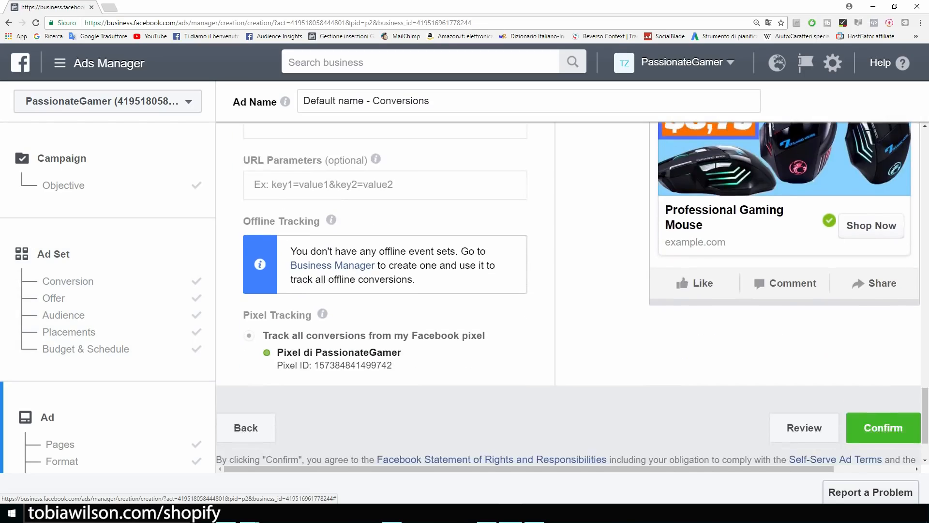
scroll(385, 291, "down", 2)
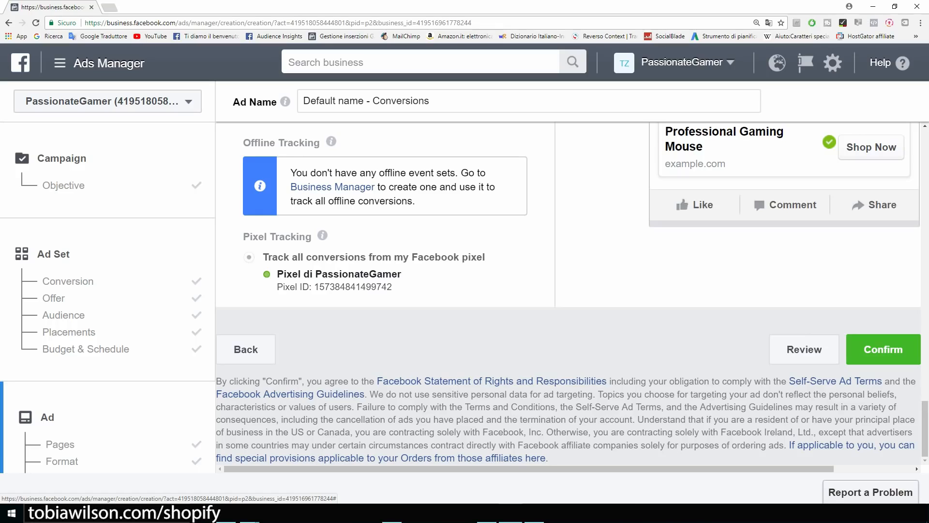
left_click_drag(276, 274, 401, 273)
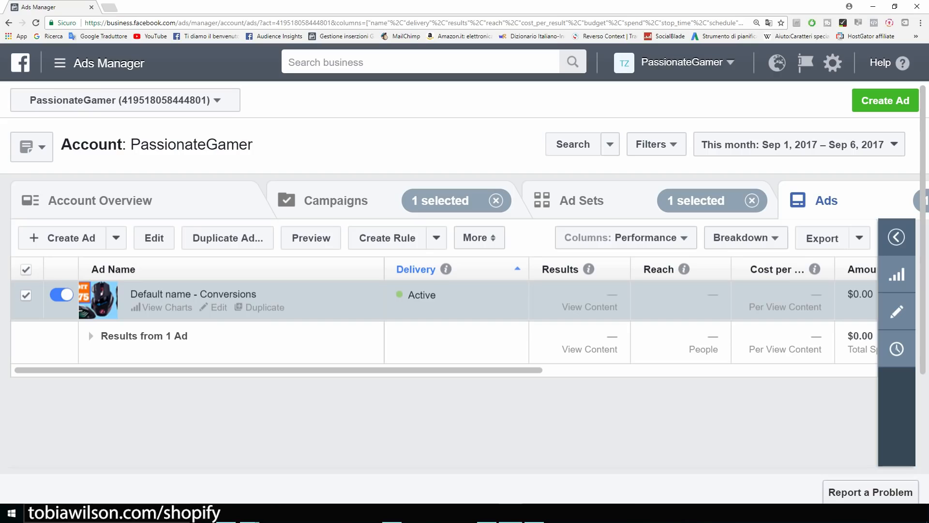
Publish the Default name - Conversions ad and verify it shows as Active.
mouse_move(278, 369)
left_mouse_down()
mouse_move(427, 369)
mouse_move(279, 369)
left_mouse_up()
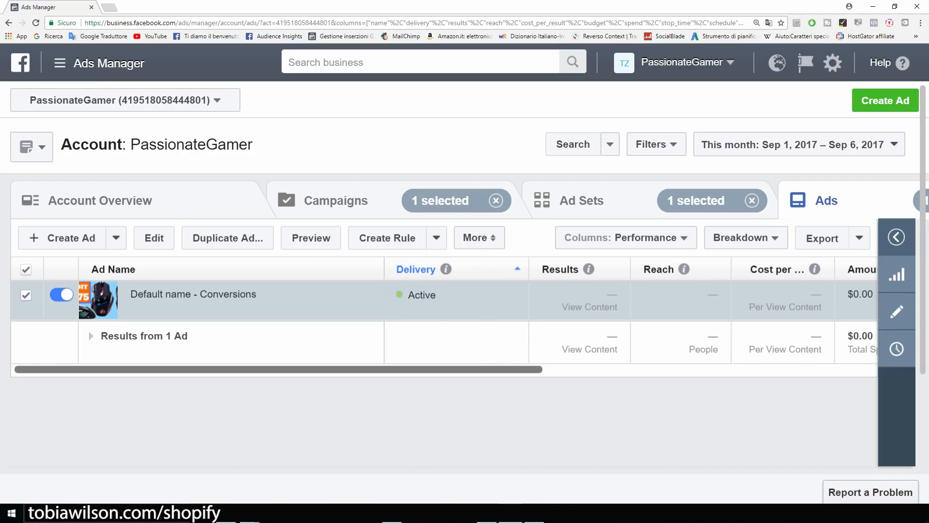
In Ad Sets, edit US - 18+ and replace View Content with Add To Cart.
left_click(581, 200)
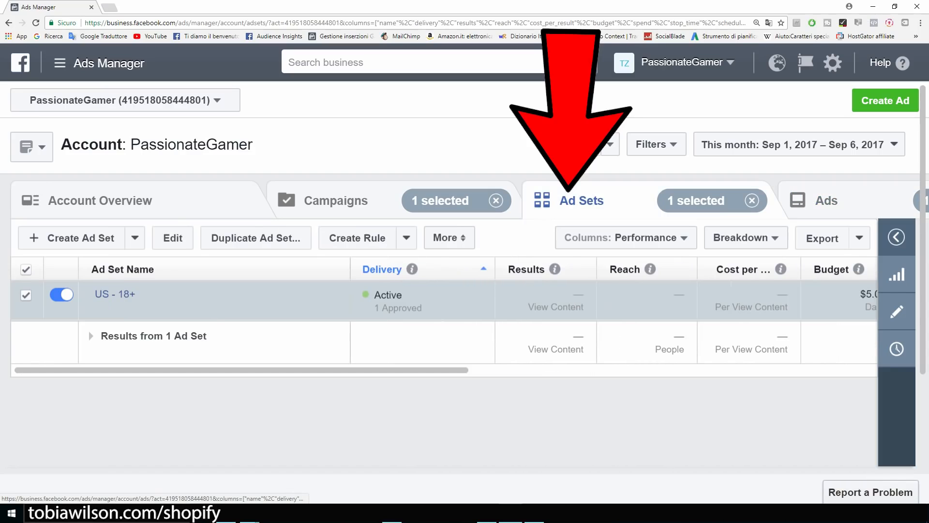
mouse_move(178, 308)
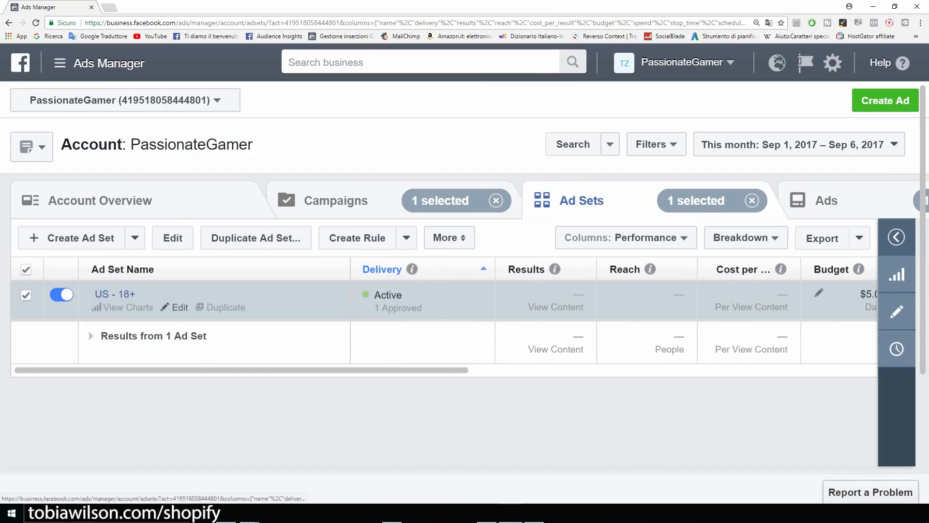
left_click(179, 307)
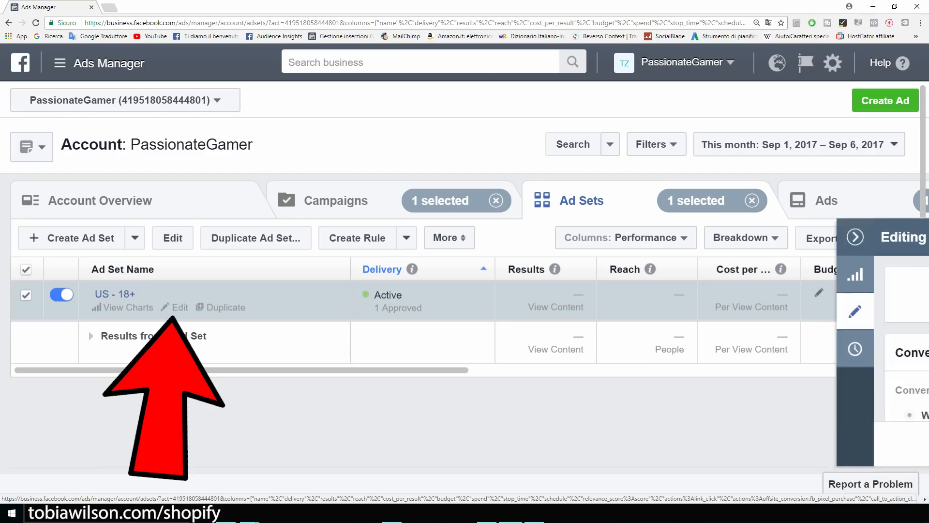
scroll(500, 339, "down", 3)
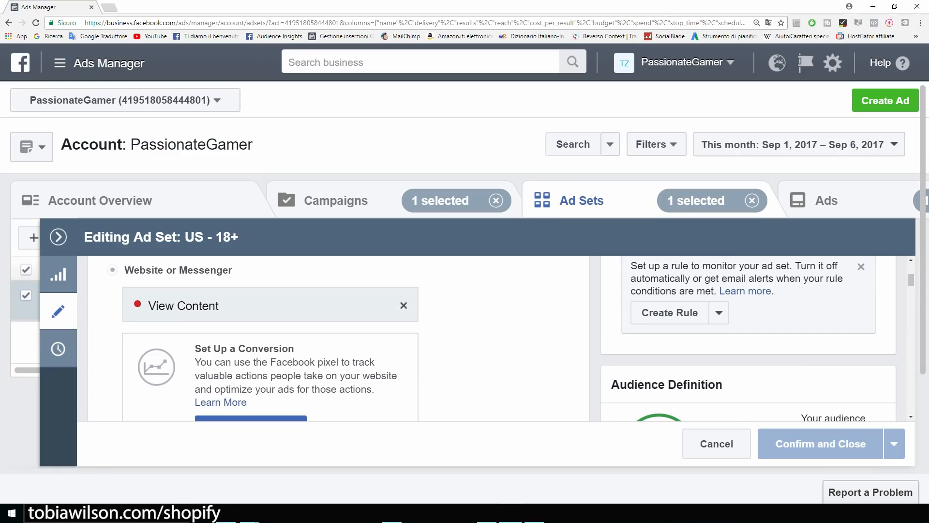
left_click(403, 305)
scroll(266, 334, "down", 2)
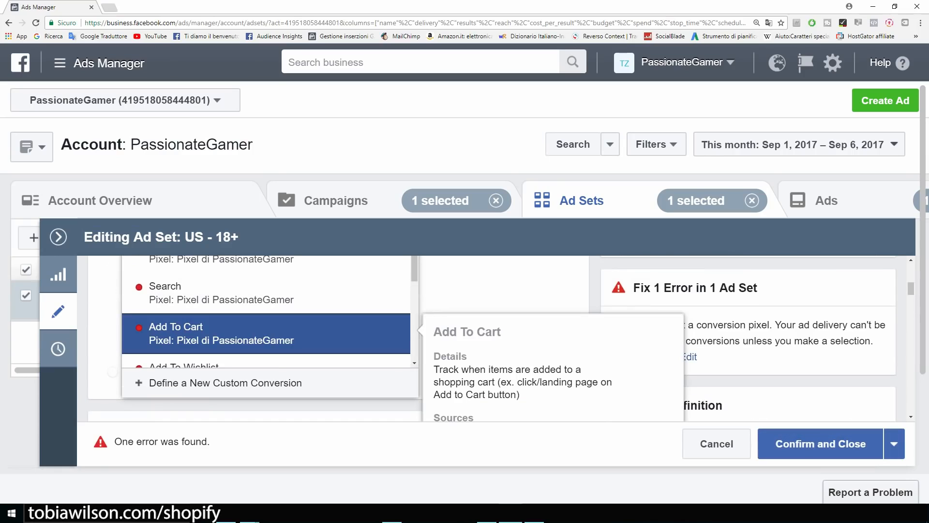
left_click(266, 333)
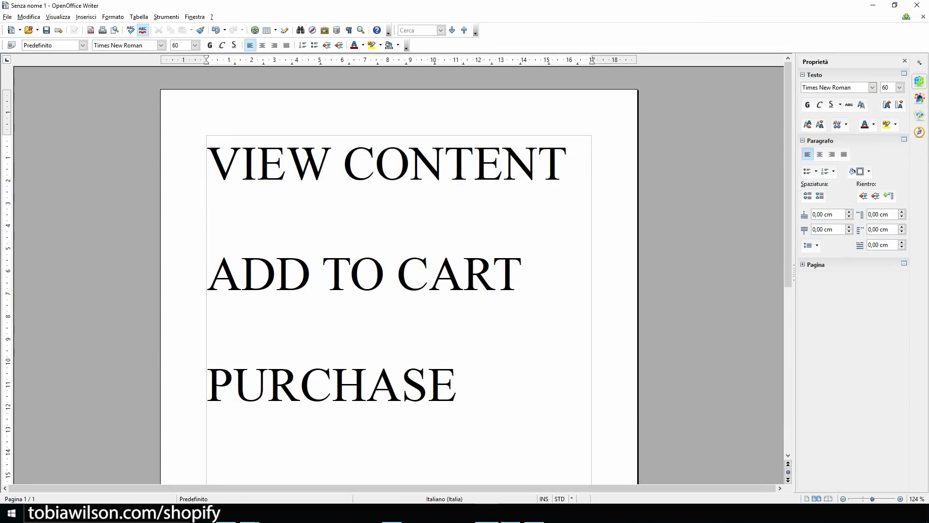
Copy the PURCHASE line in Writer, then minimize Writer to reveal the browser.
key("shift+Left")
key("shift+Left")
key("shift+Left")
key("shift+Left")
key("shift+Left")
key("shift+Left")
key("shift+Left")
key("shift+Left")
key("shift+Left")
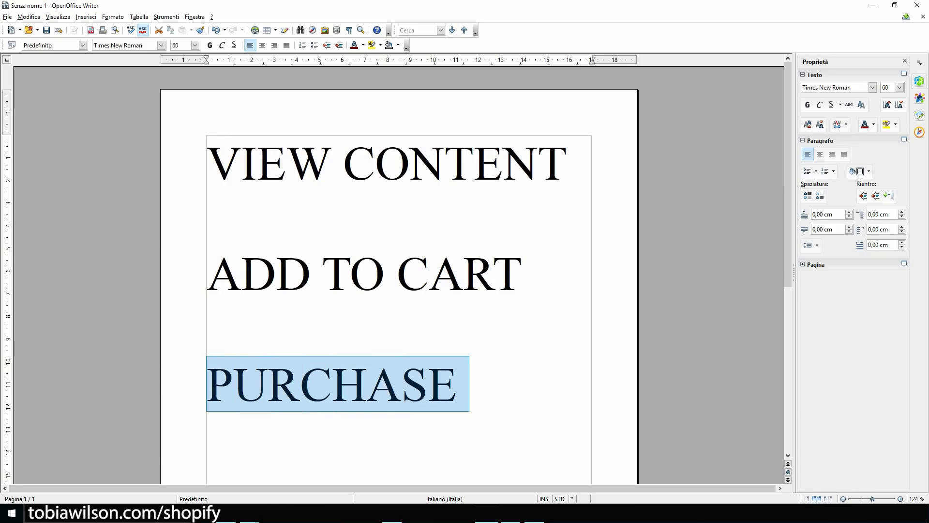
key("ctrl+c")
key("Left")
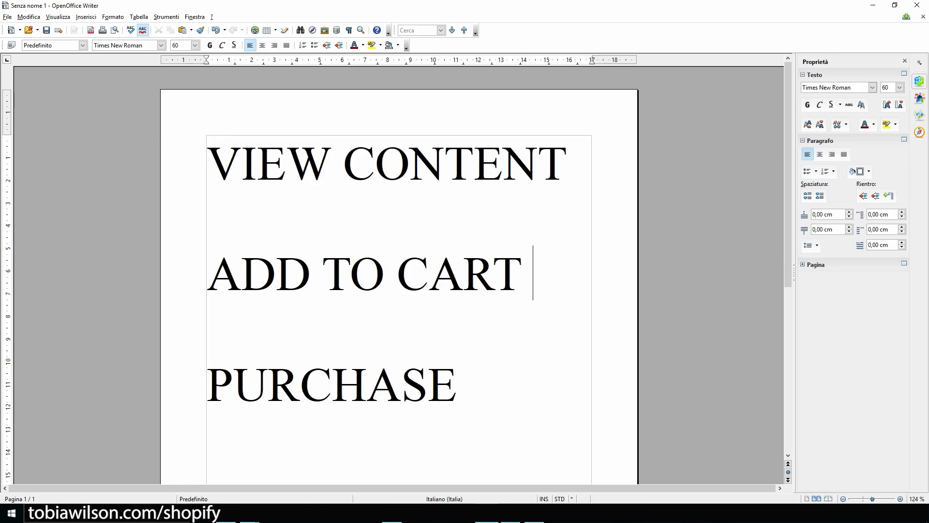
key("ctrl+Home")
key("shift+Right")
key("shift+Right")
key("shift+Right")
key("shift+Right")
key("shift+Right")
key("shift+Right")
key("shift+Right")
key("shift+Right")
key("shift+Right")
key("shift+Right")
key("shift+Right")
key("shift+Right")
key("shift+Right")
key("shift+Right")
key("shift+Right")
key("shift+Right")
key("shift+Right")
key("shift+Right")
key("shift+Right")
key("shift+Right")
key("shift+Right")
key("shift+Right")
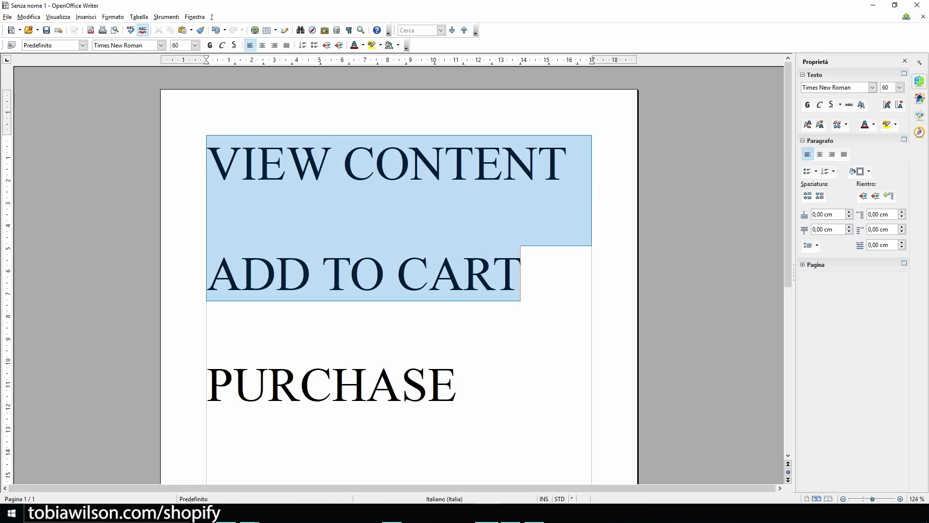
key("Right")
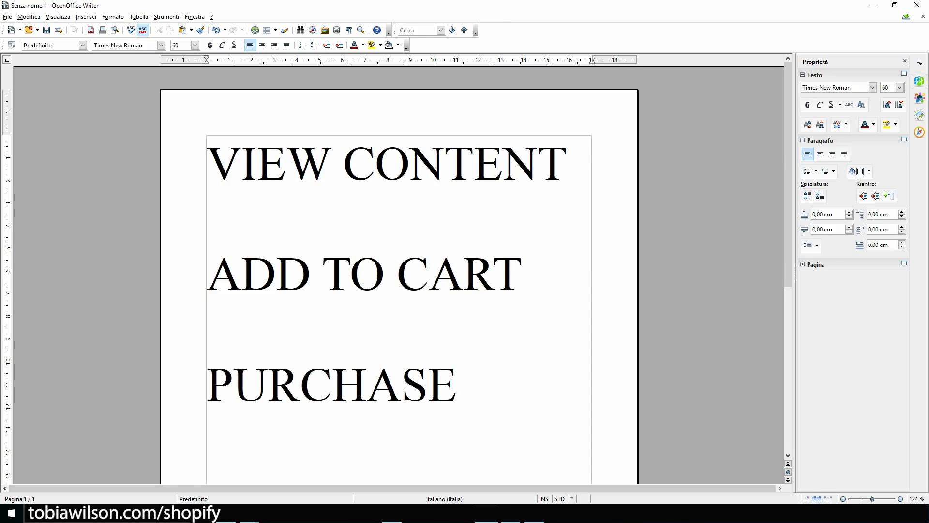
left_click(873, 5)
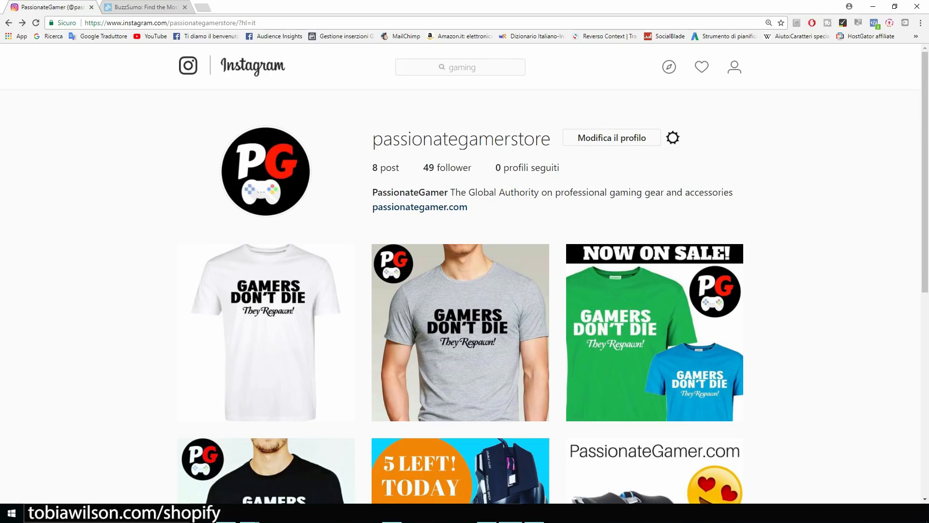
Search 'pc' to open the pcgaming profile and select its bio's business e-mail.
left_click(461, 67)
key("BackSpace")
type("pc")
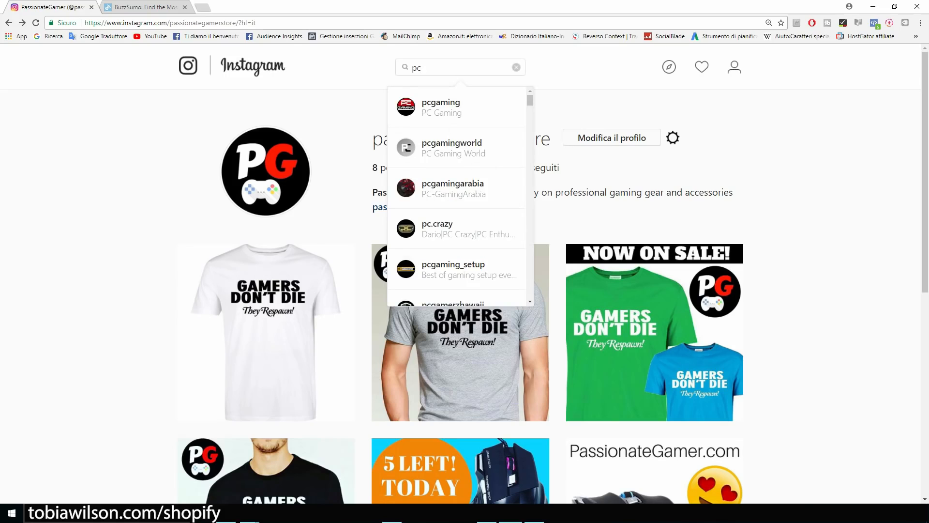
key("Return")
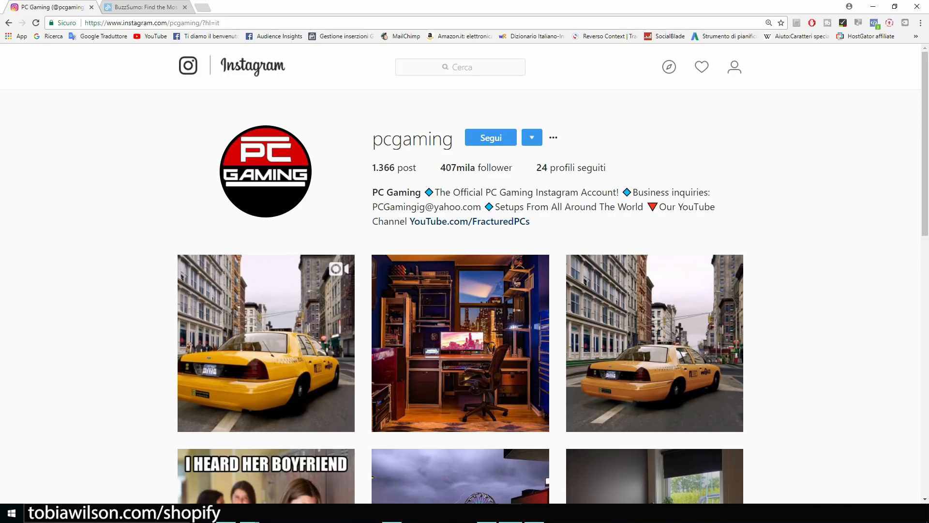
scroll(465, 291, "down", 2)
scroll(465, 290, "up", 2)
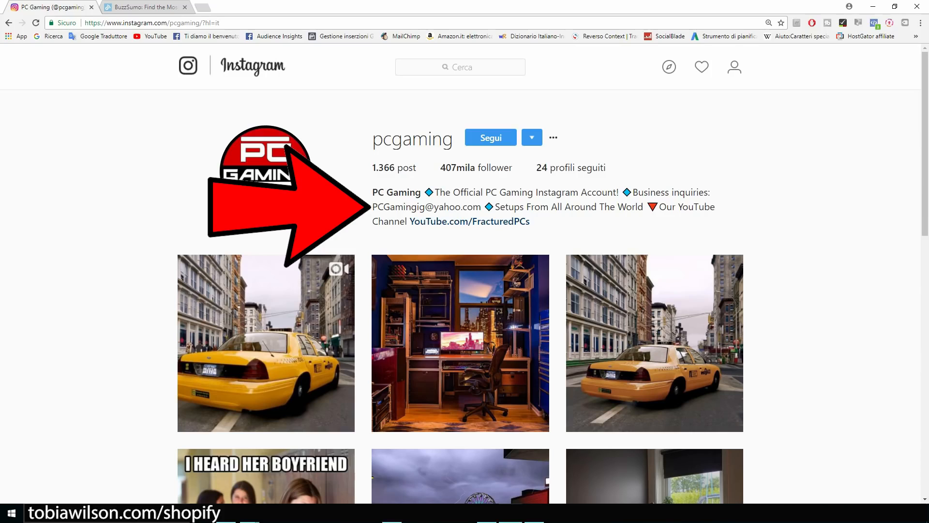
left_click_drag(372, 208, 482, 207)
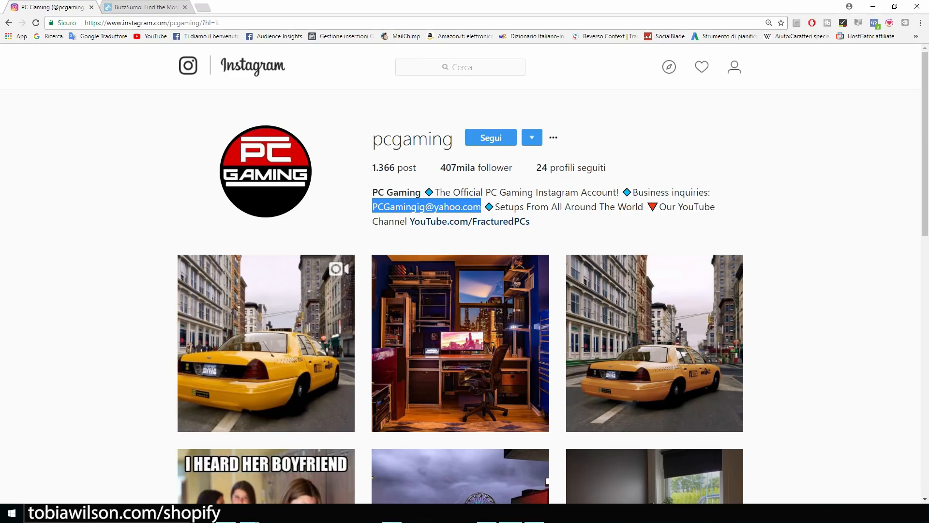
Search 'everliker' in a new tab, open its Chrome Web Store listing, then return to the pcgaming tab.
key("ctrl+t")
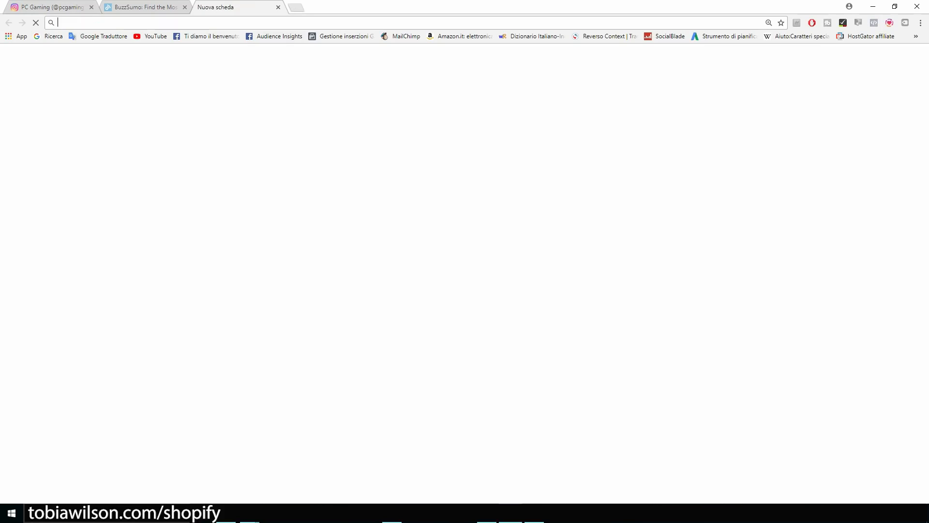
type("everliker")
key("Return")
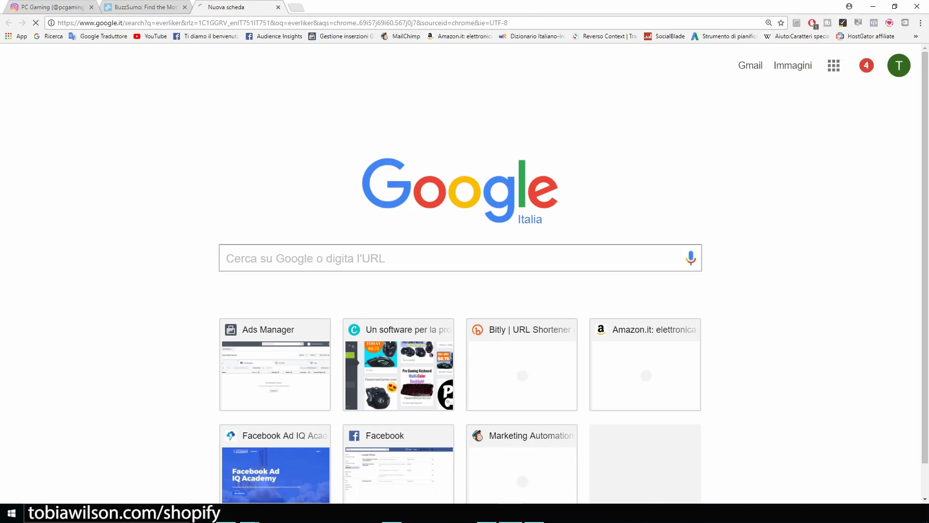
key("ctrl+plus")
key("ctrl+plus")
key("ctrl+plus")
key("ctrl+plus")
key("ctrl+plus")
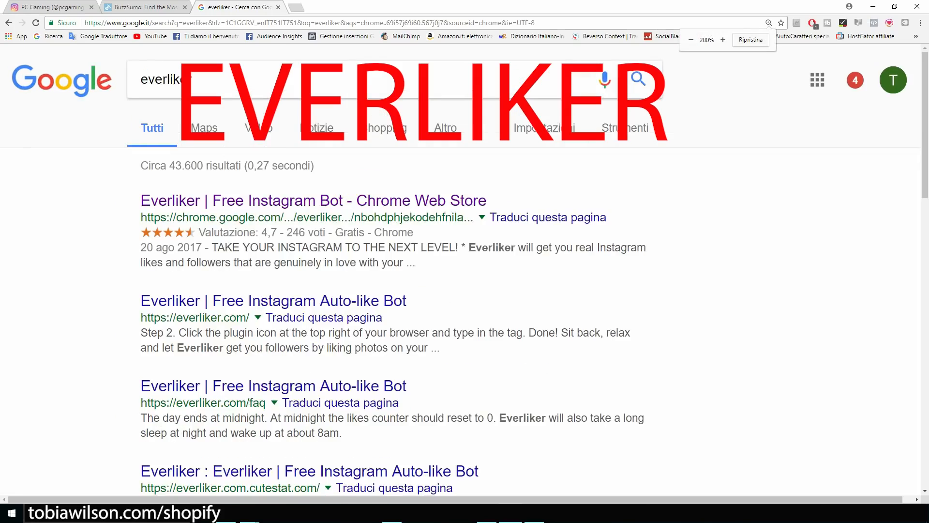
key("ctrl+a")
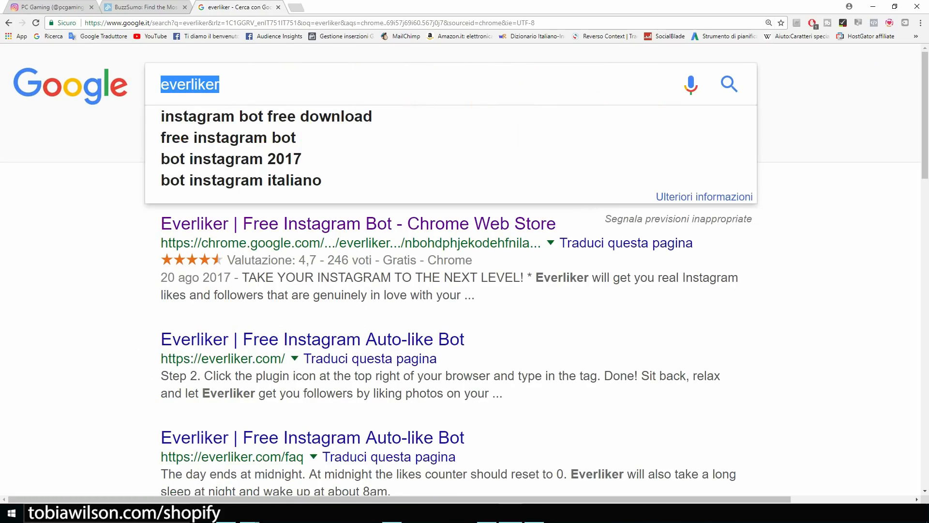
left_click(823, 218)
left_click(359, 224)
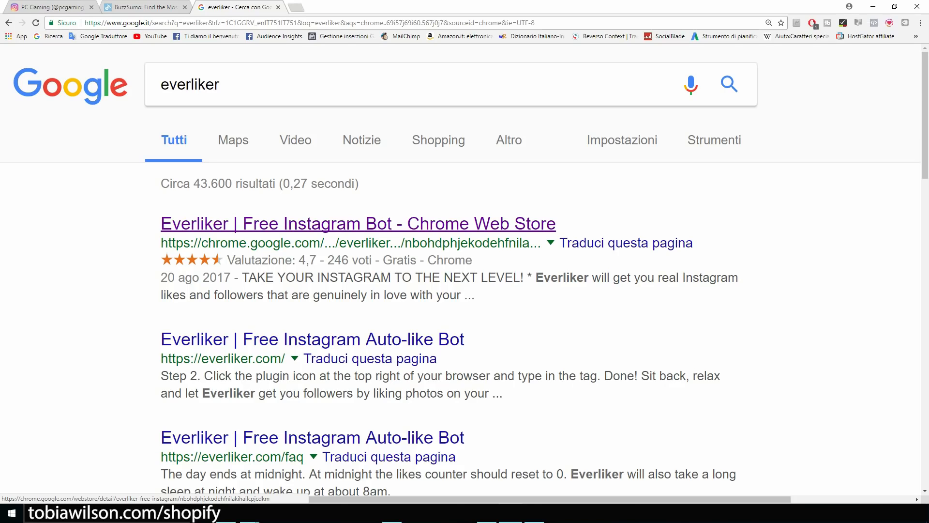
left_click(359, 223)
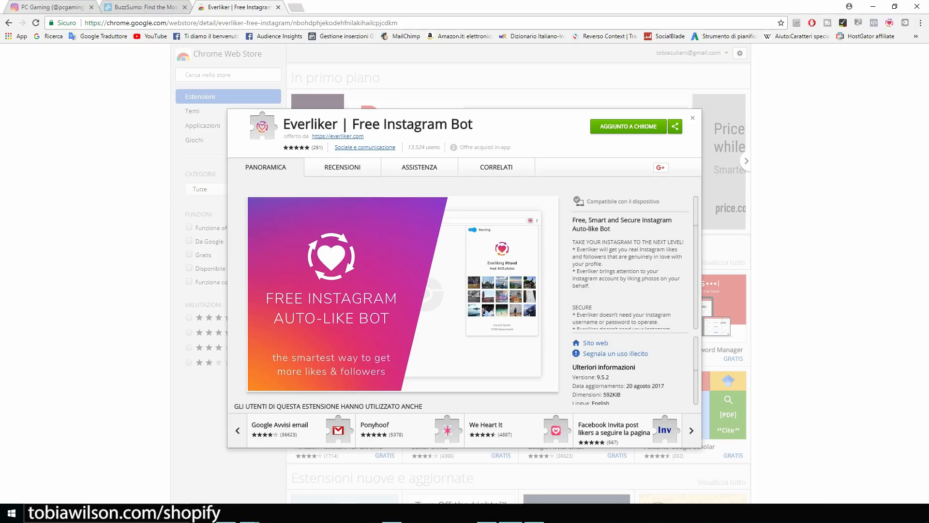
key("ctrl+1")
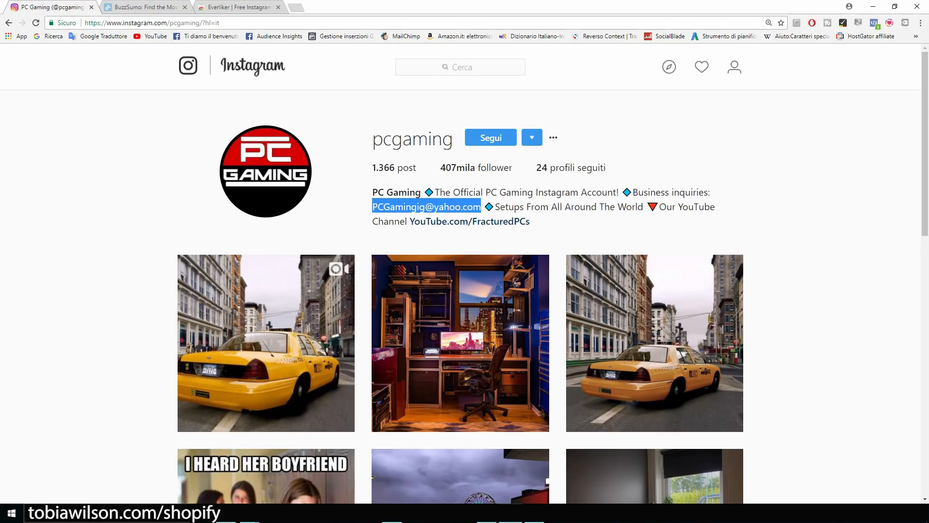
Create and save an Everliker auto-like task for the #gamerlife tag at 700 likes per day.
scroll(460, 290, "down", 3)
scroll(459, 290, "up", 3)
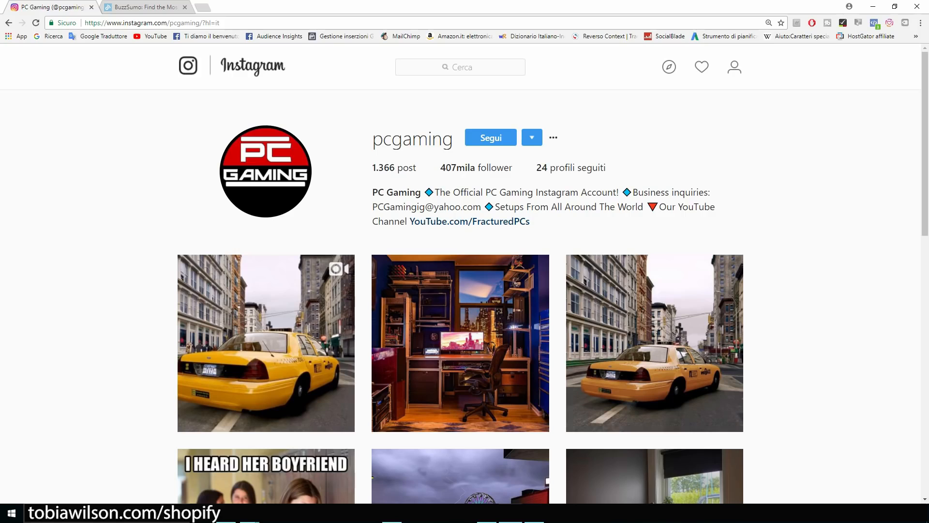
left_click(890, 22)
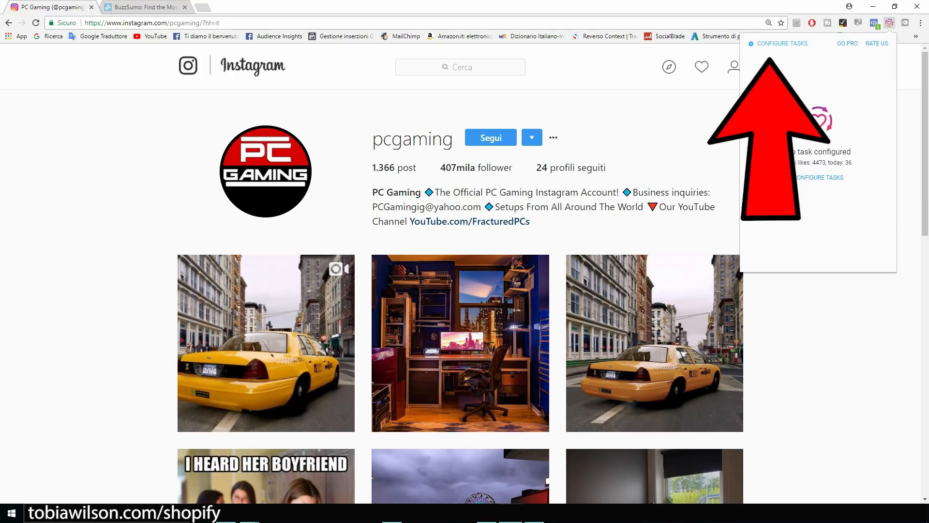
left_click(782, 44)
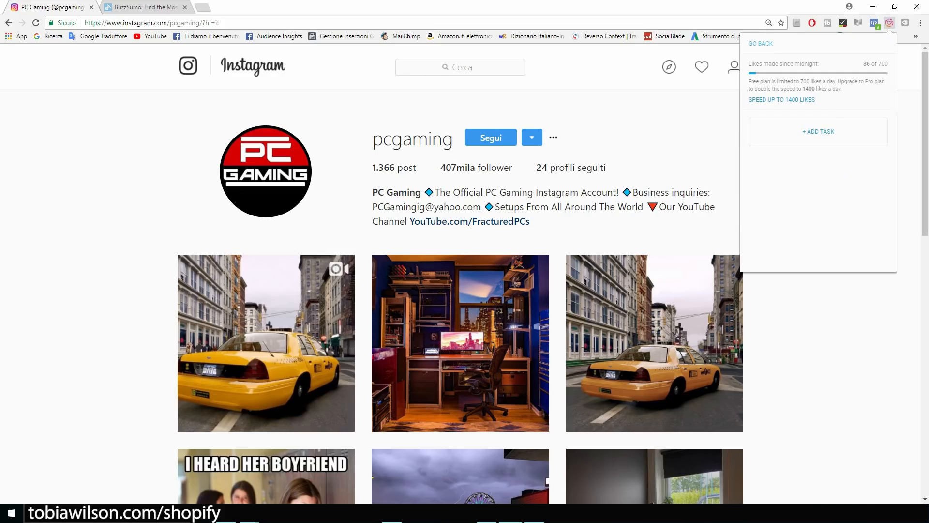
left_click(820, 132)
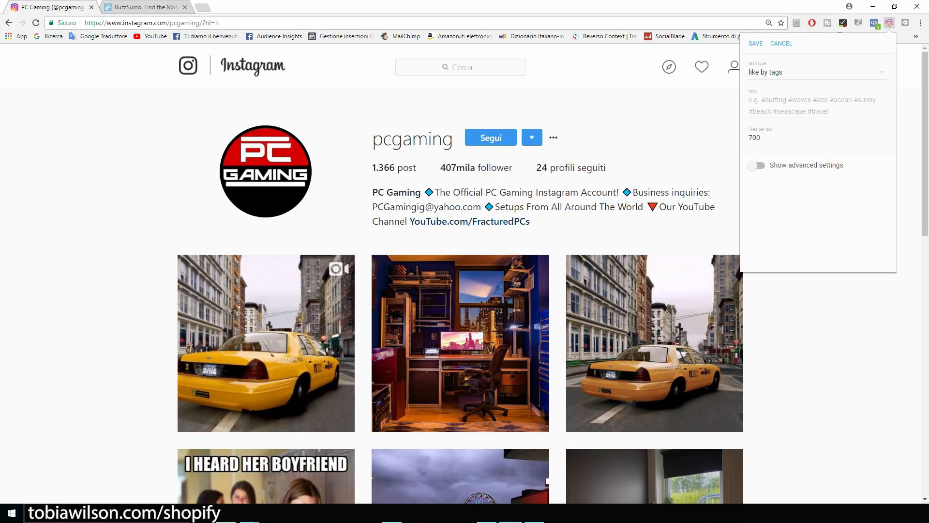
left_click(794, 102)
type("game")
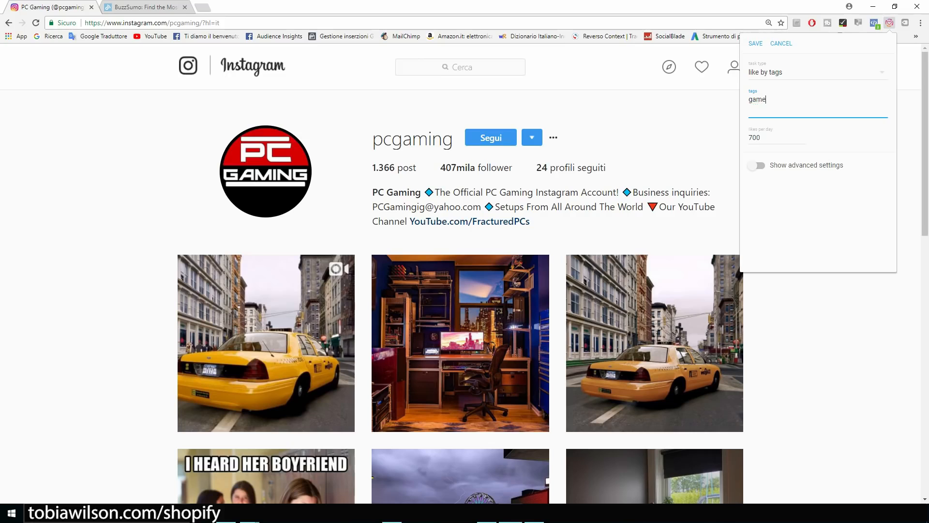
type("rlife")
key("Return")
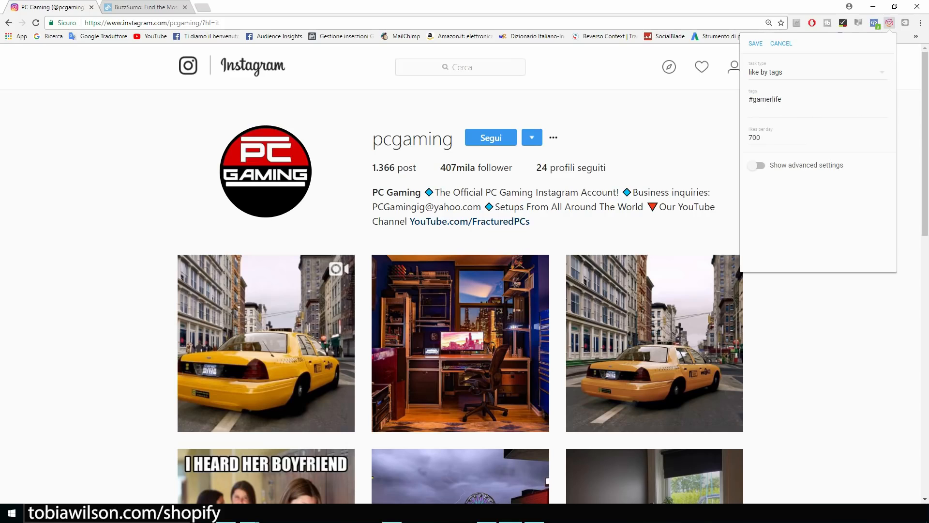
left_click(755, 44)
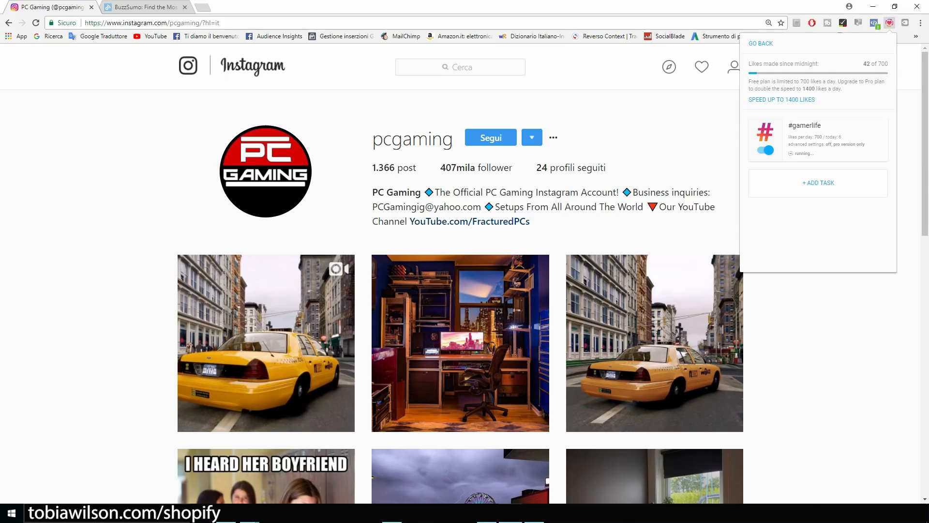
Add and save a second auto-like task with the pcgamer tag, then close the Everliker panel.
left_click(818, 183)
left_click(813, 104)
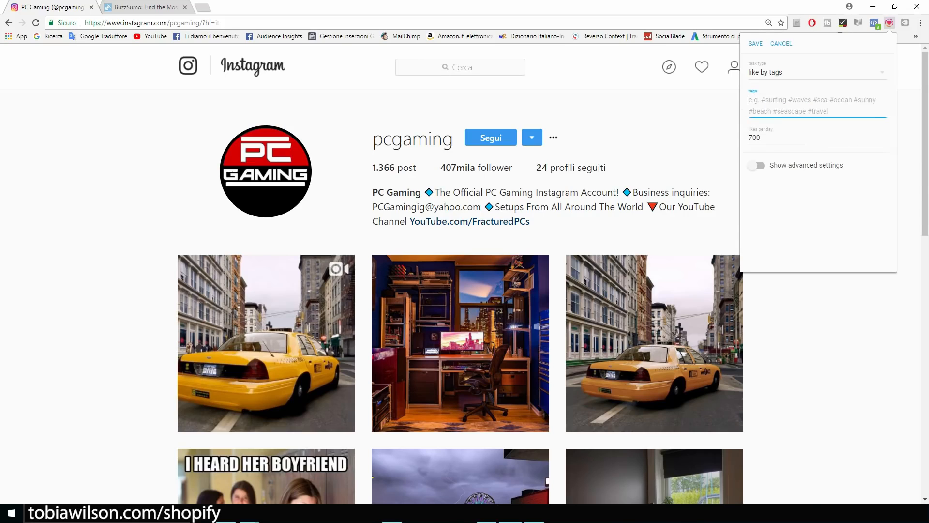
type("pcgamer")
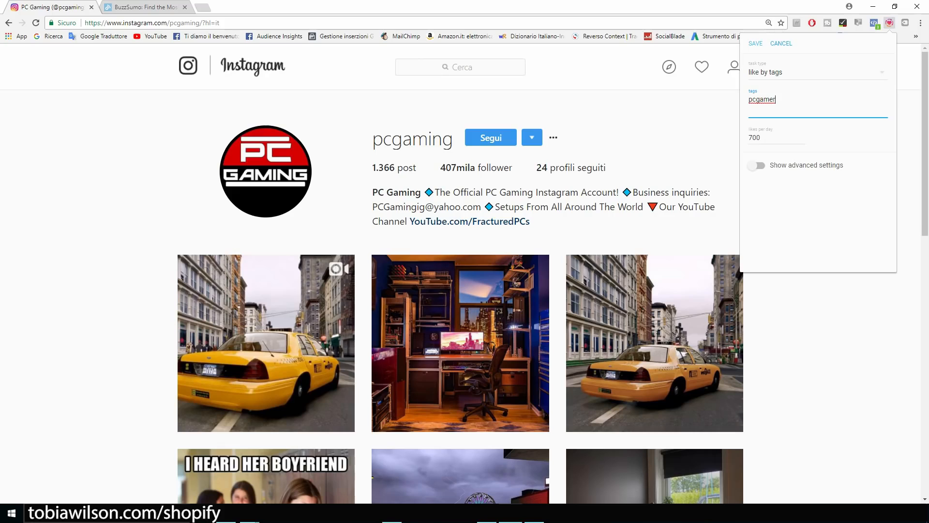
left_click(756, 44)
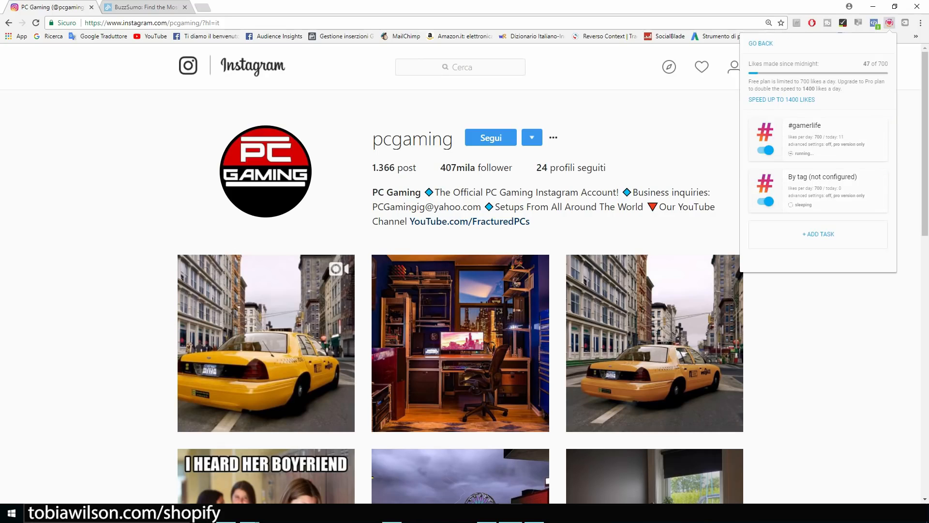
key("Escape")
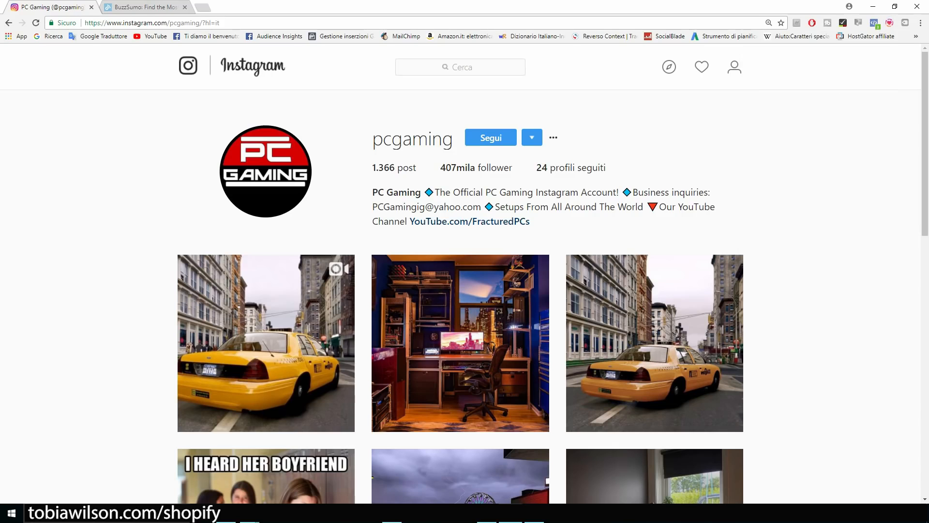
scroll(461, 290, "down", 2)
scroll(460, 291, "up", 2)
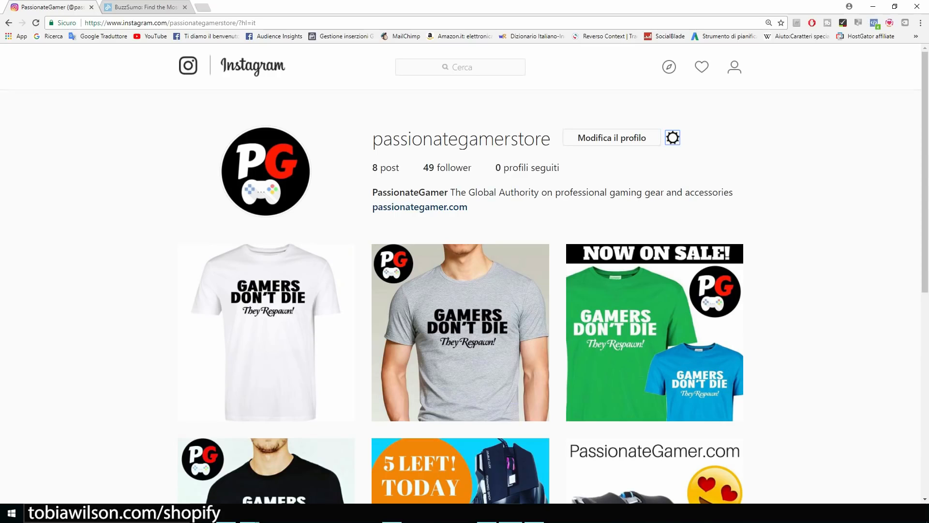
key("ctrl+plus")
key("ctrl+plus")
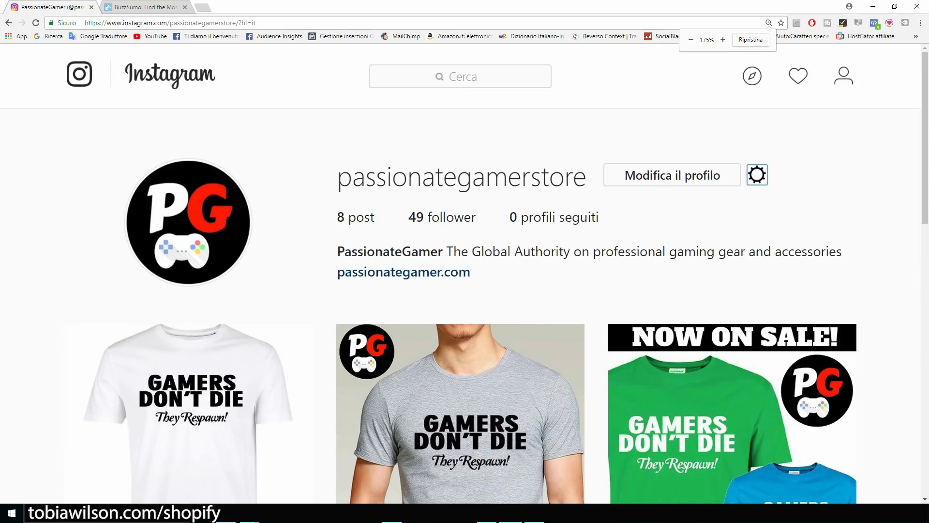
key("ctrl+plus")
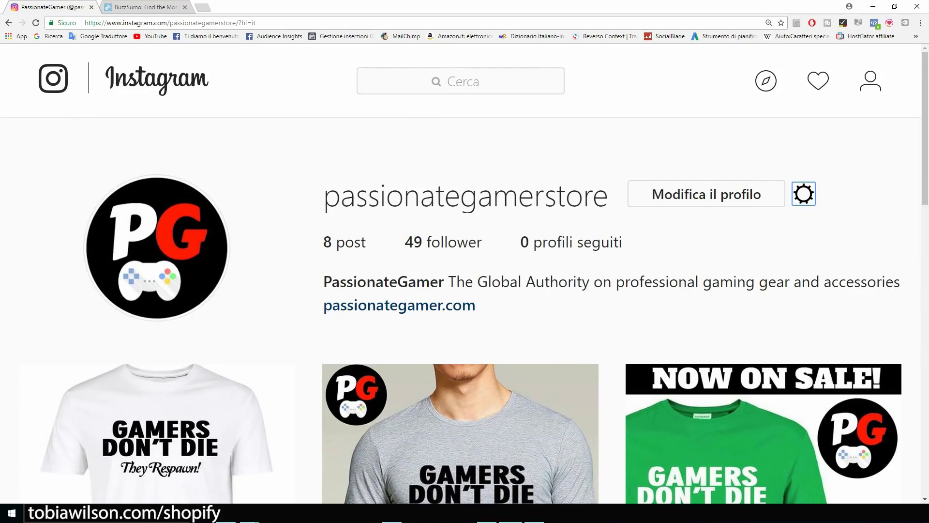
left_click(706, 194)
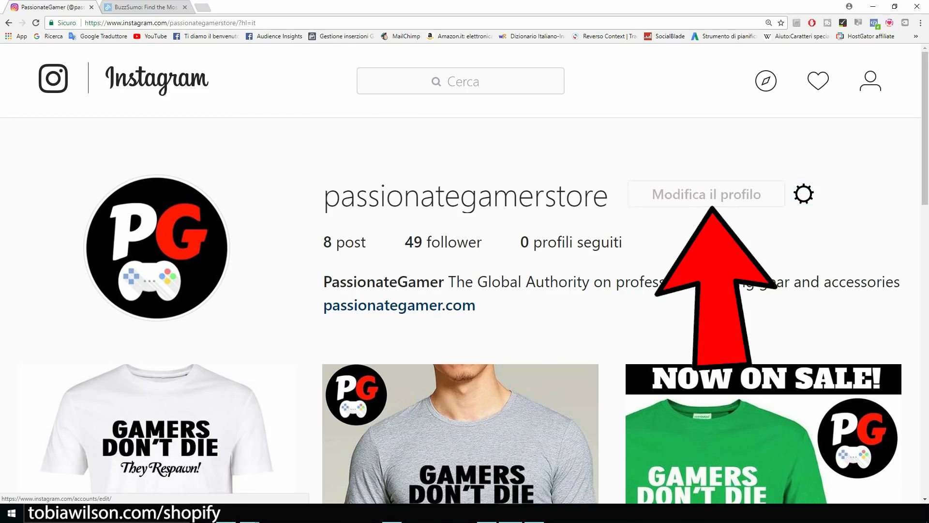
scroll(465, 290, "down", 2)
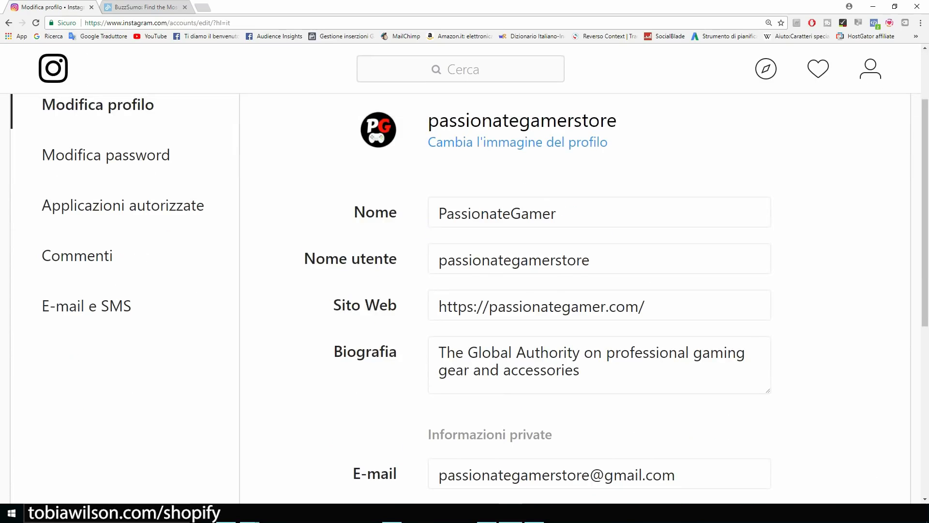
left_click_drag(333, 305, 397, 305)
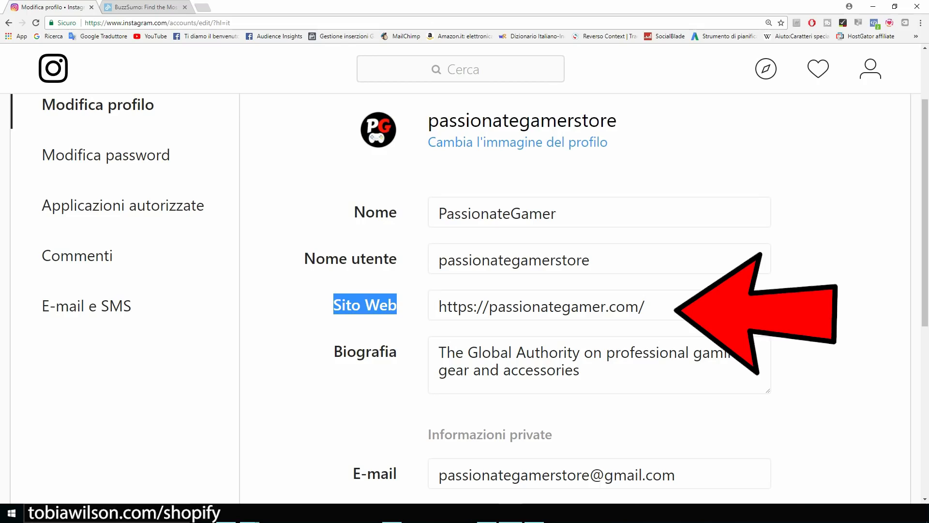